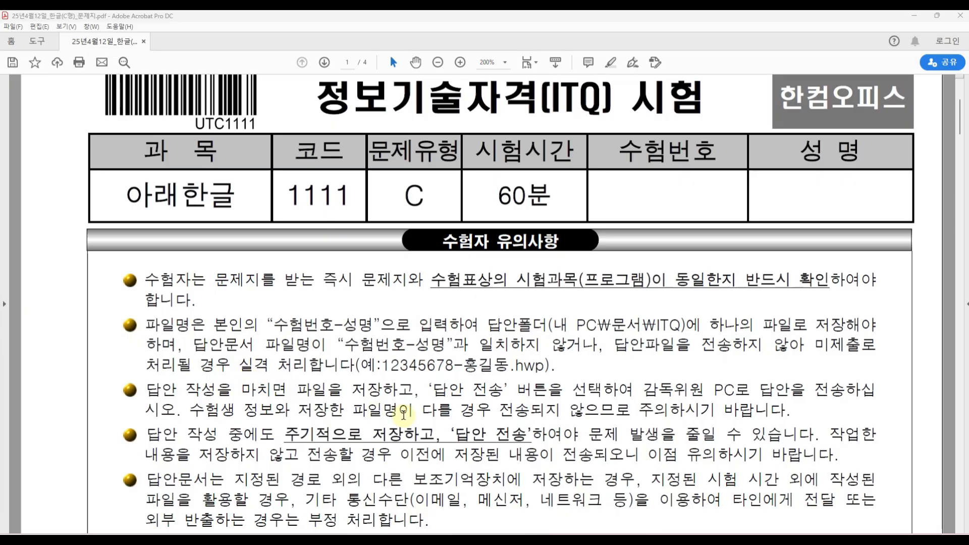
- Read through the 수험자 유의사항 section and the 60-minute exam details on the first page of the exam paper
scroll(398, 412, "down", 2)
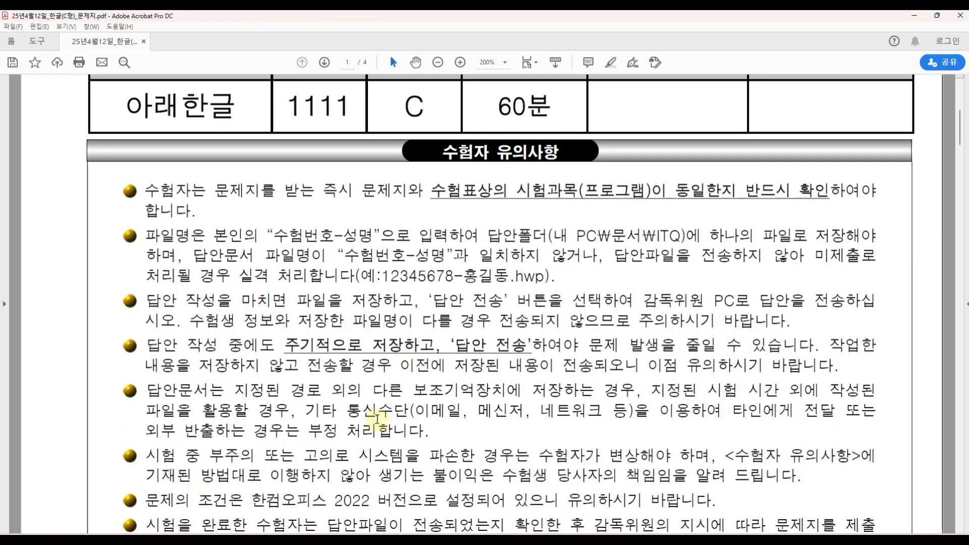
scroll(508, 406, "up", 2)
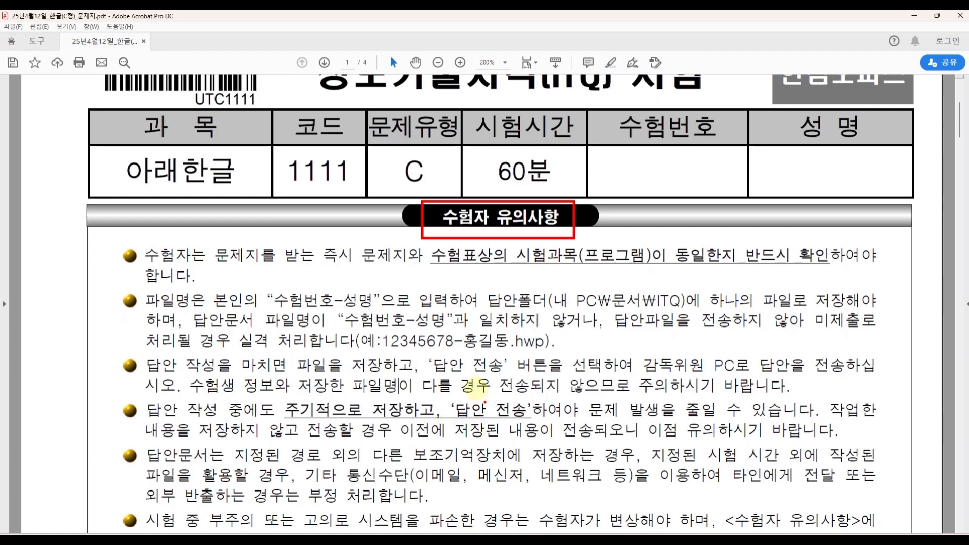
mouse_move(501, 338)
left_mouse_down()
mouse_move(506, 316)
mouse_move(580, 312)
mouse_move(567, 379)
mouse_move(527, 378)
mouse_move(512, 419)
mouse_move(497, 432)
mouse_move(492, 419)
mouse_move(567, 457)
mouse_move(507, 454)
left_mouse_up()
mouse_move(649, 358)
left_mouse_down()
mouse_move(645, 387)
mouse_move(663, 398)
mouse_move(657, 381)
left_mouse_up()
mouse_move(676, 367)
left_mouse_down()
mouse_move(676, 406)
mouse_move(693, 384)
mouse_move(682, 419)
mouse_move(712, 368)
mouse_move(707, 391)
mouse_move(742, 396)
mouse_move(709, 428)
mouse_move(743, 425)
left_mouse_up()
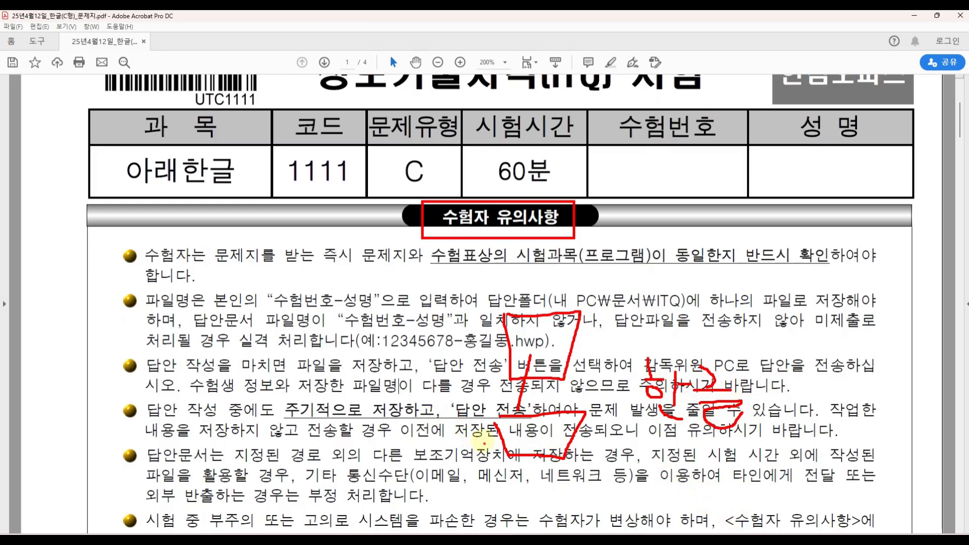
left_click_drag(324, 342, 317, 373)
mouse_move(355, 364)
left_mouse_down()
mouse_move(362, 388)
mouse_move(391, 388)
mouse_move(382, 394)
left_mouse_up()
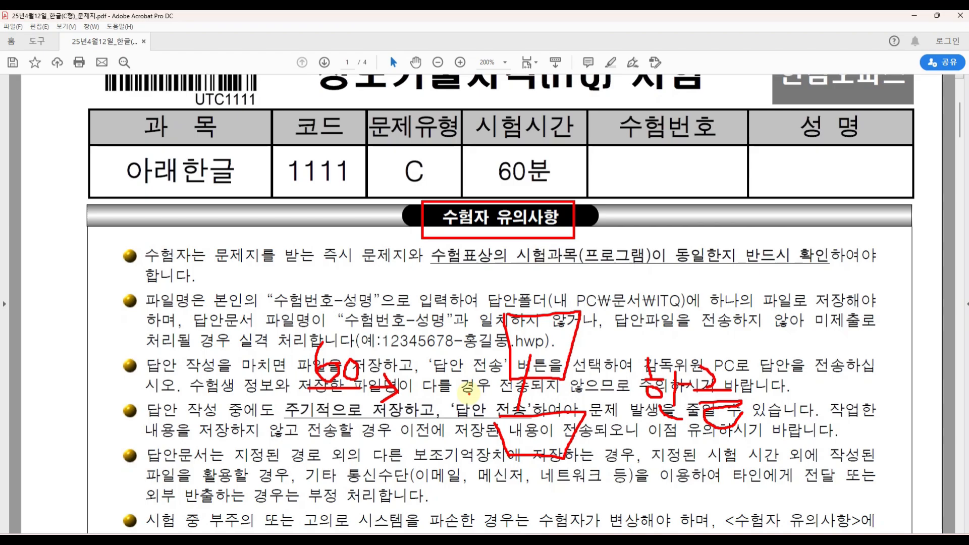
key("Escape")
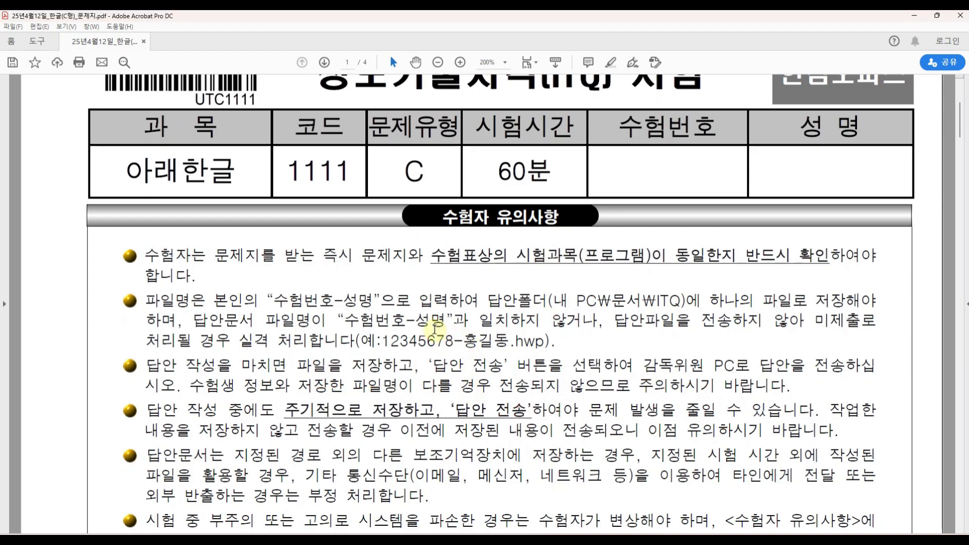
- Examine the notices on checking that the exam subject matches and on naming the .hwp answer file by candidate number and name
key("ctrl+2")
mouse_move(425, 247)
left_mouse_down()
mouse_move(399, 266)
mouse_move(415, 247)
mouse_move(396, 288)
mouse_move(426, 258)
mouse_move(435, 272)
mouse_move(521, 274)
mouse_move(522, 233)
mouse_move(575, 260)
mouse_move(579, 275)
left_mouse_up()
left_click_drag(651, 271, 759, 271)
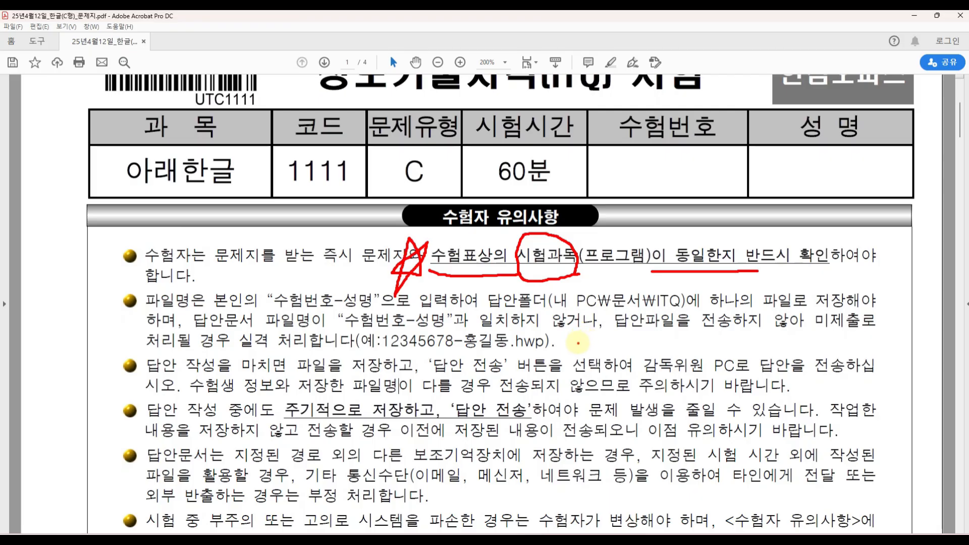
mouse_move(377, 325)
left_mouse_down()
mouse_move(357, 342)
mouse_move(381, 347)
mouse_move(371, 323)
mouse_move(356, 338)
mouse_move(504, 353)
left_mouse_up()
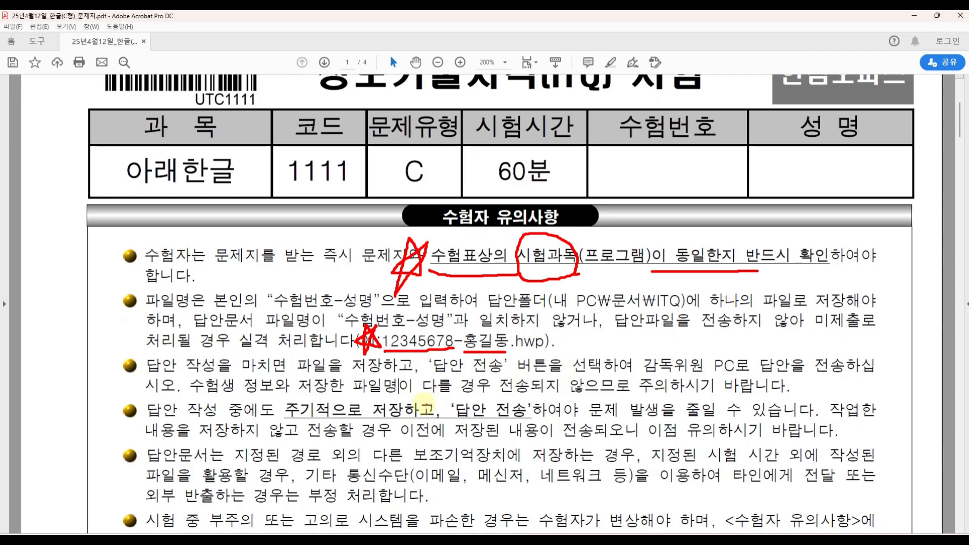
mouse_move(164, 375)
left_mouse_down()
mouse_move(176, 398)
mouse_move(229, 385)
mouse_move(222, 393)
mouse_move(237, 376)
mouse_move(242, 394)
mouse_move(279, 385)
mouse_move(257, 398)
mouse_move(280, 398)
mouse_move(324, 374)
left_mouse_up()
left_click_drag(511, 351, 530, 355)
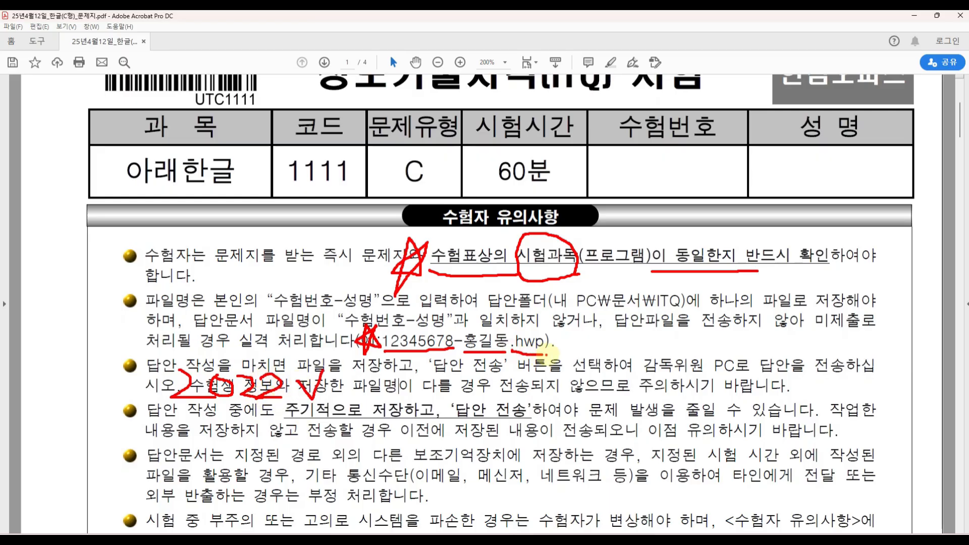
left_click_drag(553, 337, 544, 347)
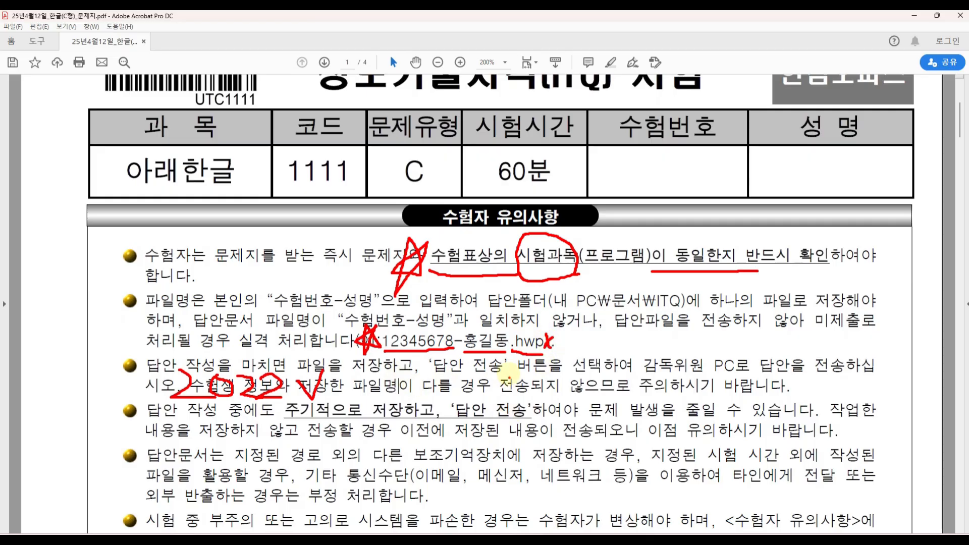
key("Escape")
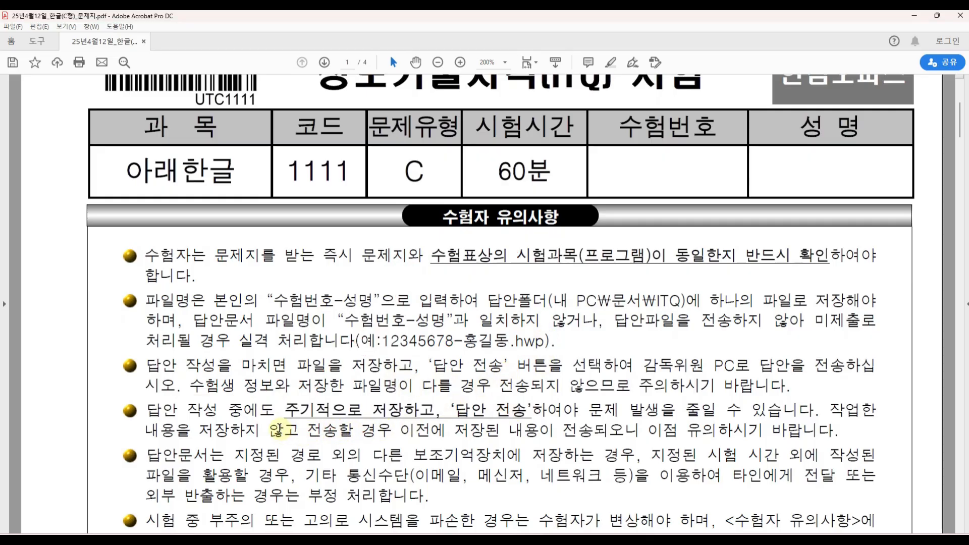
- Examine the notice about periodically saving the answer file and sending it while working
key("ctrl+2")
mouse_move(283, 393)
left_mouse_down()
mouse_move(279, 420)
mouse_move(255, 414)
mouse_move(283, 394)
left_mouse_up()
mouse_move(325, 427)
left_mouse_down()
mouse_move(337, 416)
mouse_move(532, 419)
left_mouse_up()
left_click_drag(331, 266, 330, 292)
mouse_move(384, 275)
left_mouse_down()
mouse_move(390, 291)
mouse_move(397, 273)
left_mouse_up()
mouse_move(457, 266)
left_mouse_down()
mouse_move(459, 292)
mouse_move(518, 275)
left_mouse_up()
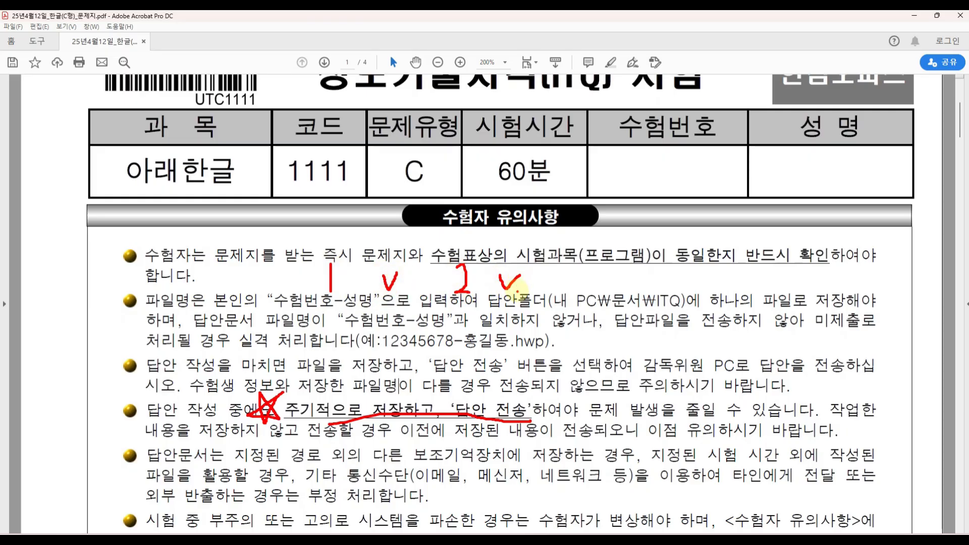
mouse_move(563, 276)
left_mouse_down()
mouse_move(571, 289)
mouse_move(583, 275)
mouse_move(648, 271)
left_mouse_up()
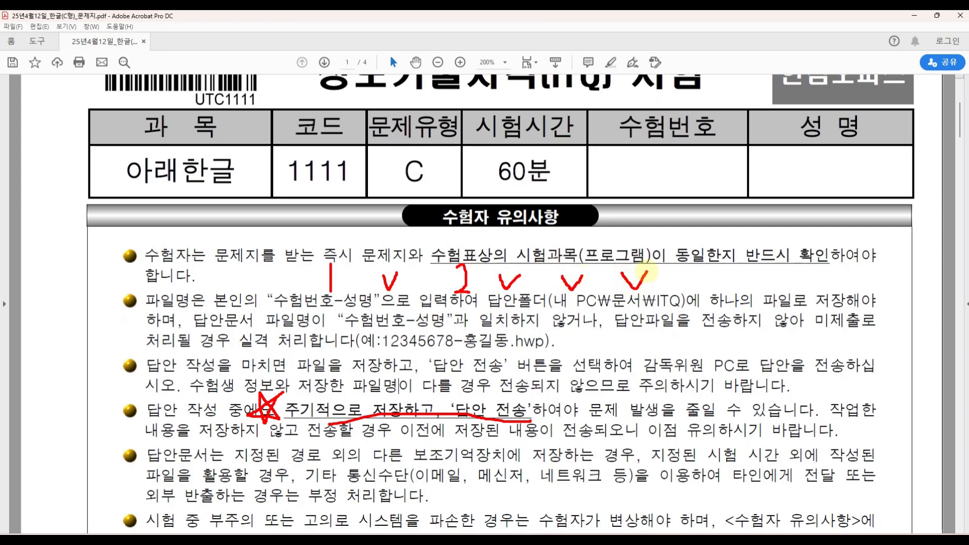
mouse_move(570, 281)
left_mouse_down()
mouse_move(610, 231)
mouse_move(723, 292)
mouse_move(716, 284)
mouse_move(707, 303)
left_mouse_up()
mouse_move(753, 272)
left_mouse_down()
mouse_move(796, 302)
mouse_move(767, 272)
mouse_move(753, 275)
mouse_move(811, 346)
mouse_move(754, 318)
left_mouse_up()
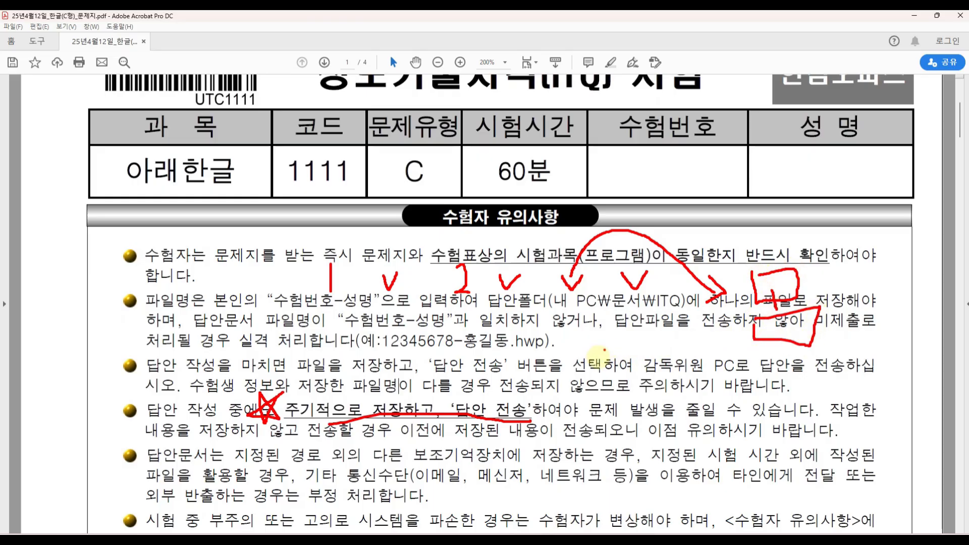
left_click_drag(644, 175, 590, 364)
mouse_move(800, 385)
left_mouse_down()
mouse_move(783, 389)
mouse_move(794, 352)
mouse_move(789, 389)
left_mouse_up()
left_click_drag(572, 284, 573, 412)
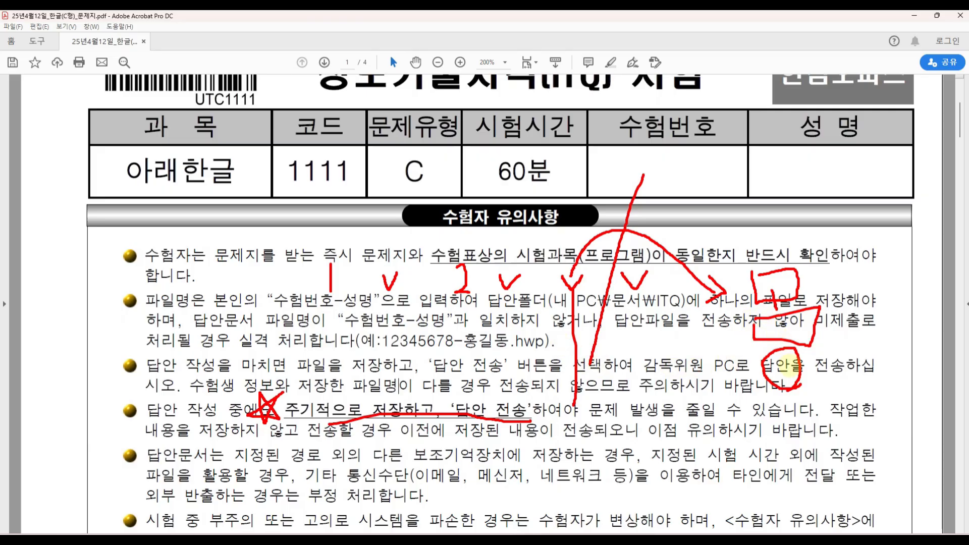
mouse_move(422, 363)
left_mouse_down()
mouse_move(422, 390)
mouse_move(425, 379)
mouse_move(436, 392)
mouse_move(455, 382)
mouse_move(683, 383)
left_mouse_up()
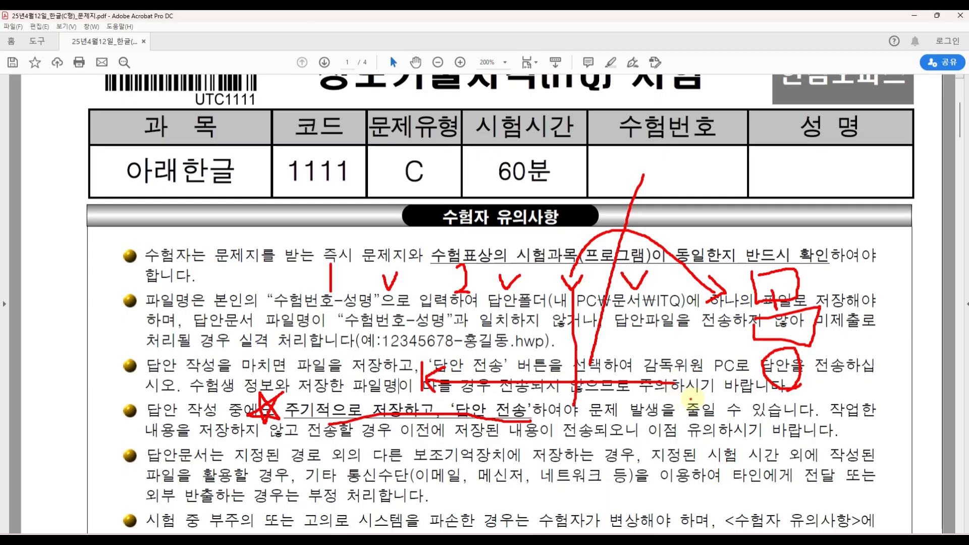
mouse_move(757, 349)
left_mouse_down()
mouse_move(725, 323)
mouse_move(846, 303)
mouse_move(752, 367)
mouse_move(739, 364)
left_mouse_up()
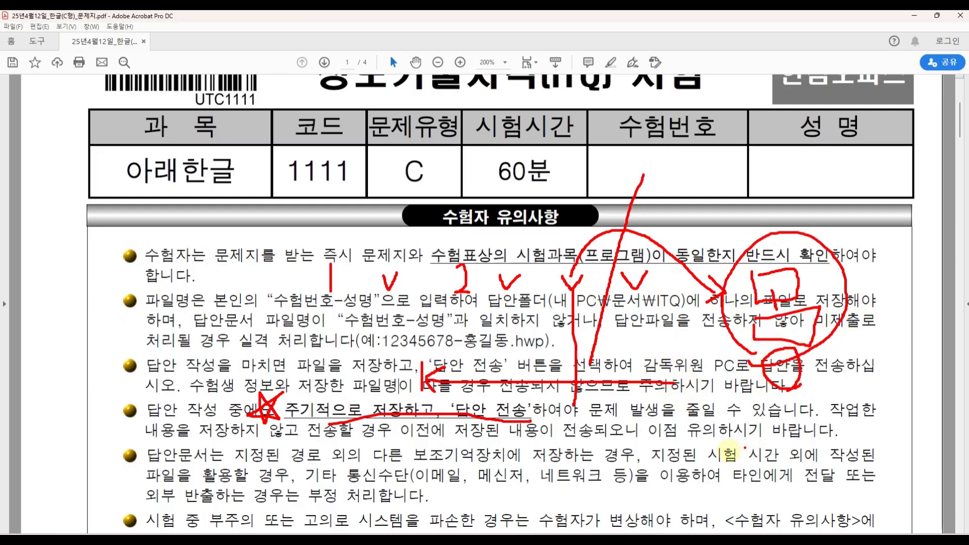
key("Escape")
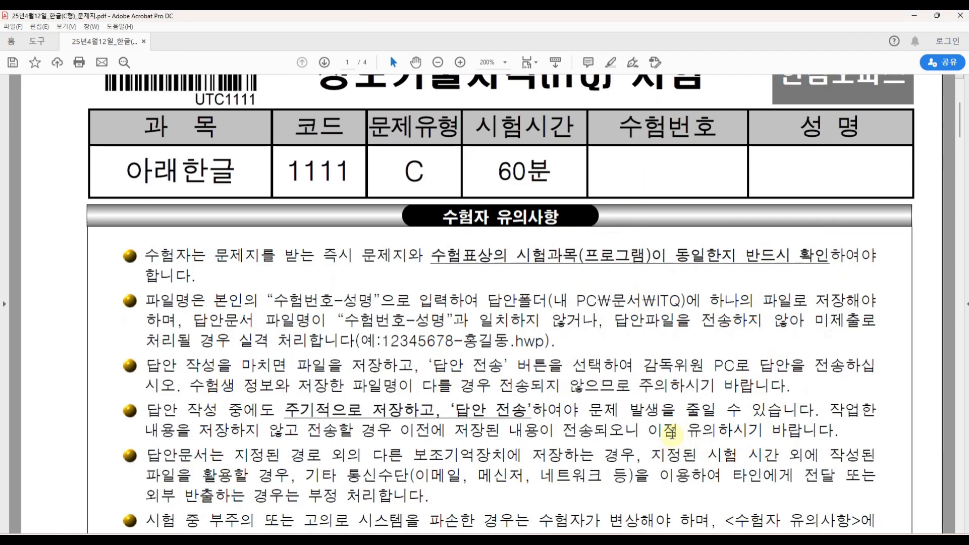
- Examine the paper margin requirements under 공통 부문 in the 답안 작성요령 section
scroll(670, 433, "down", 10)
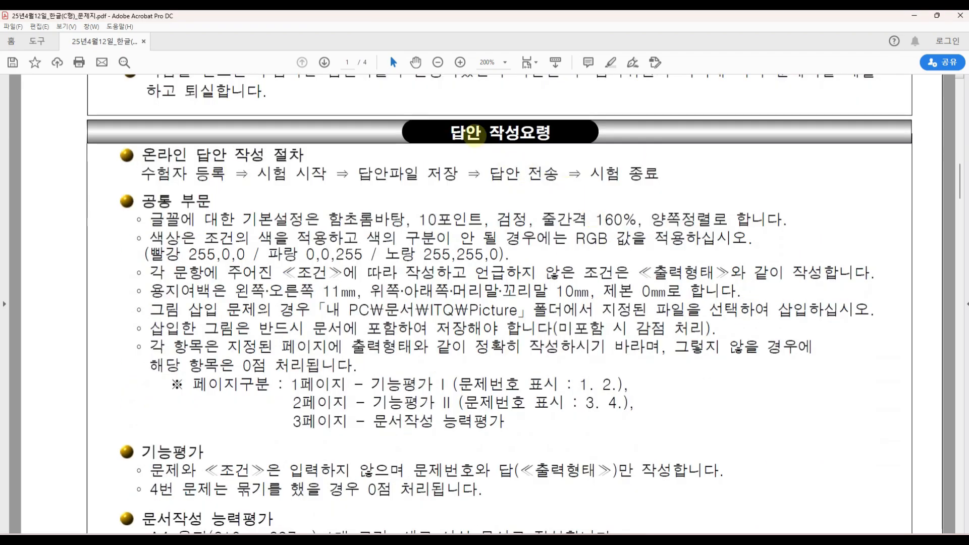
left_click_drag(423, 112, 600, 161)
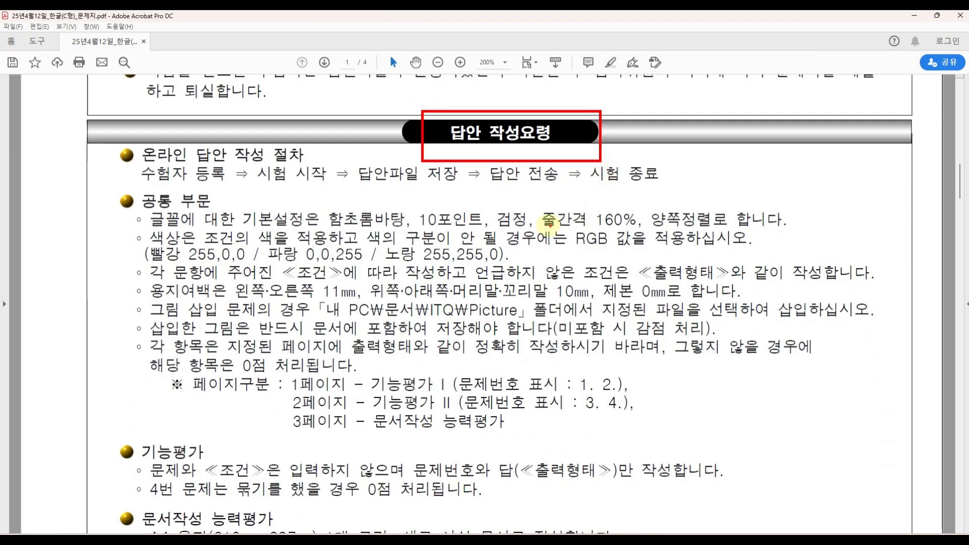
mouse_move(112, 294)
left_mouse_down()
mouse_move(137, 308)
mouse_move(155, 279)
left_mouse_up()
mouse_move(224, 231)
left_mouse_down()
mouse_move(261, 230)
mouse_move(241, 263)
mouse_move(253, 247)
mouse_move(283, 238)
mouse_move(273, 271)
left_mouse_up()
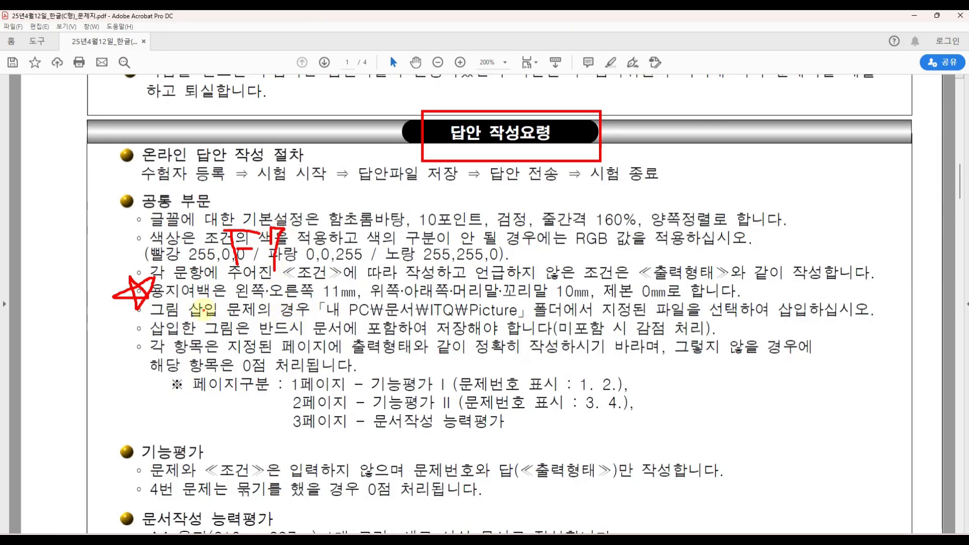
mouse_move(231, 277)
left_mouse_down()
mouse_move(338, 300)
mouse_move(232, 276)
left_mouse_up()
mouse_move(368, 276)
left_mouse_down()
mouse_move(502, 297)
mouse_move(669, 301)
left_mouse_up()
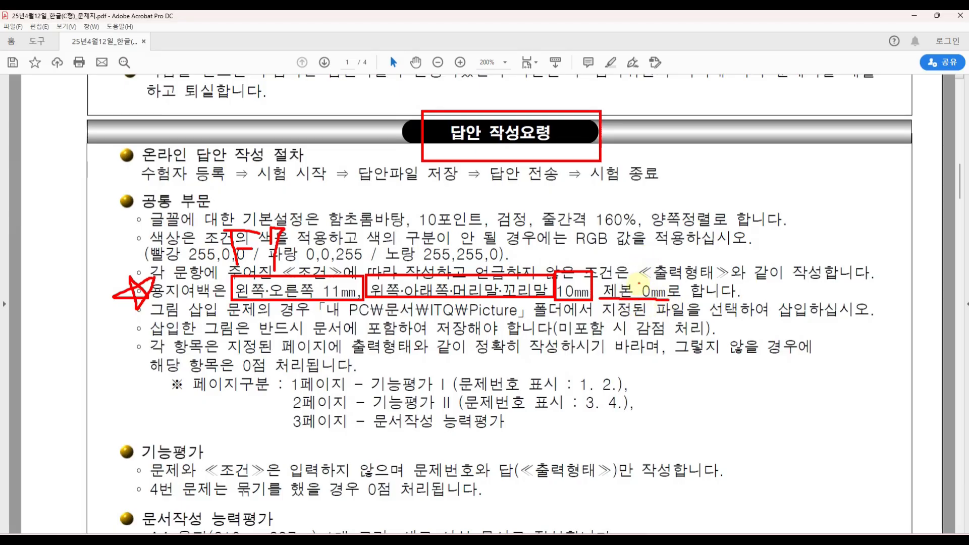
- Examine the page division rules for pages 1 to 3 and how question numbers 3. and 4. must be written
mouse_move(298, 369)
left_mouse_down()
mouse_move(277, 412)
mouse_move(293, 446)
left_mouse_up()
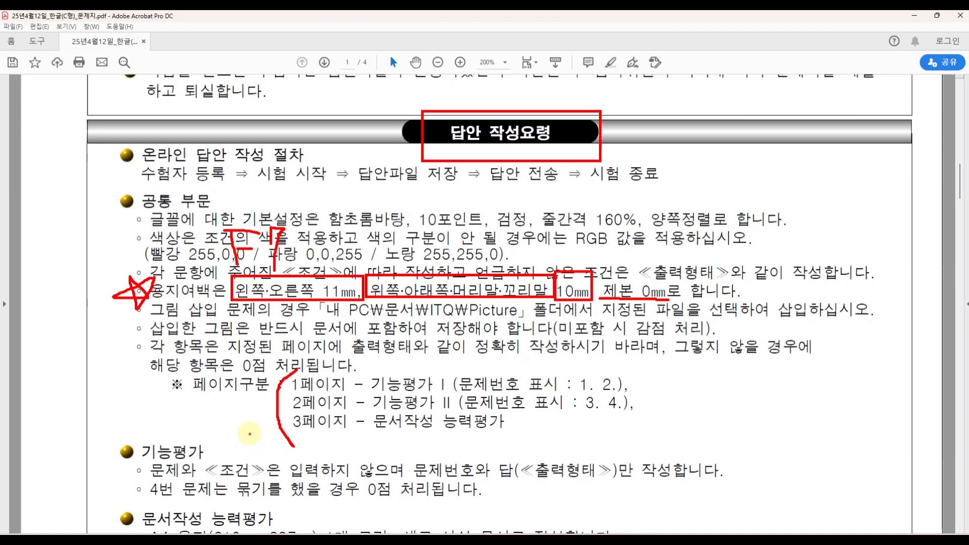
left_click_drag(569, 390, 631, 389)
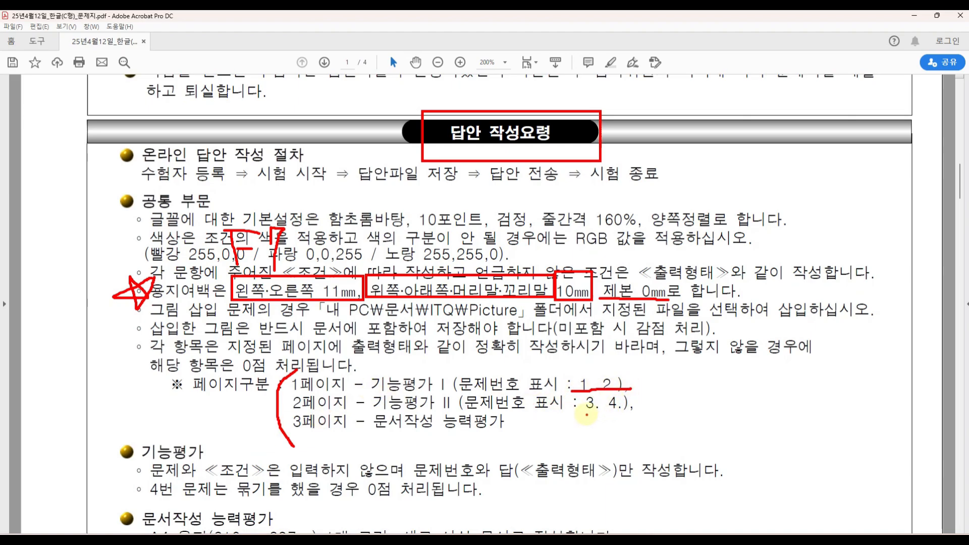
left_click_drag(575, 412, 625, 415)
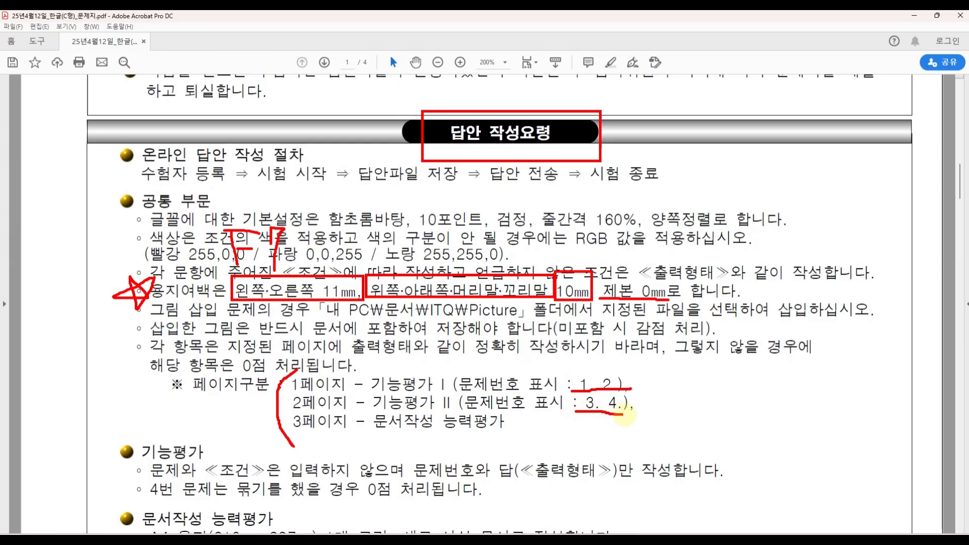
left_click_drag(373, 435, 505, 435)
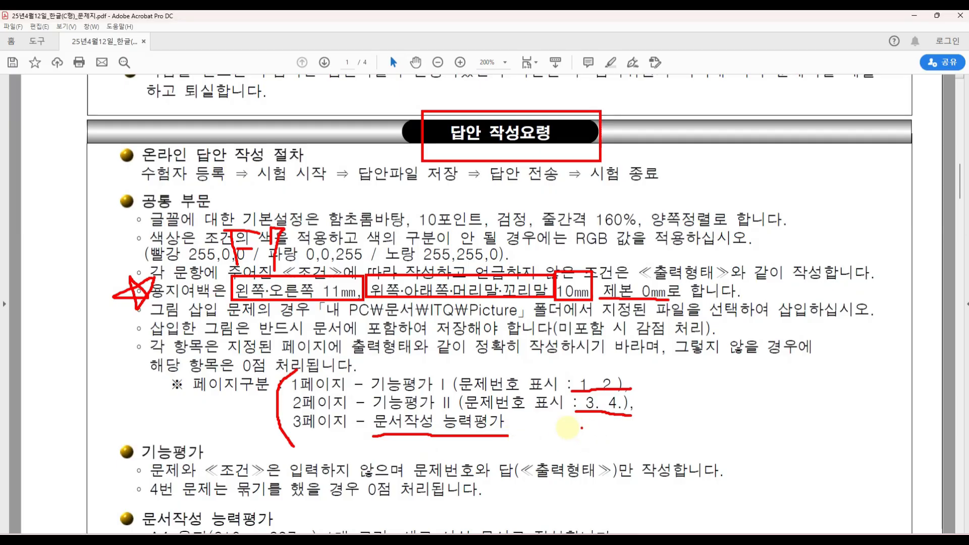
left_click_drag(657, 384, 624, 413)
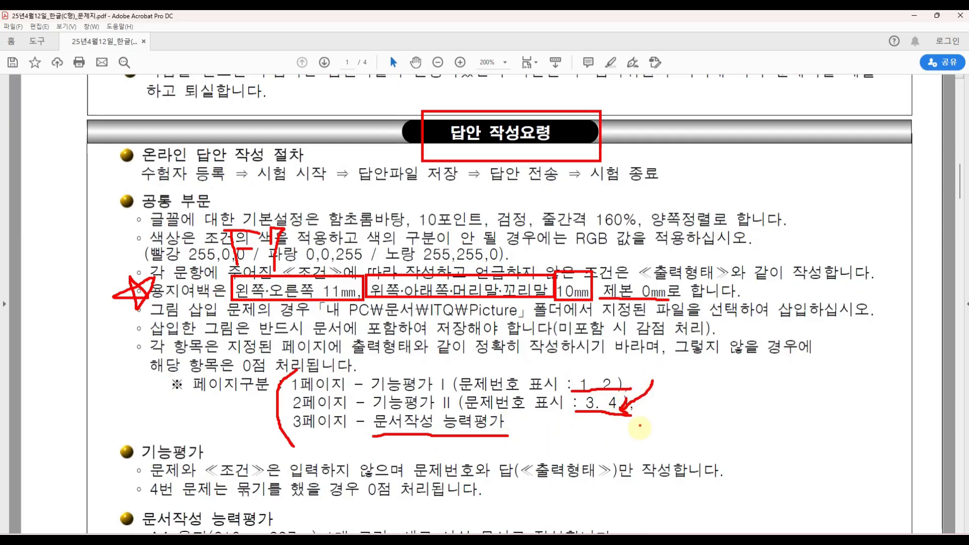
mouse_move(691, 401)
left_mouse_down()
mouse_move(717, 403)
mouse_move(718, 424)
mouse_move(693, 429)
left_mouse_up()
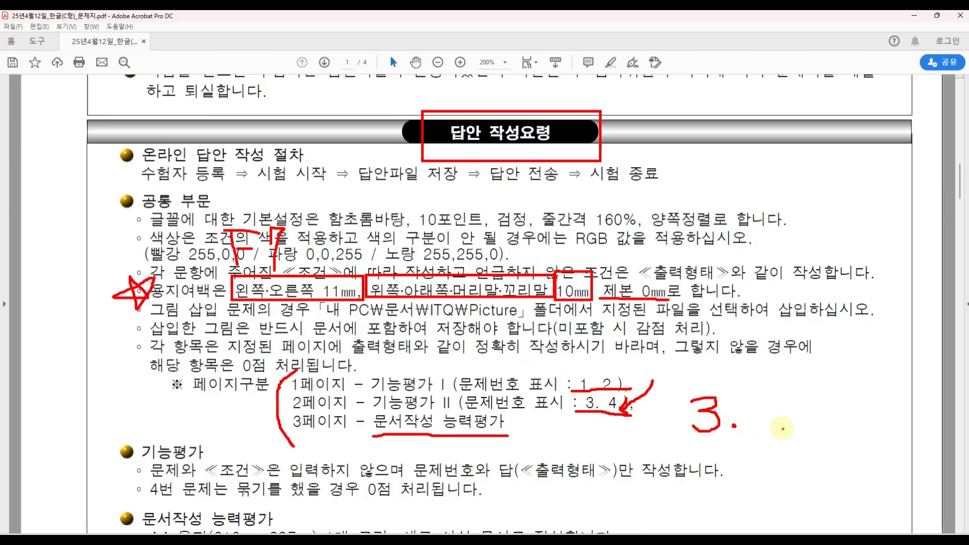
mouse_move(796, 401)
left_mouse_down()
mouse_move(826, 425)
mouse_move(804, 438)
left_mouse_up()
left_click(827, 432)
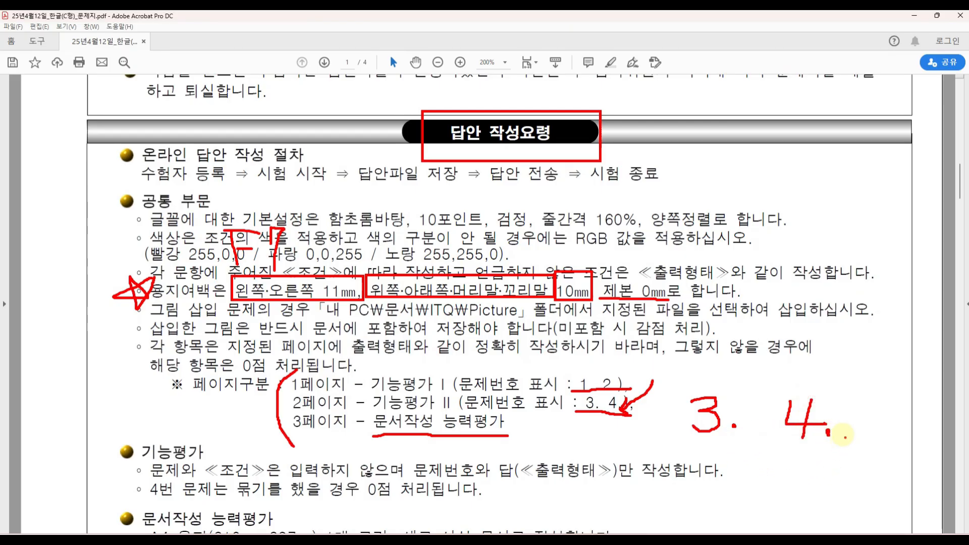
left_click_drag(678, 456, 699, 457)
mouse_move(690, 448)
left_mouse_down()
mouse_move(688, 472)
mouse_move(881, 441)
mouse_move(860, 419)
mouse_move(884, 419)
left_mouse_up()
mouse_move(865, 407)
left_mouse_down()
mouse_move(885, 419)
mouse_move(871, 433)
left_mouse_up()
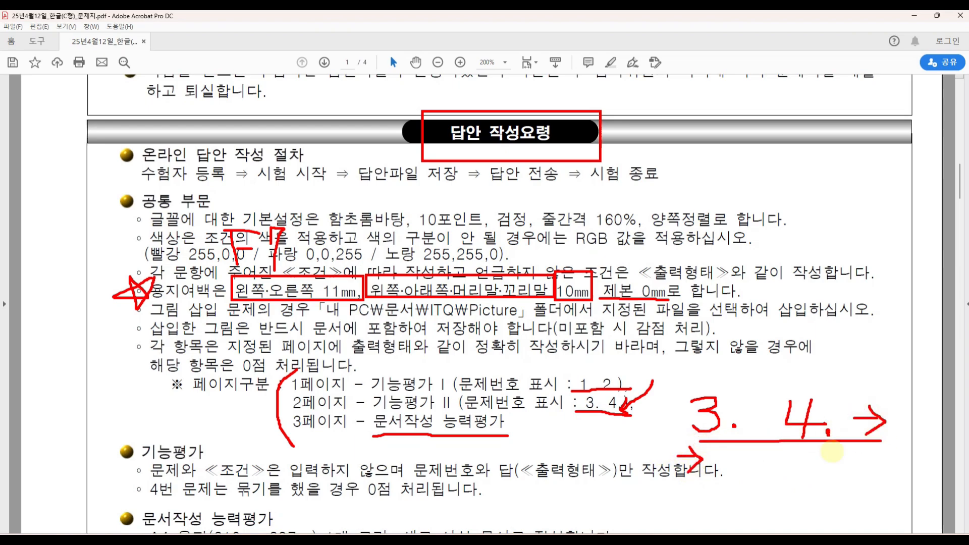
mouse_move(667, 421)
left_mouse_down()
mouse_move(674, 453)
mouse_move(746, 455)
left_mouse_up()
mouse_move(736, 445)
left_mouse_down()
mouse_move(715, 489)
mouse_move(730, 444)
left_mouse_up()
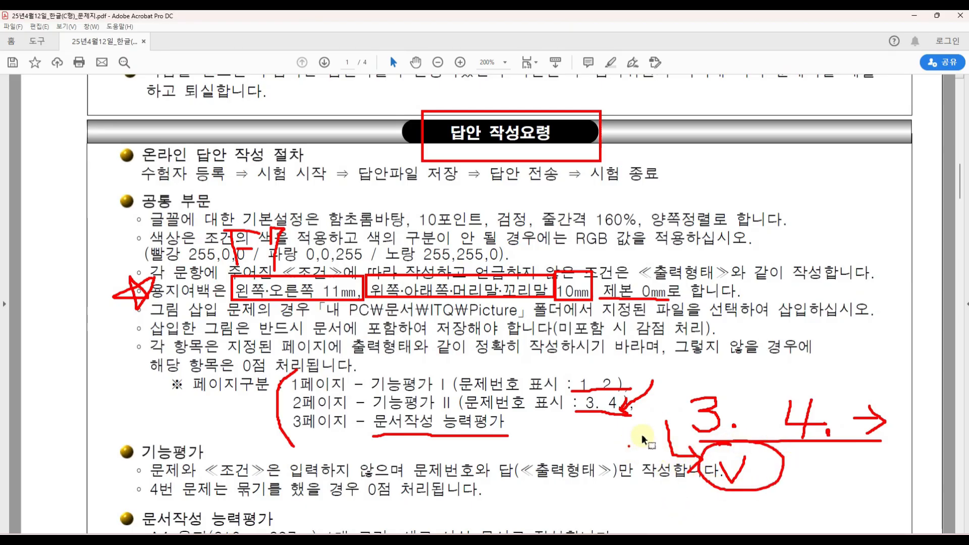
key("Escape")
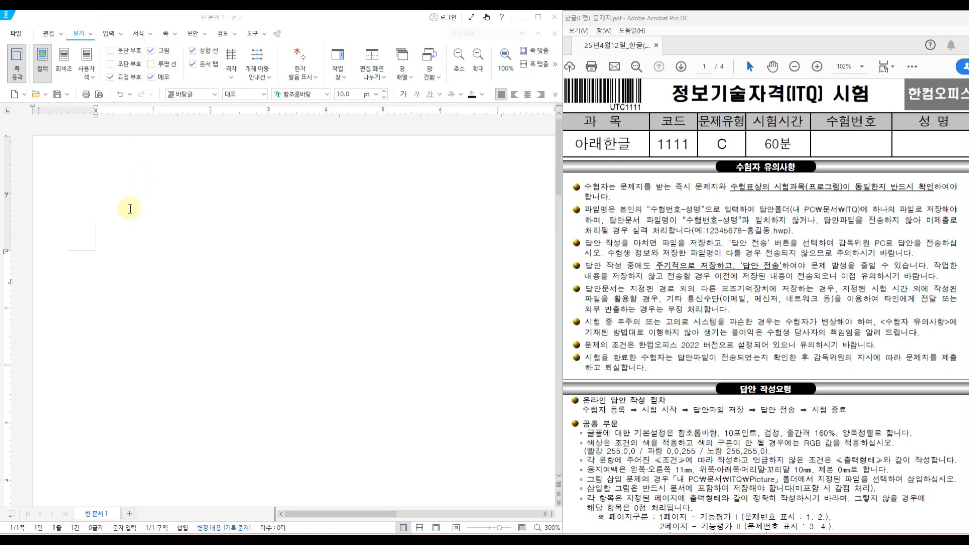
- Switch to the blank Hangul document and turn on the display of paragraph marks (문단 부호)
left_click(110, 51)
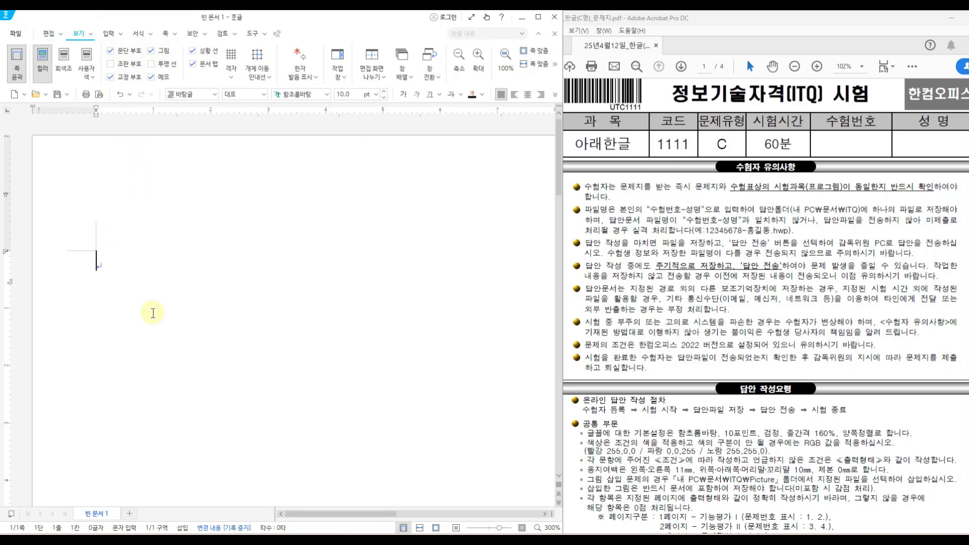
- Try out the paragraph marks by adding two empty lines to the blank document and deleting them again
key("Return")
key("Return")
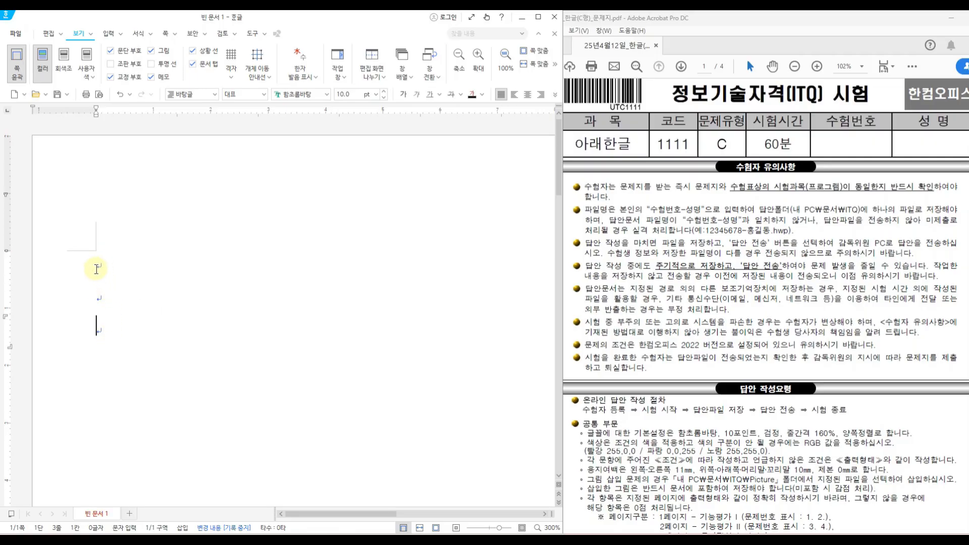
left_click(103, 272)
left_click(110, 331)
key("BackSpace")
key("BackSpace")
left_click(110, 78)
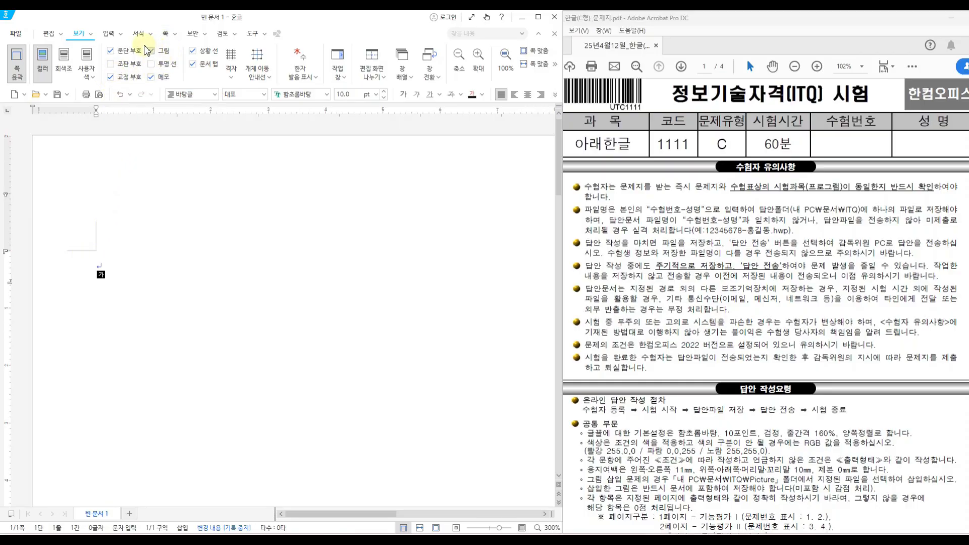
left_click_drag(143, 39, 174, 64)
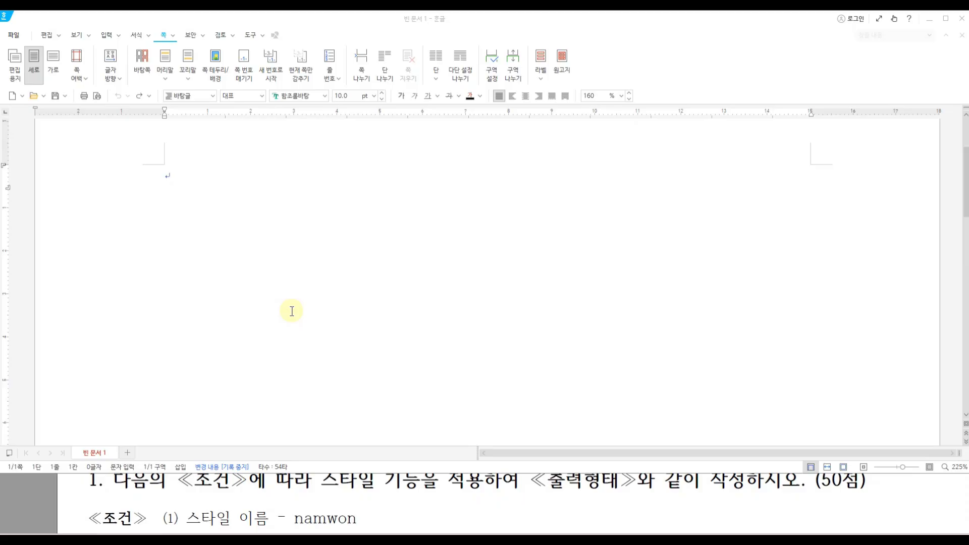
- Open the page setup (편집 용지) of the blank document and review its paper margin fields
key("F7")
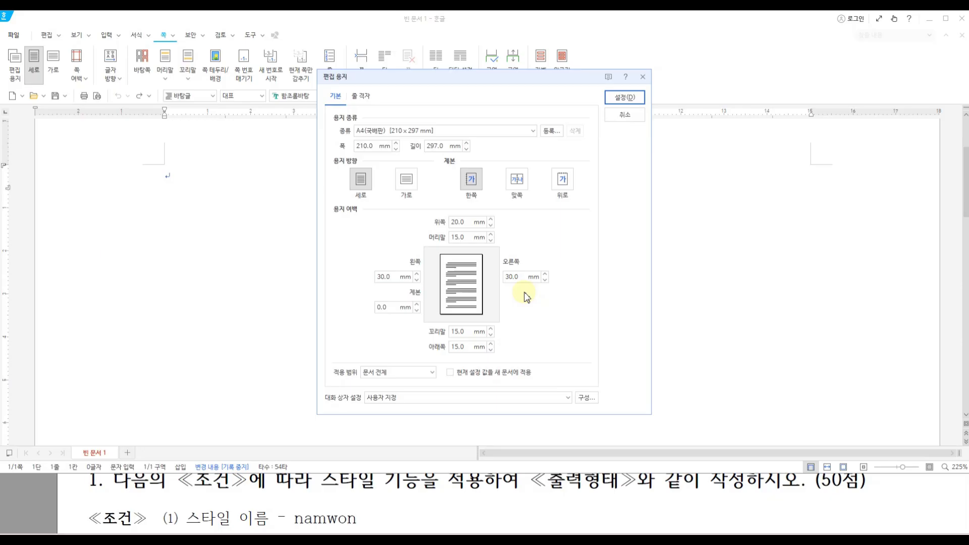
left_click_drag(425, 204, 502, 364)
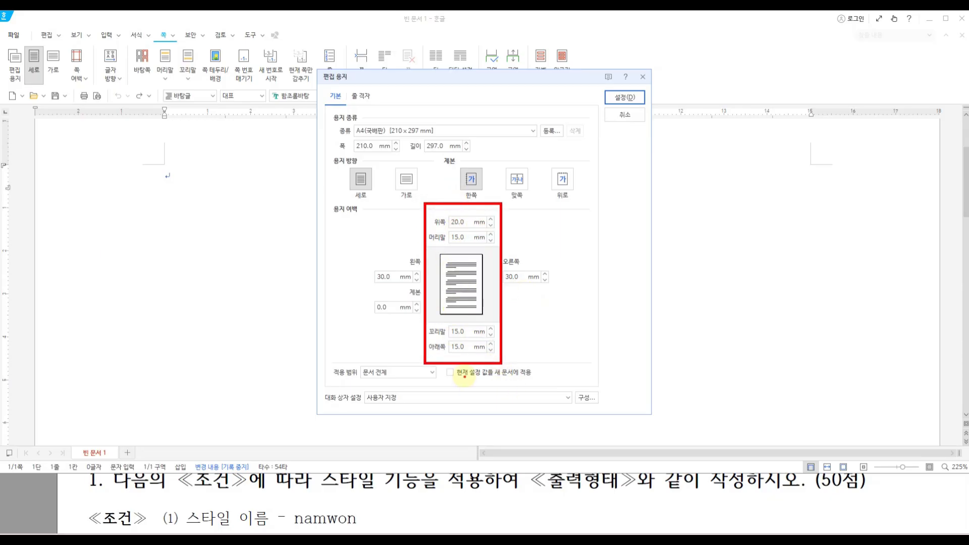
left_click_drag(456, 159, 459, 178)
mouse_move(473, 162)
left_mouse_down()
mouse_move(482, 174)
mouse_move(470, 167)
left_mouse_up()
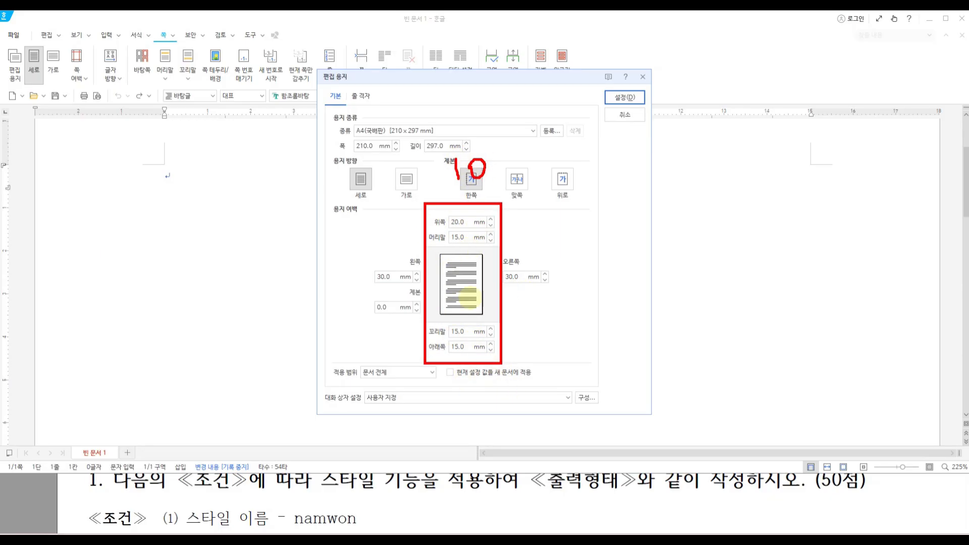
left_click_drag(350, 250, 566, 289)
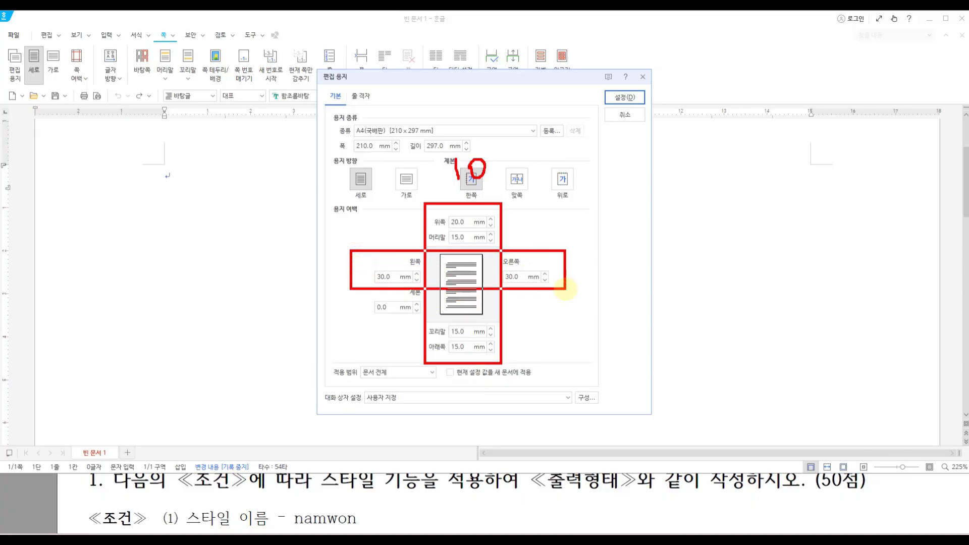
left_click_drag(370, 254, 376, 271)
left_click_drag(386, 247, 391, 266)
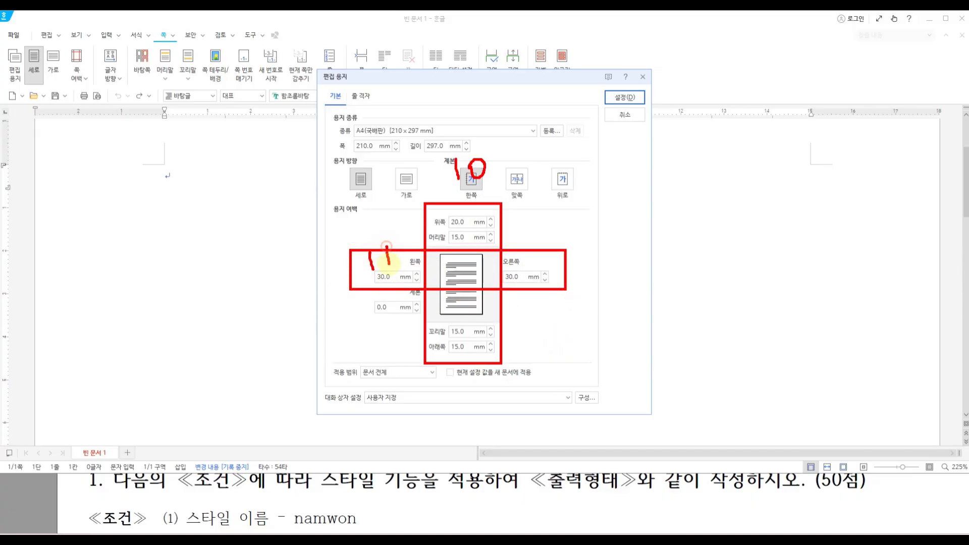
key("Escape")
- Set the top (위쪽) and header (머리말) margins to 10 mm and the left (왼쪽) margin to 11 mm
double_click(452, 222)
type("10")
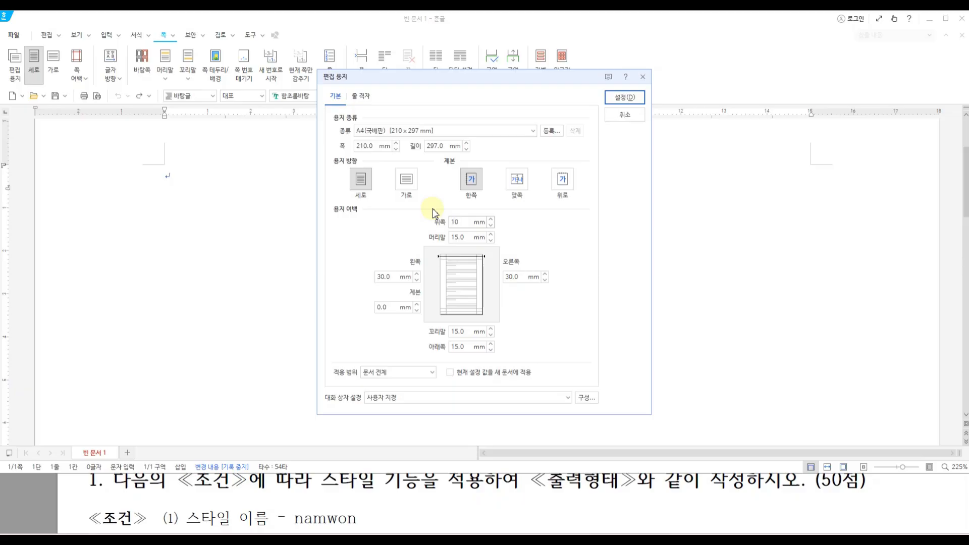
key("Tab")
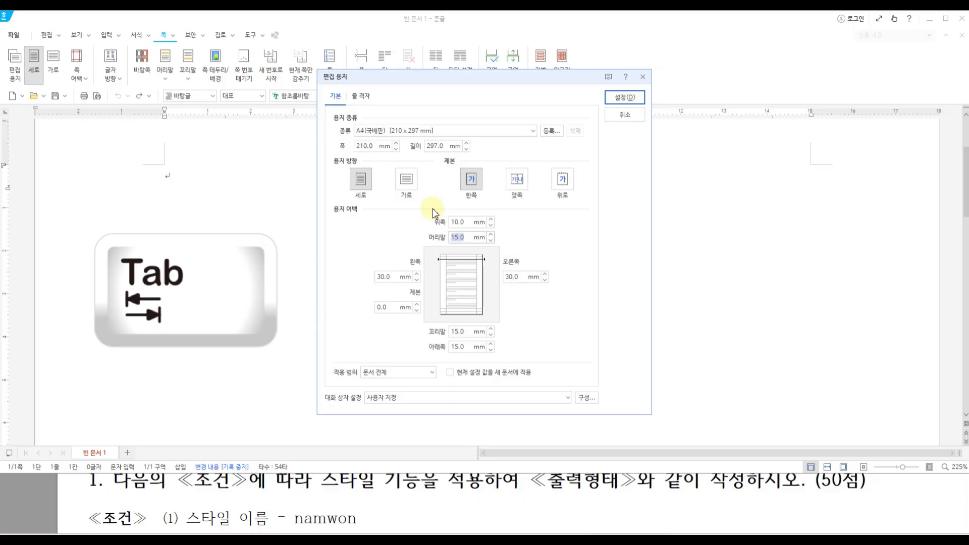
type("10")
key("Tab")
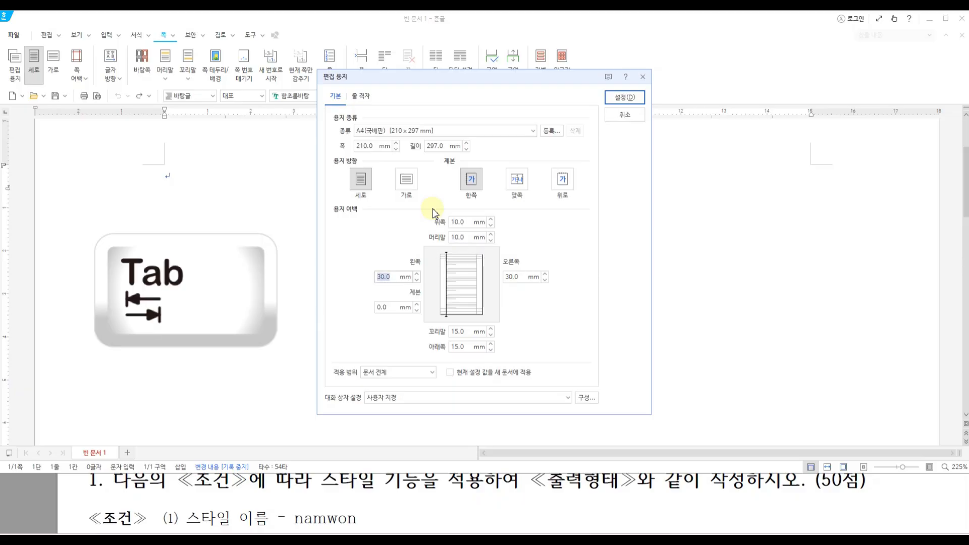
type("11")
key("Tab")
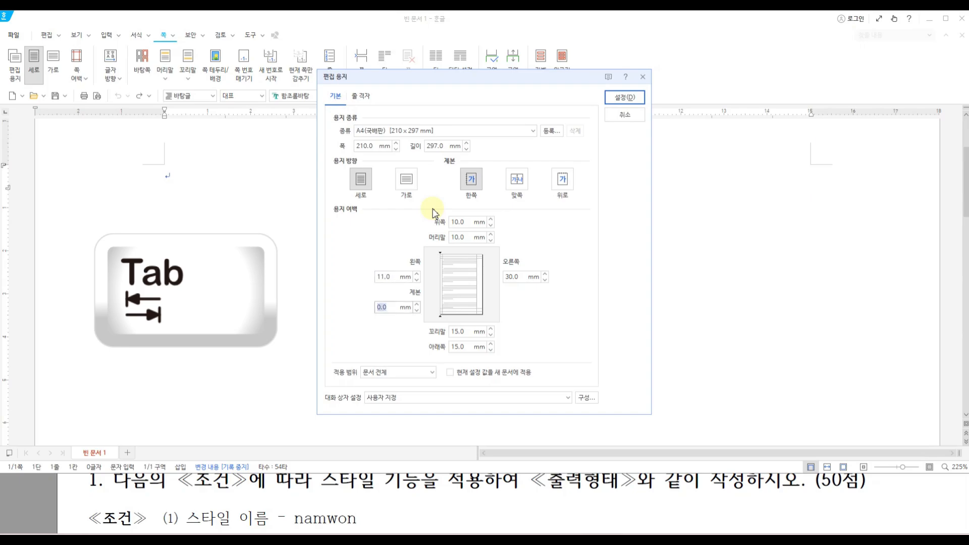
- Set the right (오른쪽) margin to 11 mm and the footer (꼬리말) and bottom (아래쪽) margins to 10 mm, and apply the page setup
key("Tab")
type("11")
key("Tab")
type("10")
key("Tab")
type("10")
left_click(625, 97)
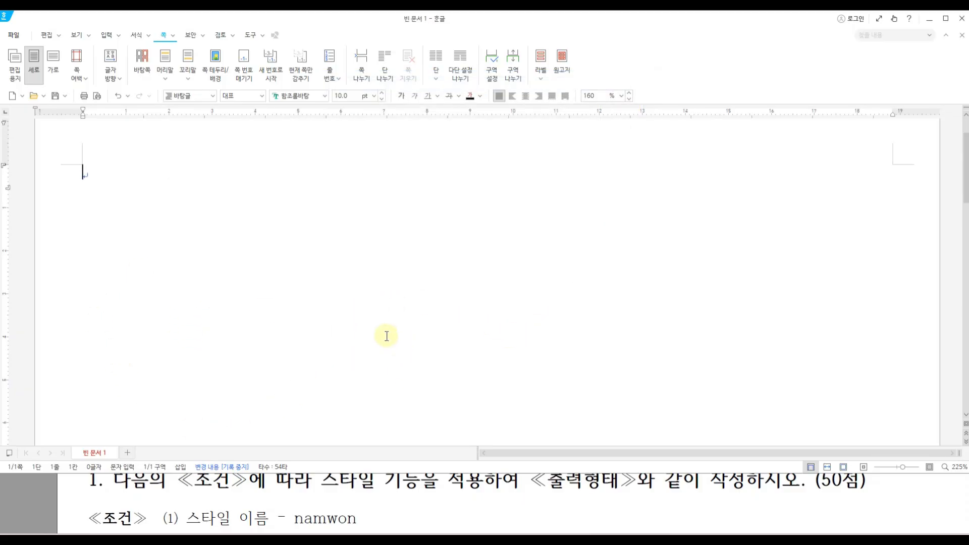
- Write the question numbers 1. and 2. on the first page, with three empty lines between them and four lines after 2
key("Hangul")
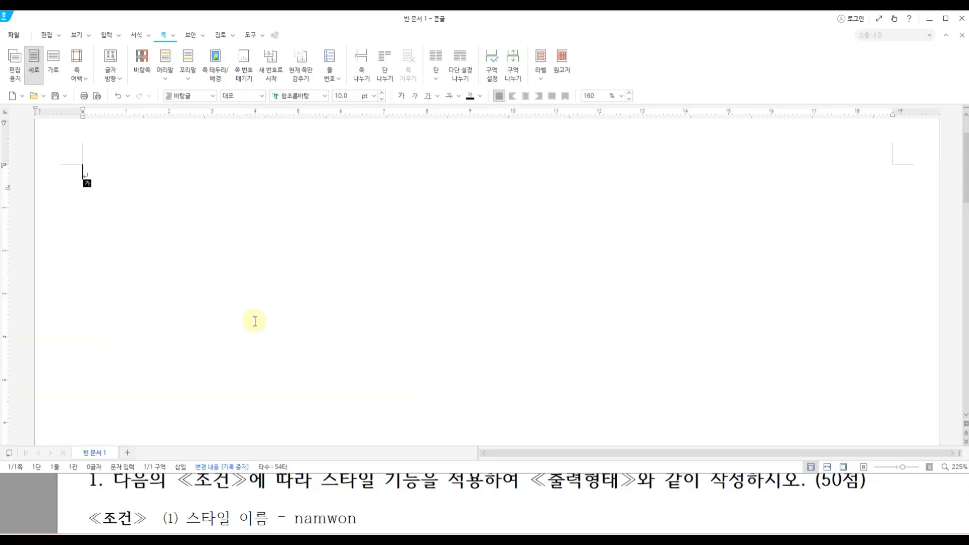
type("1.")
key("Return")
key("Return")
key("Return")
type("2.")
key("Return")
key("Return")
key("Return")
key("Return")
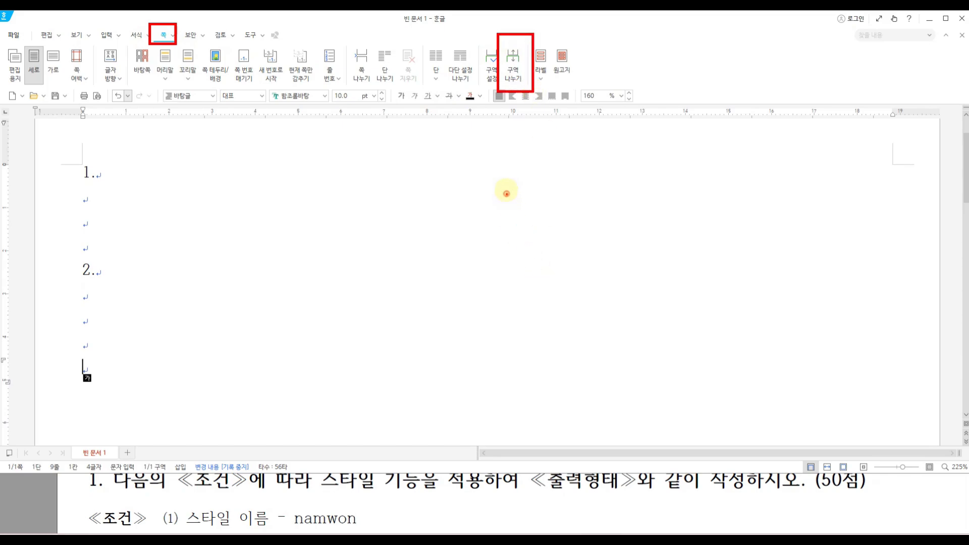
mouse_move(474, 132)
left_mouse_down()
mouse_move(497, 98)
mouse_move(525, 123)
left_mouse_up()
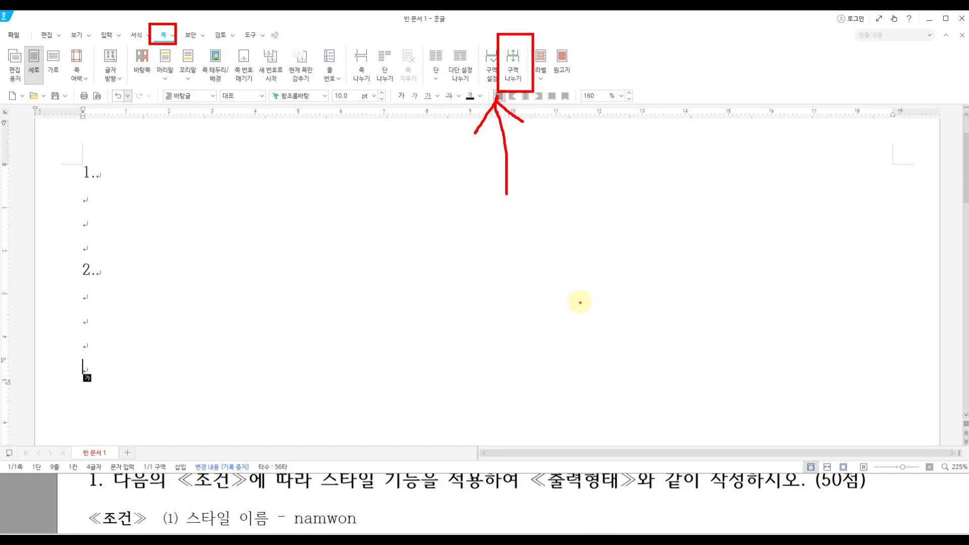
key("Escape")
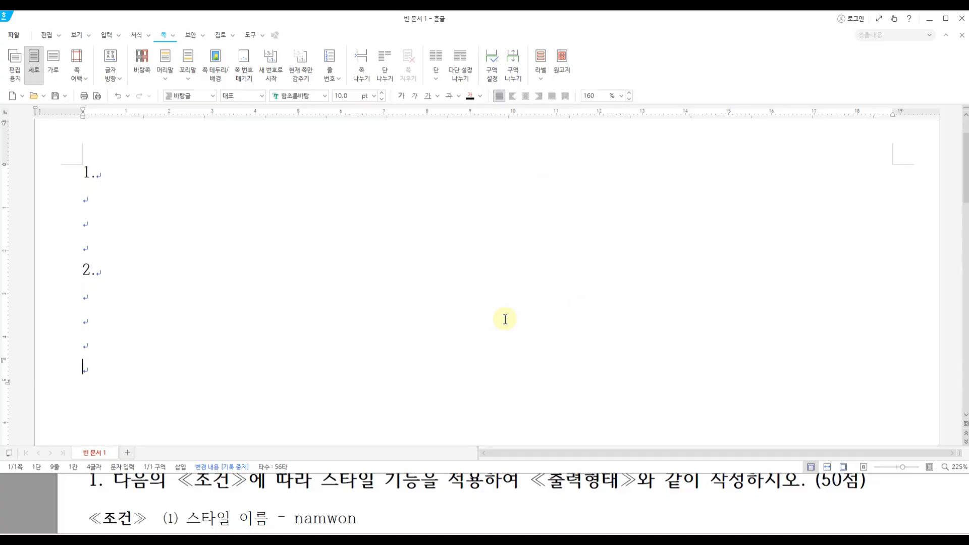
- Insert a section break (구역 나누기) below the empty lines after 2. to start the second page
key("Hangul")
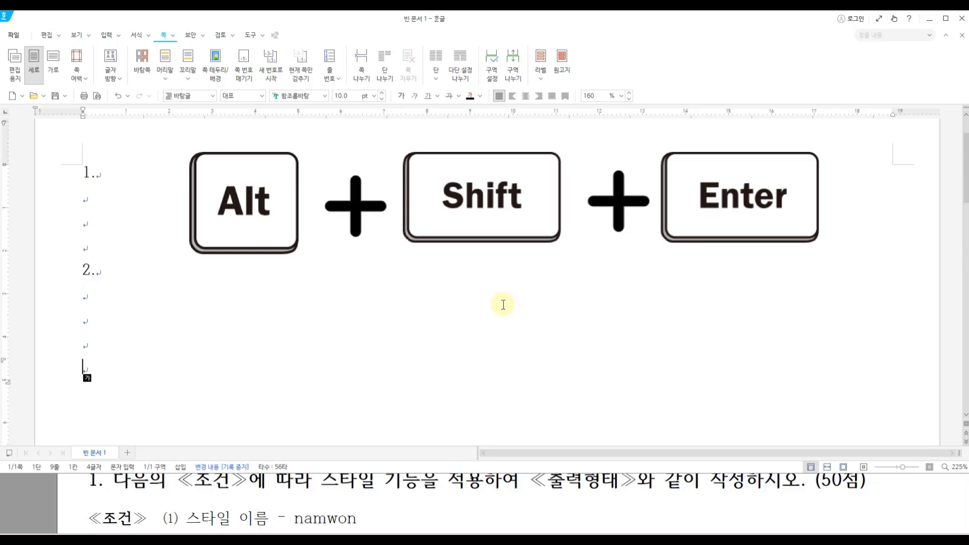
key("alt+shift+Return")
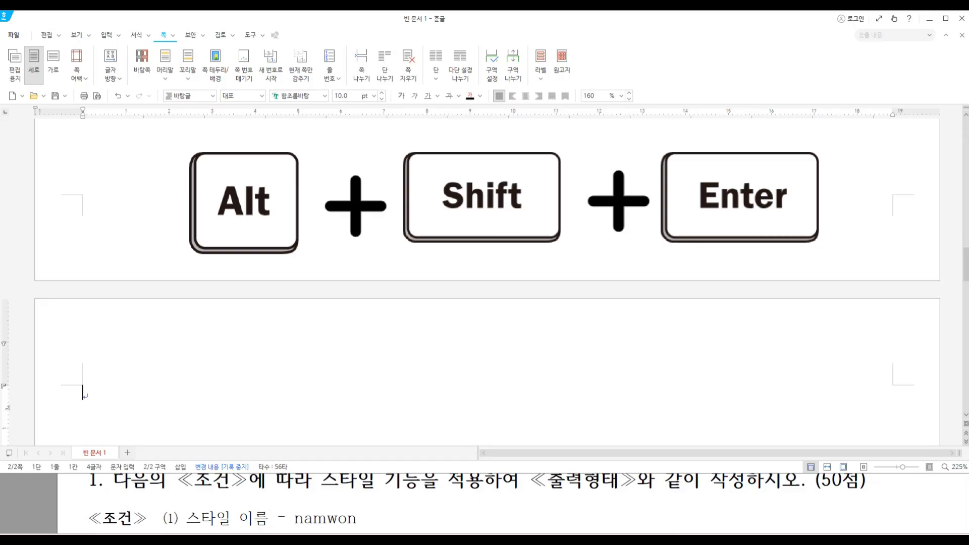
scroll(502, 301, "down", 3)
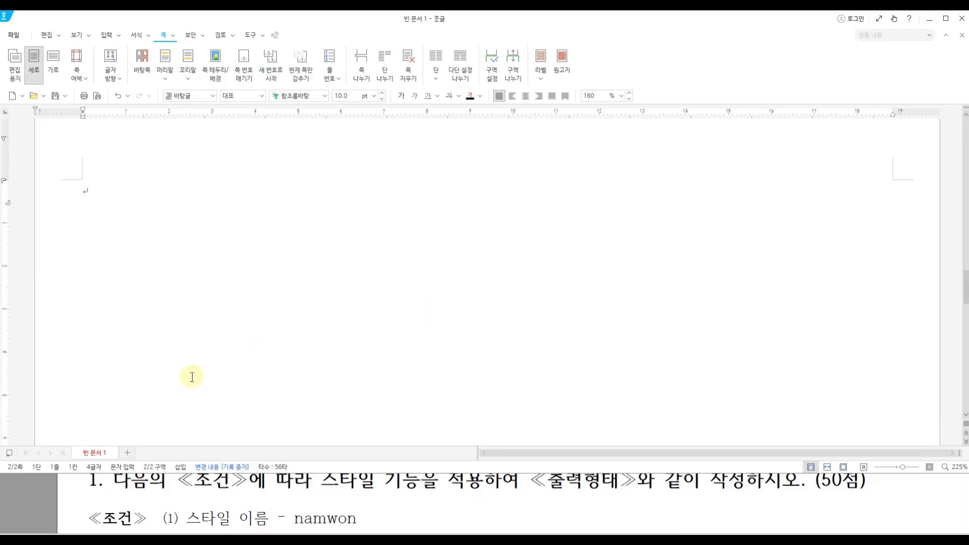
- Write the question numbers 3. and 4. on the second page, with three empty lines between them and four lines after 4
type("3.")
key("Return")
key("Return")
key("Return")
key("Return")
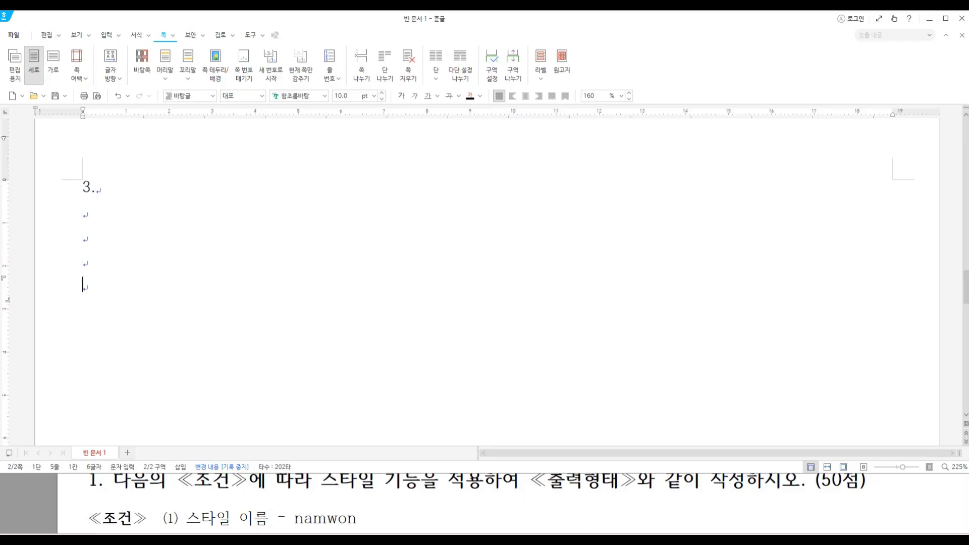
type("4.")
key("Return")
key("Return")
key("Return")
key("Return")
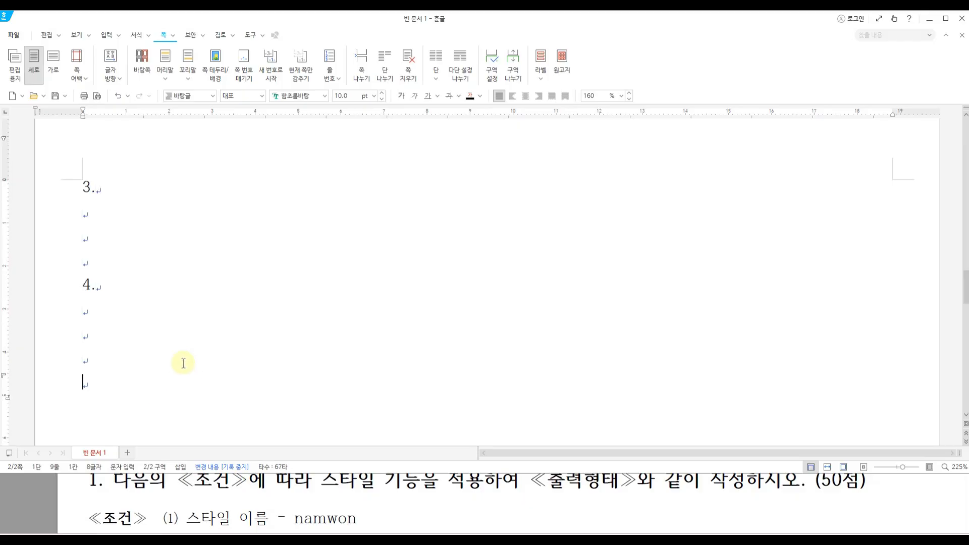
- Insert a section break (구역 나누기) below the empty lines after 4. to start the third page
key("alt+shift+Return")
scroll(162, 393, "down", 3)
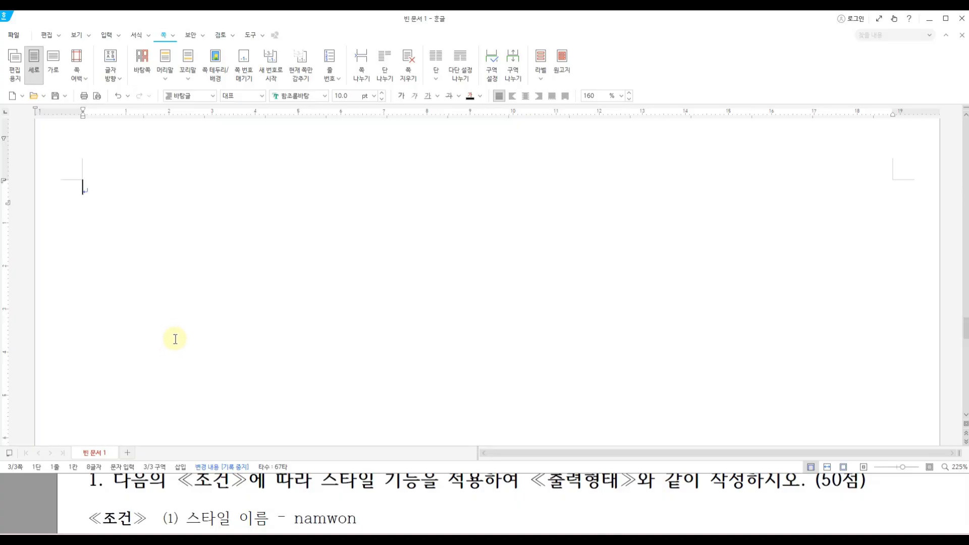
key("Hangul")
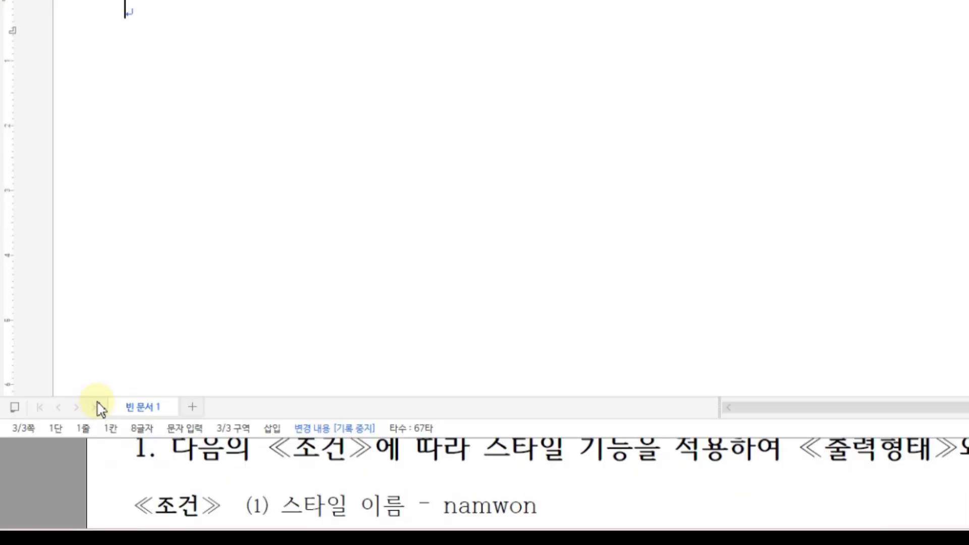
- Check the current page number against the document's total page count and look back at the first page
mouse_move(74, 288)
left_mouse_down()
mouse_move(22, 404)
mouse_move(51, 405)
left_mouse_up()
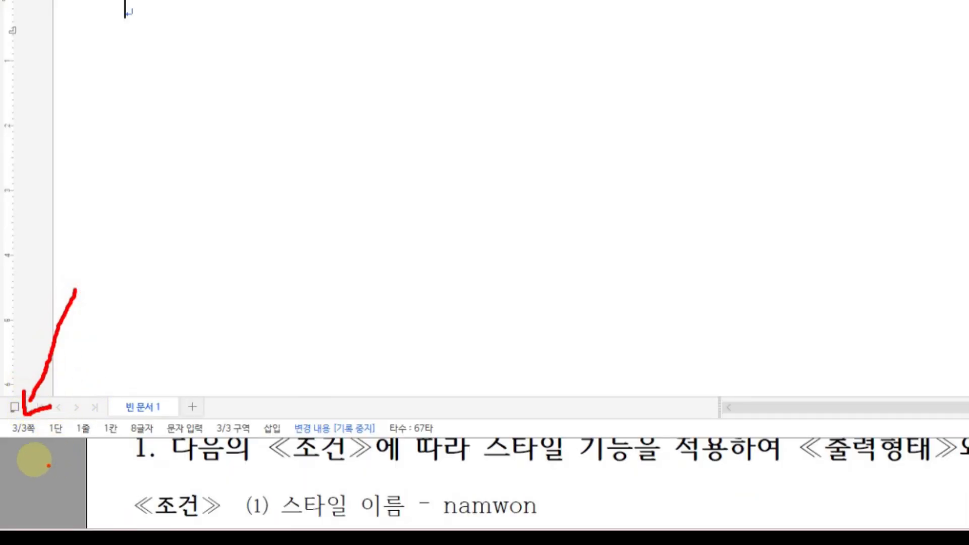
left_click(11, 436)
left_click_drag(11, 436, 42, 432)
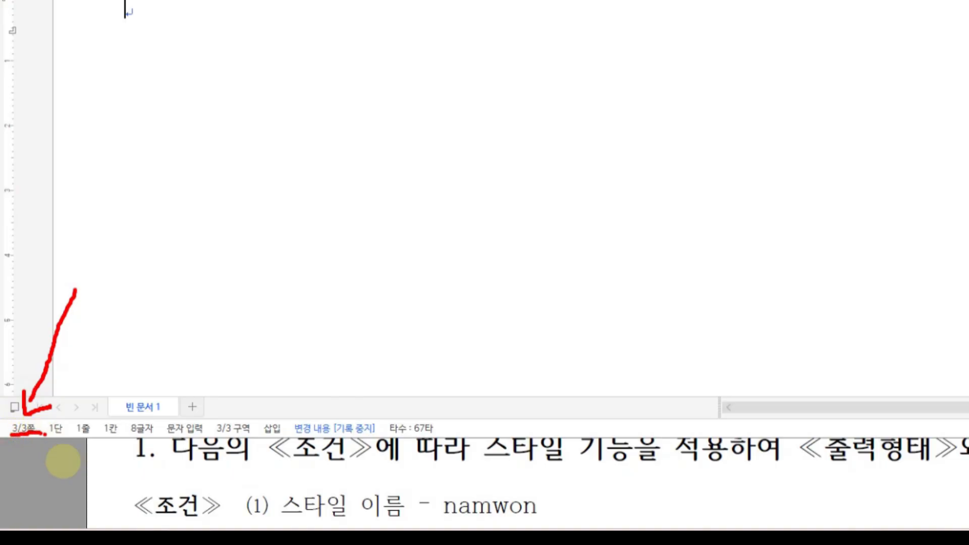
key("Escape")
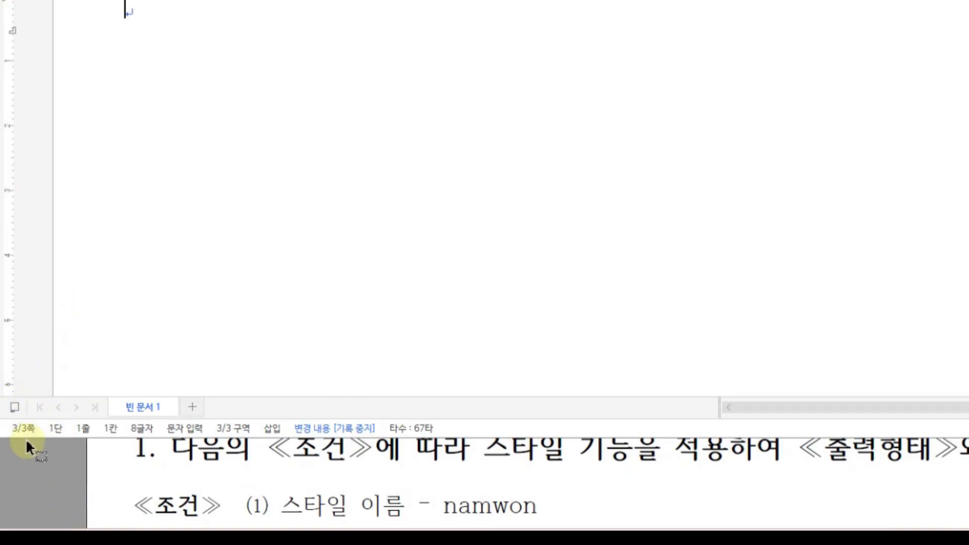
key("Return")
type("가")
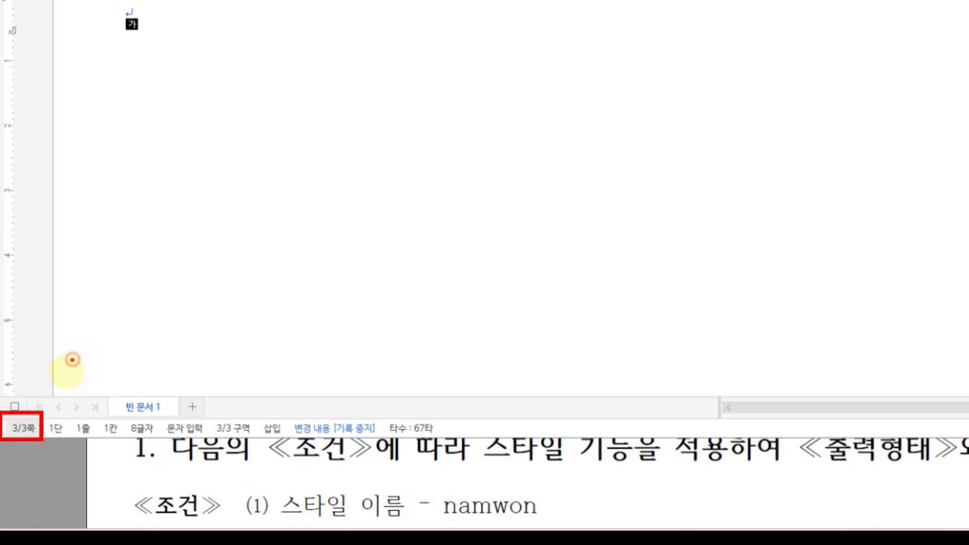
left_click_drag(285, 222, 215, 350)
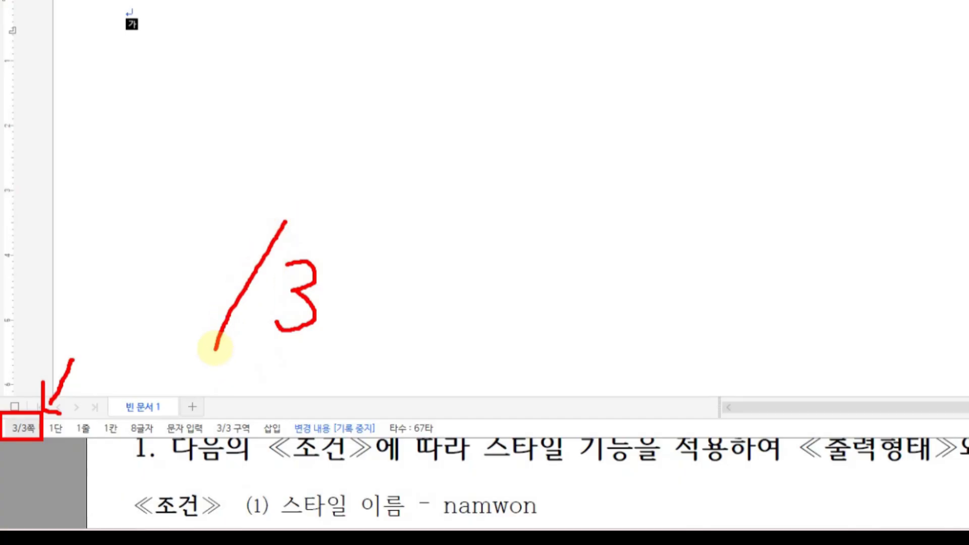
left_click_drag(171, 237, 173, 313)
left_click_drag(251, 452, 252, 452)
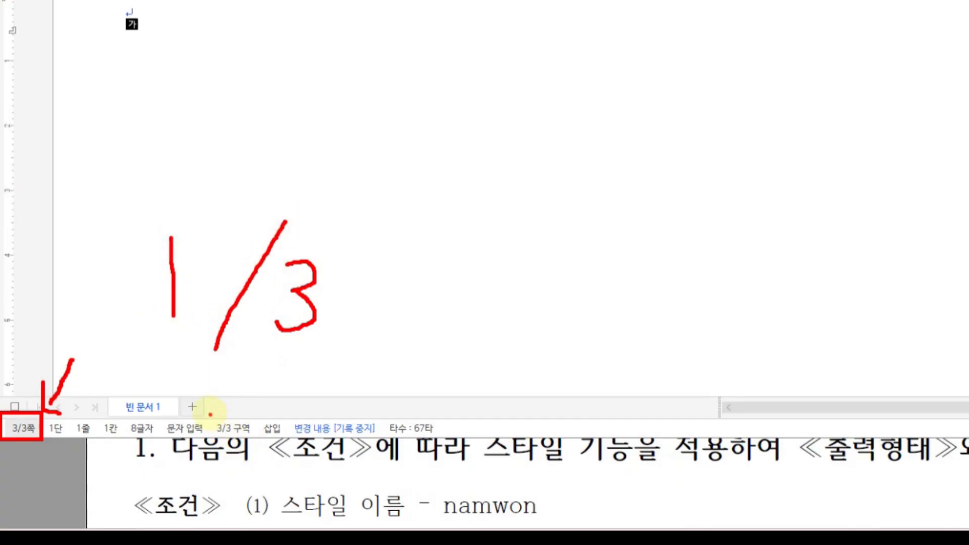
left_click_drag(260, 351, 332, 355)
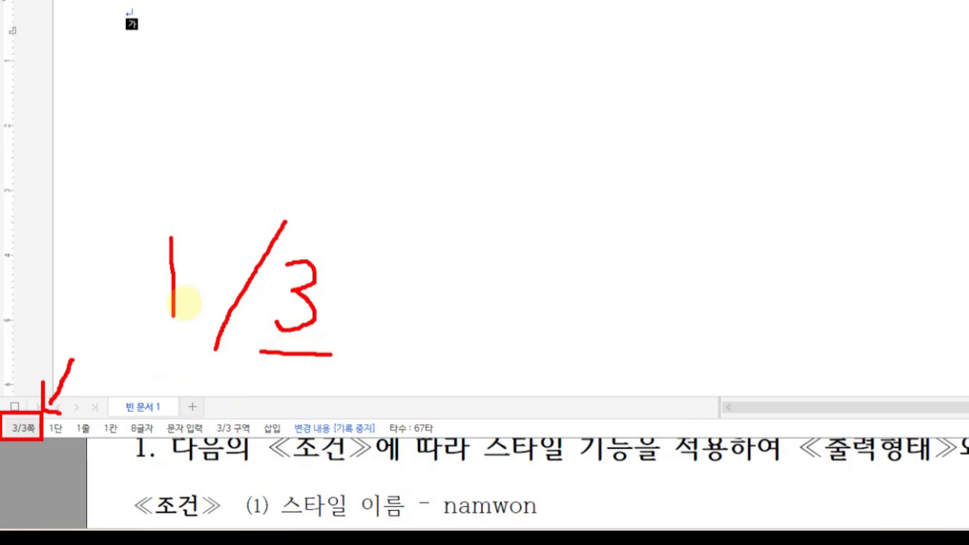
mouse_move(130, 275)
left_mouse_down()
mouse_move(152, 244)
mouse_move(168, 262)
mouse_move(172, 317)
mouse_move(200, 318)
left_mouse_up()
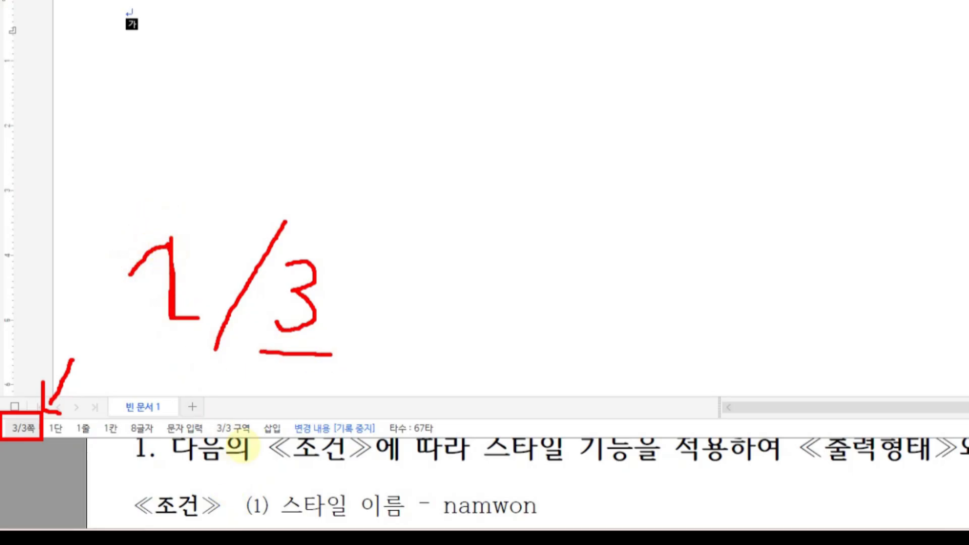
key("Escape")
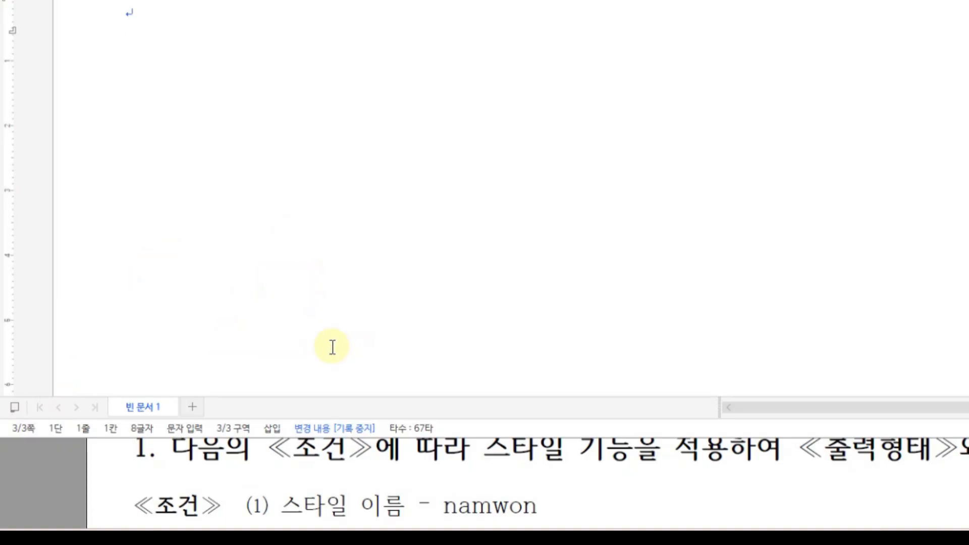
scroll(390, 352, "up", 15)
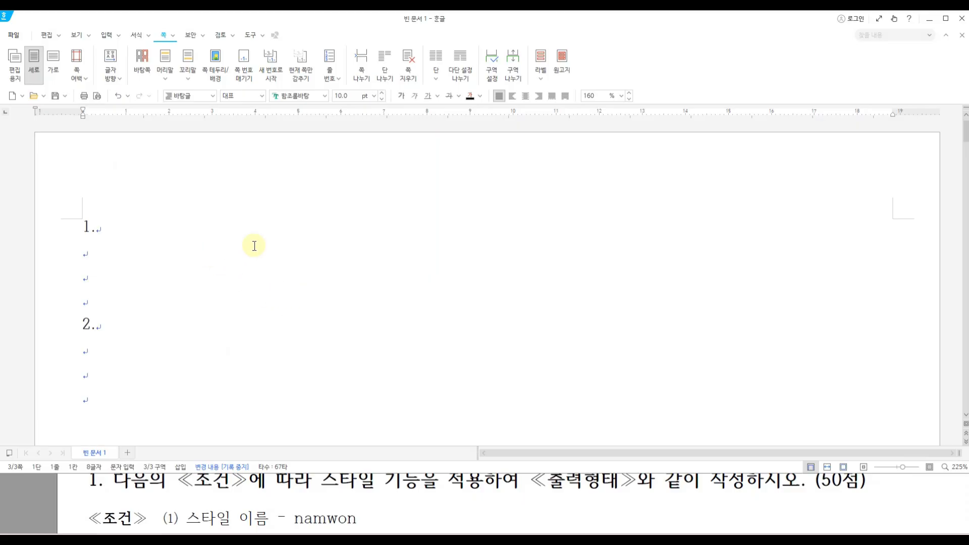
- Save the document under a new name in the ITQ folder, using the exam number and the candidate's name as file name
left_click(14, 36)
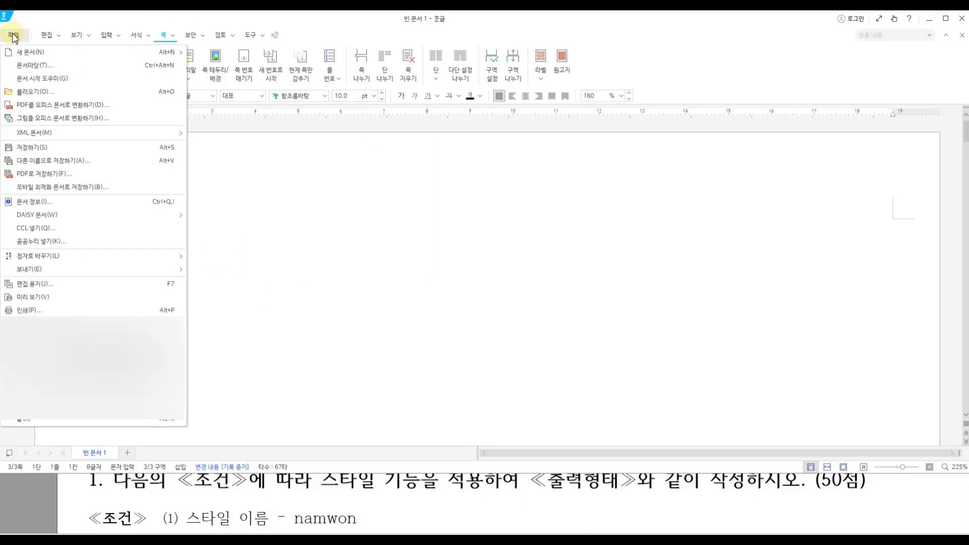
left_click(43, 164)
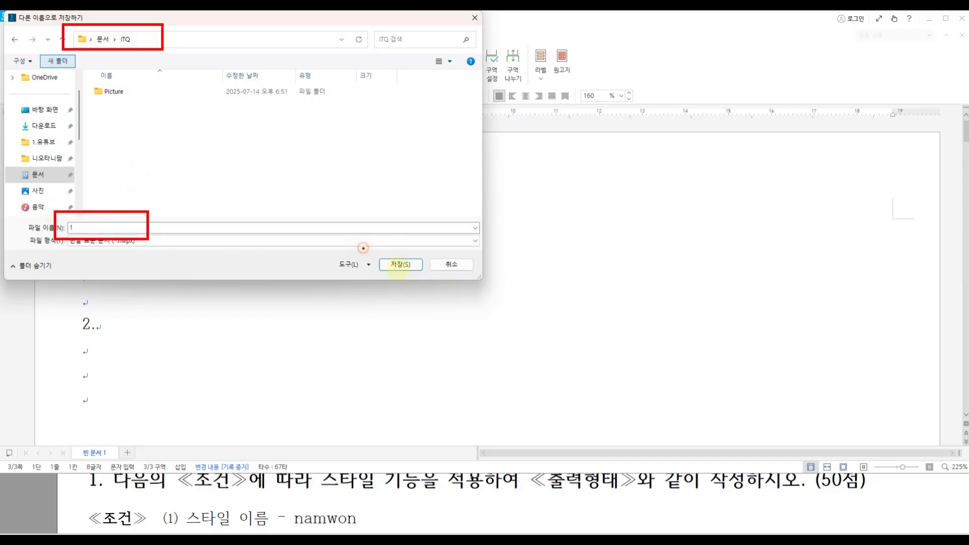
double_click(118, 230)
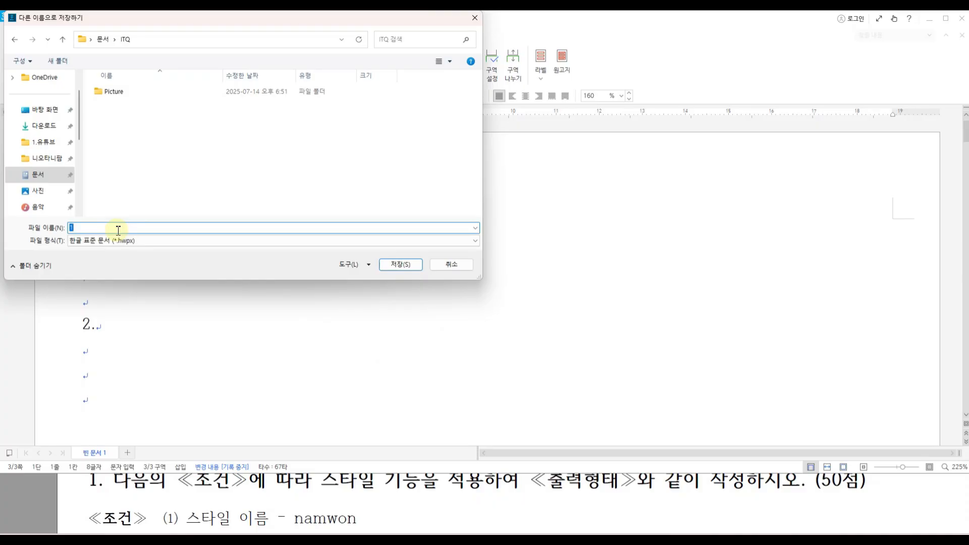
type("234")
left_click(137, 227)
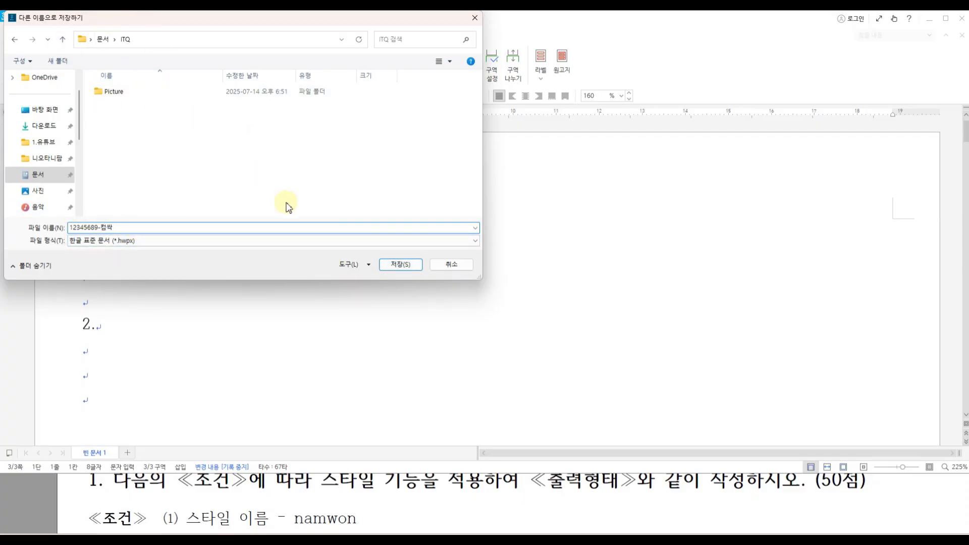
left_click(400, 264)
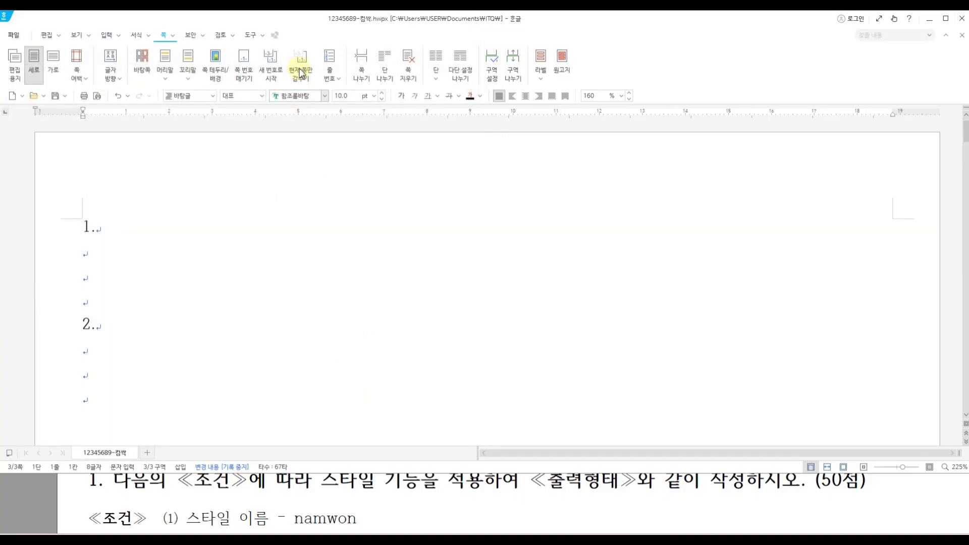
left_click_drag(313, 11, 533, 29)
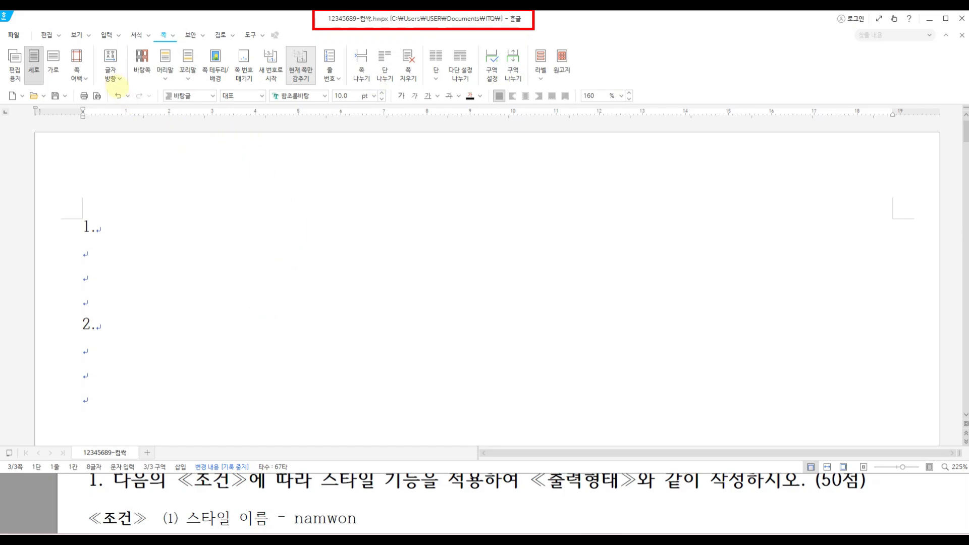
mouse_move(95, 22)
left_mouse_down()
mouse_move(59, 94)
mouse_move(76, 79)
mouse_move(49, 92)
mouse_move(64, 92)
left_mouse_up()
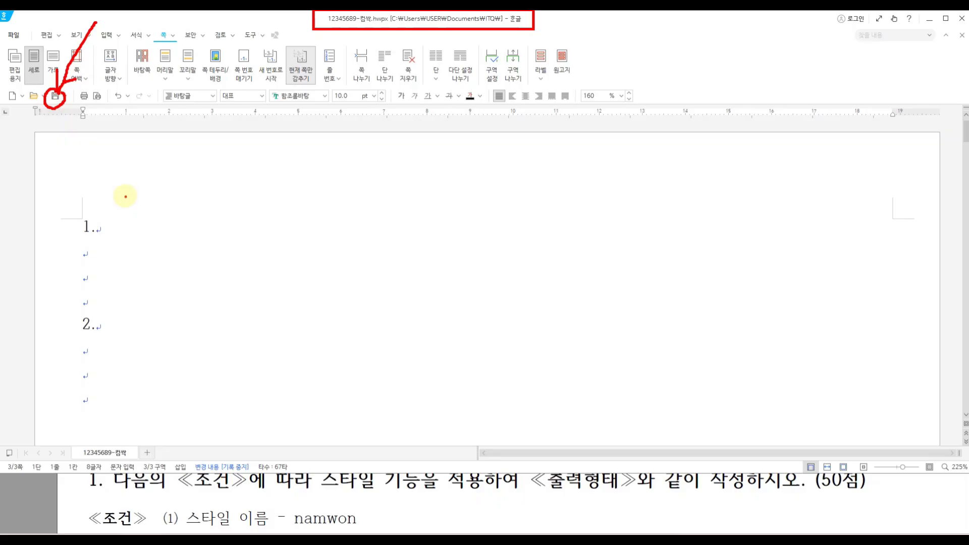
key("Escape")
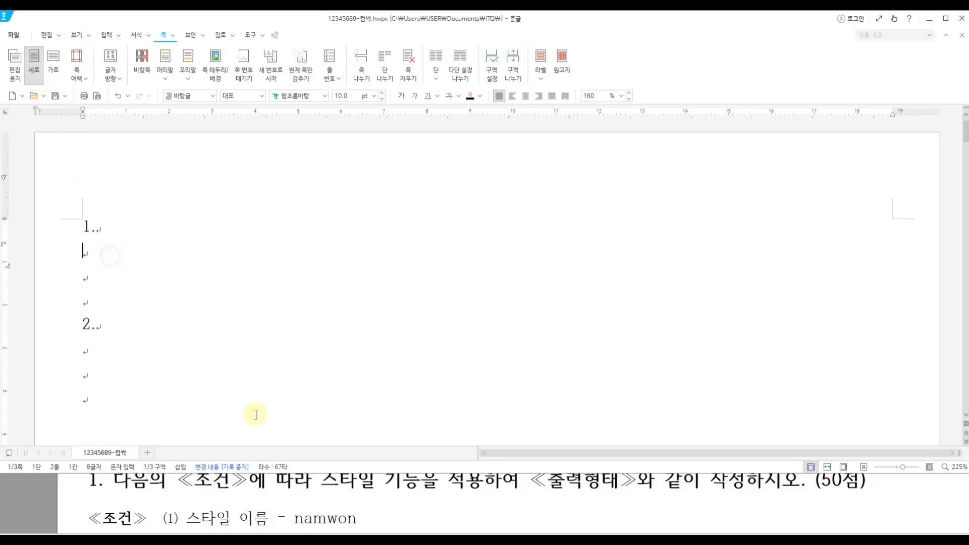
- Switch to the question sheet in Adobe Acrobat, enlarge its window and read question 1's style conditions and output text
left_click(334, 500)
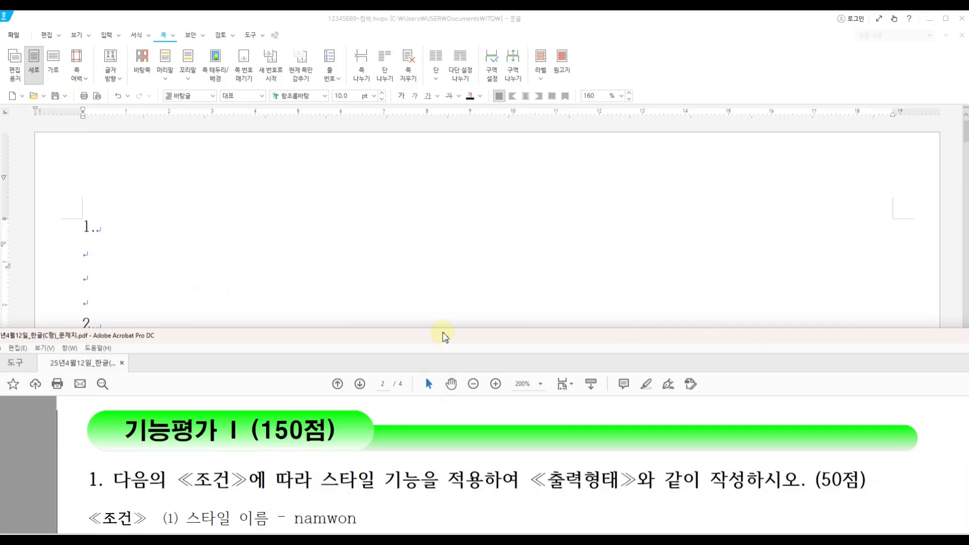
scroll(380, 409, "down", 1)
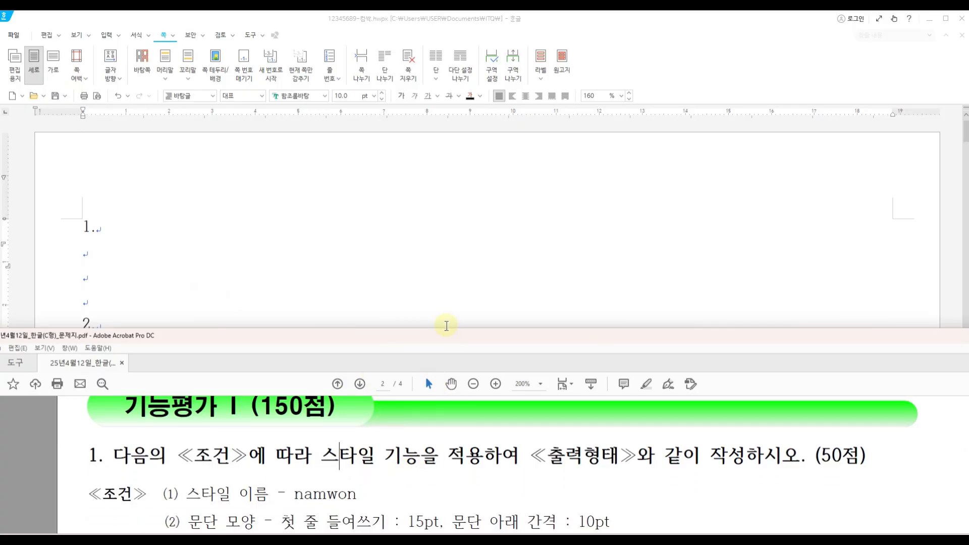
left_click_drag(446, 327, 446, 141)
scroll(419, 371, "up", 1)
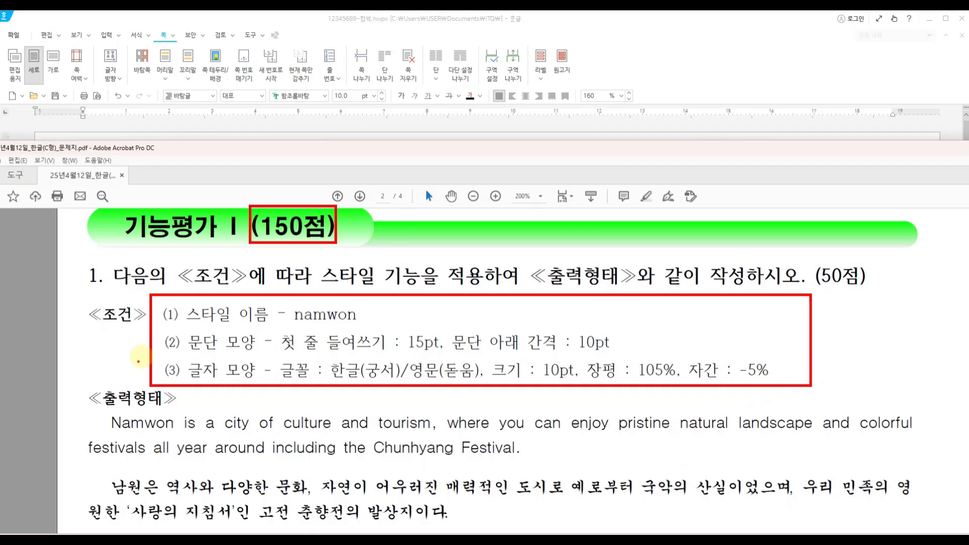
mouse_move(71, 408)
left_mouse_down()
mouse_move(135, 424)
mouse_move(811, 493)
mouse_move(928, 514)
mouse_move(943, 526)
left_mouse_up()
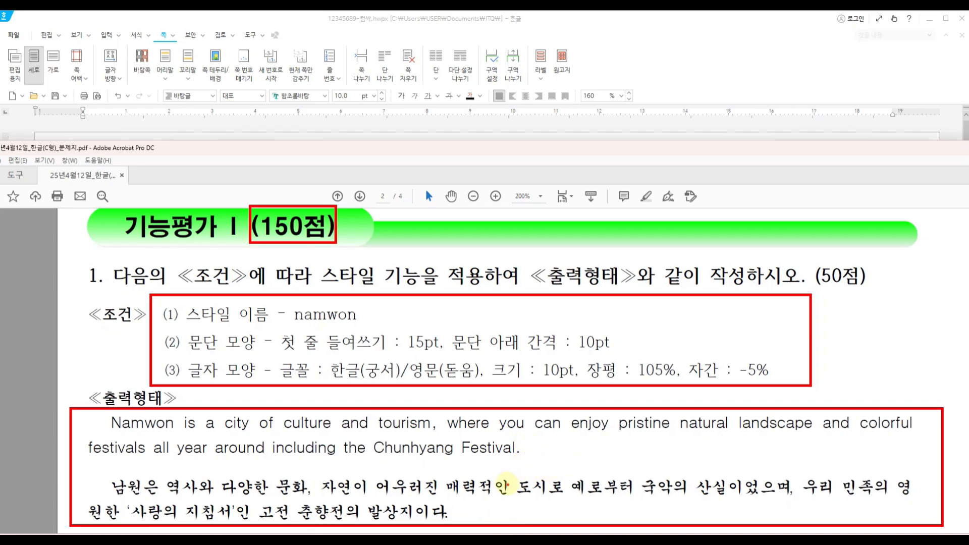
mouse_move(529, 445)
left_mouse_down()
mouse_move(516, 474)
mouse_move(514, 462)
mouse_move(528, 479)
left_mouse_up()
mouse_move(562, 448)
left_mouse_down()
mouse_move(544, 473)
mouse_move(566, 473)
left_mouse_up()
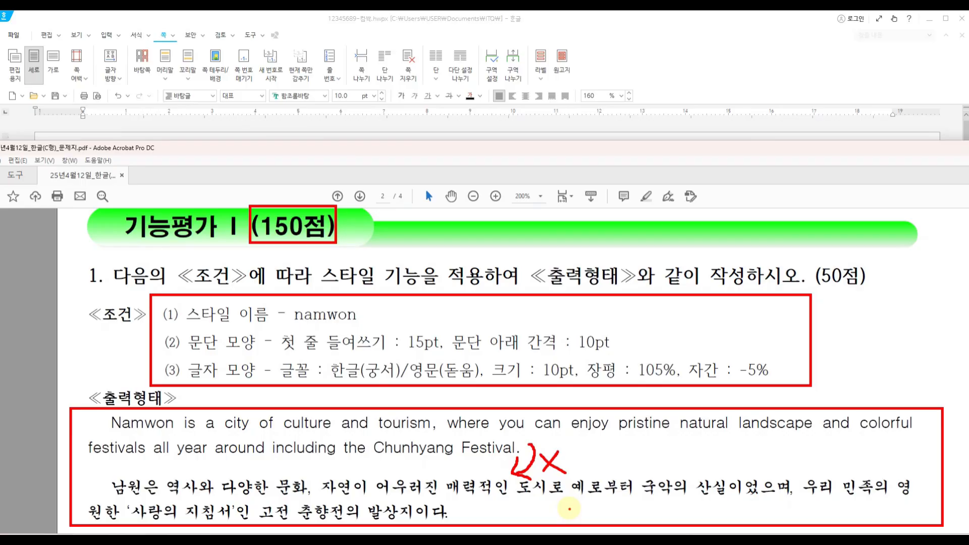
key("Escape")
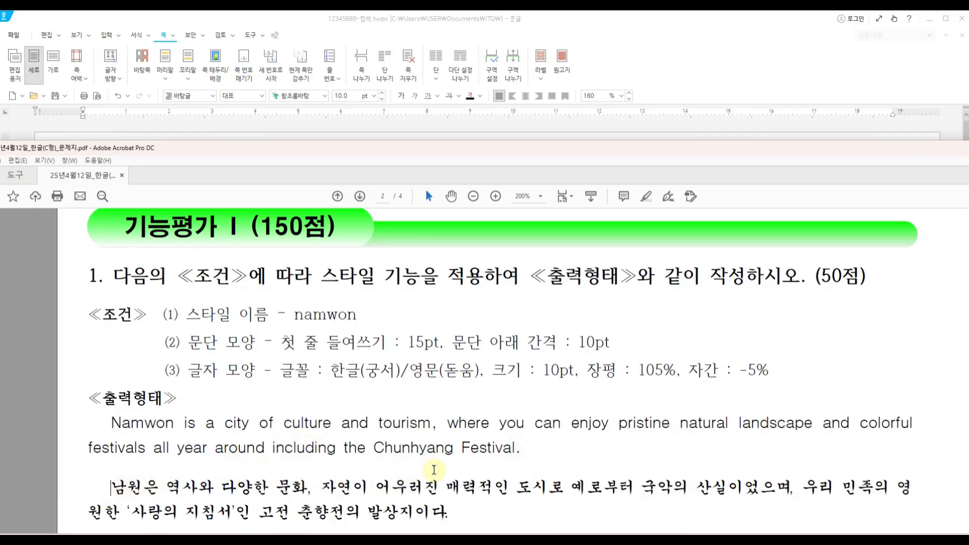
mouse_move(497, 461)
left_mouse_down()
mouse_move(515, 471)
mouse_move(531, 457)
left_mouse_up()
mouse_move(924, 418)
left_mouse_down()
mouse_move(915, 437)
mouse_move(928, 439)
left_mouse_up()
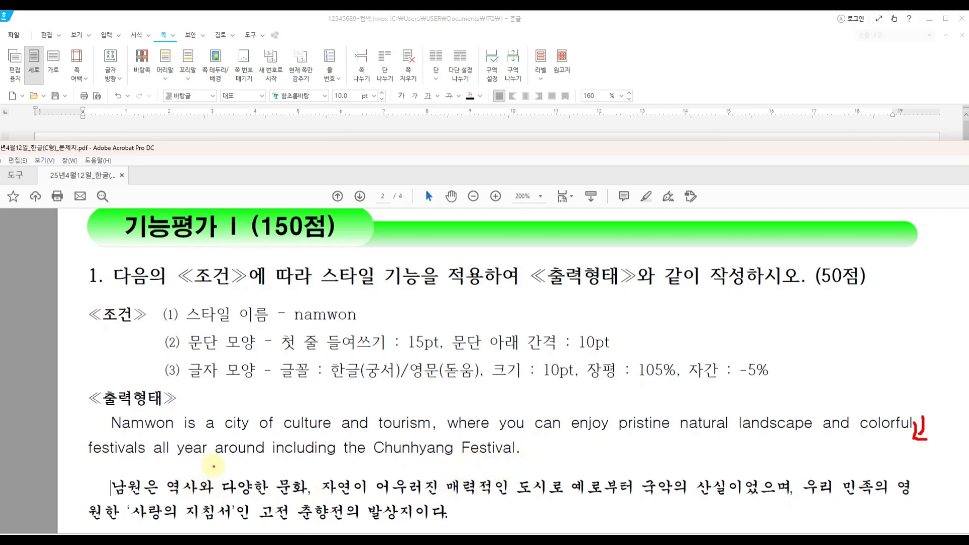
- Switch back to the Hangul document and enter question 1's English Namwon paragraph and Korean 남원 paragraph below 1
key("alt+Tab")
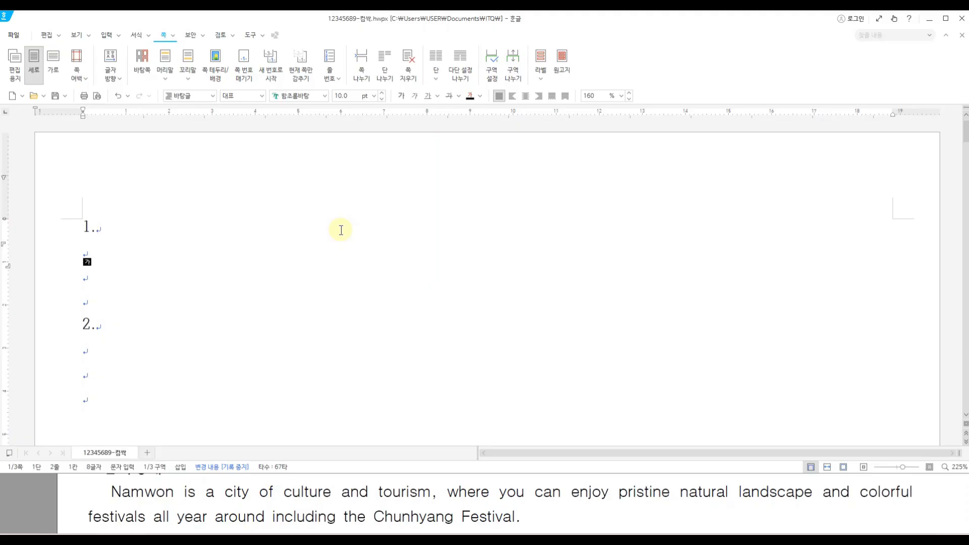
type("Namwon i")
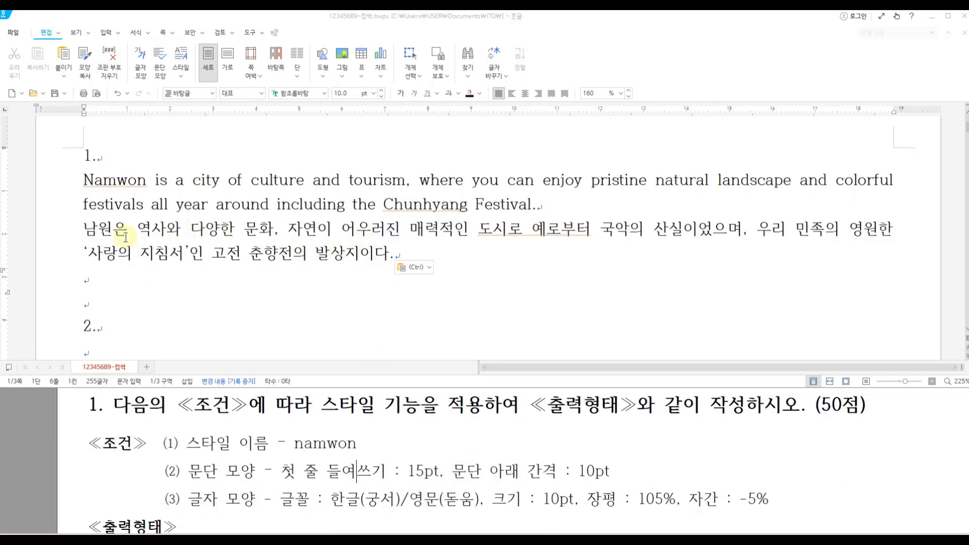
- Select the English and Korean paragraphs under 1. and start a new paragraph style named namwon for them
left_click_drag(77, 183, 430, 249)
key("F6")
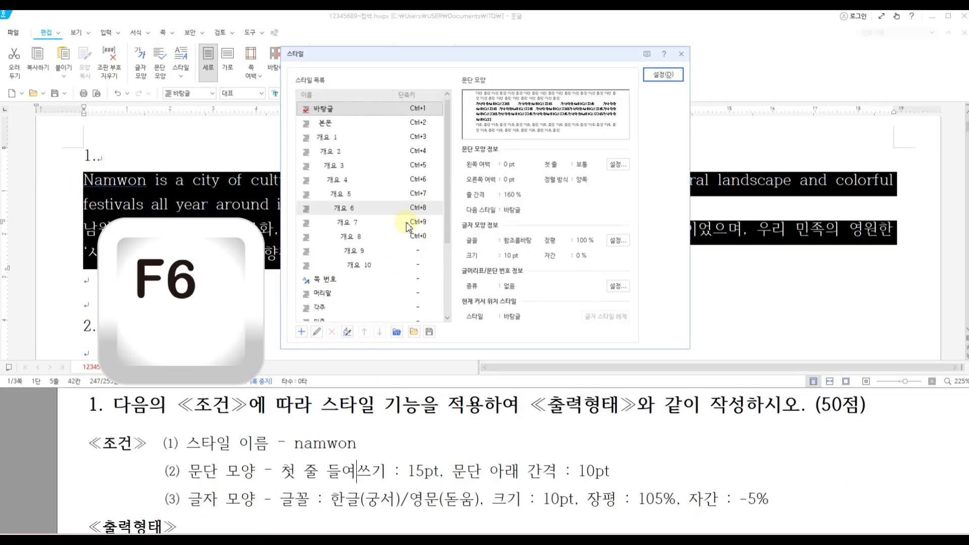
mouse_move(323, 260)
left_mouse_down()
mouse_move(300, 319)
mouse_move(317, 328)
left_mouse_up()
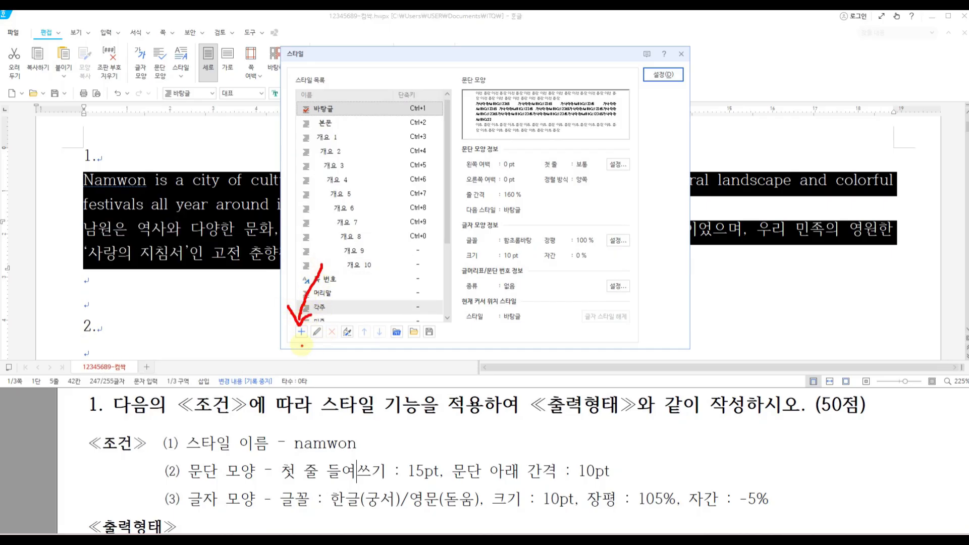
left_click(301, 334)
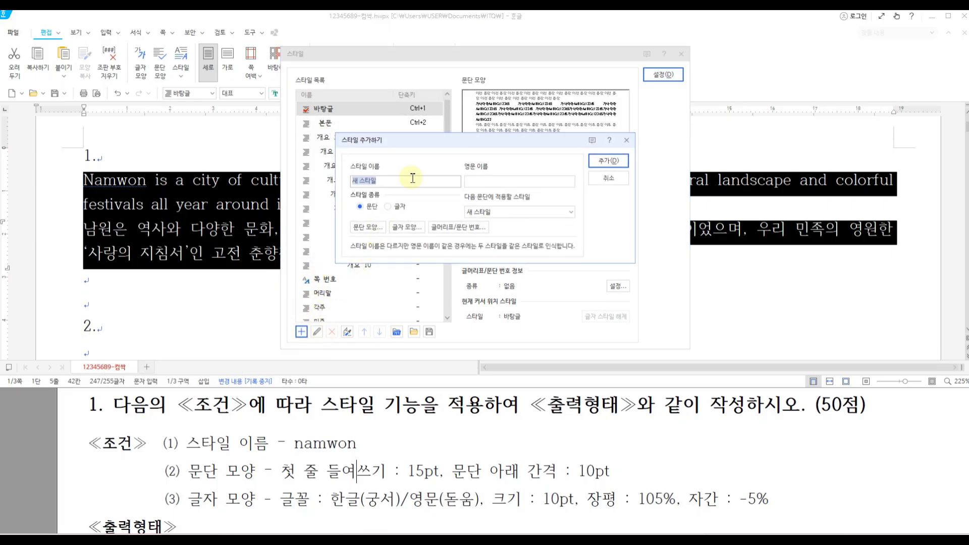
left_click_drag(425, 146, 378, 225)
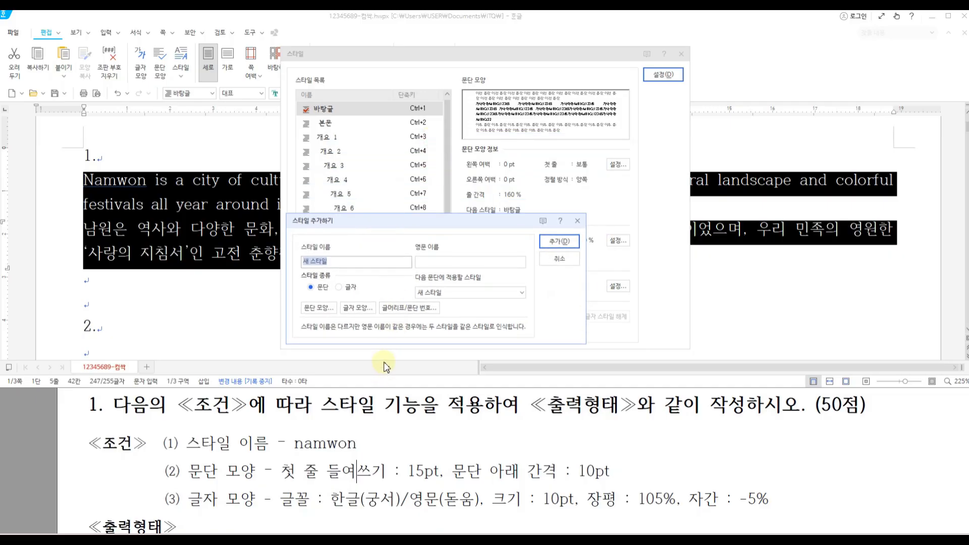
mouse_move(276, 430)
left_mouse_down()
mouse_move(369, 453)
mouse_move(341, 255)
mouse_move(322, 273)
mouse_move(372, 279)
left_mouse_up()
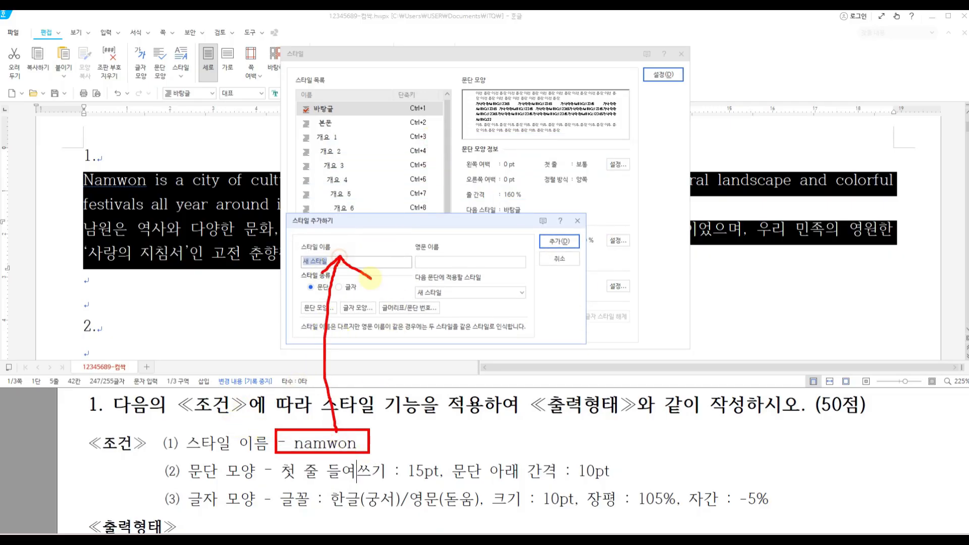
mouse_move(259, 473)
left_mouse_down()
mouse_move(219, 482)
mouse_move(306, 318)
mouse_move(295, 325)
mouse_move(318, 321)
left_mouse_up()
mouse_move(247, 514)
left_mouse_down()
mouse_move(238, 520)
mouse_move(323, 404)
mouse_move(357, 319)
mouse_move(345, 329)
mouse_move(375, 334)
left_mouse_up()
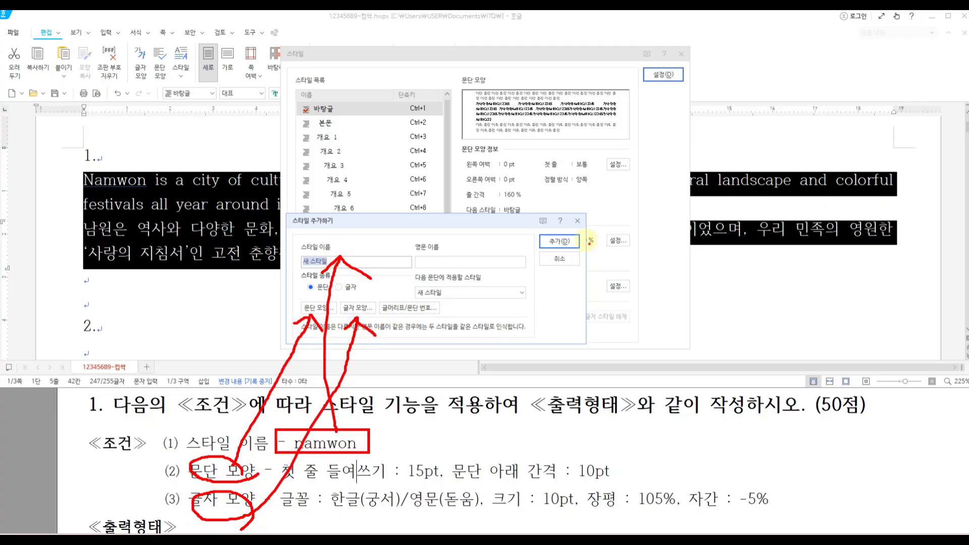
left_click_drag(565, 233, 577, 230)
key("Escape")
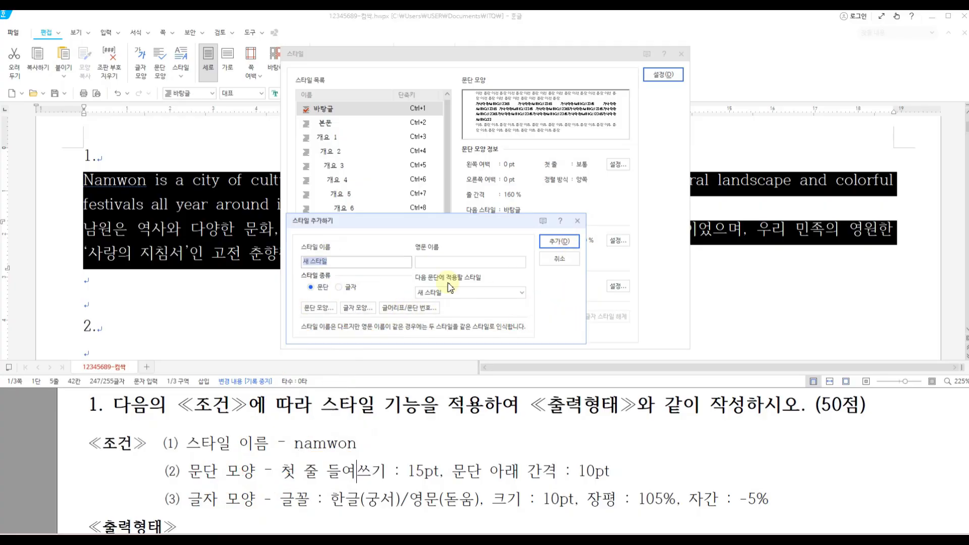
key("BackSpace")
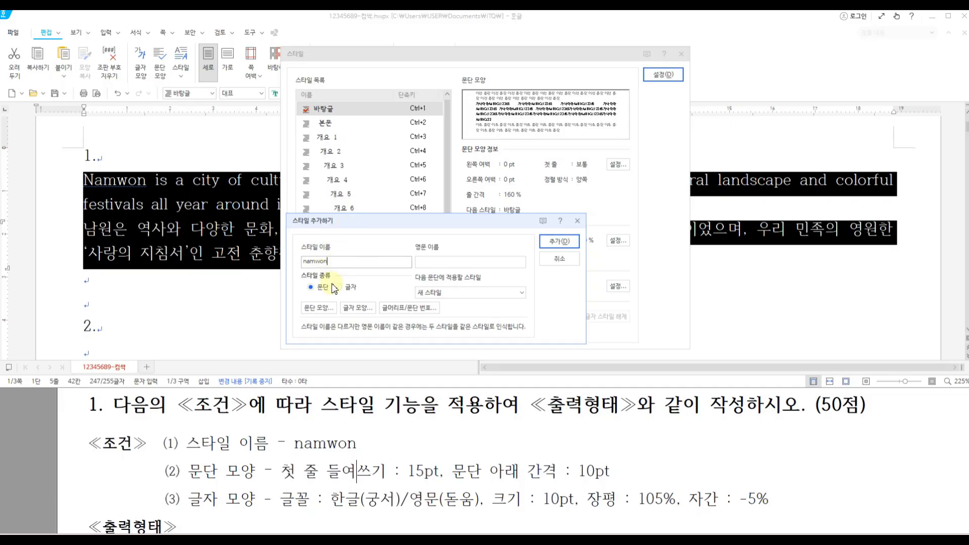
- Set the namwon style's paragraph shape (문단 모양) to a first-line indent of 15 pt and 10 pt spacing below the paragraph
left_click(320, 309)
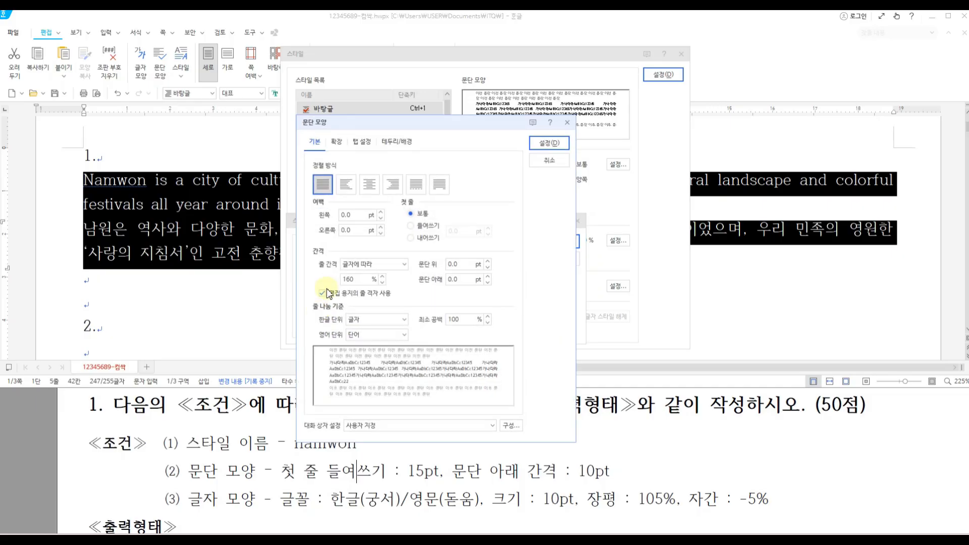
left_click_drag(390, 126, 367, 115)
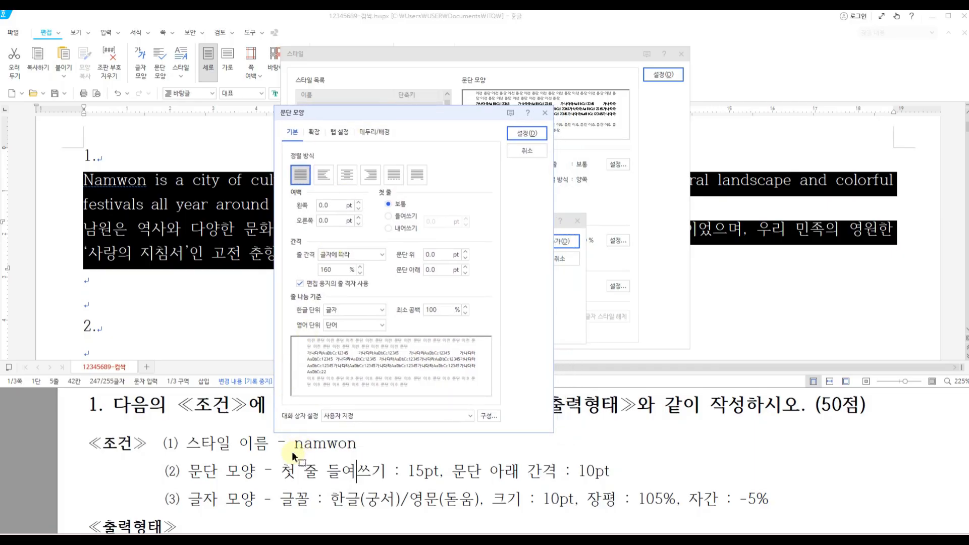
left_click_drag(272, 447, 443, 488)
mouse_move(450, 448)
left_mouse_down()
mouse_move(542, 487)
mouse_move(619, 490)
left_mouse_up()
mouse_move(352, 449)
left_mouse_down()
mouse_move(387, 231)
mouse_move(401, 218)
left_mouse_up()
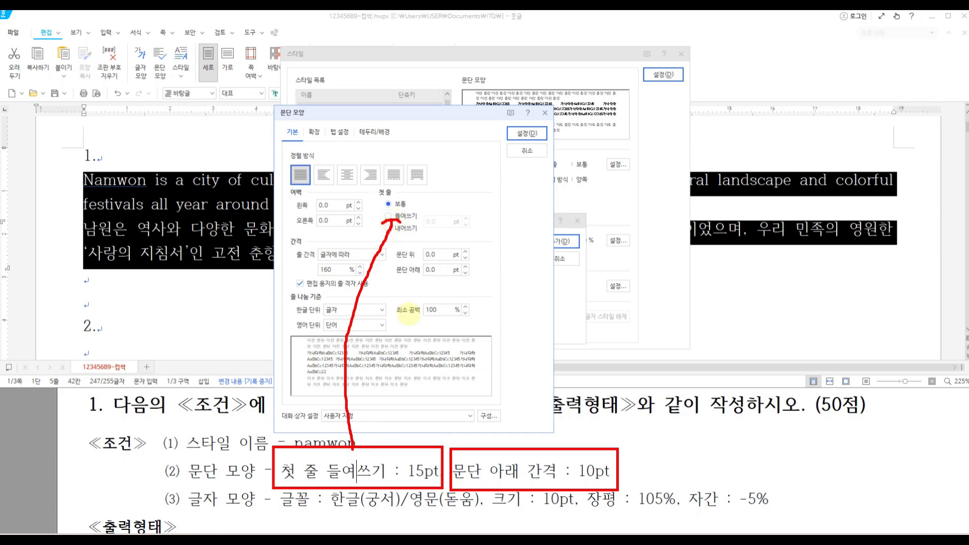
mouse_move(475, 449)
left_mouse_down()
mouse_move(454, 322)
mouse_move(421, 284)
left_mouse_up()
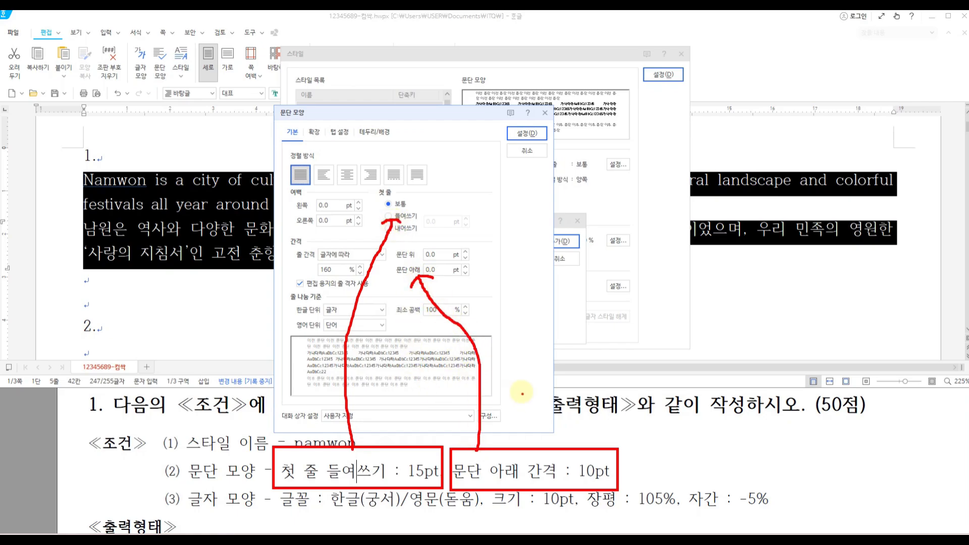
key("Escape")
left_click(389, 216)
left_click_drag(444, 221, 372, 189)
type("15")
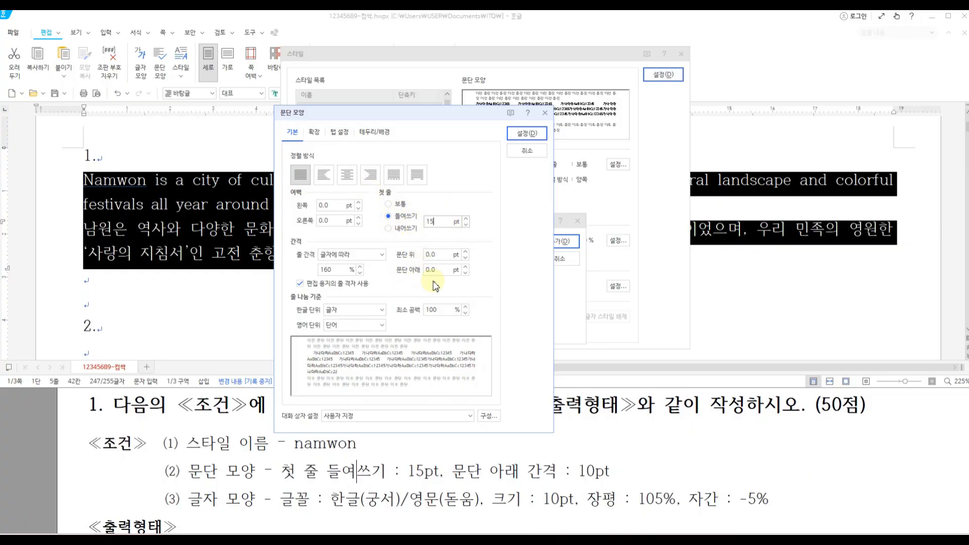
left_click_drag(435, 270, 413, 272)
type("10")
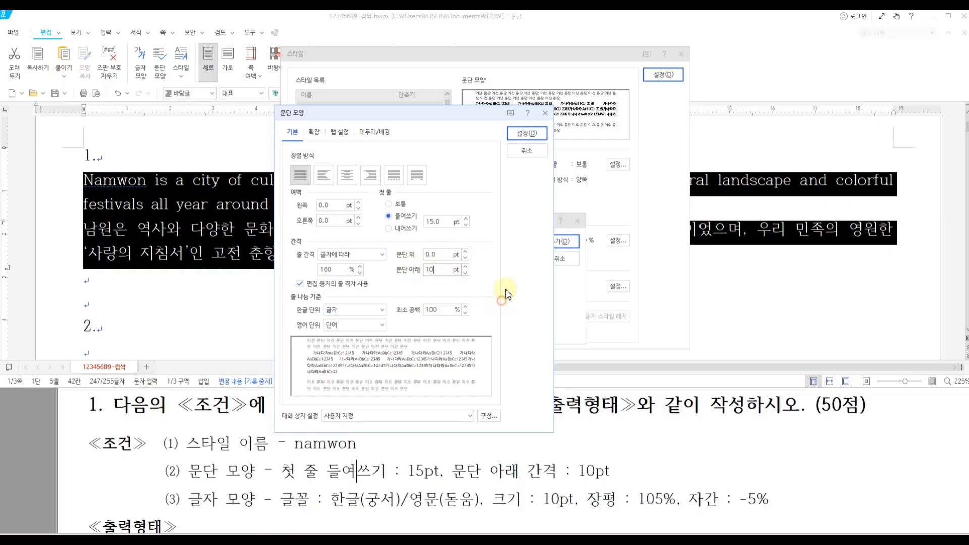
left_click(524, 135)
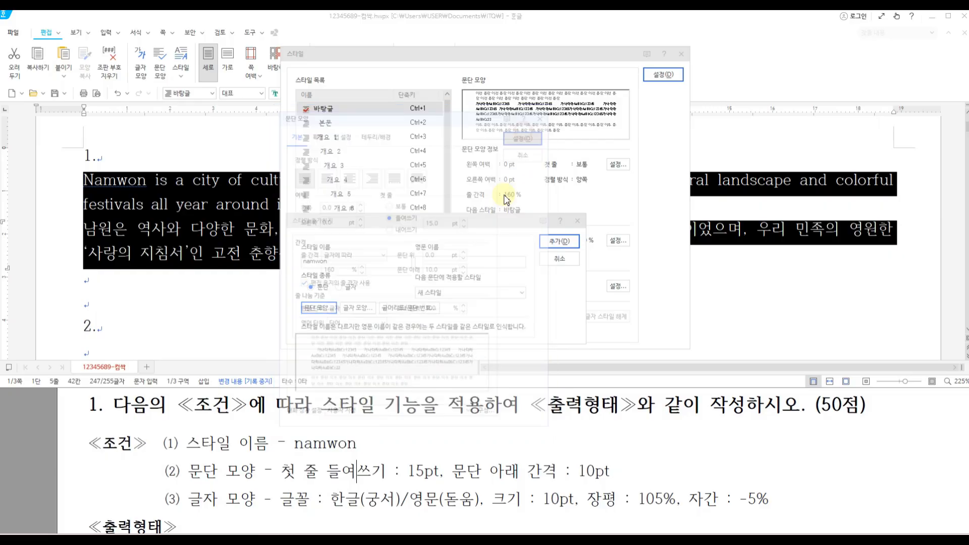
- In the namwon style's character shape (글자 모양), set the character width (장평) to 105% and letter spacing (자간) to -5% for 대표
left_click(359, 308)
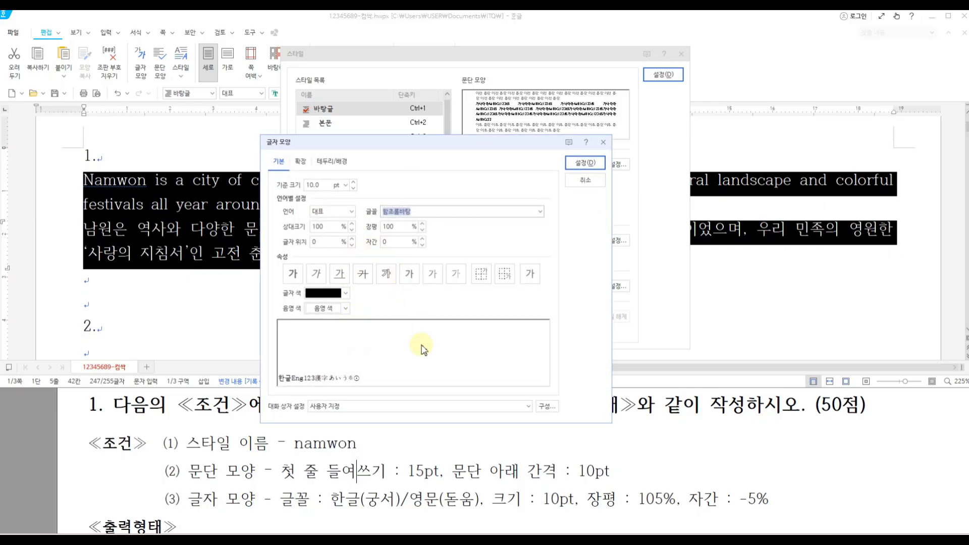
left_click_drag(327, 482, 362, 511)
left_click_drag(403, 485, 432, 518)
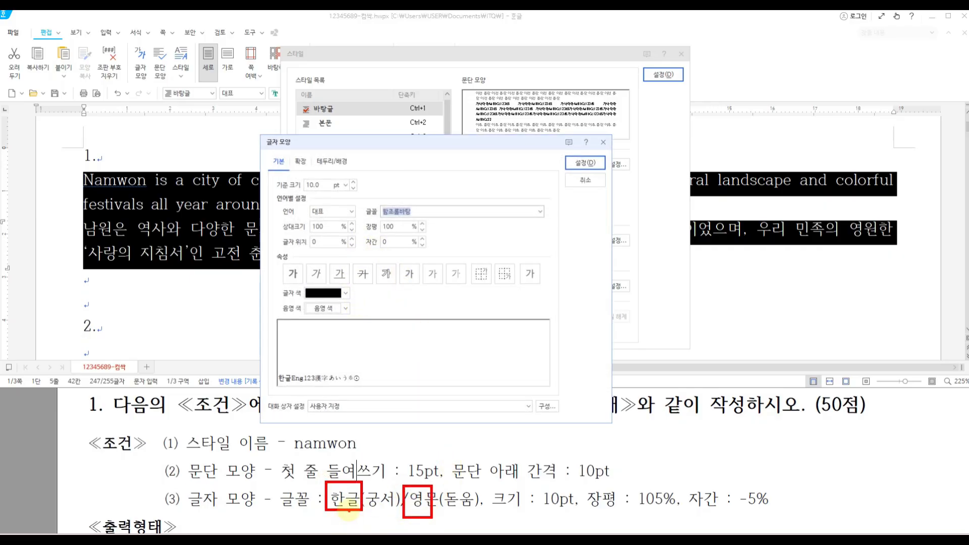
left_click_drag(366, 511, 476, 516)
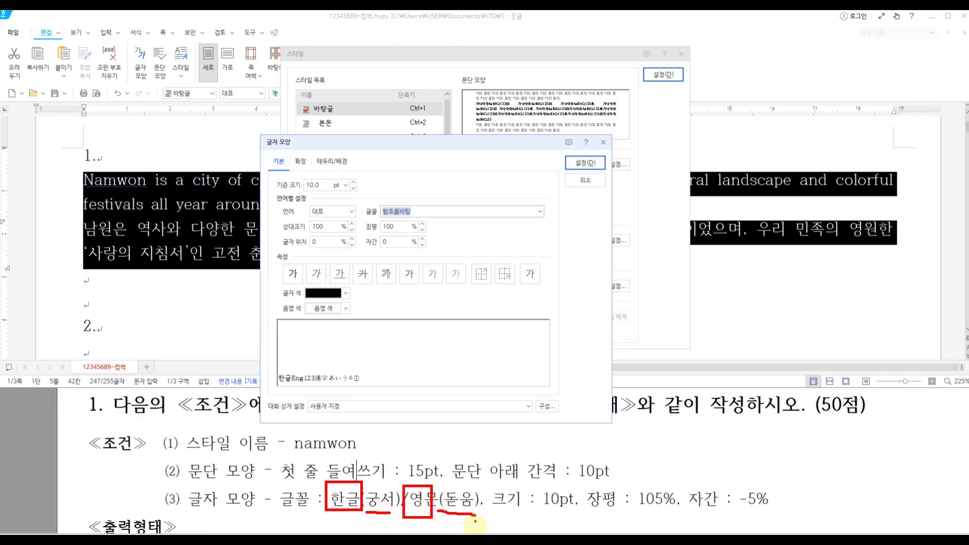
left_click_drag(575, 477, 794, 517)
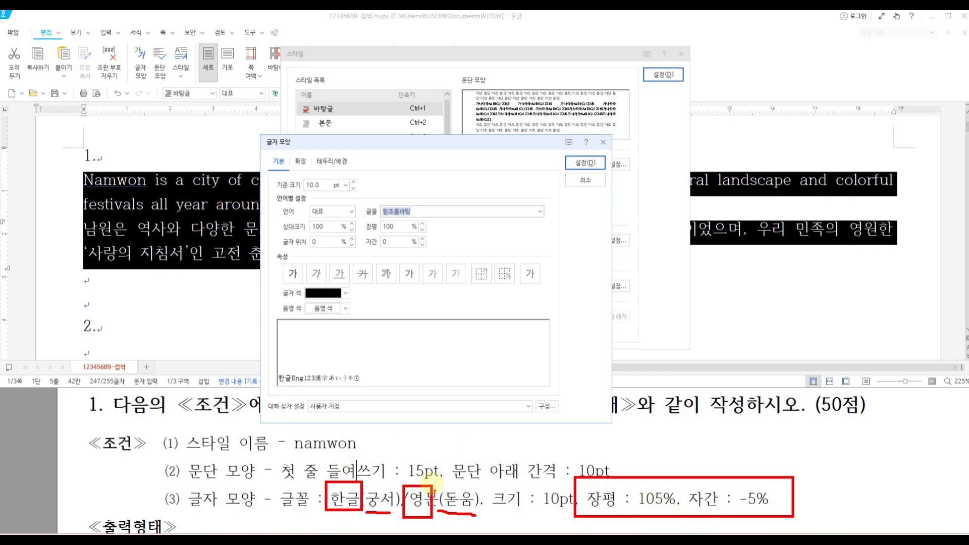
left_click(351, 211)
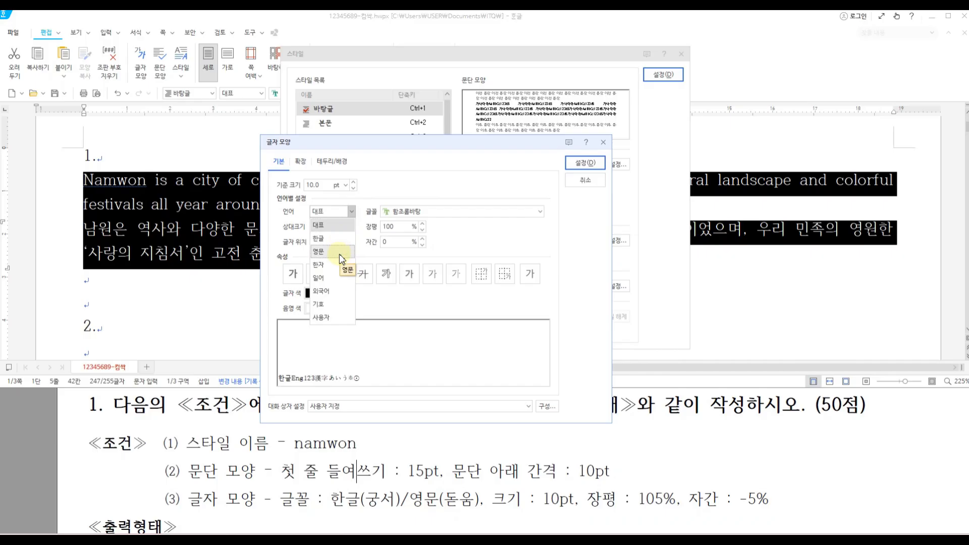
left_click(341, 225)
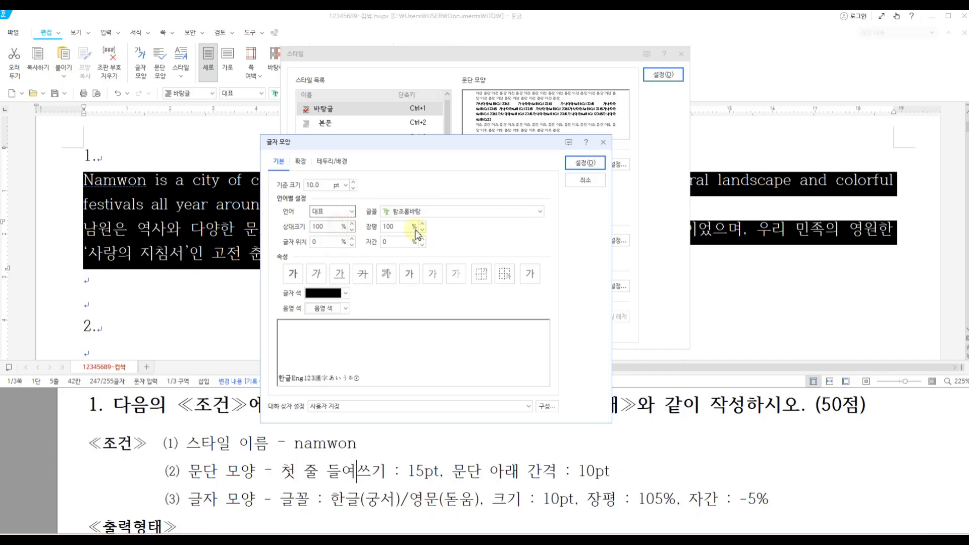
left_click_drag(402, 226, 382, 225)
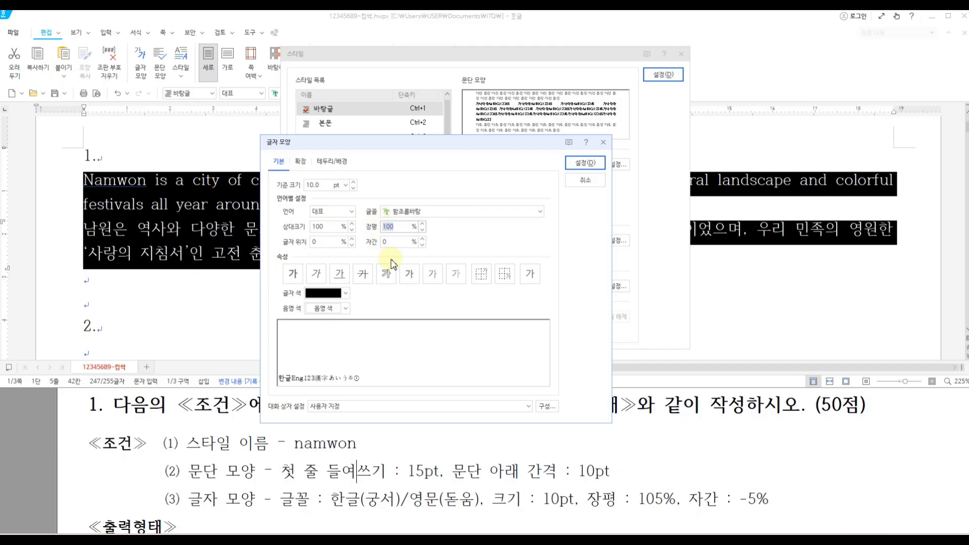
type("105")
left_click_drag(378, 243, 373, 244)
type("-5")
- Set the namwon style's Korean (한글) font to 궁서
left_click(351, 212)
left_click(334, 239)
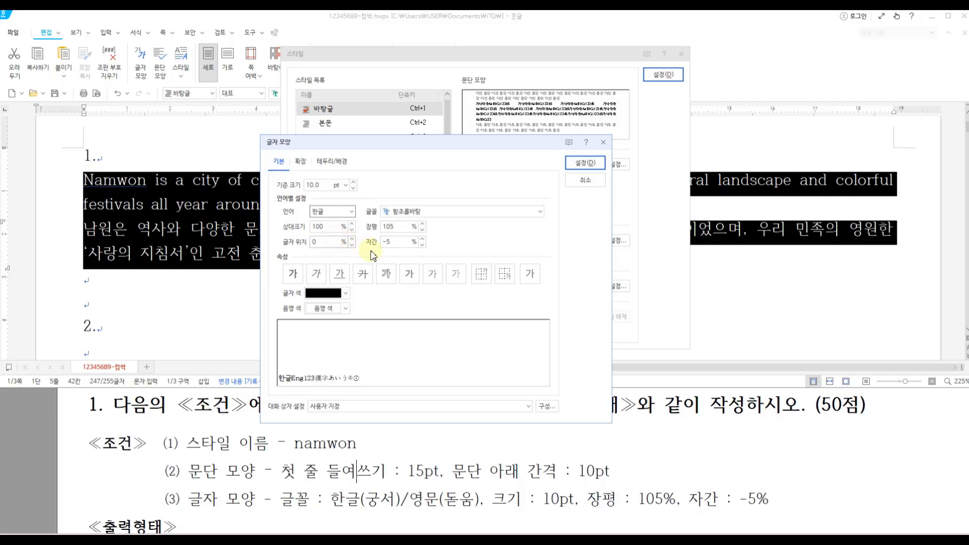
left_click(540, 211)
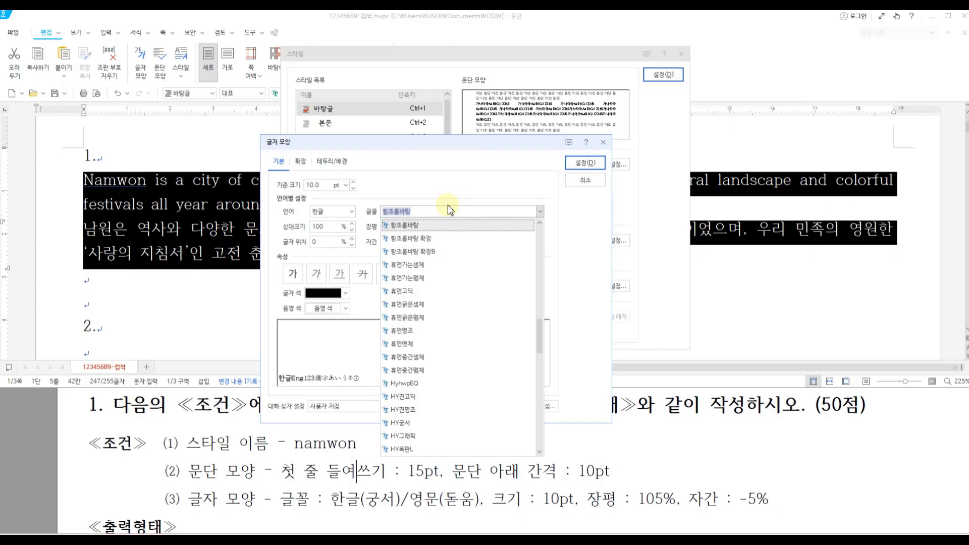
type("ㄱ")
key("BackSpace")
type("ㄱ")
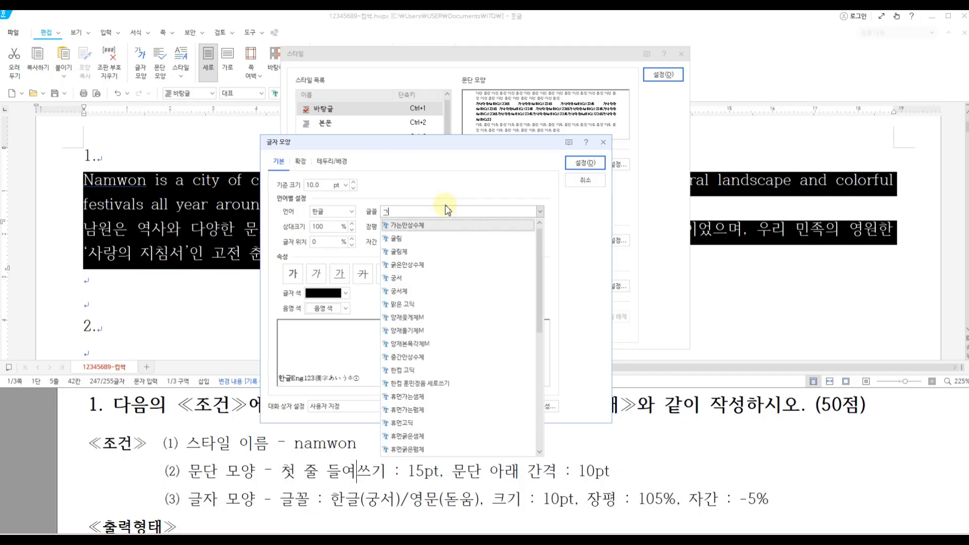
left_click(420, 278)
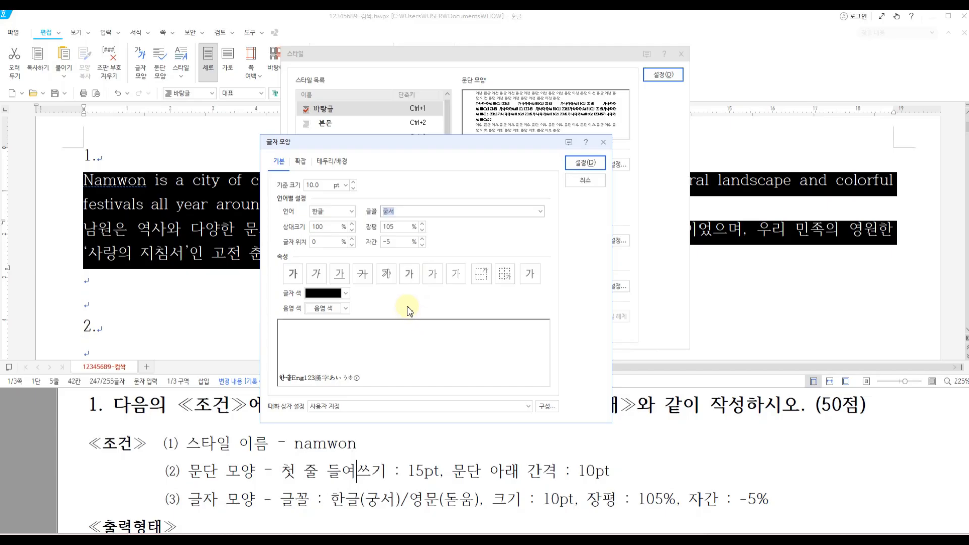
- Set the namwon style's English (영문) font to 돋움
left_click(352, 211)
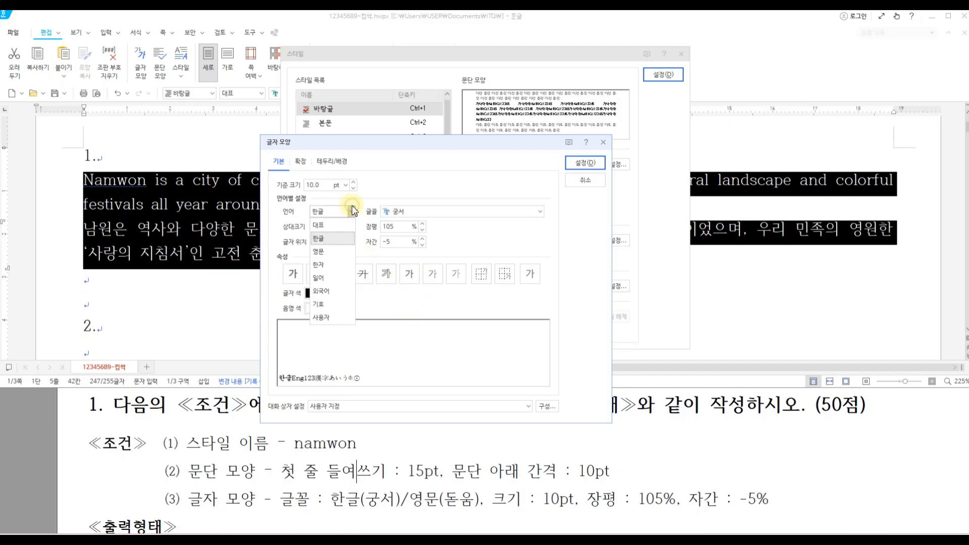
left_click(331, 251)
left_click(540, 212)
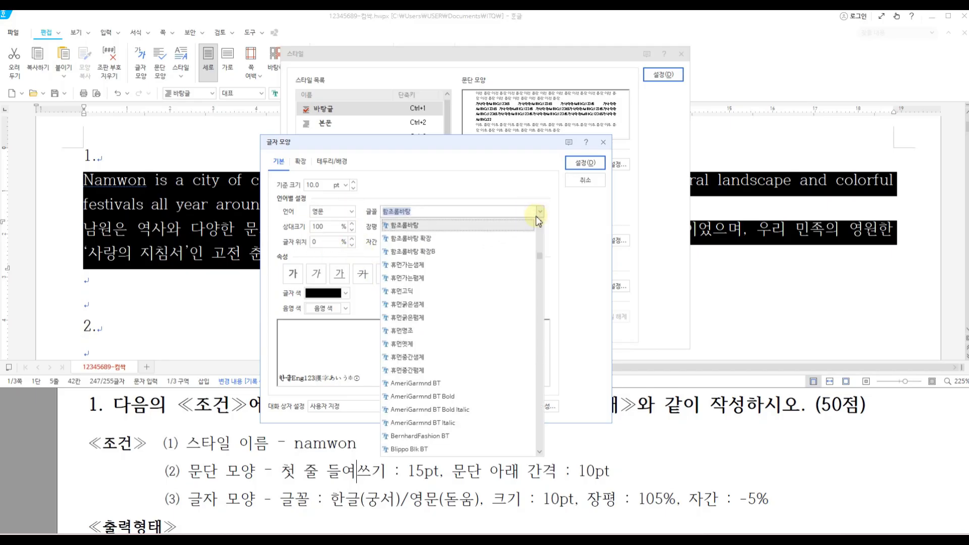
type("돋움")
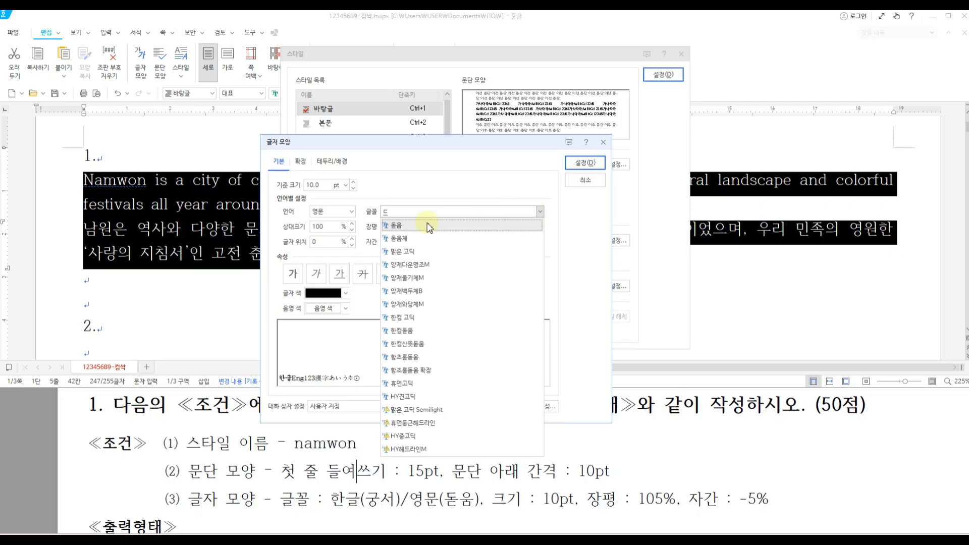
left_click(428, 225)
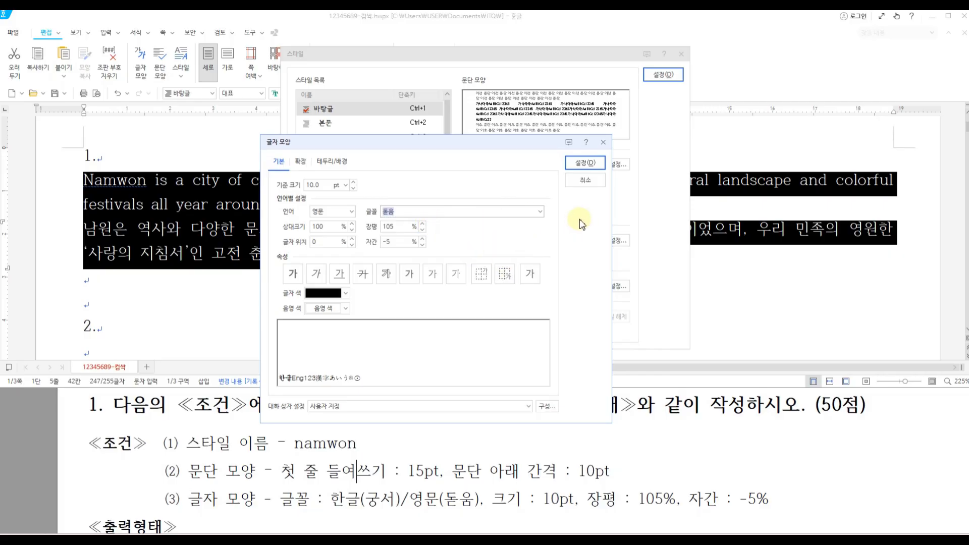
- Confirm the character settings, add the namwon style and apply it to the selected English and Korean paragraphs
left_click(587, 162)
left_click(558, 241)
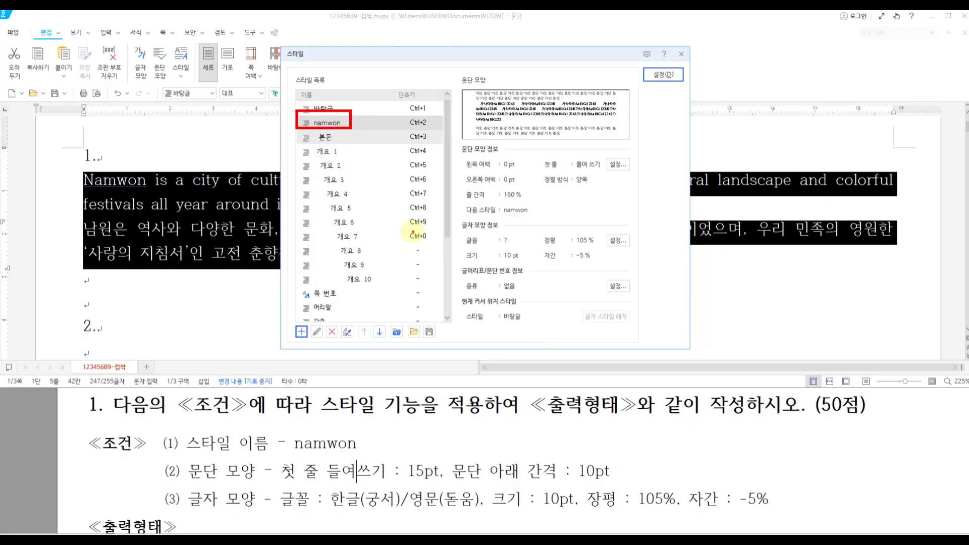
left_click(663, 75)
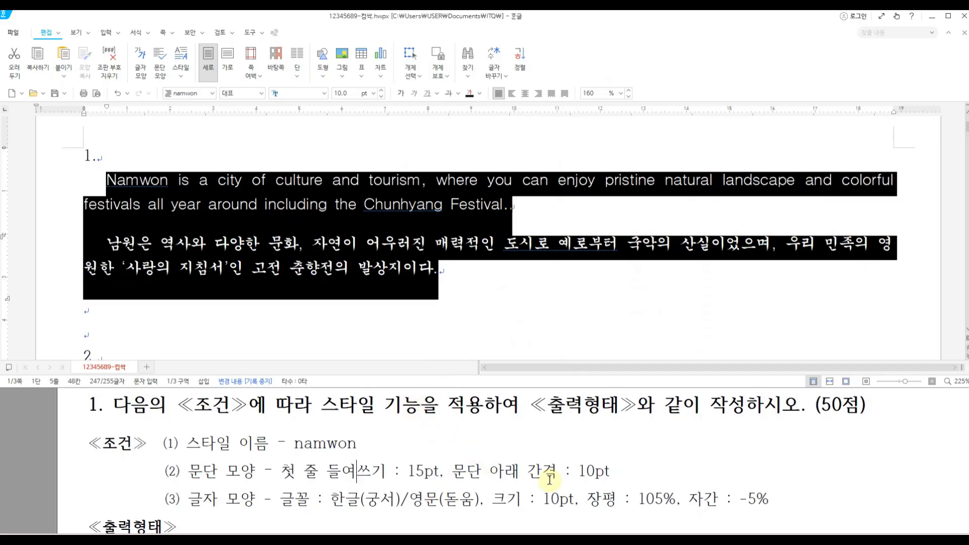
key("Escape")
- Compare the styled paragraphs with question 1's output sample on the question sheet and save the Hangul document
scroll(543, 450, "down", 3)
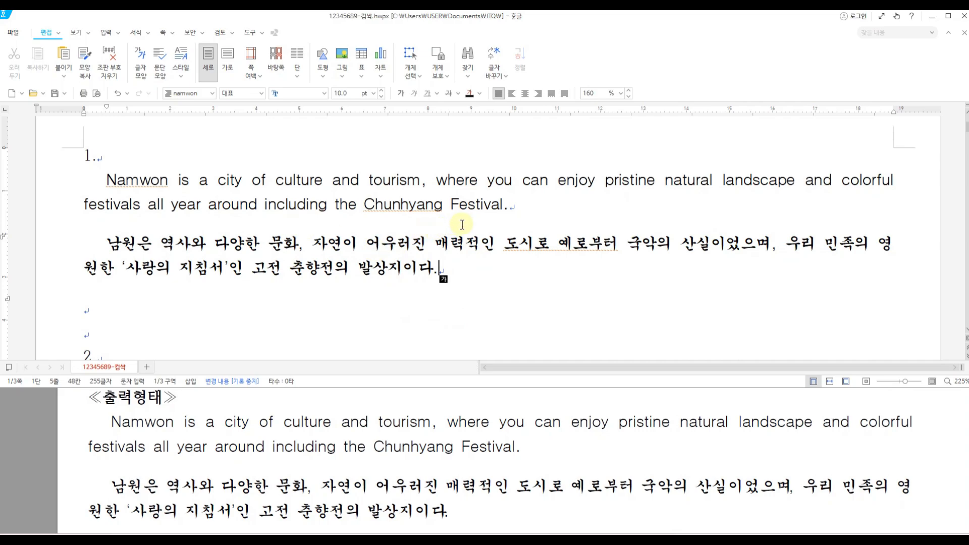
mouse_move(535, 187)
left_mouse_down()
mouse_move(514, 206)
mouse_move(525, 202)
mouse_move(514, 235)
mouse_move(530, 238)
left_mouse_up()
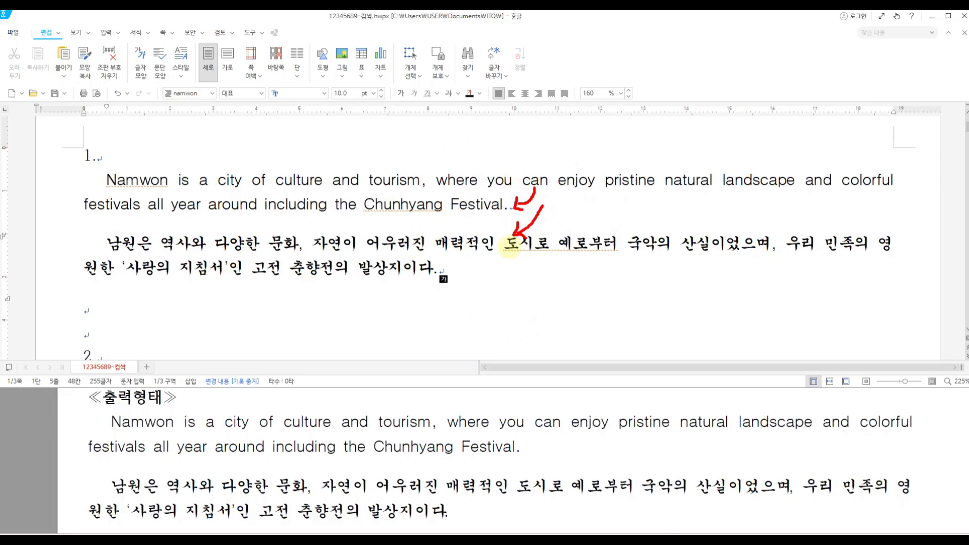
mouse_move(82, 230)
left_mouse_down()
mouse_move(89, 240)
mouse_move(105, 228)
left_mouse_up()
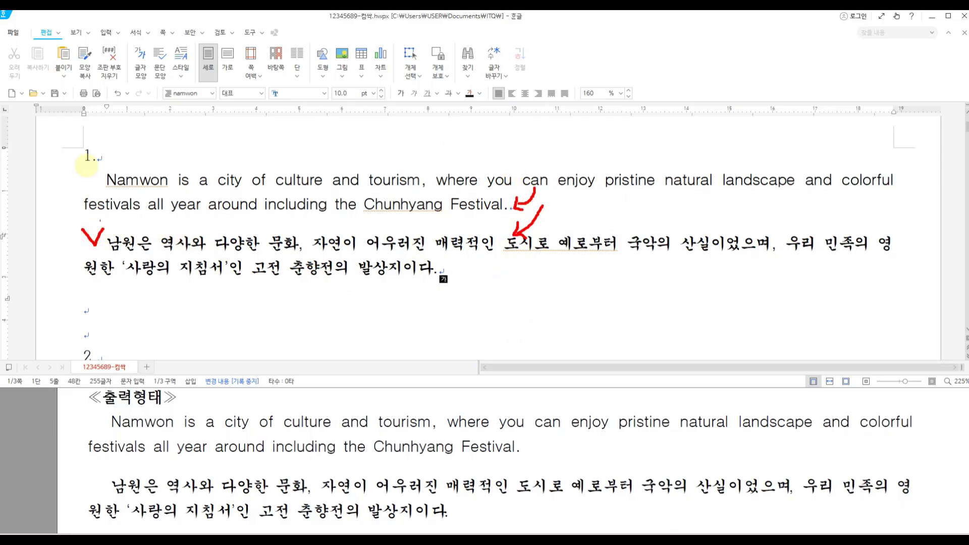
left_click_drag(95, 182, 115, 157)
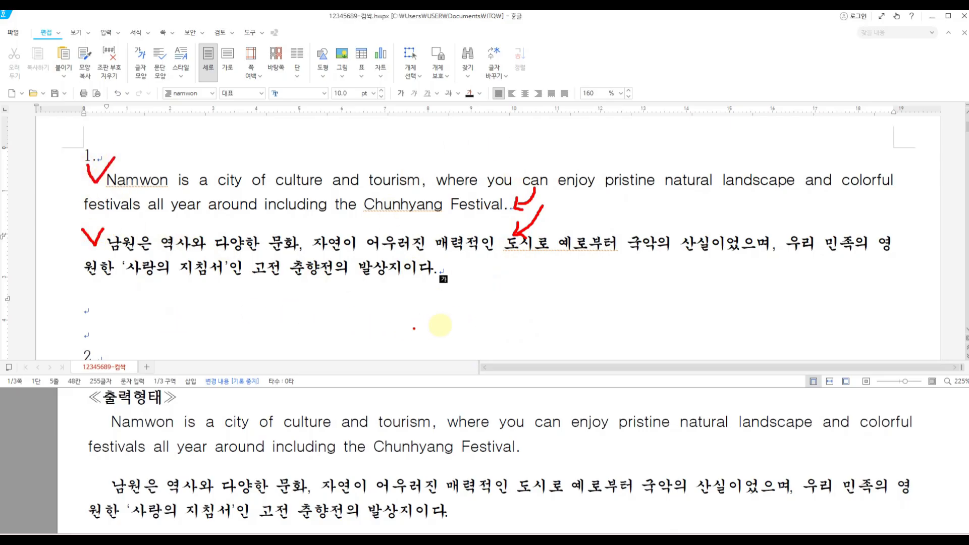
key("Escape")
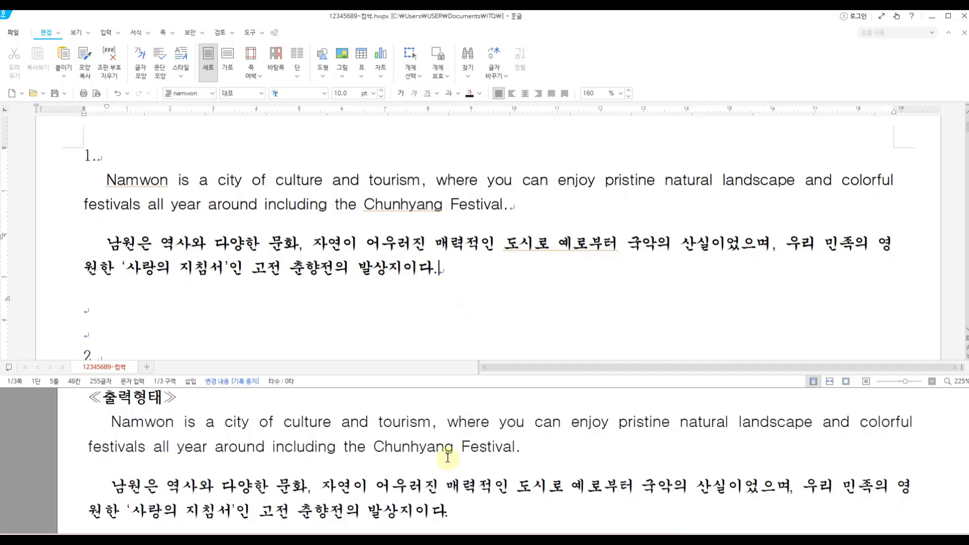
left_click(517, 467)
scroll(517, 465, "down", 1)
scroll(517, 465, "down", 4)
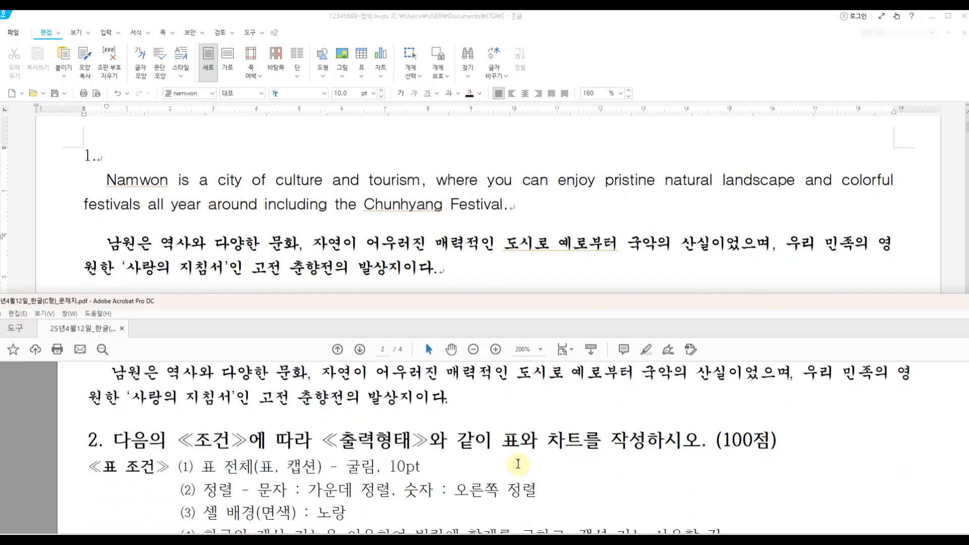
left_click(210, 150)
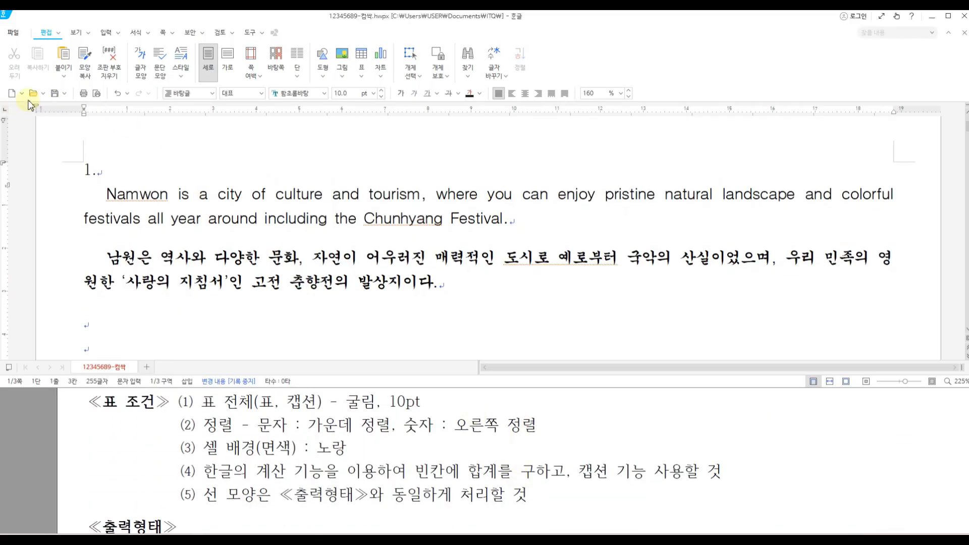
left_click(55, 95)
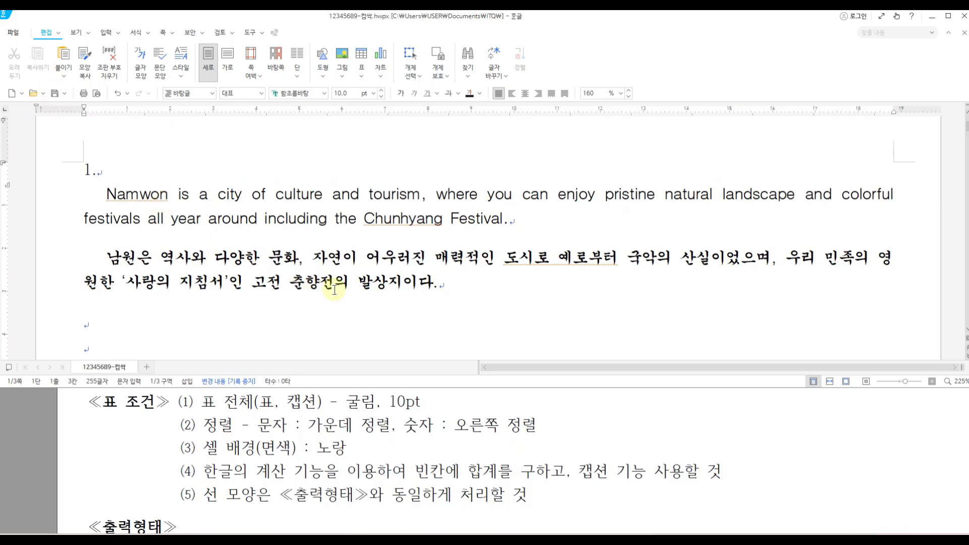
- Switch to the question sheet in Adobe Acrobat, temporarily enlarge its window and read question 2's table and chart conditions and output samples
left_click(425, 472)
scroll(425, 444, "down", 3)
scroll(430, 435, "down", 5)
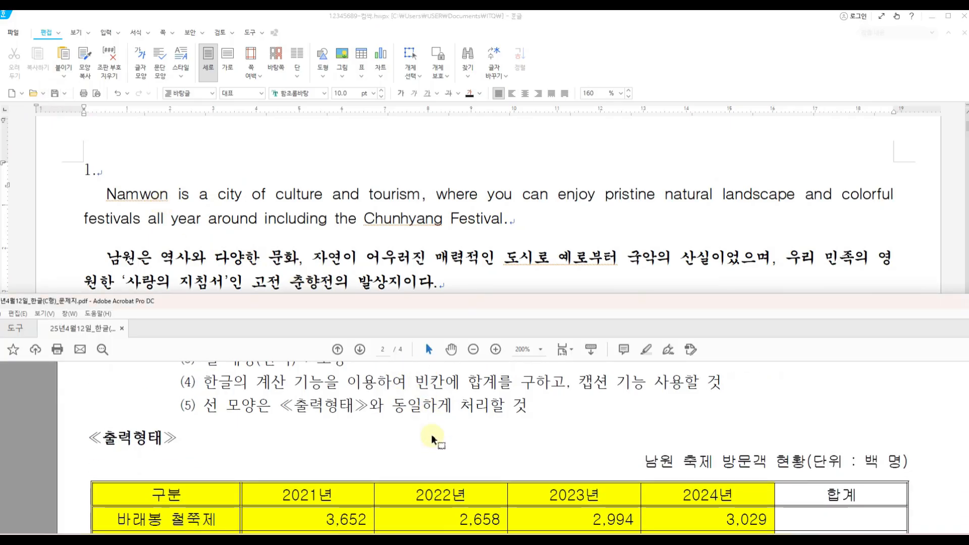
scroll(434, 427, "up", 2)
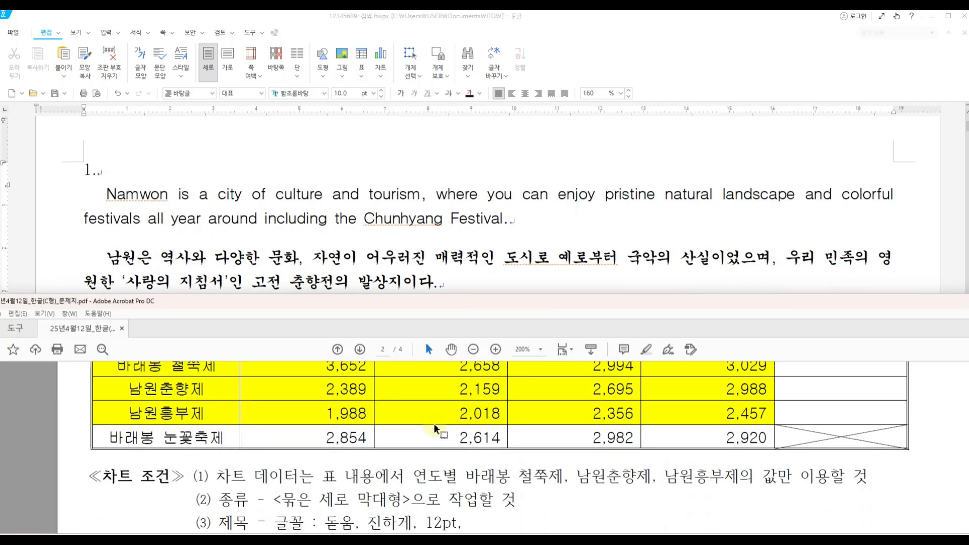
left_click_drag(468, 295, 468, 53)
scroll(519, 413, "down", 3)
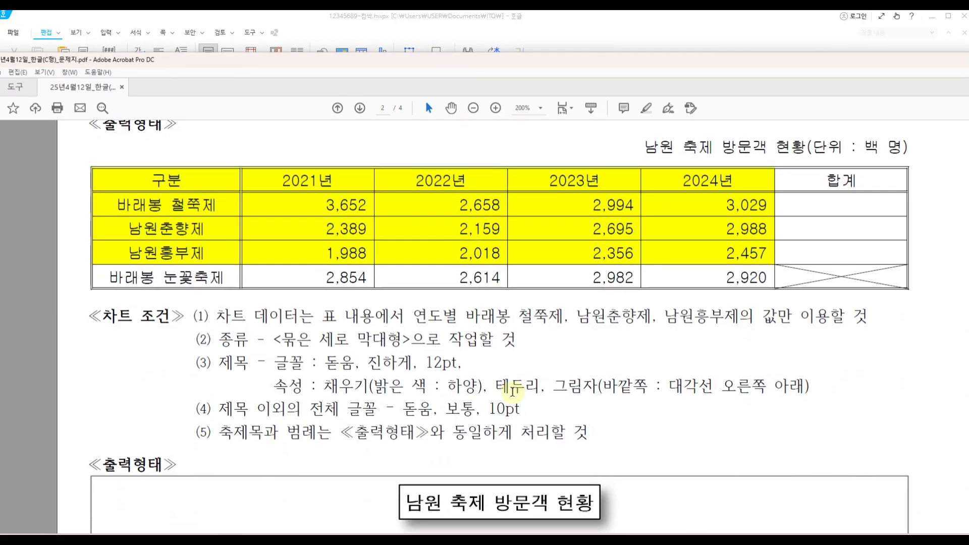
scroll(516, 403, "up", 3)
scroll(517, 402, "down", 2)
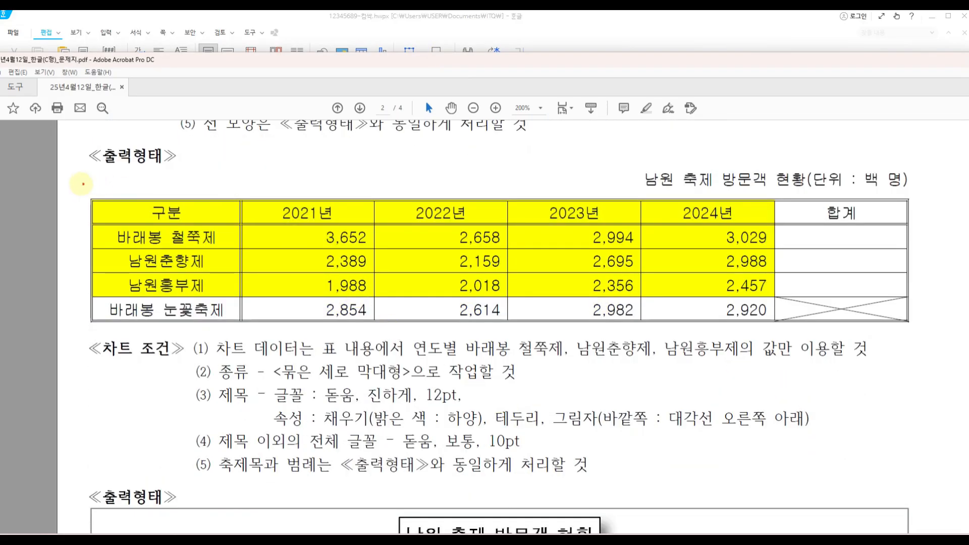
scroll(735, 443, "down", 10)
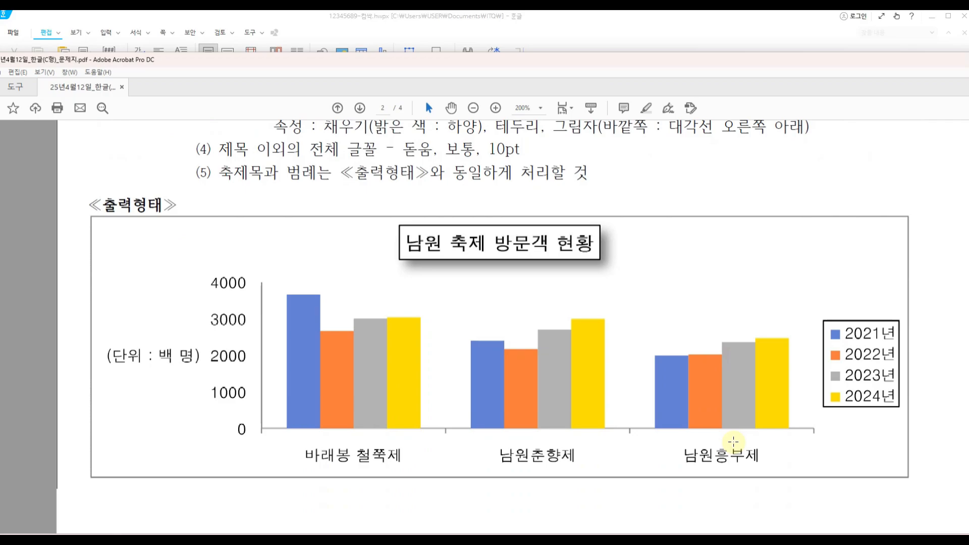
scroll(733, 442, "up", 12)
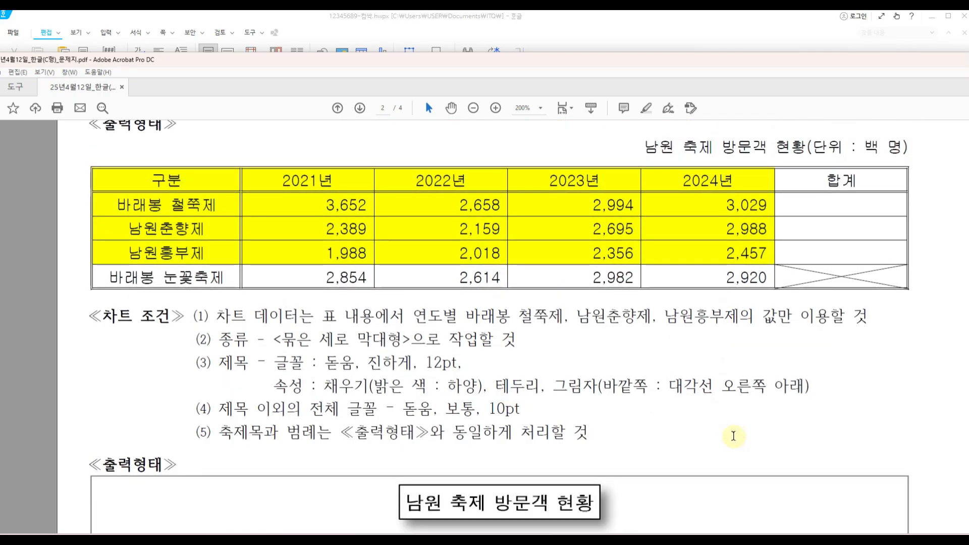
left_click_drag(619, 53, 638, 307)
- Switch back to the Hangul document and place the cursor on the empty line directly below the "2." heading
left_click(627, 257)
scroll(212, 291, "down", 4)
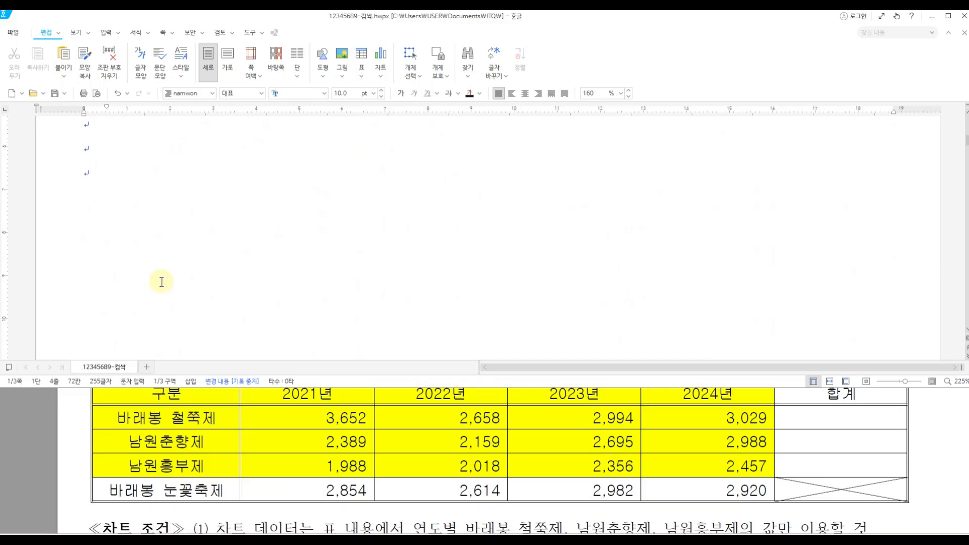
scroll(144, 267, "up", 2)
left_click(95, 232)
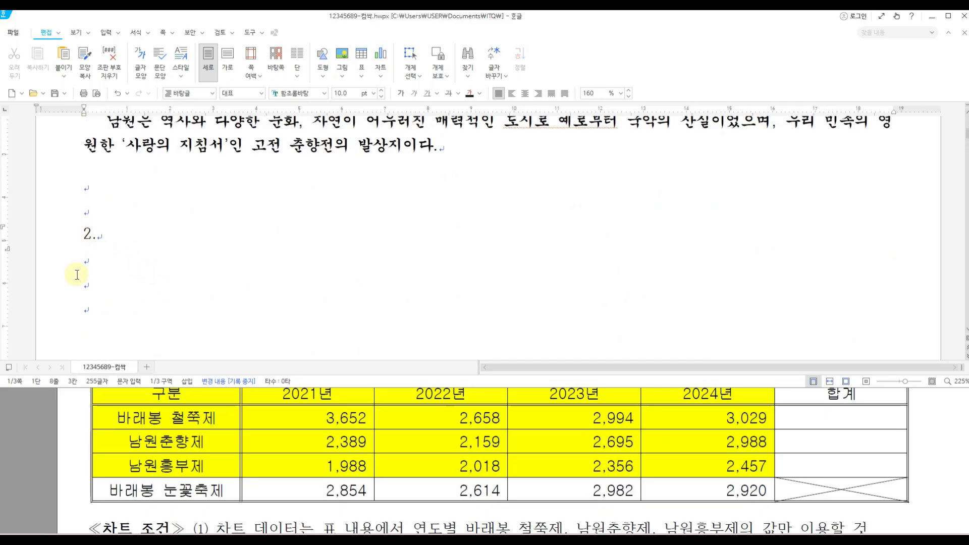
left_click(90, 259)
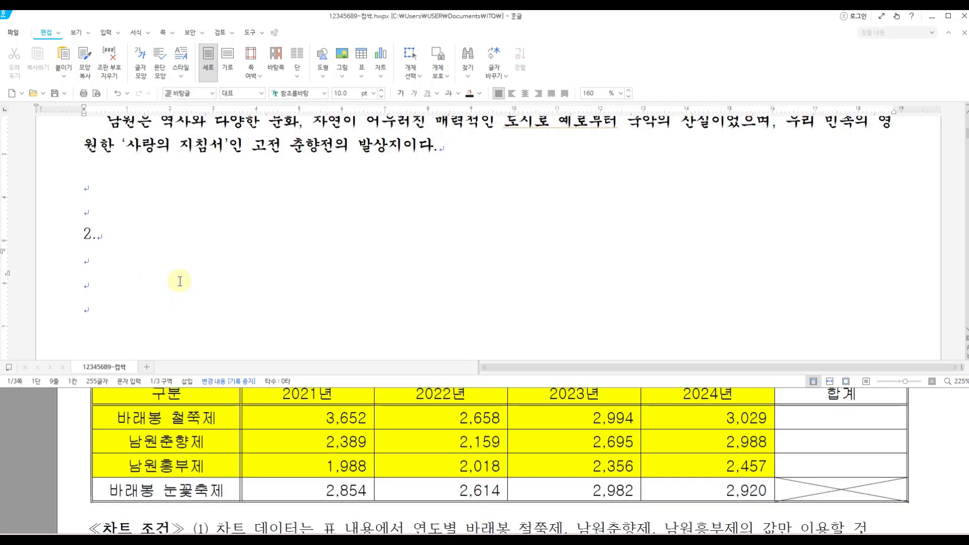
- Insert a table with 5 rows and 6 columns below the "2." heading
scroll(180, 282, "down", 2)
left_click(106, 32)
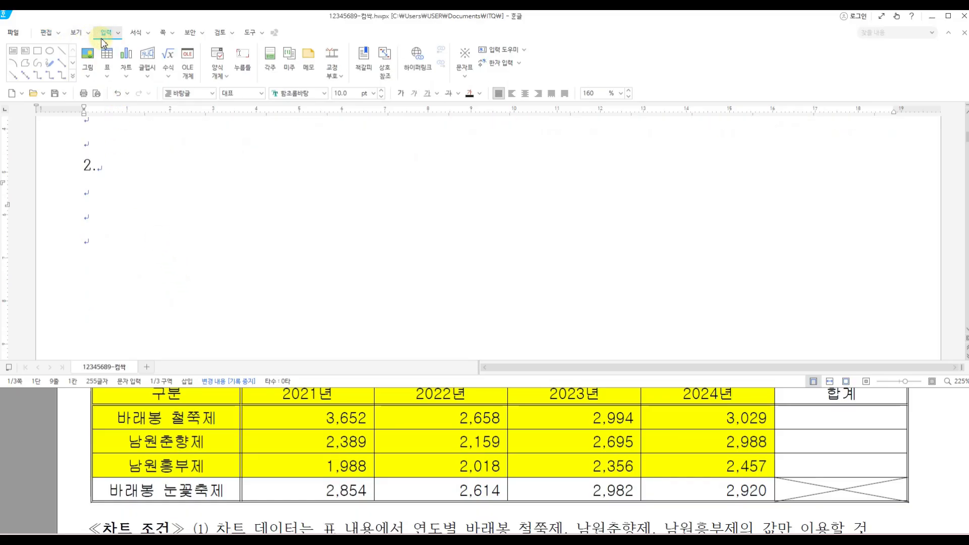
left_click(105, 77)
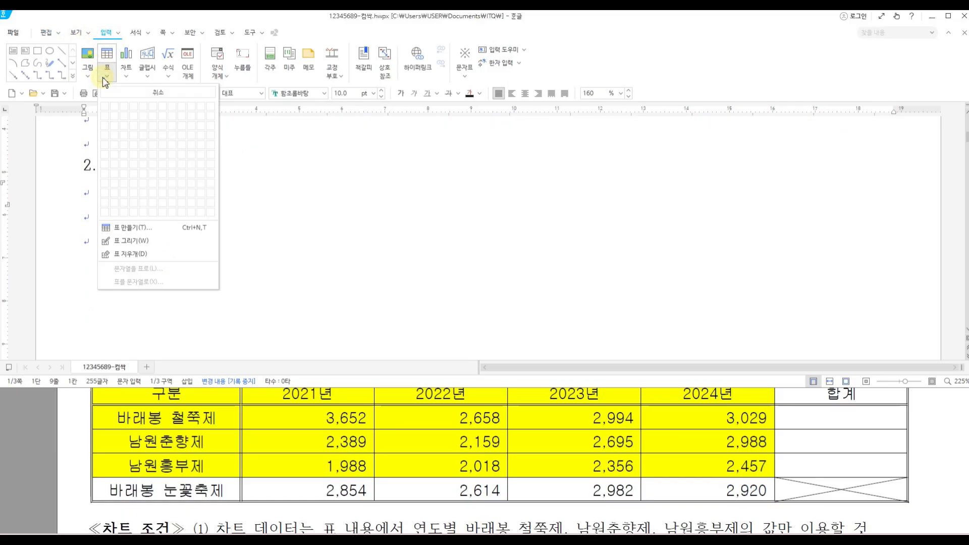
key("ctrl+2")
mouse_move(212, 394)
left_mouse_down()
mouse_move(222, 408)
mouse_move(213, 499)
left_mouse_up()
key("Escape")
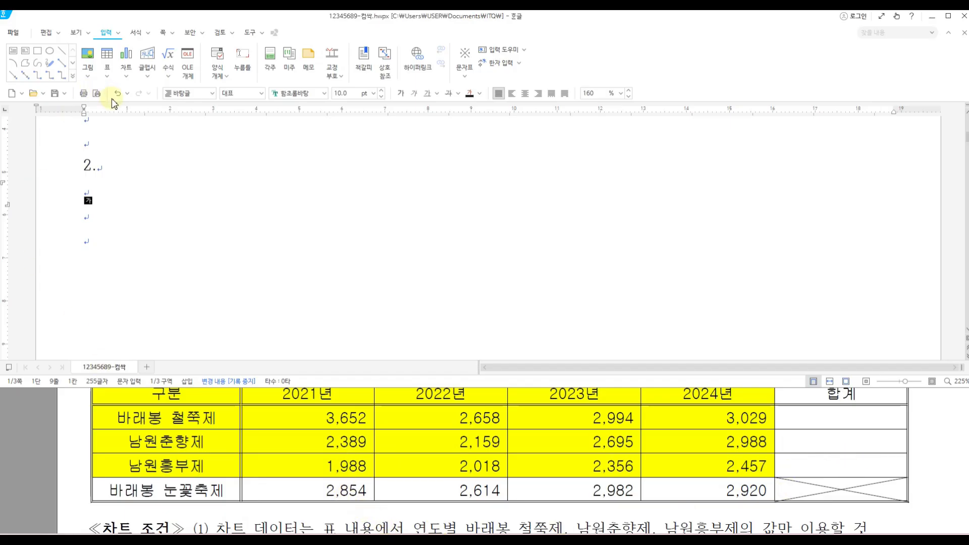
left_click(107, 76)
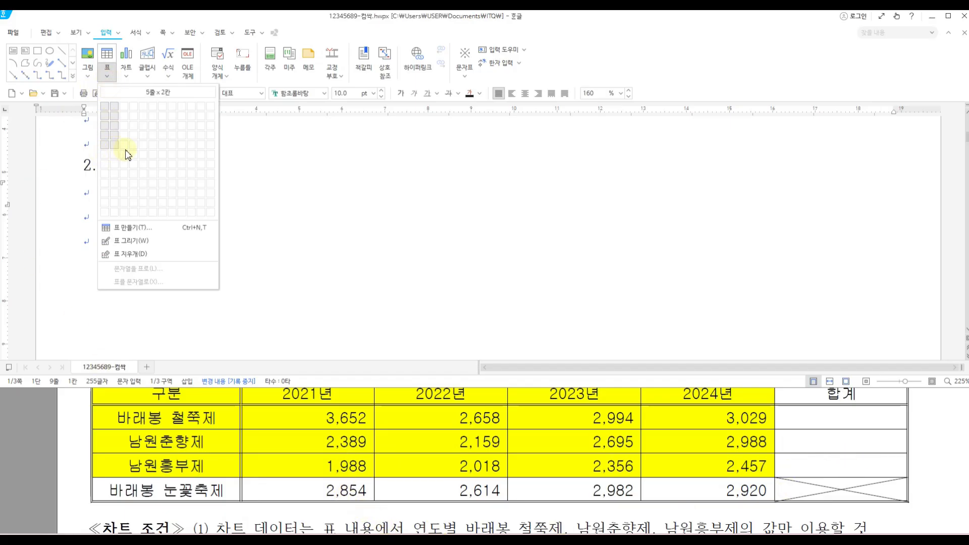
left_click(150, 150)
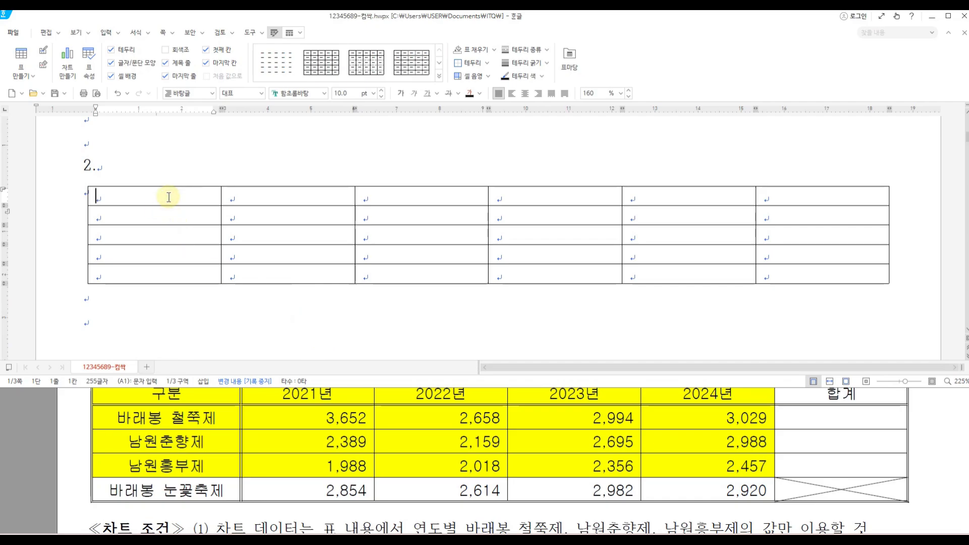
- Select all cells of the new table and increase the height of every row slightly
key("F5")
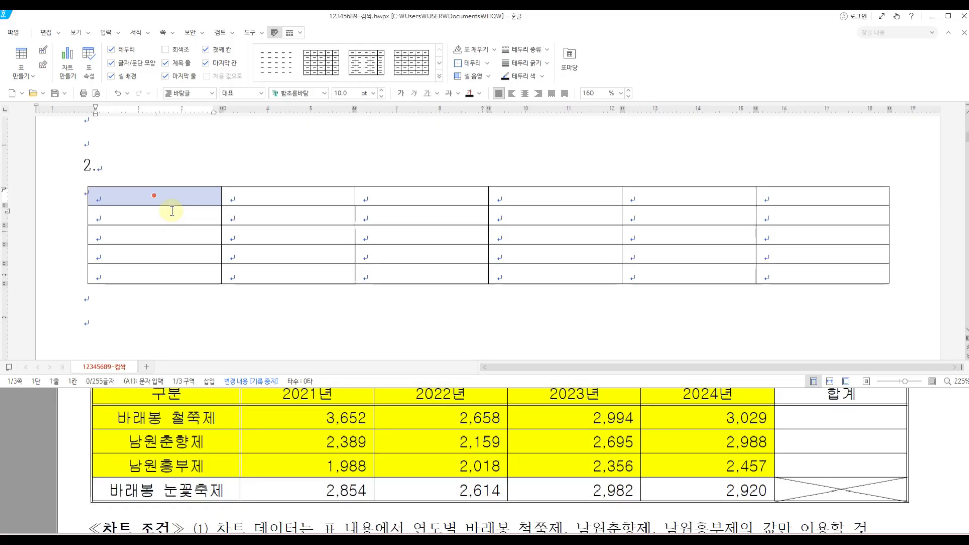
key("F5")
key("F5")
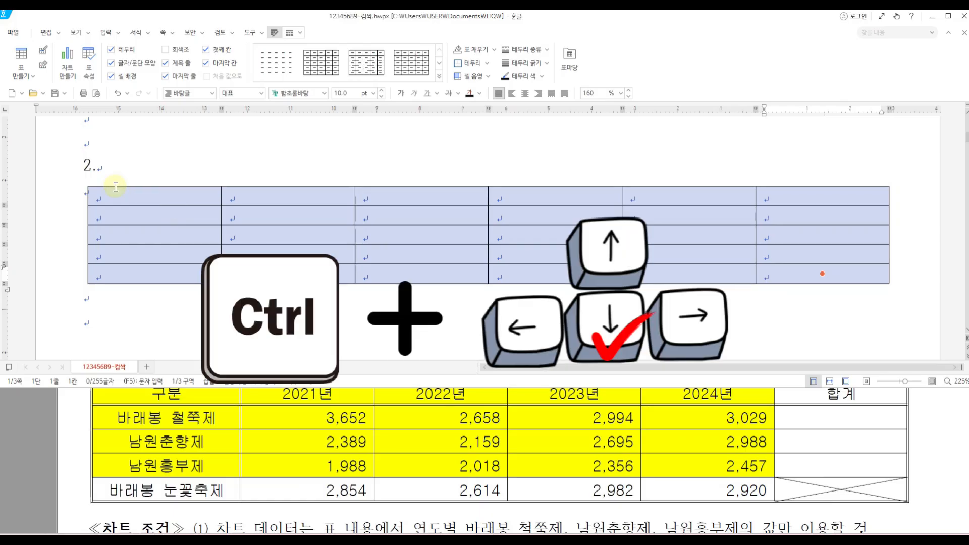
key("ctrl+Down")
key("ctrl+Down")
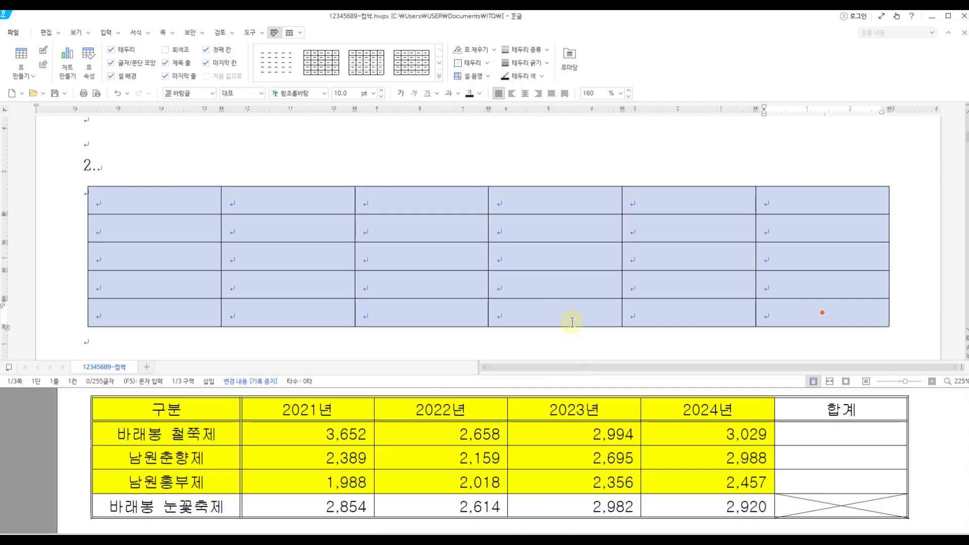
- Apply a 0.5mm double line to the outer border (바깥쪽) of the whole table
key("l")
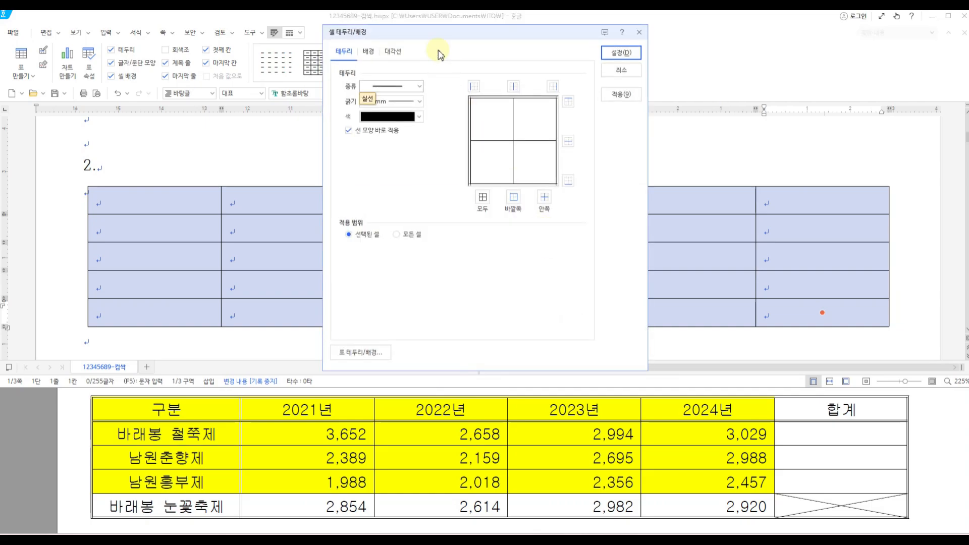
left_click_drag(455, 33, 627, 95)
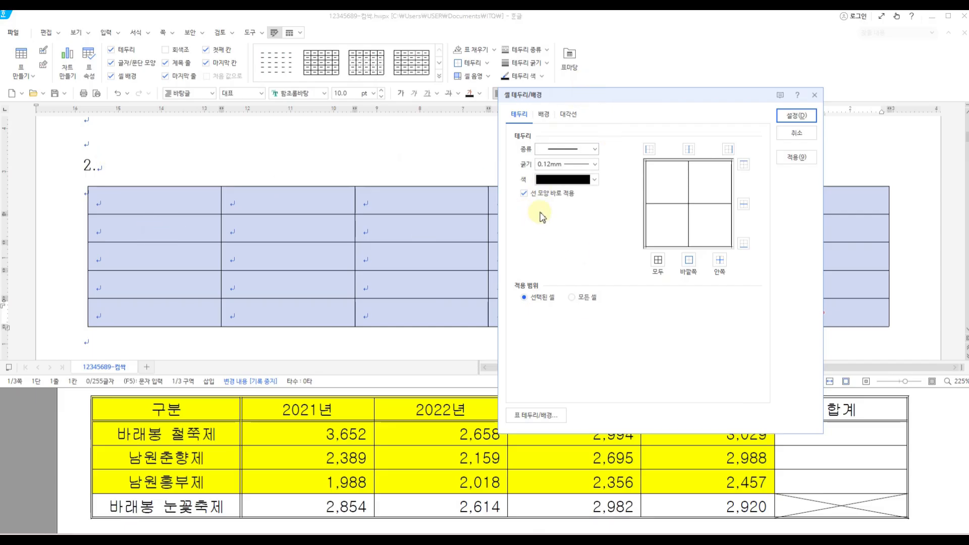
left_click_drag(590, 100, 561, 47)
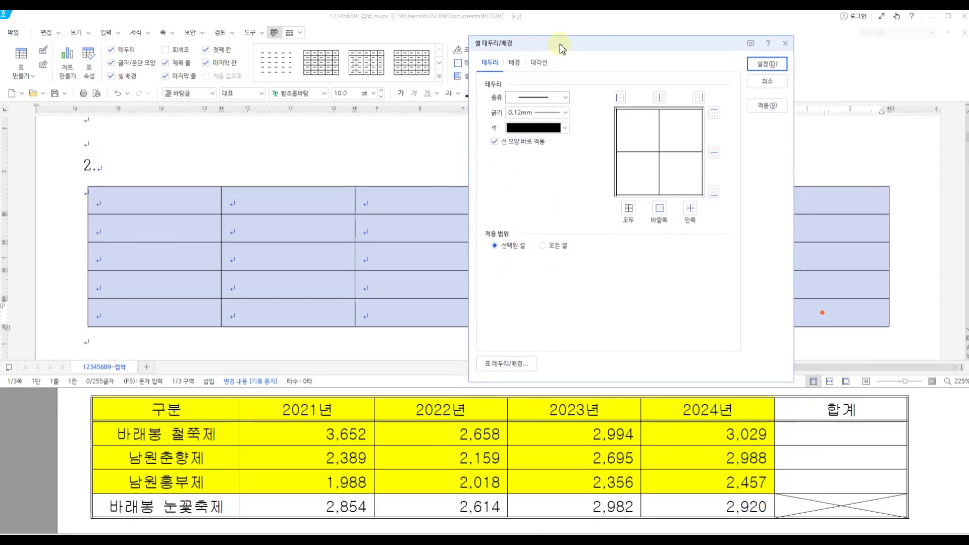
left_click(564, 98)
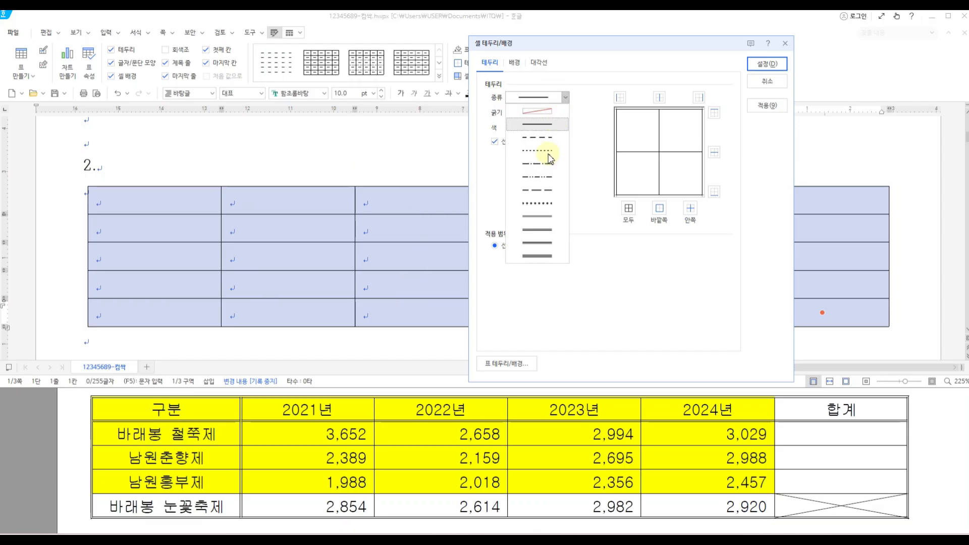
left_click(553, 217)
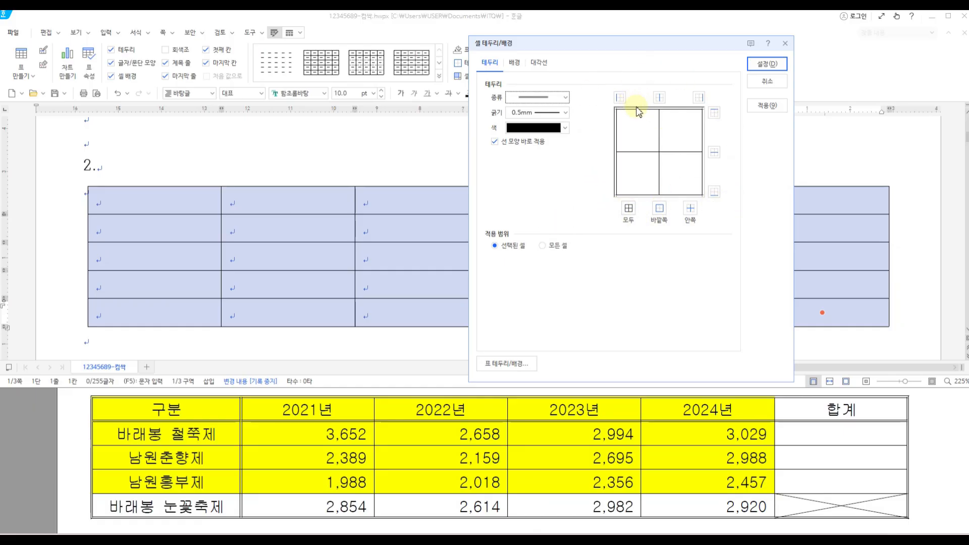
left_click(661, 212)
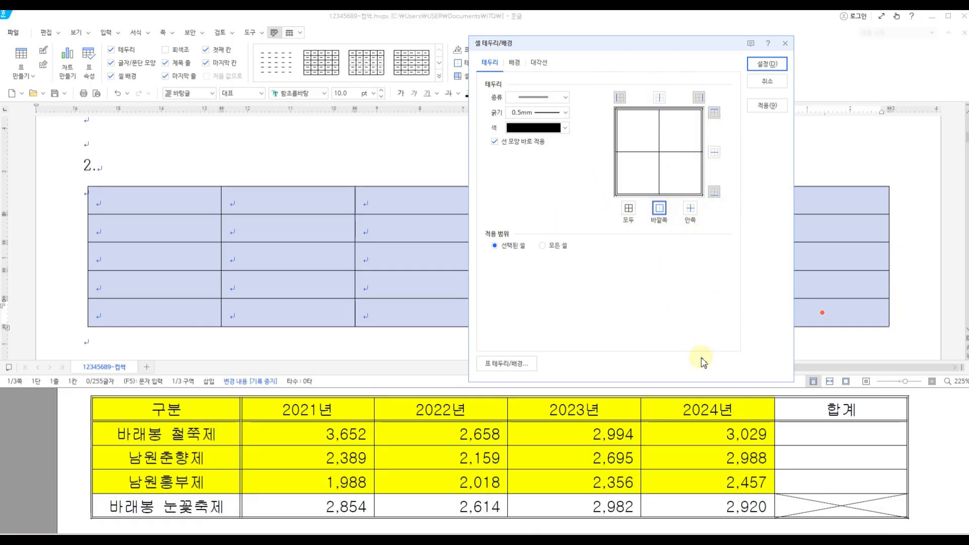
left_click(768, 105)
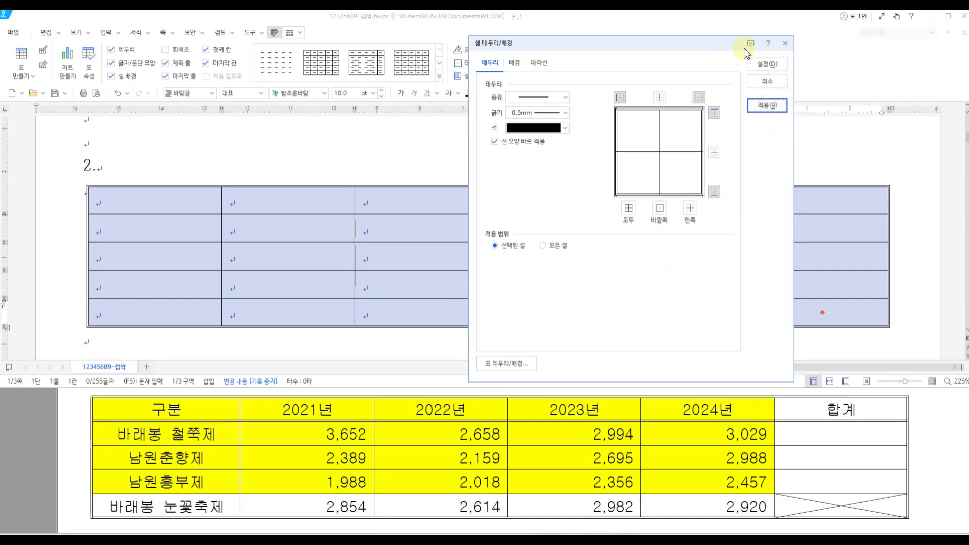
left_click(768, 64)
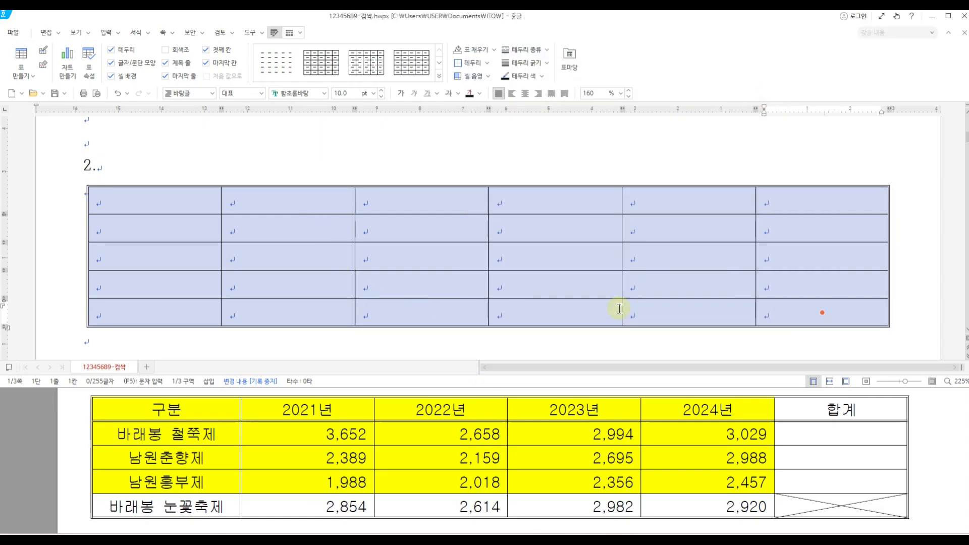
- Apply a 0.5mm double line to the bottom border of the table's first row and deselect the cells
left_click_drag(212, 204, 823, 205)
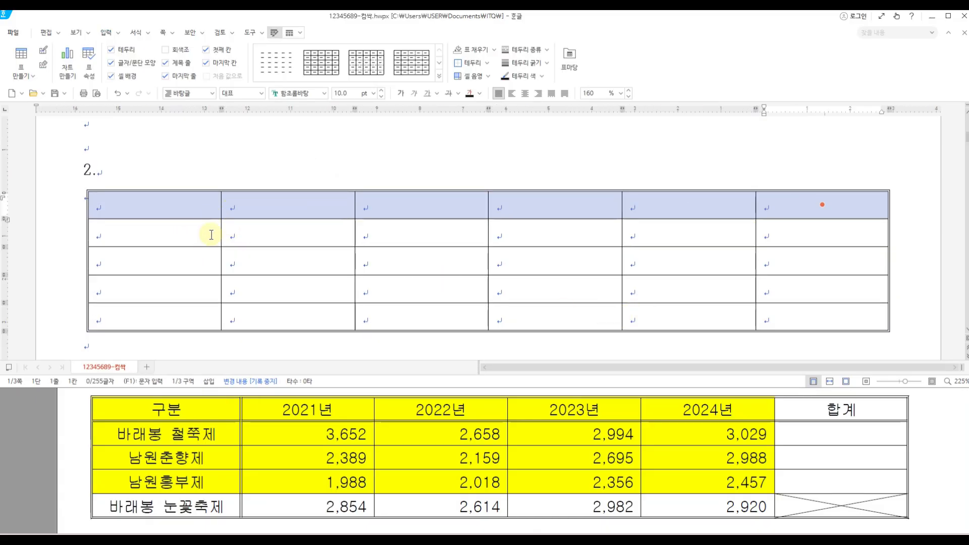
key("l")
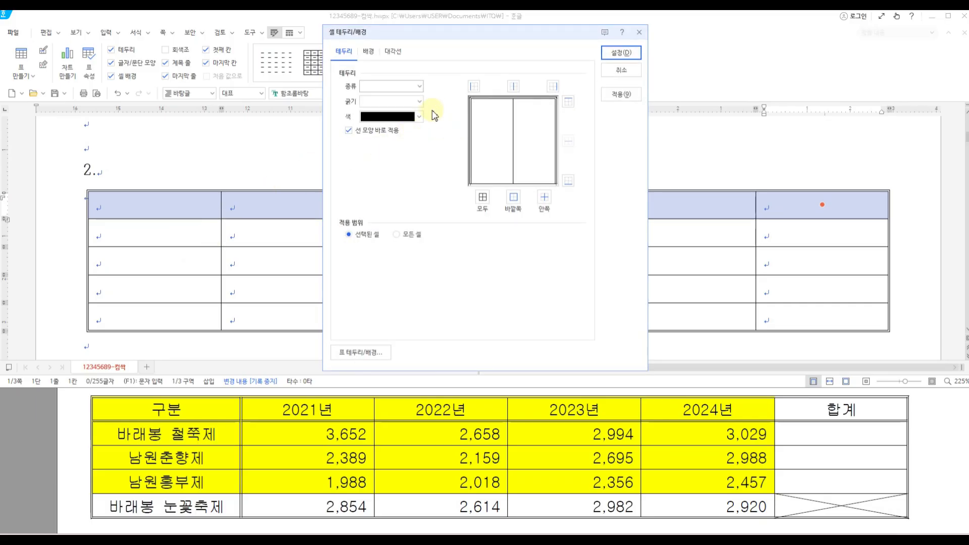
left_click(410, 89)
left_click(396, 211)
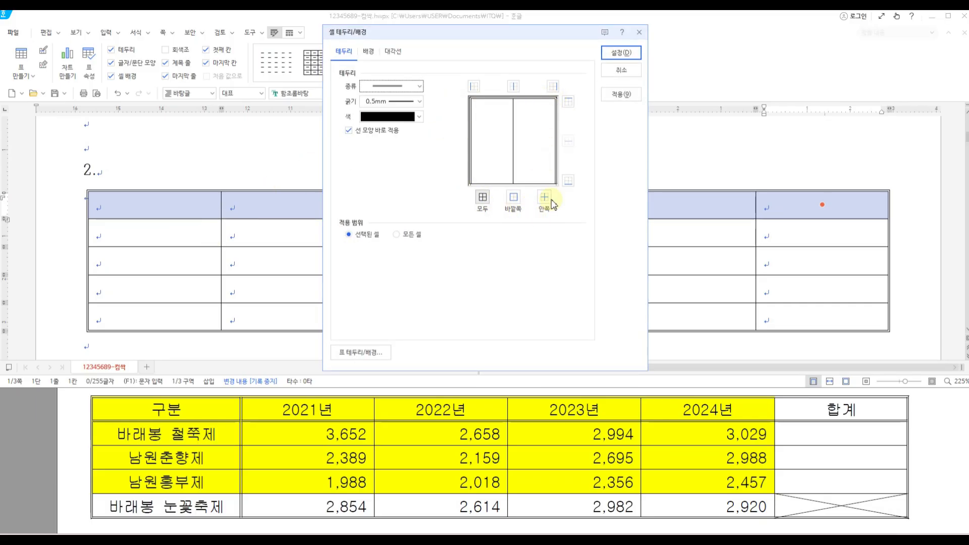
left_click(569, 180)
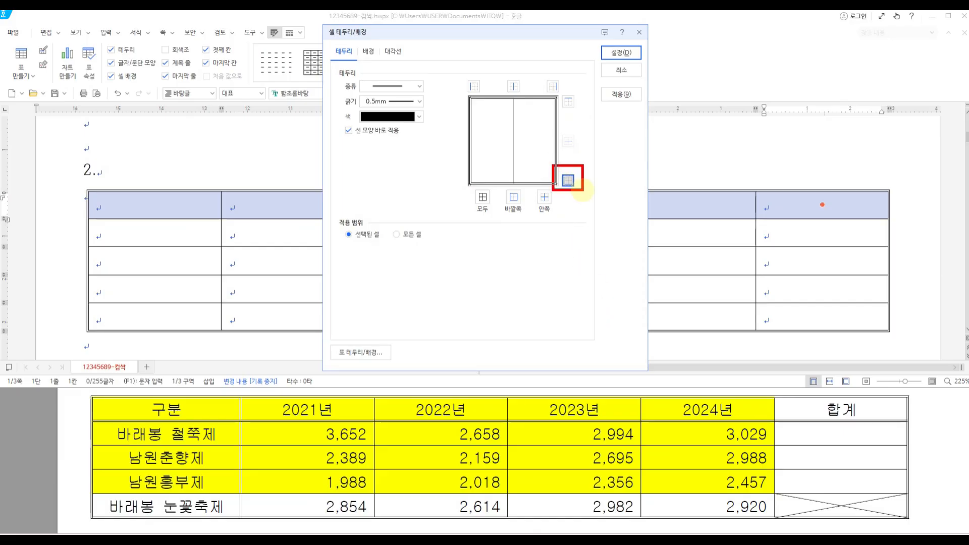
mouse_move(600, 151)
left_mouse_down()
mouse_move(582, 173)
mouse_move(595, 179)
left_mouse_up()
mouse_move(467, 184)
left_mouse_down()
mouse_move(544, 180)
mouse_move(557, 192)
left_mouse_up()
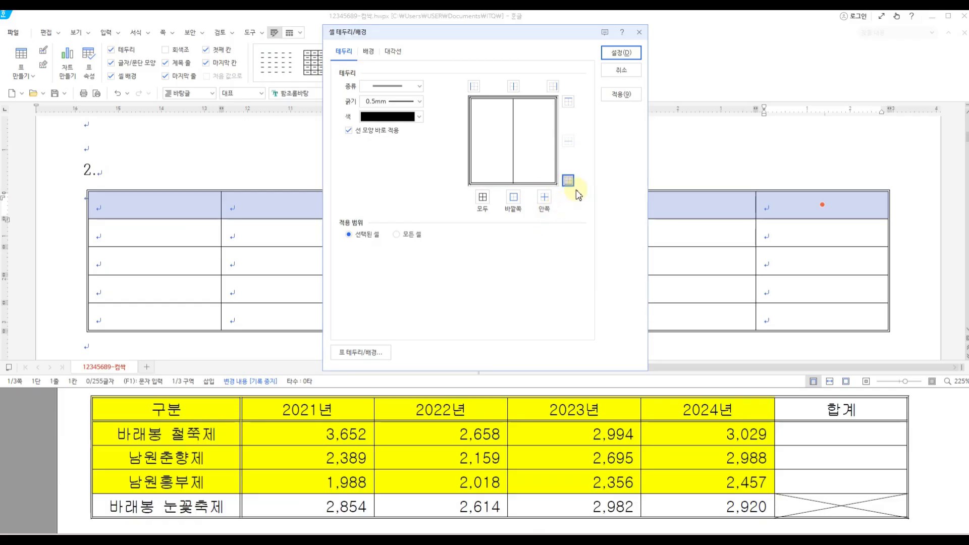
left_click(621, 97)
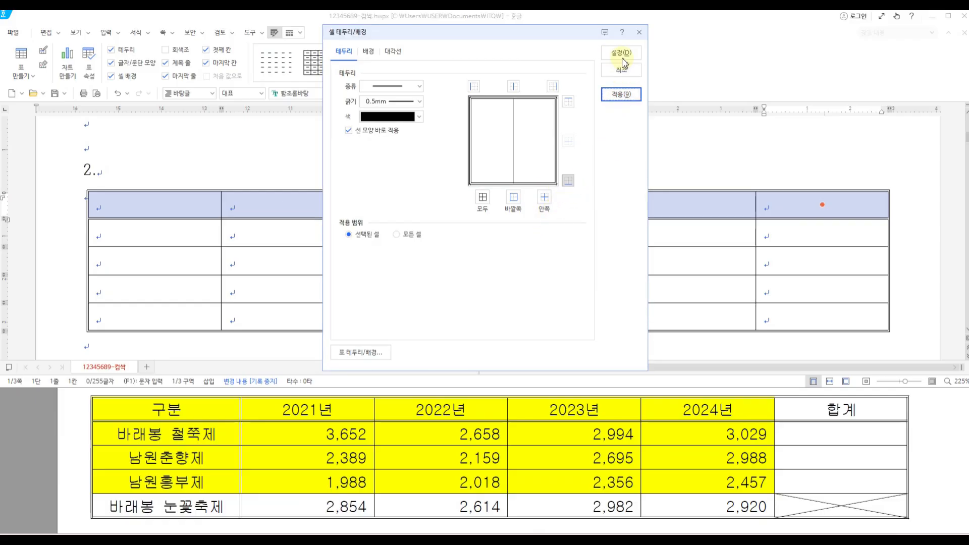
left_click(621, 54)
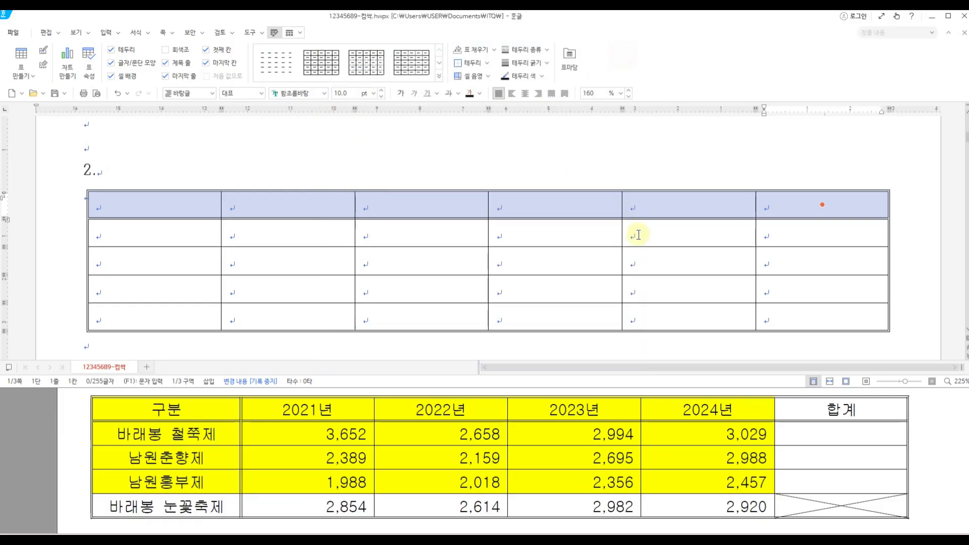
left_click(595, 167)
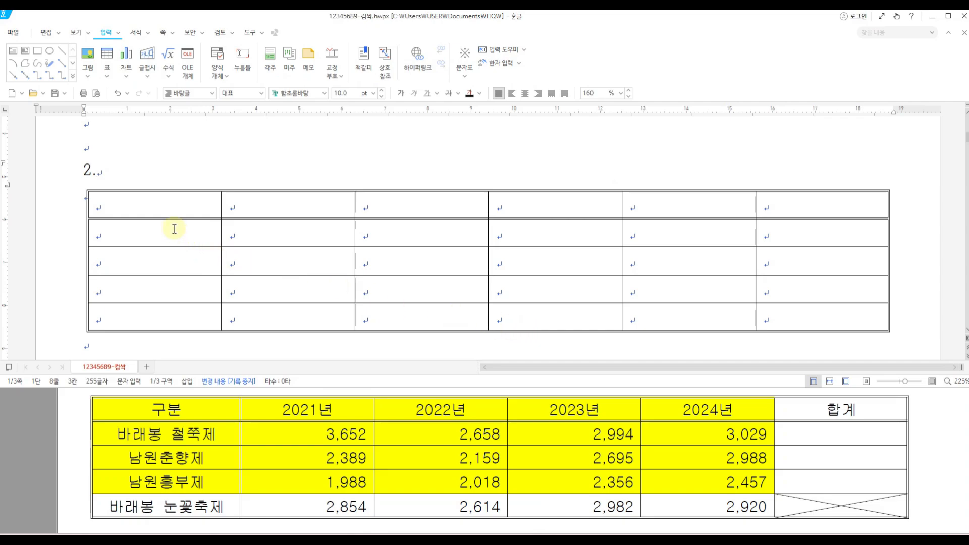
- Fill the cells in the first four rows of the first five columns with yellow (노랑) as the 면 색
left_click_drag(166, 207, 644, 289)
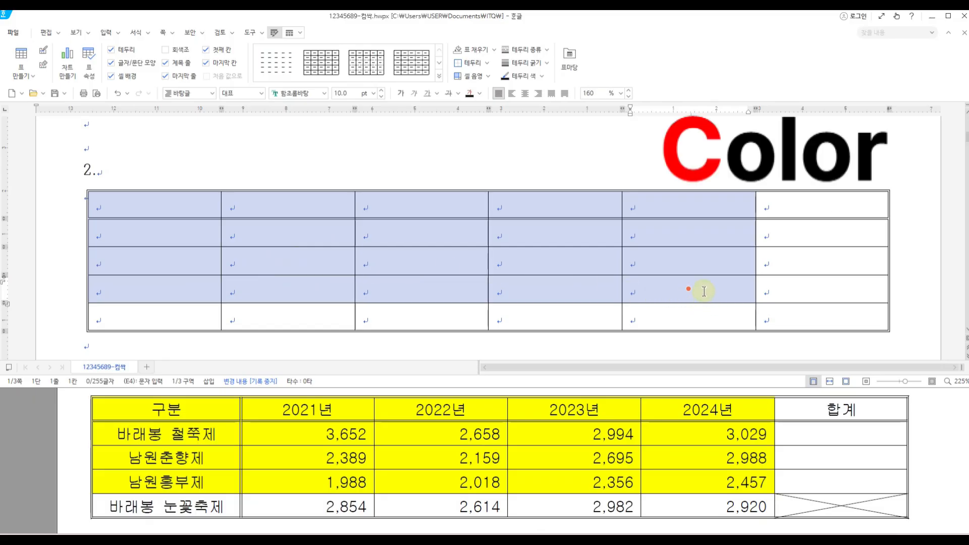
key("l")
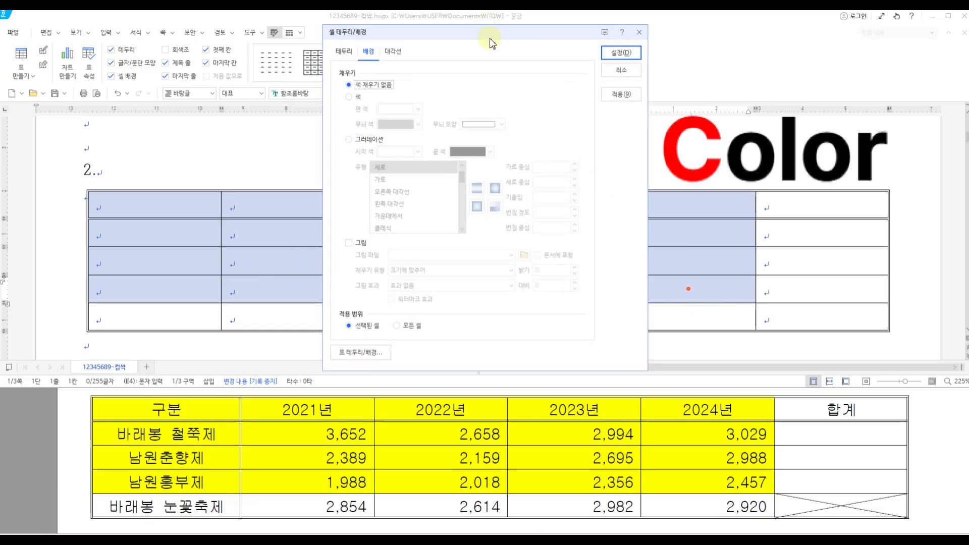
left_click_drag(490, 35, 628, 45)
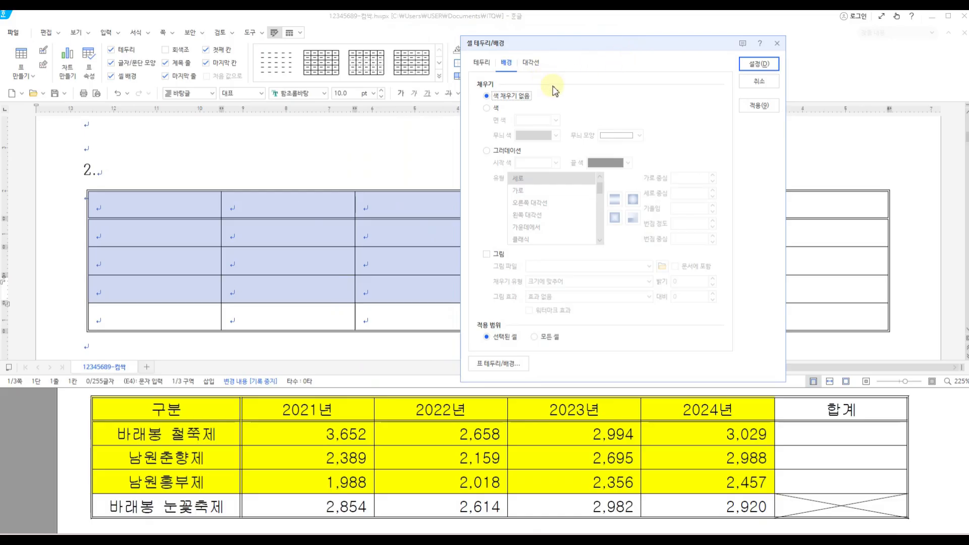
left_click(487, 108)
left_click(556, 120)
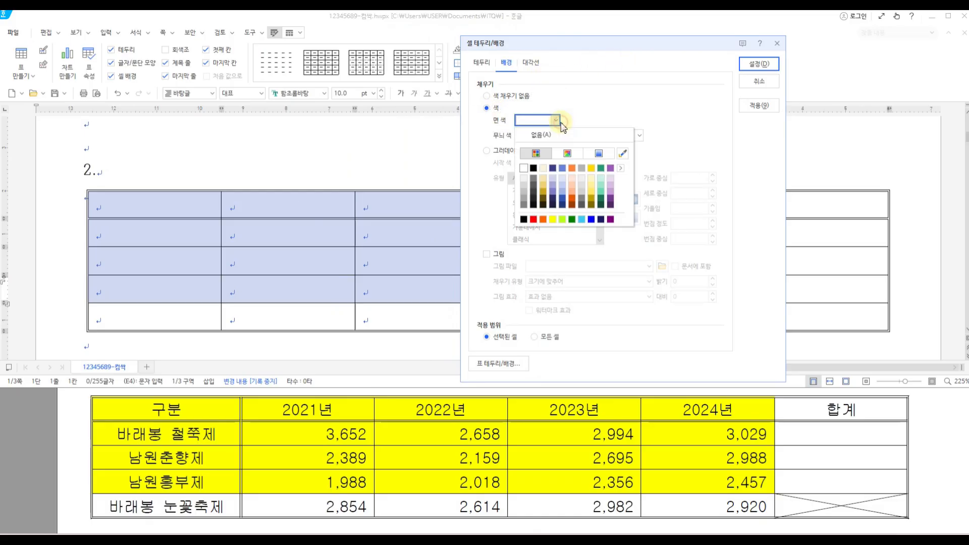
left_click(553, 220)
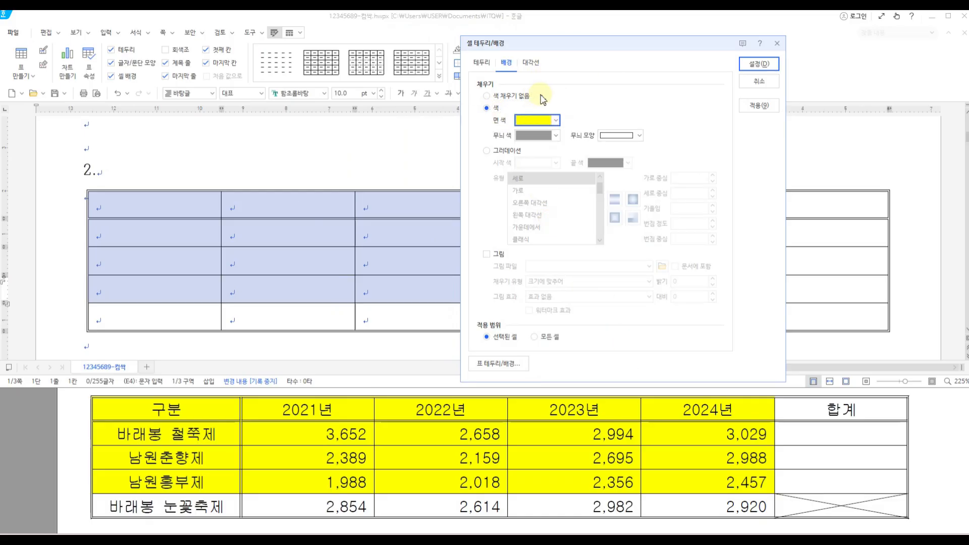
left_click(557, 119)
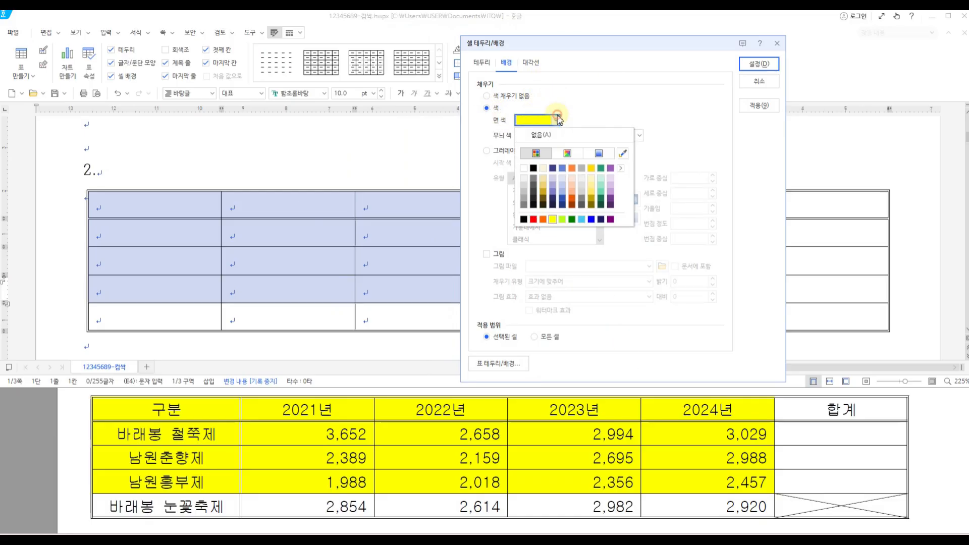
left_click(553, 219)
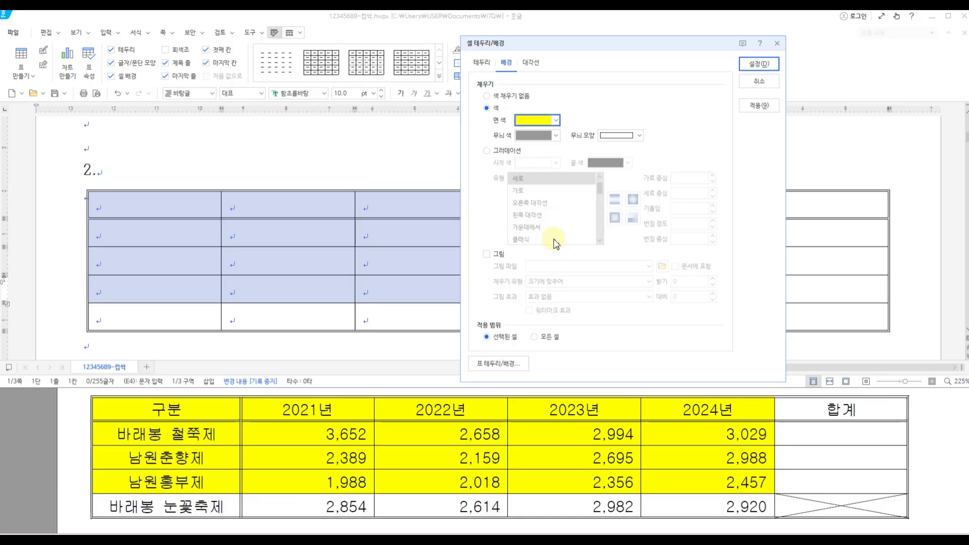
left_click(763, 104)
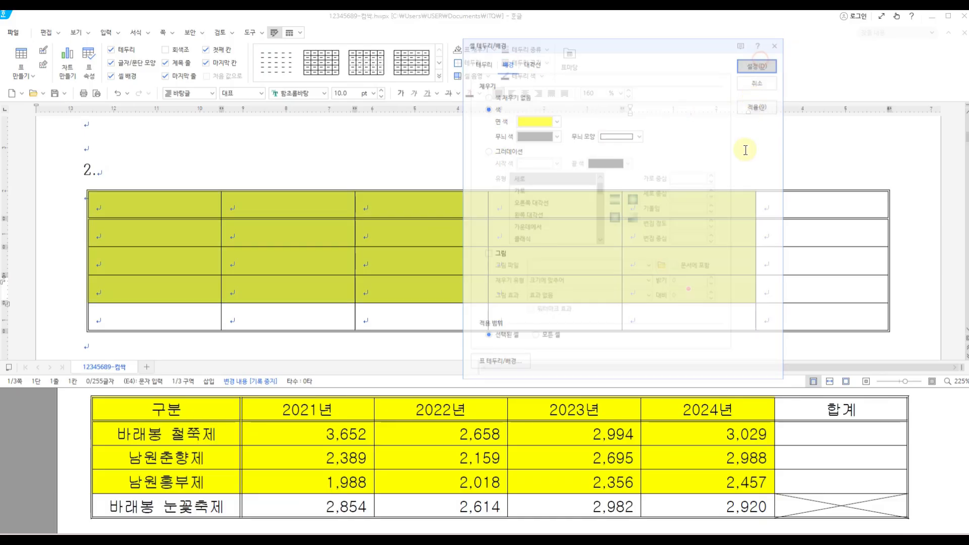
- Select the whole table and examine the caption requirement in question 2's table conditions and sample output
left_click(701, 259)
left_click(693, 170)
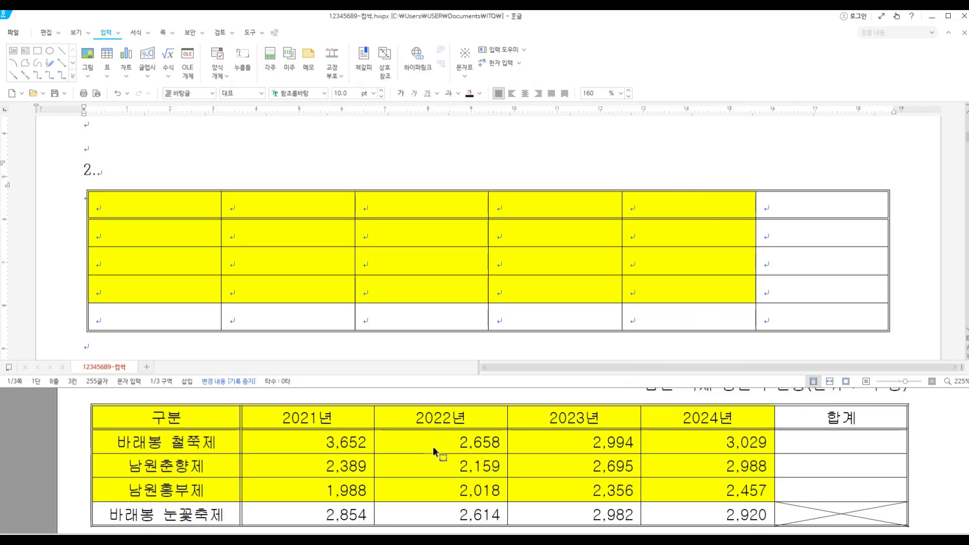
scroll(432, 446, "up", 5)
scroll(439, 451, "up", 2)
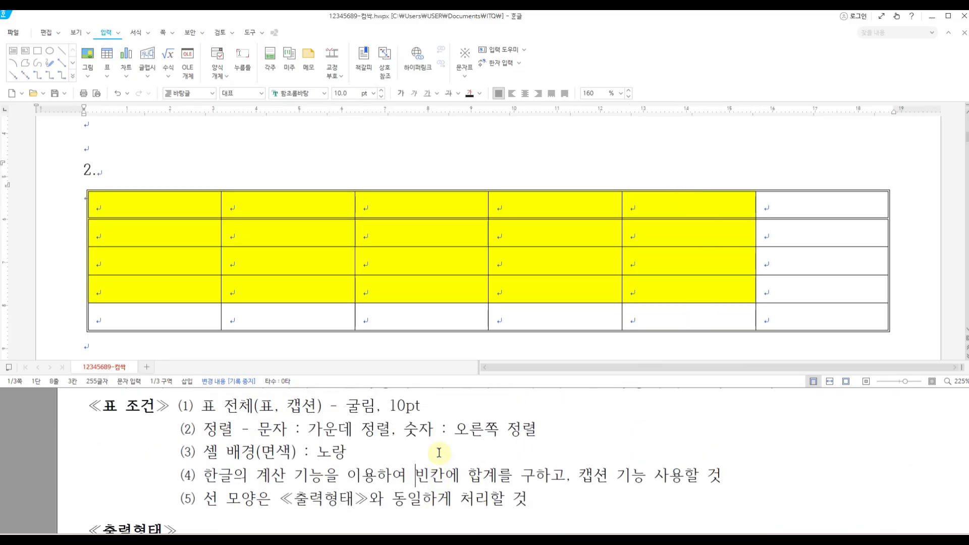
left_click(410, 220)
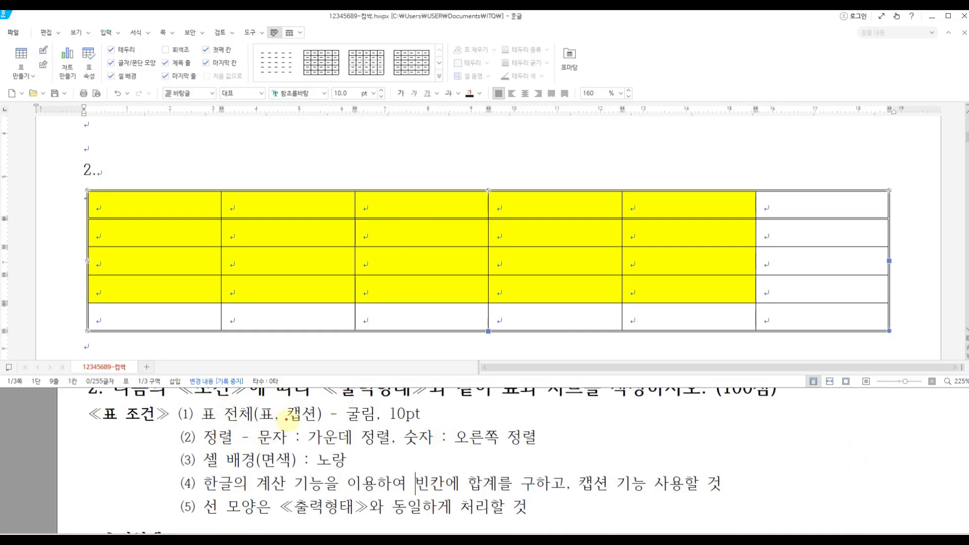
left_click_drag(278, 403, 315, 423)
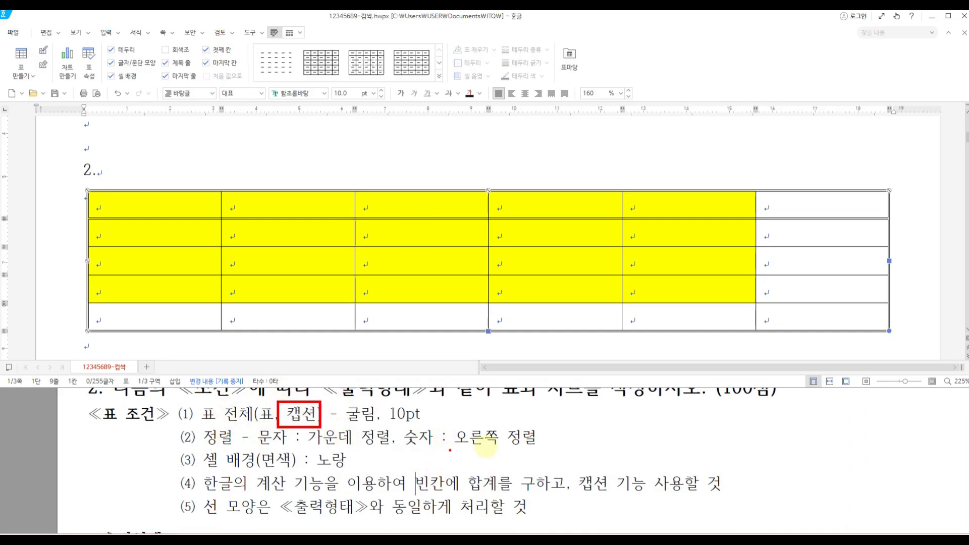
scroll(573, 476, "down", 2)
left_click_drag(632, 460, 914, 510)
scroll(638, 483, "up", 2)
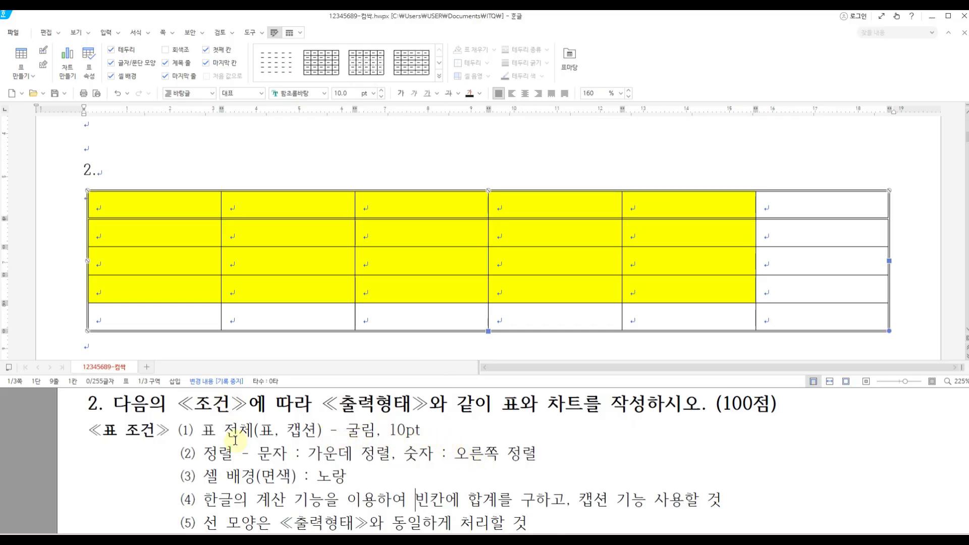
left_click_drag(171, 423, 171, 462)
left_click_drag(169, 418, 201, 436)
key("Escape")
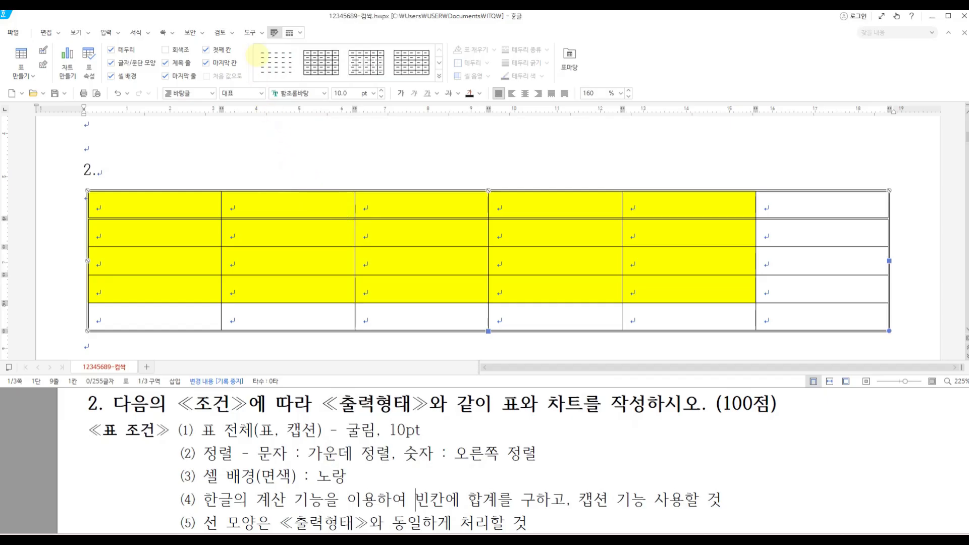
- Add a caption above (위) the selected table
left_click_drag(268, 24, 322, 43)
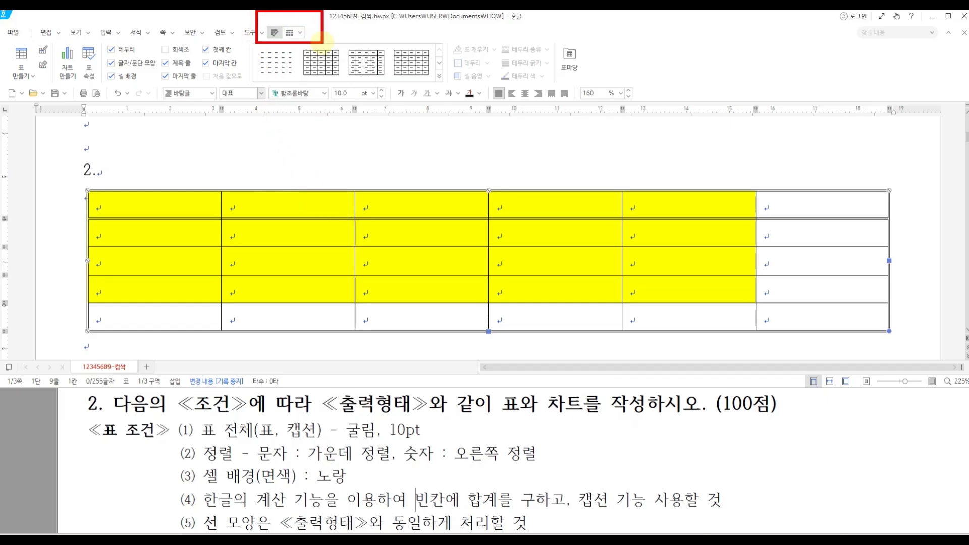
left_click(300, 33)
left_click(289, 32)
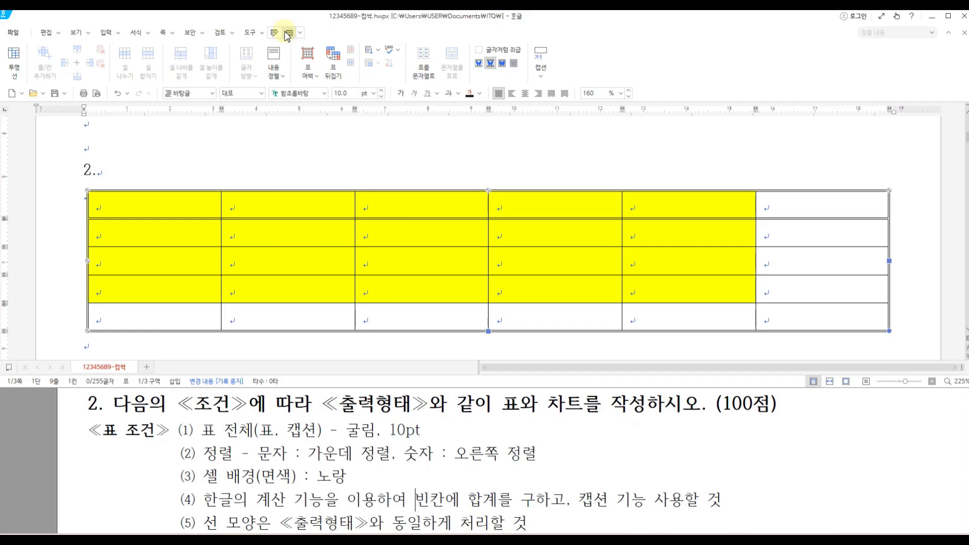
left_click(543, 68)
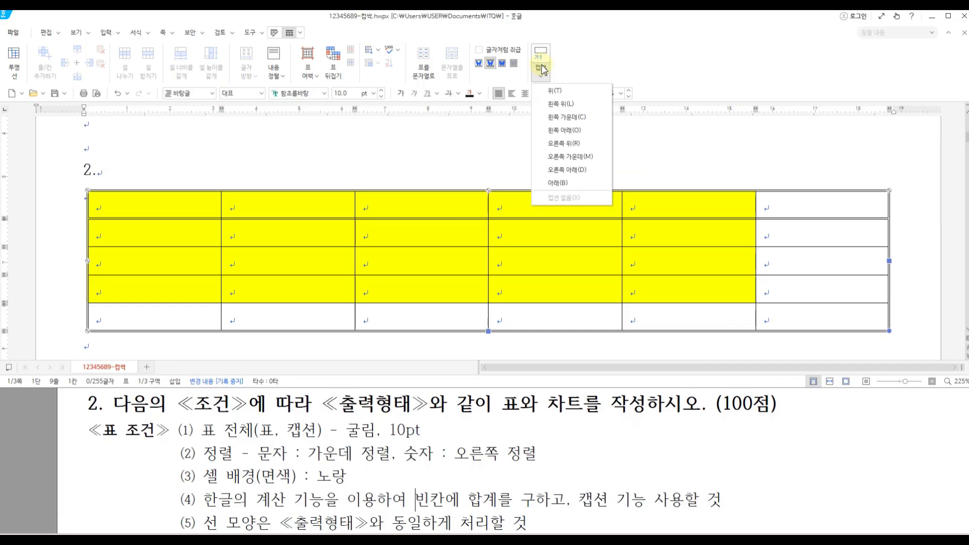
left_click(552, 90)
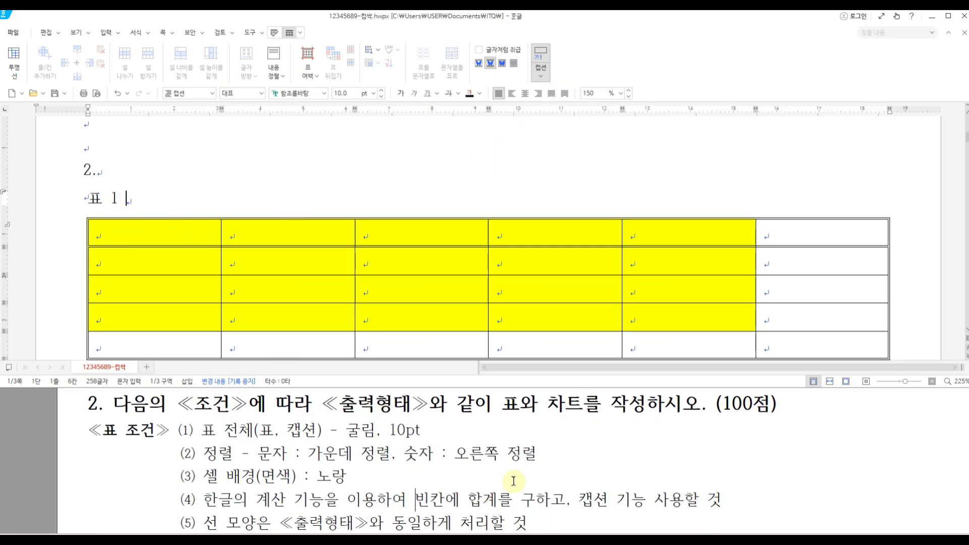
scroll(513, 480, "down", 3)
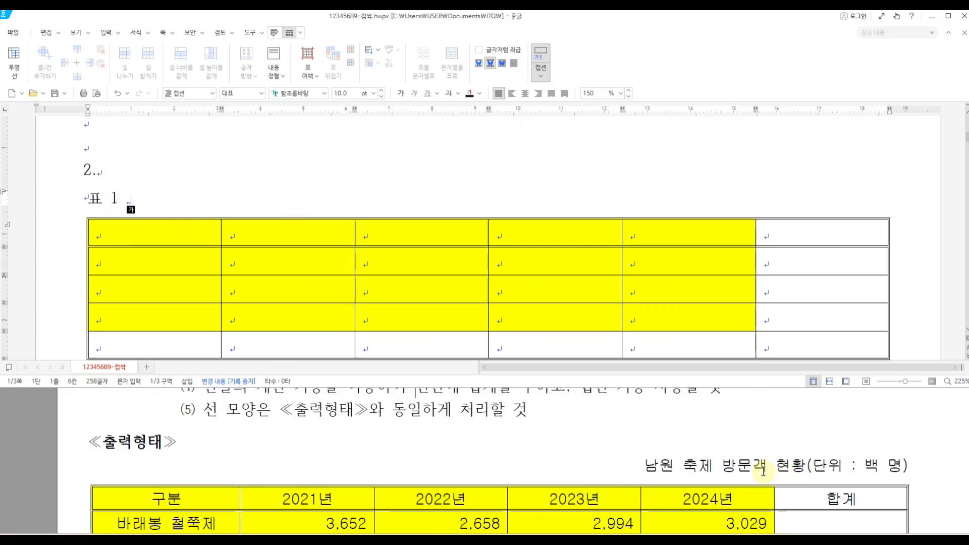
left_click_drag(129, 198, 87, 197)
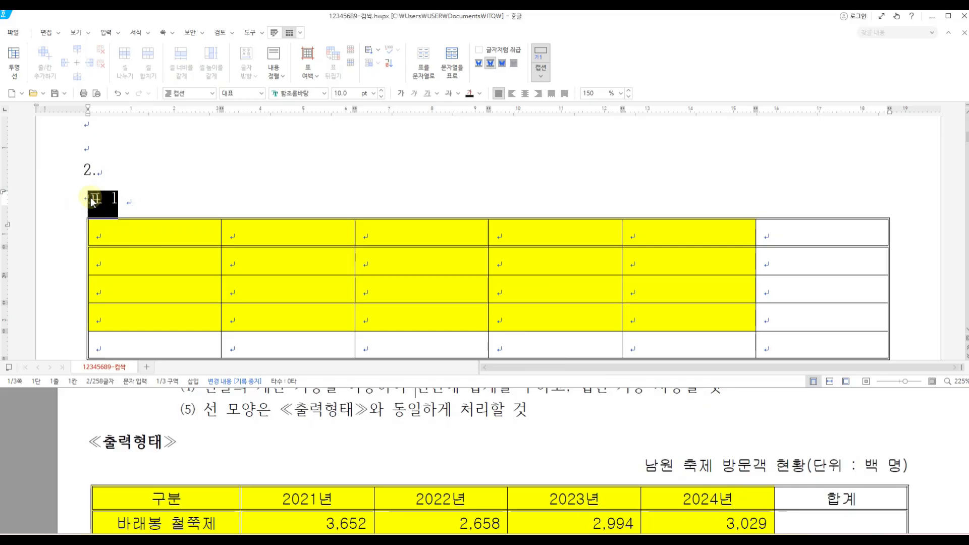
left_click(573, 207)
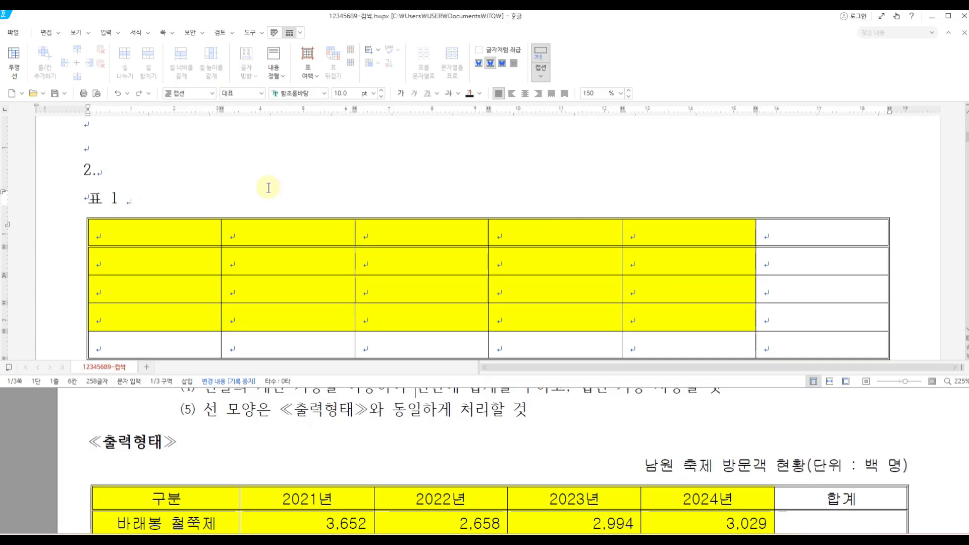
key("BackSpace")
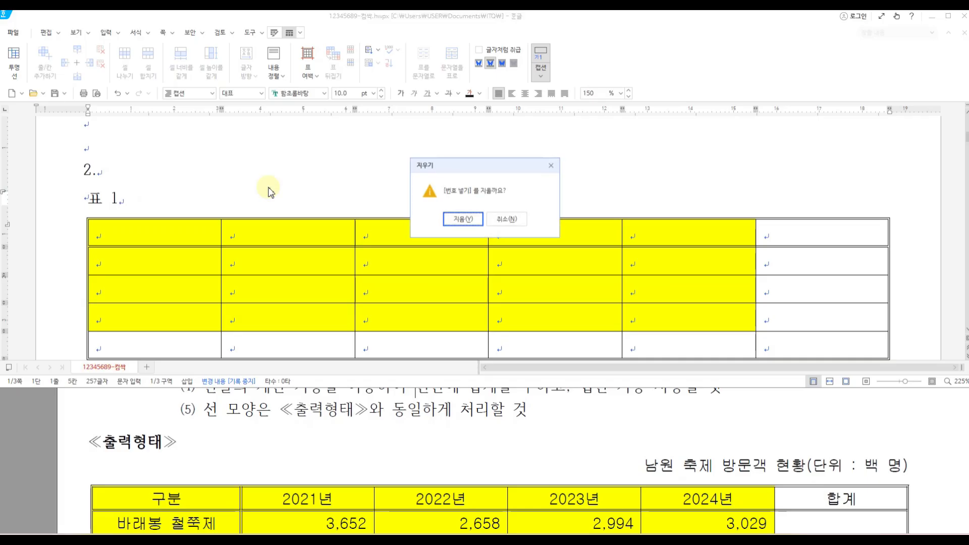
left_click(462, 219)
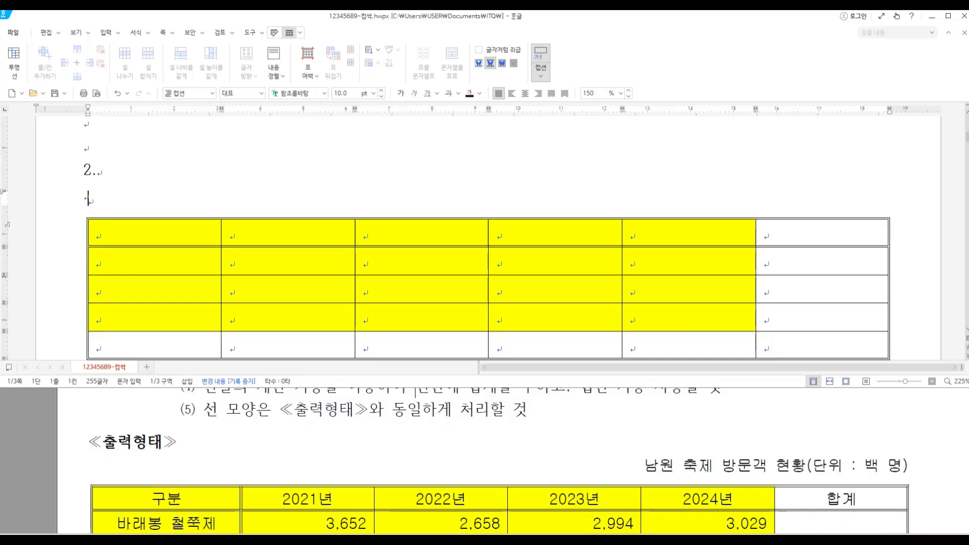
type("남원")
key("BackSpace")
key("BackSpace")
key("ctrl+z")
key("ctrl+z")
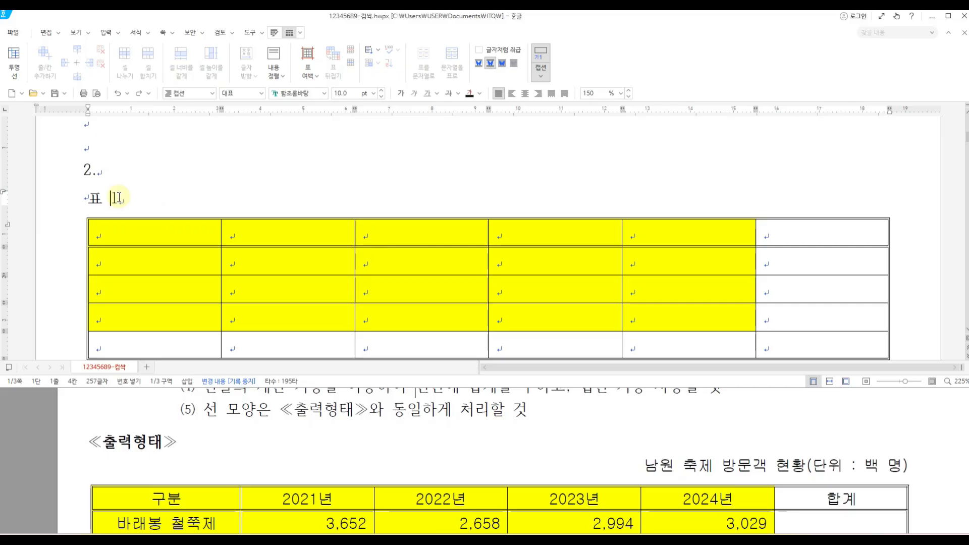
- Replace the table's default caption text with "남원 축제 방문객 현황(단위 : 백 명)"
left_click_drag(117, 197, 90, 198)
key("F9")
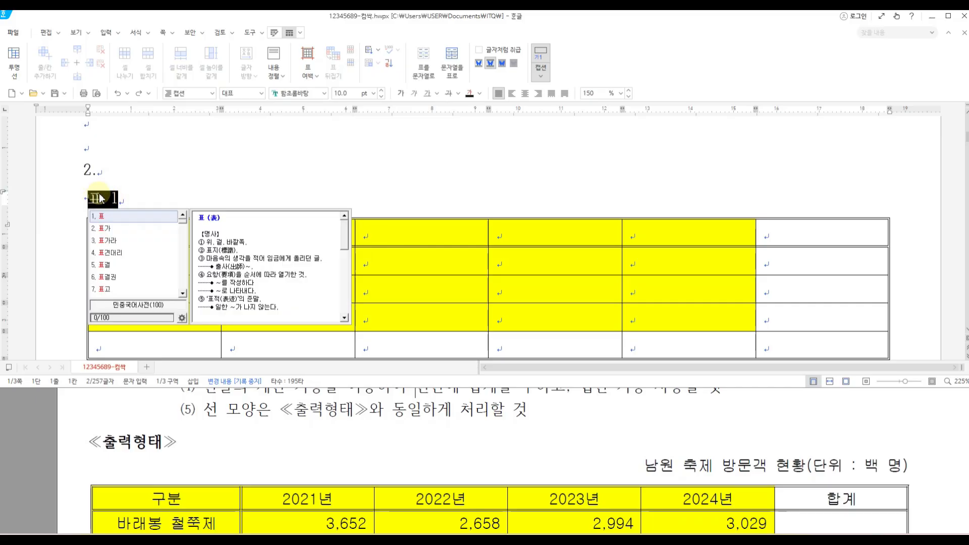
key("Escape")
type("남원 ")
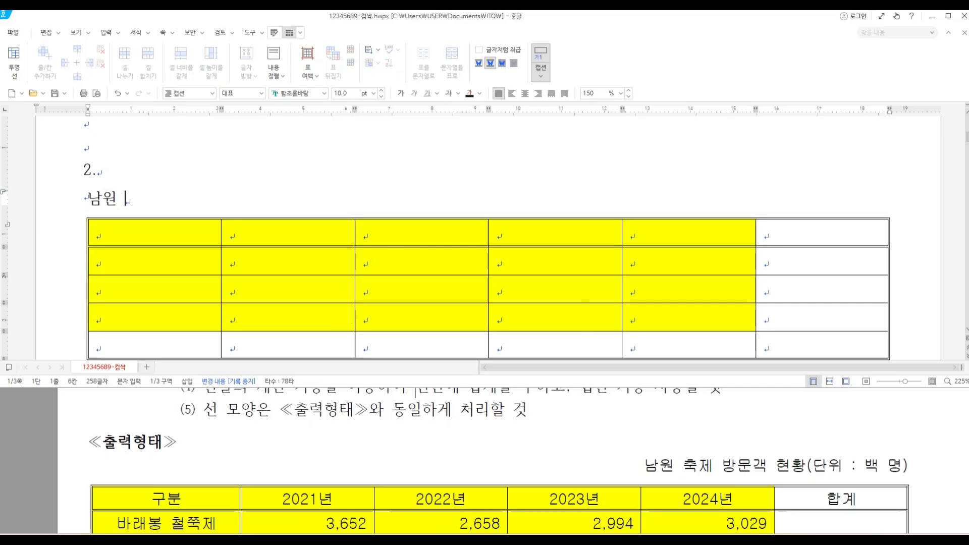
type("축제 방문ㄱ")
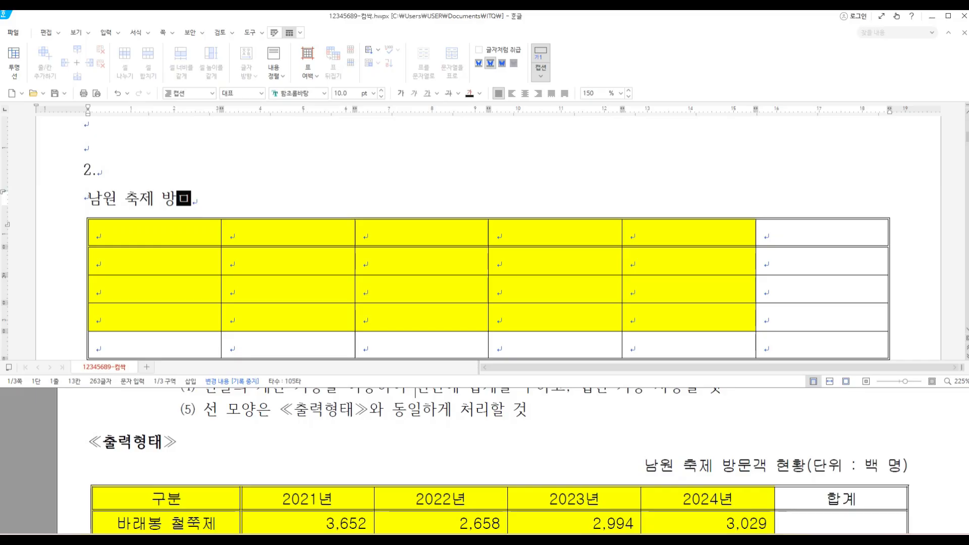
type("객 현")
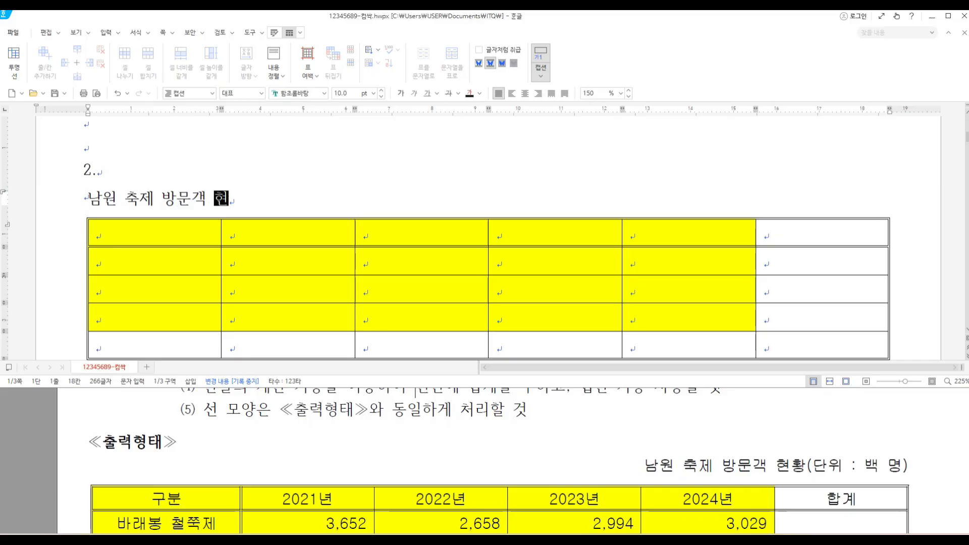
type("황(단위 : 백 명)")
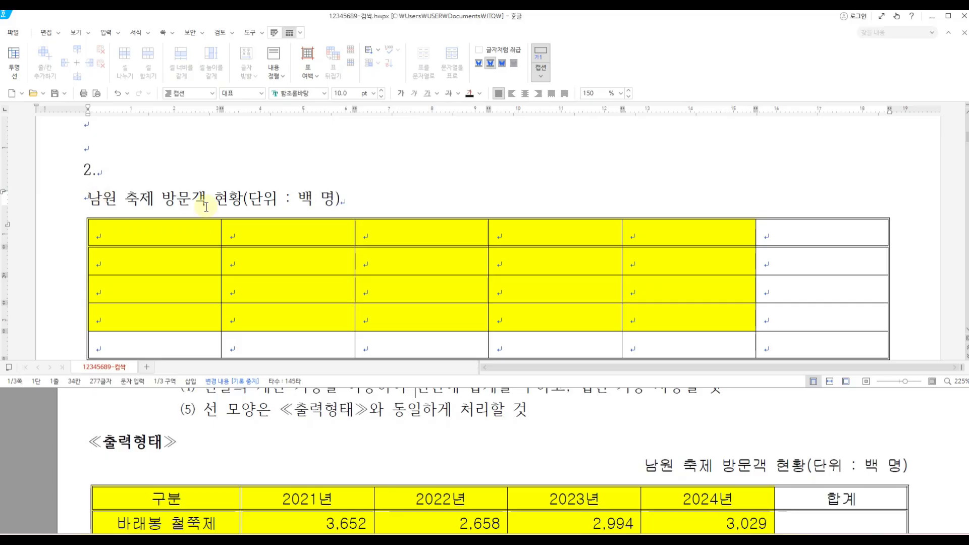
- Select the whole caption text above the table and set its font to 굴림
key("shift+Left")
key("shift+Left")
key("shift+Left")
key("shift+Left")
key("shift+Left")
key("shift+Left")
key("shift+Left")
key("shift+Left")
key("shift+Left")
key("shift+Left")
key("shift+Left")
key("shift+Left")
key("shift+Left")
key("shift+Left")
key("shift+Left")
key("shift+Left")
key("shift+Left")
key("shift+Left")
key("shift+Left")
key("shift+Left")
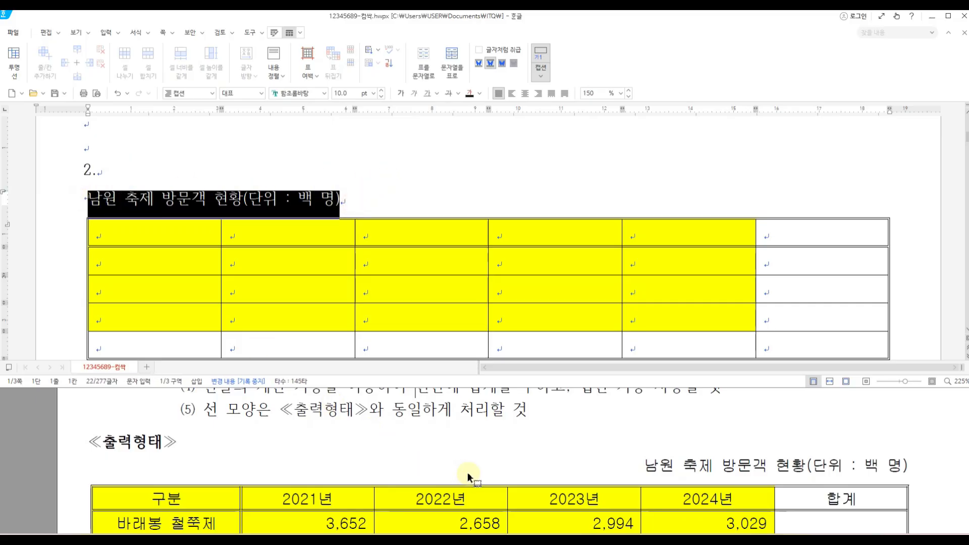
scroll(472, 454, "up", 3)
scroll(472, 454, "up", 3)
left_click_drag(342, 435, 435, 457)
left_click(292, 93)
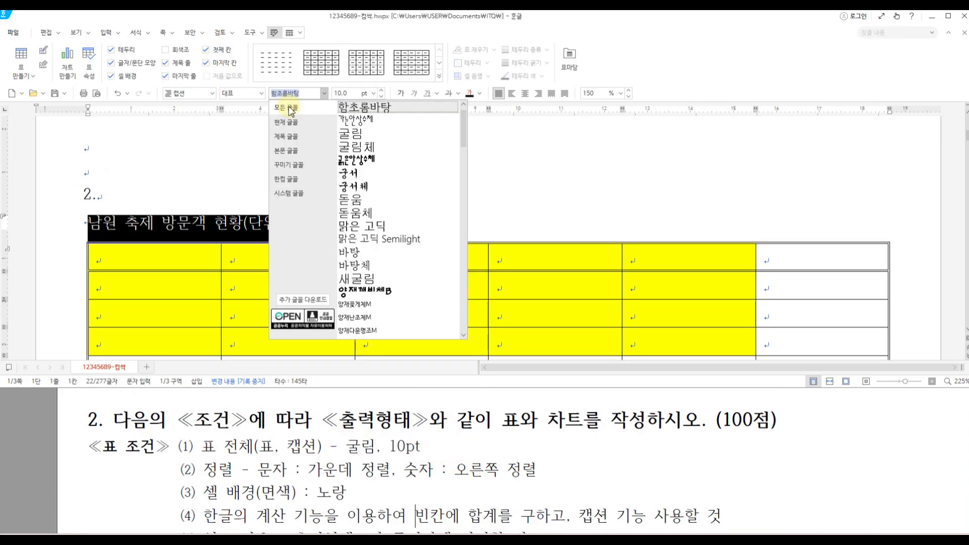
type("ㄱ")
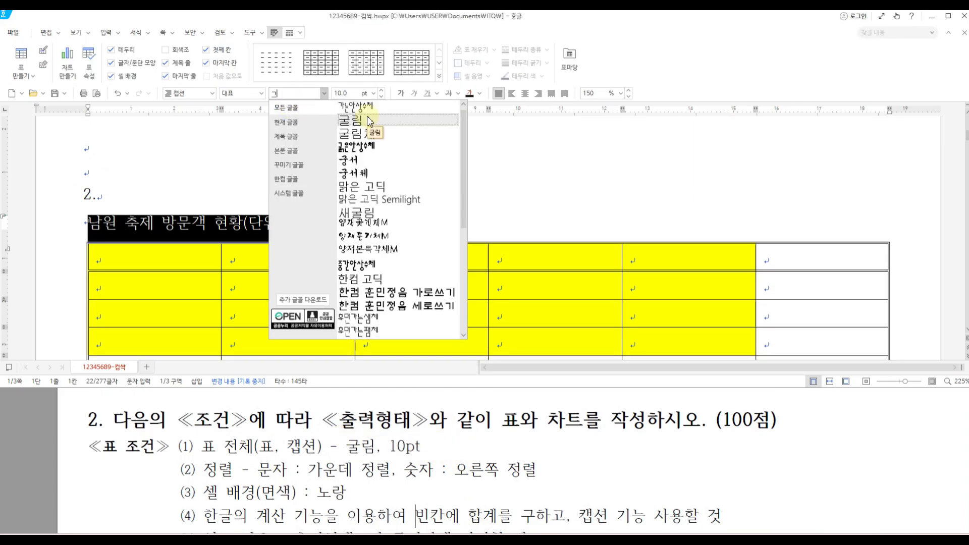
left_click(369, 122)
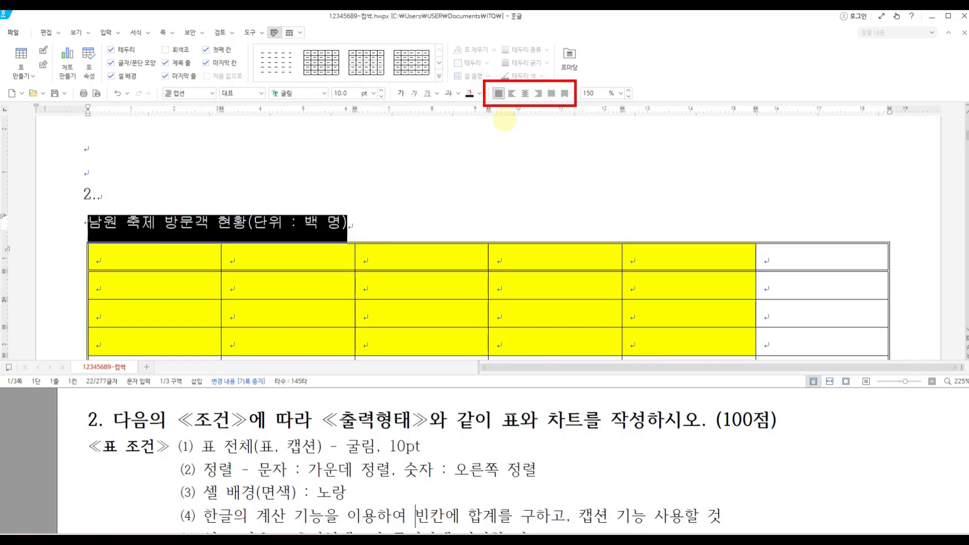
- Right-align the caption above the table and deselect its text
left_click_drag(512, 97, 524, 121)
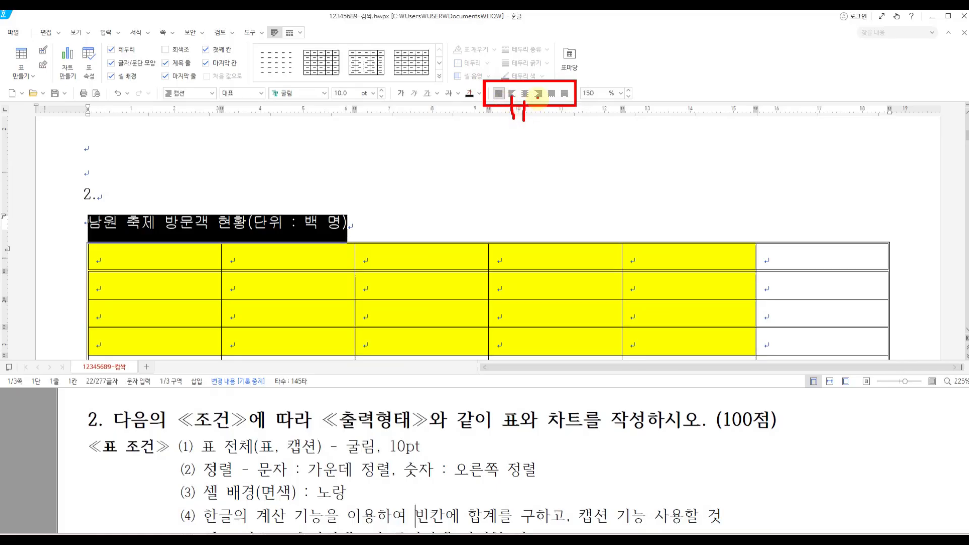
left_click(538, 94)
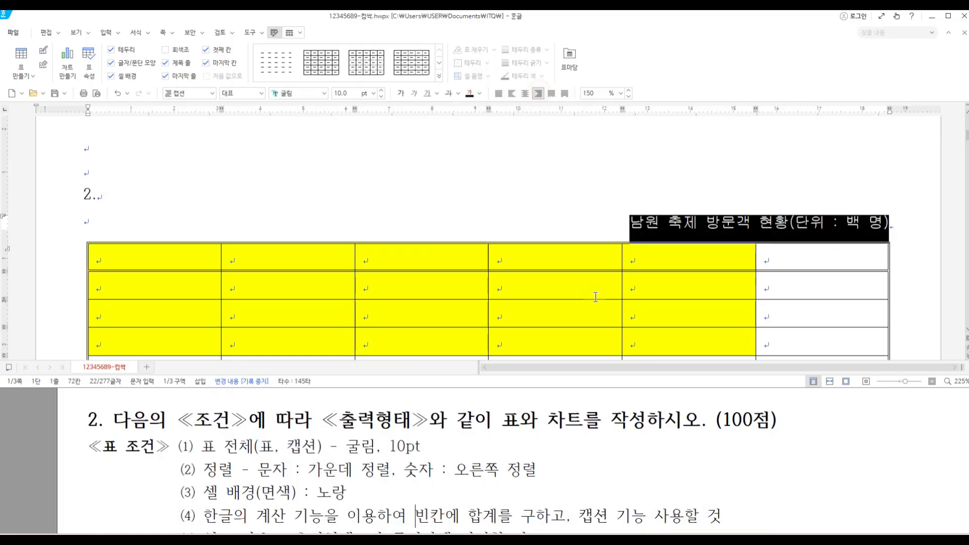
left_click(698, 222)
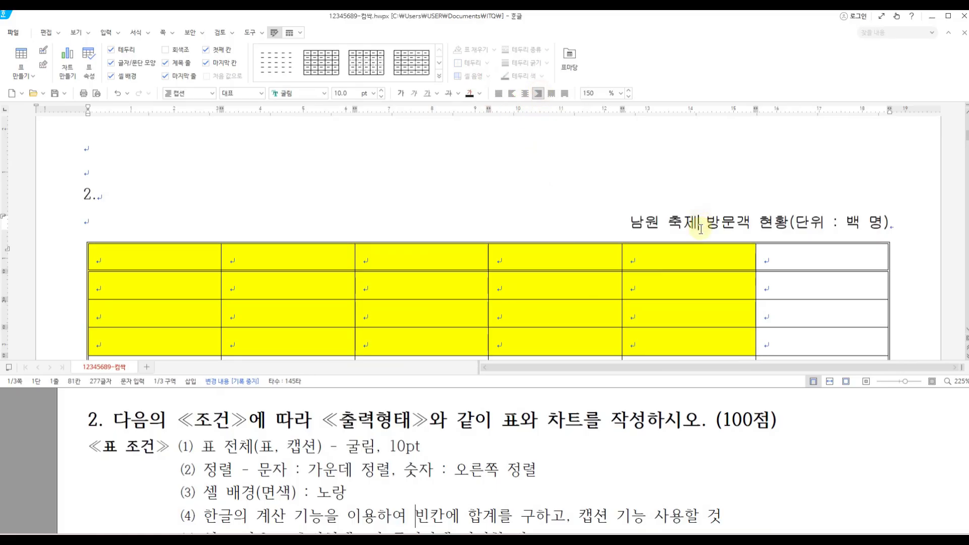
- Select the whole table as an object and center-align the contents of all its cells
left_click(180, 252)
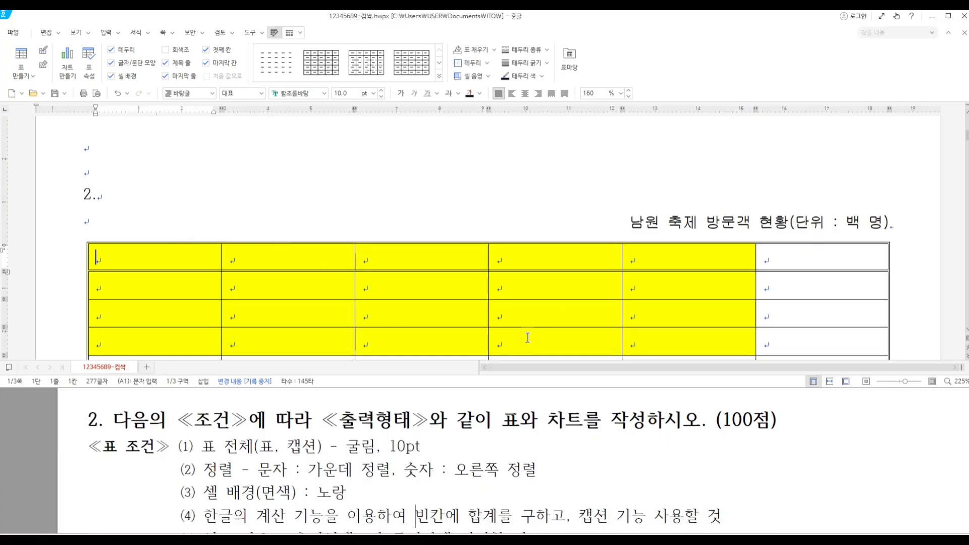
scroll(513, 321, "down", 2)
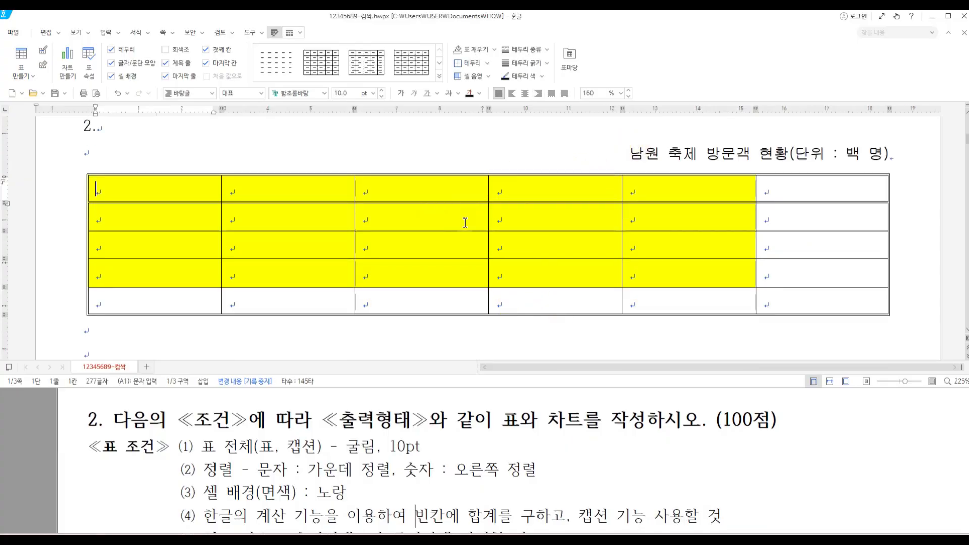
scroll(247, 450, "down", 1)
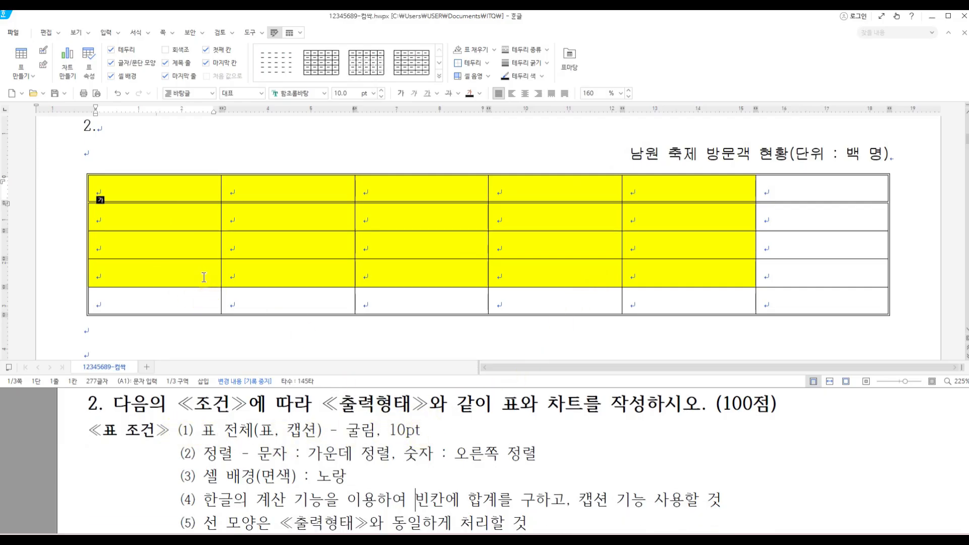
left_click(193, 175)
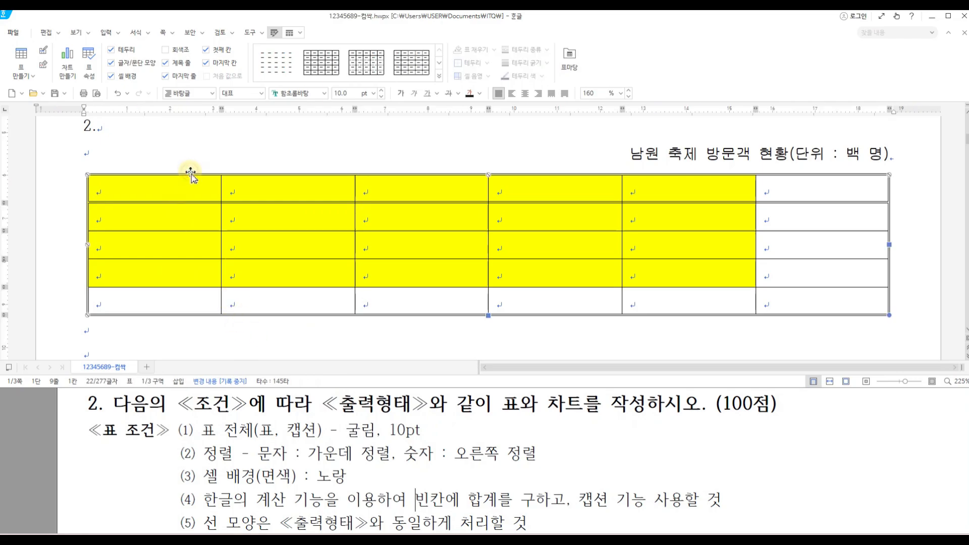
left_click_drag(236, 437, 557, 468)
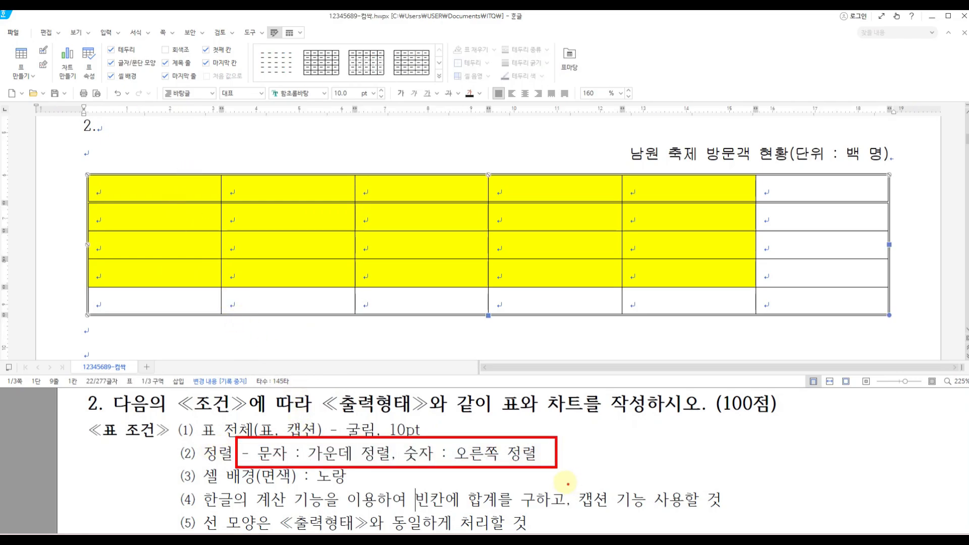
key("Escape")
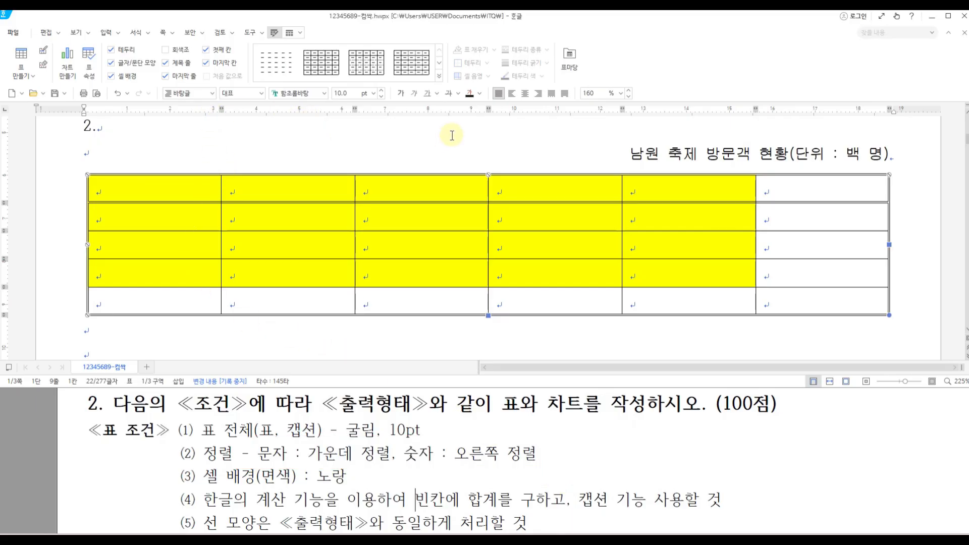
left_click(525, 94)
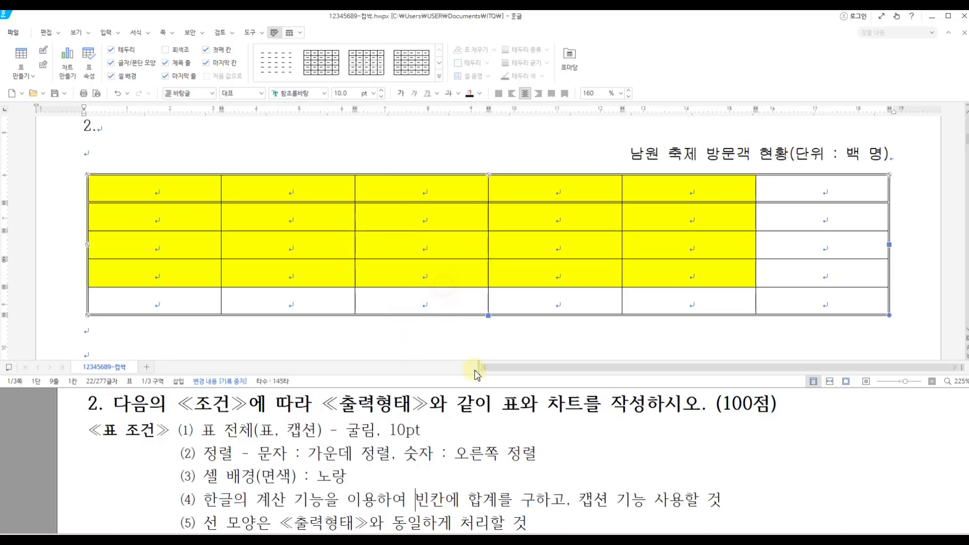
- Examine the sample output table in the exam PDF for its headings, data layout and text and number alignment
left_click(493, 445)
scroll(535, 419, "down", 10)
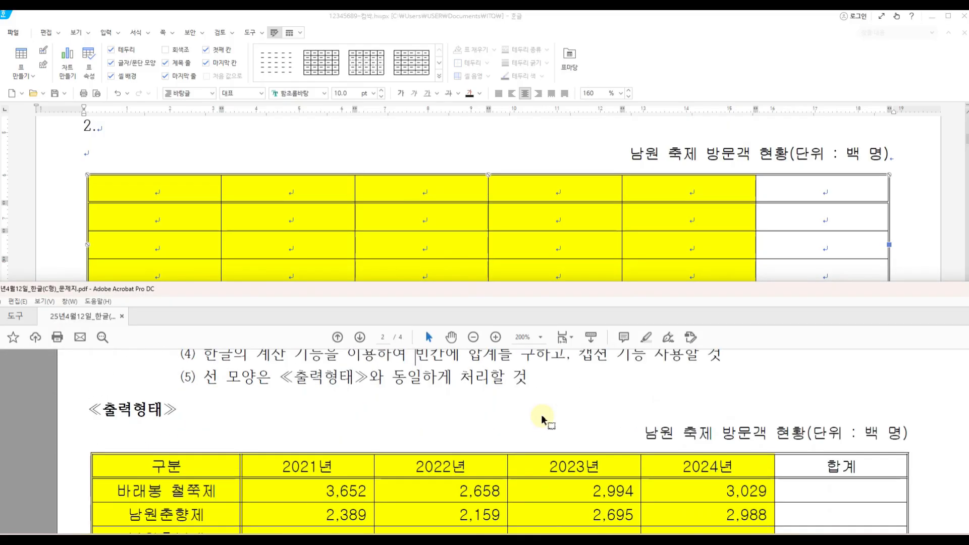
scroll(546, 418, "down", 1)
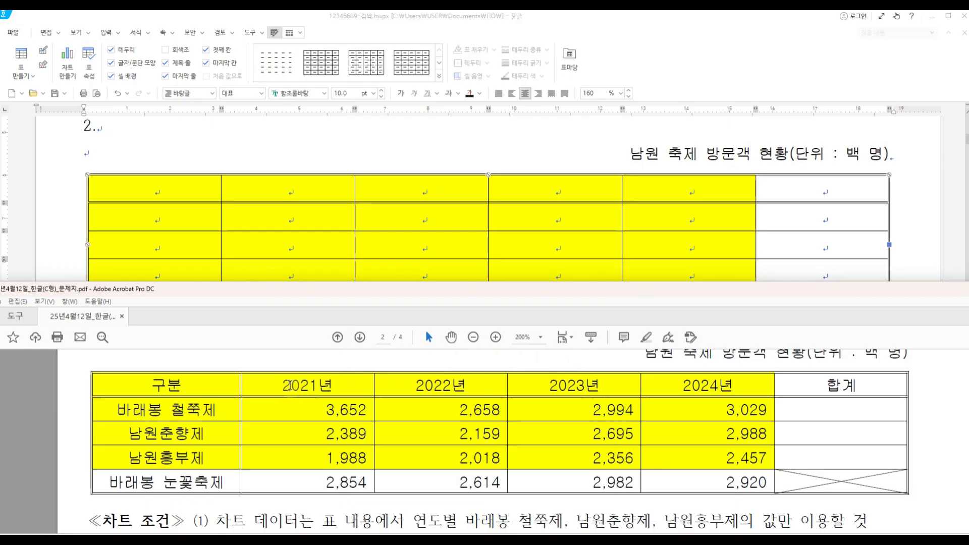
left_click_drag(276, 368, 348, 397)
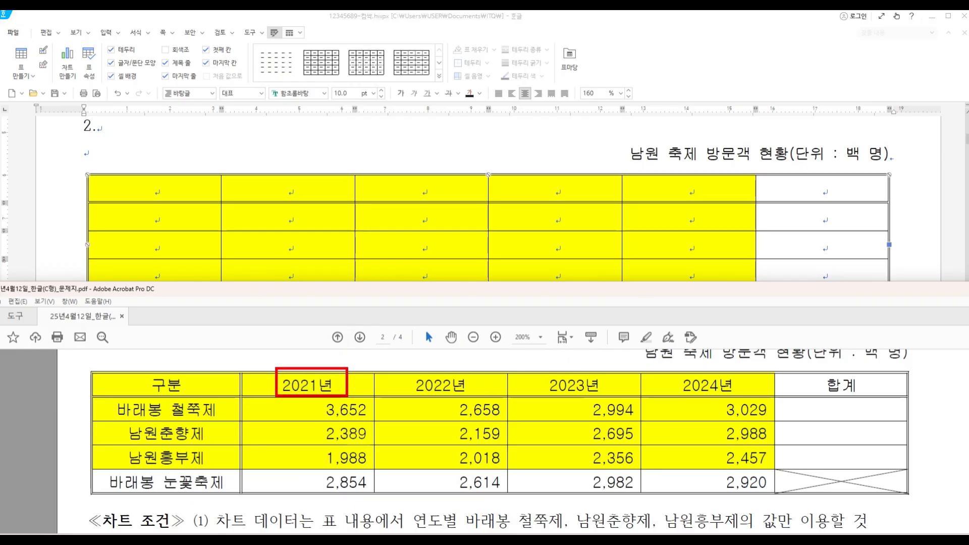
left_click_drag(323, 342, 321, 366)
left_click_drag(324, 366, 338, 355)
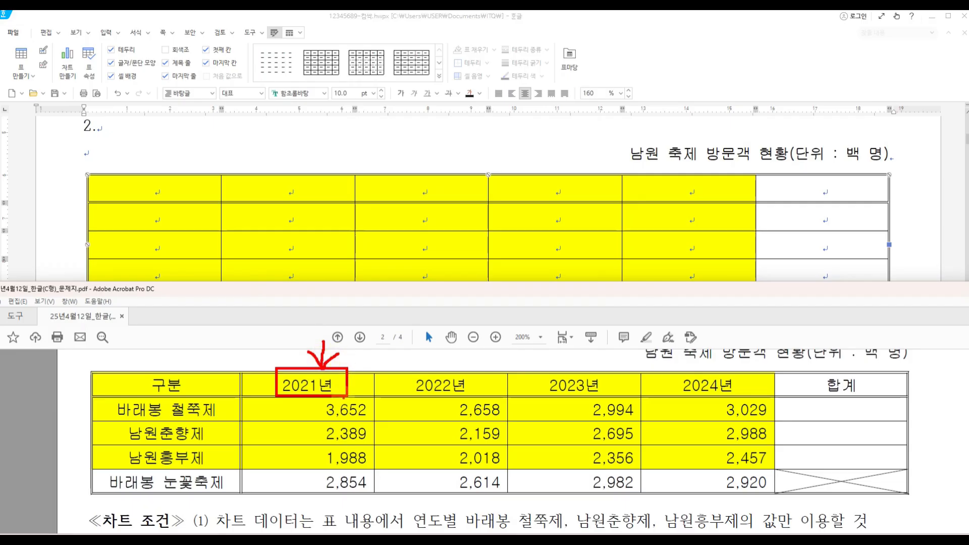
key("Escape")
scroll(328, 368, "up", 1)
left_click(405, 260)
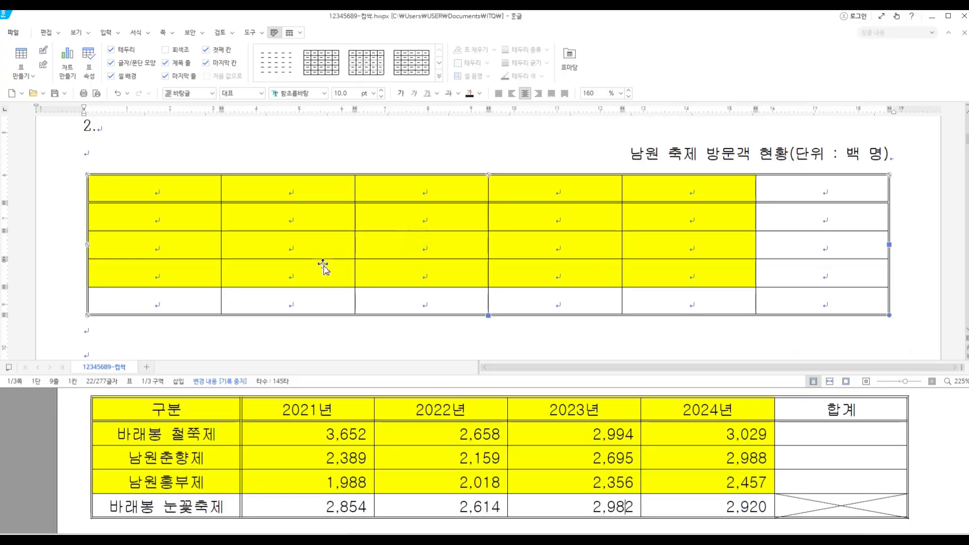
- Right-align the number cells below the header row, from the second column through the last column and bottom row
left_click(369, 144)
left_click_drag(293, 265, 787, 348)
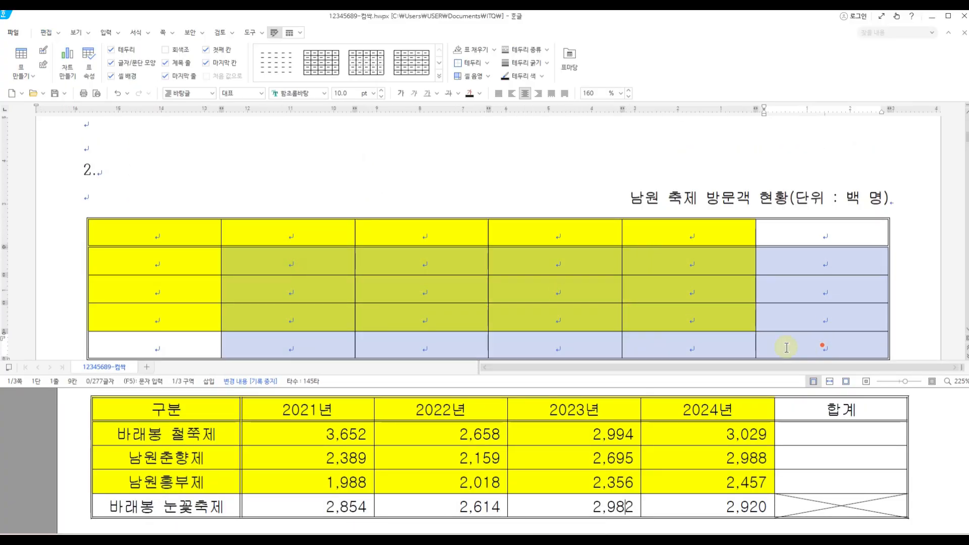
left_click(539, 94)
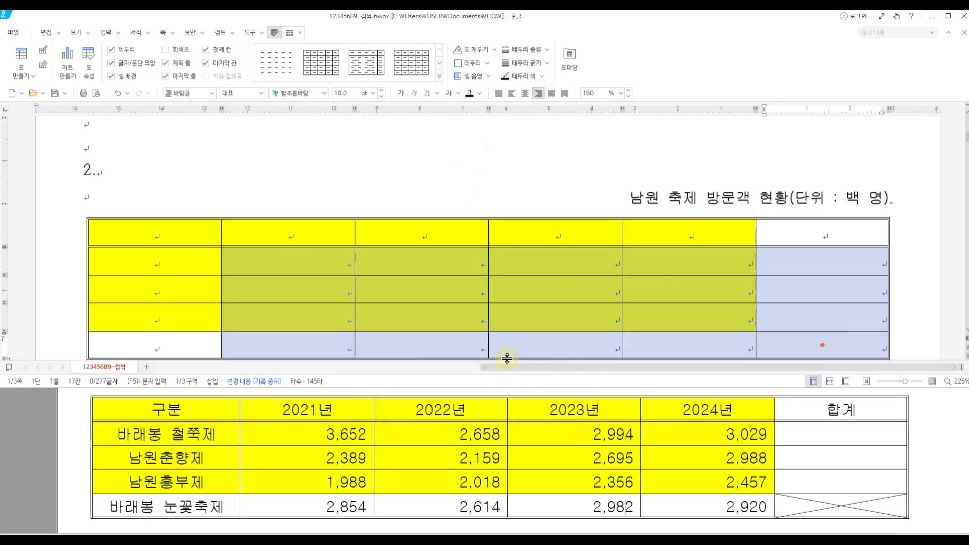
- Fill in the table from its first cell with the sample's 구분, year and 합계 headings, festival names and visitor figures
left_click(183, 237)
left_click(187, 238)
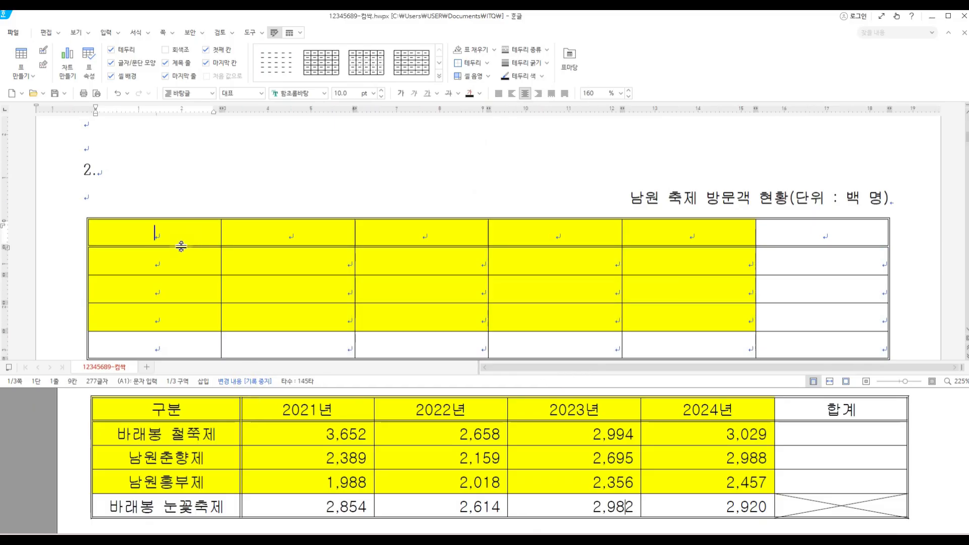
scroll(657, 334, "down", 1)
- Add both diagonal lines to the bottom cell of the 합계 column to form an X
left_click(814, 303)
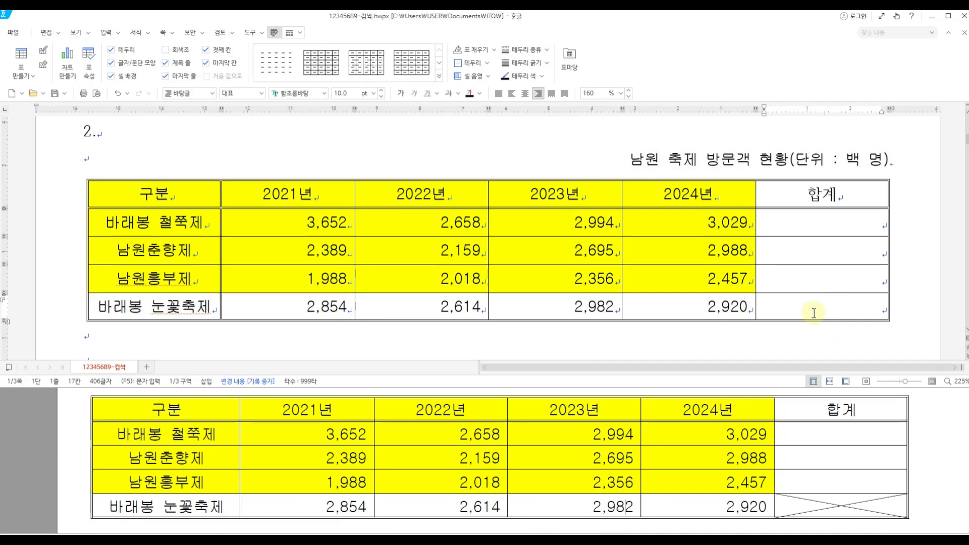
key("F5")
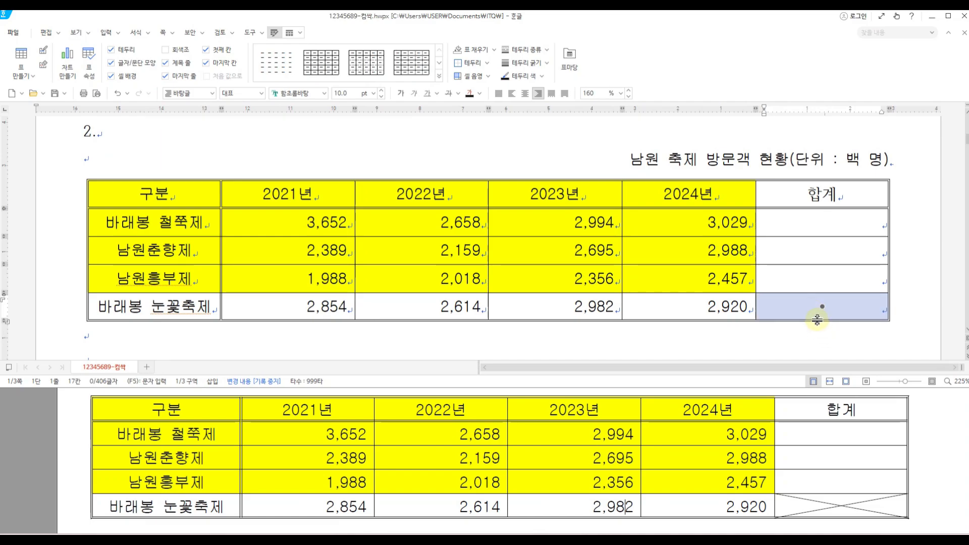
key("l")
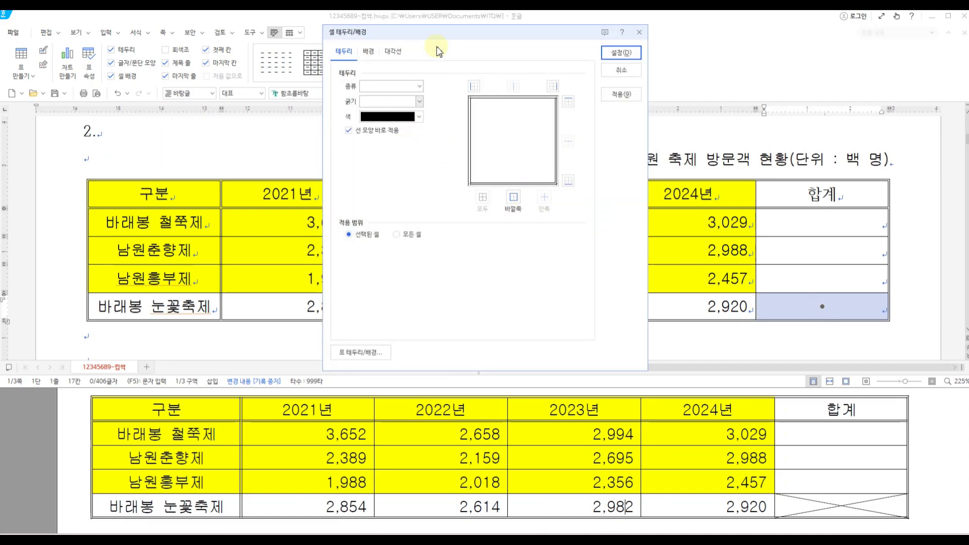
left_click(394, 51)
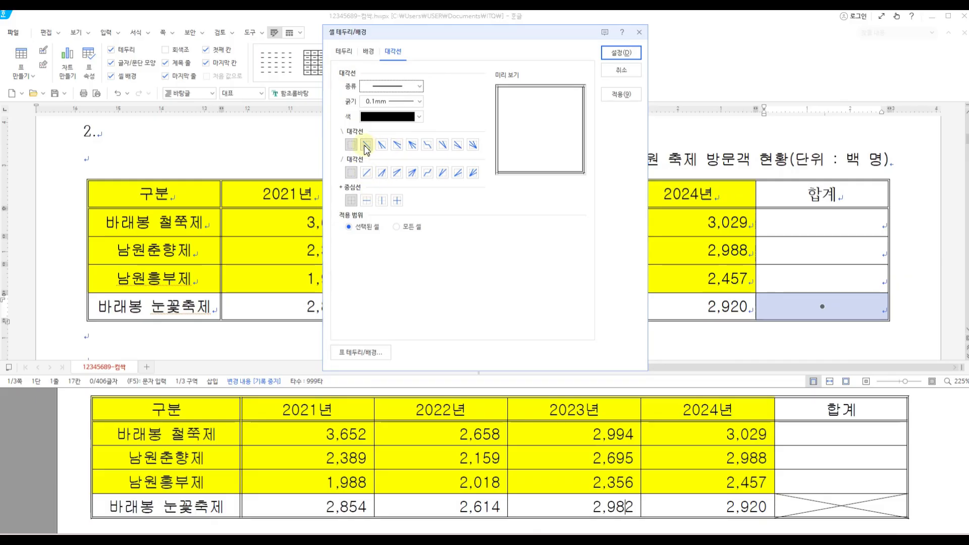
left_click(365, 145)
left_click(366, 173)
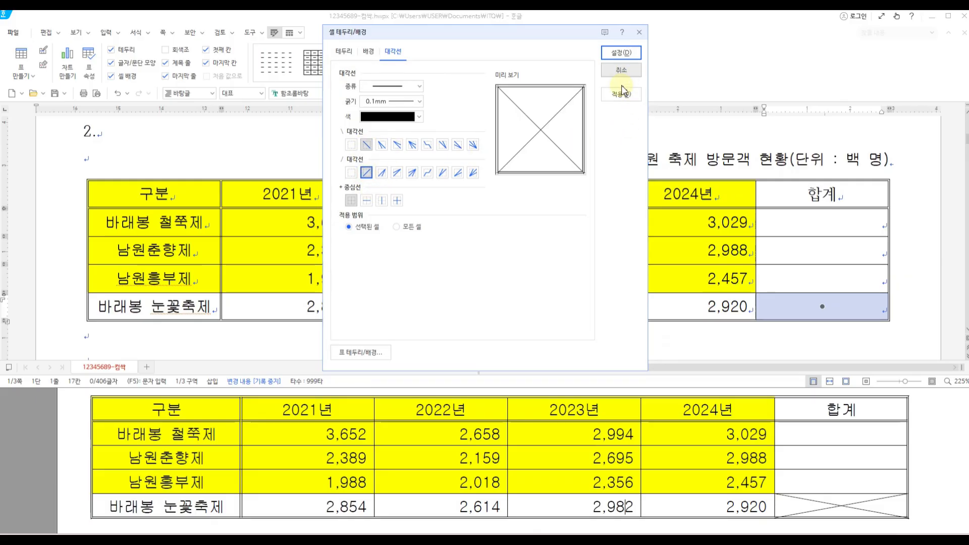
left_click(621, 53)
- Calculate the 합계 cells for 바래봉 철쭉제, 남원춘향제 and 남원흥부제 with a block sum over their 2021년 to 2024년 values
scroll(835, 332, "down", 1)
left_click(323, 197)
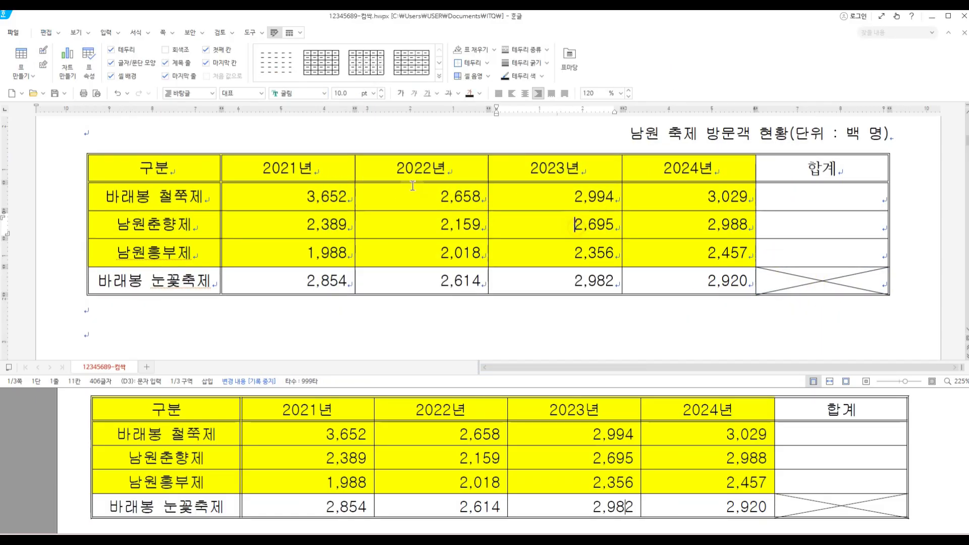
left_click_drag(456, 203, 702, 260)
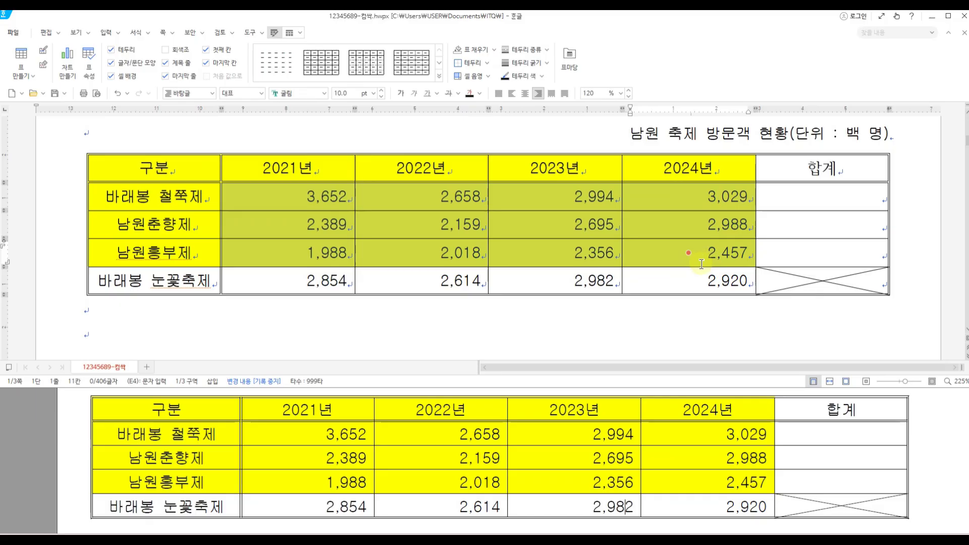
left_click(702, 264)
left_click_drag(308, 200, 813, 262)
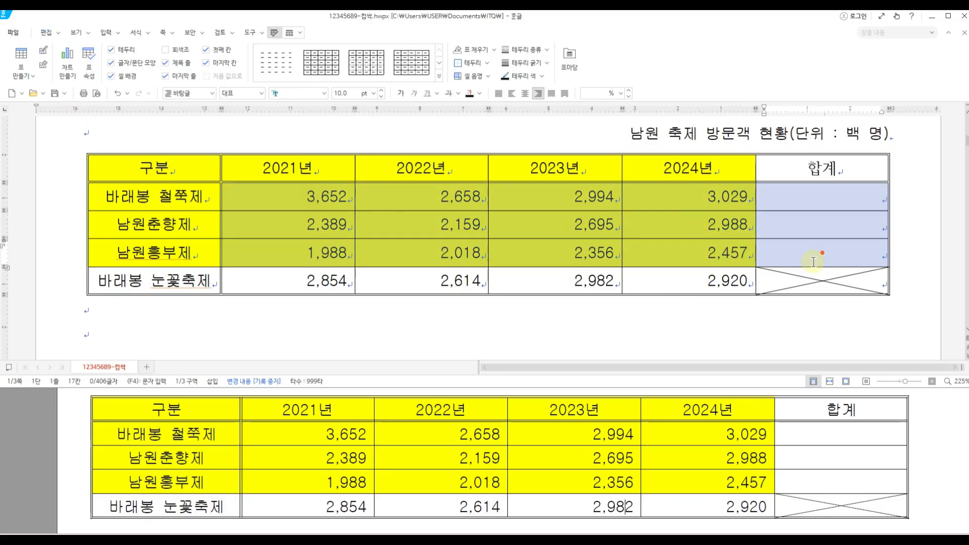
right_click(810, 259)
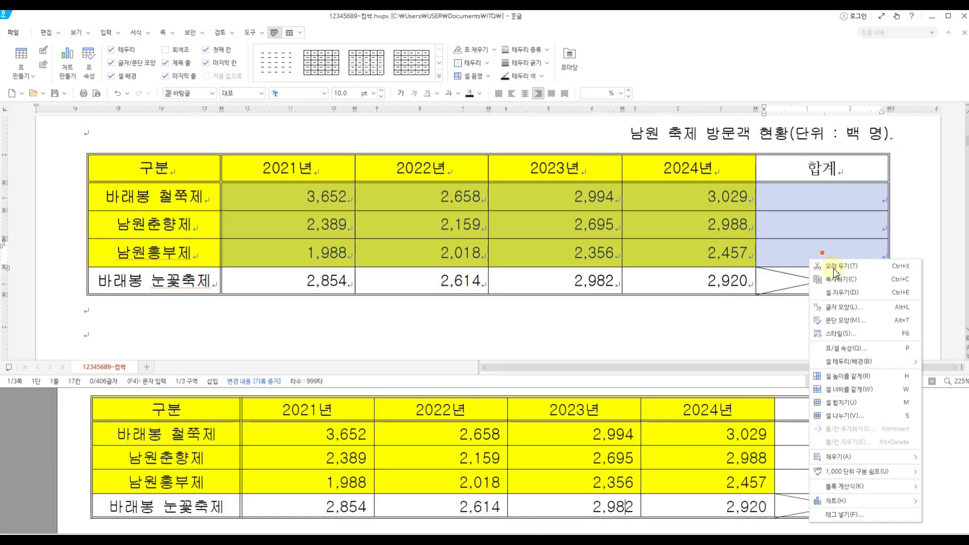
mouse_move(852, 489)
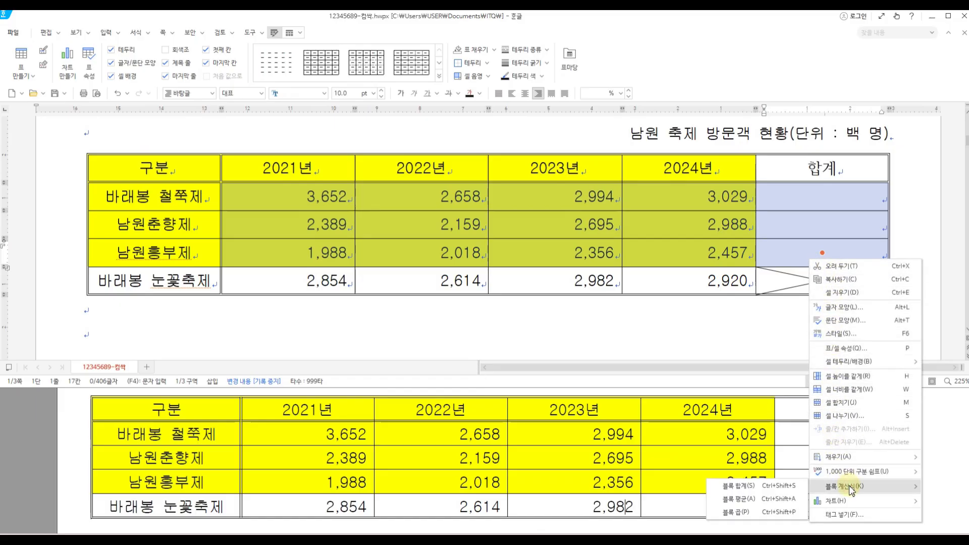
left_click(773, 484)
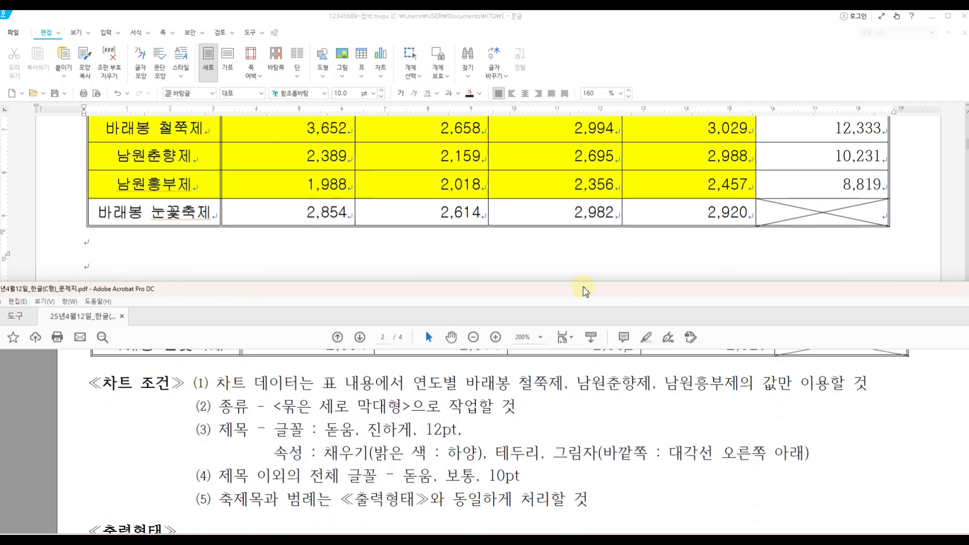
- Insert a clustered column chart from the 구분 to 2024년 columns of the header and first three festival rows, and dismiss its data editor
left_click(585, 280)
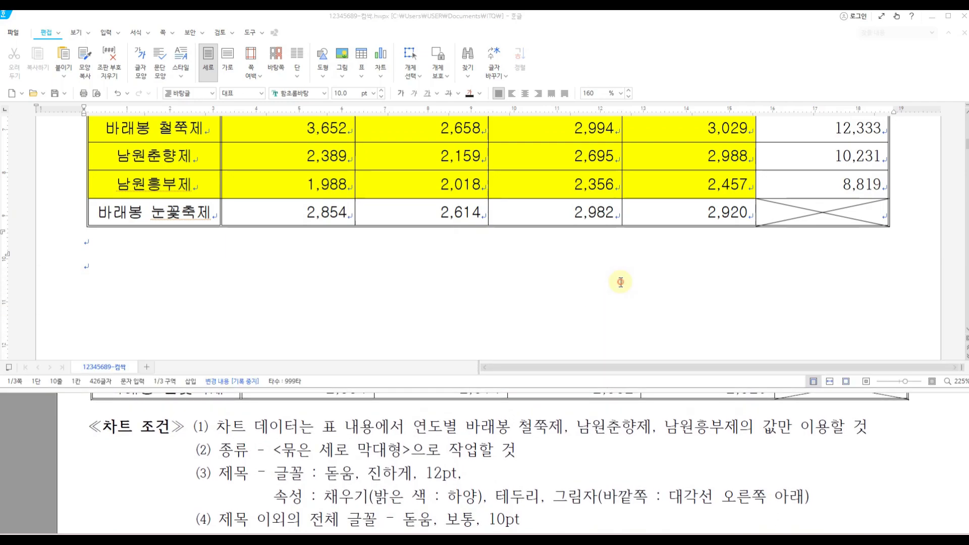
scroll(618, 301, "up", 2)
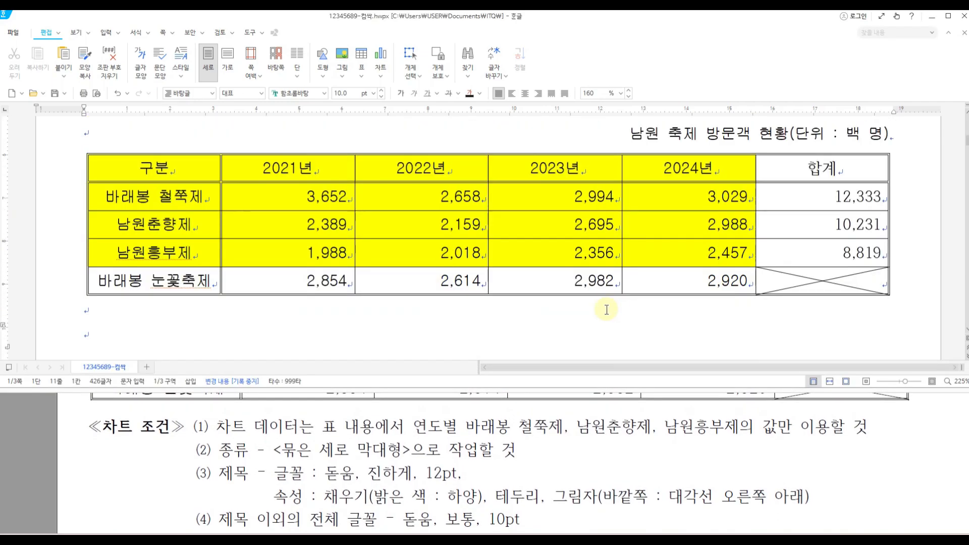
left_click_drag(180, 174, 657, 260)
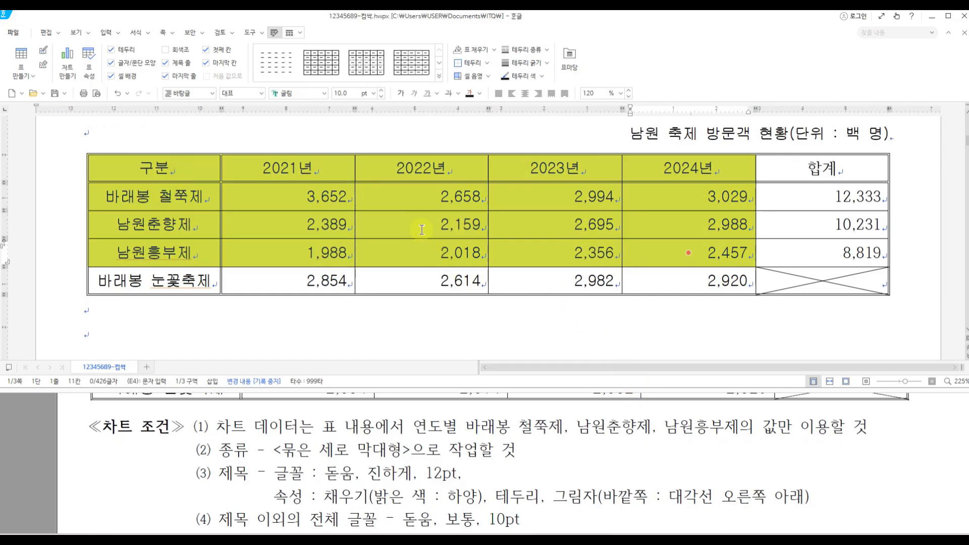
right_click(408, 201)
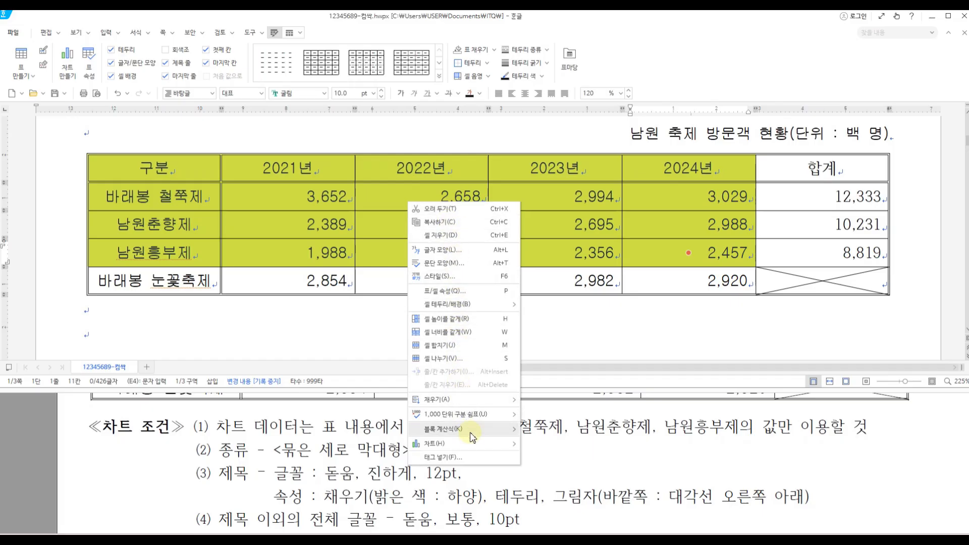
mouse_move(475, 447)
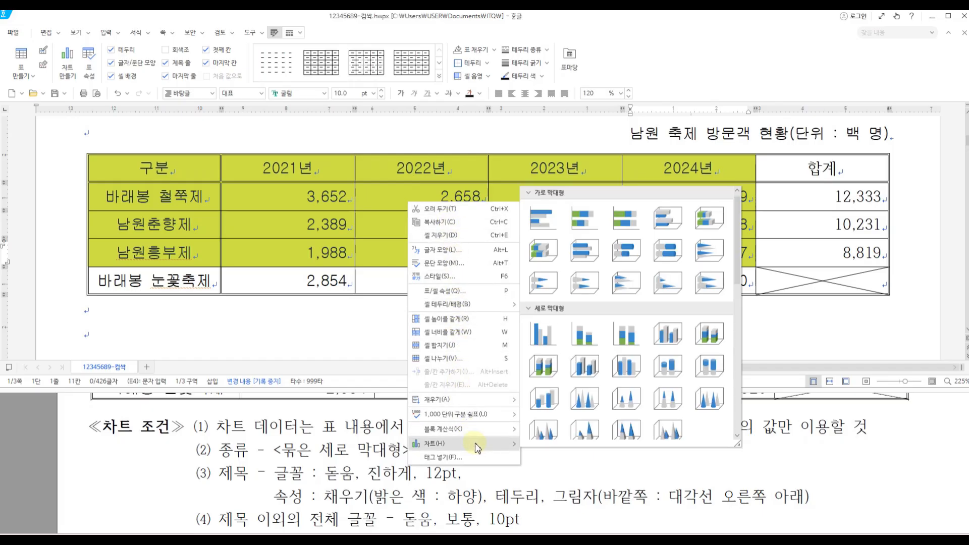
left_click(544, 334)
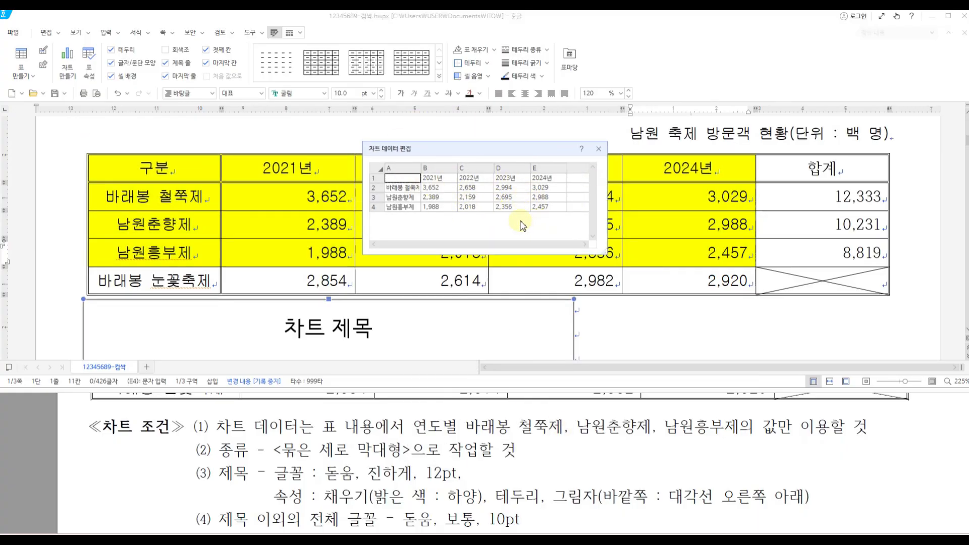
left_click(599, 149)
- Treat the chart as a character below the table and widen it to about 187 mm to match the table's right edge
scroll(621, 325, "down", 3)
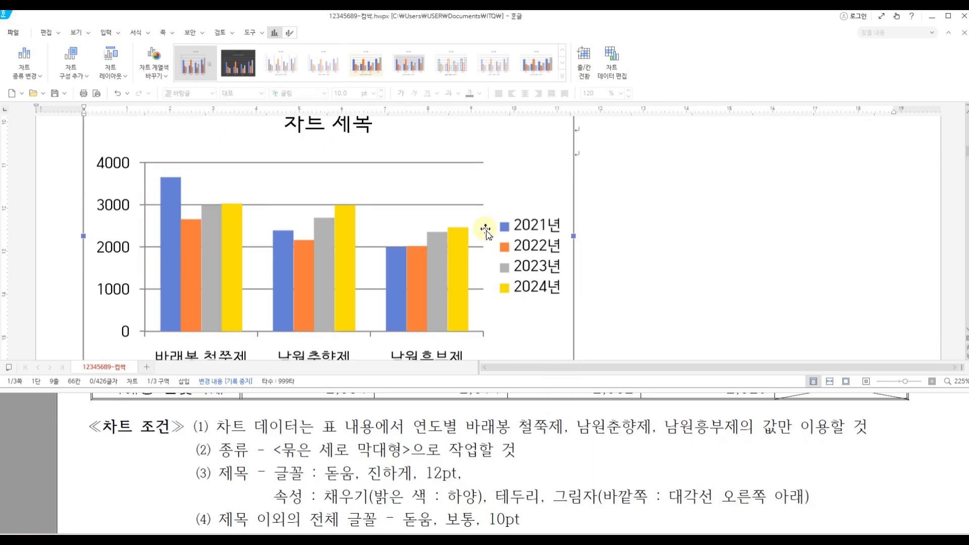
left_click(289, 33)
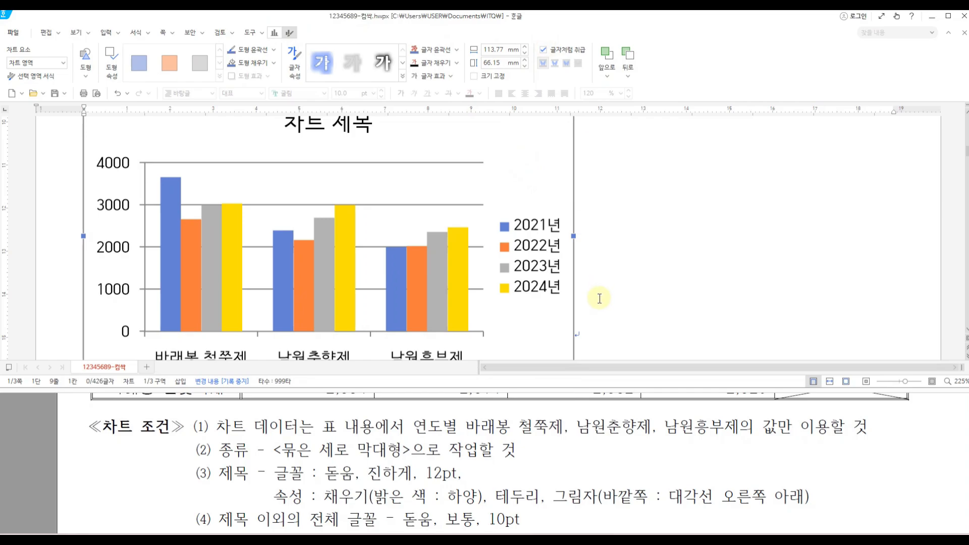
left_click_drag(573, 236, 860, 250)
scroll(873, 275, "up", 1)
scroll(872, 276, "down", 3)
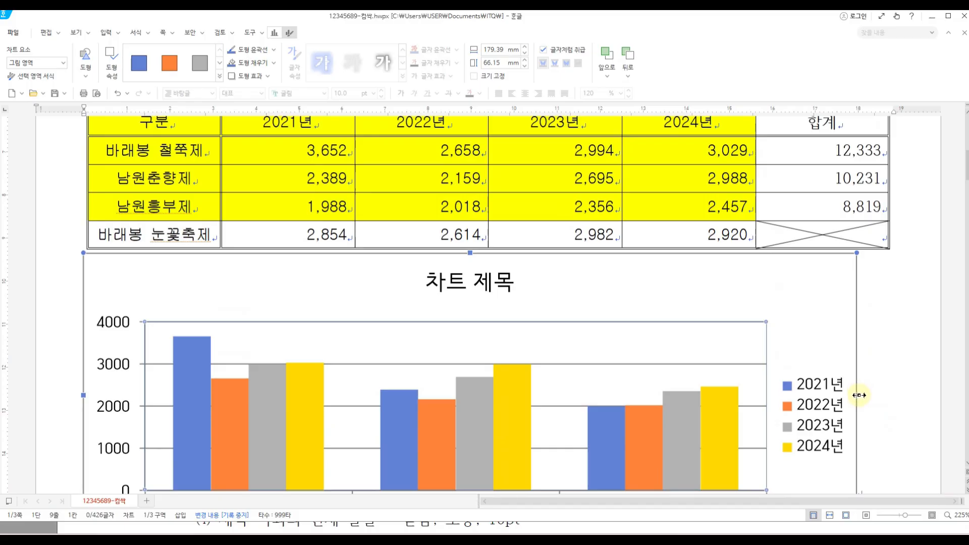
left_click_drag(859, 395, 889, 396)
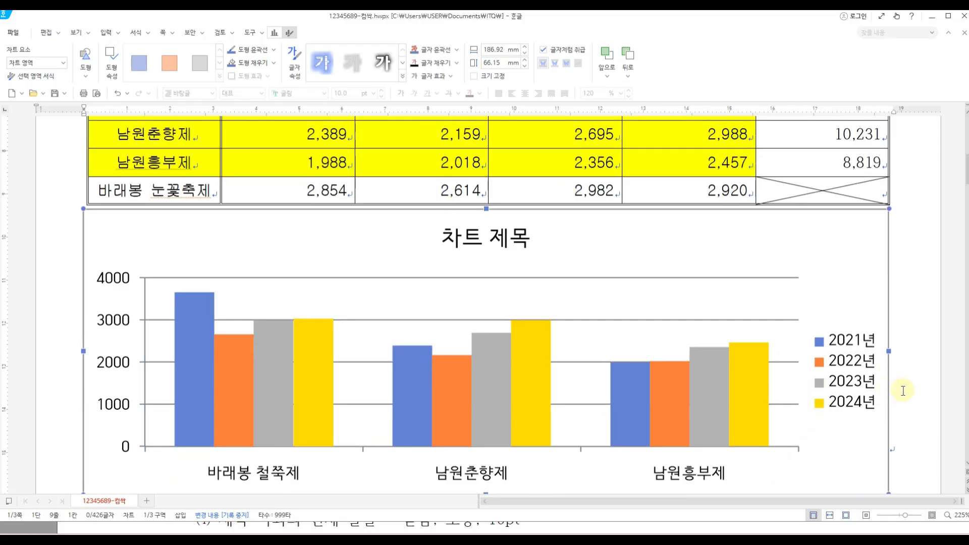
scroll(889, 382, "down", 2)
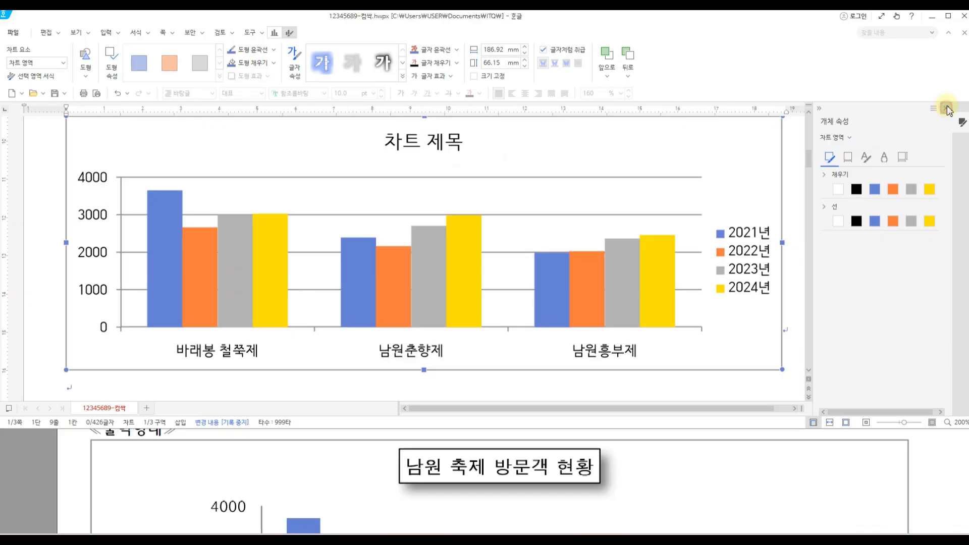
- Close the object properties pane and enter "남원 축제 방문객 현황" as the chart's title text
left_click(946, 105)
left_click(484, 148)
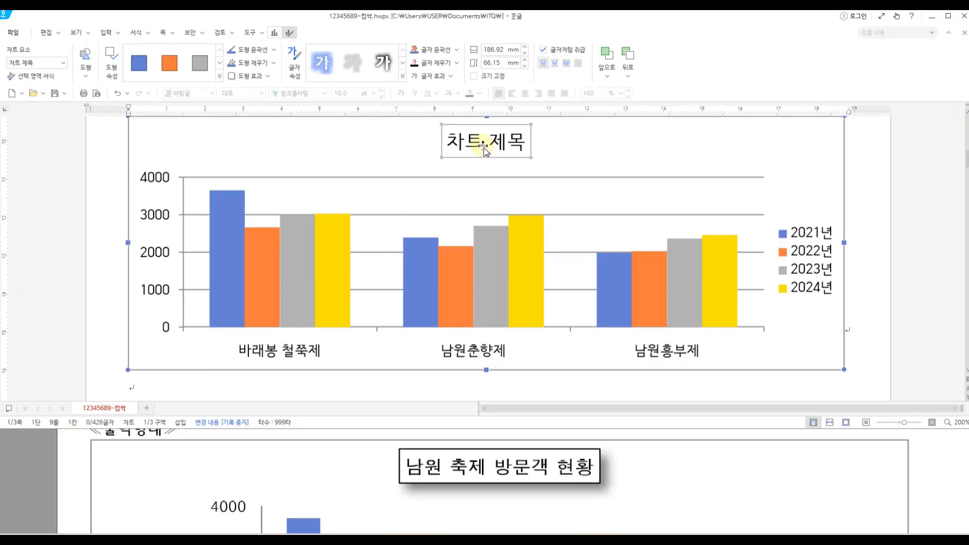
right_click(485, 147)
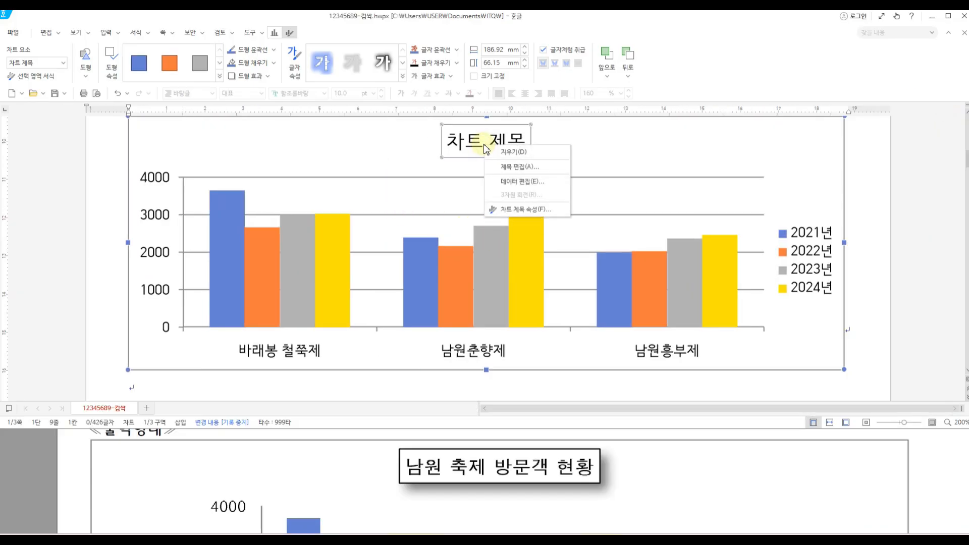
left_click(527, 167)
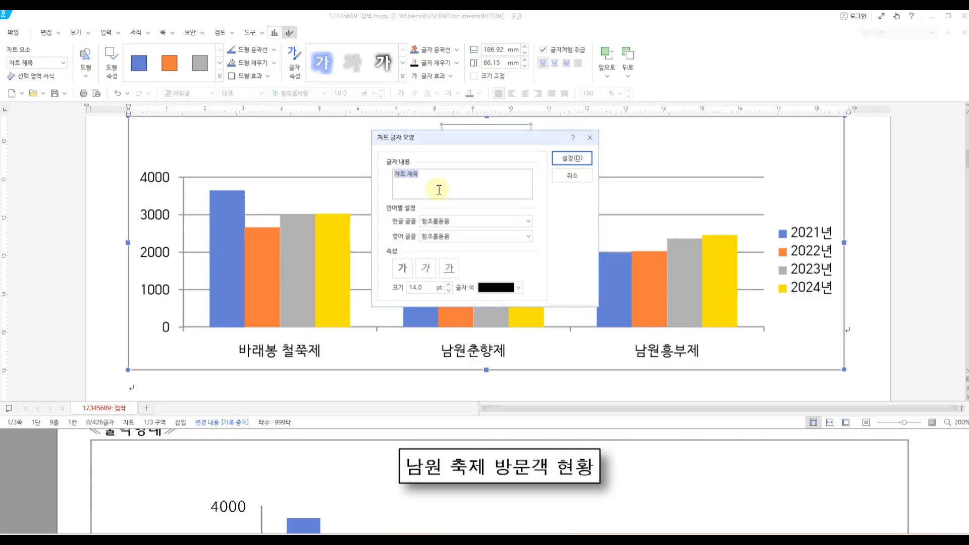
type("남원 축제 방문객 현황")
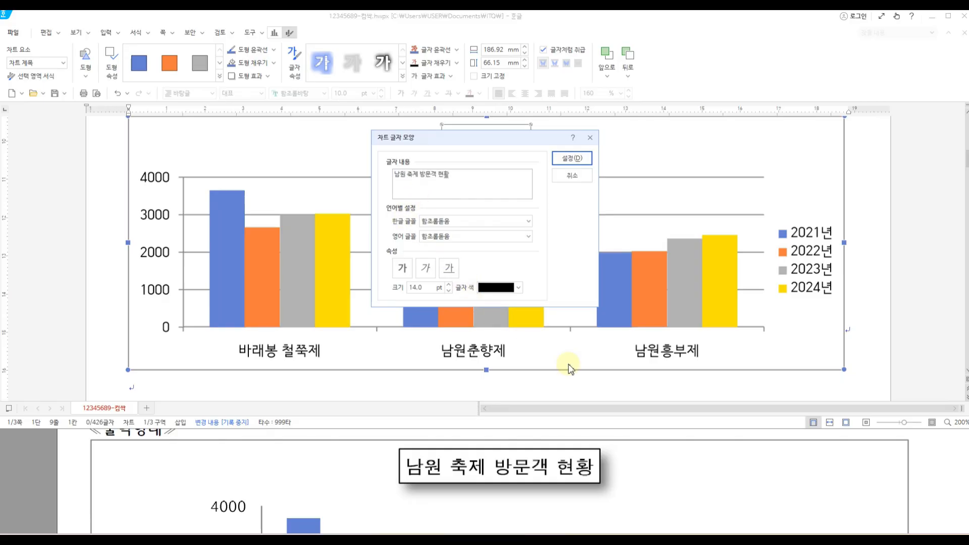
- Set both the Korean and English fonts of the chart title to 돋움, following the question sheet's chart conditions
left_click(721, 461)
scroll(722, 467, "up", 5)
scroll(723, 473, "up", 1)
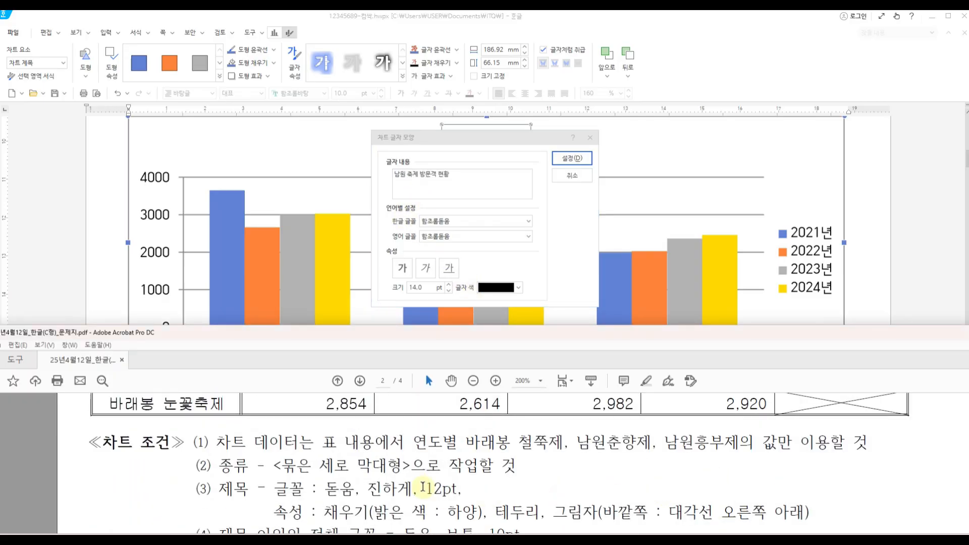
left_click_drag(270, 478, 479, 504)
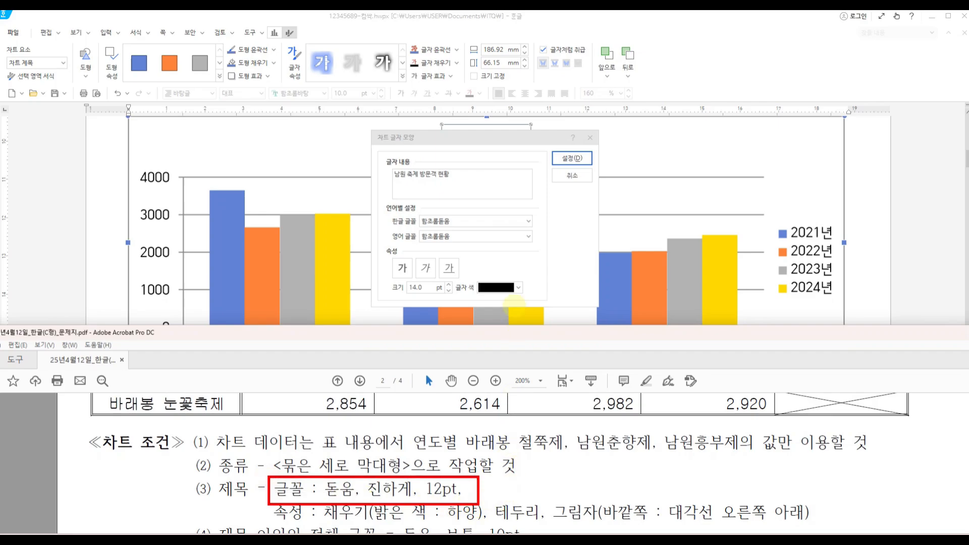
left_click(528, 221)
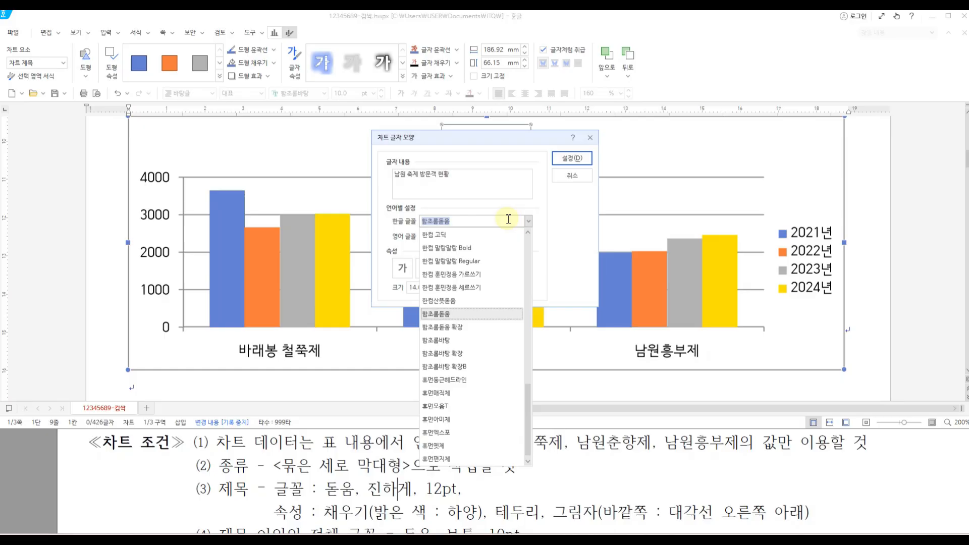
type("돋움")
left_click(458, 274)
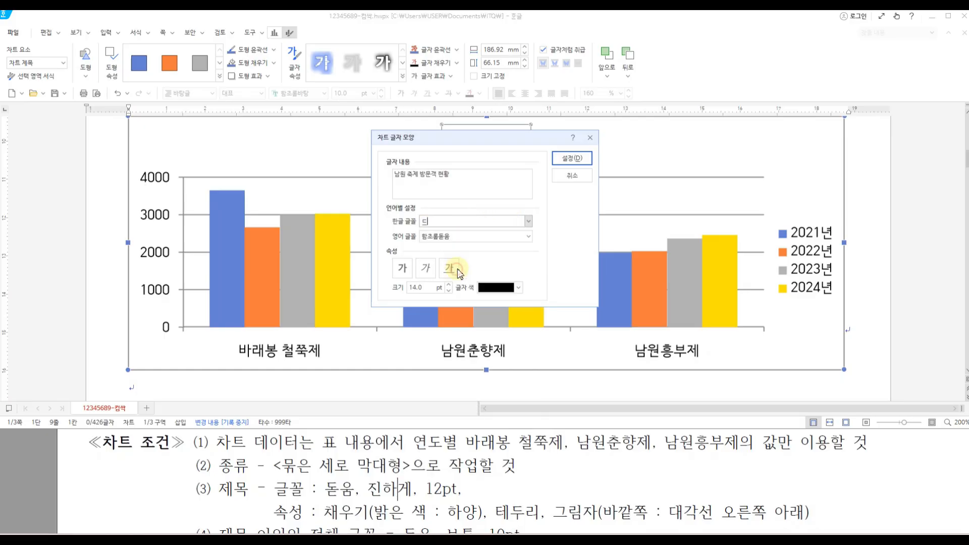
left_click(529, 237)
type("ㄷ")
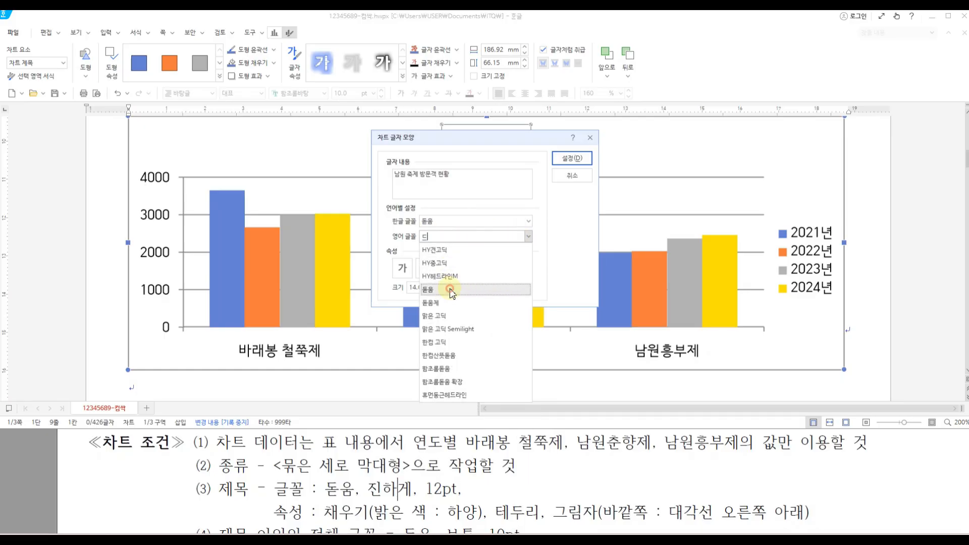
left_click(450, 290)
- Make the chart title bold at 12 pt and apply the character settings
left_click(410, 275)
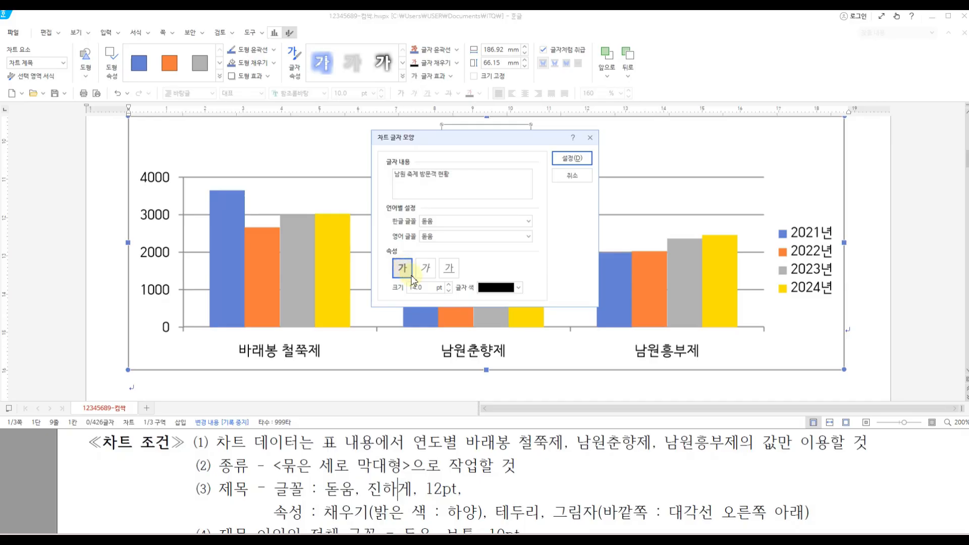
left_click(448, 290)
left_click(448, 291)
left_click(567, 157)
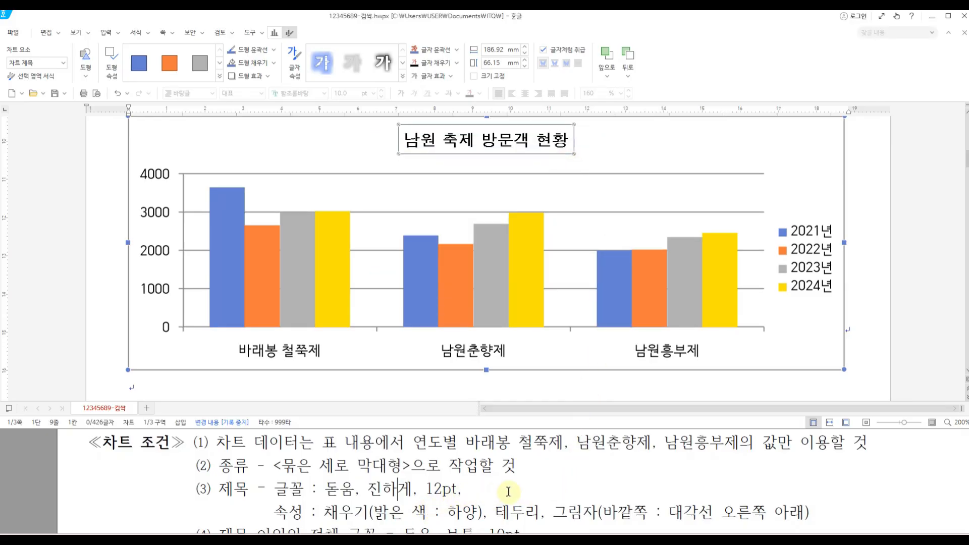
- Fill the chart title box with white and give it a black outline, as the chart conditions require
scroll(508, 492, "down", 3)
left_click(449, 487)
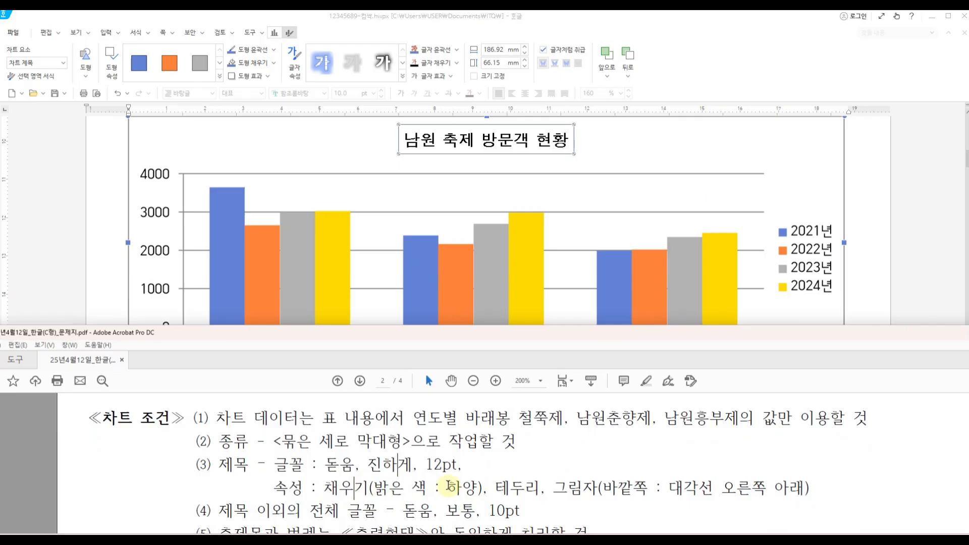
mouse_move(323, 475)
left_mouse_down()
mouse_move(483, 502)
mouse_move(826, 502)
left_mouse_up()
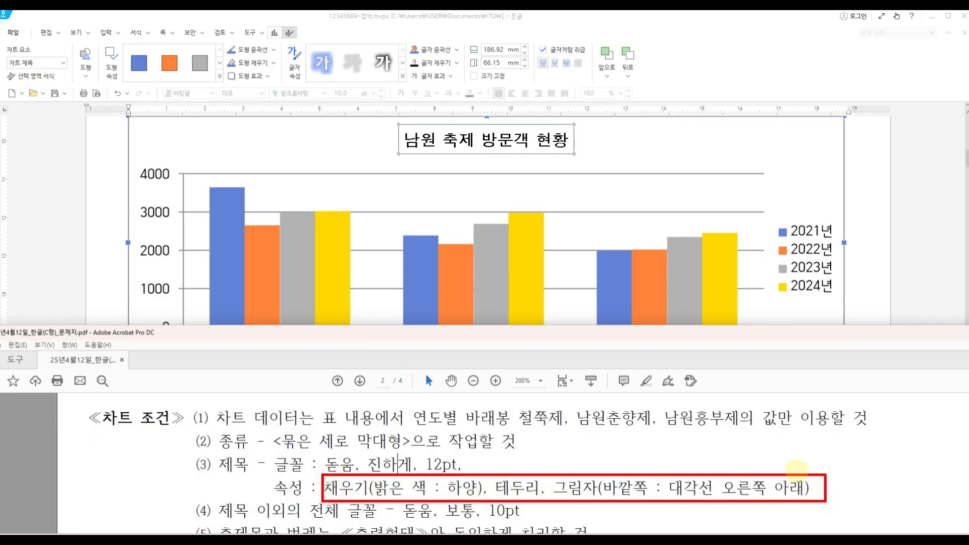
left_click(575, 137)
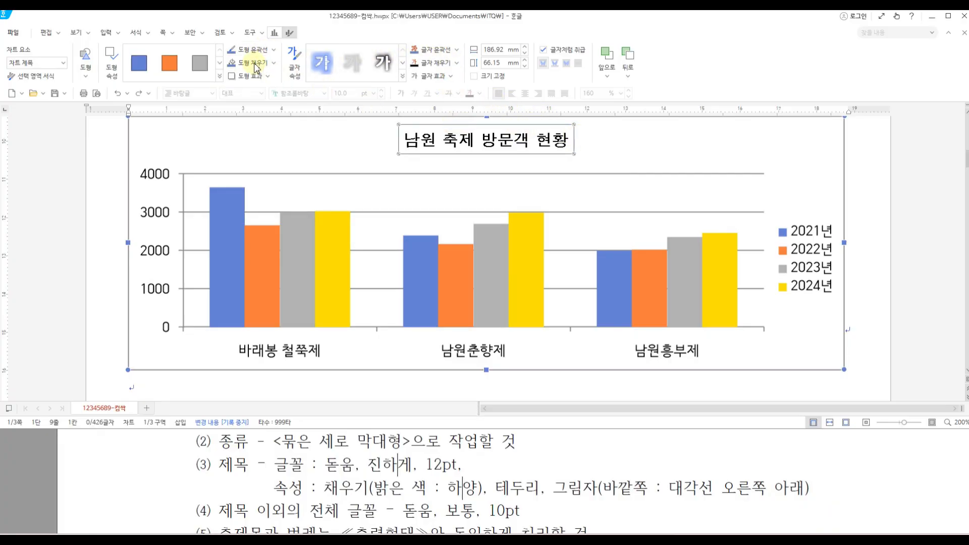
left_click(274, 63)
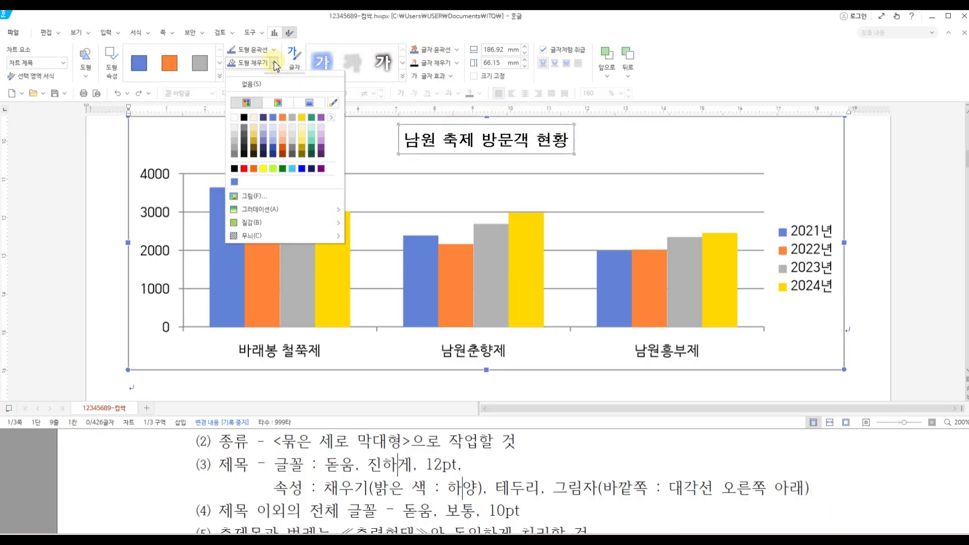
left_click(236, 118)
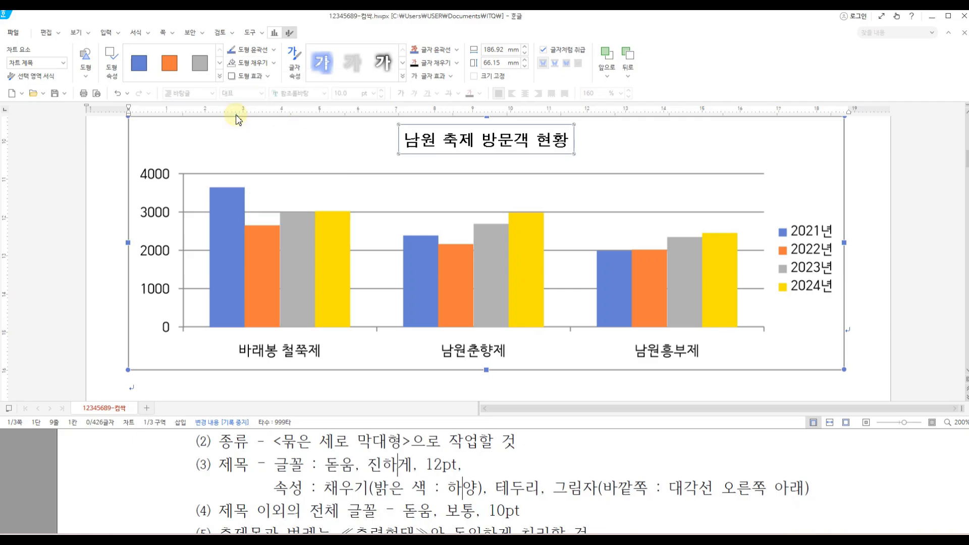
left_click(273, 49)
left_click(244, 104)
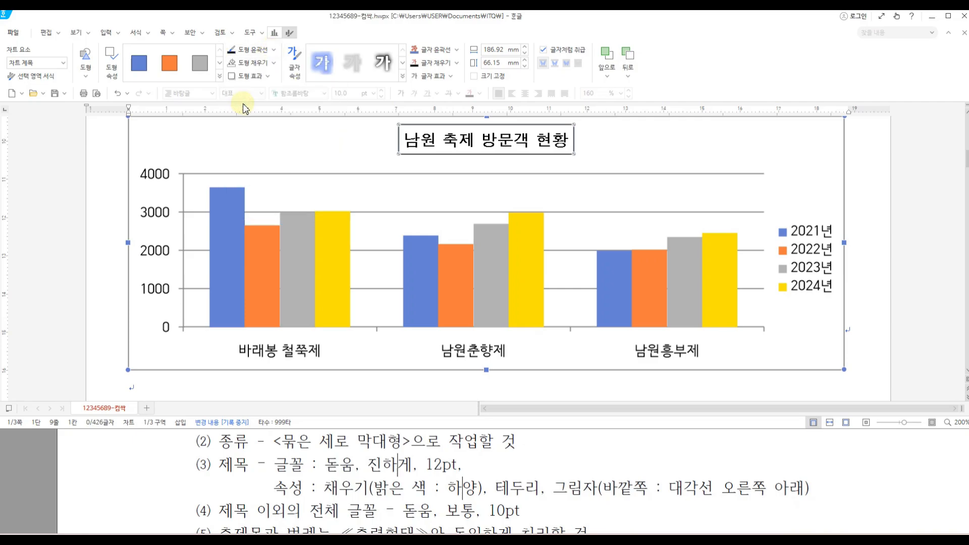
- Give the chart title box an outer shadow cast diagonally to the lower right
left_click(268, 75)
mouse_move(291, 97)
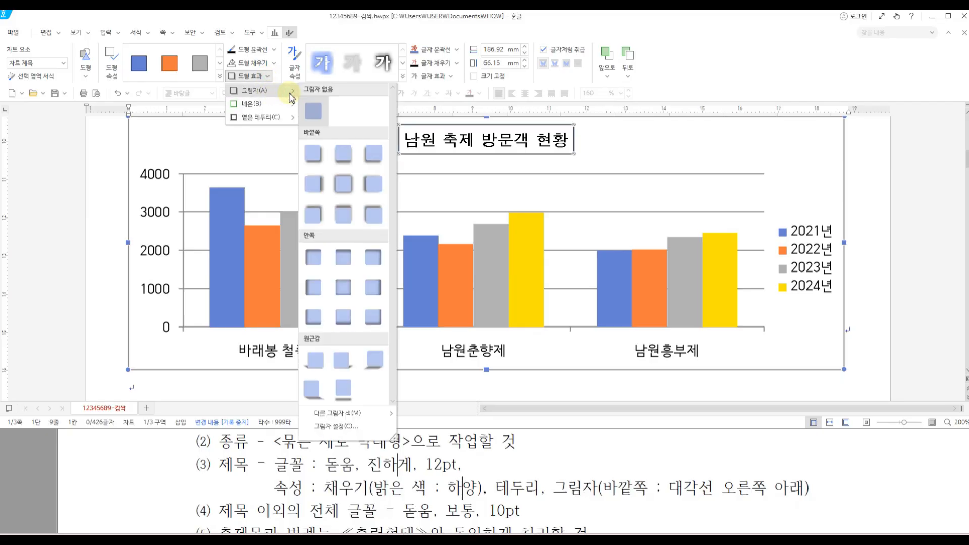
left_click(313, 157)
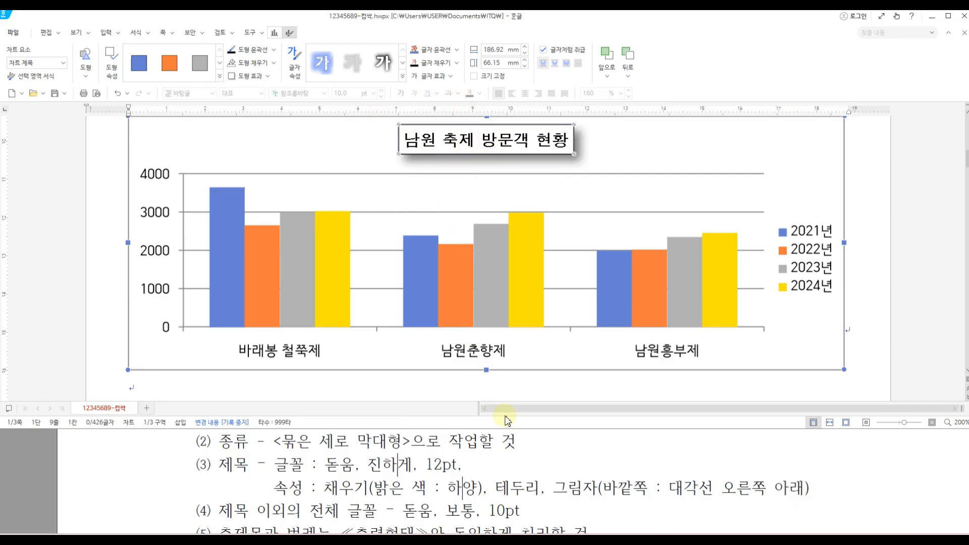
- Check the question sheet's font condition for chart text other than the title against the axes and legend
left_click(492, 482)
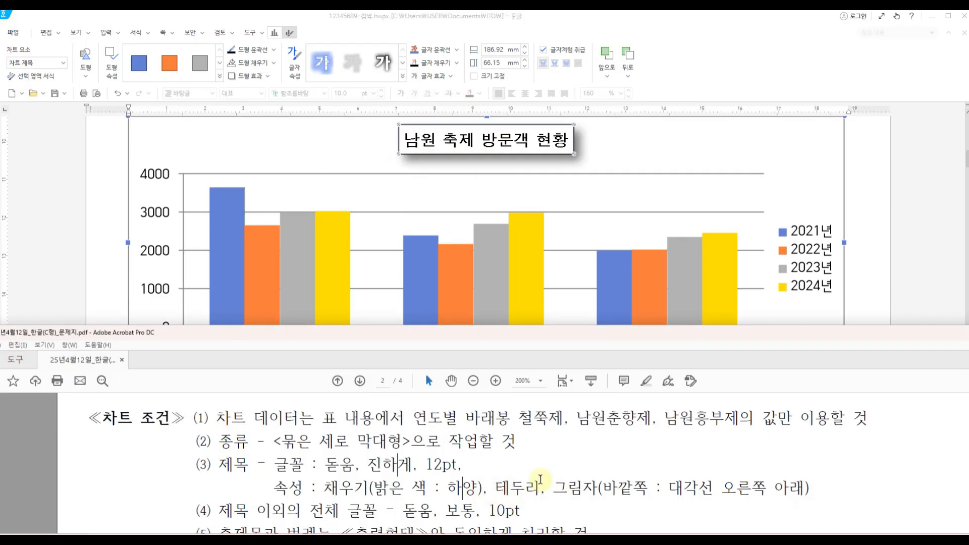
scroll(470, 477, "down", 3)
left_click_drag(400, 431, 524, 457)
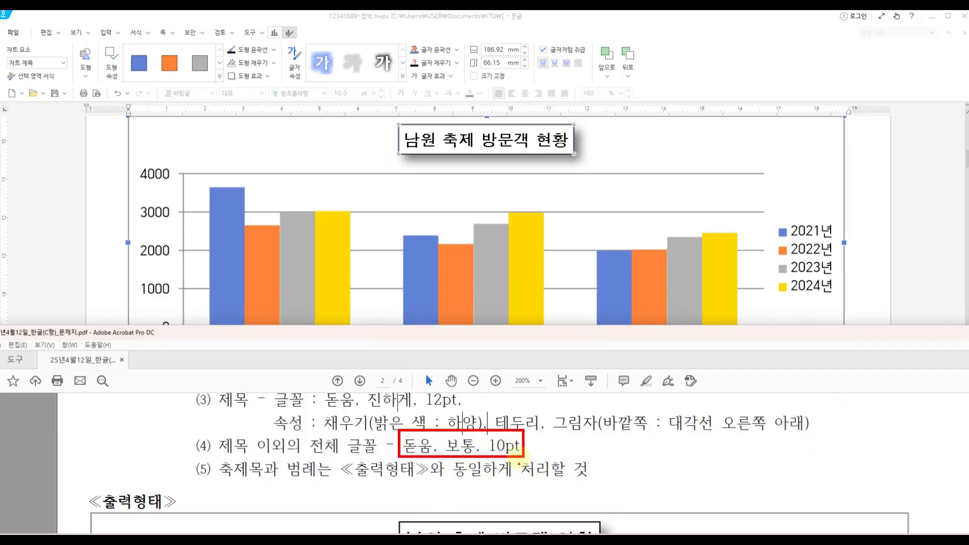
left_click(521, 255)
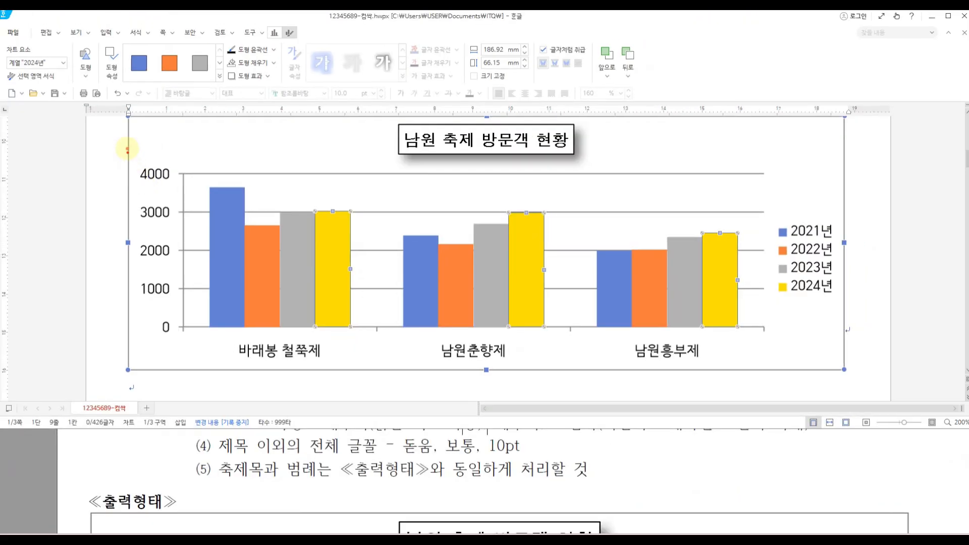
left_click_drag(127, 149, 181, 359)
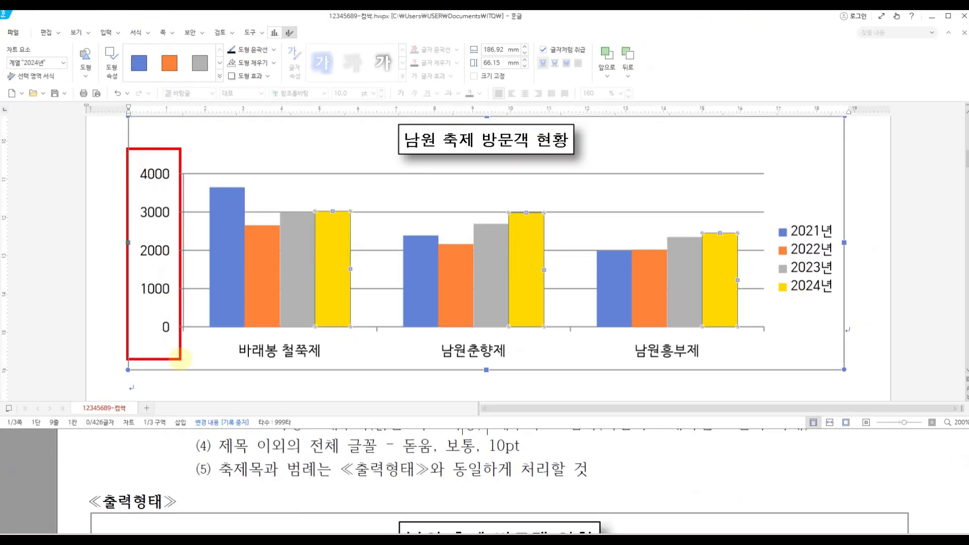
left_click_drag(220, 329, 706, 399)
left_click_drag(765, 189, 846, 343)
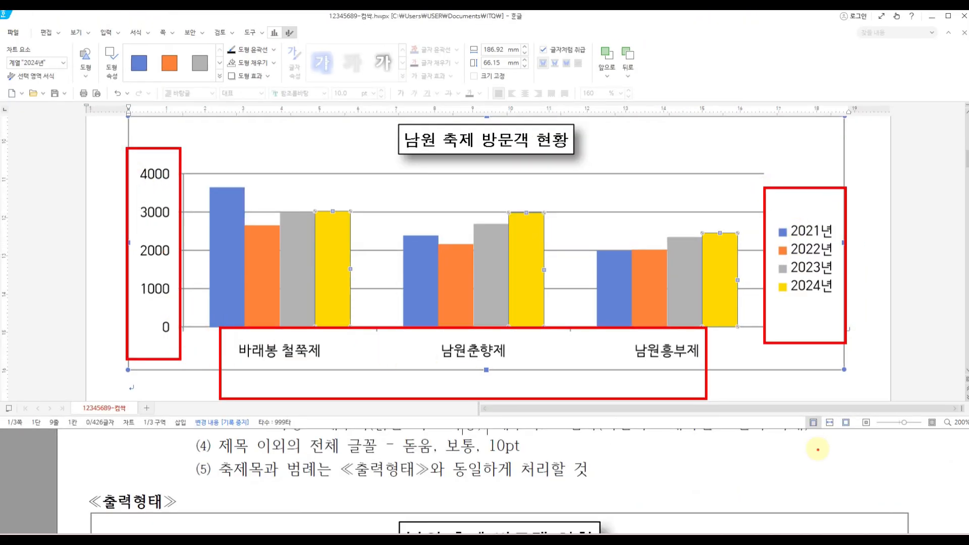
left_click_drag(393, 437, 530, 459)
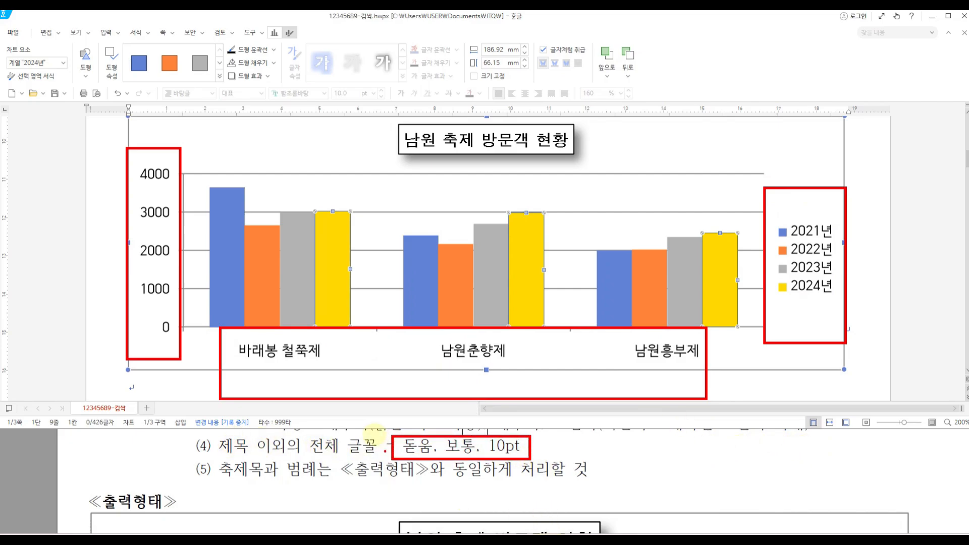
key("Escape")
scroll(465, 441, "down", 1)
scroll(465, 441, "up", 1)
- Set the value axis labels' Korean and English fonts to 돋움, keeping the 10 pt size
left_click(158, 224)
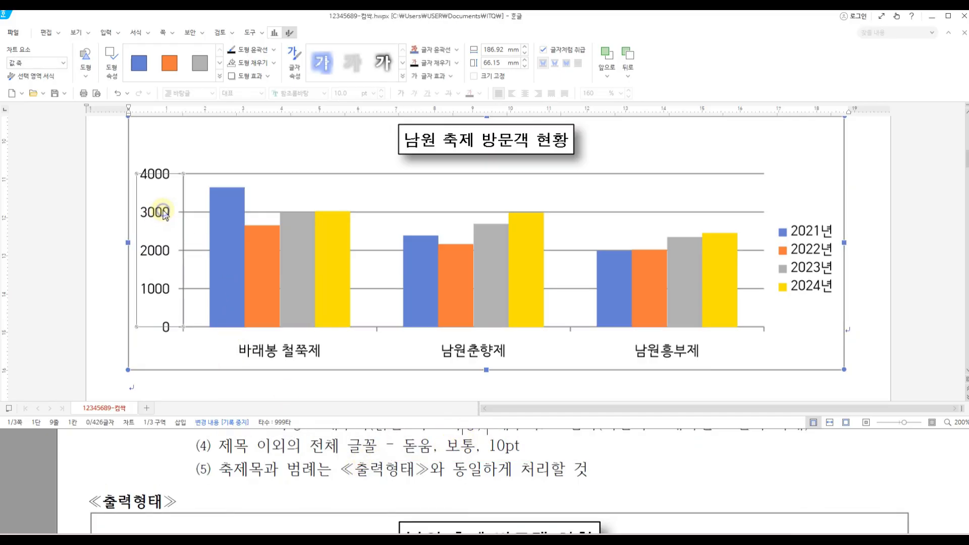
right_click(163, 211)
left_click(198, 233)
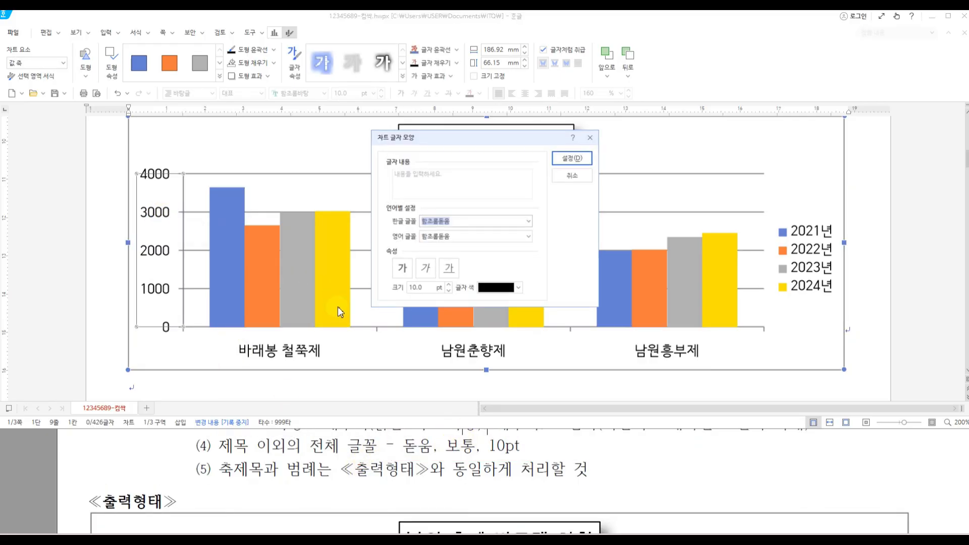
left_click(528, 222)
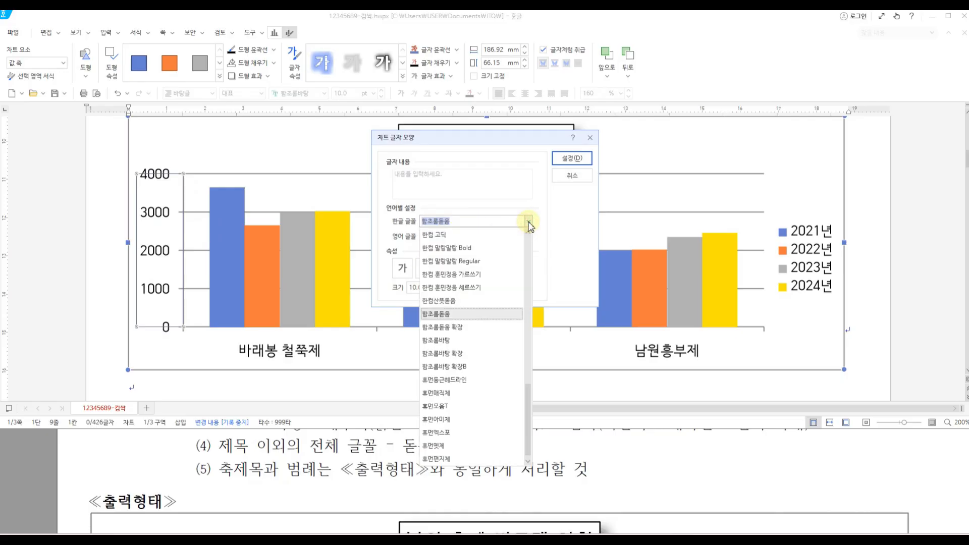
type("돋움")
key("Return")
left_click(529, 236)
type("돋움")
left_click(439, 292)
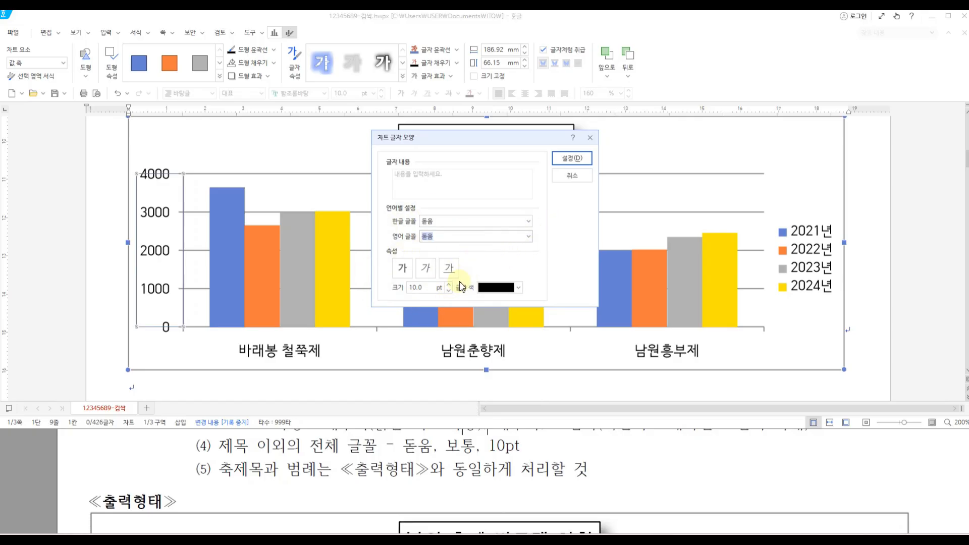
left_click(569, 158)
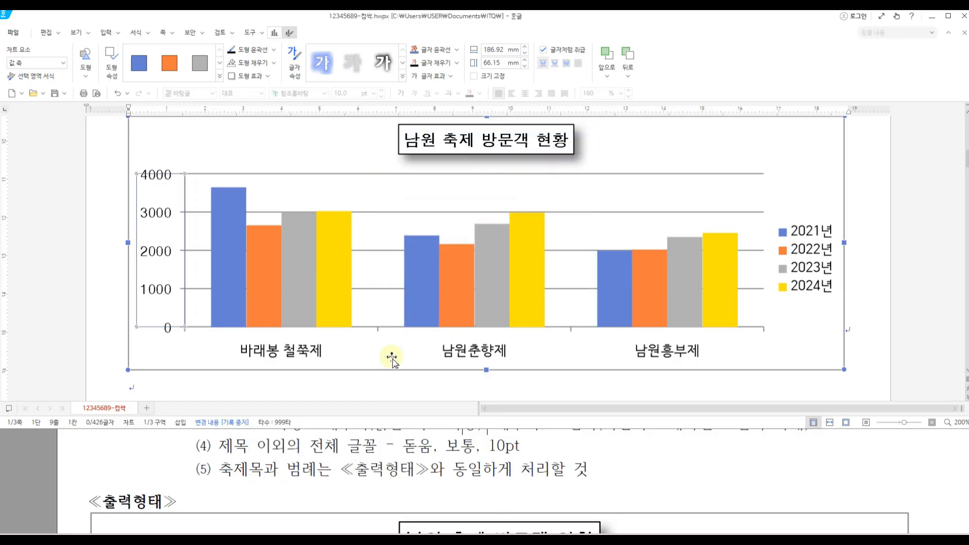
- Set the category axis labels' Korean and English fonts to 돋움 and apply the settings
left_click(315, 353)
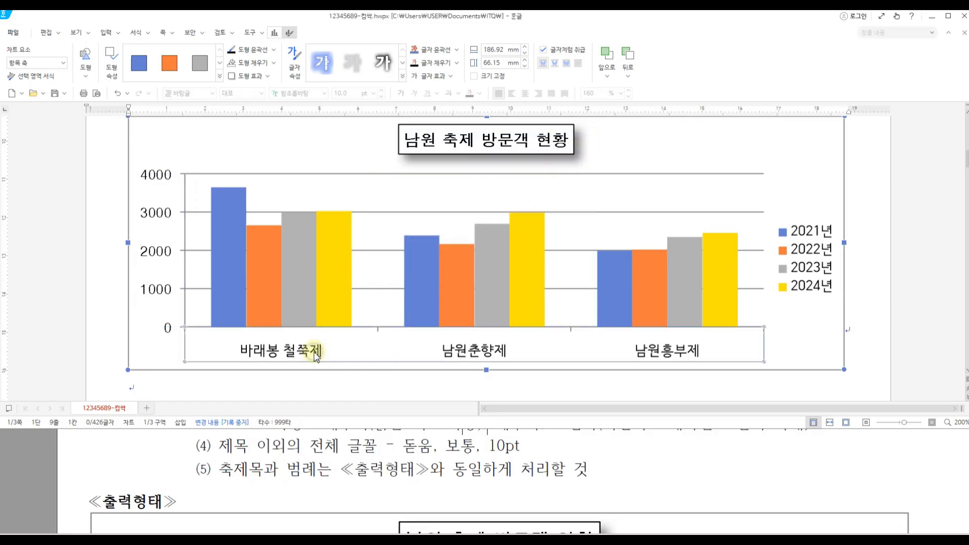
right_click(315, 353)
left_click(355, 374)
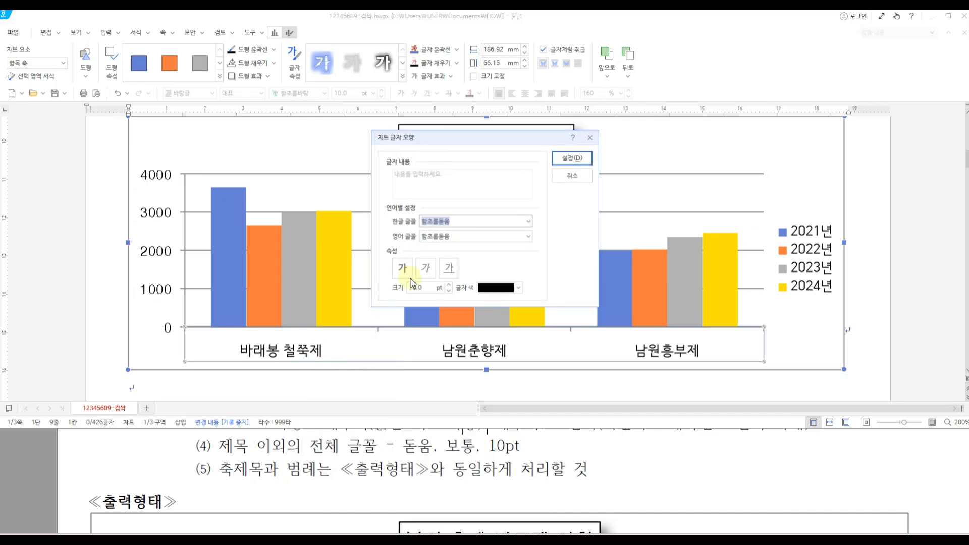
left_click(528, 221)
type("돋움")
key("Return")
left_click(534, 238)
type("돋움")
key("Return")
left_click(567, 160)
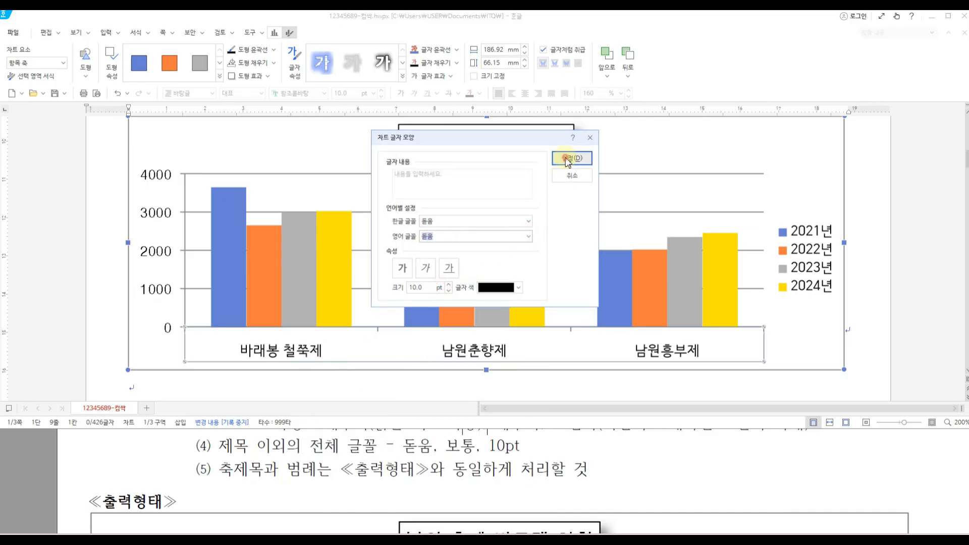
- Set the legend text's Korean and English fonts to 돋움 and apply the settings
right_click(803, 245)
left_click(813, 269)
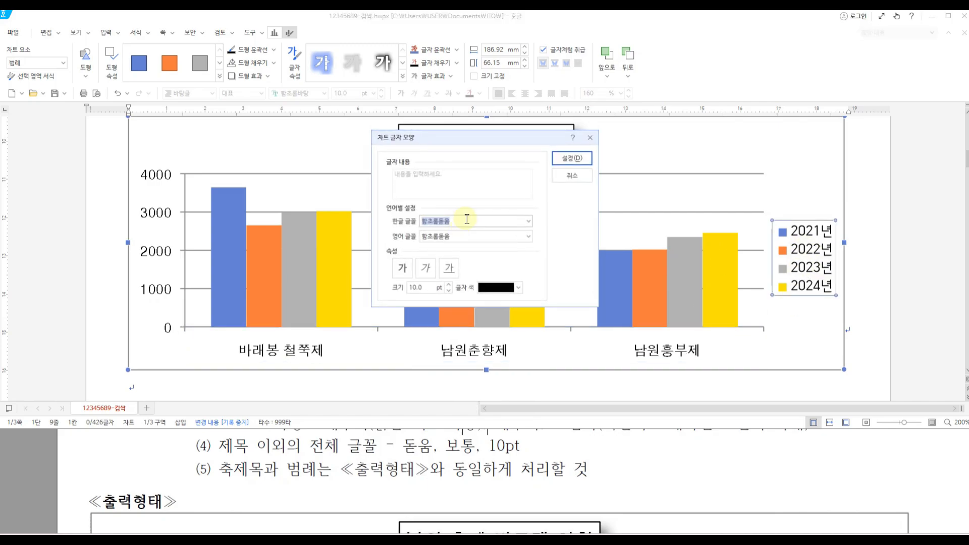
left_click(527, 222)
type("ㄷ")
left_click(451, 276)
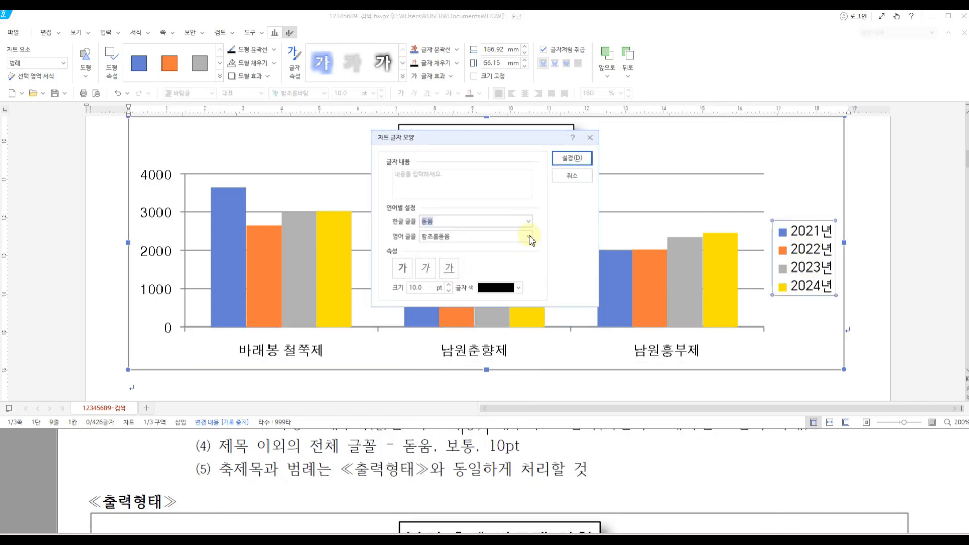
left_click(528, 236)
type("ㄷ")
left_click(456, 291)
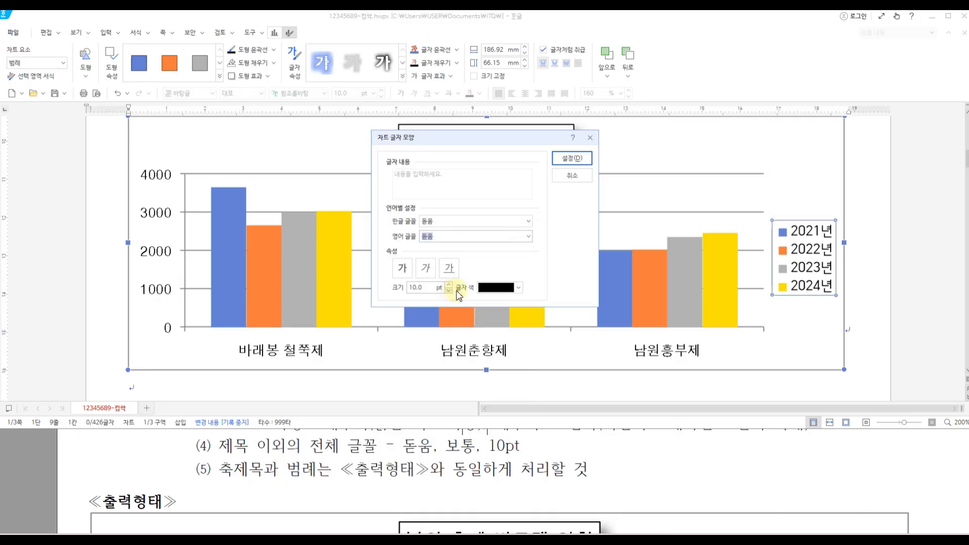
left_click(572, 158)
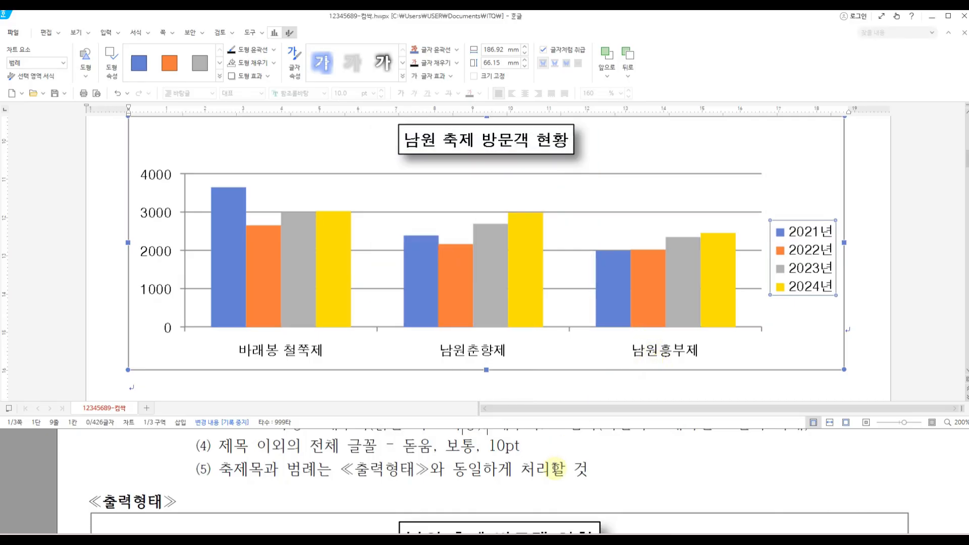
- Examine the question sheet's required chart output, comparing its axis title (단위 : 백 명) and legend with the chart in the document
left_click(613, 469)
scroll(642, 459, "down", 2)
scroll(641, 459, "down", 5)
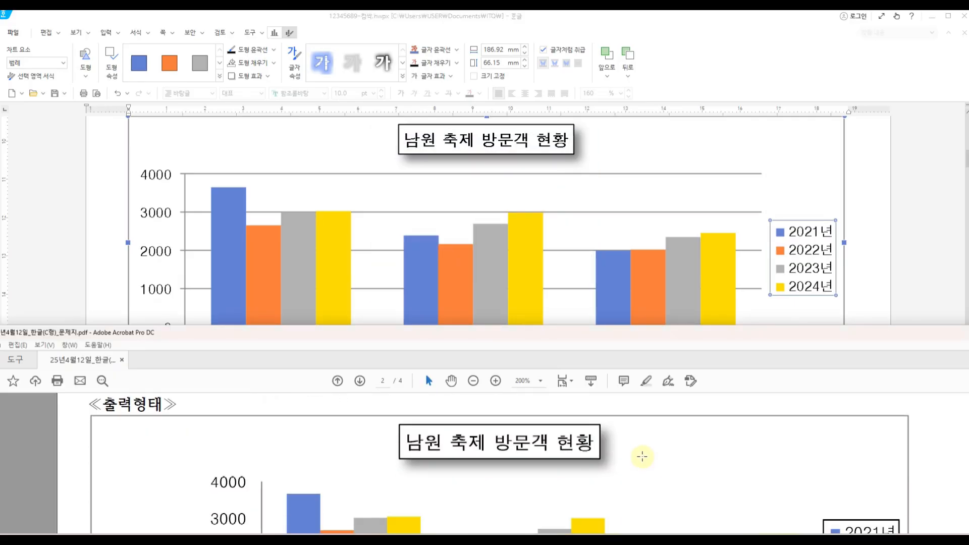
scroll(710, 477, "up", 3)
scroll(710, 475, "down", 4)
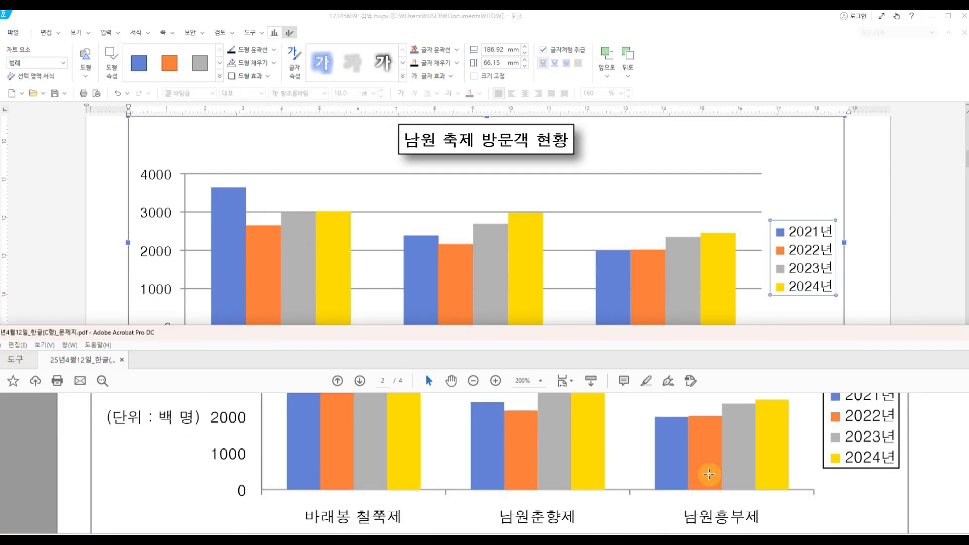
scroll(710, 475, "up", 2)
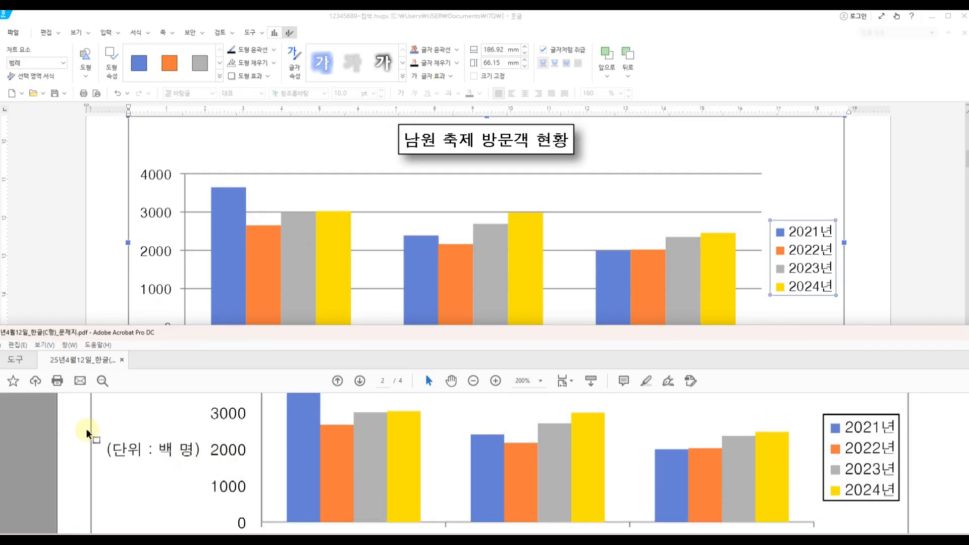
left_click_drag(82, 431, 200, 462)
left_click_drag(87, 220, 167, 281)
key("Escape")
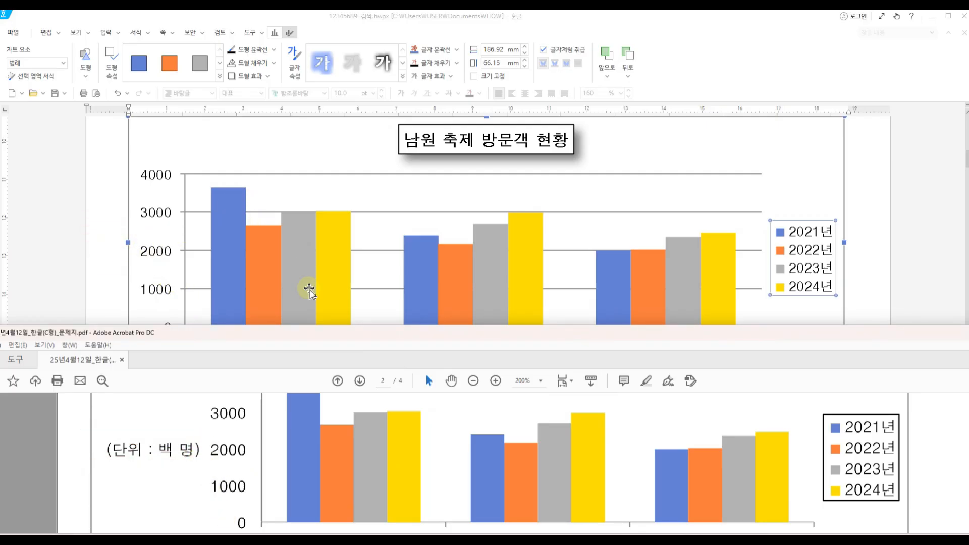
left_click(161, 212)
key("ctrl+2")
left_click_drag(100, 430, 203, 472)
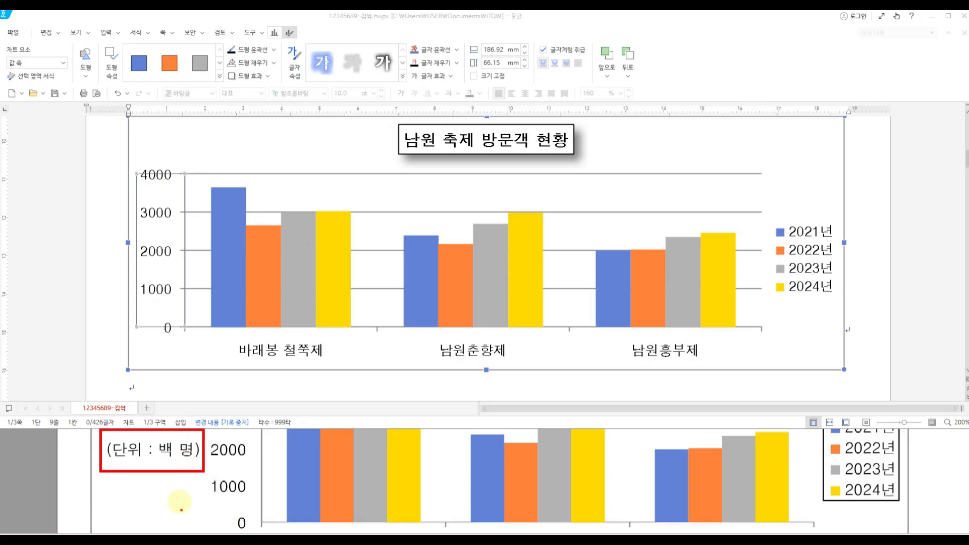
key("Escape")
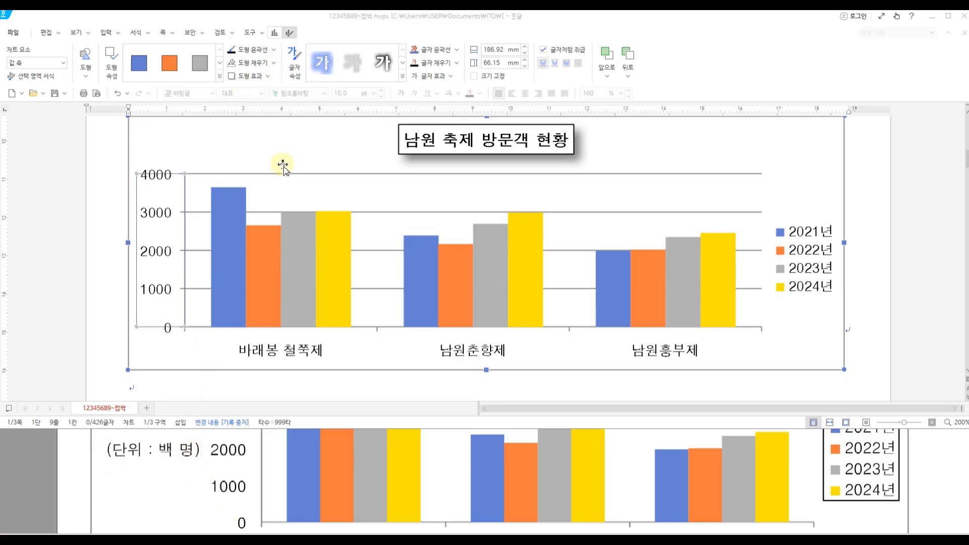
- Review the chart's axis title options 기본 가로 and 기본 세로 against its value and category axes
left_click(305, 152)
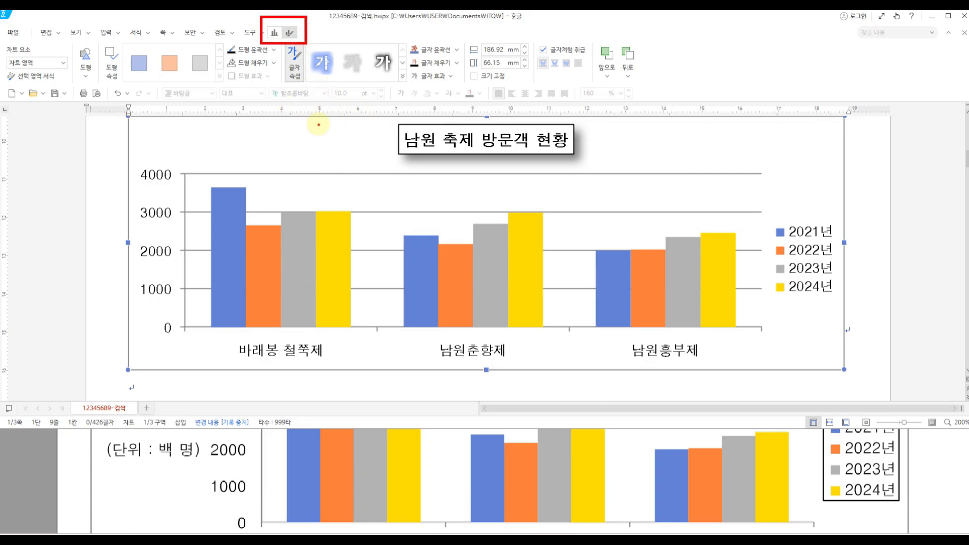
left_click(274, 32)
left_click(73, 81)
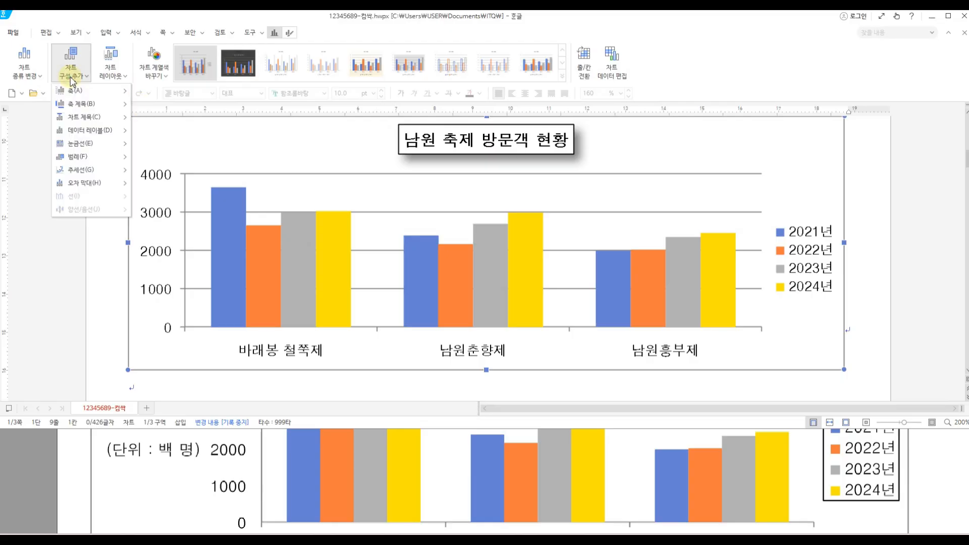
mouse_move(79, 107)
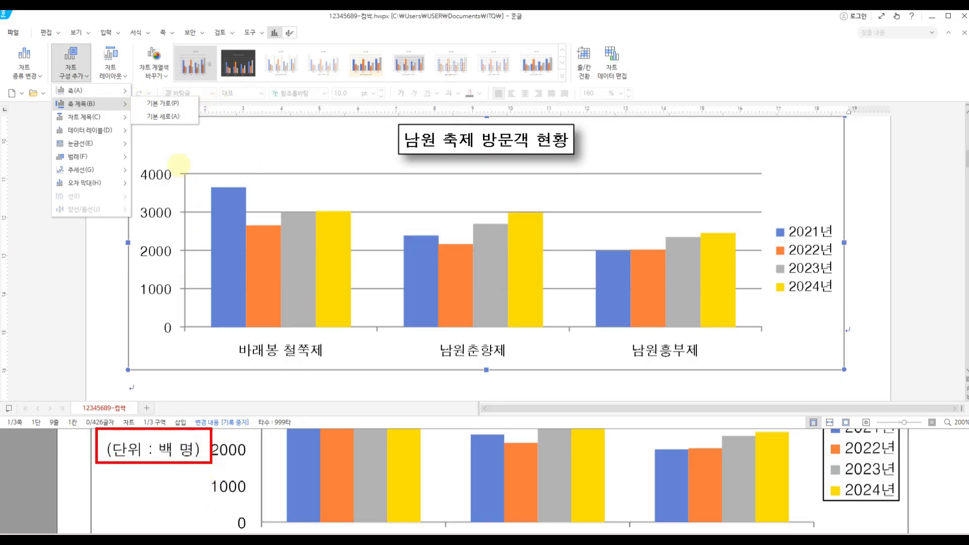
left_click_drag(142, 91, 191, 111)
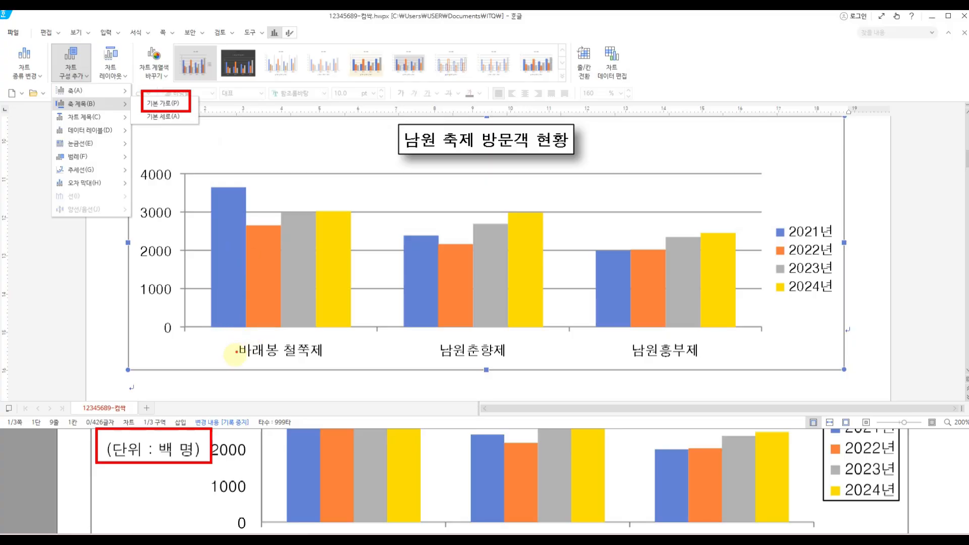
key("Escape")
left_click_drag(126, 148, 186, 339)
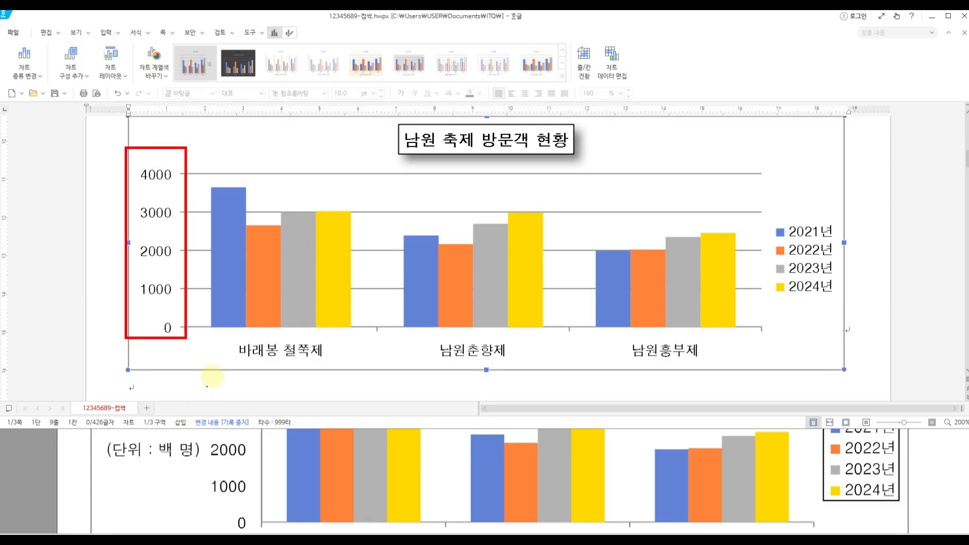
key("e")
mouse_move(211, 329)
left_mouse_down()
mouse_move(603, 367)
mouse_move(745, 368)
left_mouse_up()
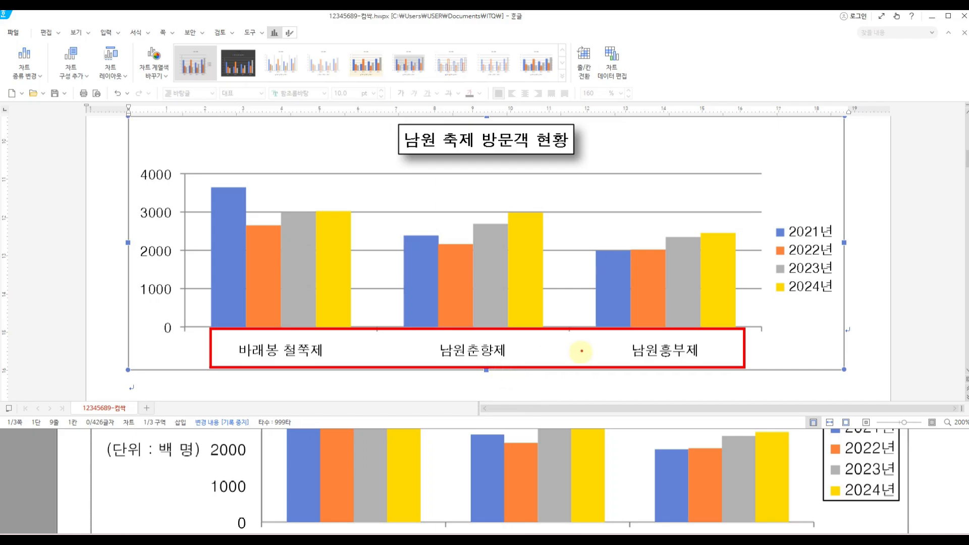
key("Escape")
- Add a 기본 세로 axis title to the chart's value axis and select it
left_click(157, 177)
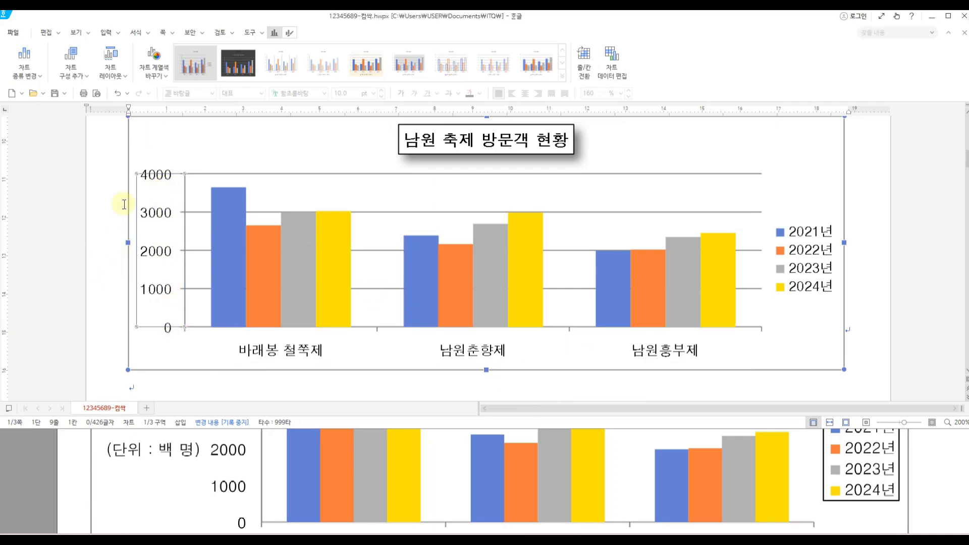
left_click(73, 68)
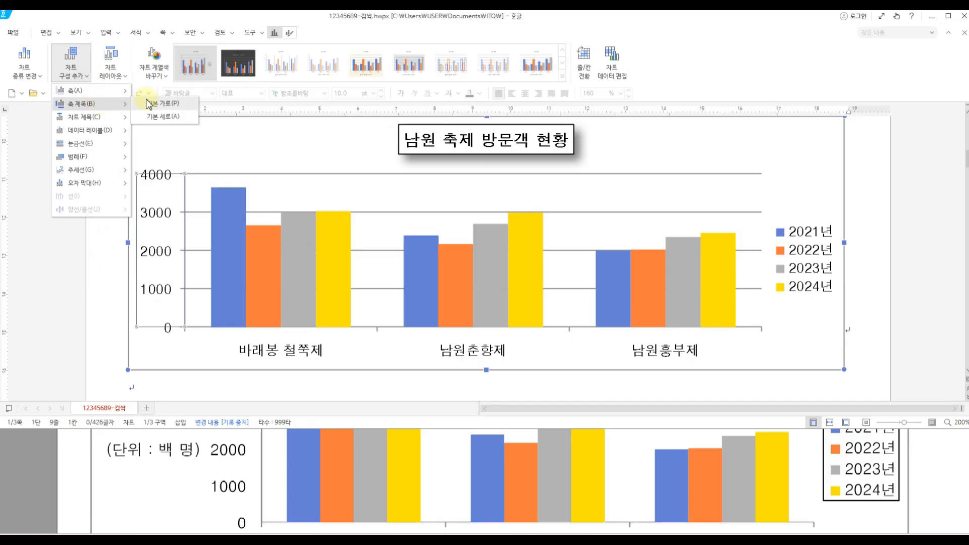
left_click(166, 117)
left_click(149, 251)
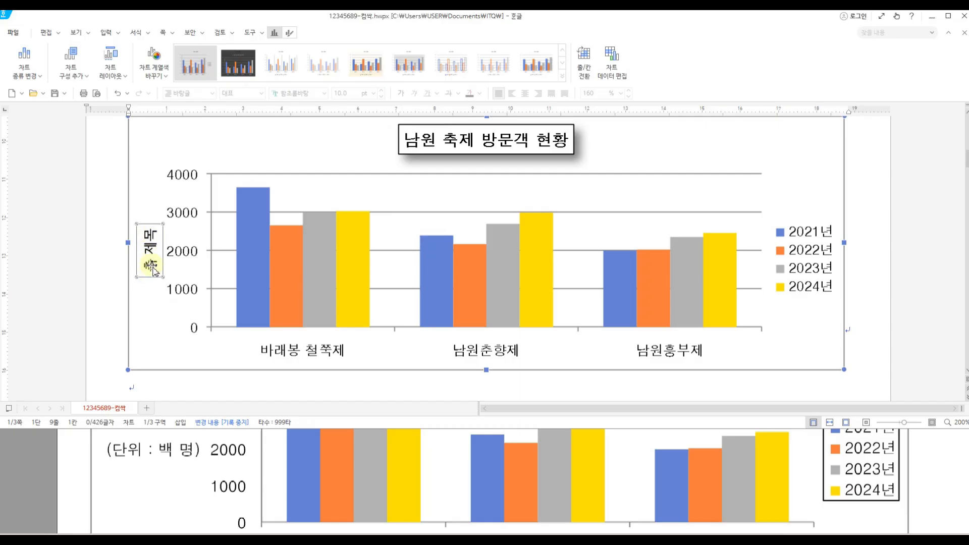
- Set the value axis title's text direction to 가로 and close its object properties
double_click(150, 249)
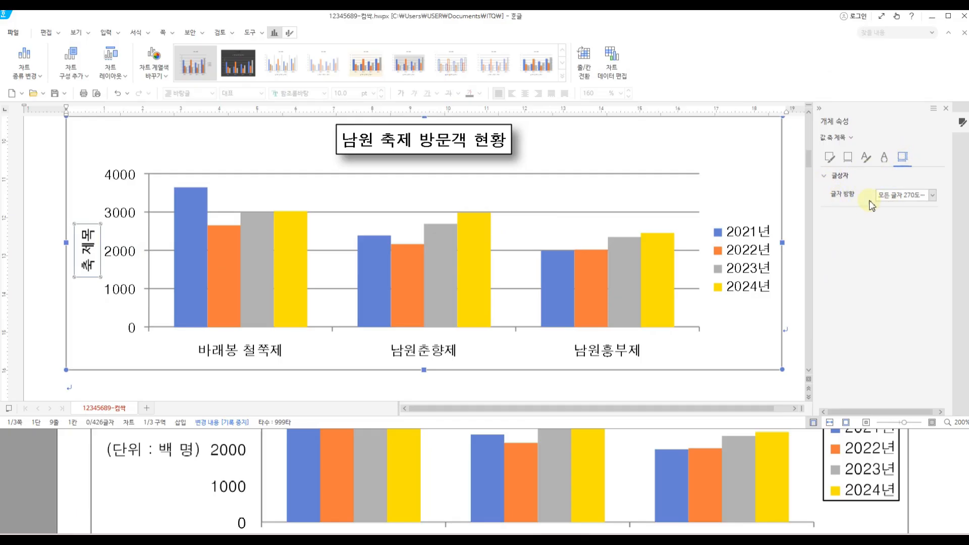
left_click(932, 195)
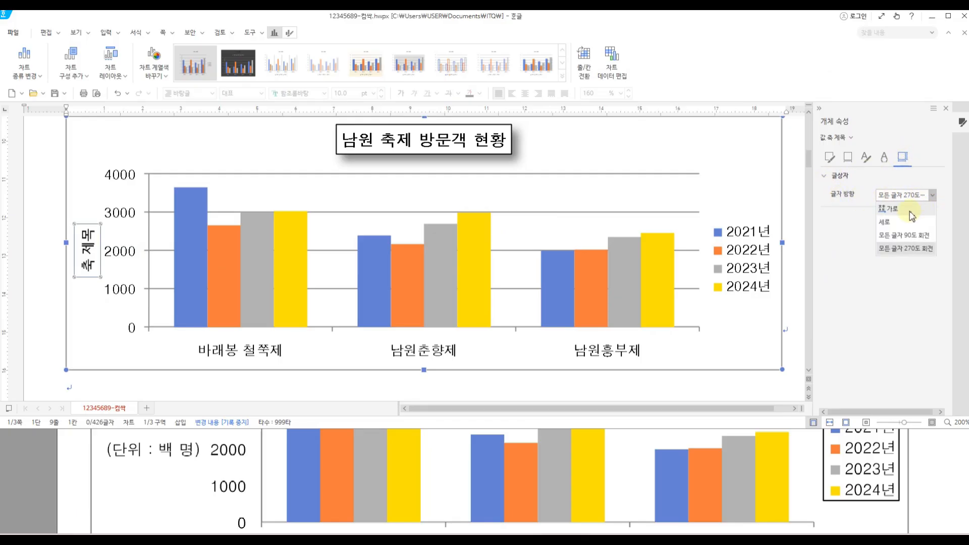
left_click(916, 208)
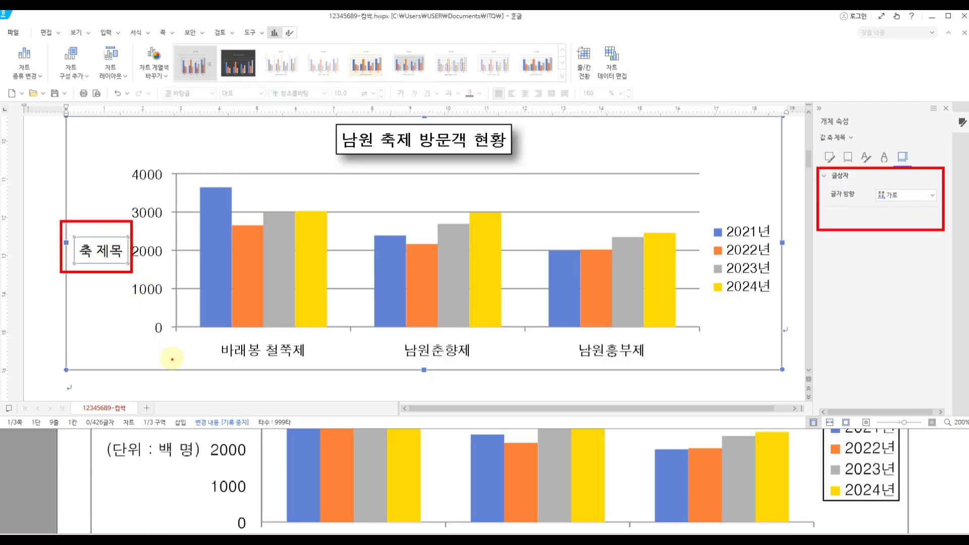
left_click(946, 108)
- Replace the value axis title's text with "(단위 : 백 명)"
right_click(175, 250)
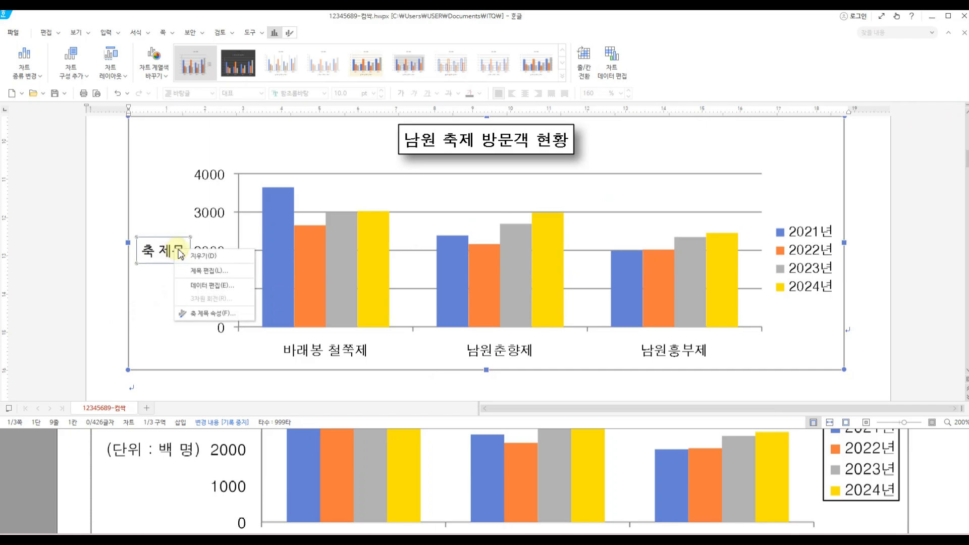
left_click(207, 273)
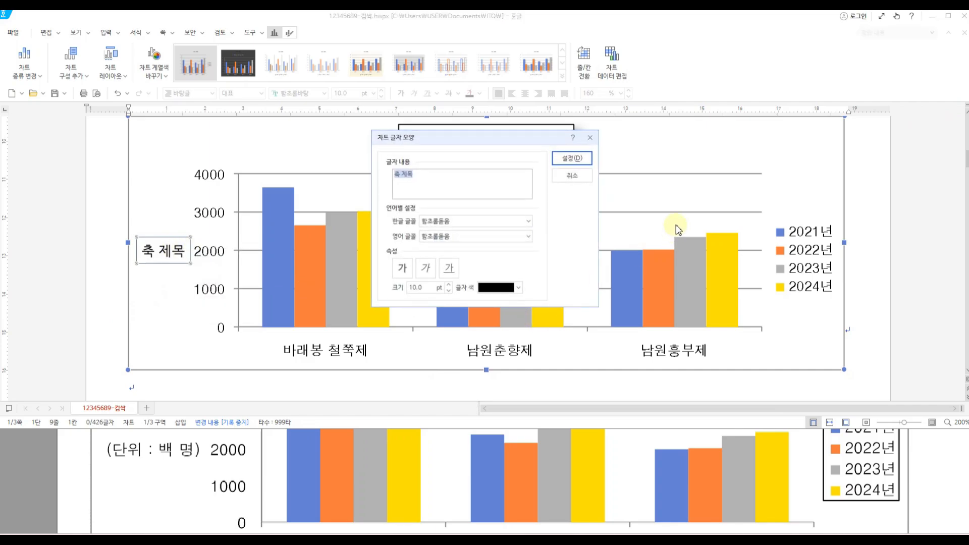
type("(단위 : 백 명")
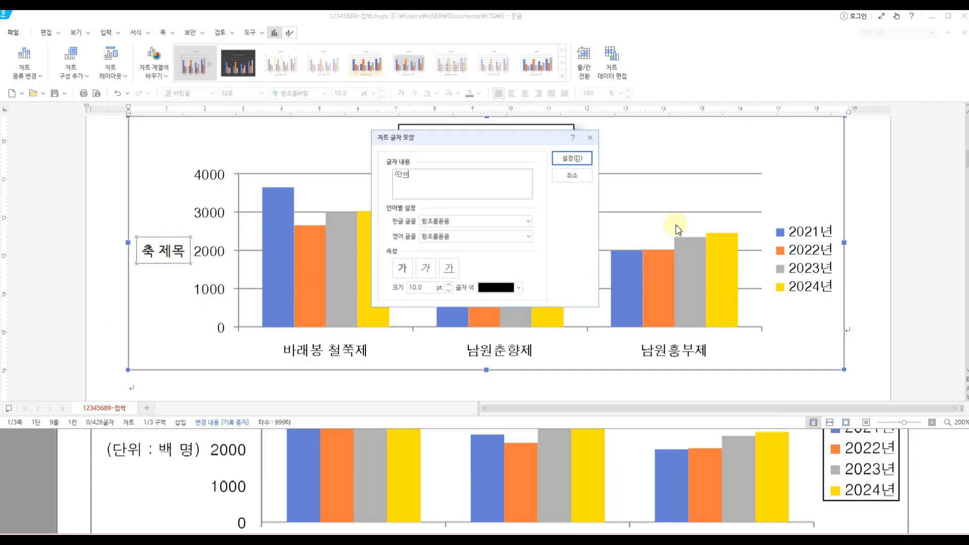
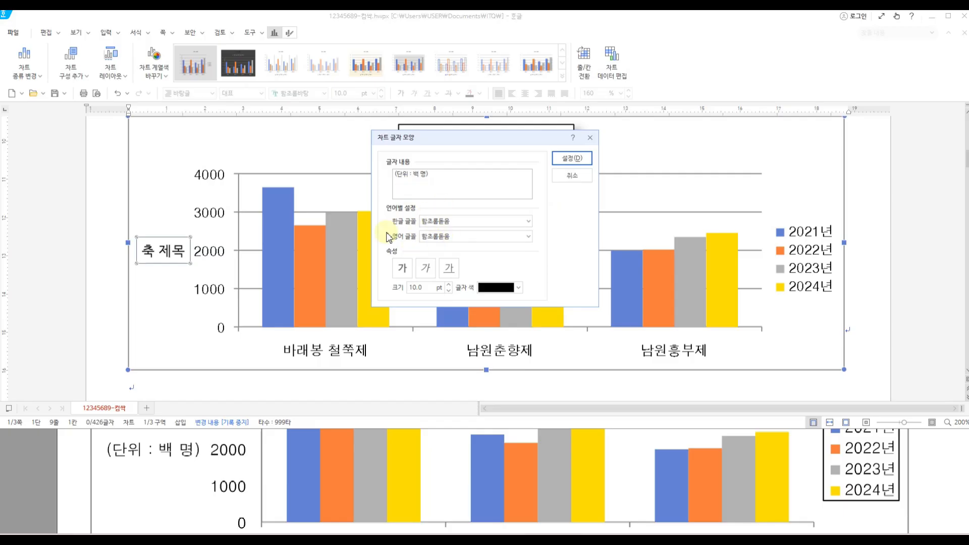
- Check the required chart font, set the value axis title's Korean and English fonts to 돋움, and apply the settings
scroll(227, 485, "up", 5)
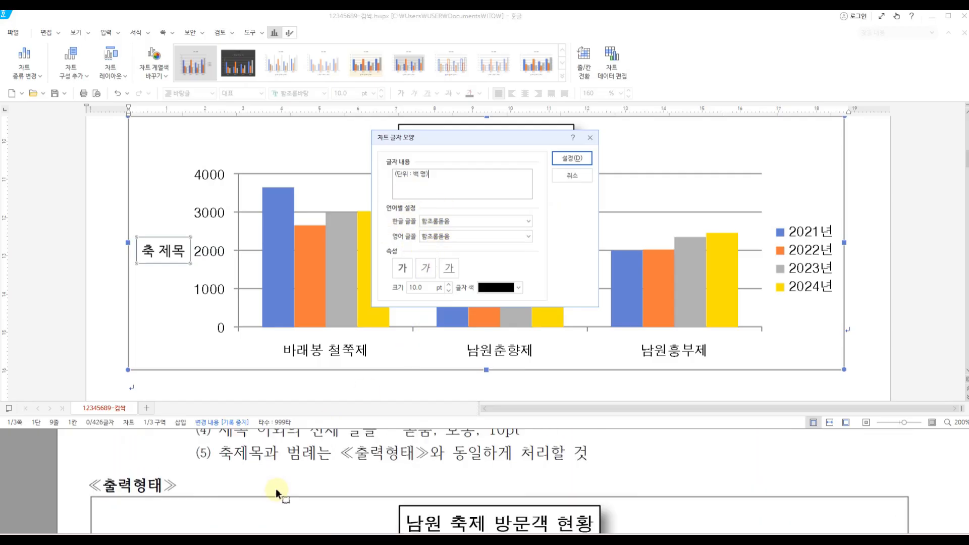
scroll(270, 490, "up", 2)
left_click_drag(392, 456, 538, 479)
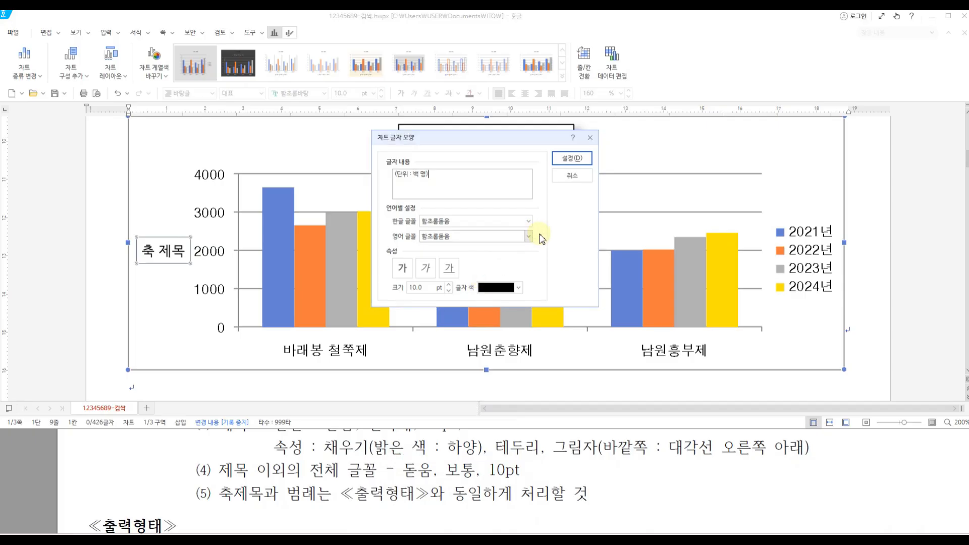
left_click(528, 223)
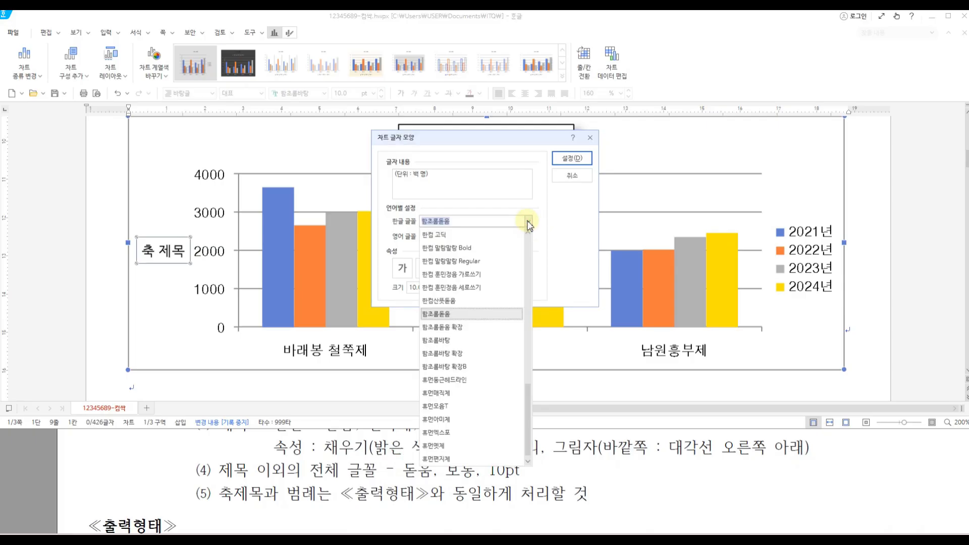
type("ㄷ")
left_click(458, 275)
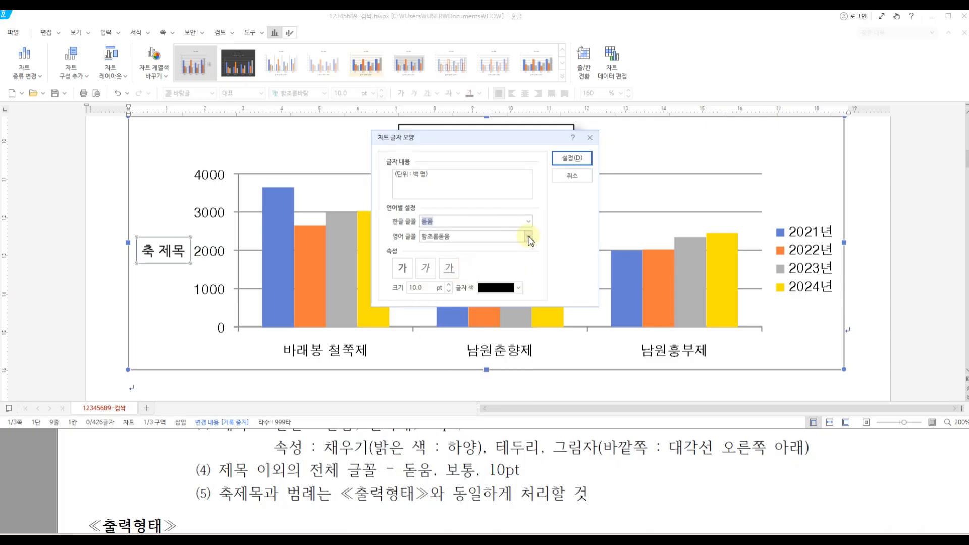
left_click(529, 236)
type("ㄷ")
left_click(449, 301)
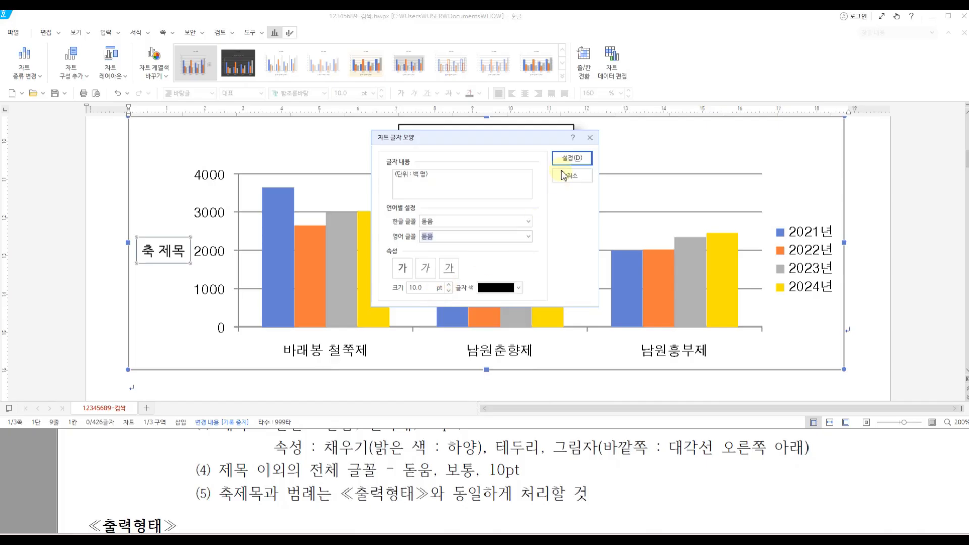
left_click(566, 160)
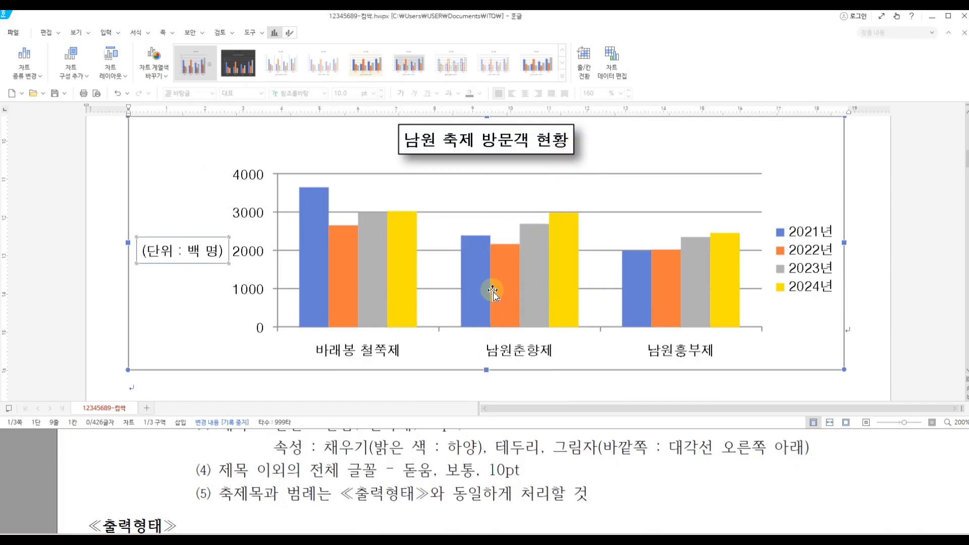
- Deselect the chart, compare it with the question sheet's required output, and save the document
left_click(878, 350)
left_click(622, 499)
scroll(629, 474, "down", 5)
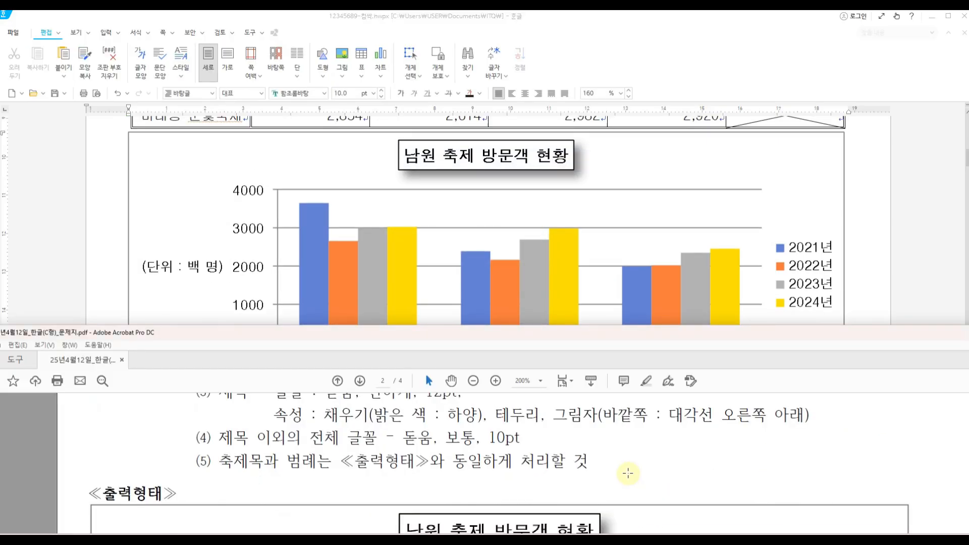
scroll(637, 476, "down", 6)
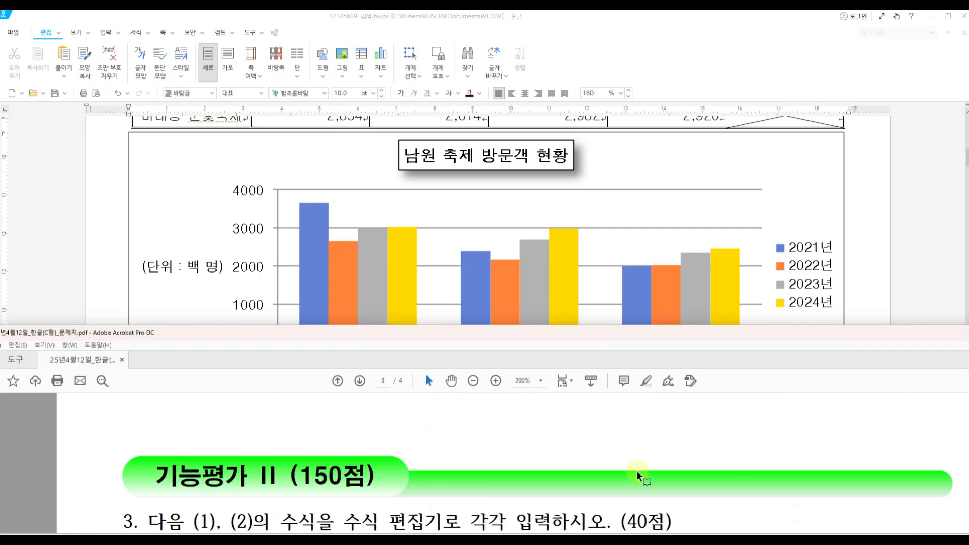
scroll(635, 467, "up", 3)
left_click(54, 94)
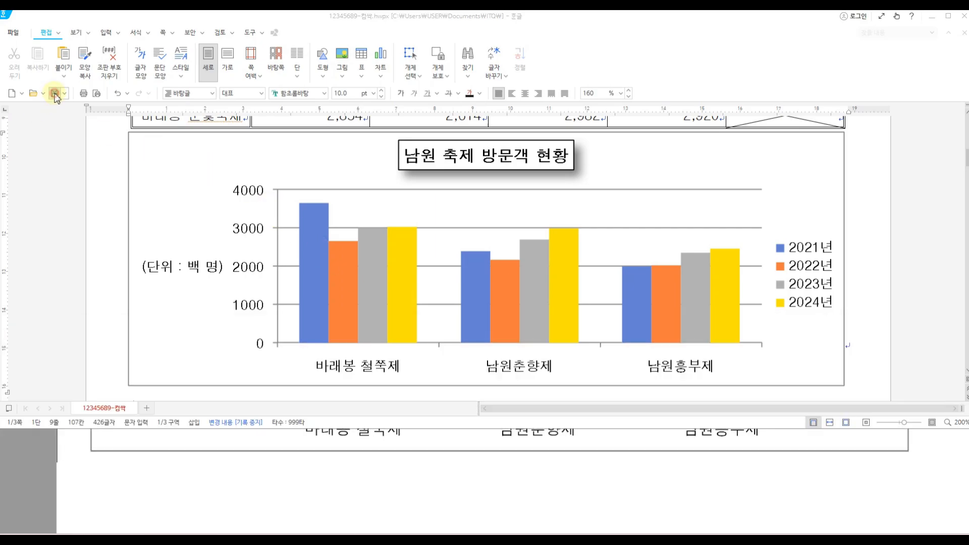
- Review question 3's two equations on the question sheet and place the cursor on the blank line below "3." on page 2
scroll(873, 348, "down", 6)
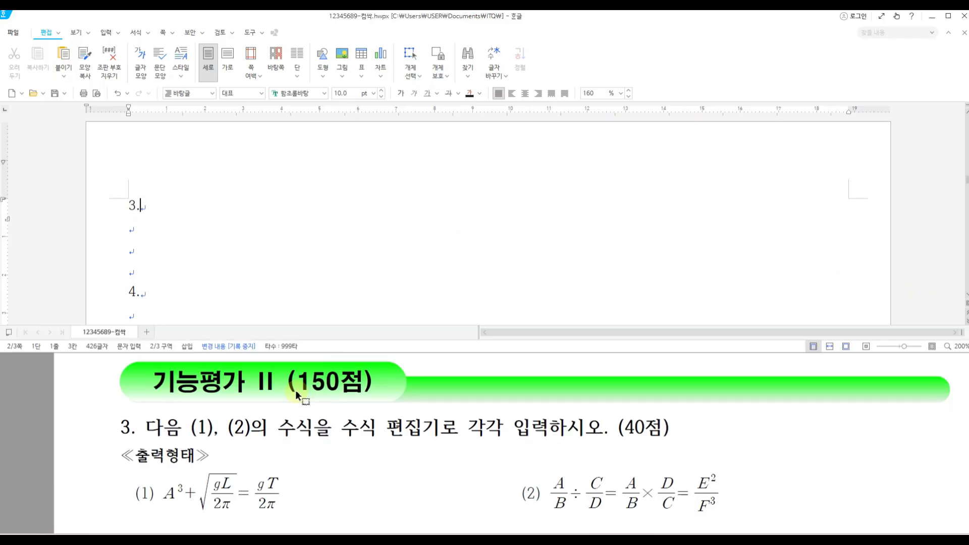
left_click_drag(278, 362, 379, 402)
left_click_drag(121, 461, 300, 524)
left_click_drag(486, 461, 750, 522)
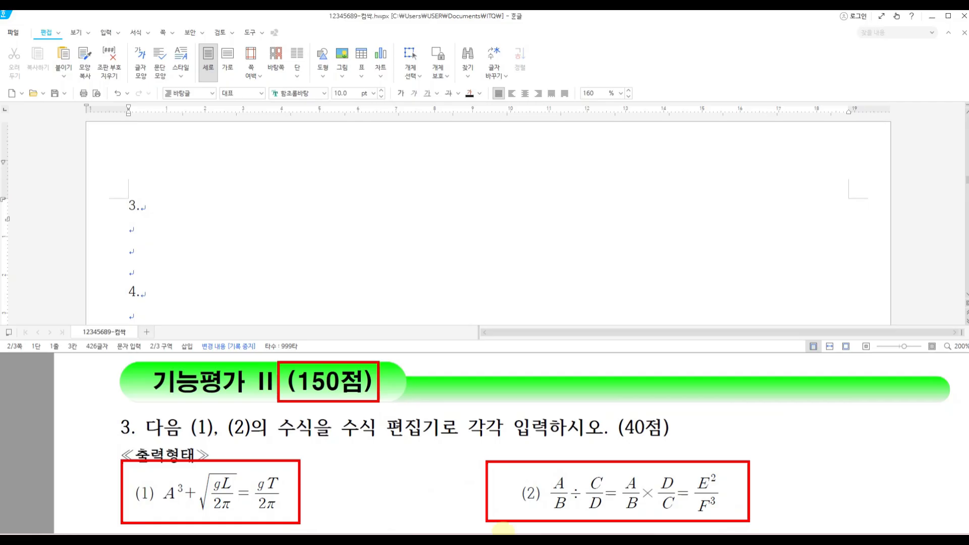
key("Escape")
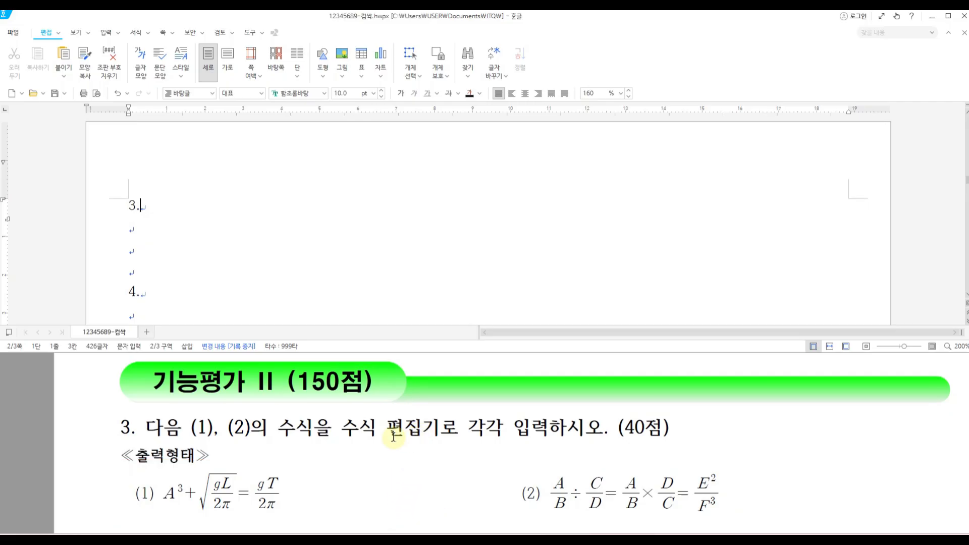
left_click(134, 229)
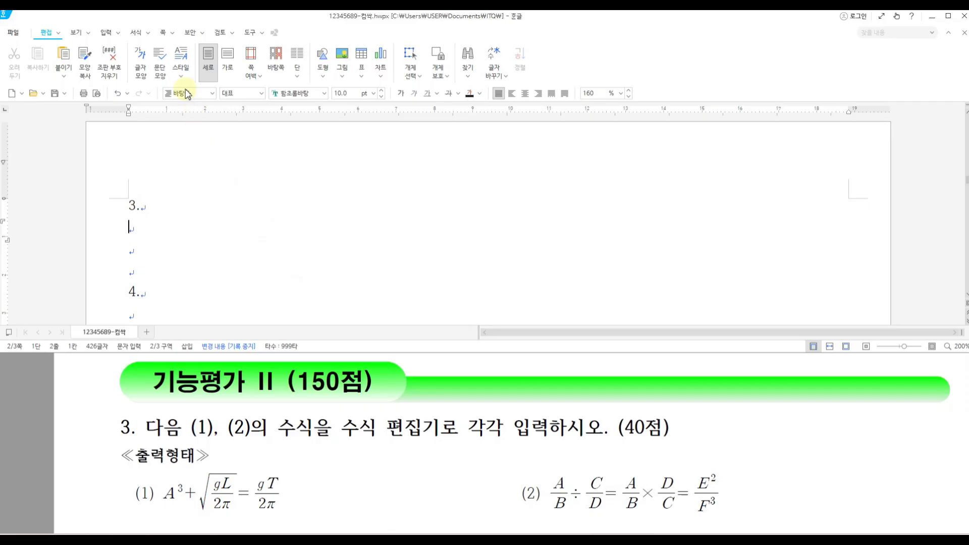
- Enter the label "(1)" followed by a space on the blank line below "3."
left_click(107, 33)
type("(1)")
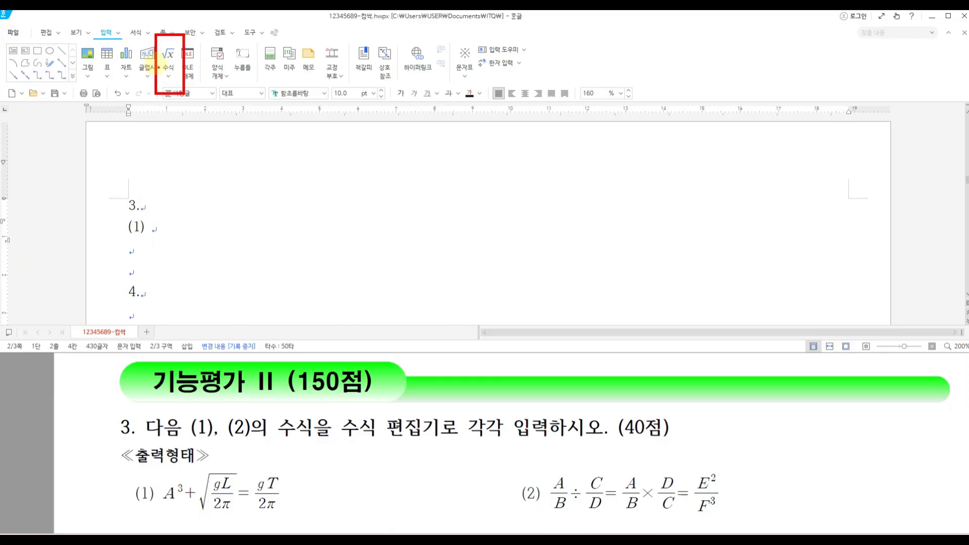
mouse_move(158, 59)
left_mouse_down()
mouse_move(191, 61)
mouse_move(154, 52)
mouse_move(171, 35)
mouse_move(183, 52)
mouse_move(164, 63)
mouse_move(167, 85)
mouse_move(173, 61)
mouse_move(169, 79)
left_mouse_up()
key("Escape")
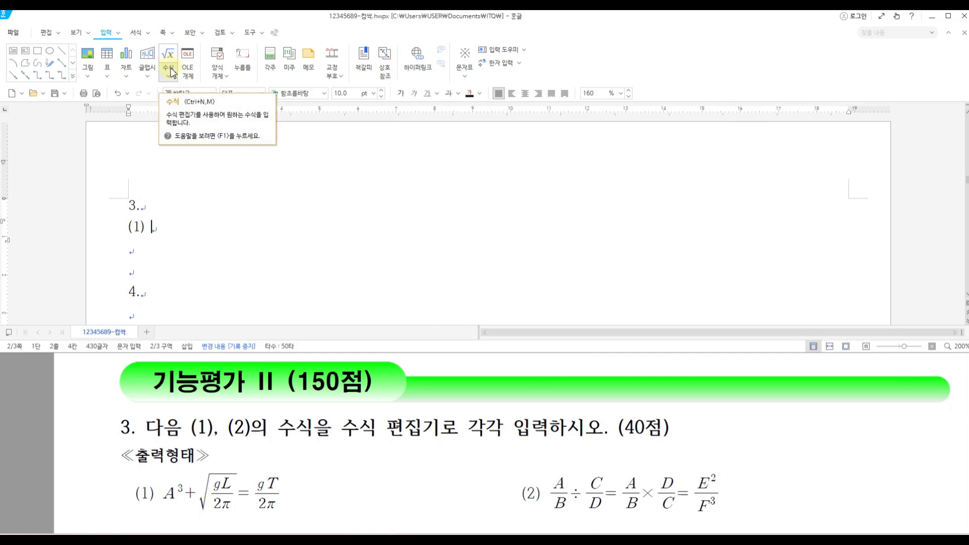
left_click(169, 77)
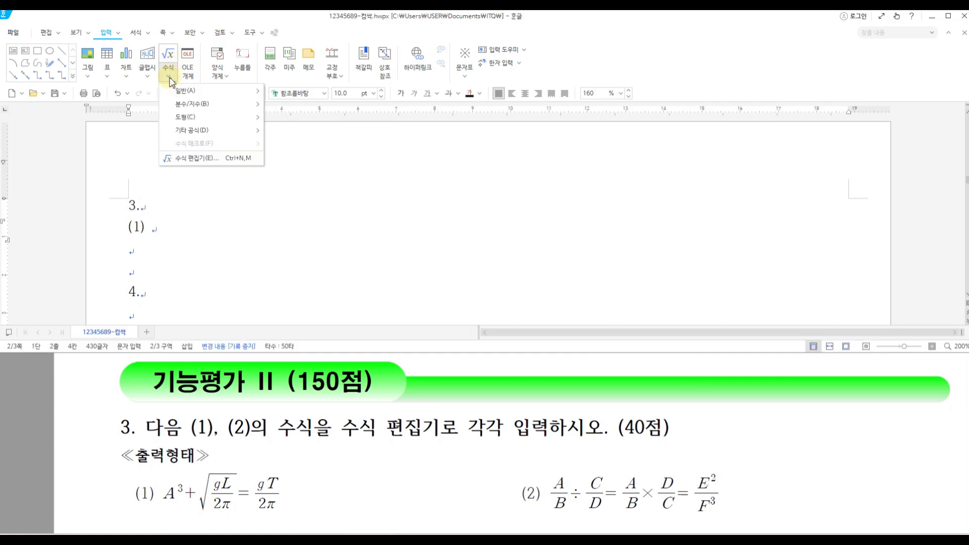
mouse_move(184, 139)
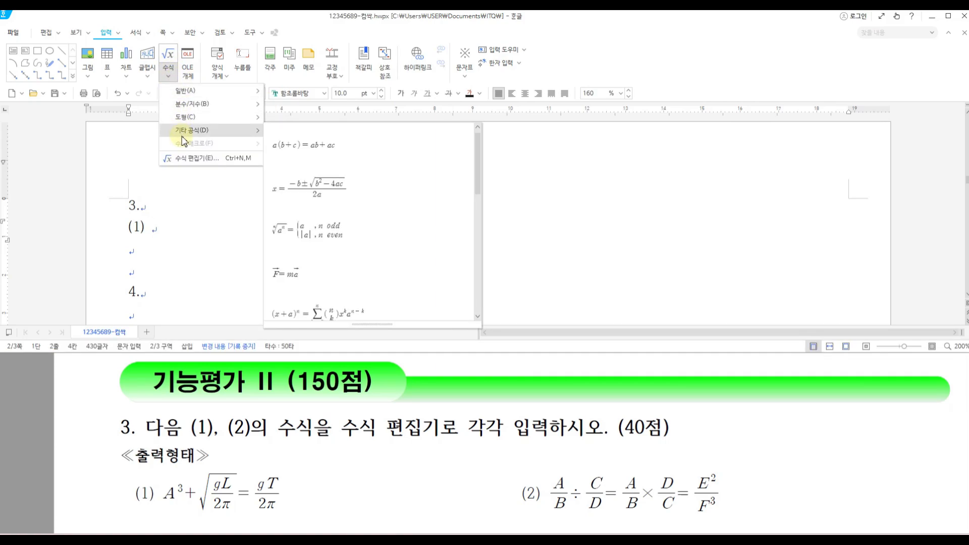
left_click(191, 158)
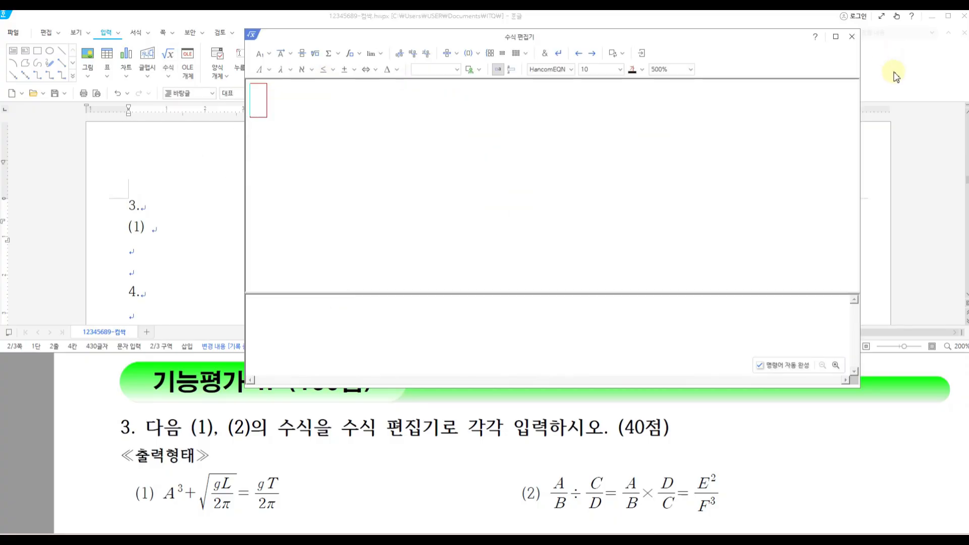
left_click(852, 36)
left_click(168, 77)
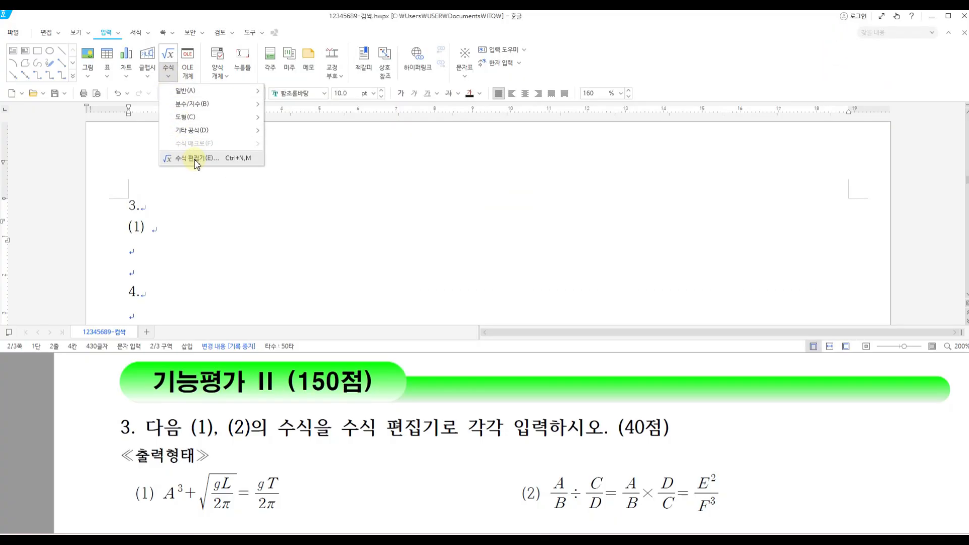
left_click(312, 162)
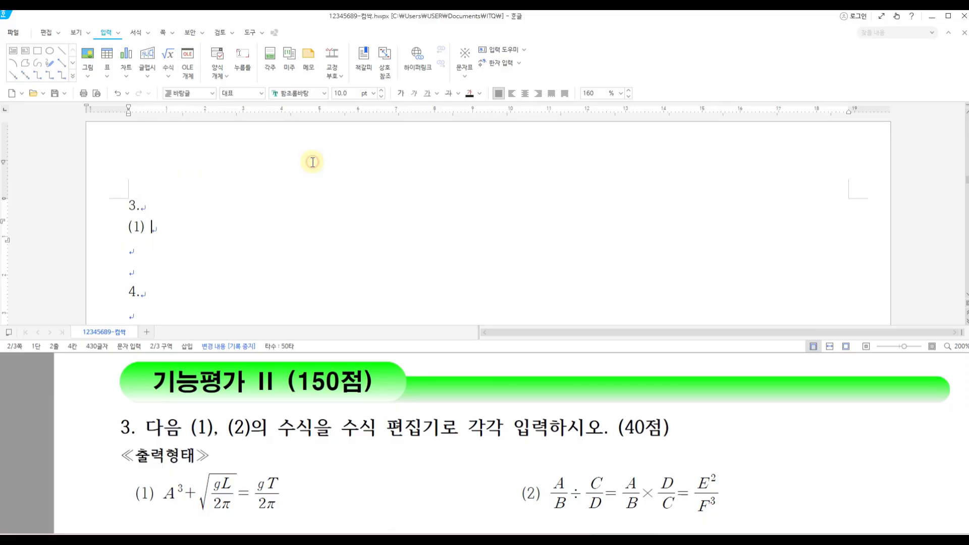
- Start a new equation after "(1)" and enter A with superscript 3, followed by a plus sign on the baseline
left_click(167, 58)
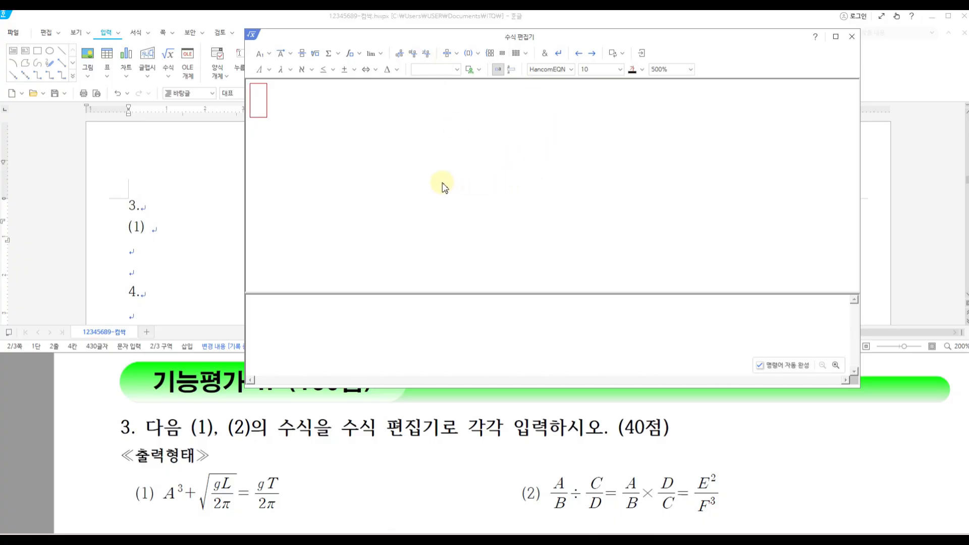
type("A")
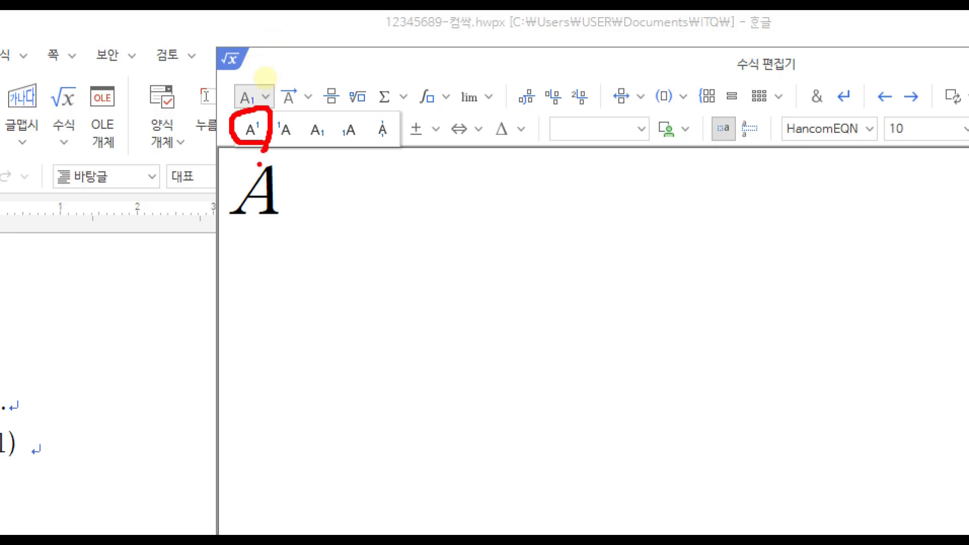
left_click(251, 130)
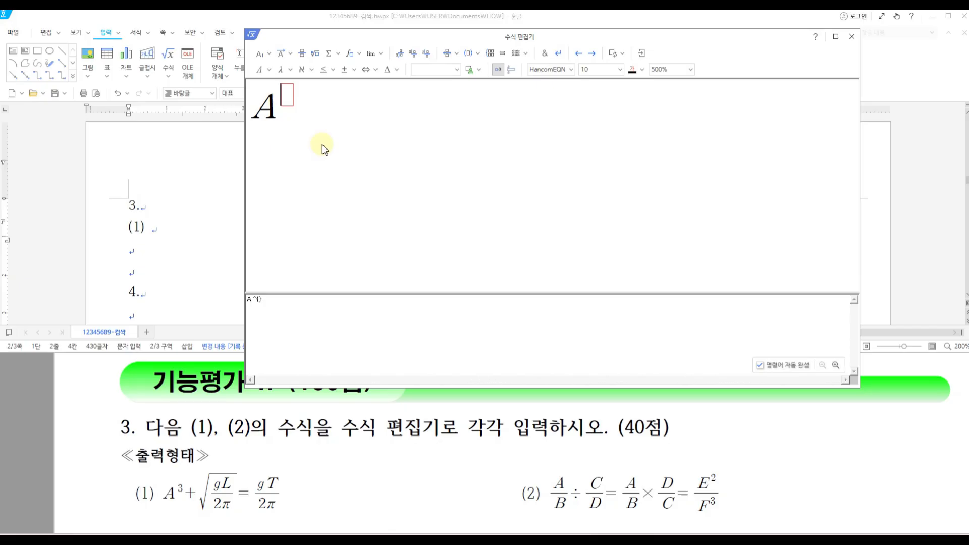
type("3")
type("+")
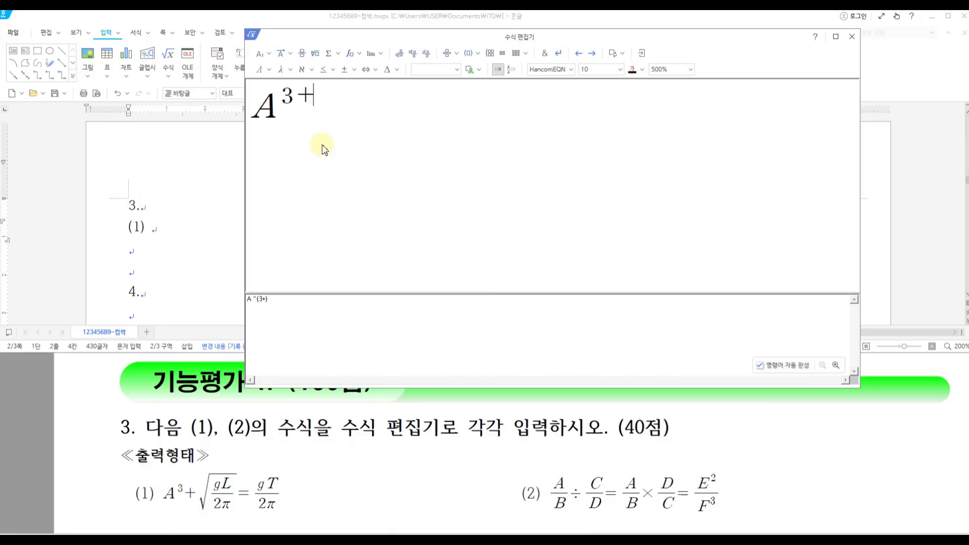
key("BackSpace")
key("Tab")
type("+")
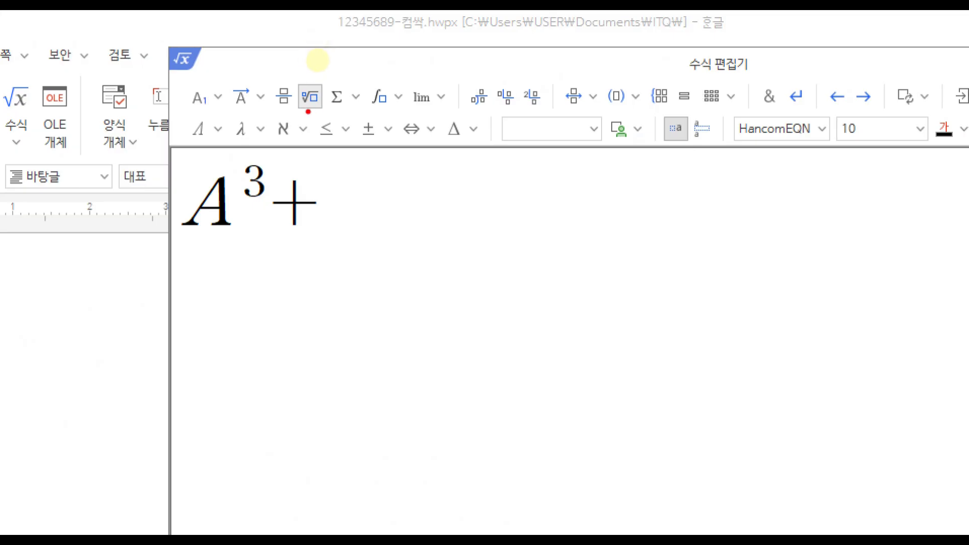
- Add a square root containing a fraction with numerator gL and denominator 2π, leaving the root index empty
left_click(310, 96)
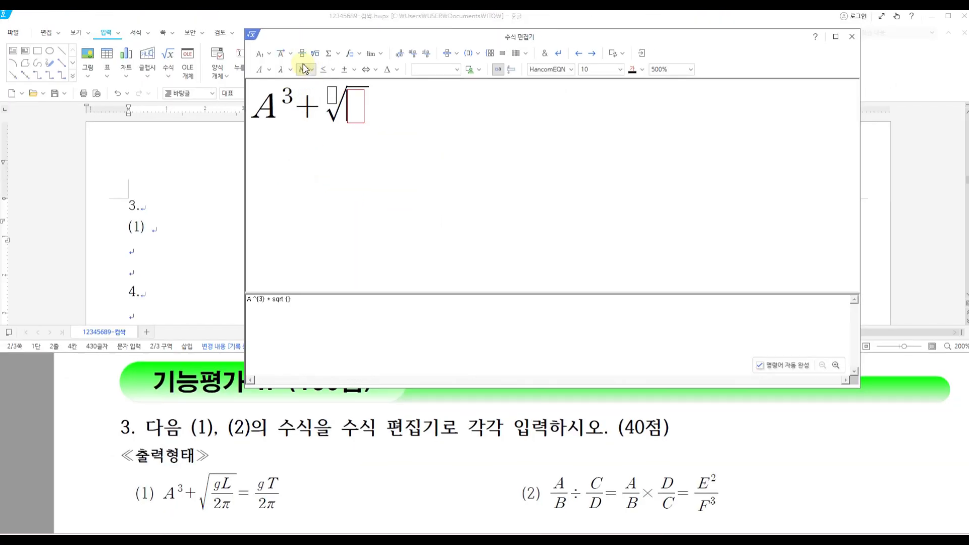
left_click(302, 53)
type("gL")
key("Tab")
type("2")
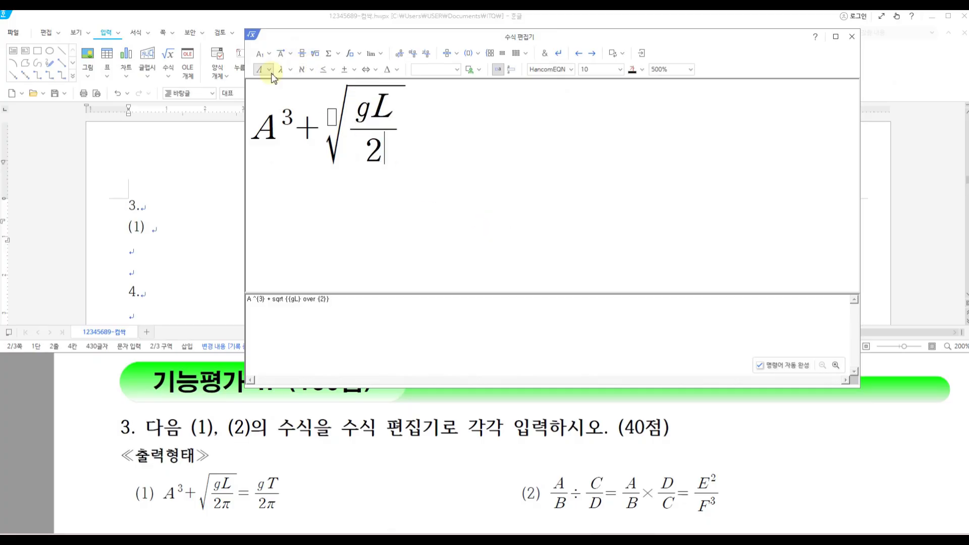
left_click(271, 74)
left_click(268, 75)
left_click(266, 74)
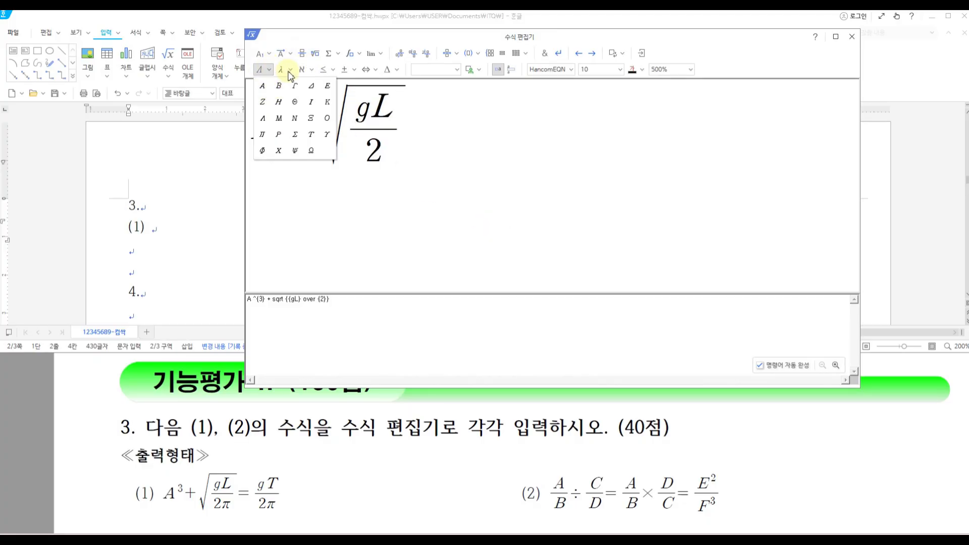
left_click(291, 74)
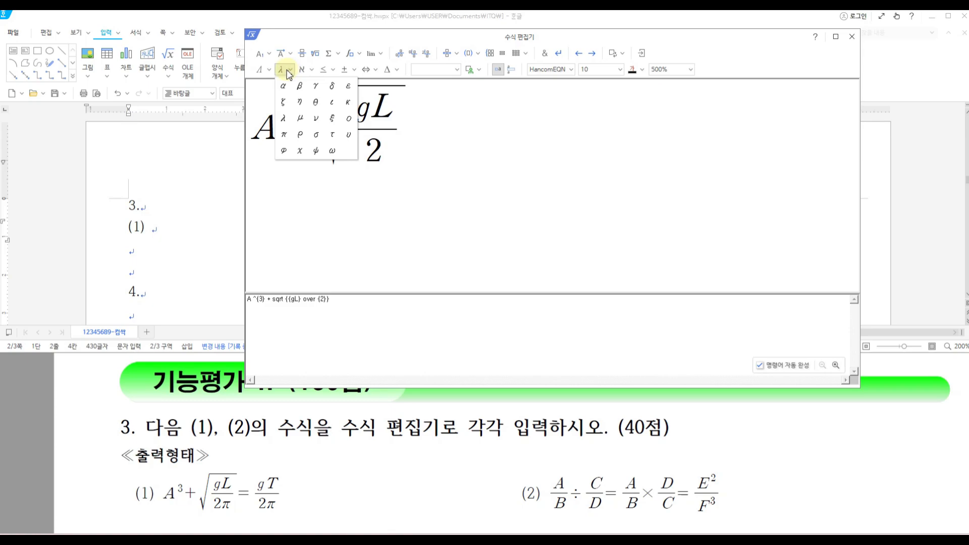
left_click(284, 134)
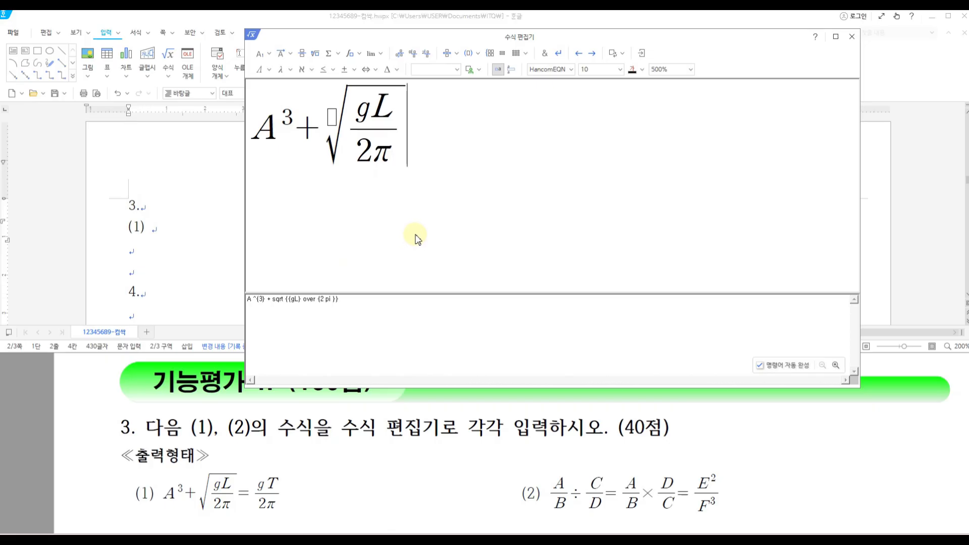
- Complete equation (1) with an equals sign and the fraction gT over 2π, and insert it into the document
type("=")
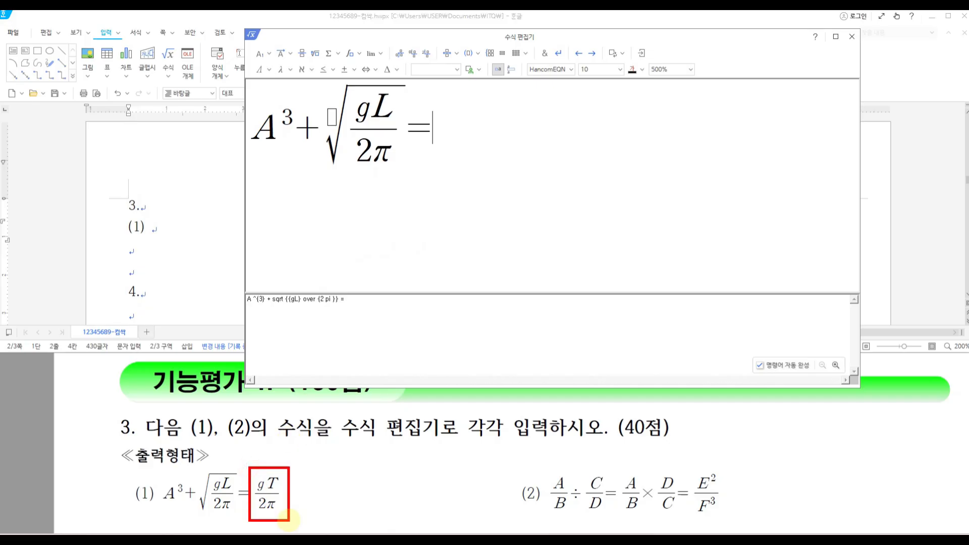
left_click(302, 53)
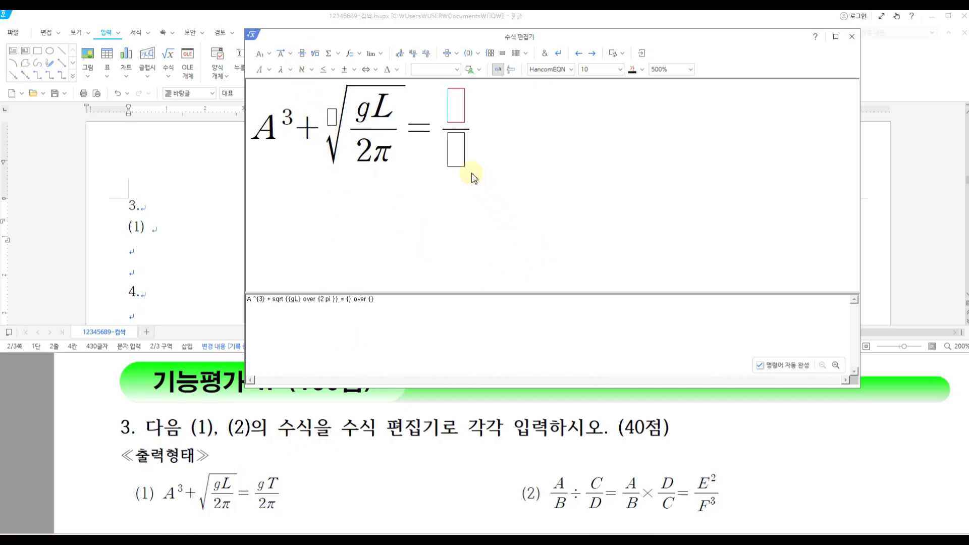
type("gT")
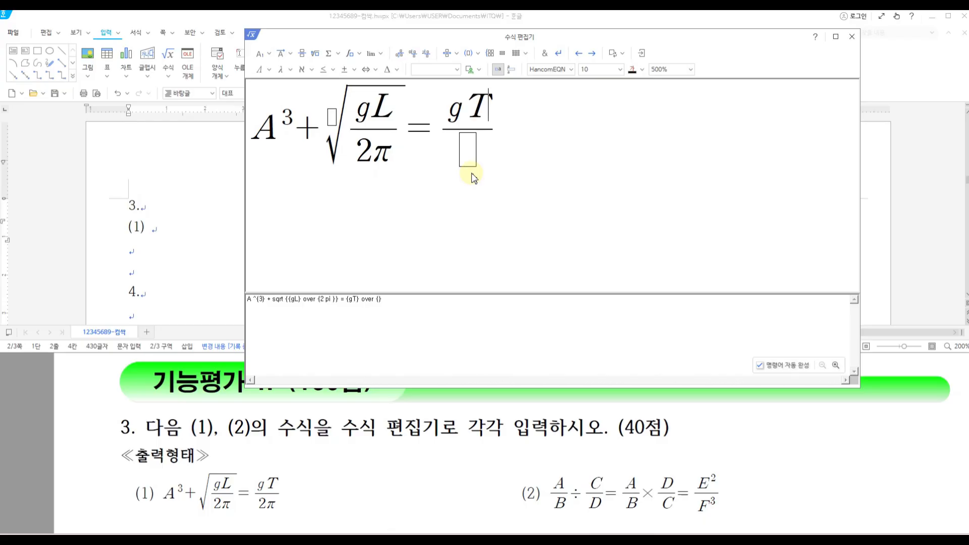
left_click(470, 153)
type("2")
left_click(281, 69)
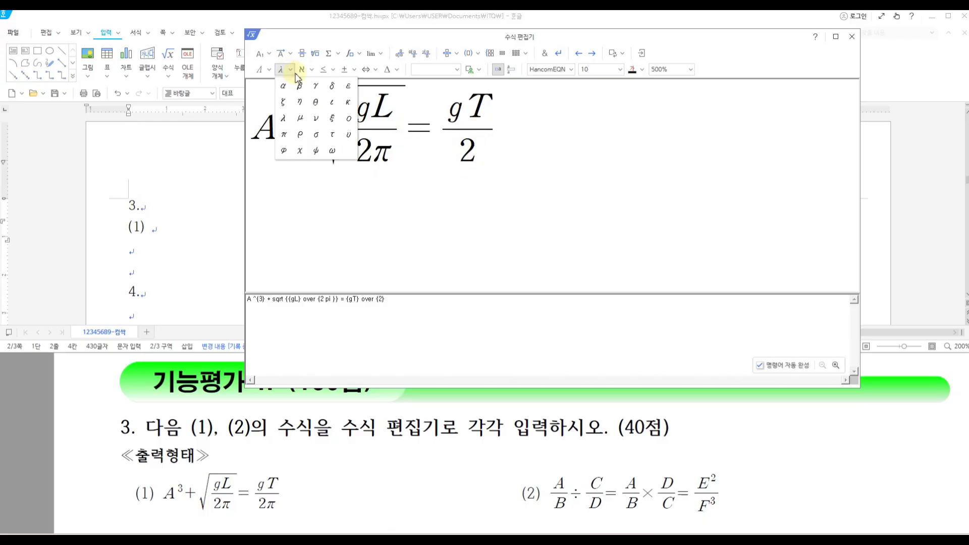
left_click(285, 136)
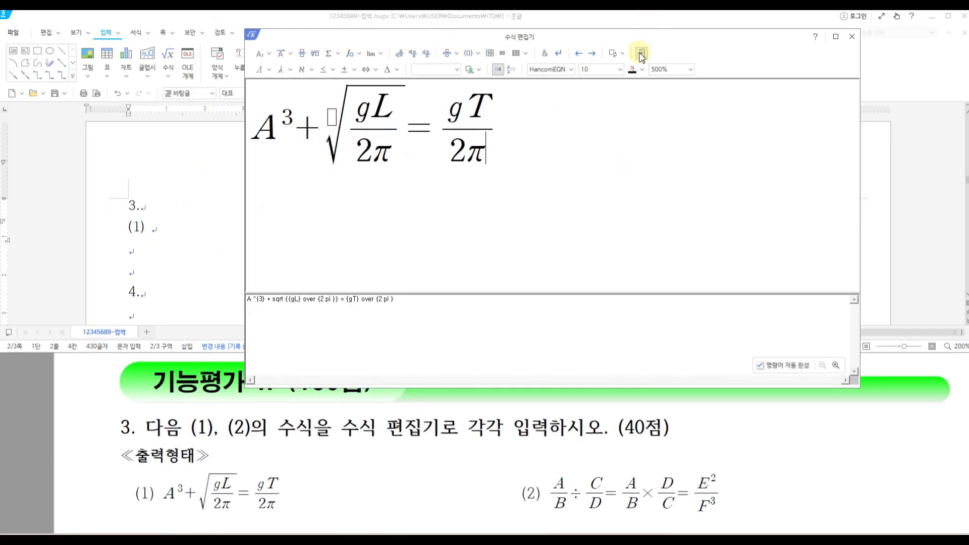
left_click(641, 54)
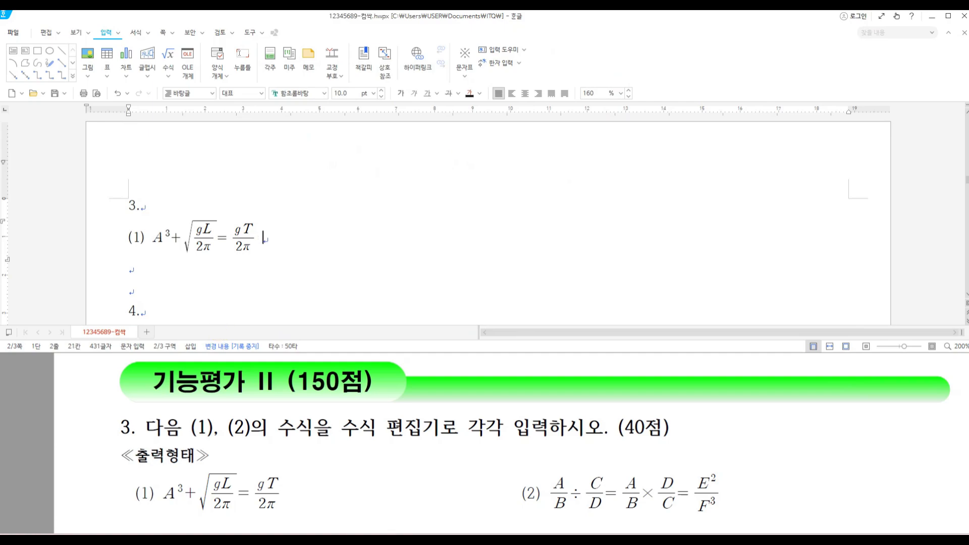
- Add the label "(2)" spaced out after the first equation, and open a new equation with its editor moved clear of the label
type("(2)")
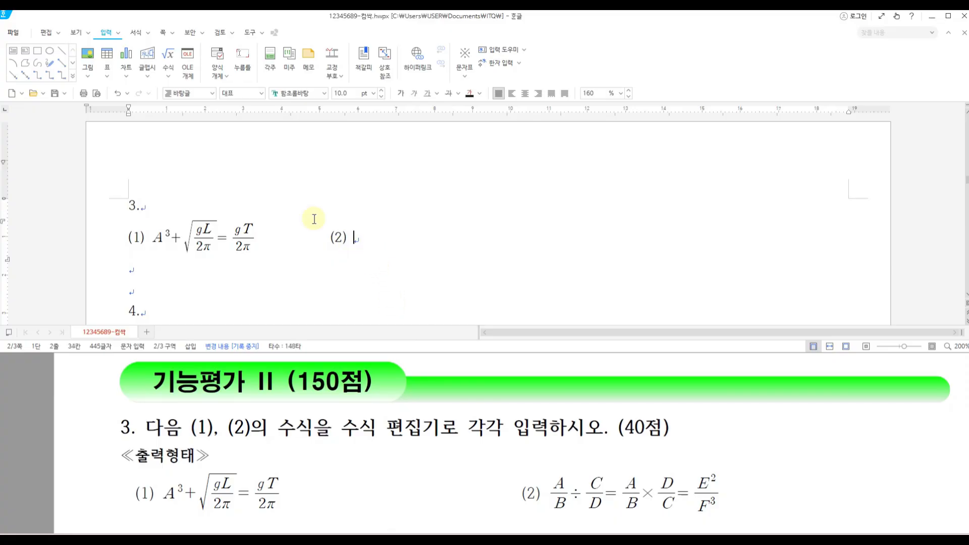
left_click(169, 56)
left_click_drag(581, 40, 714, 56)
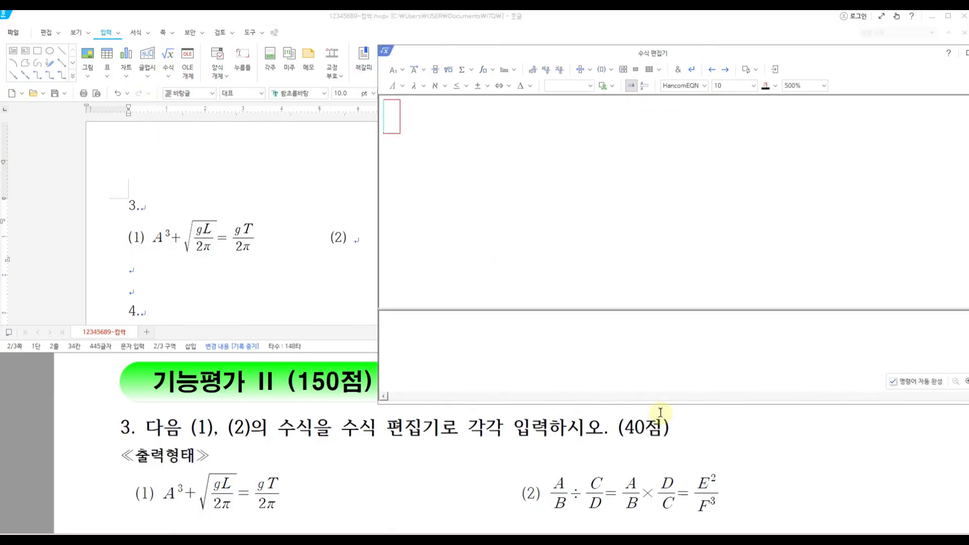
left_click_drag(545, 465, 744, 525)
key("Escape")
- Enter the fraction A over B at the start of equation (2), followed by a division sign (÷)
left_click(436, 72)
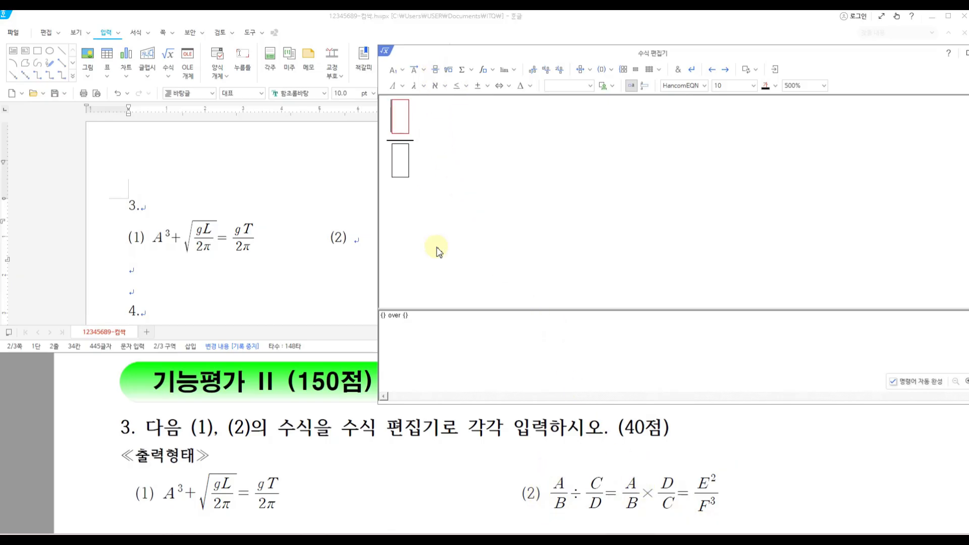
type("A")
left_click(404, 169)
type("B")
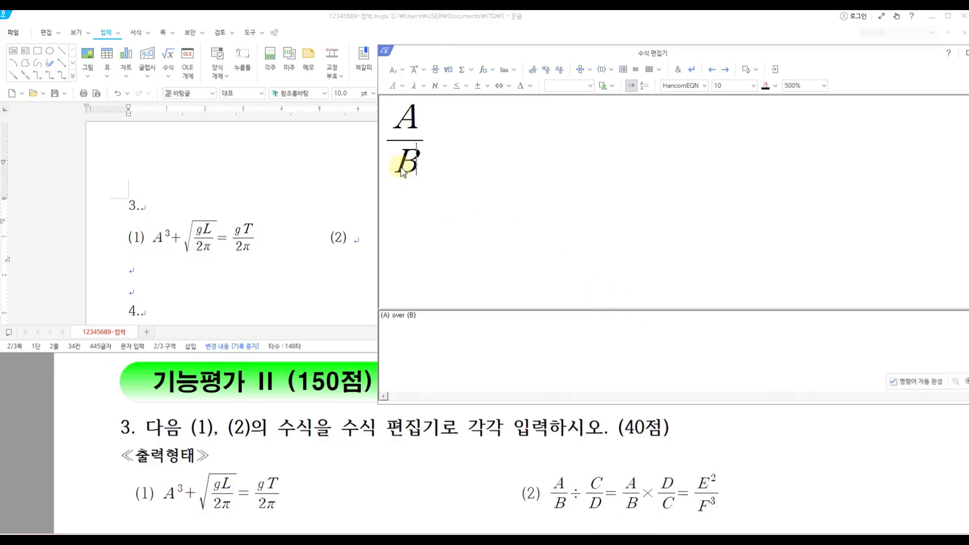
key("Tab")
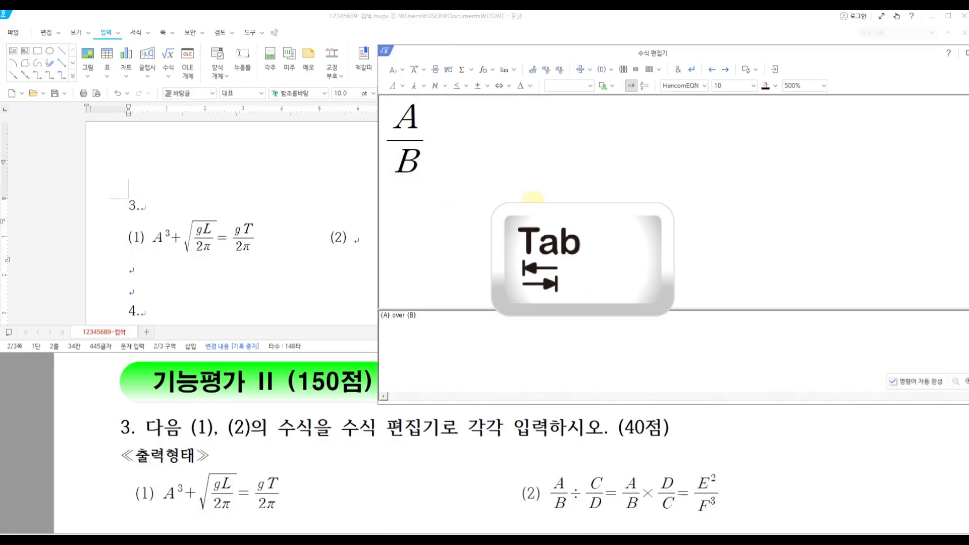
left_click(488, 92)
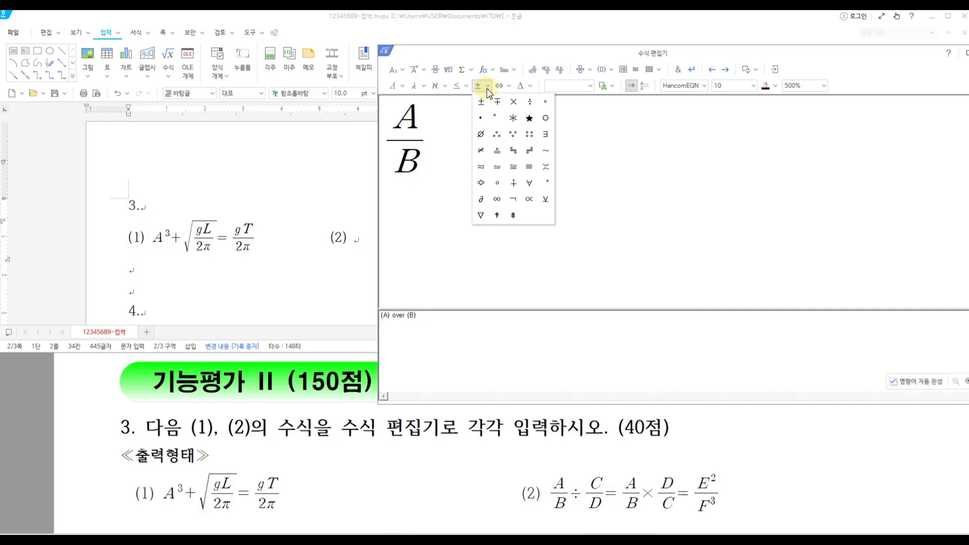
left_click(525, 104)
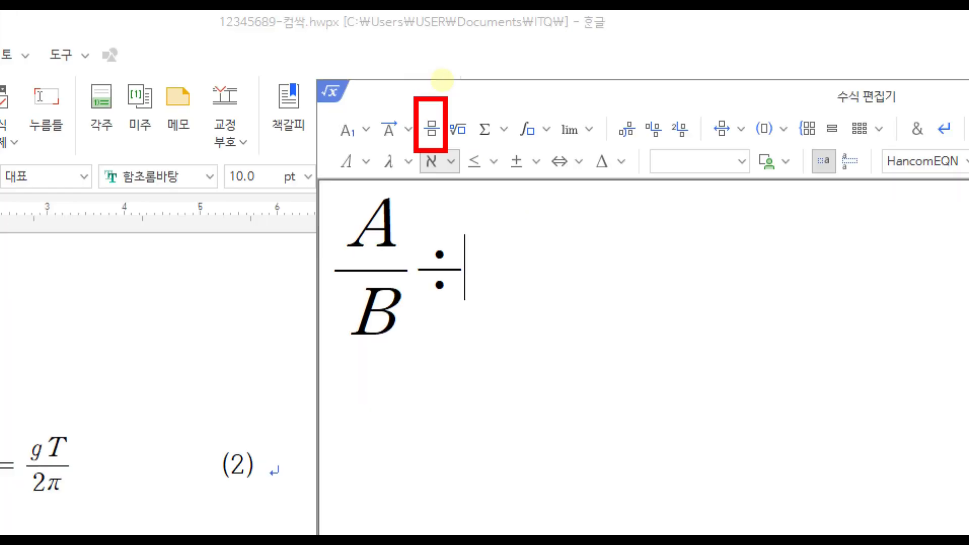
- Add the fraction C over D after the division sign
left_click(431, 128)
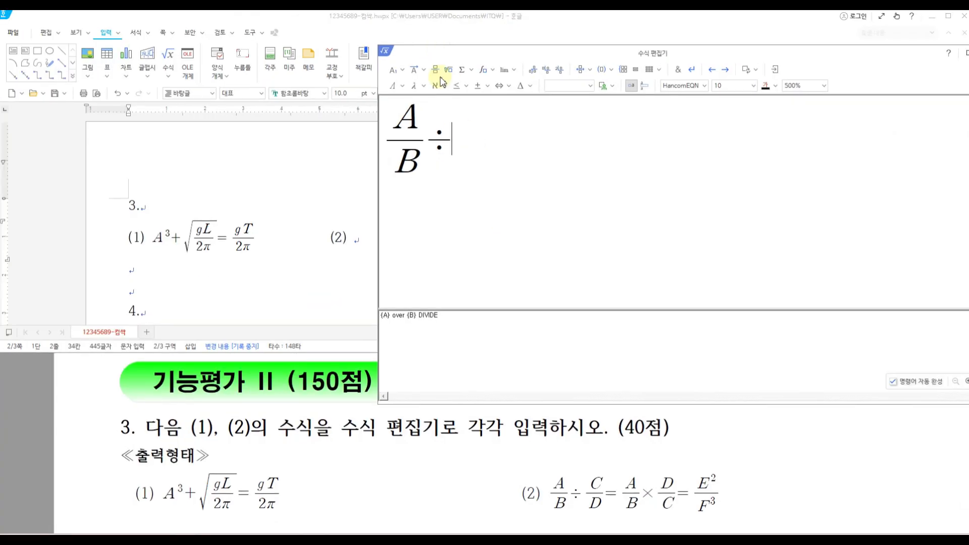
type("c")
key("BackSpace")
type("C")
key("Tab")
type("D")
key("Tab")
- Append an equals sign and the fraction A over B to equation (2)
type("=")
left_click(445, 72)
type("A} over {B}")
key("Tab")
type("B")
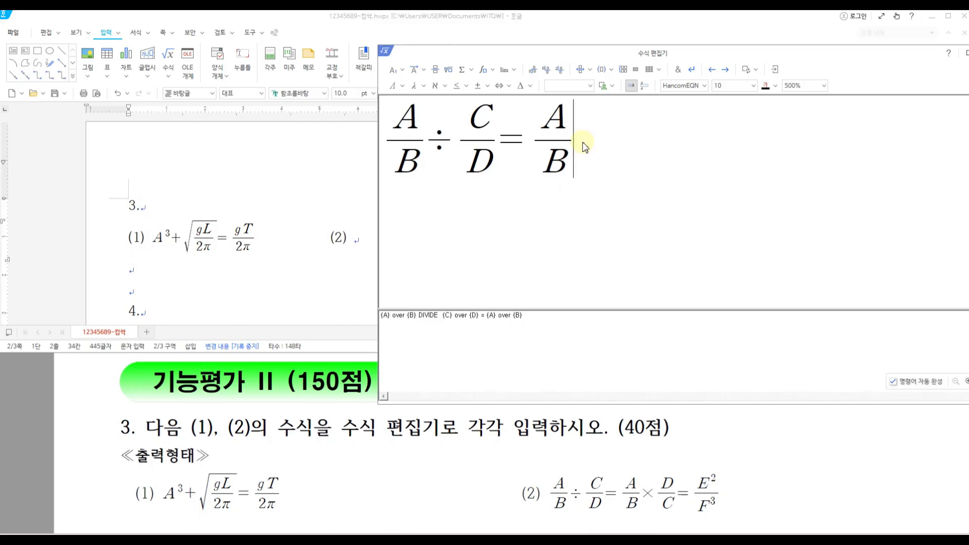
- Append a multiplication sign (×) and the fraction D over C to equation (2)
left_click(480, 85)
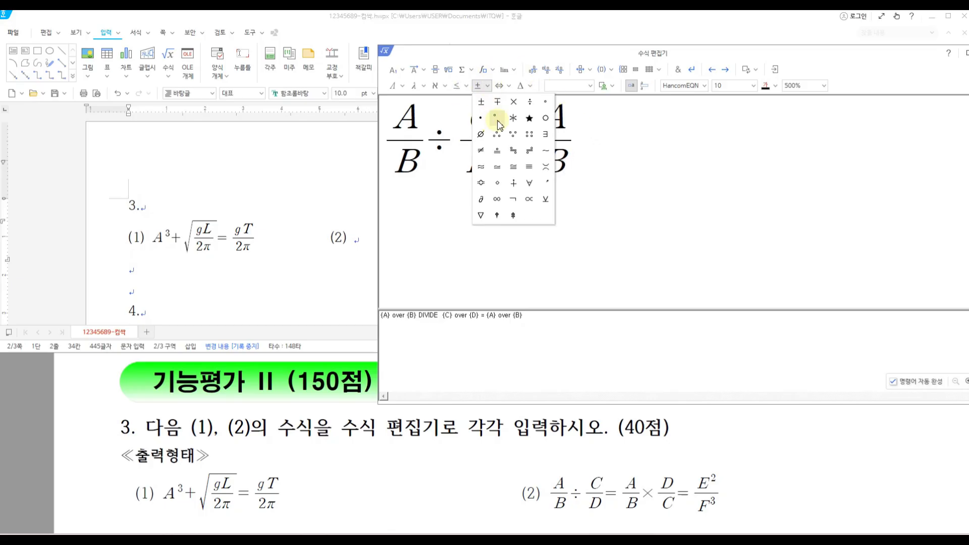
left_click(513, 102)
left_click(434, 74)
type("D")
key("Tab")
type("C")
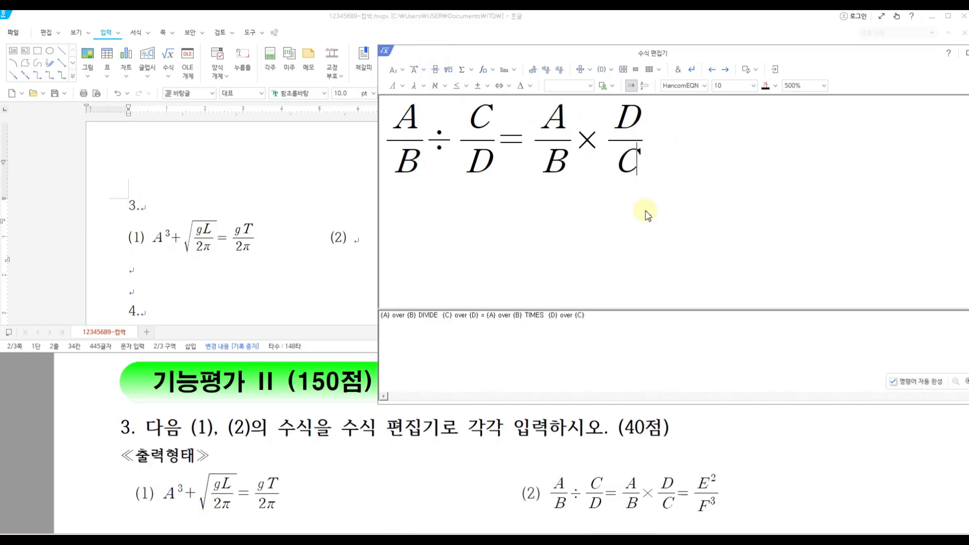
- Append an equals sign and a new fraction with the numerator E² to equation (2)
left_click(673, 178)
type("=")
left_click(436, 70)
type("E} over {}")
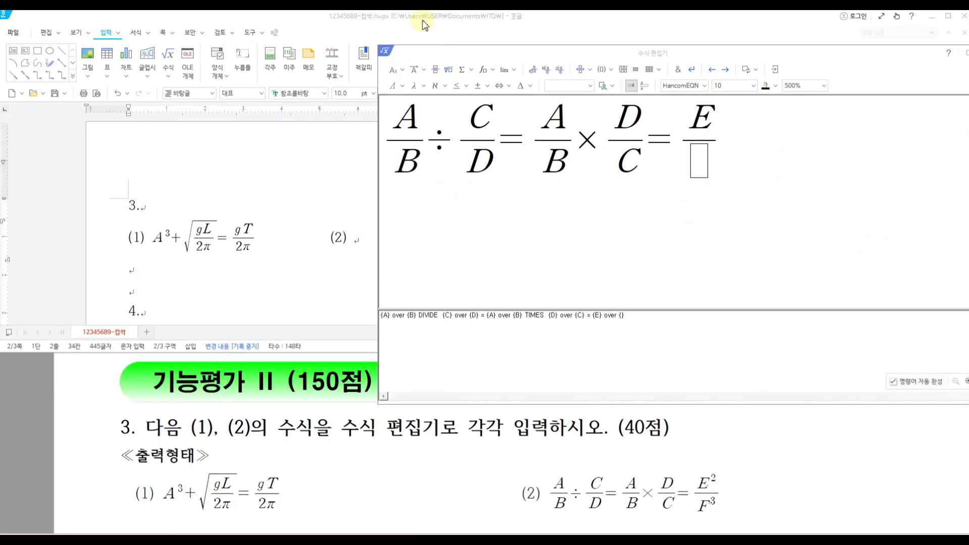
left_click(399, 69)
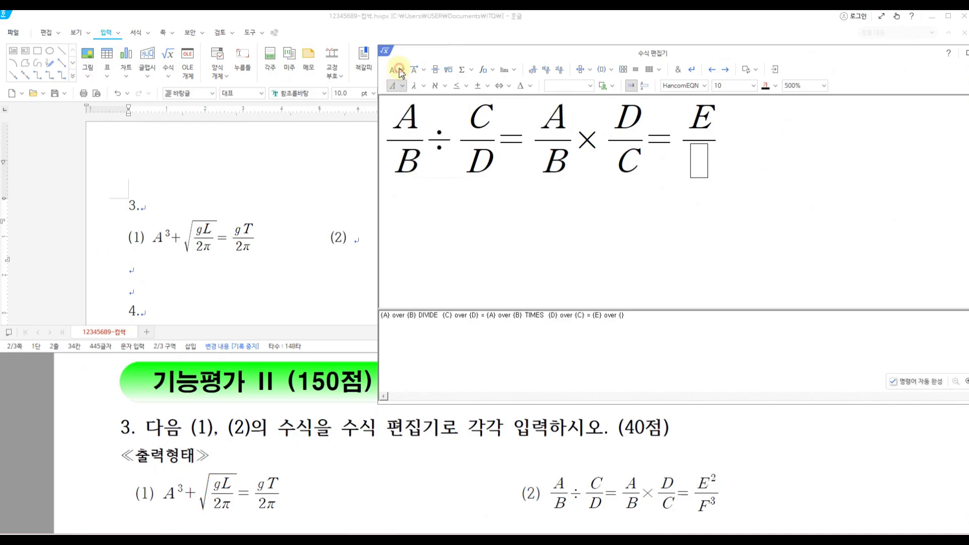
left_click(395, 86)
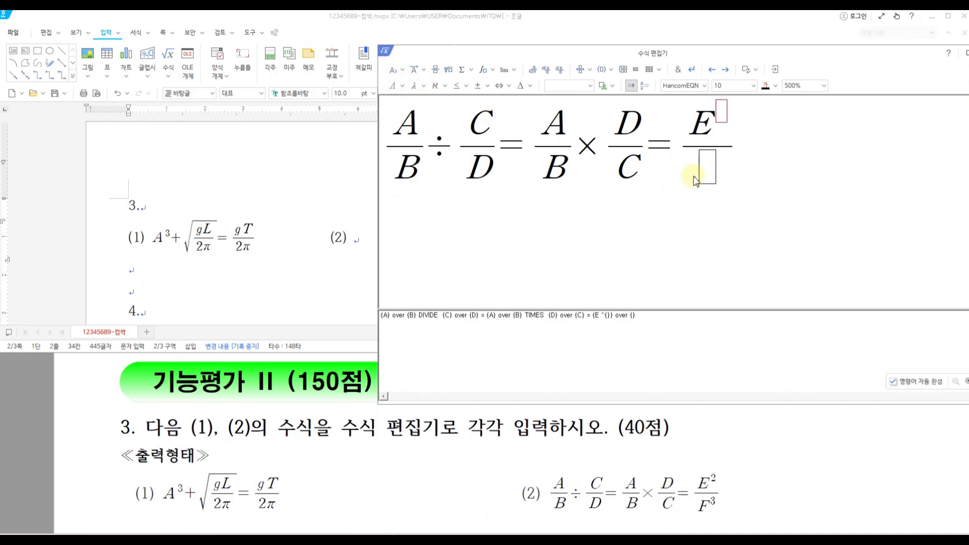
type("2")
- Fill the last fraction's denominator with F³ and insert the finished equation (2) into the document
left_click(706, 176)
type("F")
left_click(404, 74)
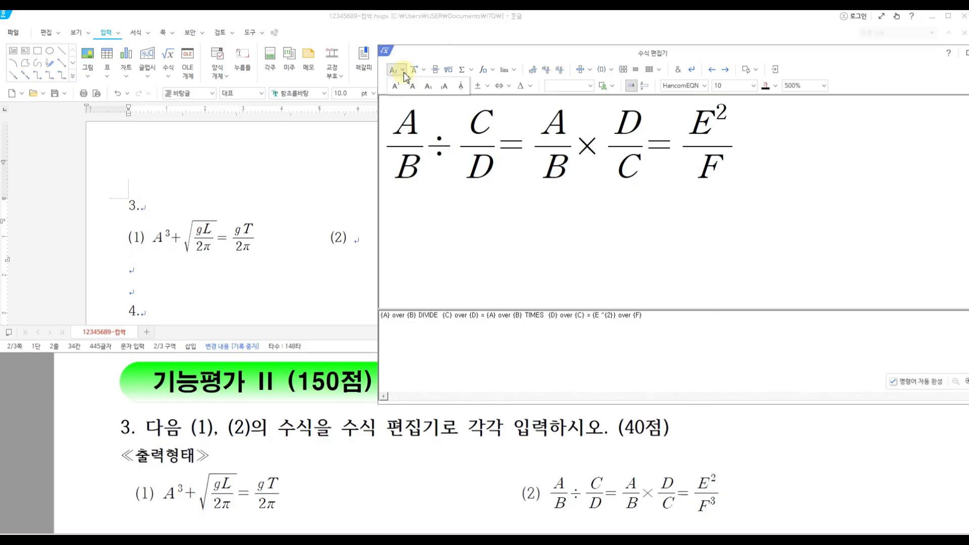
left_click(395, 86)
type("3")
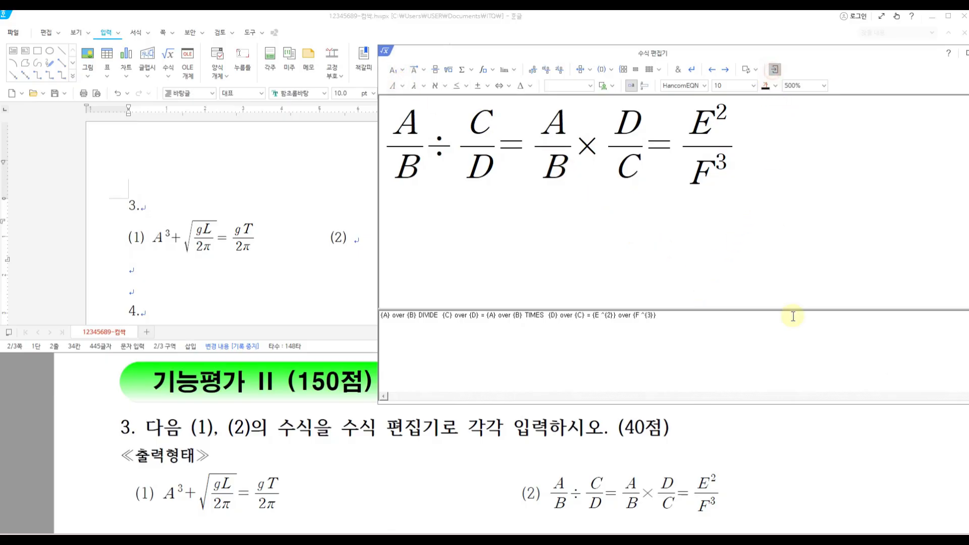
key("shift+Escape")
left_click(313, 275)
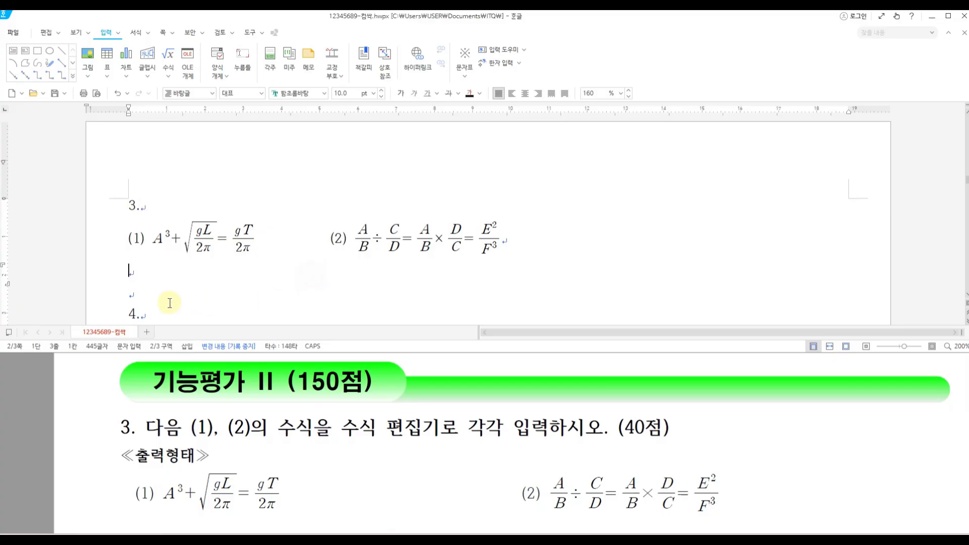
scroll(199, 275, "down", 3)
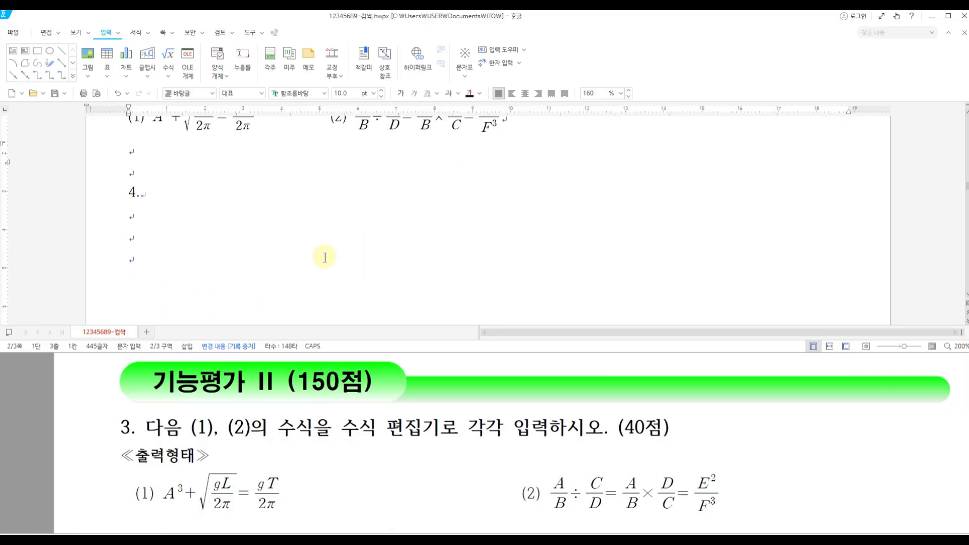
left_click_drag(297, 365, 394, 405)
left_click_drag(620, 411, 694, 441)
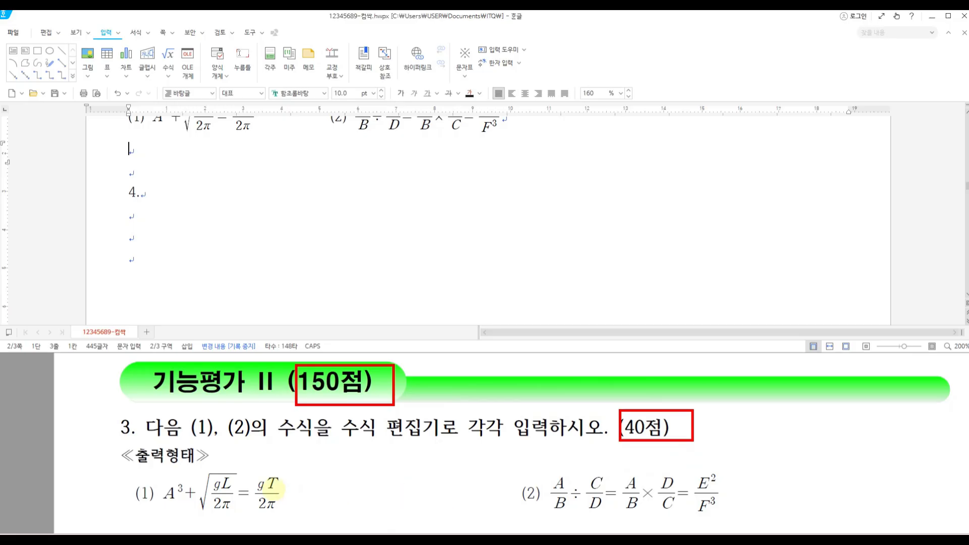
left_click_drag(265, 473, 282, 489)
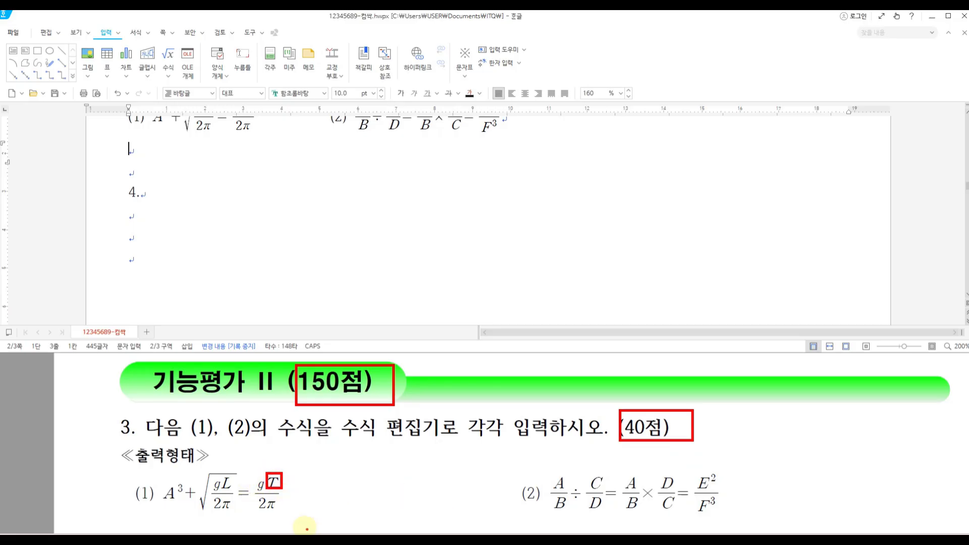
left_click_drag(259, 458, 234, 490)
left_click_drag(231, 451, 256, 494)
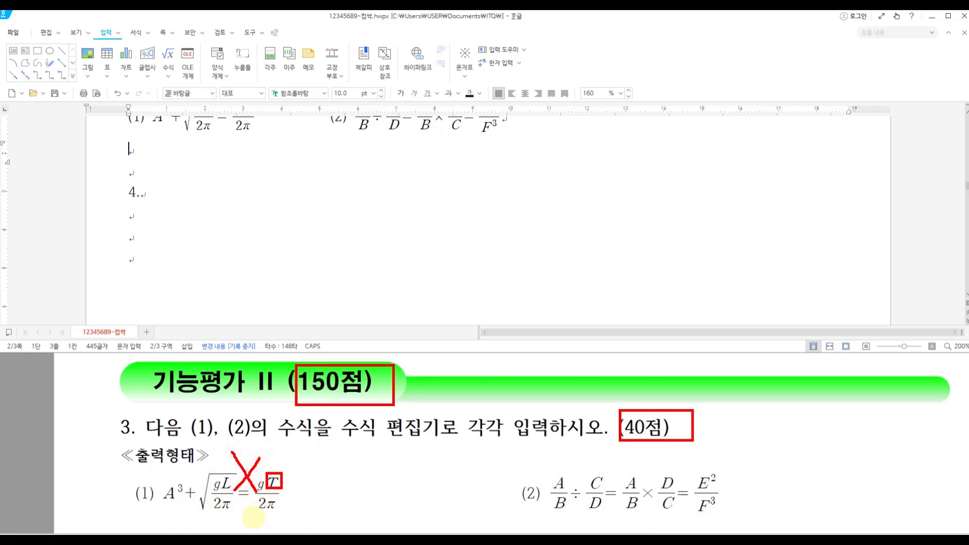
key("Escape")
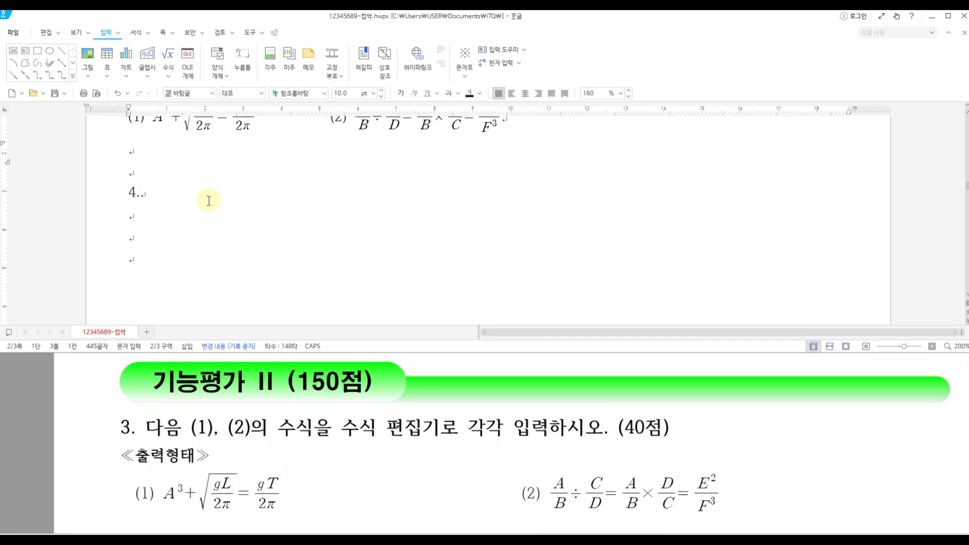
- Place the cursor on the empty line under number 4 and save the document
left_click(143, 217)
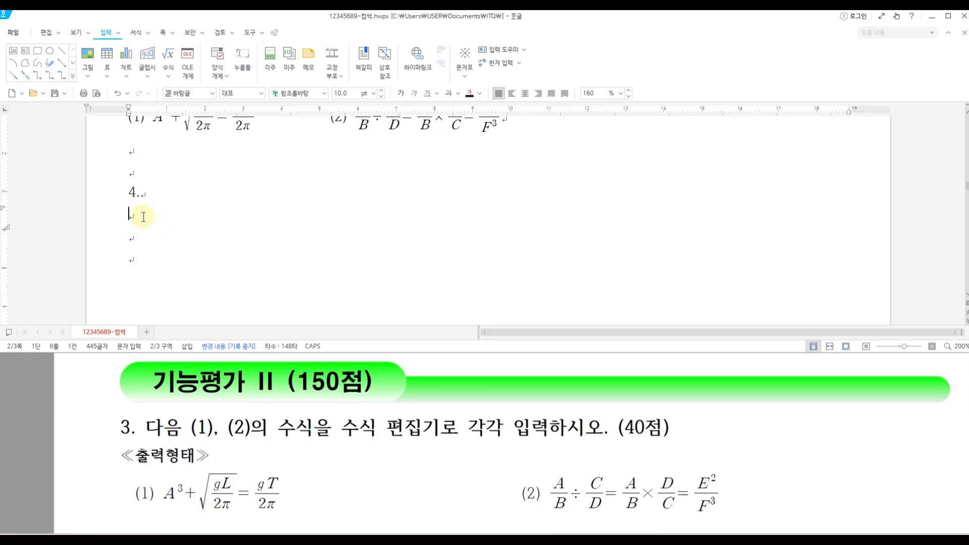
left_click(54, 97)
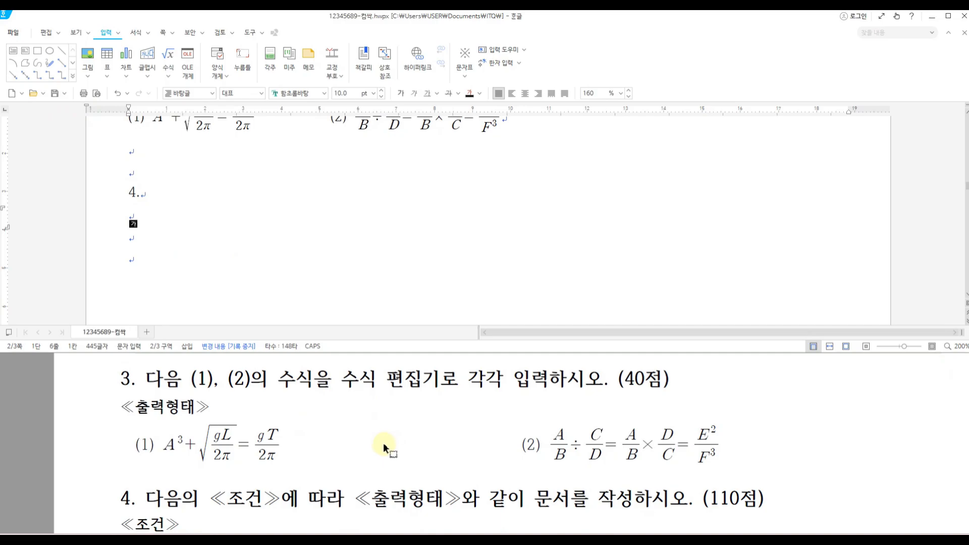
- Examine question 4 on the question sheet: its conditions, output form, and the size and formatting notes for each shape and text box
scroll(282, 423, "down", 2)
scroll(282, 423, "down", 4)
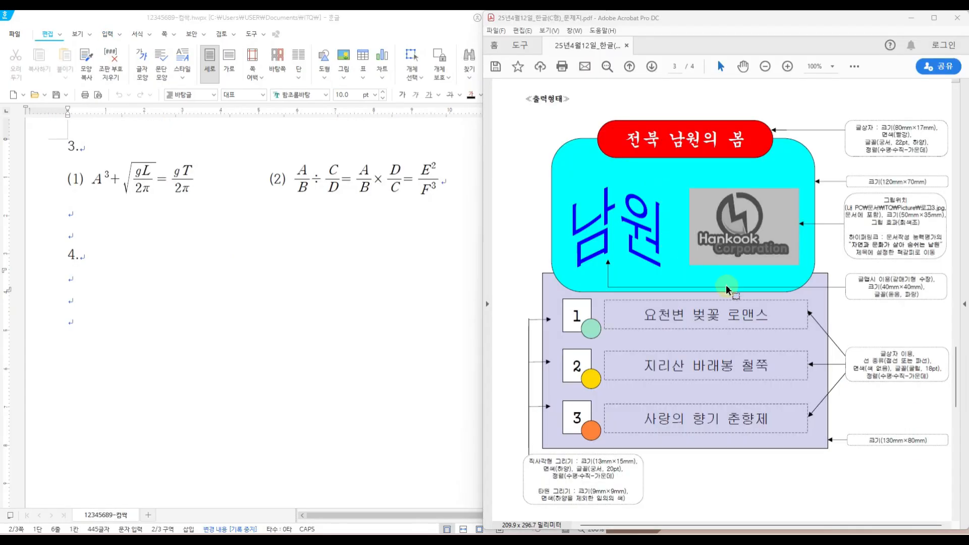
scroll(727, 290, "up", 2)
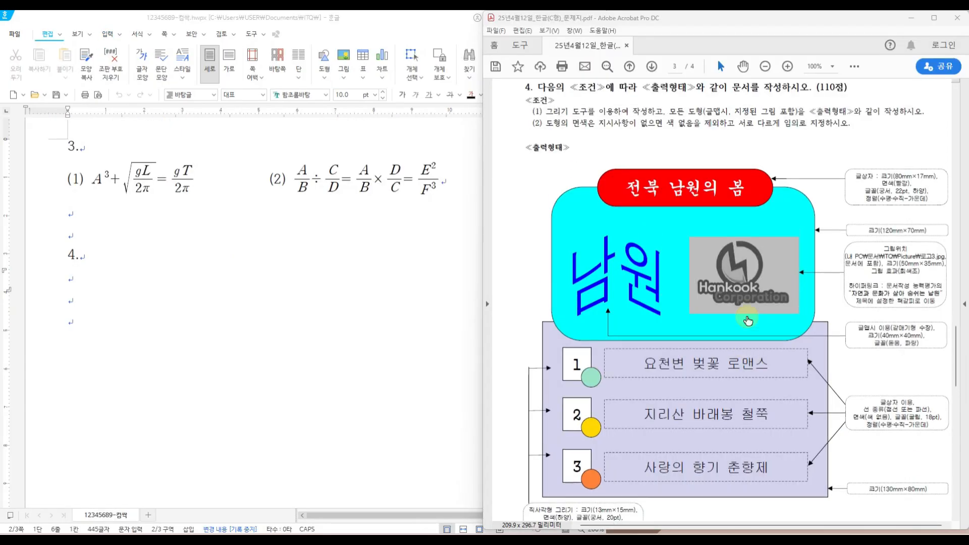
scroll(832, 389, "down", 1)
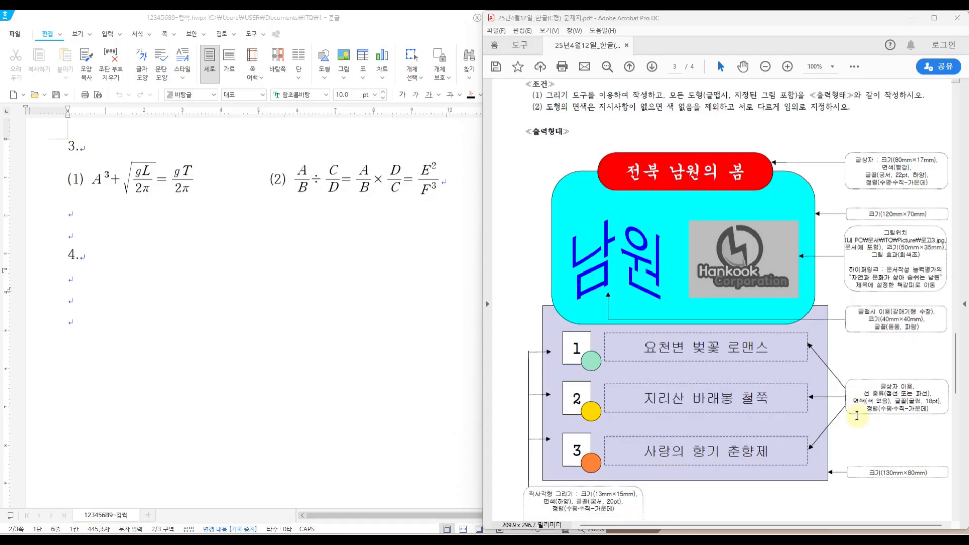
scroll(857, 419, "down", 1)
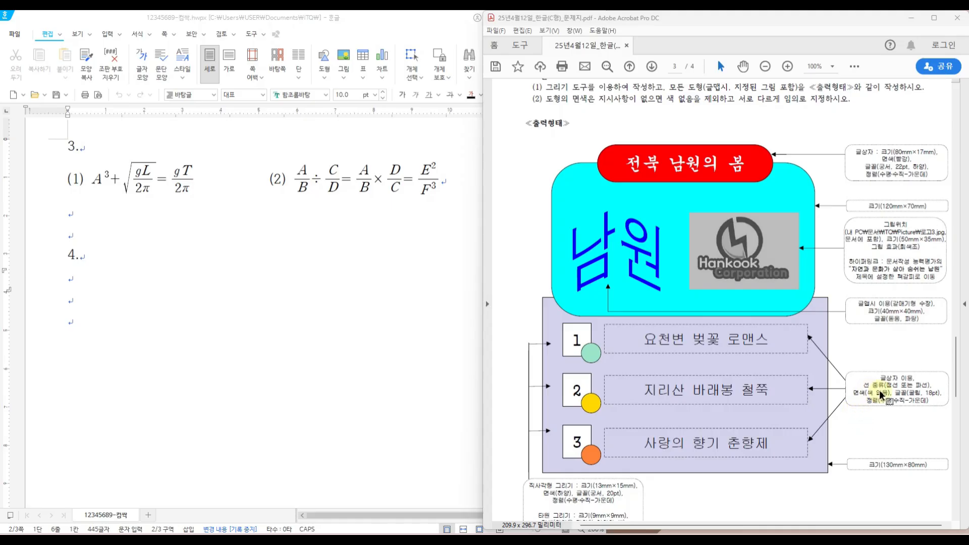
mouse_move(783, 140)
left_mouse_down()
mouse_move(770, 157)
mouse_move(843, 155)
mouse_move(952, 189)
left_mouse_up()
left_click_drag(850, 143, 883, 160)
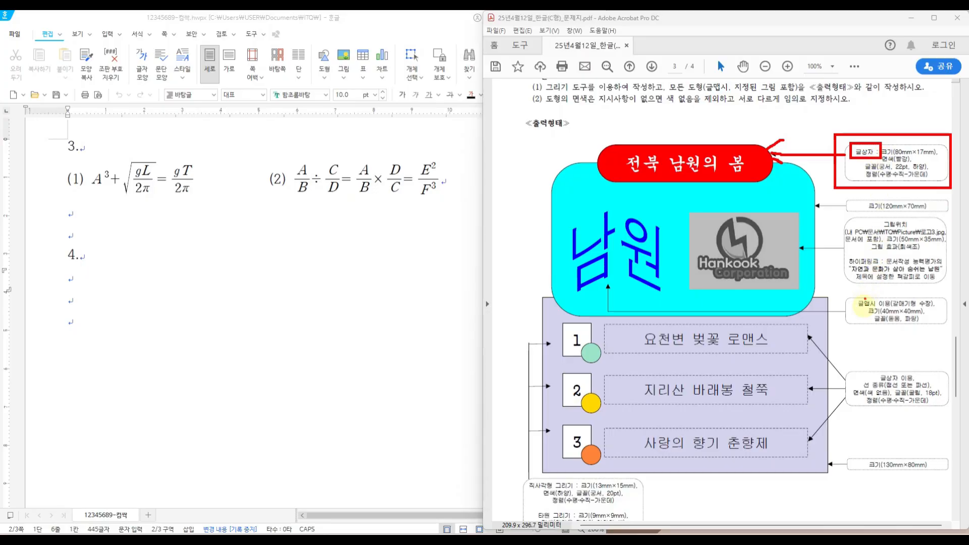
left_click_drag(872, 370, 924, 383)
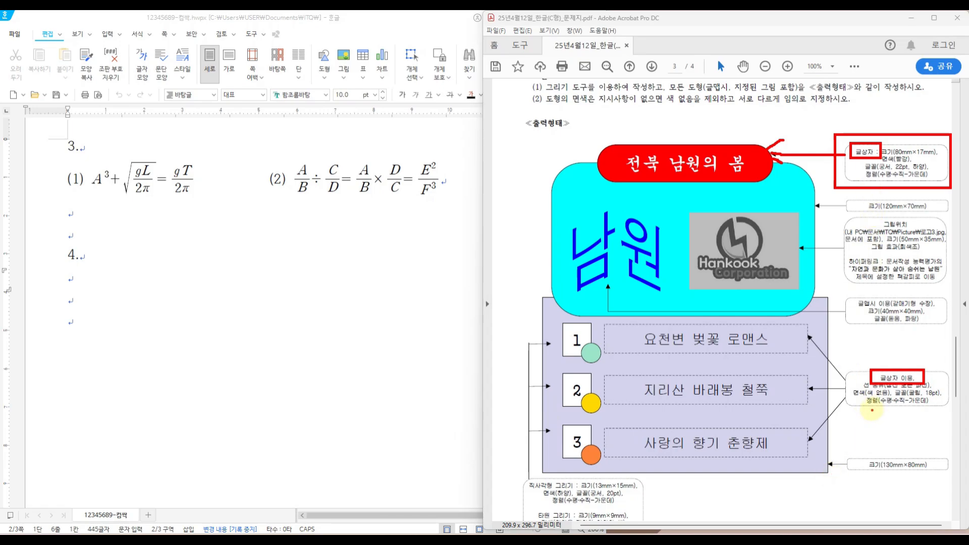
left_click_drag(843, 194, 942, 212)
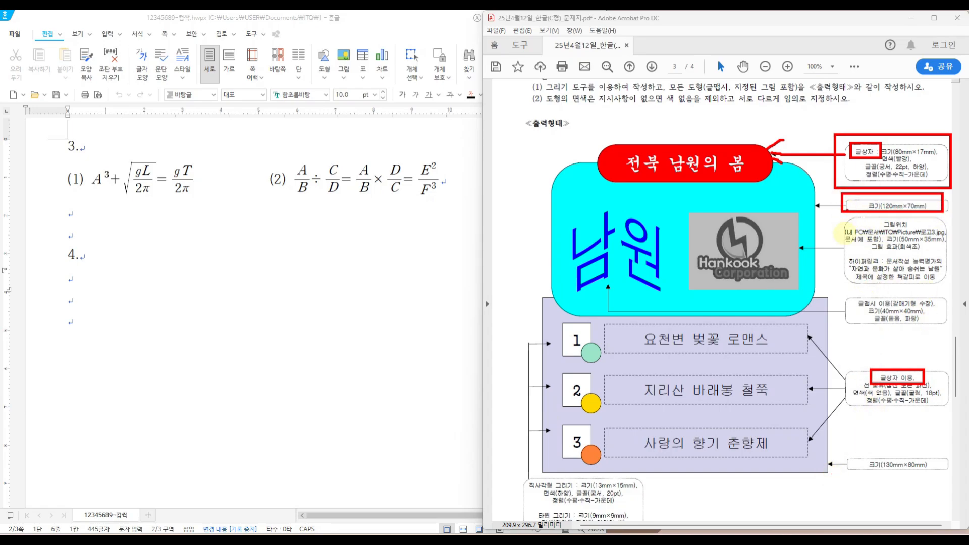
left_click_drag(845, 455, 949, 482)
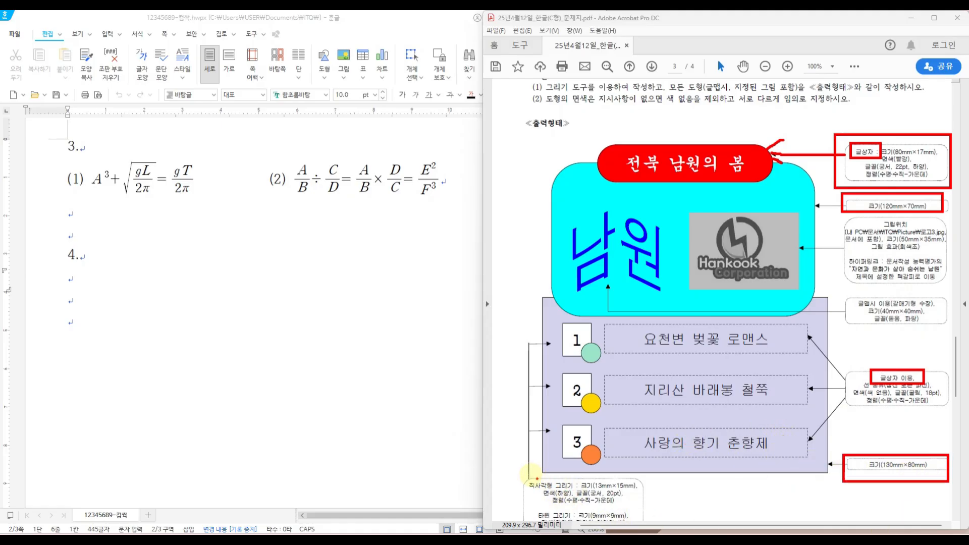
left_click_drag(525, 476, 645, 508)
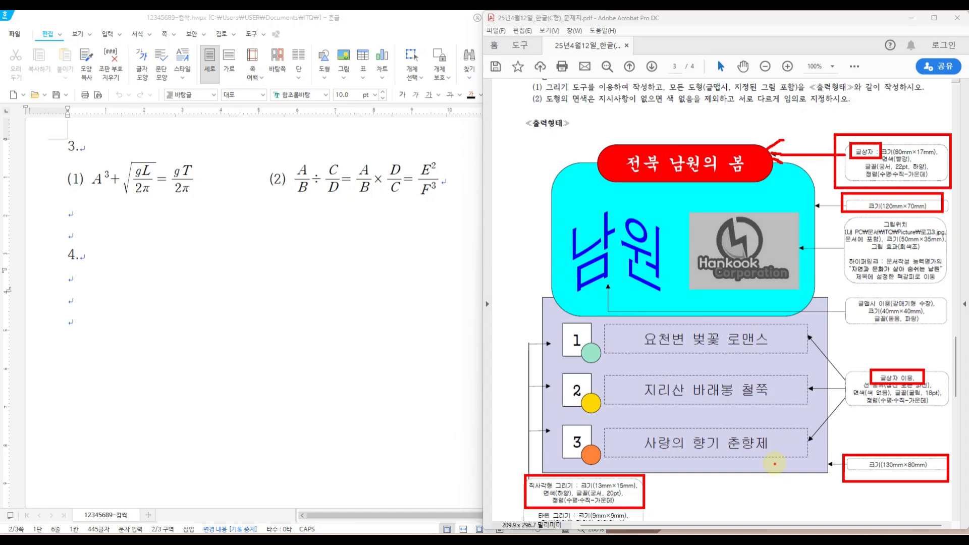
key("Escape")
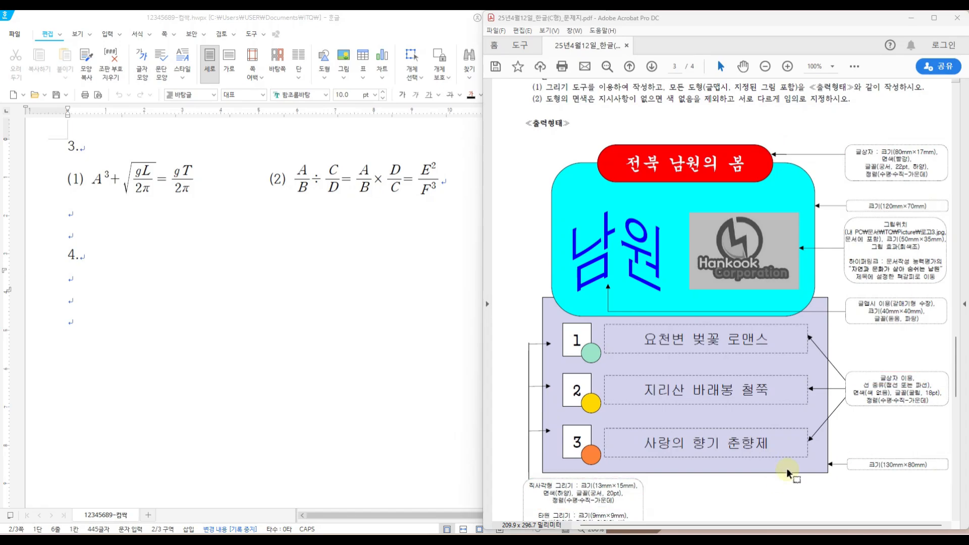
scroll(688, 433, "up", 2)
left_click(54, 189)
left_click_drag(55, 133, 92, 158)
left_click_drag(55, 240, 81, 267)
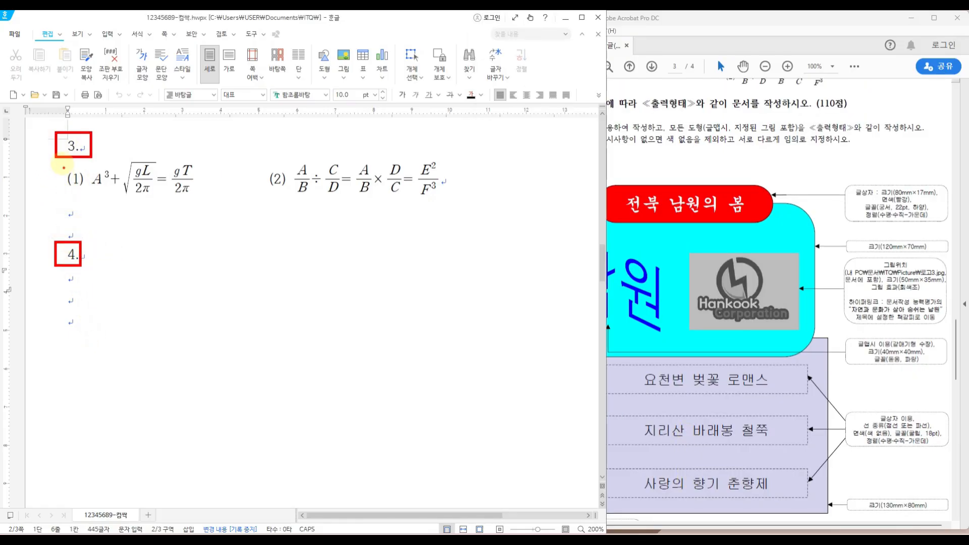
mouse_move(62, 162)
left_mouse_down()
mouse_move(112, 186)
mouse_move(475, 202)
left_mouse_up()
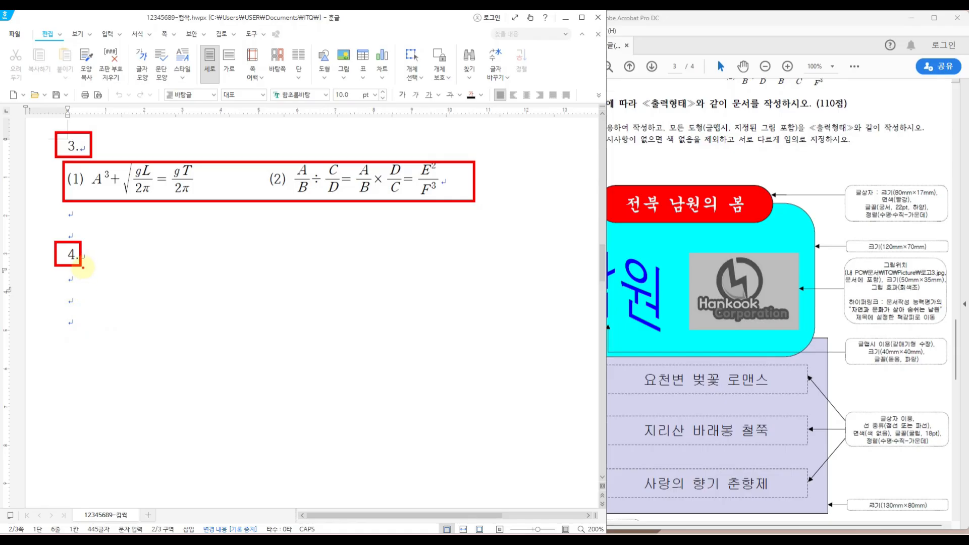
mouse_move(115, 287)
left_mouse_down()
mouse_move(114, 261)
mouse_move(135, 262)
left_mouse_up()
key("Escape")
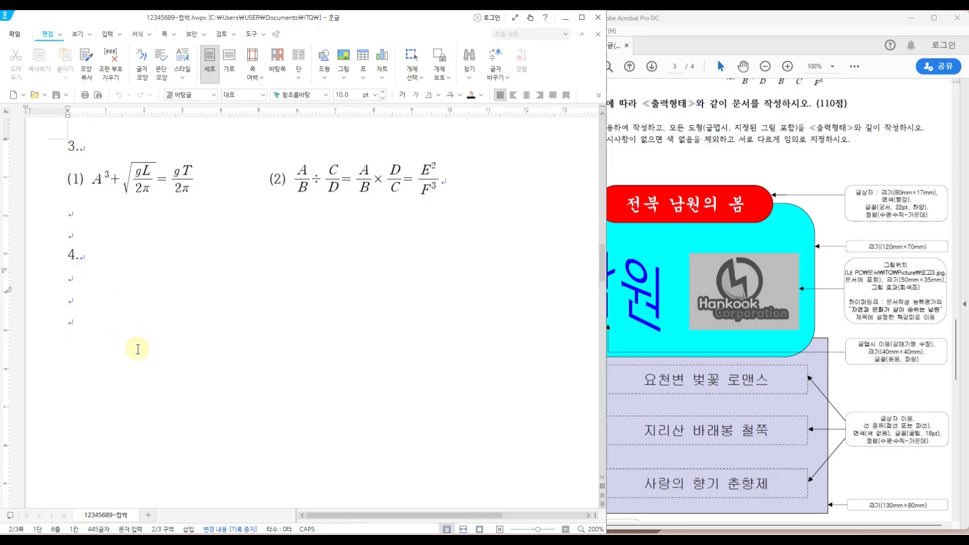
key("ctrl+2")
left_click_drag(796, 162, 771, 193)
left_click_drag(772, 171, 787, 204)
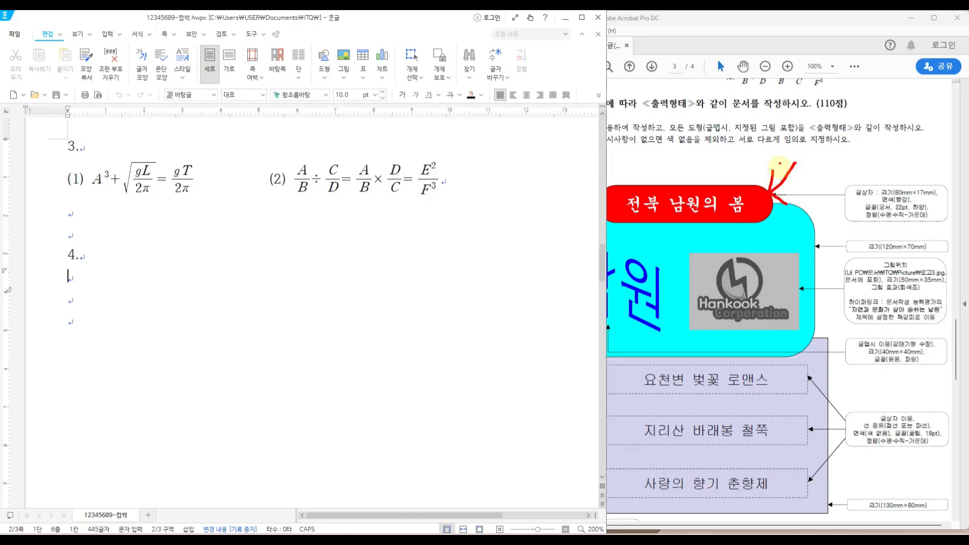
mouse_move(773, 222)
left_mouse_down()
mouse_move(786, 299)
mouse_move(801, 277)
left_mouse_up()
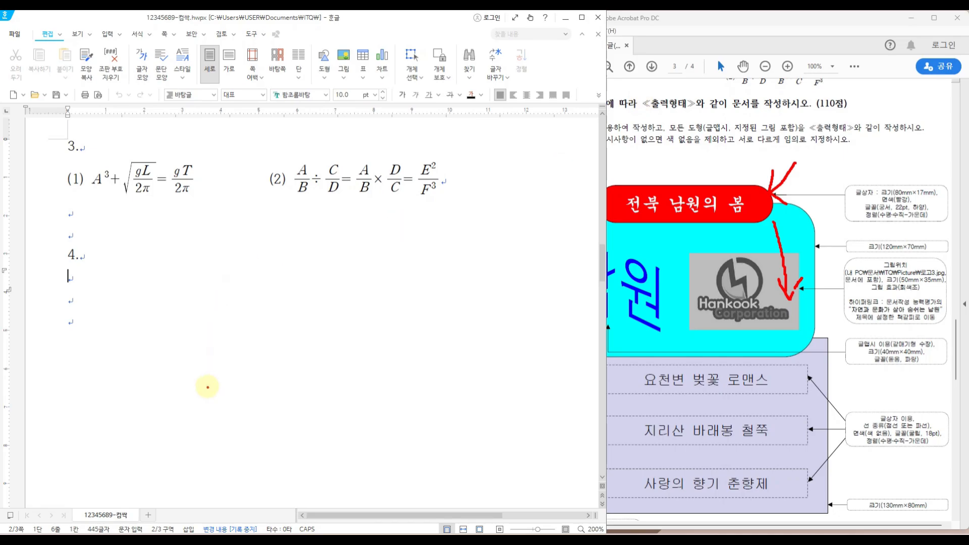
left_click_drag(838, 179, 953, 225)
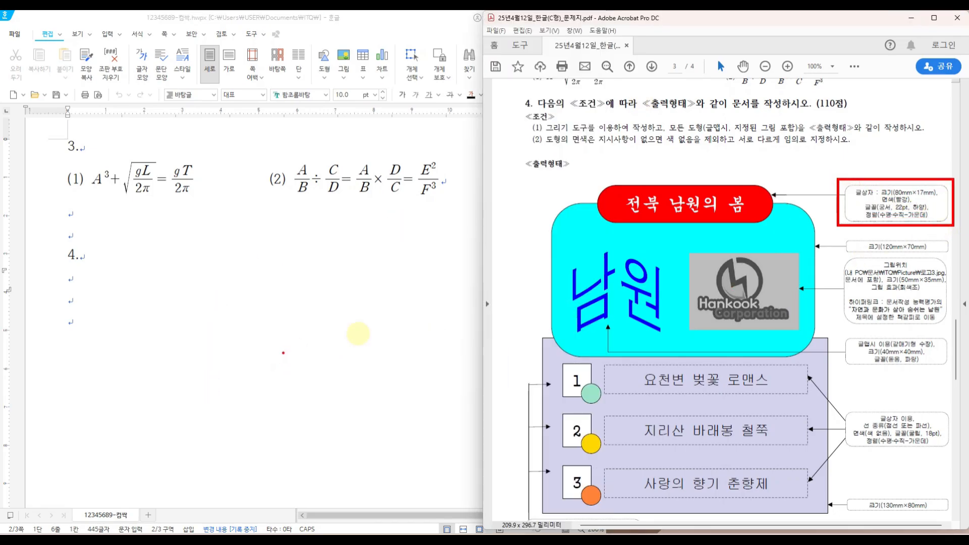
mouse_move(857, 161)
left_mouse_down()
mouse_move(869, 174)
mouse_move(887, 153)
left_mouse_up()
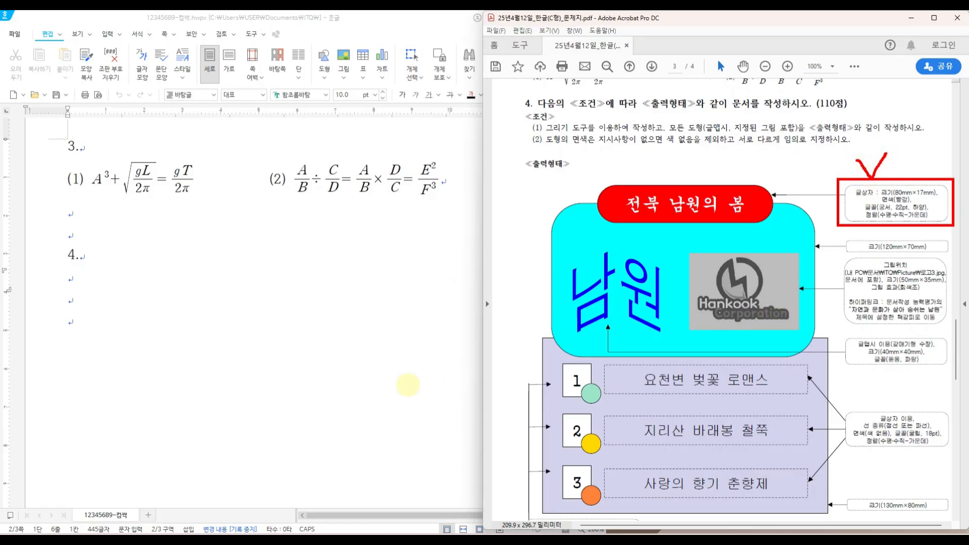
- Draw a horizontal text box about 82 mm wide and 13 mm high below number 4 and enter "전북 남원의 봄" in it
left_click(155, 243)
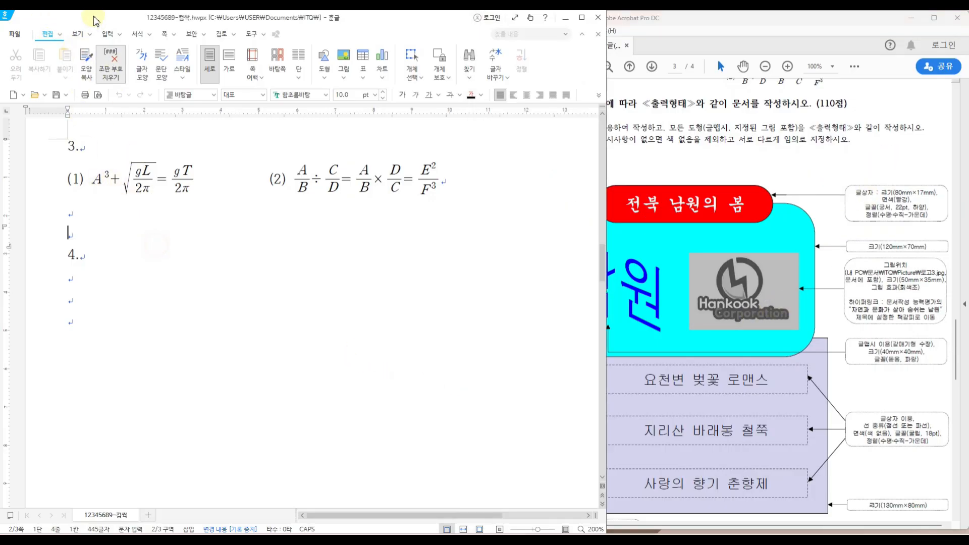
left_click(107, 34)
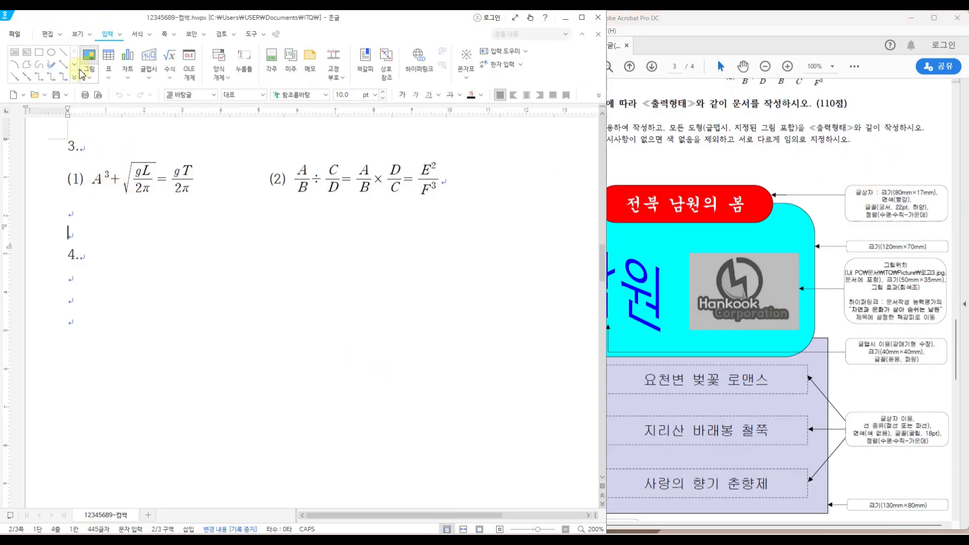
left_click(17, 54)
left_click_drag(115, 270, 429, 318)
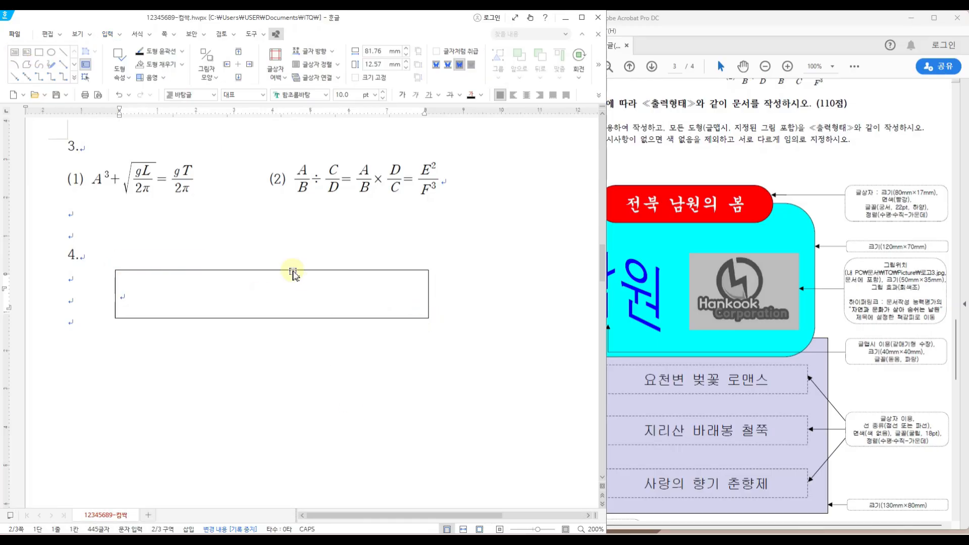
type("전북 남우")
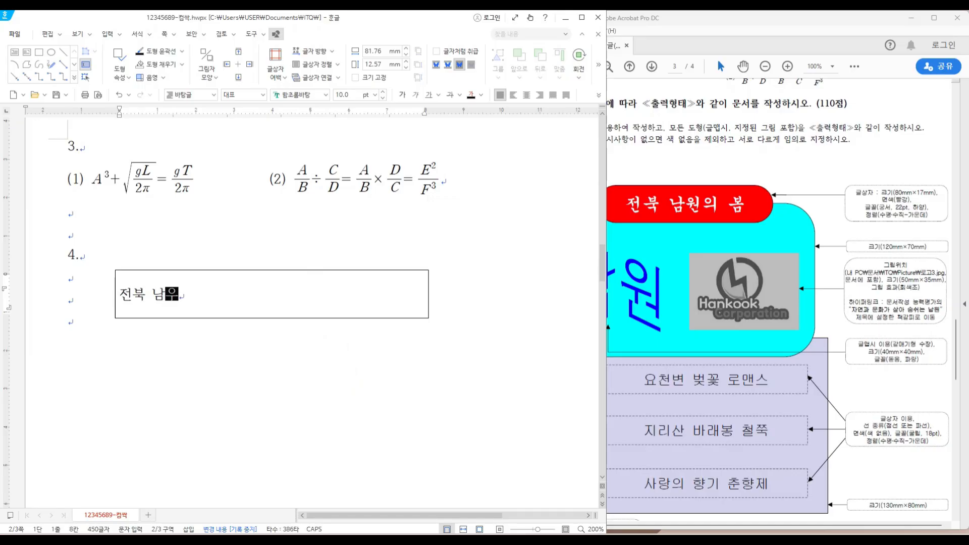
type("원의 봄")
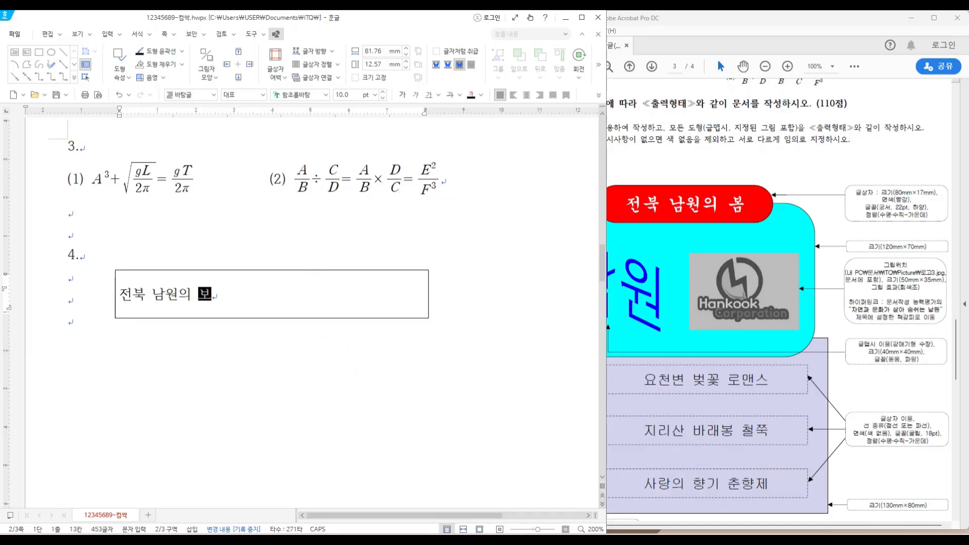
- Set the "전북 남원의 봄" text box to 80 mm wide and 17 mm high, and lock its size
left_click(259, 269)
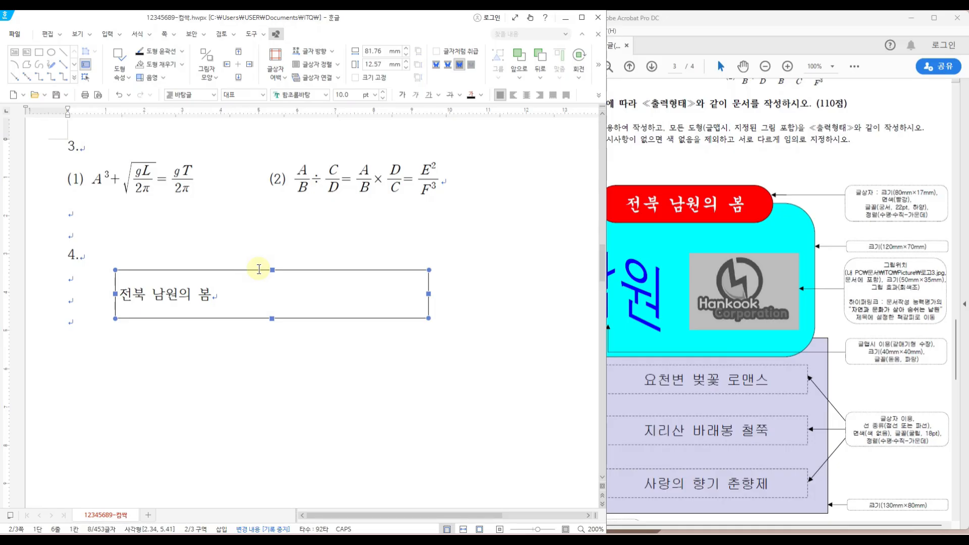
double_click(260, 269)
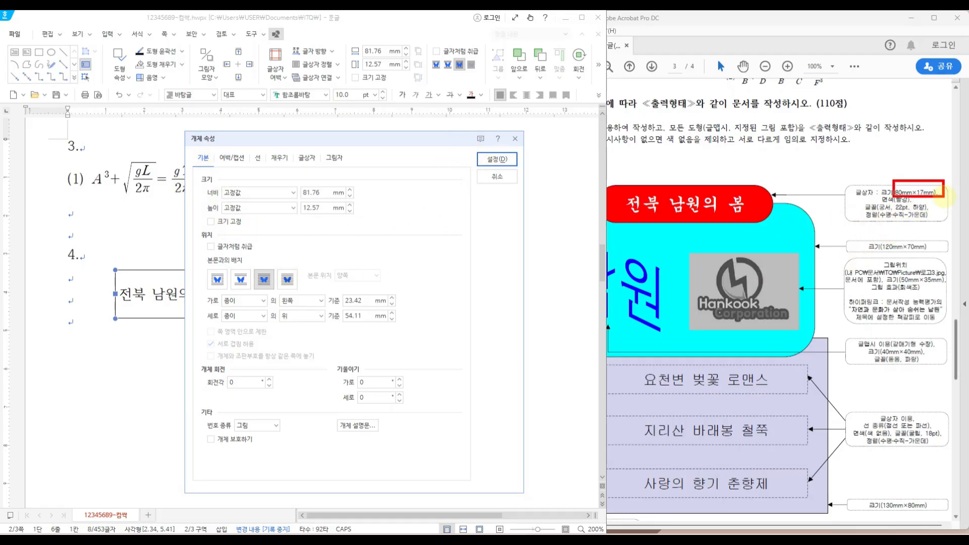
double_click(324, 192)
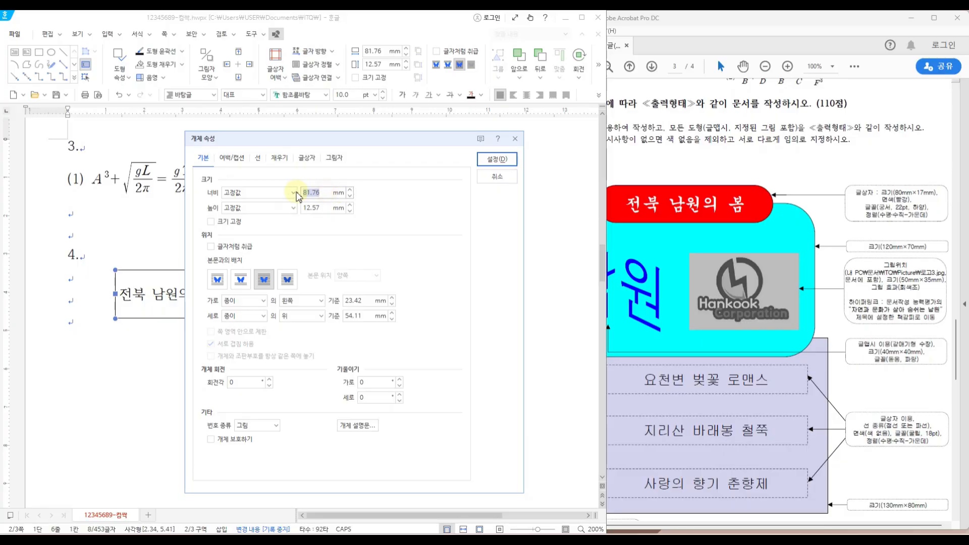
type("80")
key("Tab")
type("17")
left_click(211, 223)
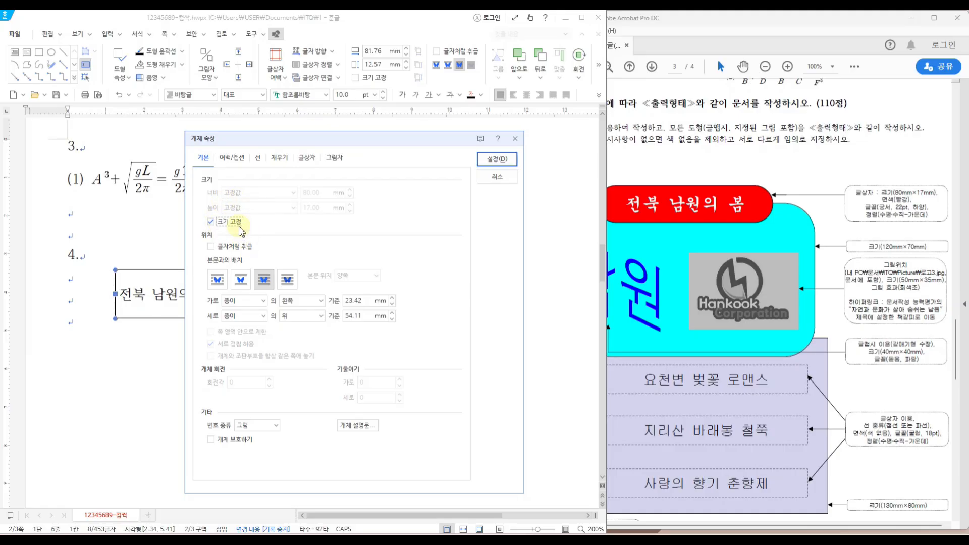
- Give the "전북 남원의 봄" text box semicircular (반원) corners in its line properties
left_click(258, 158)
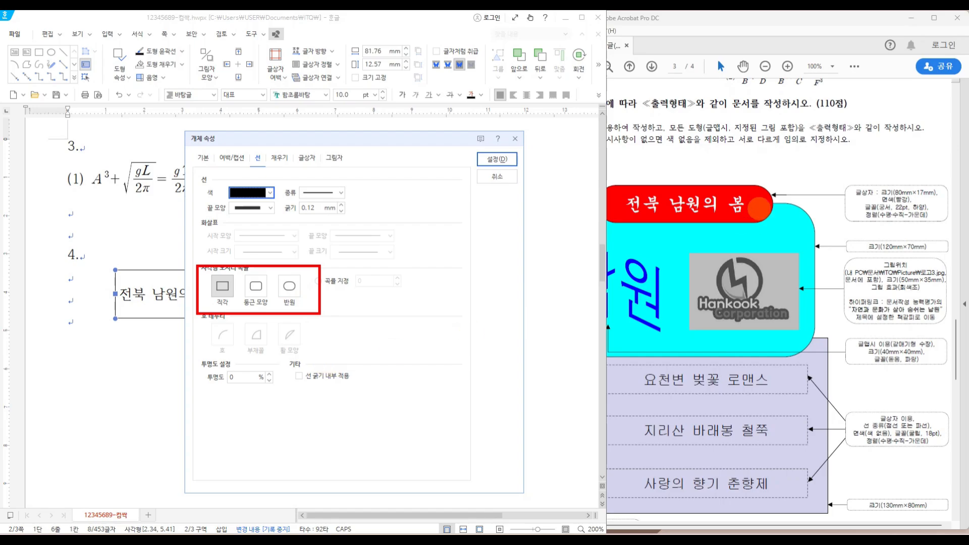
mouse_move(801, 150)
left_mouse_down()
mouse_move(772, 183)
mouse_move(792, 192)
left_mouse_up()
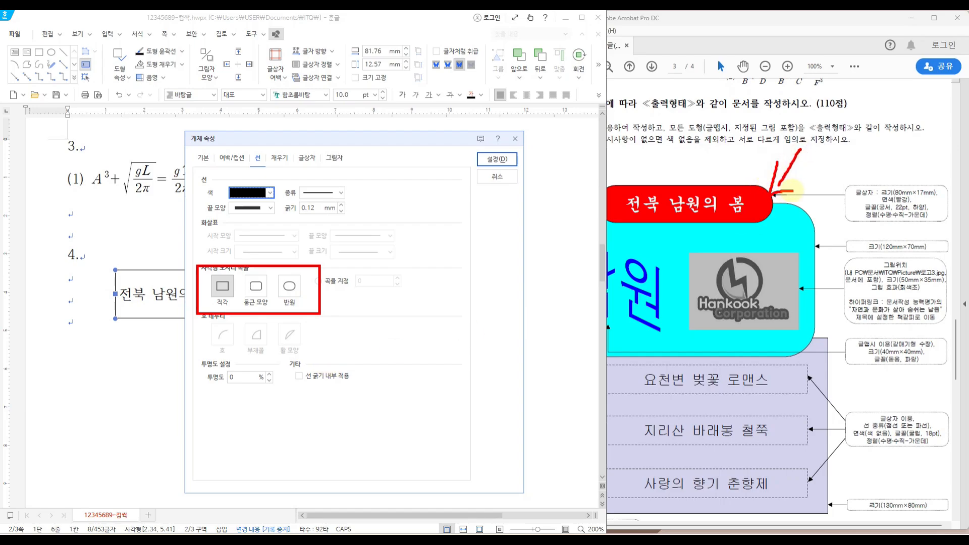
key("Escape")
left_click(289, 293)
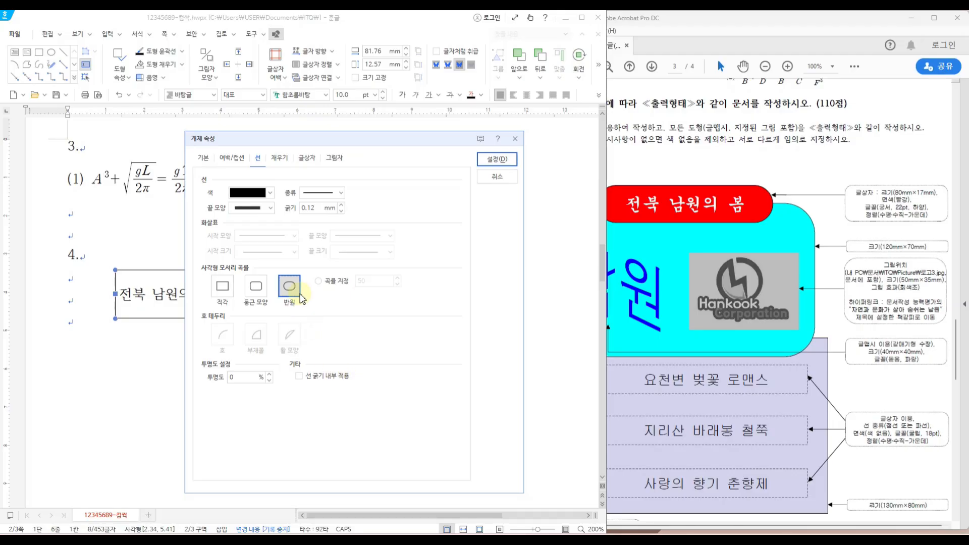
- Fill the 전북 남원의 봄 text box with solid red and apply its object properties
left_click(280, 158)
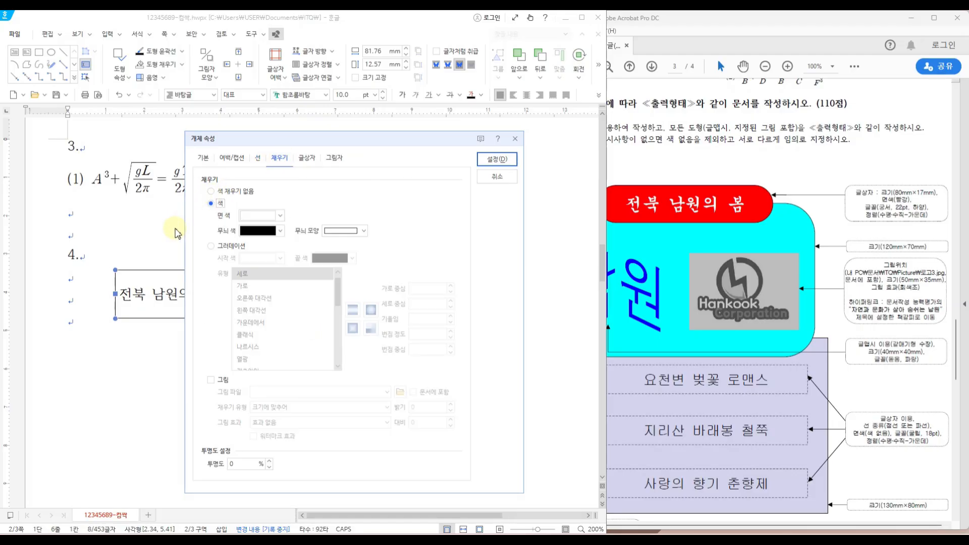
left_click(279, 216)
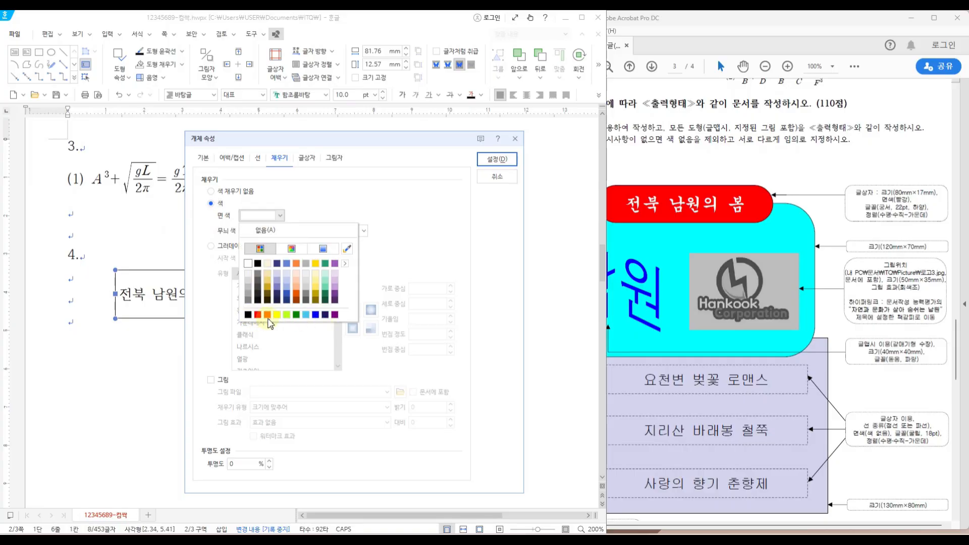
left_click(258, 315)
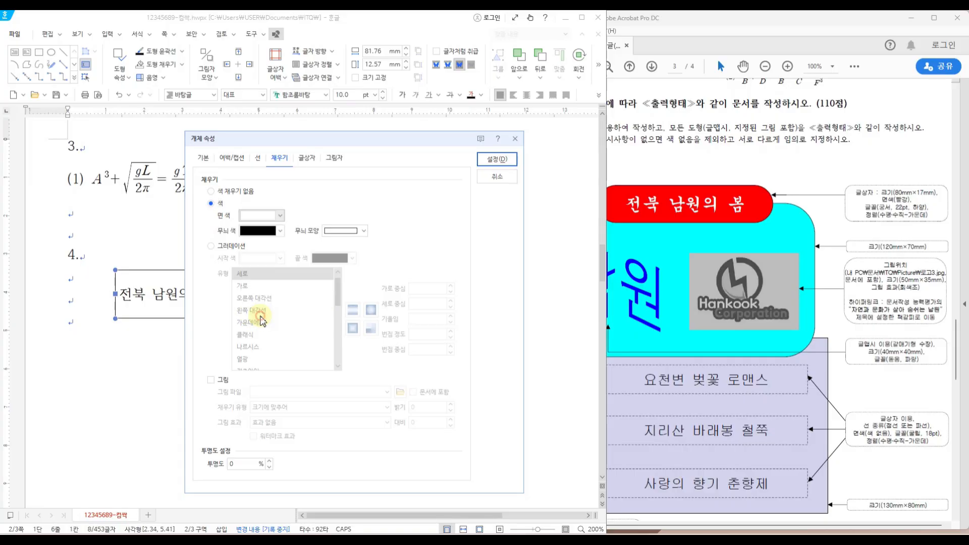
left_click(497, 159)
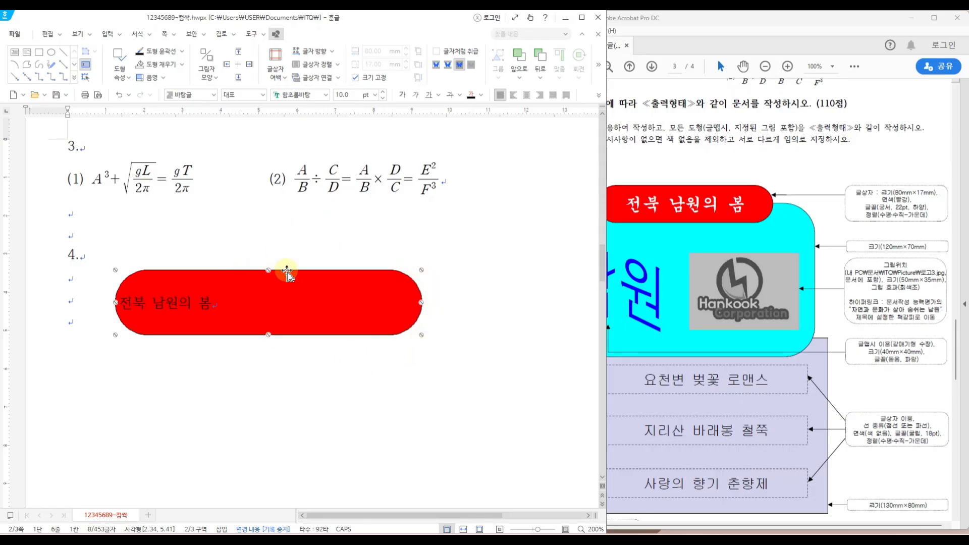
- Set the red title box's text to the 궁서 font at 22 pt
left_click_drag(859, 201, 932, 214)
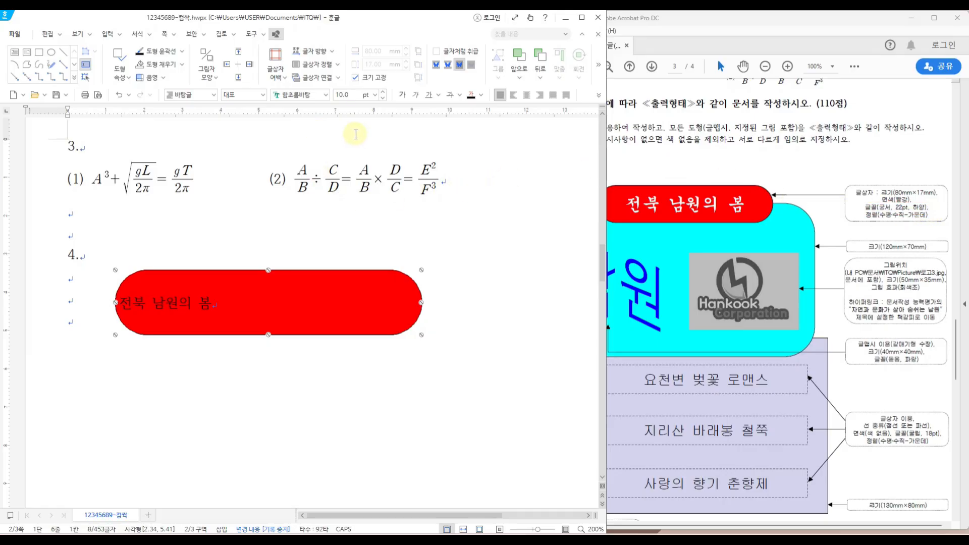
left_click(327, 97)
type("ㄱ")
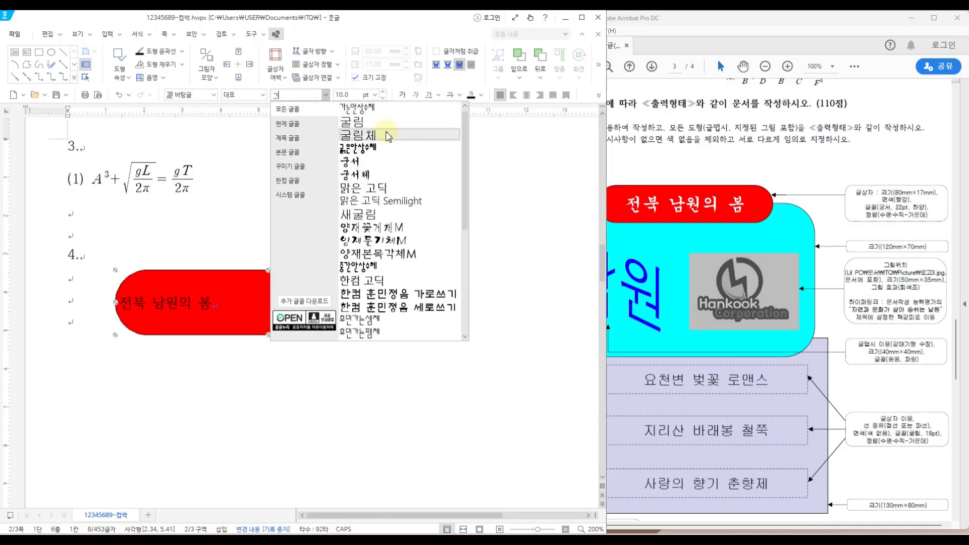
left_click(372, 161)
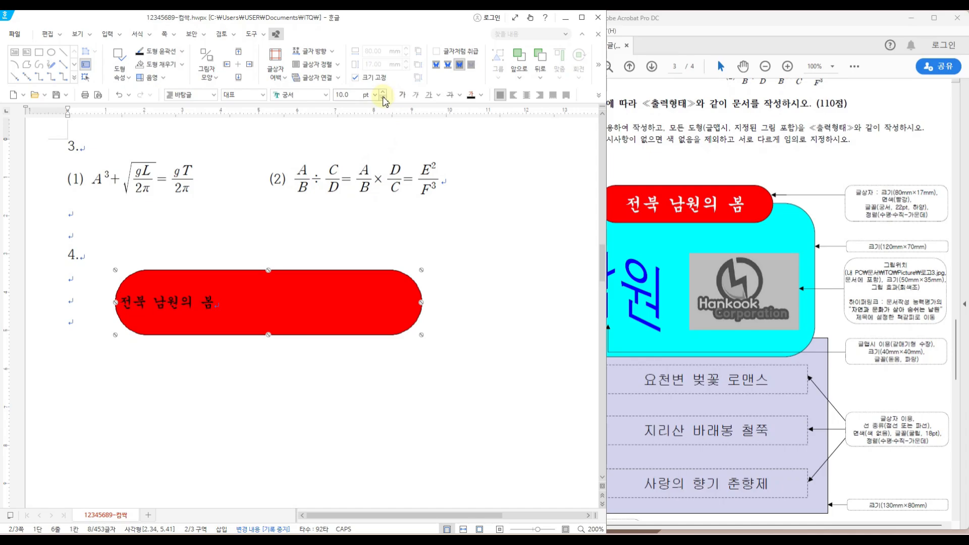
left_click(374, 95)
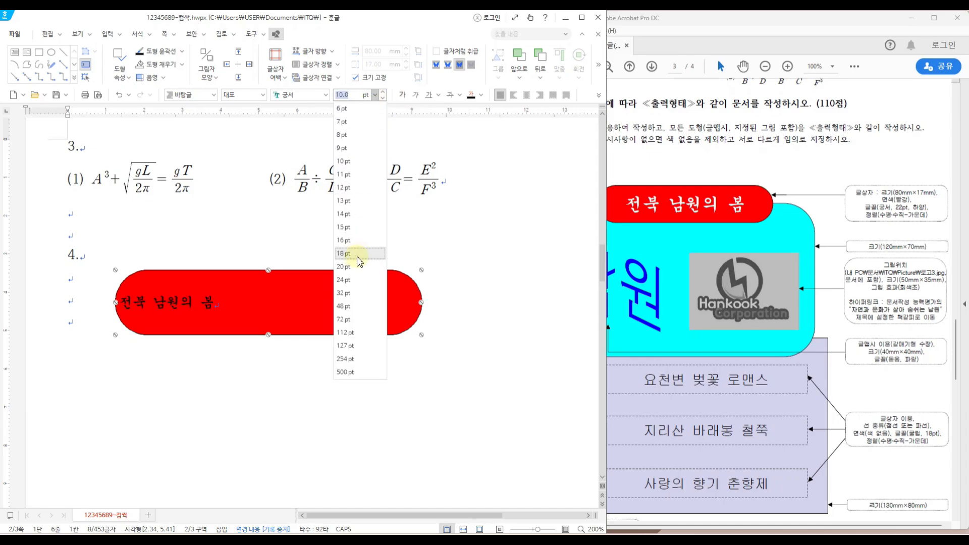
type("22")
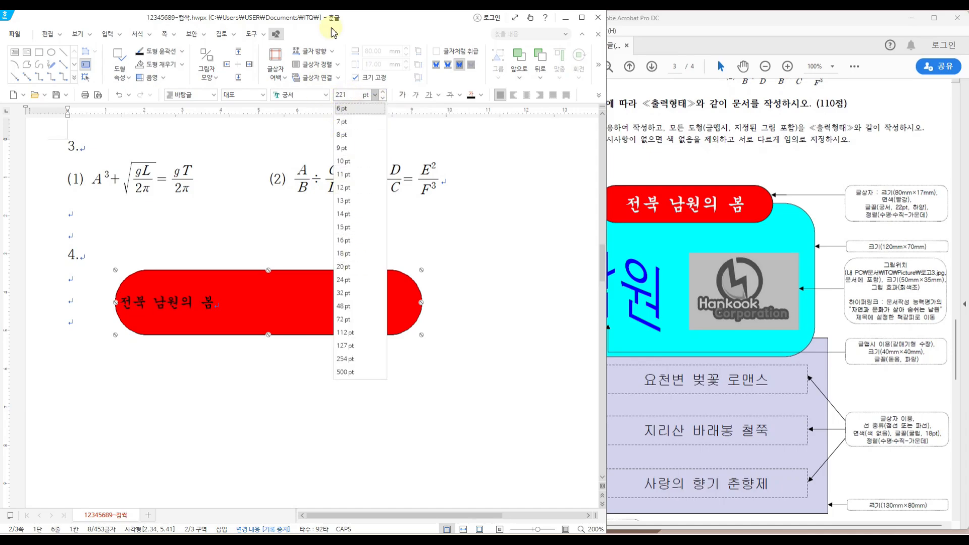
key("Return")
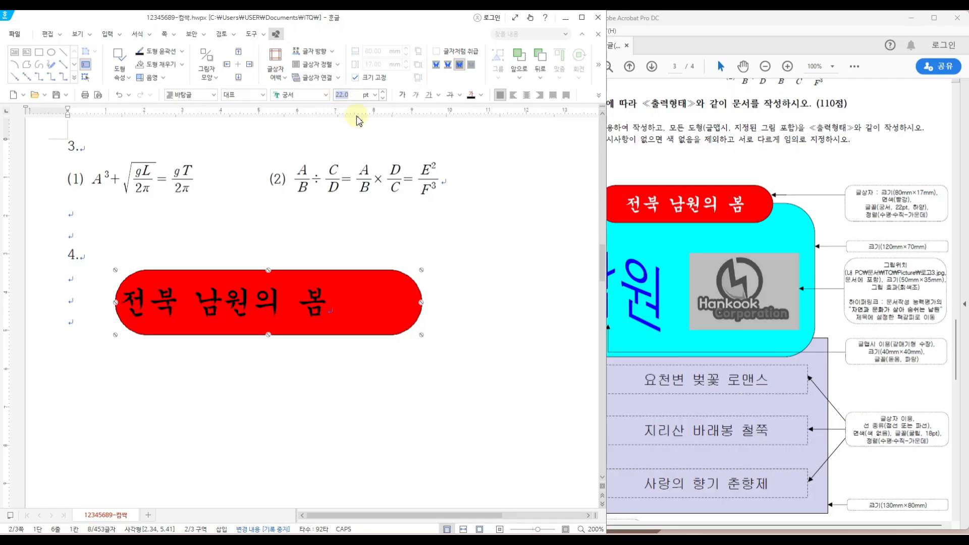
- Make the title box's text white and centre it horizontally, ending with the box deselected
left_click(481, 95)
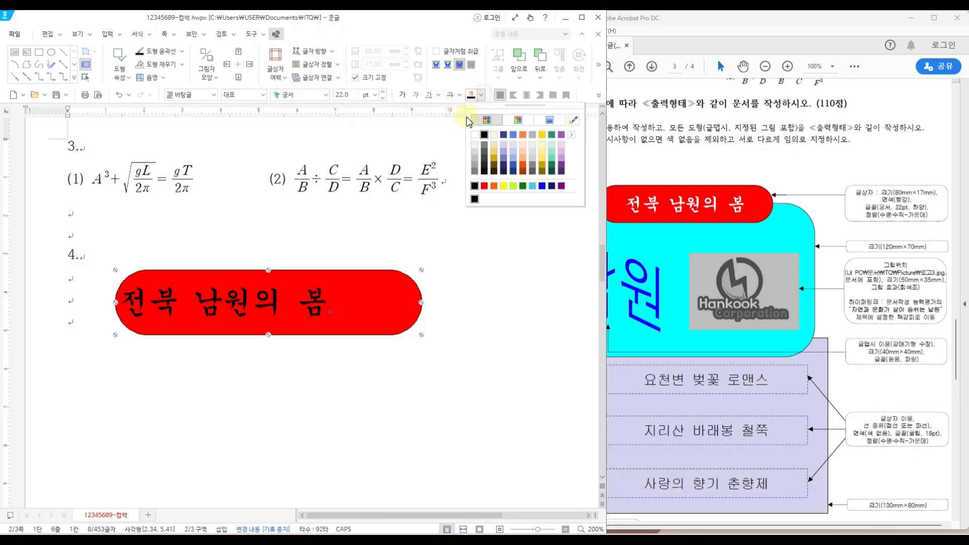
left_click(475, 136)
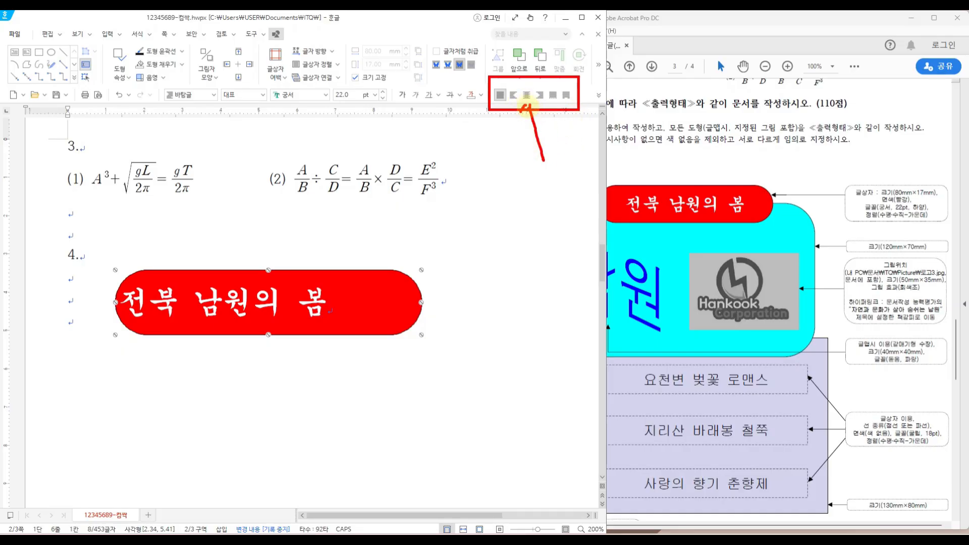
left_click(527, 96)
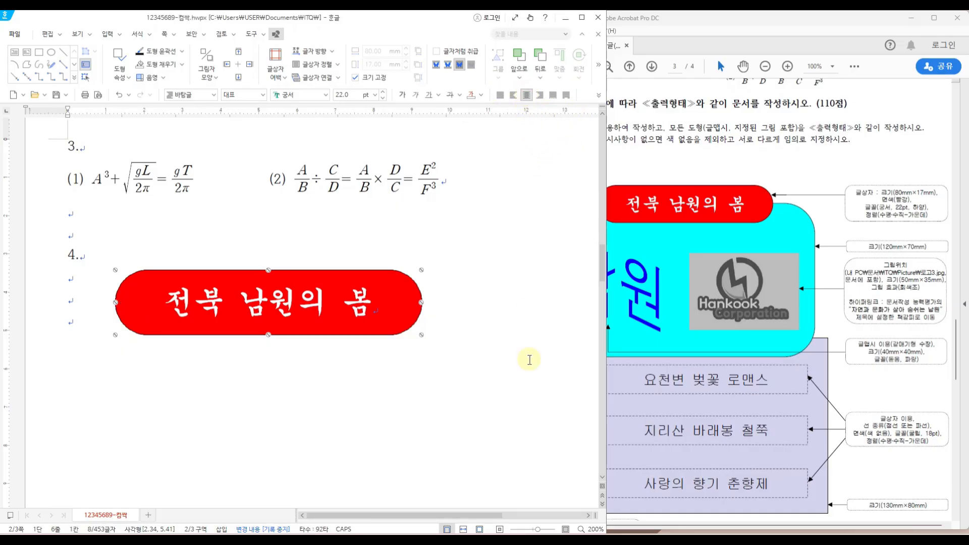
left_click(509, 307)
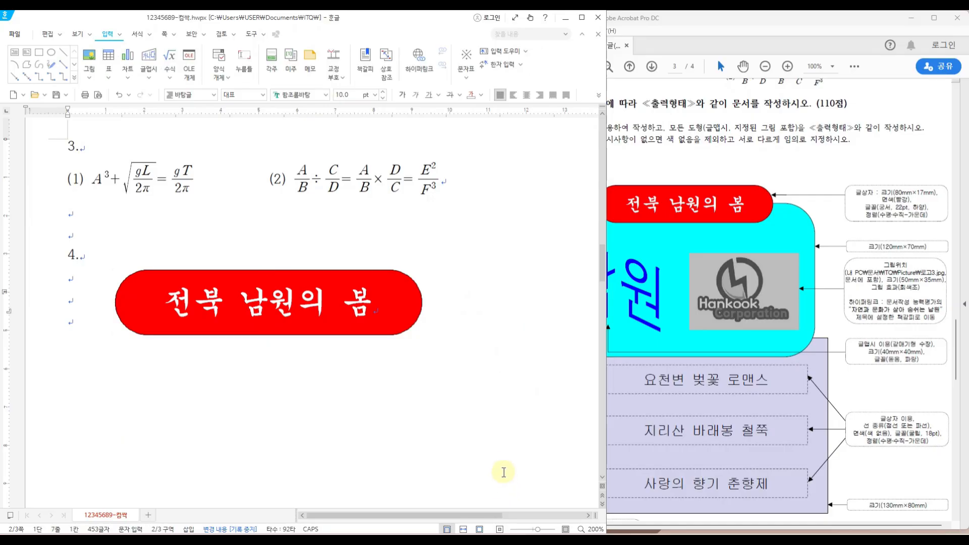
left_click(655, 257)
left_click_drag(550, 204, 814, 359)
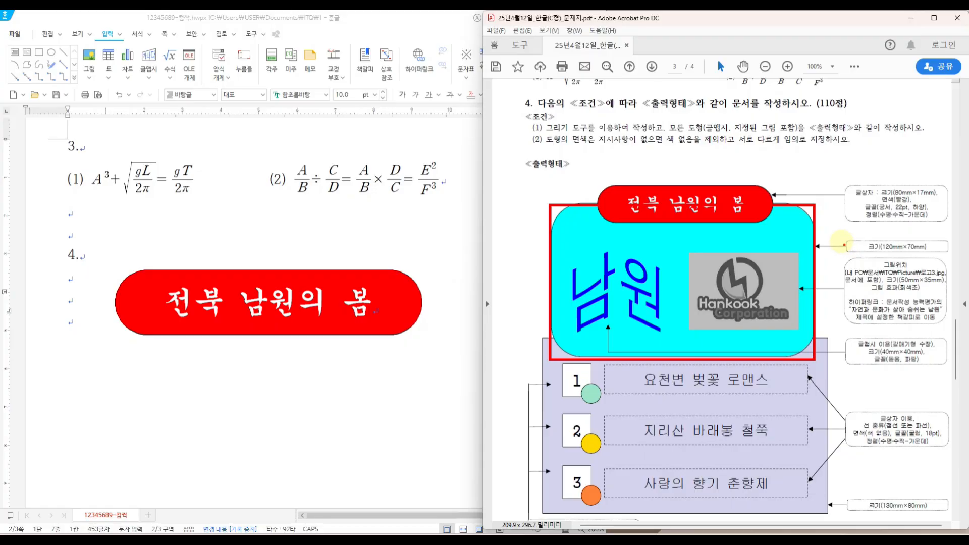
left_click_drag(831, 231, 955, 252)
key("Escape")
- Draw a rectangle about 104 mm wide and 46 mm high, overlapping the lower part of the red title box
left_click(412, 238)
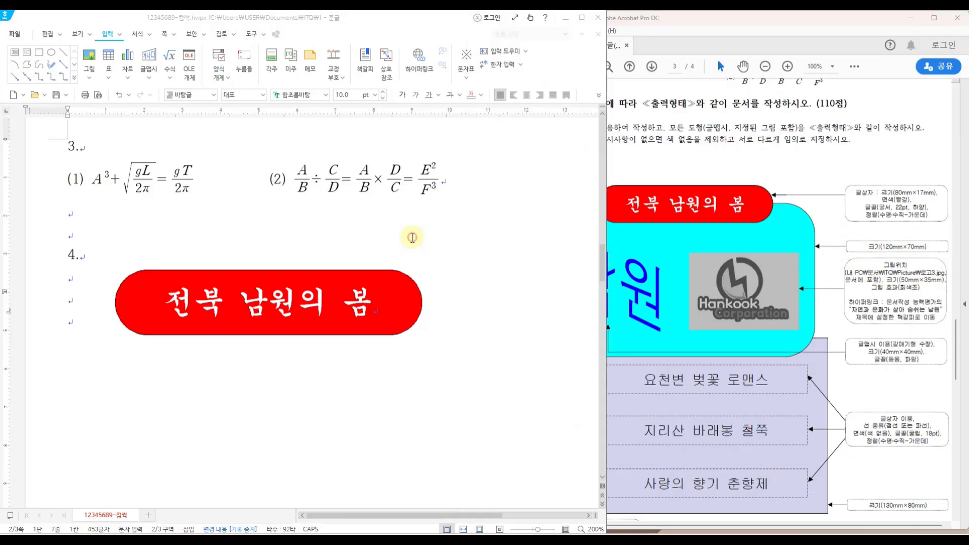
left_click(74, 77)
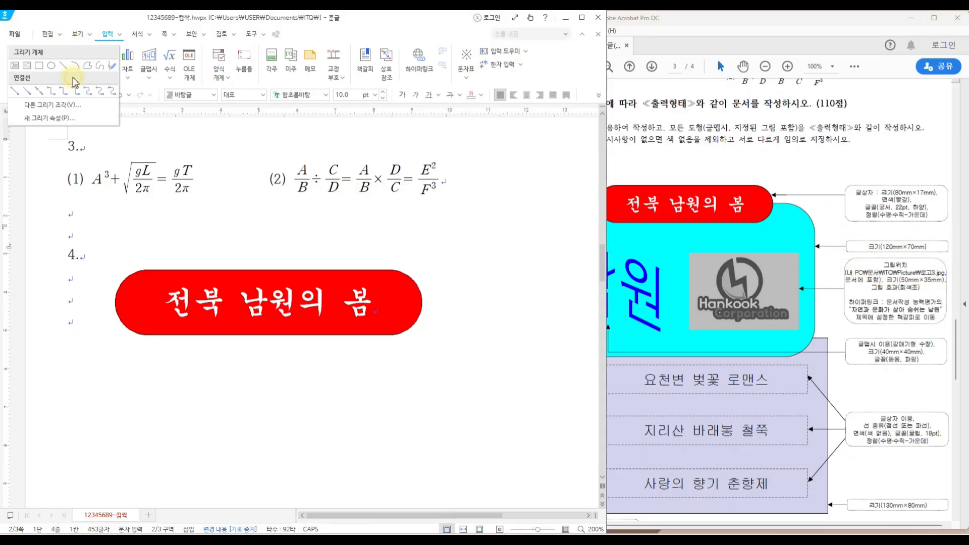
left_click(39, 65)
left_click_drag(78, 310, 478, 485)
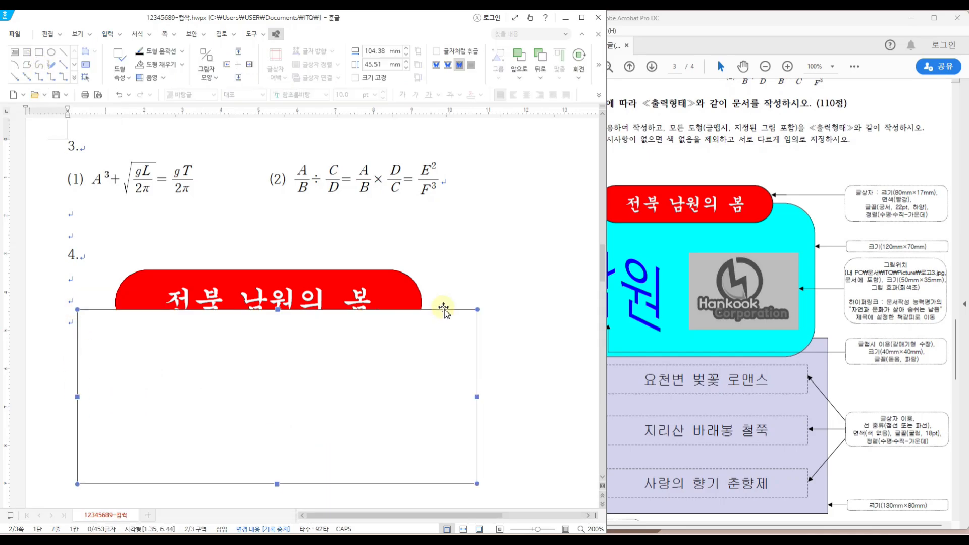
- Set the new rectangle's width to 120 mm and height to 70 mm, and lock its size
double_click(444, 309)
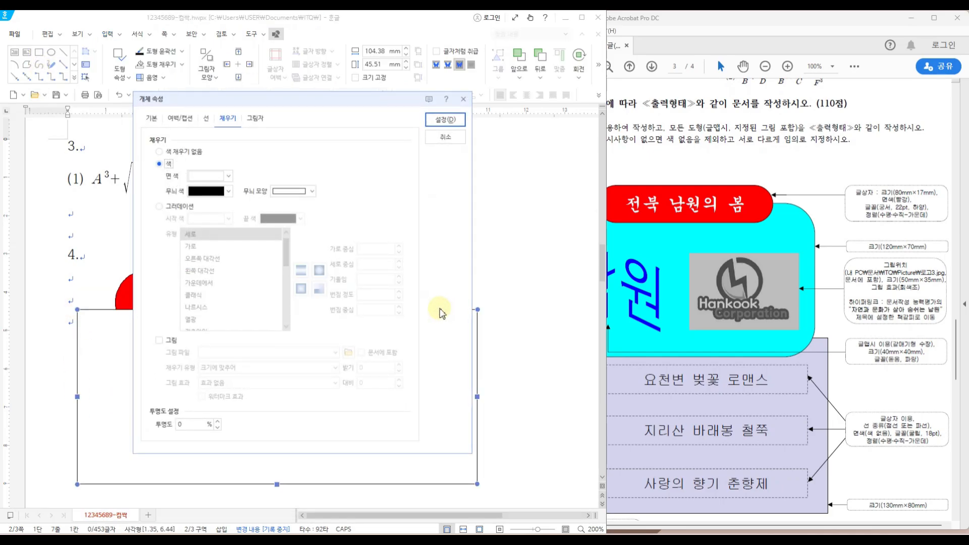
left_click(152, 118)
double_click(260, 152)
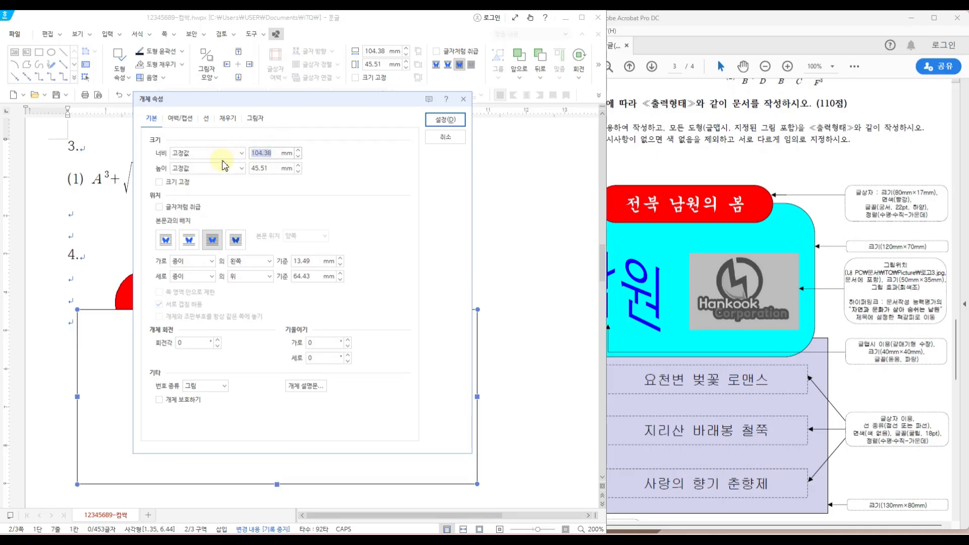
type("120")
double_click(259, 173)
type("70")
left_click(159, 183)
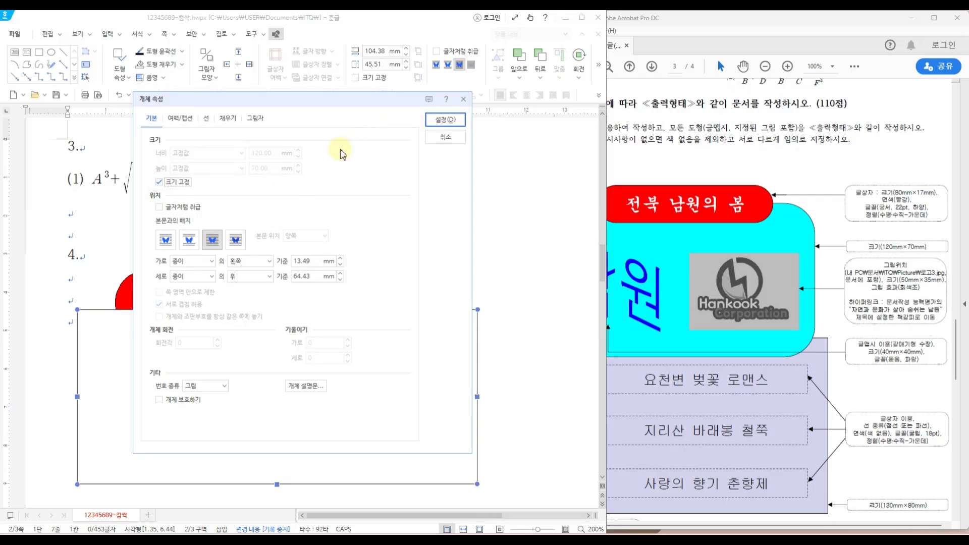
- Give the 120 × 70 mm rectangle rounded corners (둥근 모양) and a light orange fill
left_click(206, 119)
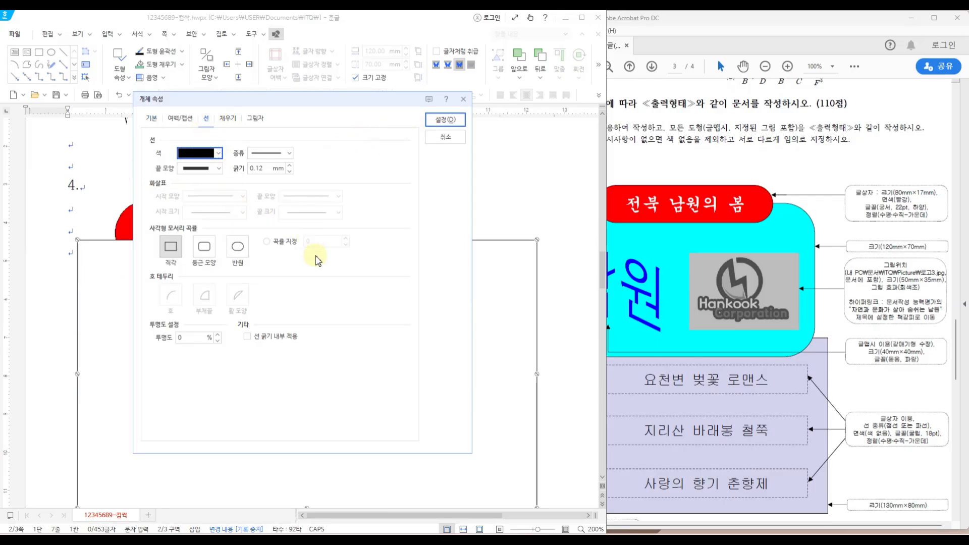
left_click(206, 251)
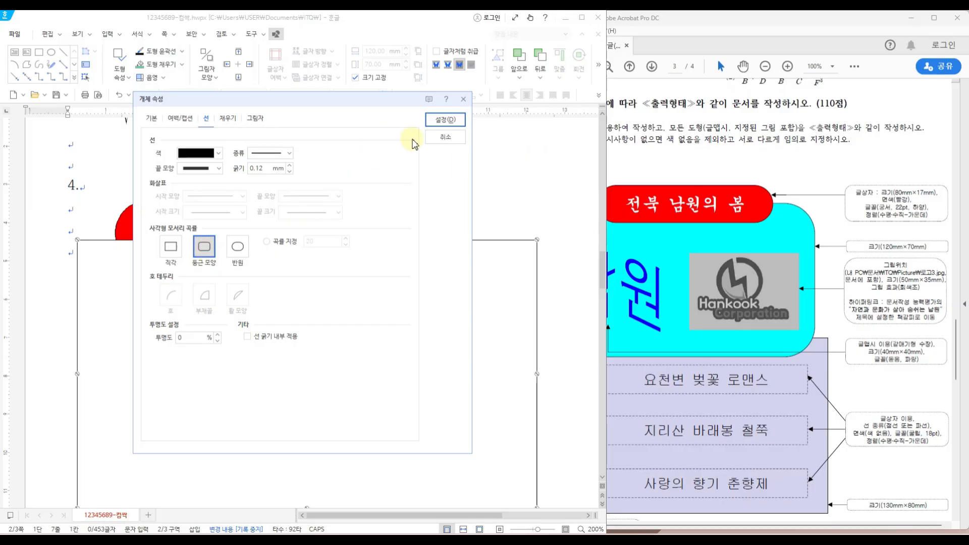
left_click(444, 122)
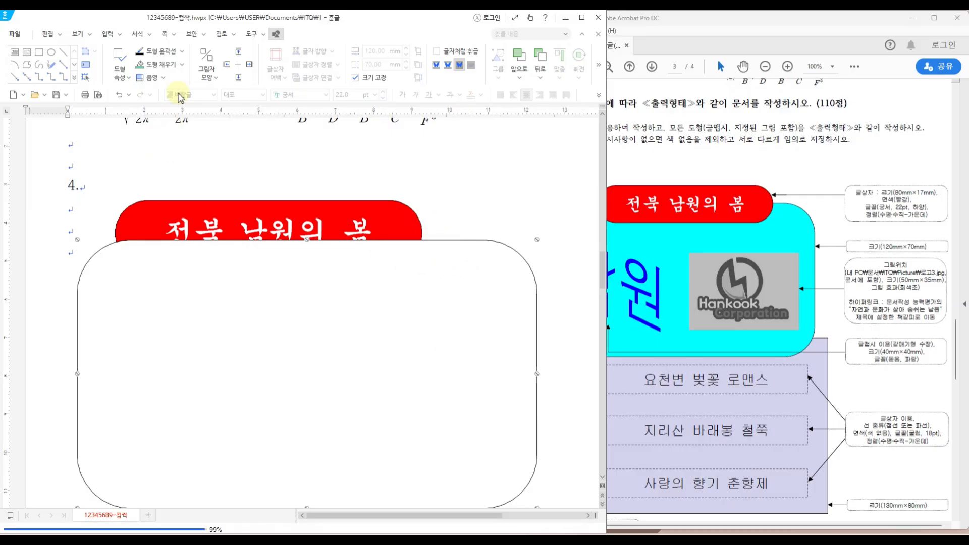
left_click(182, 64)
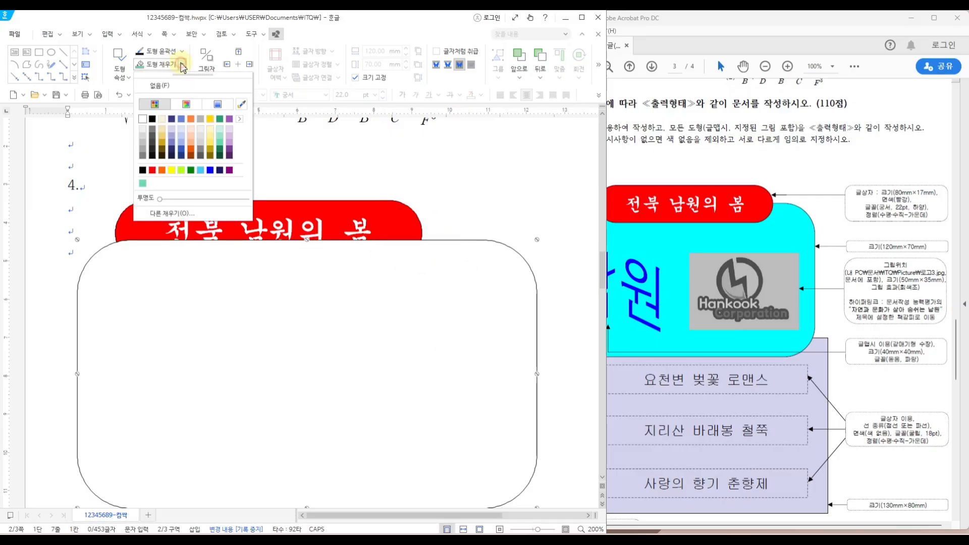
left_click(192, 144)
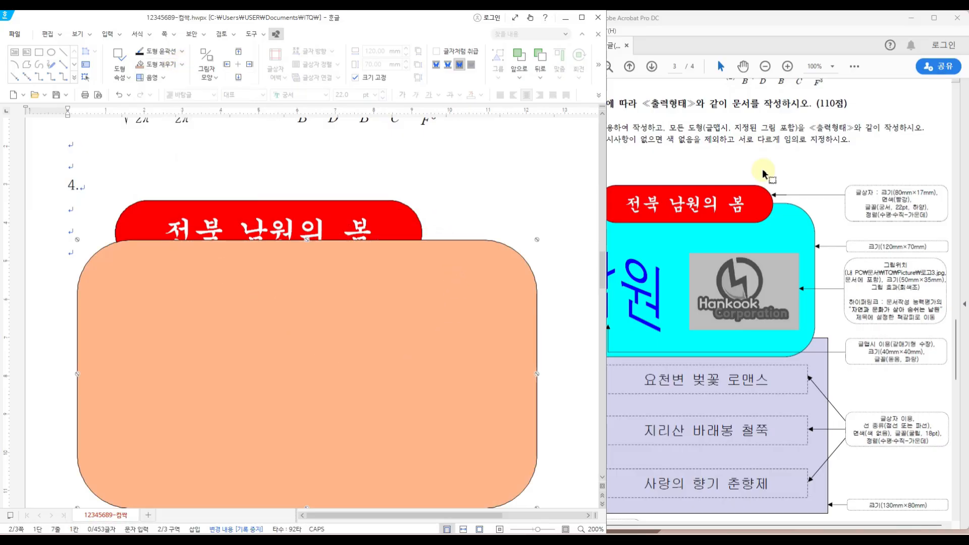
left_click(624, 213)
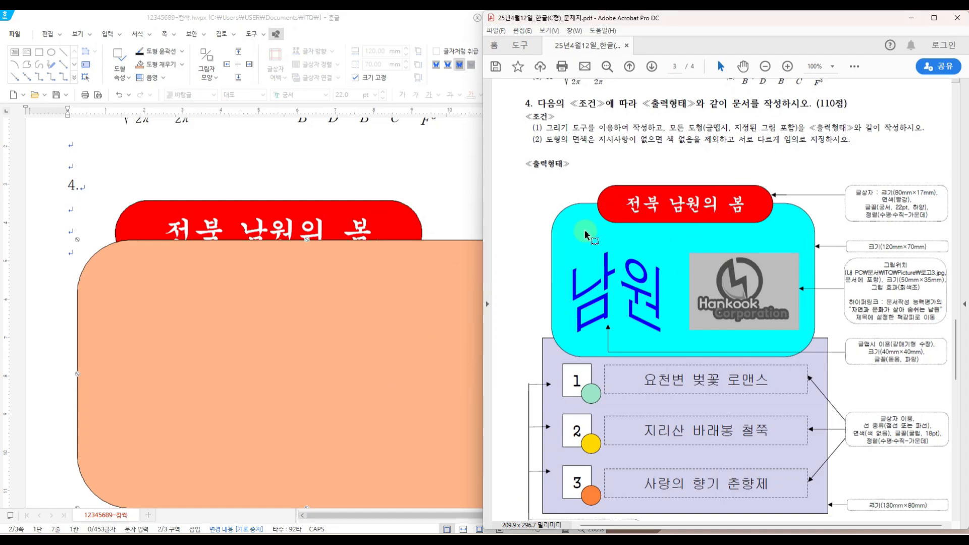
mouse_move(572, 179)
left_mouse_down()
mouse_move(601, 186)
mouse_move(580, 194)
left_mouse_up()
left_click_drag(509, 243, 595, 242)
left_click_drag(575, 231, 596, 240)
left_click_drag(596, 241, 572, 275)
mouse_move(607, 234)
left_mouse_down()
mouse_move(556, 241)
mouse_move(601, 244)
left_mouse_up()
key("Escape")
- Send the light orange rectangle behind the red title box and centre the title box over the rectangle's upper edge
left_click(420, 281)
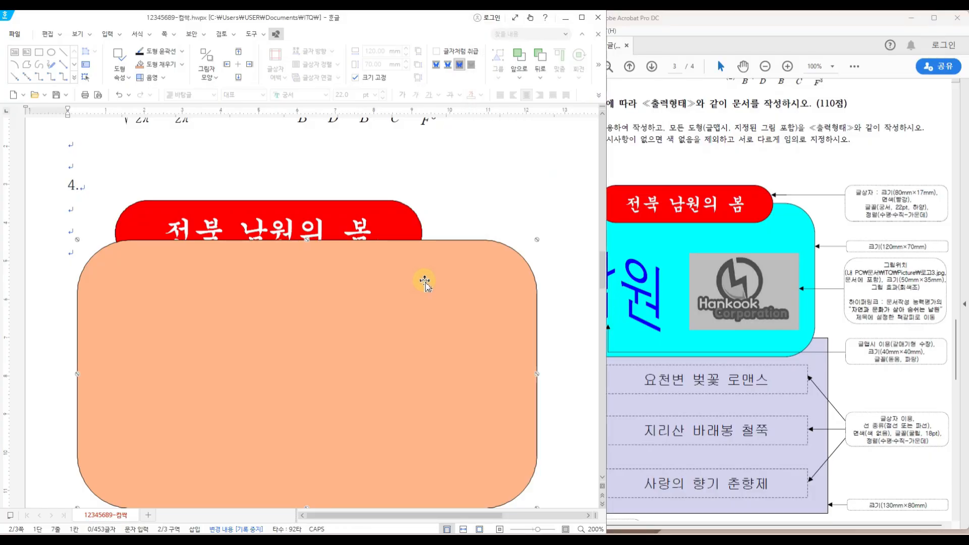
left_click(542, 80)
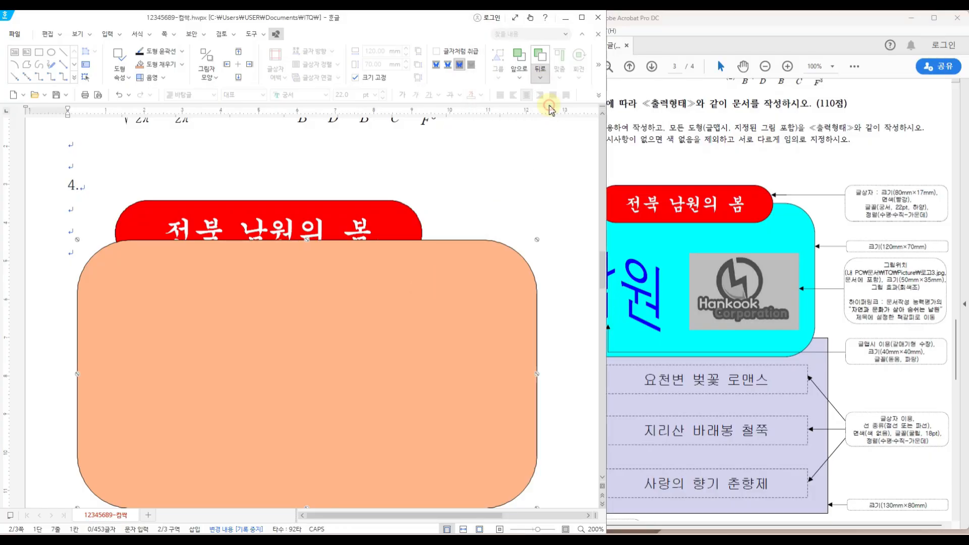
left_click(552, 108)
left_click_drag(403, 204, 447, 203)
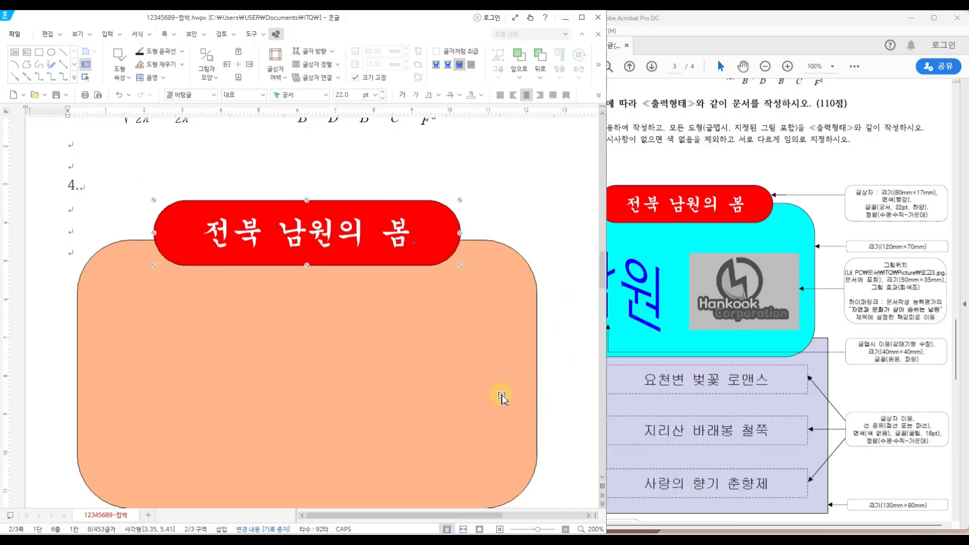
left_click(557, 398)
- Choose the 로고3 picture from the ITQ Picture folder for insertion into the drawing
left_click(664, 369)
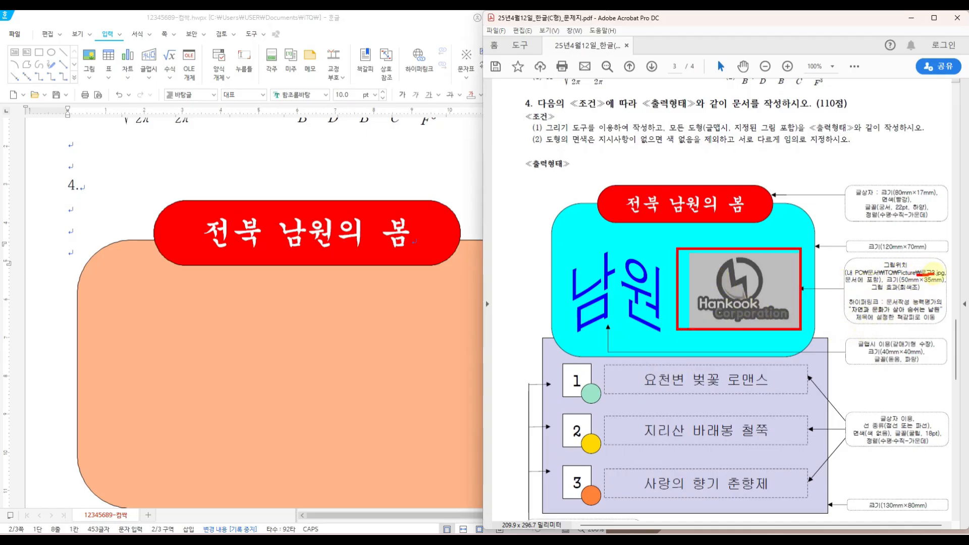
left_click(288, 325)
left_click(112, 35)
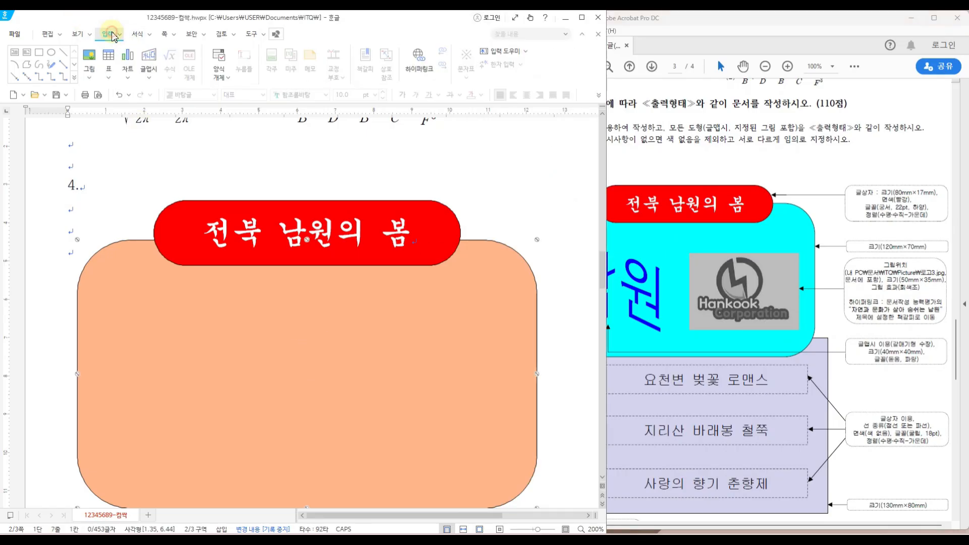
left_click(90, 79)
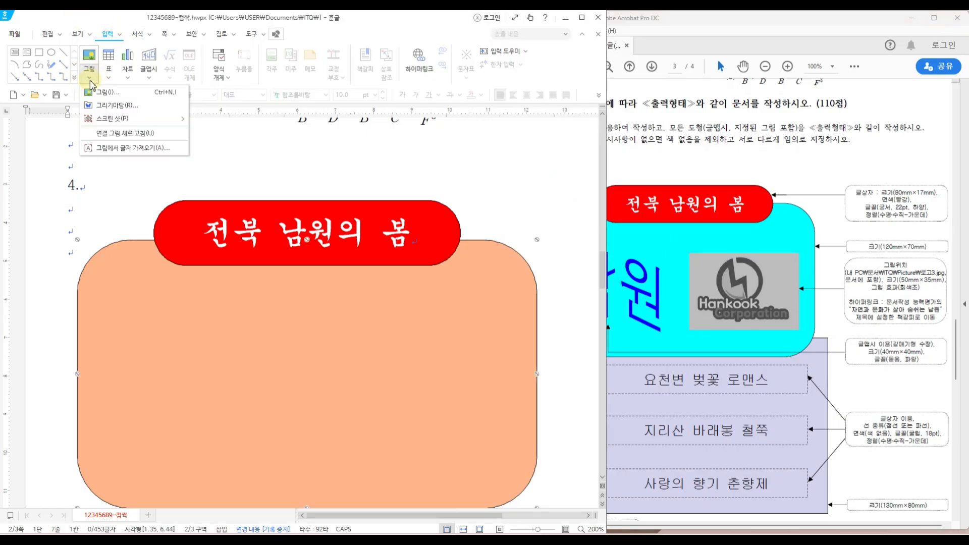
left_click(106, 92)
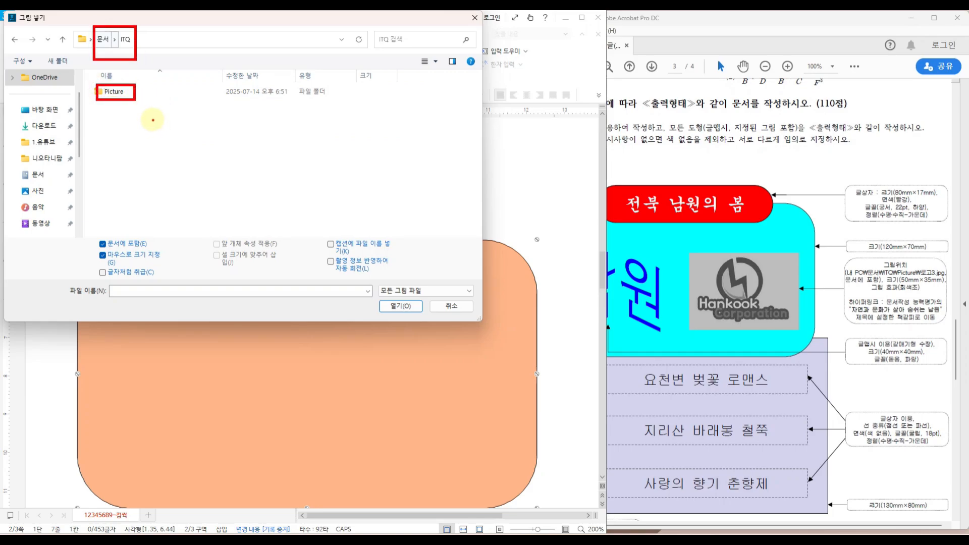
double_click(113, 92)
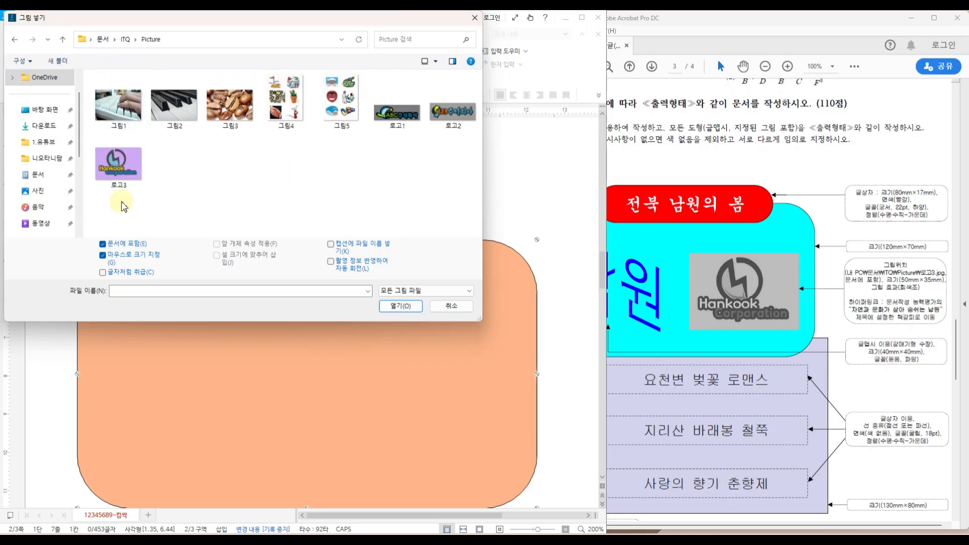
double_click(118, 162)
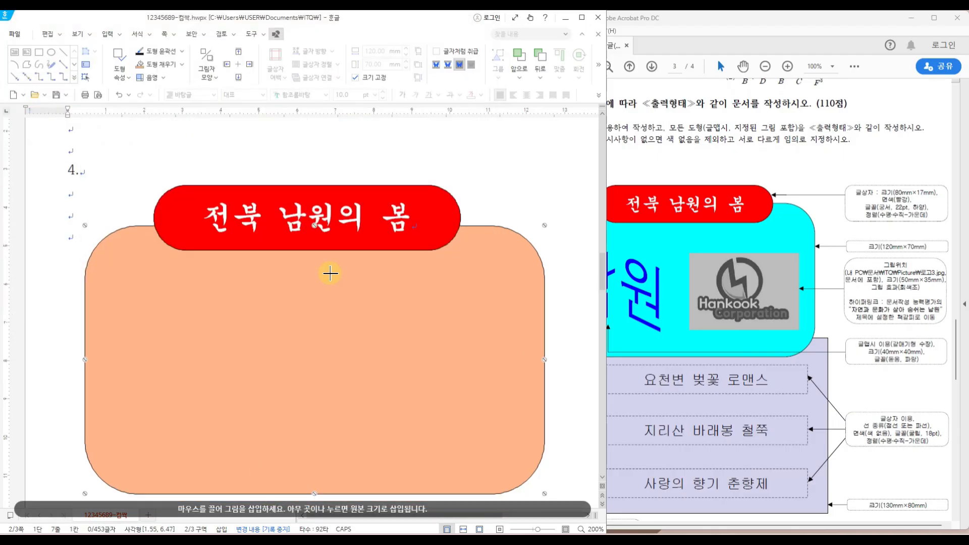
- Place the logo about 41 mm wide and 29 mm high in the right half of the light orange rectangle, in front of the text
left_click_drag(334, 272, 500, 384)
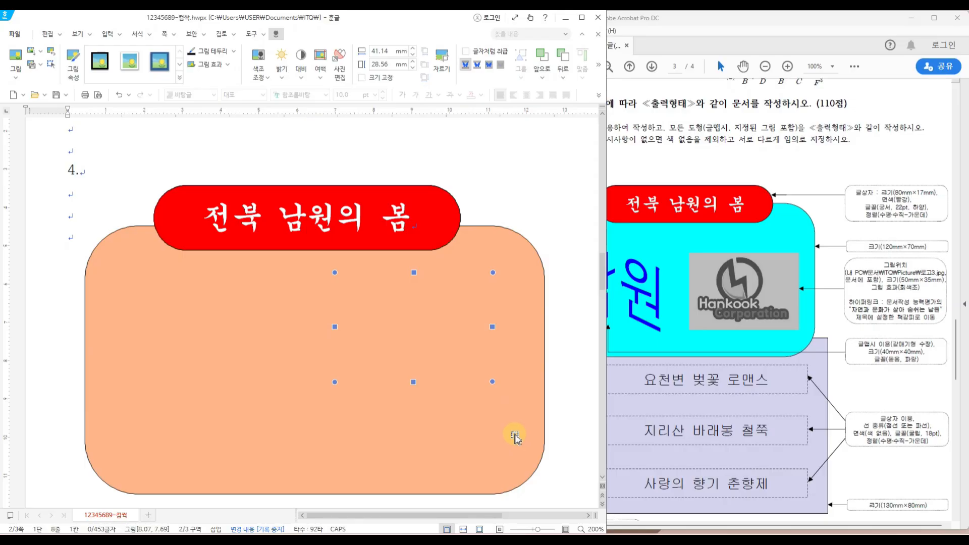
left_click(489, 66)
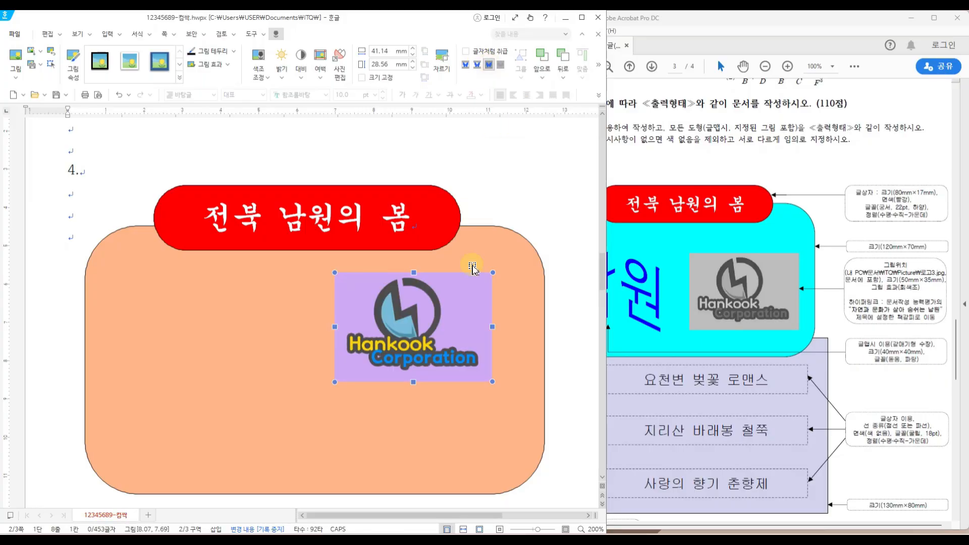
left_click_drag(420, 321, 446, 341)
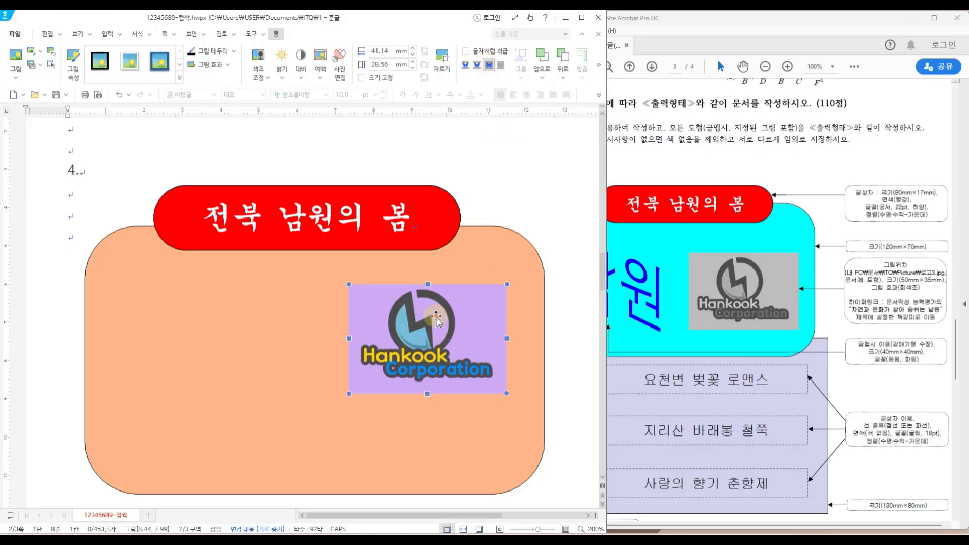
- Set the logo picture's width to 50 mm and height to 35 mm, and lock its size
double_click(436, 321)
left_click_drag(199, 105, 128, 138)
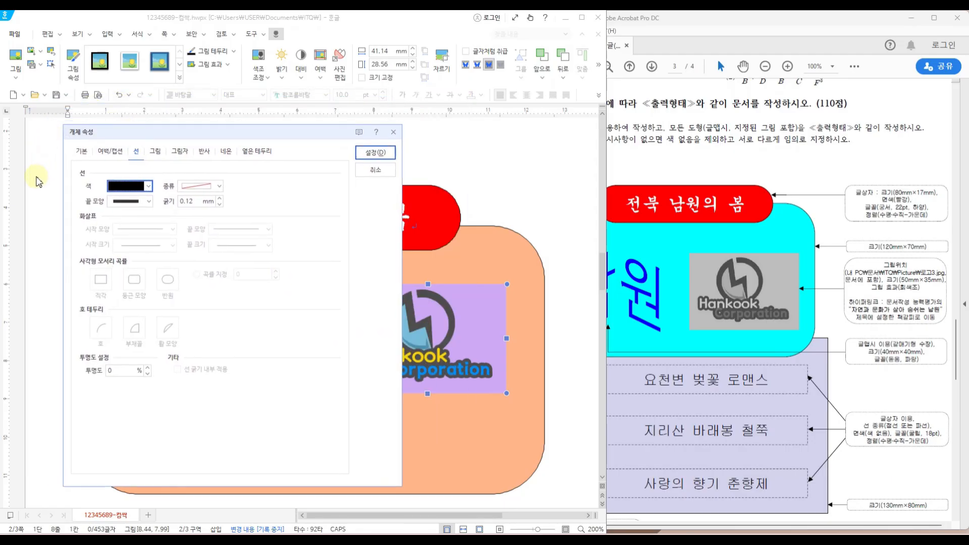
left_click(81, 151)
left_click_drag(882, 275, 952, 288)
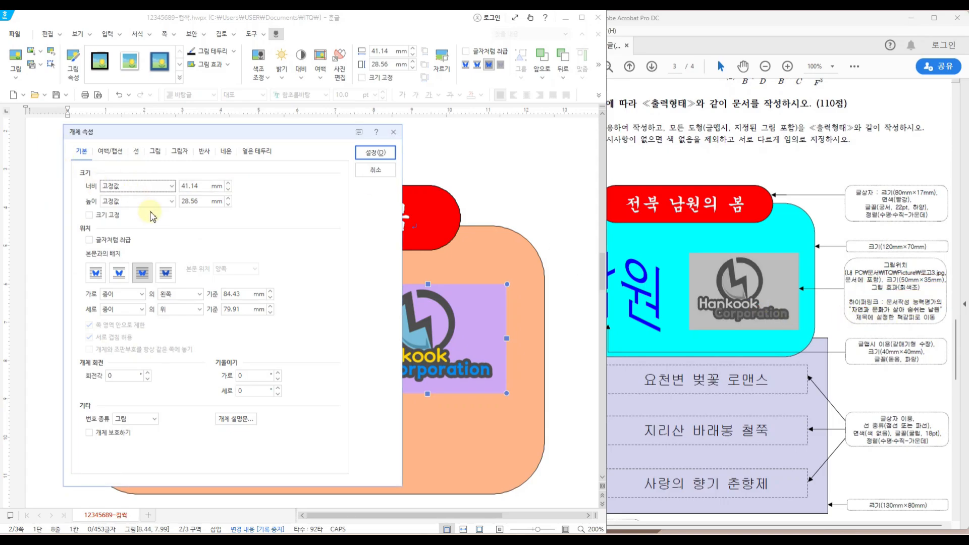
double_click(195, 185)
type("50")
key("Tab")
left_click(90, 216)
- Apply the grayscale effect (회색조) to the logo picture and shift it slightly left within the orange rectangle
left_click(155, 151)
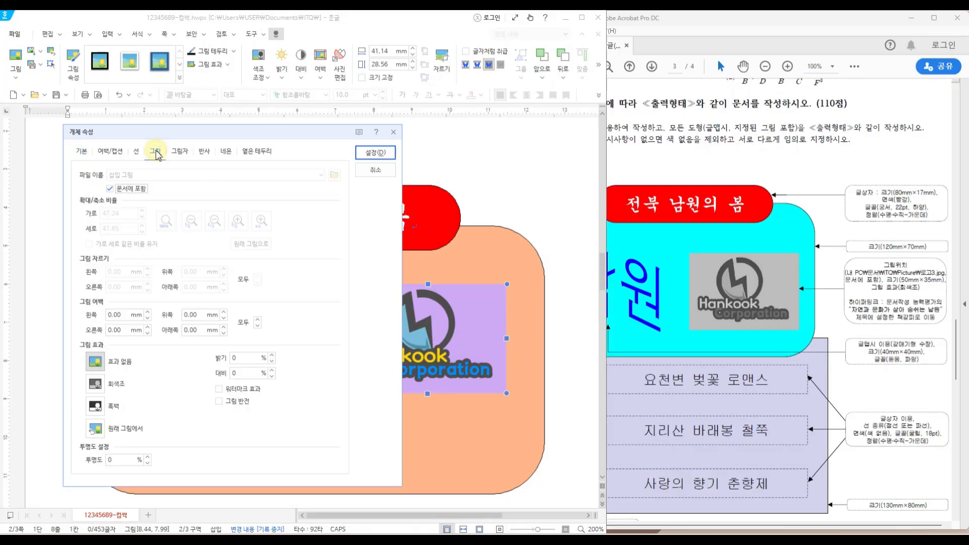
left_click(116, 388)
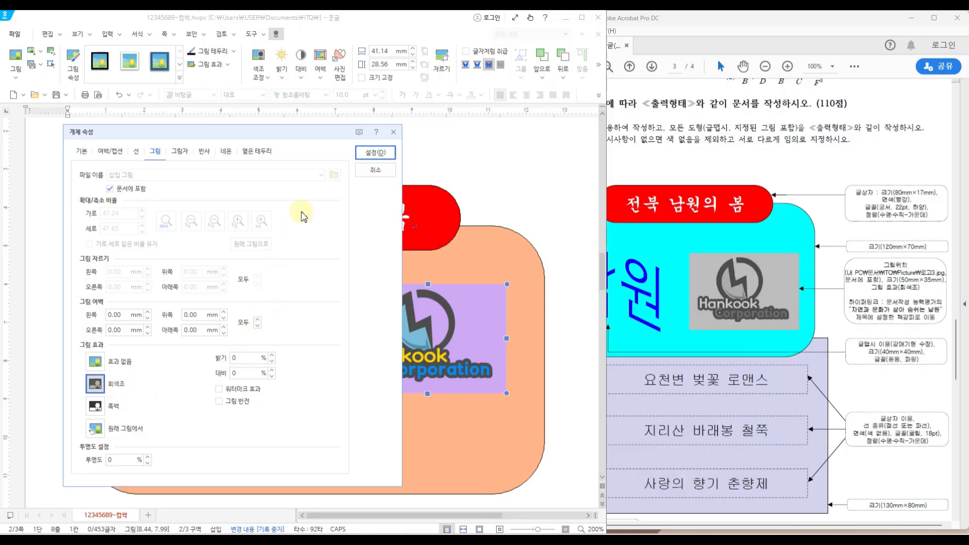
left_click(375, 154)
left_click_drag(443, 353, 427, 351)
- Start a new 글맵시 word art with the text 남원 and the 갈매기형 수장 shape
left_click(637, 352)
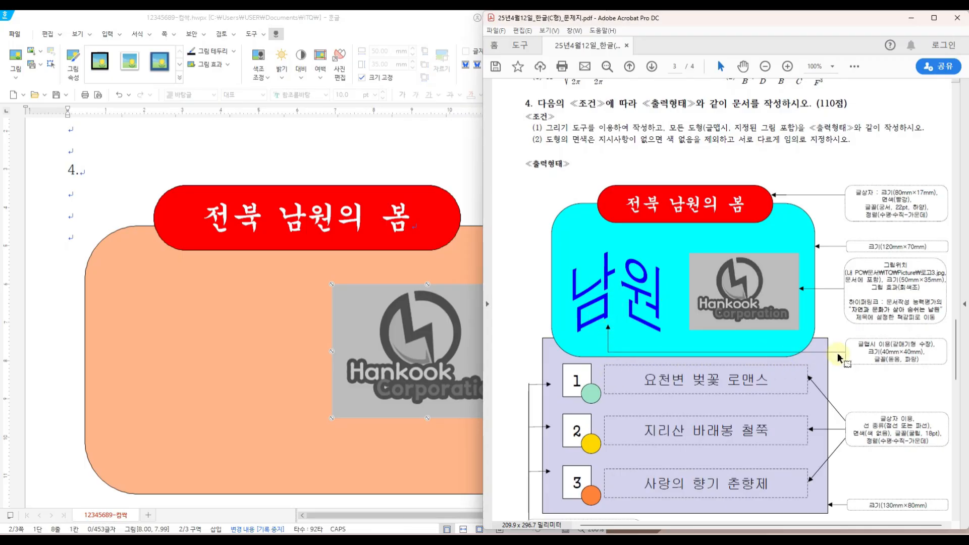
left_click_drag(842, 338, 954, 367)
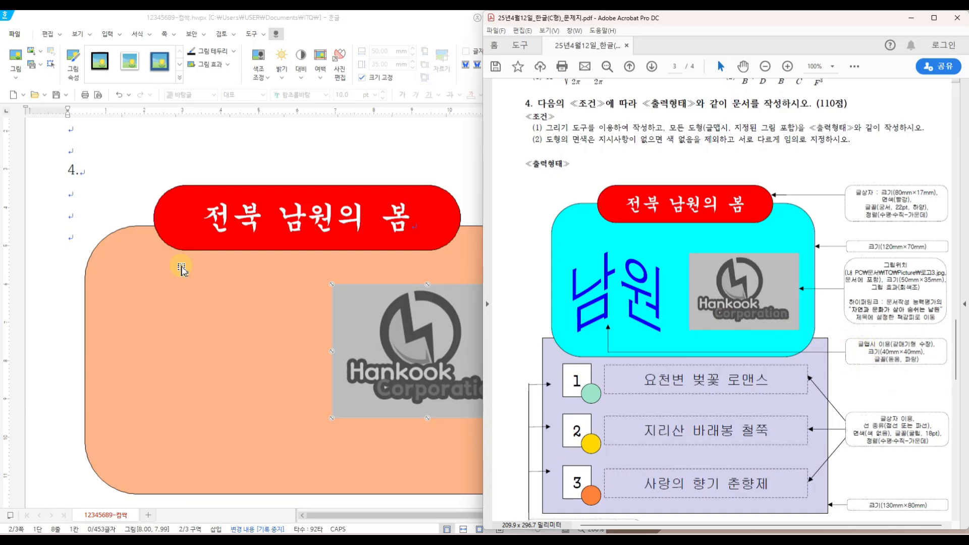
left_click(104, 37)
left_click(148, 61)
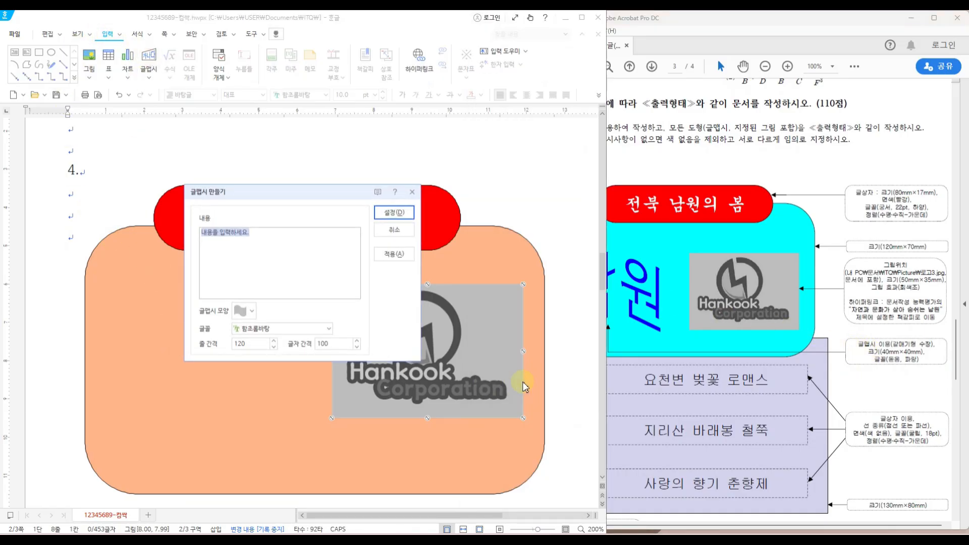
type("ㄴ")
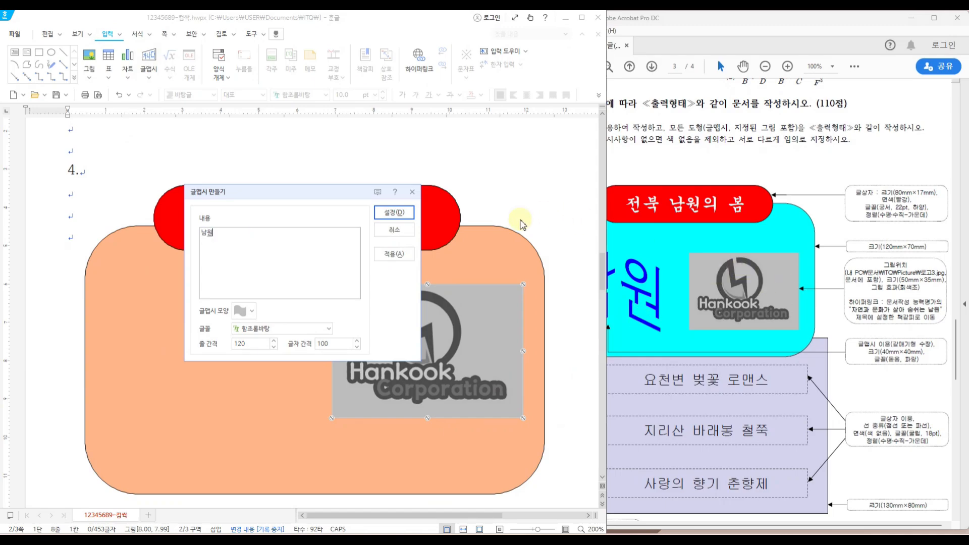
left_click(251, 311)
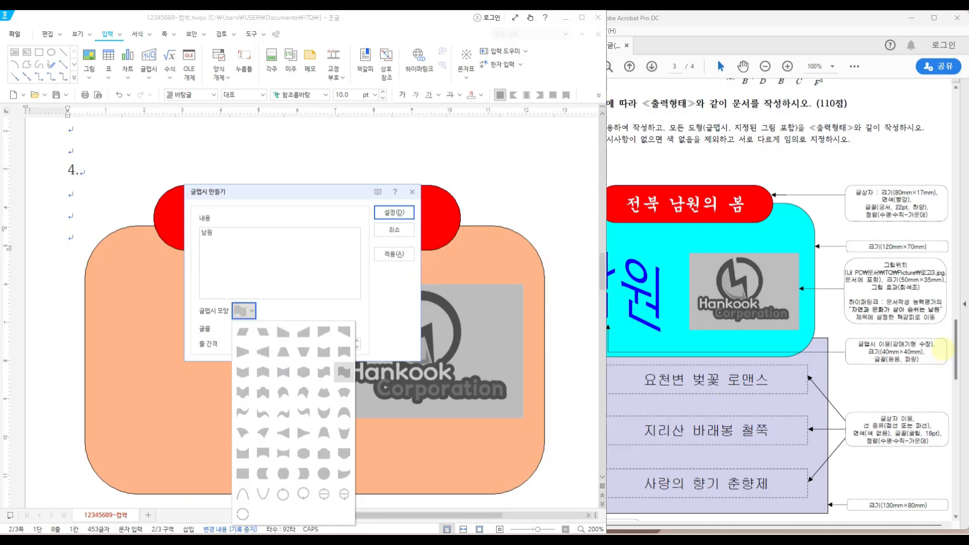
left_click(253, 381)
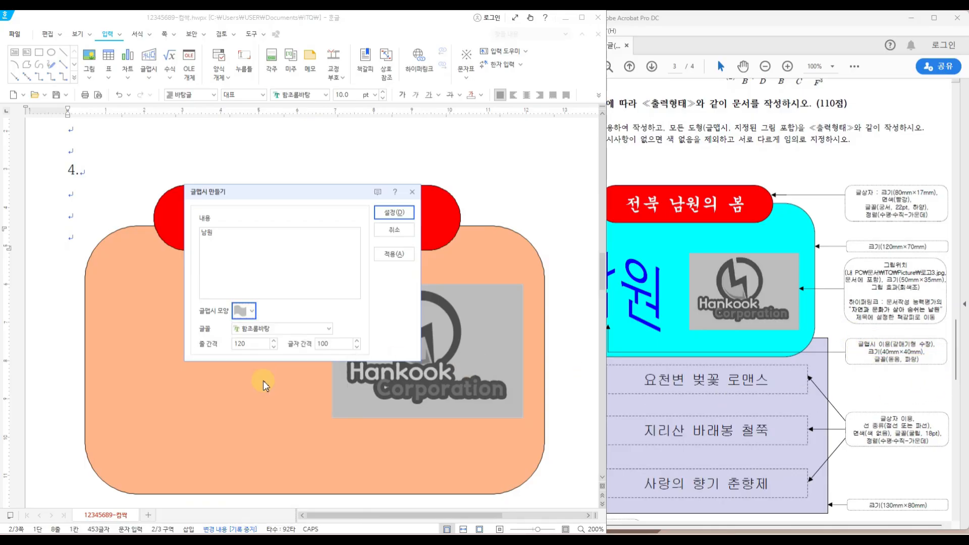
left_click(251, 312)
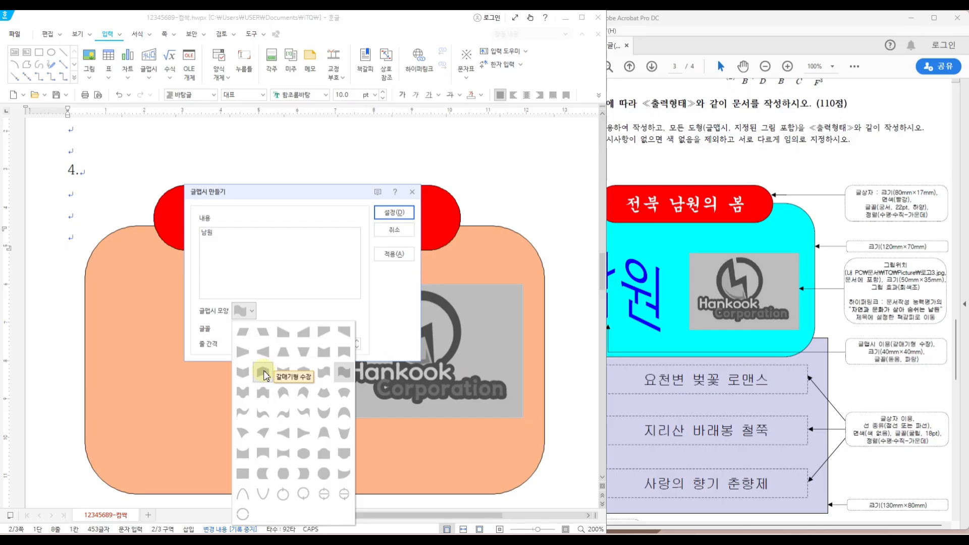
left_click(265, 376)
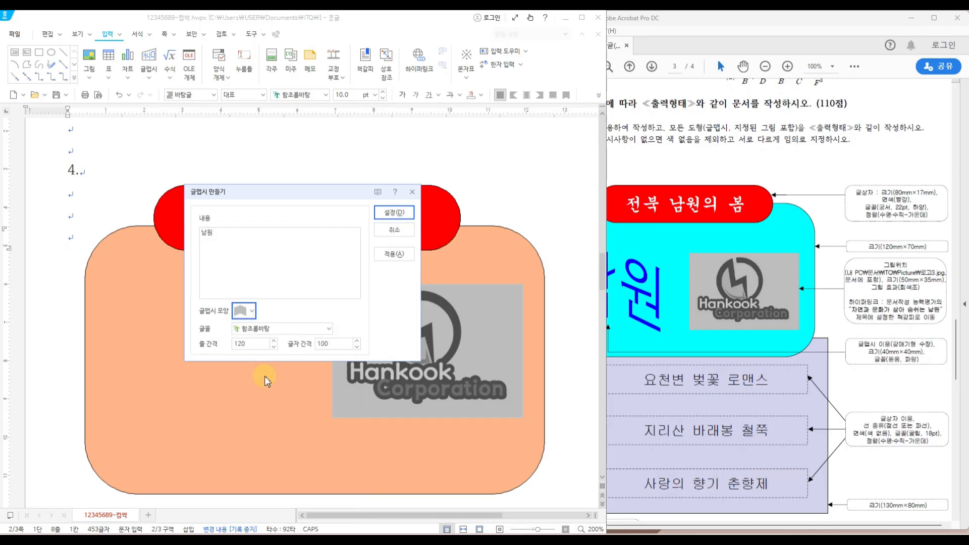
- Insert the 남원 word art in the 돋움 font and place it in front of the text in the orange rectangle's left half
left_click(329, 328)
left_click_drag(329, 201, 316, 90)
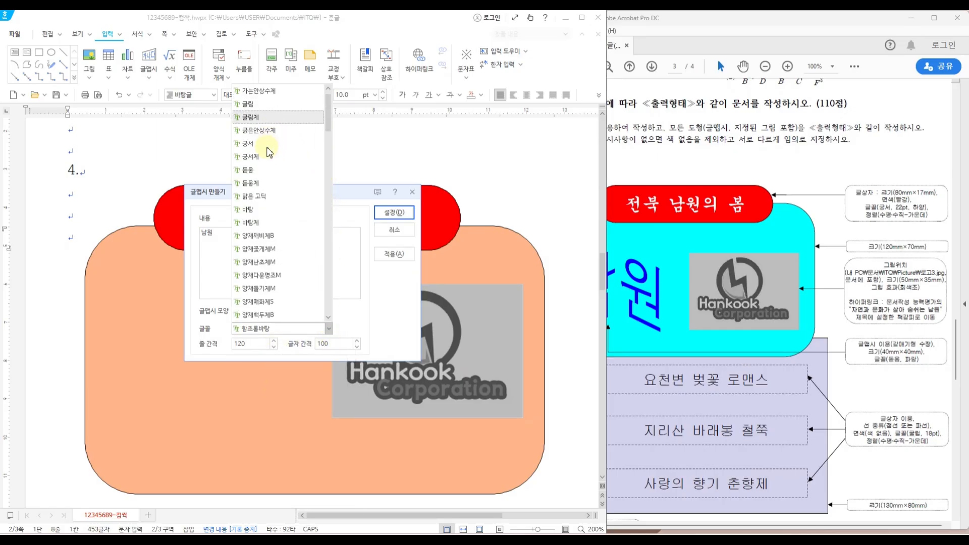
left_click(264, 170)
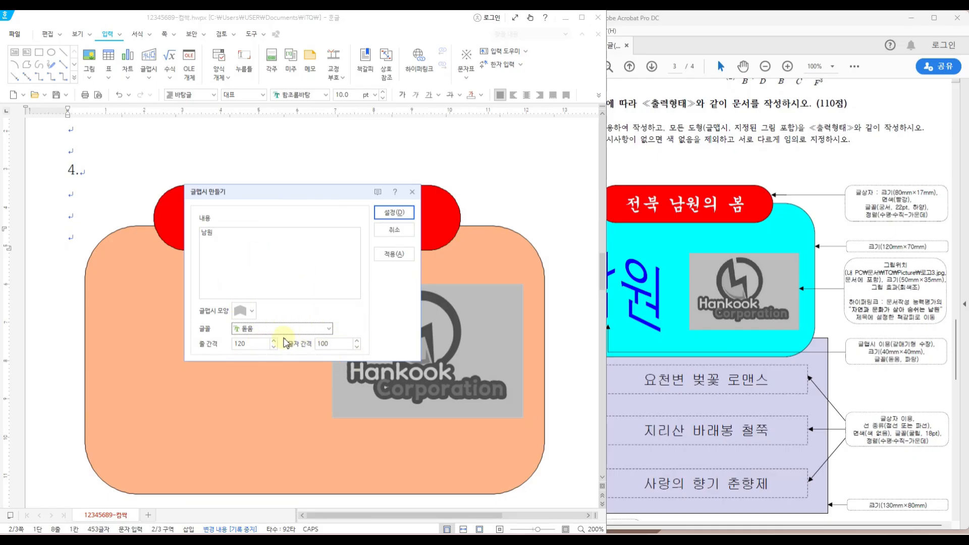
left_click(394, 213)
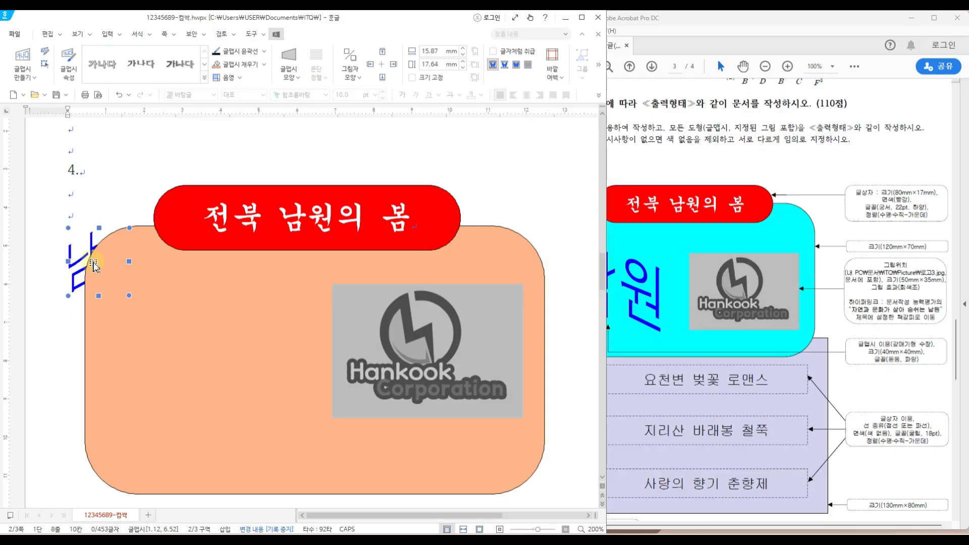
left_click(516, 65)
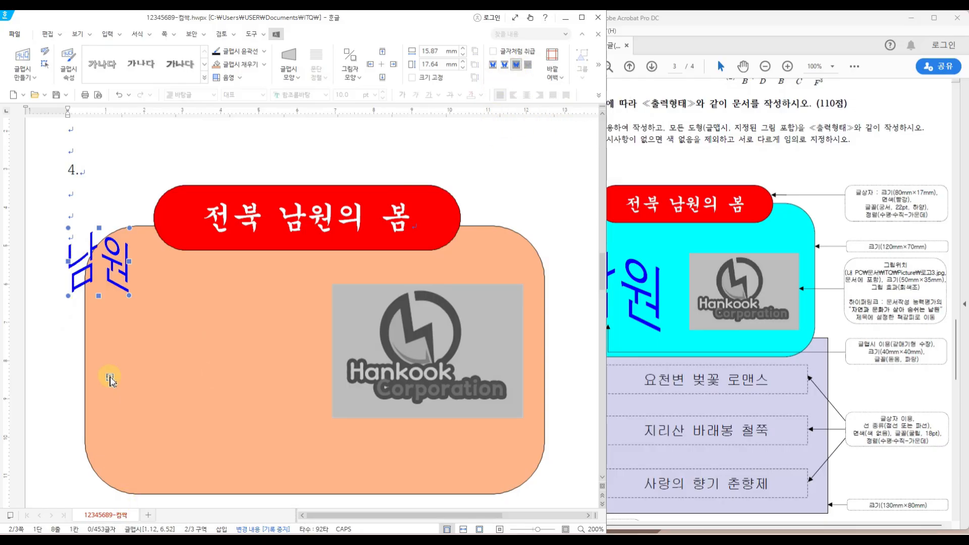
left_click_drag(92, 271, 186, 351)
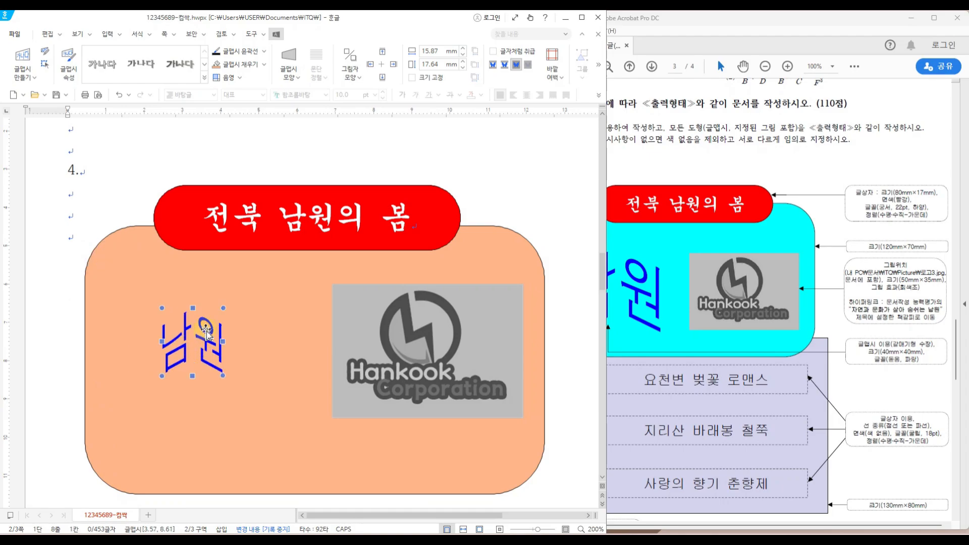
- Set the 남원 word art's width and height to 40 mm each, and lock its size
double_click(207, 333)
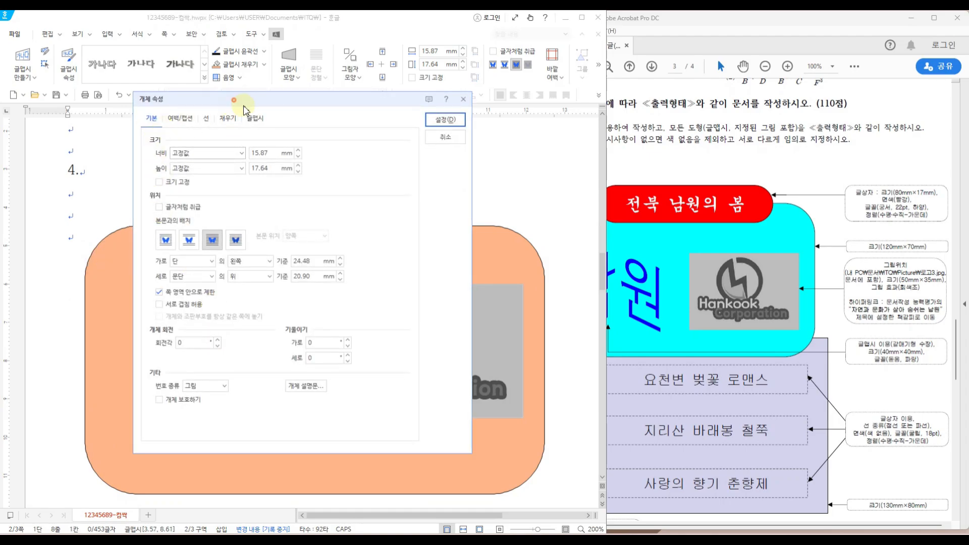
left_click_drag(244, 104, 341, 150)
left_click_drag(397, 198, 331, 201)
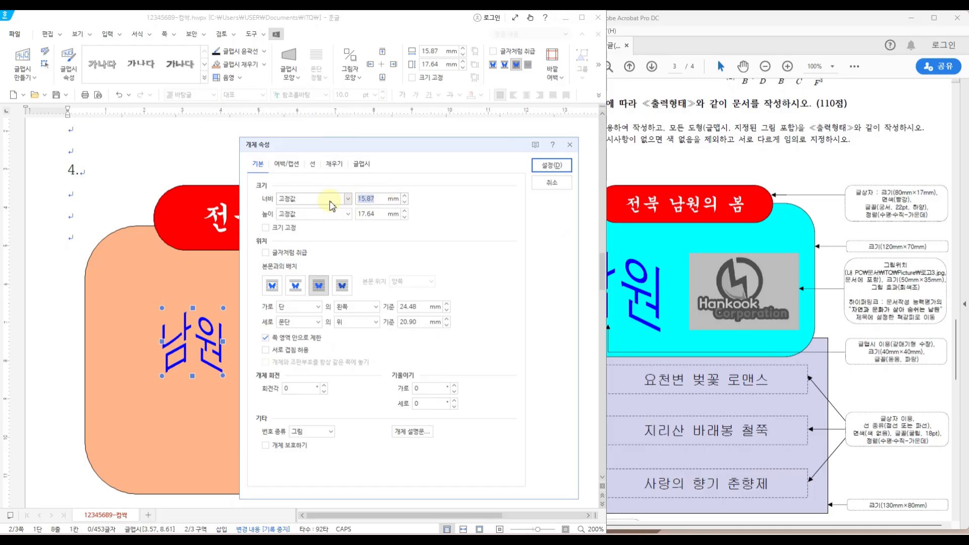
type("40")
key("Tab")
type("40")
left_click(265, 227)
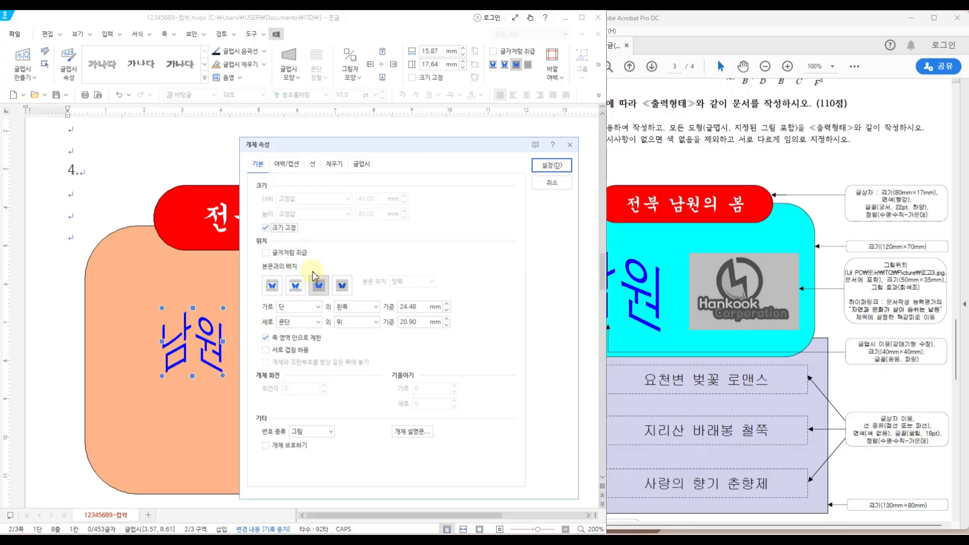
- Fill the 남원 word art with blue and move it up and left, level with the logo picture
left_click(334, 163)
left_click(335, 221)
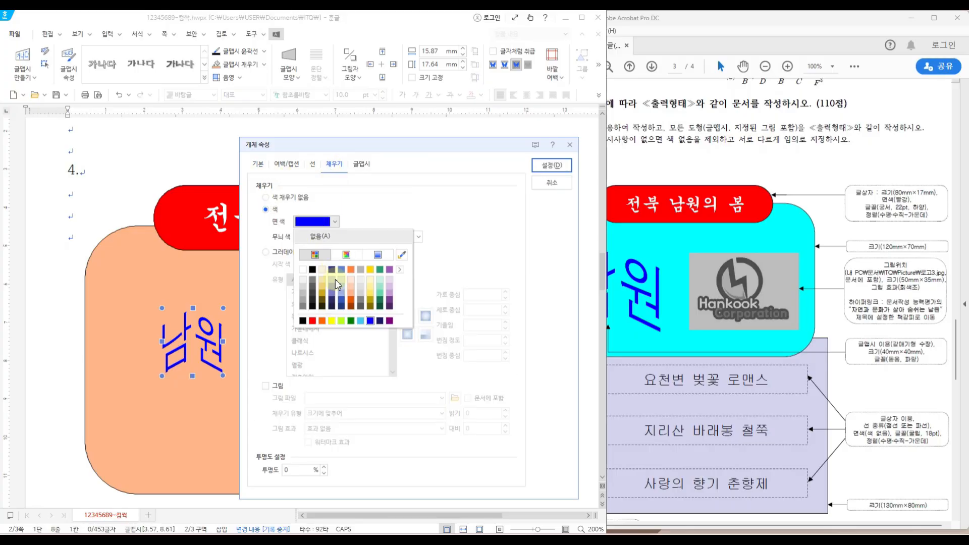
left_click(369, 321)
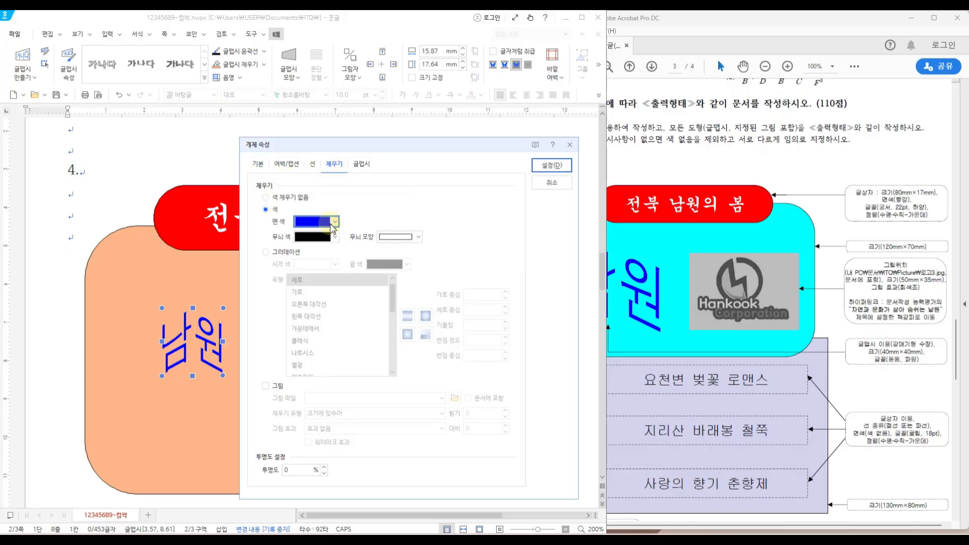
left_click(552, 165)
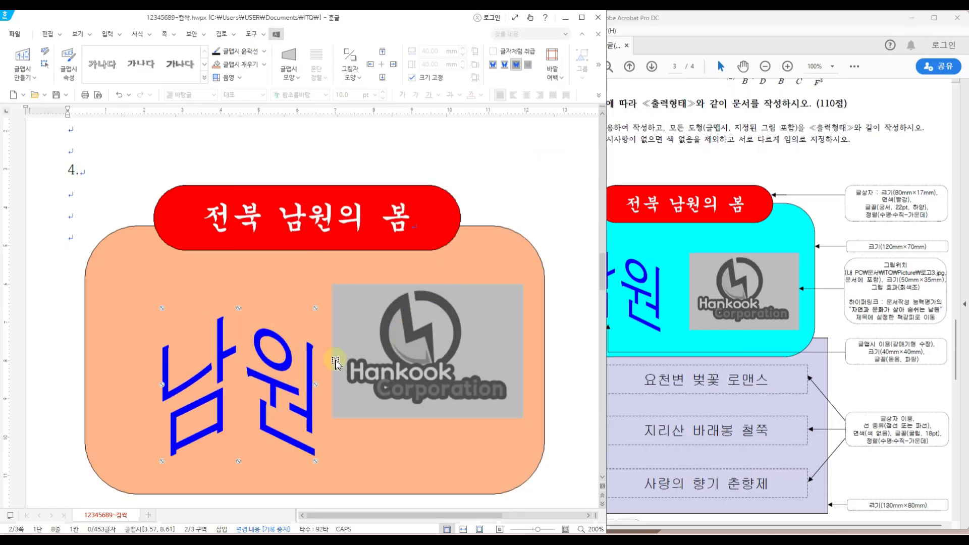
left_click_drag(280, 377, 245, 348)
- Examine the background rectangle and its size specification in the question PDF
scroll(537, 362, "down", 1)
scroll(608, 333, "down", 1)
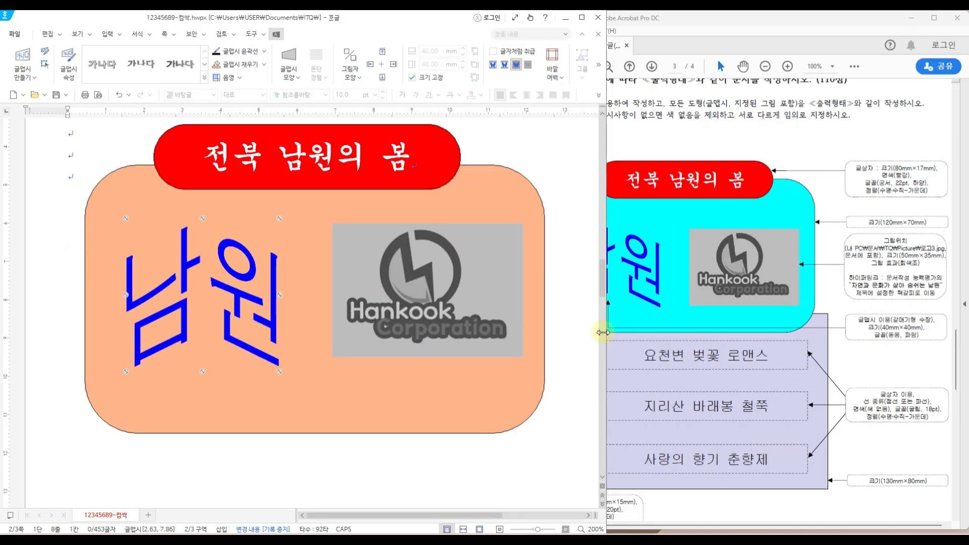
scroll(556, 348, "down", 2)
left_click(673, 396)
scroll(743, 423, "down", 3)
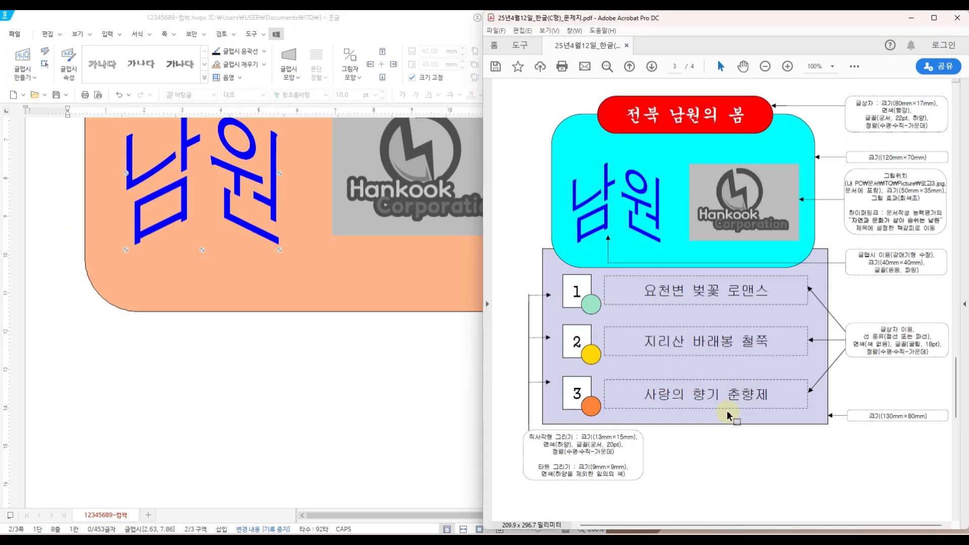
left_click_drag(541, 246, 746, 350)
left_click_drag(811, 379, 830, 424)
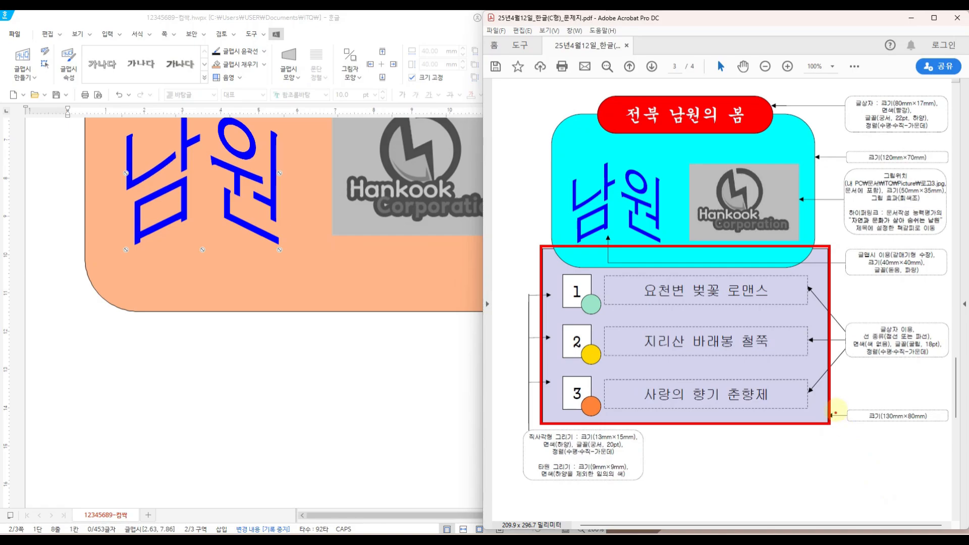
left_click_drag(842, 405, 948, 430)
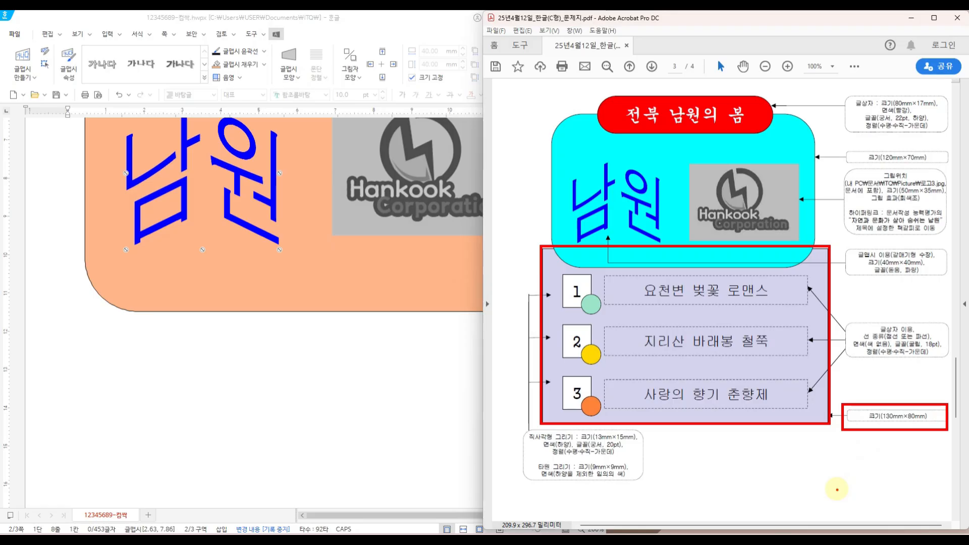
key("Escape")
- Draw a rectangle about 137 mm by 56 mm over the lower part of the orange rounded rectangle
left_click(148, 351)
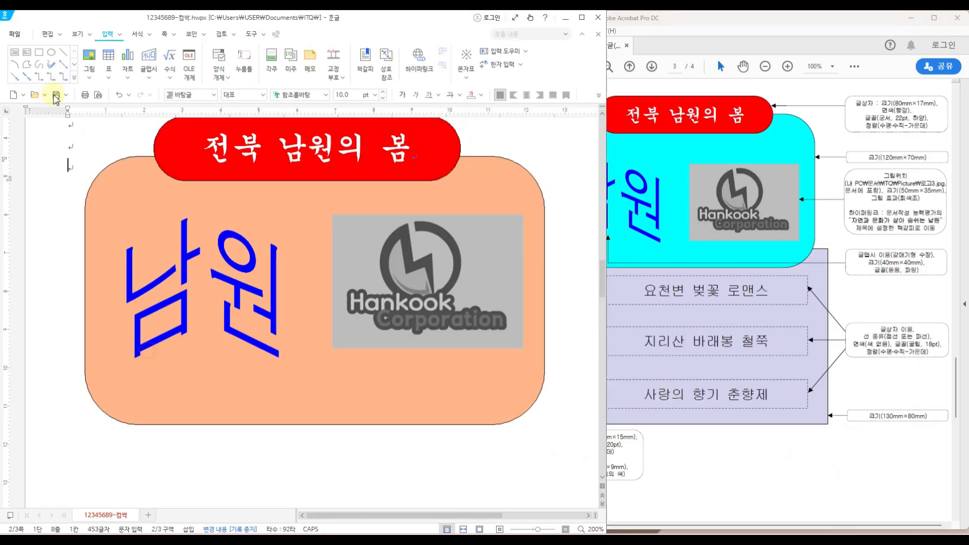
left_click(39, 53)
left_click_drag(48, 333, 571, 514)
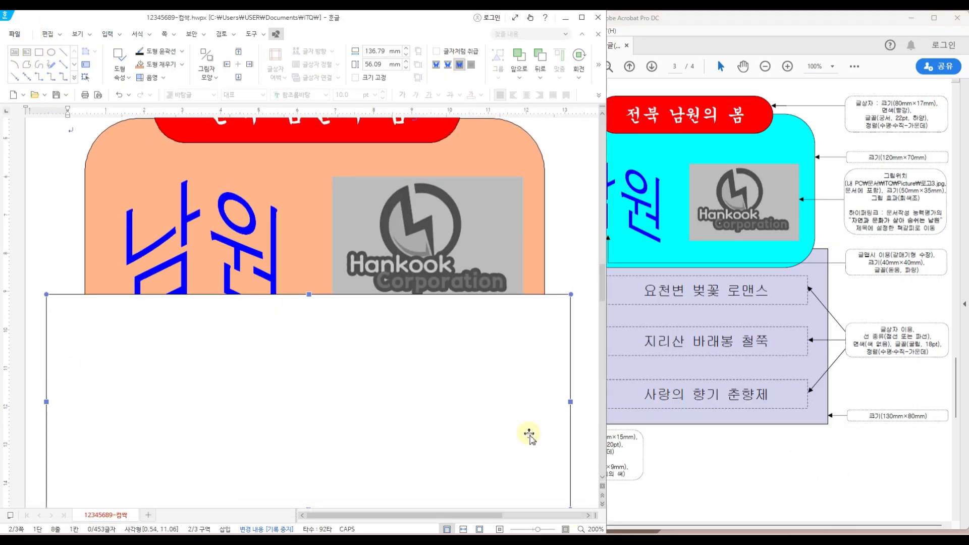
- Set the new rectangle's width to 130 mm and height to 80 mm, and lock its size
double_click(561, 295)
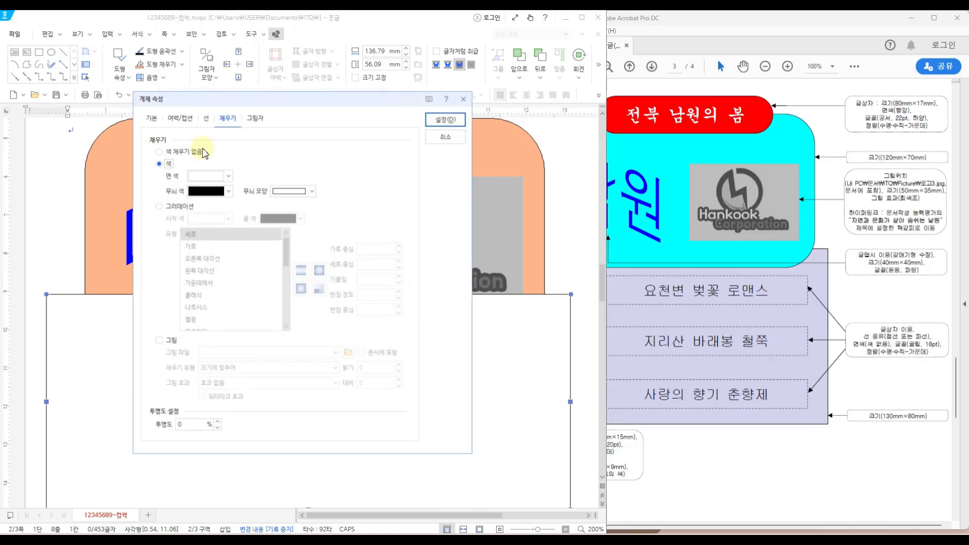
left_click(153, 120)
double_click(270, 153)
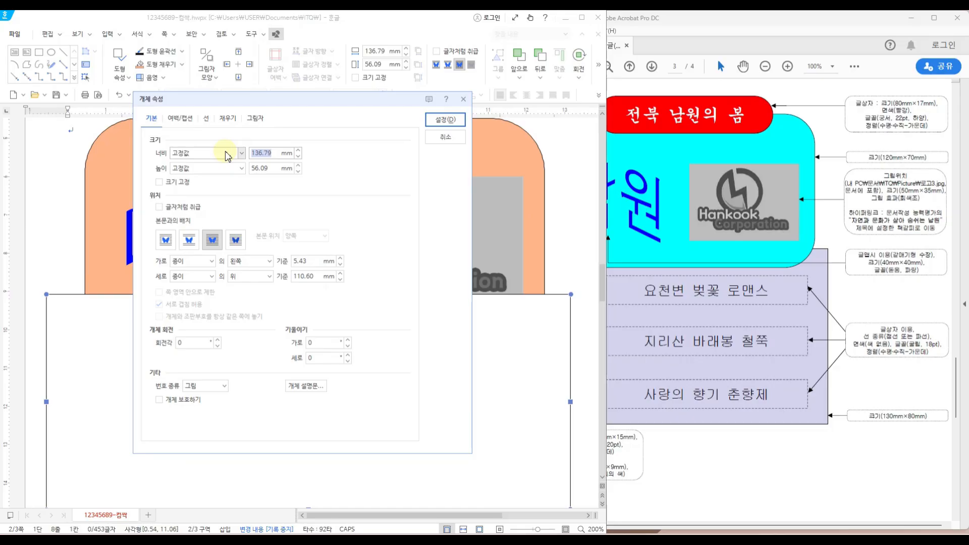
type("130")
key("Tab")
type("80")
left_click(159, 182)
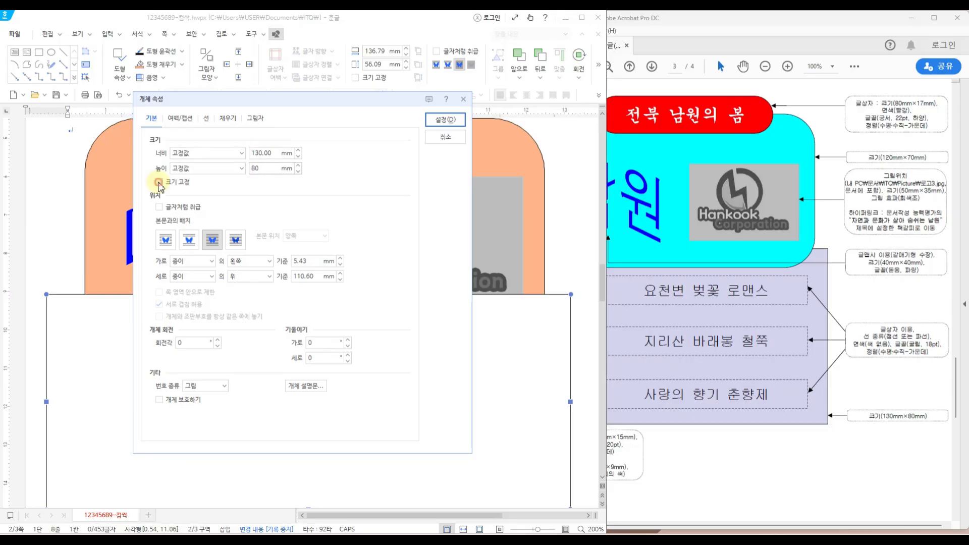
- Fill the 130 × 80 mm rectangle with a light purple face colour
left_click(206, 118)
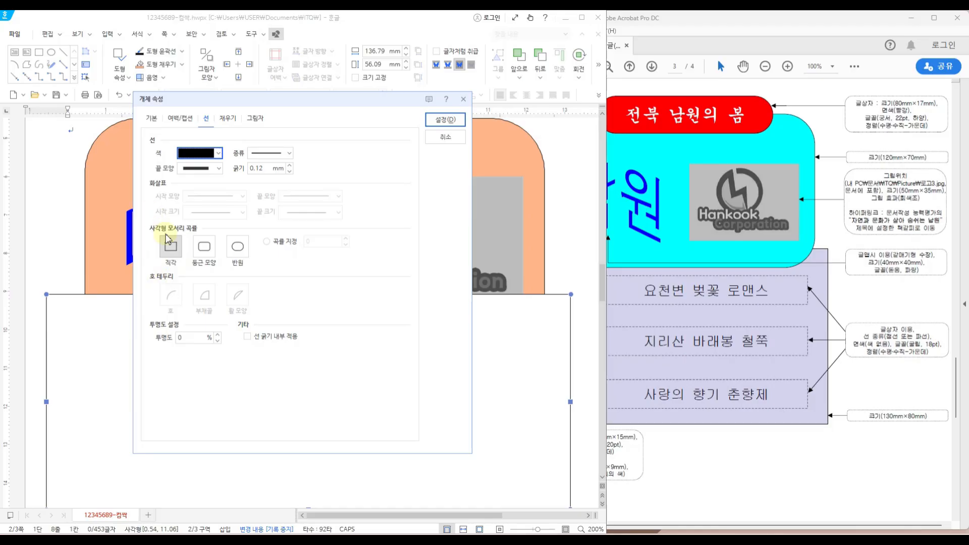
left_click(227, 119)
left_click(222, 178)
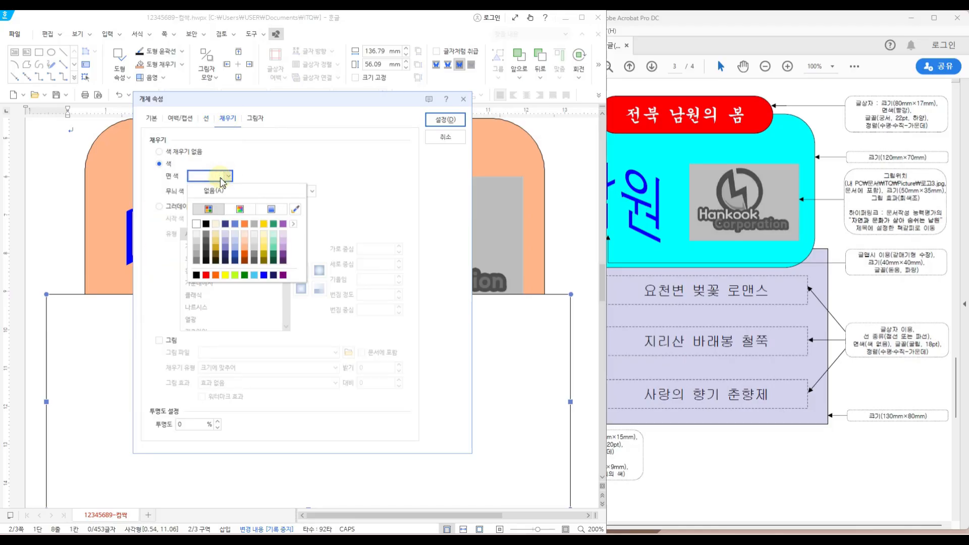
left_click(283, 234)
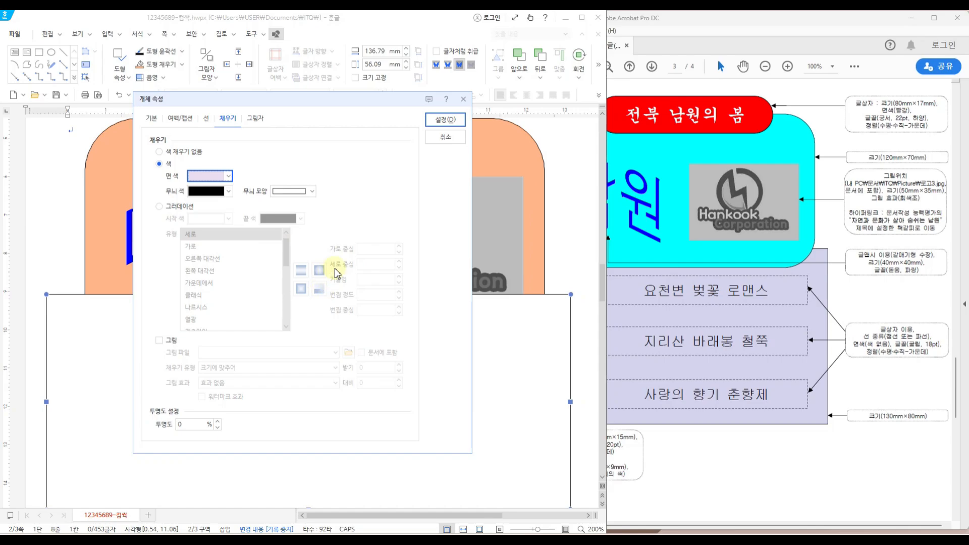
left_click(443, 121)
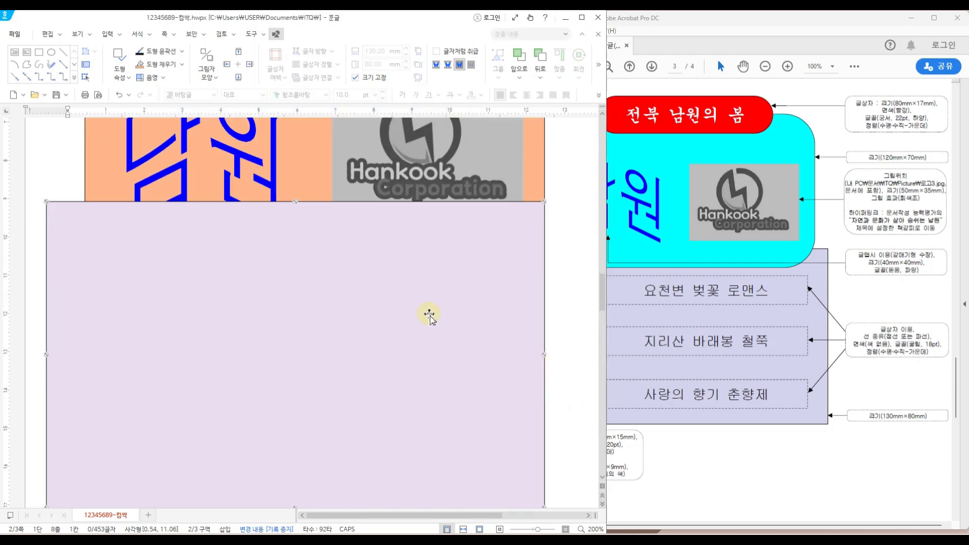
- Send the light purple rectangle behind the orange shape and centre it horizontally beneath it, overlapping the orange shape's lower part
key("Right")
left_click(537, 79)
left_click(556, 107)
left_click_drag(493, 404, 427, 427)
scroll(454, 375, "down", 1)
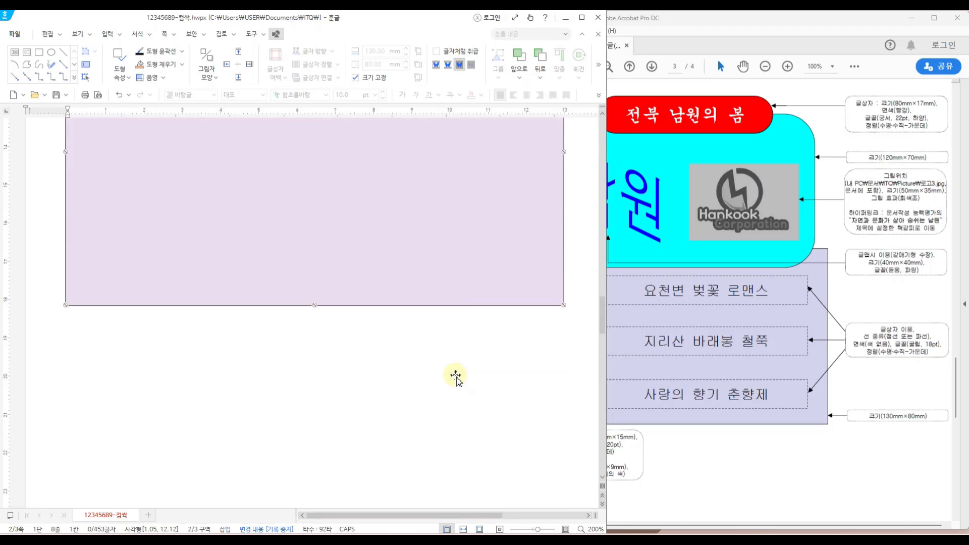
scroll(455, 374, "down", 1)
scroll(454, 375, "up", 1)
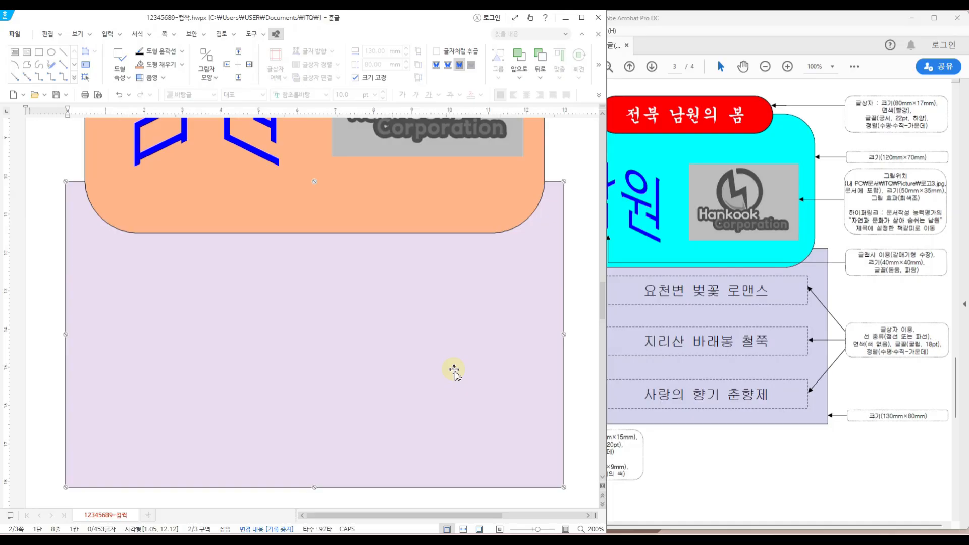
- Examine the PDF's numbered rectangles, coloured circles and text boxes, and the size, fill and font specifications for the rectangles and circles
left_click(624, 285)
left_click_drag(626, 292, 821, 439)
left_click_drag(560, 239, 562, 433)
mouse_move(500, 420)
left_mouse_down()
mouse_move(527, 447)
mouse_move(536, 441)
mouse_move(513, 462)
left_mouse_up()
left_click_drag(591, 289, 614, 289)
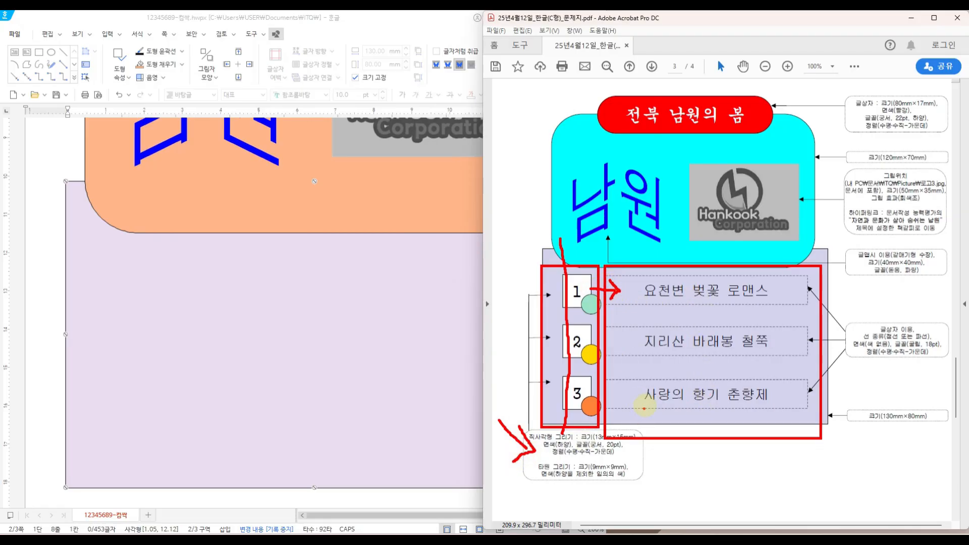
key("Escape")
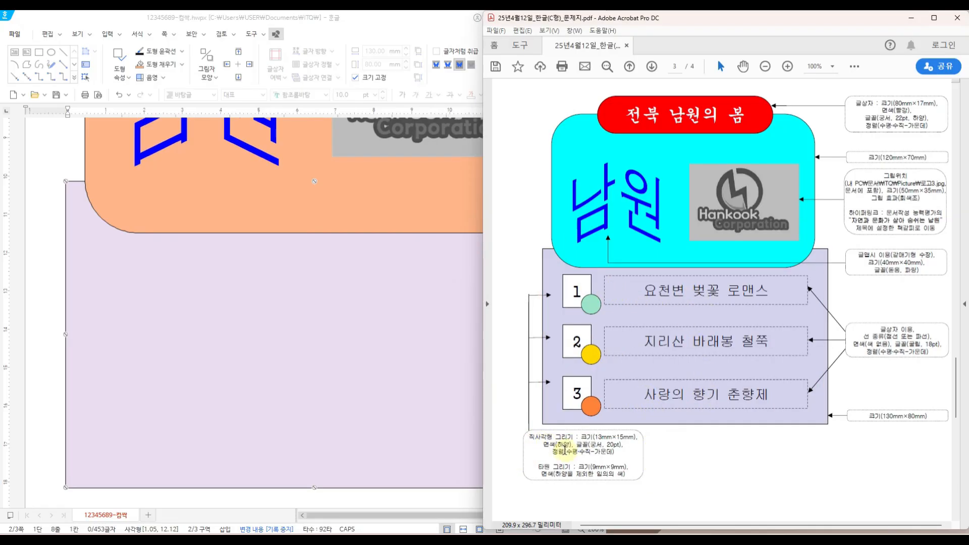
left_click_drag(575, 428, 642, 442)
key("Escape")
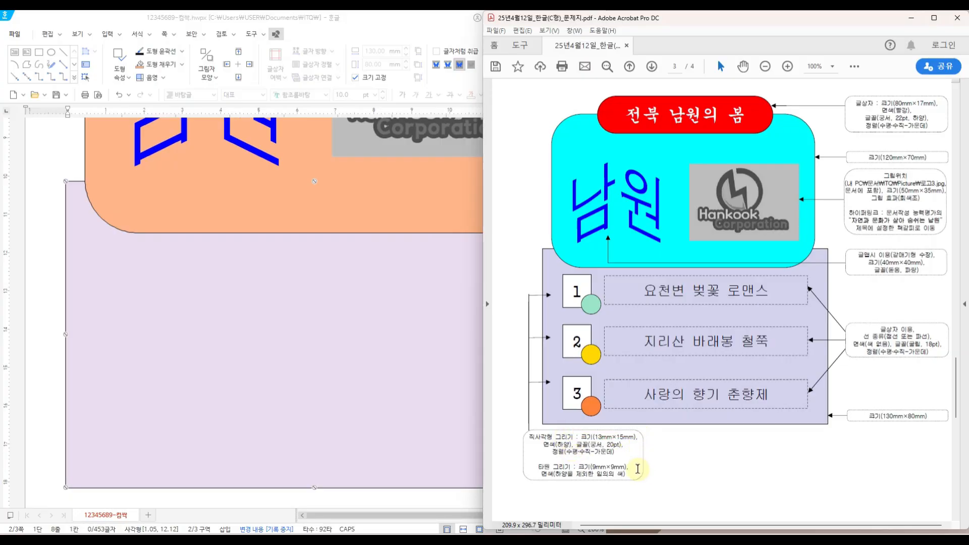
mouse_move(516, 421)
left_mouse_down()
mouse_move(557, 443)
mouse_move(559, 470)
left_mouse_up()
left_click_drag(523, 427, 510, 445)
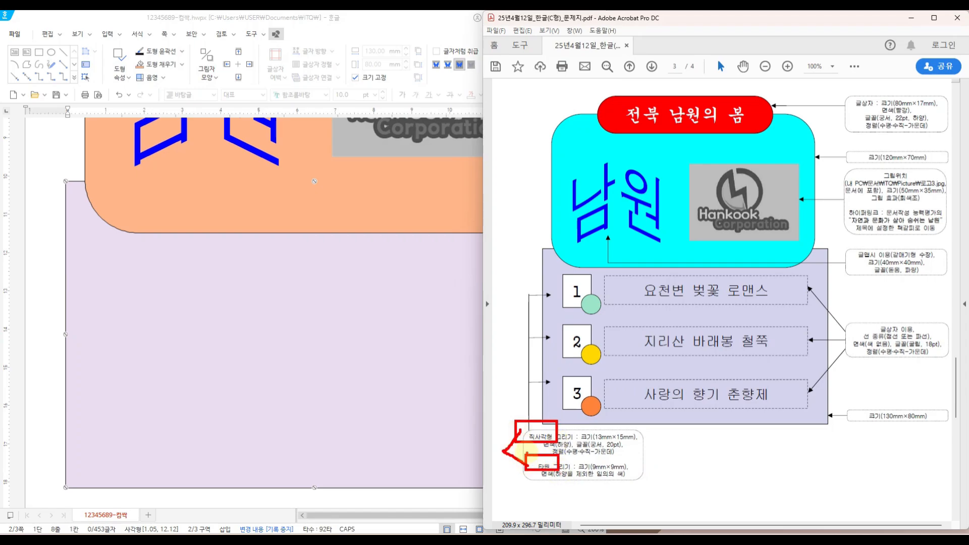
mouse_move(526, 409)
left_mouse_down()
mouse_move(532, 434)
mouse_move(538, 423)
left_mouse_up()
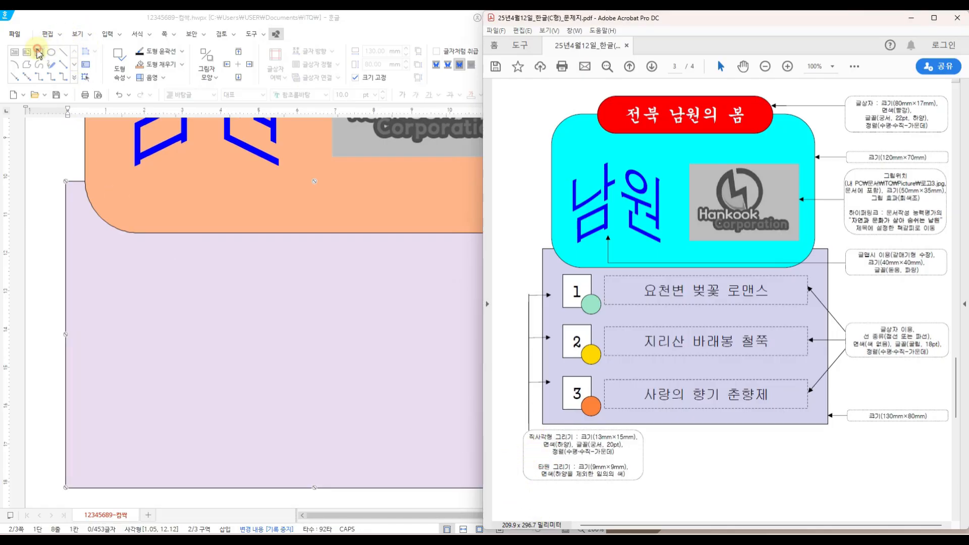
- Add a small rectangle on the light purple background, set its size to 13 mm wide by 15 mm high, and lock it
left_click(39, 52)
left_click(120, 272)
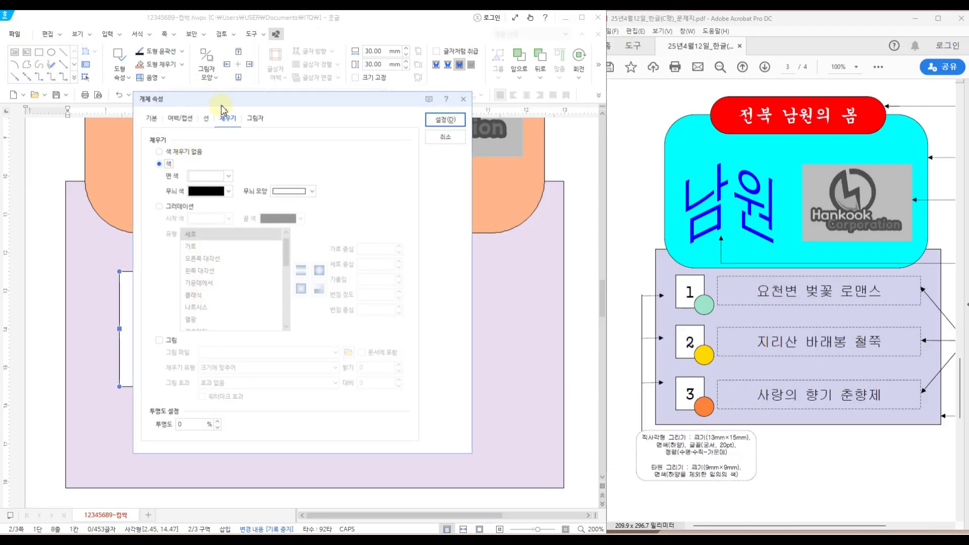
left_click_drag(224, 108, 312, 117)
left_click(244, 138)
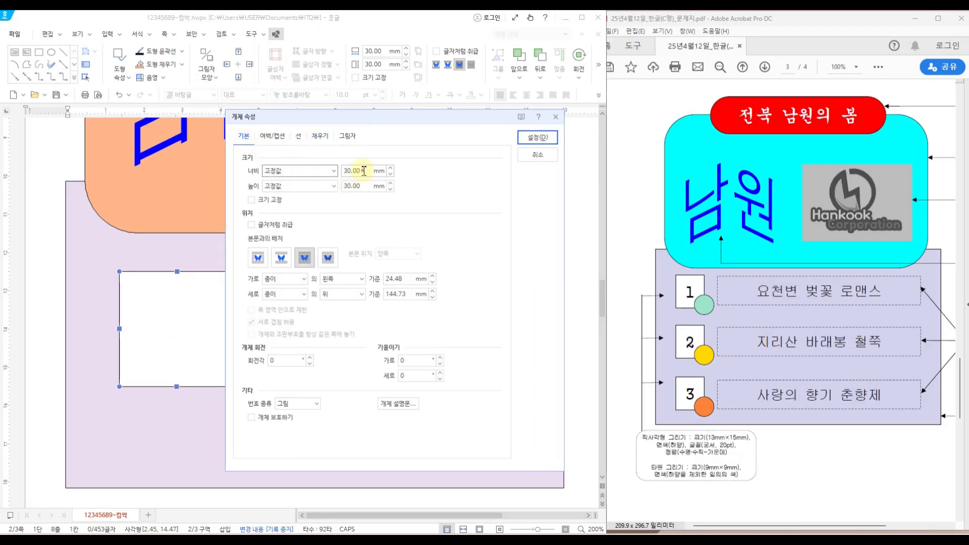
left_click_drag(364, 171, 312, 174)
type("13")
key("Tab")
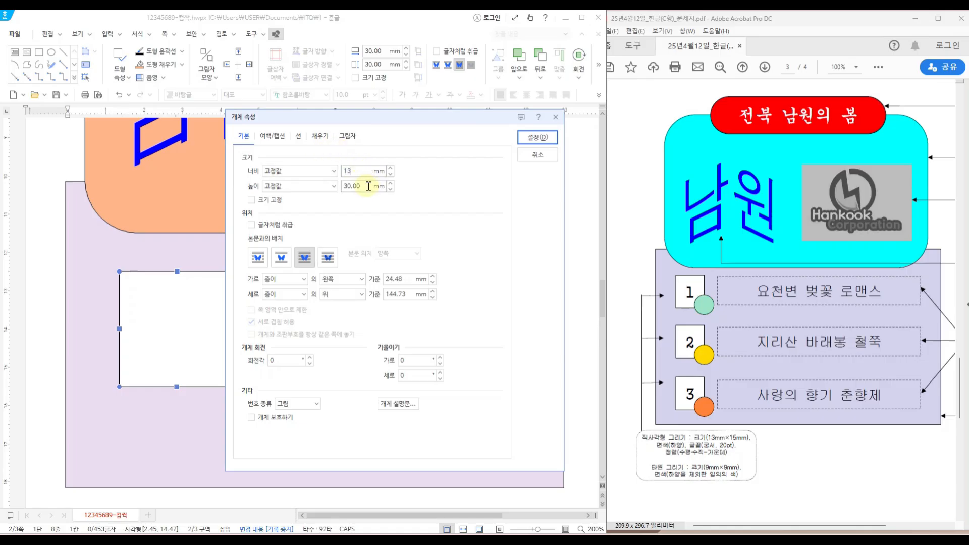
type("15")
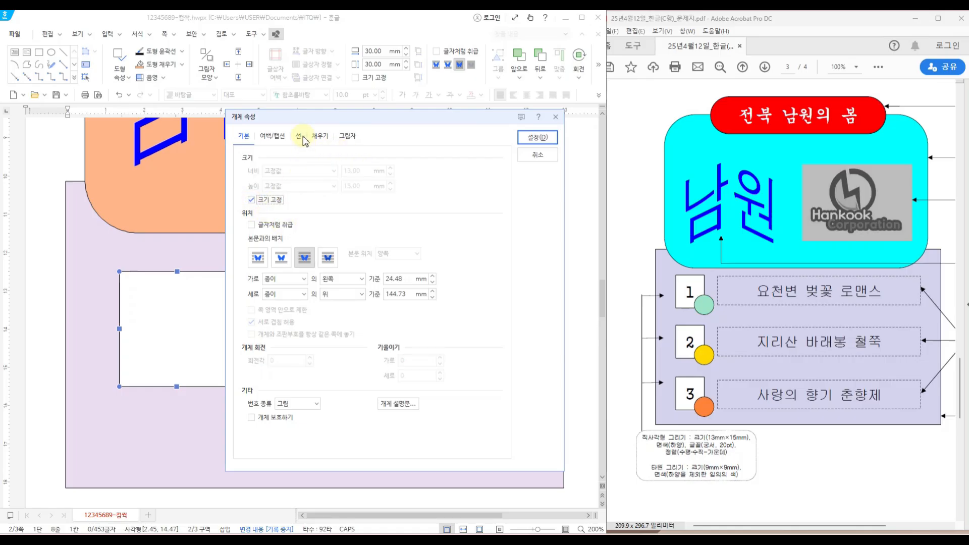
- Give the small rectangle right-angle corners and a white fill, and move it to the light purple background's upper-left area
left_click(299, 136)
left_click(263, 261)
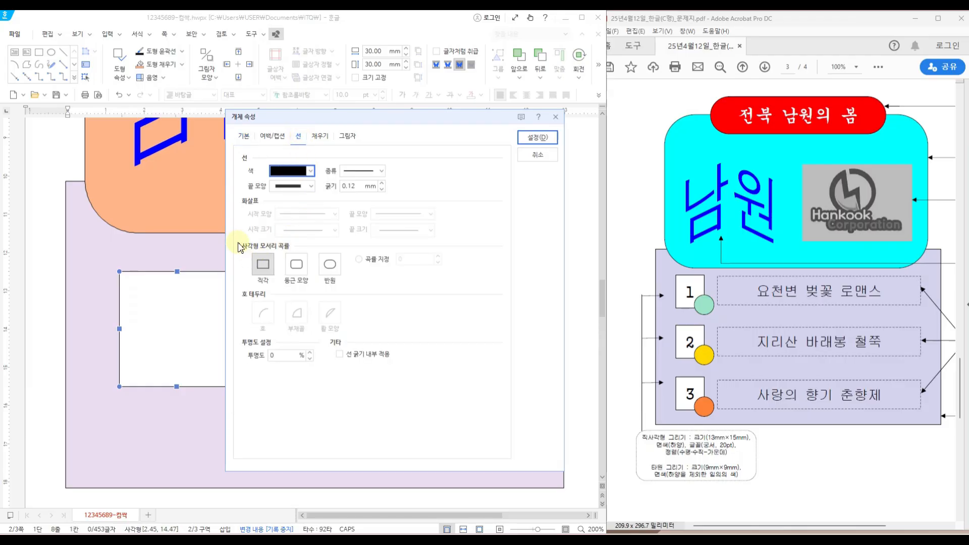
left_click_drag(236, 229, 350, 291)
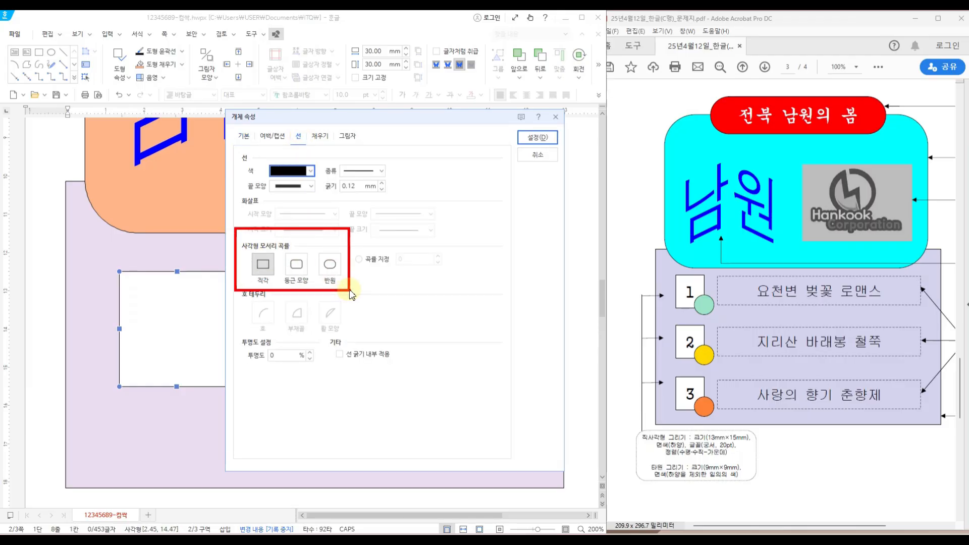
left_click(321, 136)
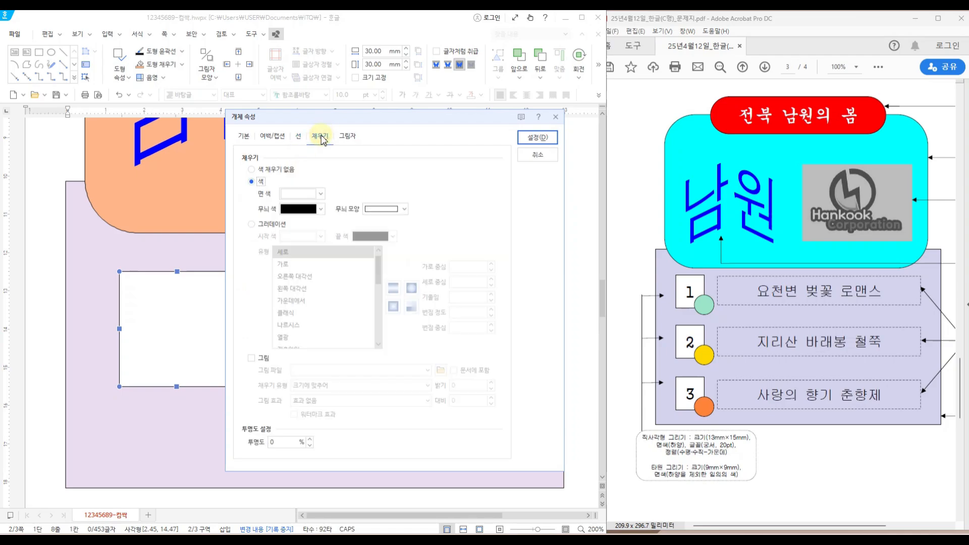
left_click(320, 194)
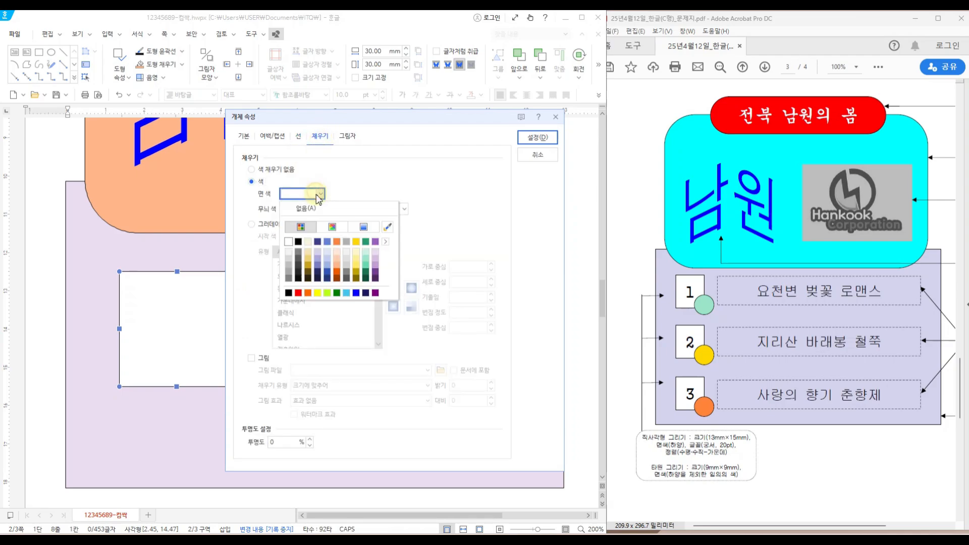
left_click(289, 245)
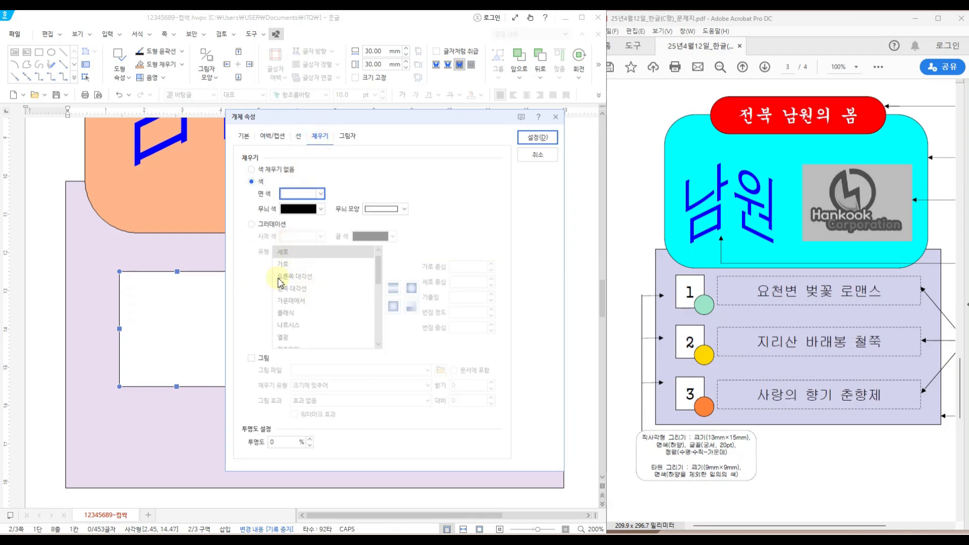
left_click(542, 140)
left_click_drag(145, 310, 127, 294)
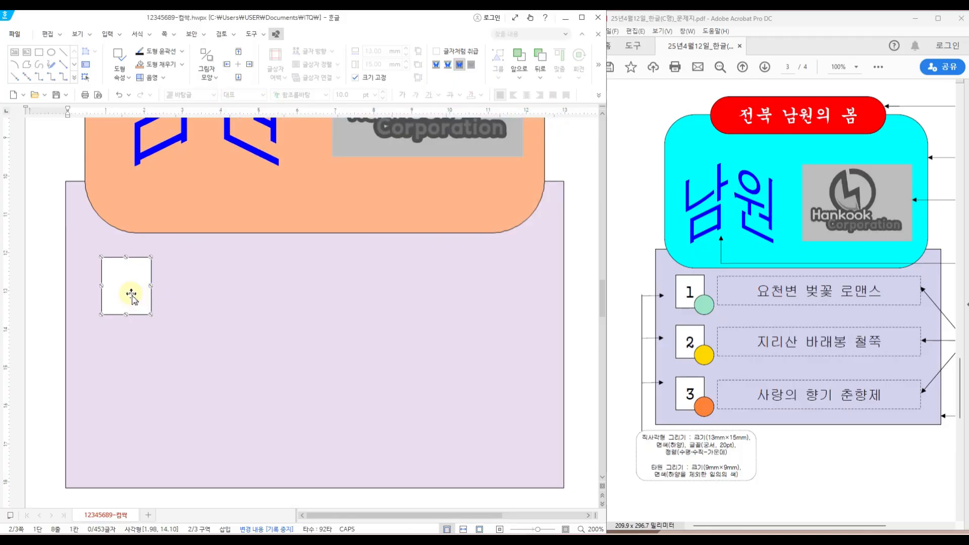
left_click_drag(142, 300, 125, 300)
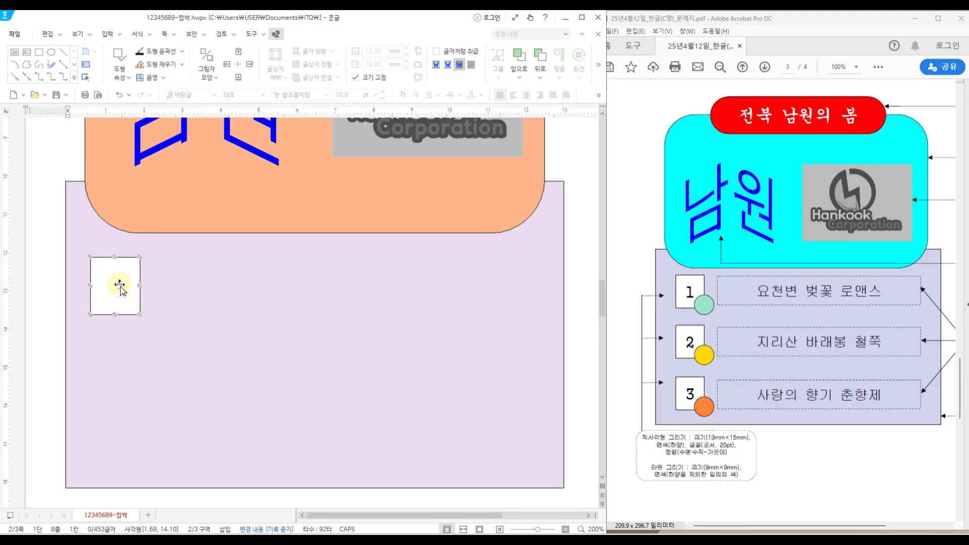
- Add the number 1 as text inside the small white rectangle and select it
right_click(120, 285)
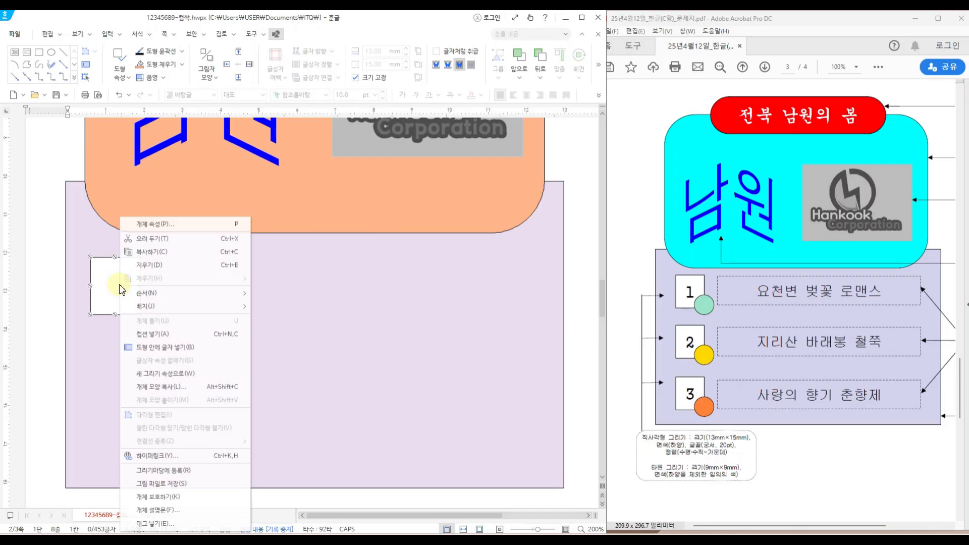
left_click(194, 350)
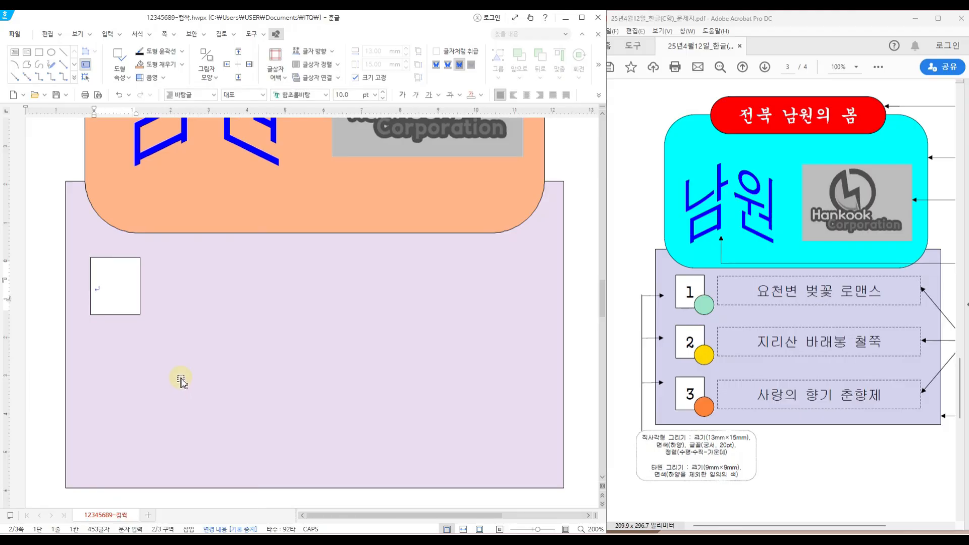
type("1")
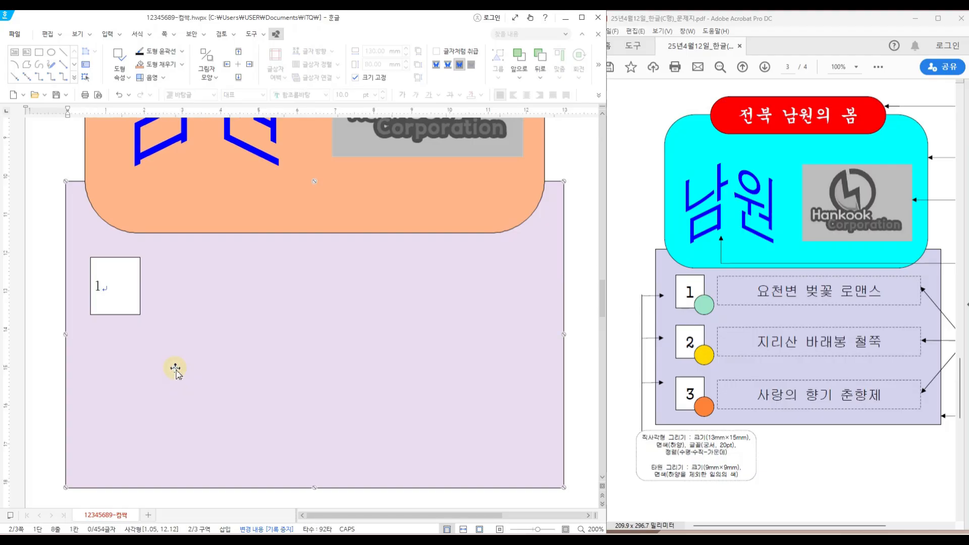
double_click(97, 287)
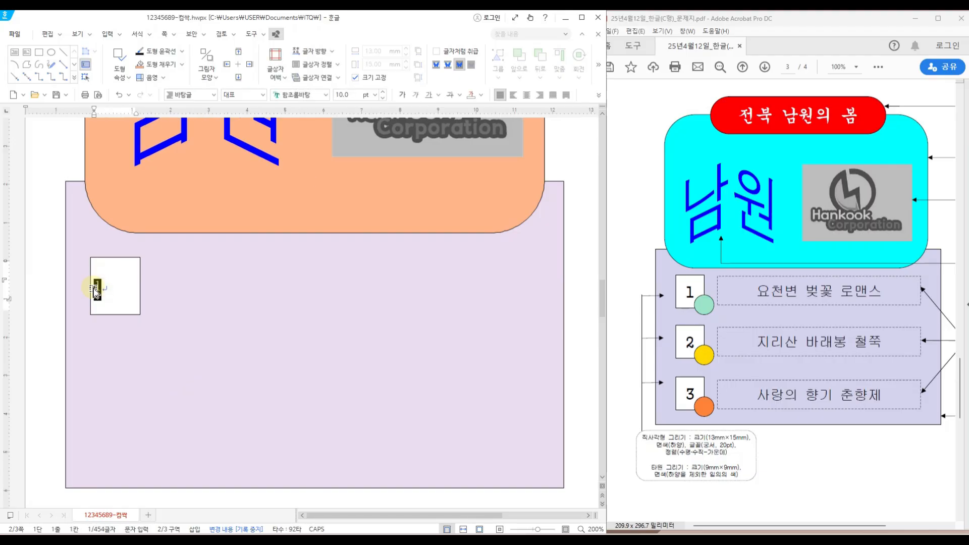
- Format the number 1 in the small white rectangle as 궁서, 20 pt, centre-aligned
left_click(299, 94)
type("ㄱㄱ")
left_click(378, 168)
left_click(375, 95)
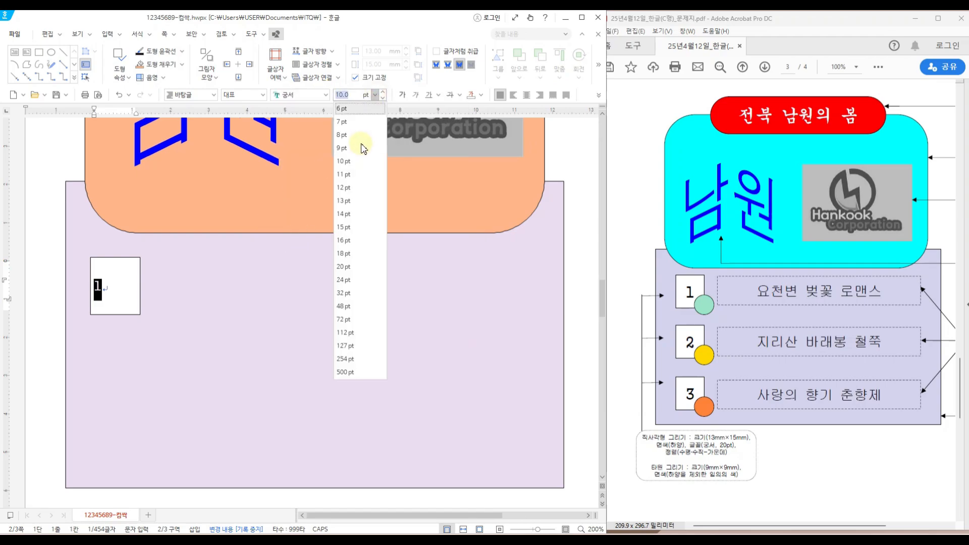
left_click(361, 266)
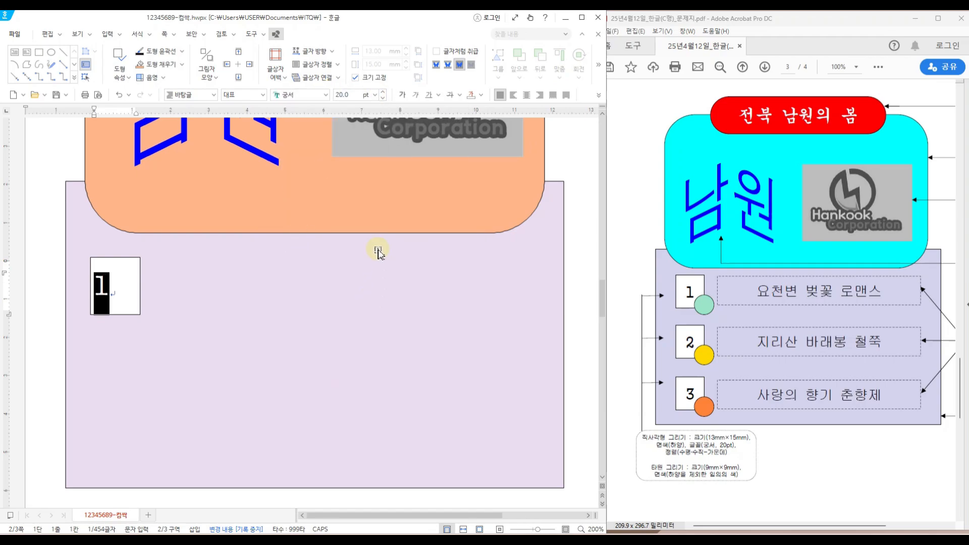
left_click(527, 95)
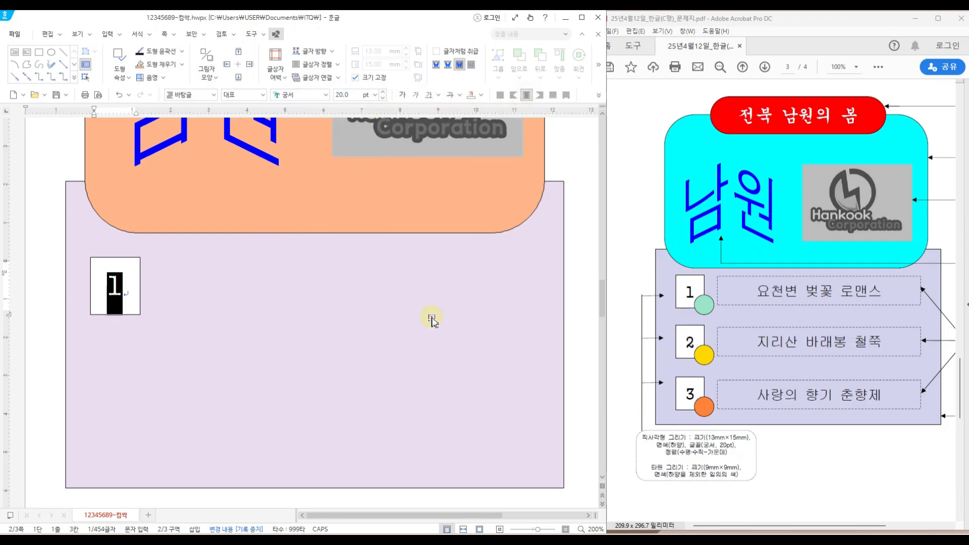
left_click(163, 331)
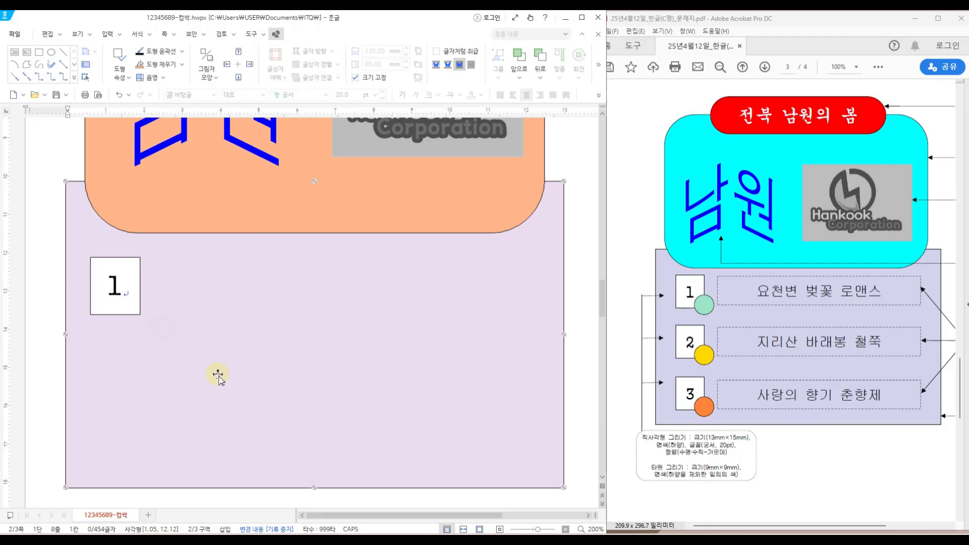
- Add a circle on the light purple background and set its size to 9 mm wide by 9 mm high
left_click(53, 55)
left_click(213, 320)
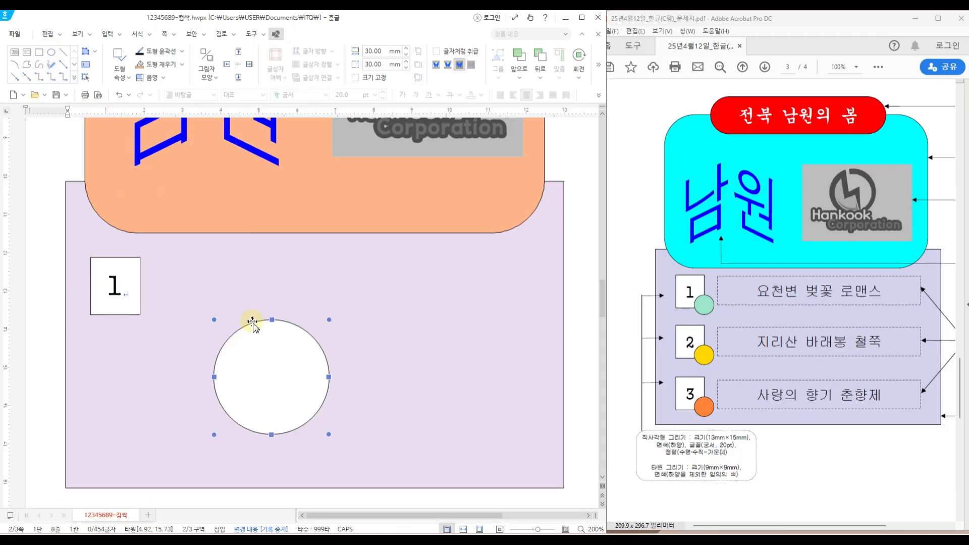
double_click(253, 326)
left_click_drag(276, 101, 365, 16)
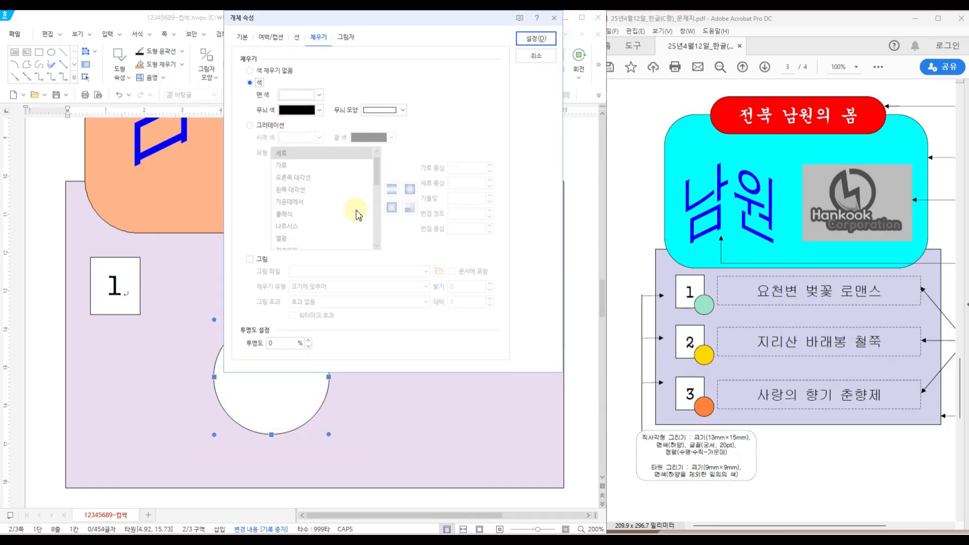
left_click(246, 44)
type("9")
key("Tab")
type("9")
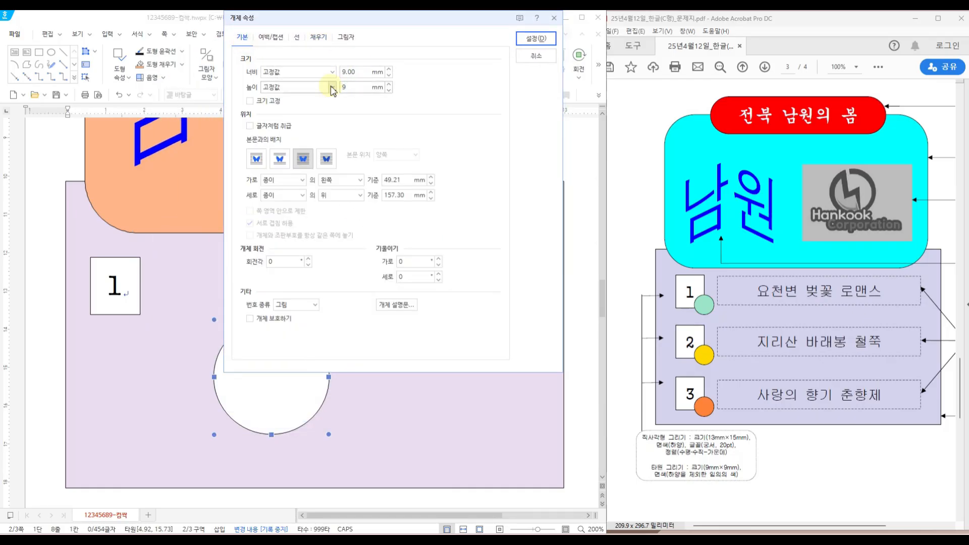
- Fill the circle with light beige-yellow and move it over the lower-right corner of the numbered rectangle
left_click(298, 37)
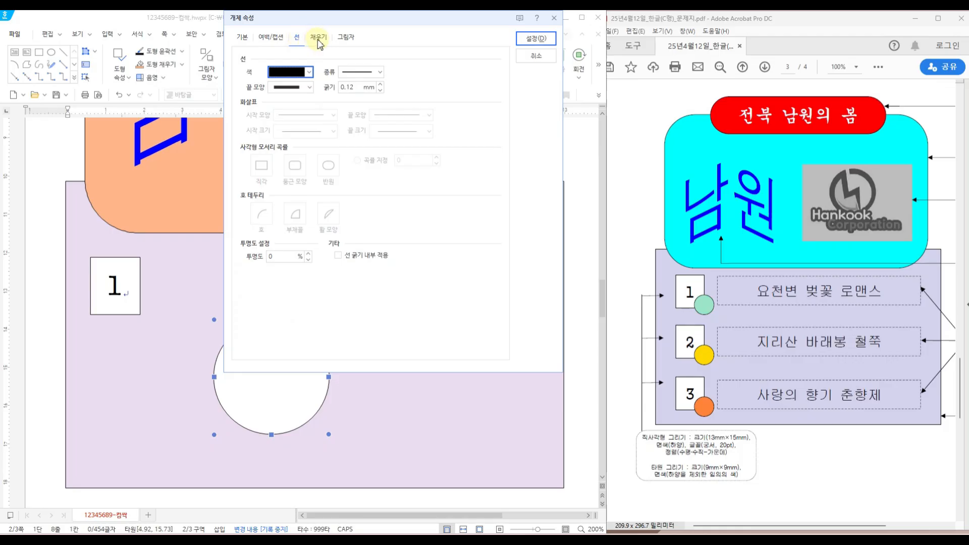
left_click(318, 38)
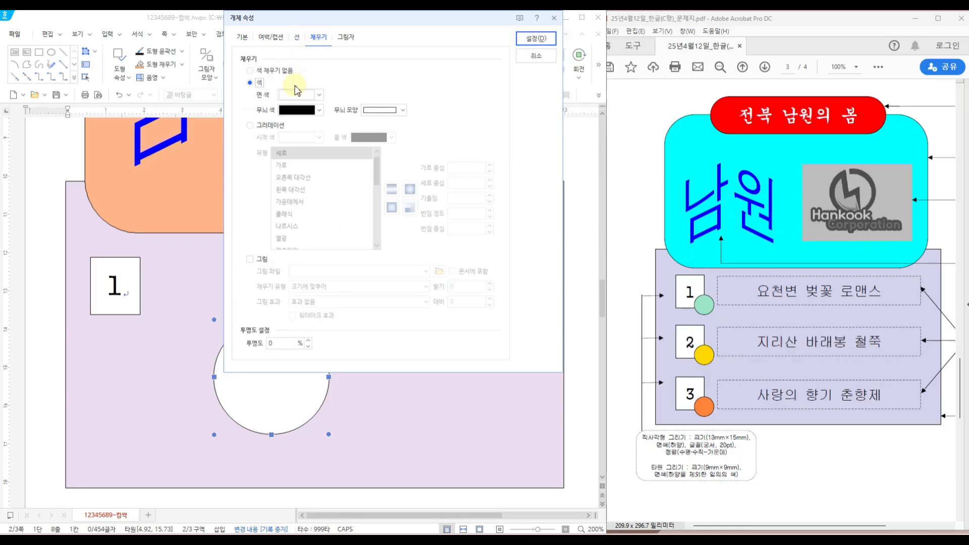
left_click(297, 92)
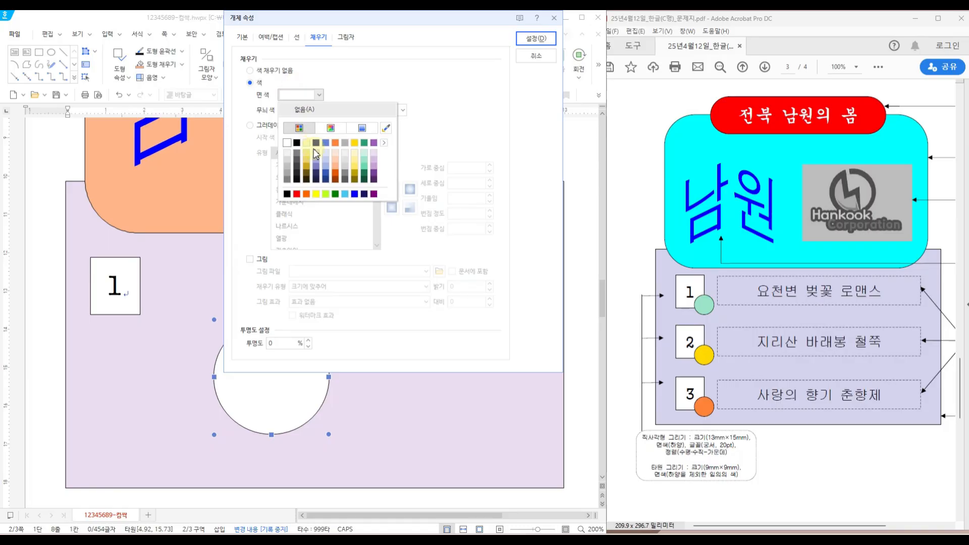
left_click(308, 153)
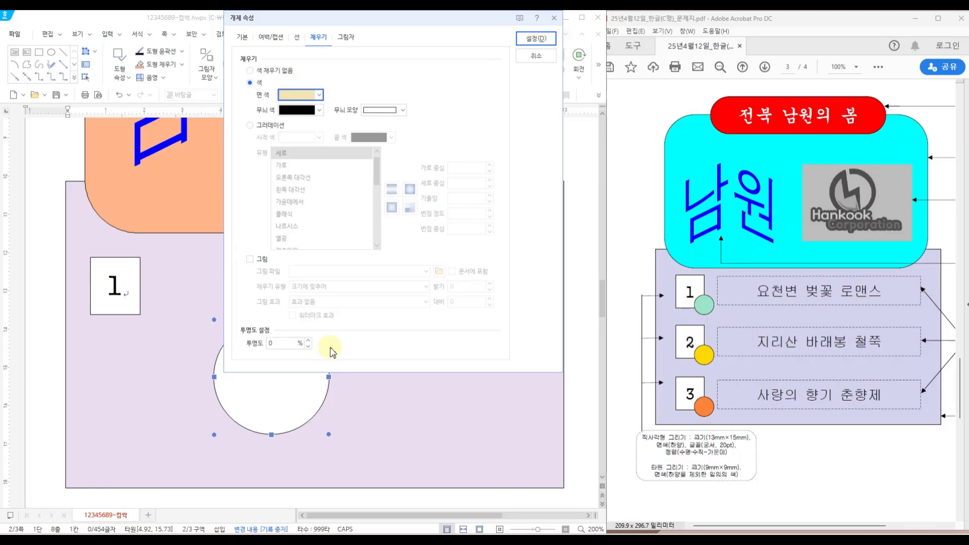
left_click(536, 39)
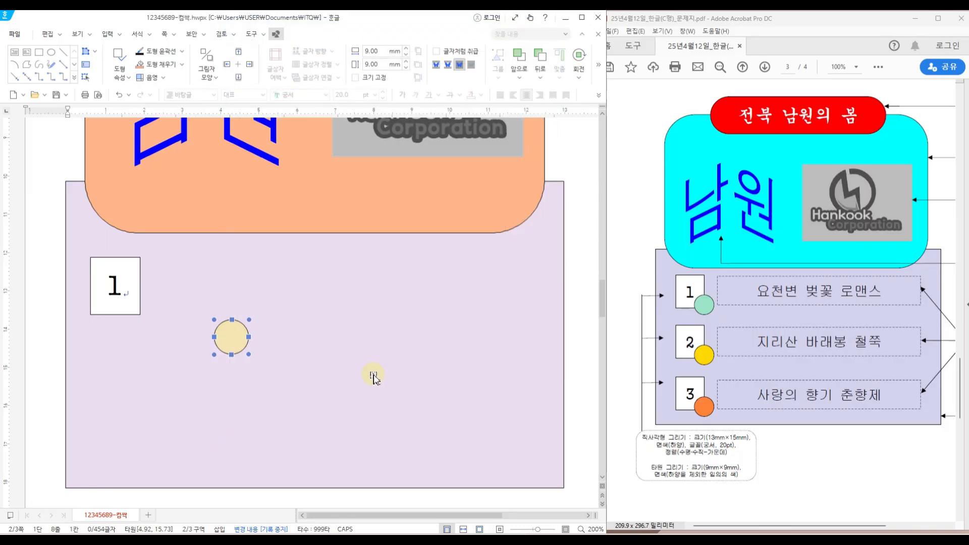
mouse_move(231, 336)
left_mouse_down()
mouse_move(168, 324)
mouse_move(143, 307)
mouse_move(132, 318)
left_mouse_up()
- Draw a horizontal text box about 97 mm wide by 12 mm high to the right of the numbered rectangle
left_click_drag(778, 525, 841, 525)
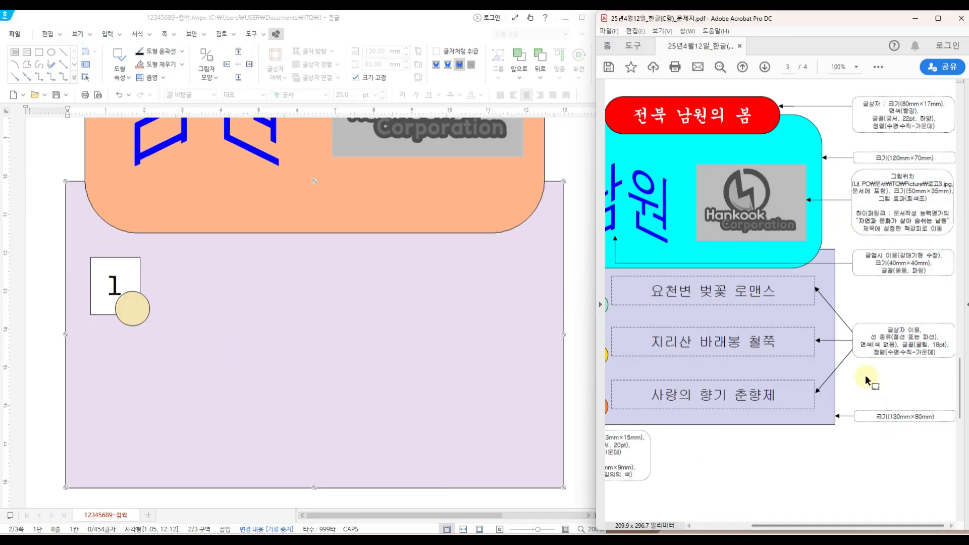
left_click(14, 53)
left_click_drag(174, 263, 534, 310)
left_click_drag(173, 286, 161, 286)
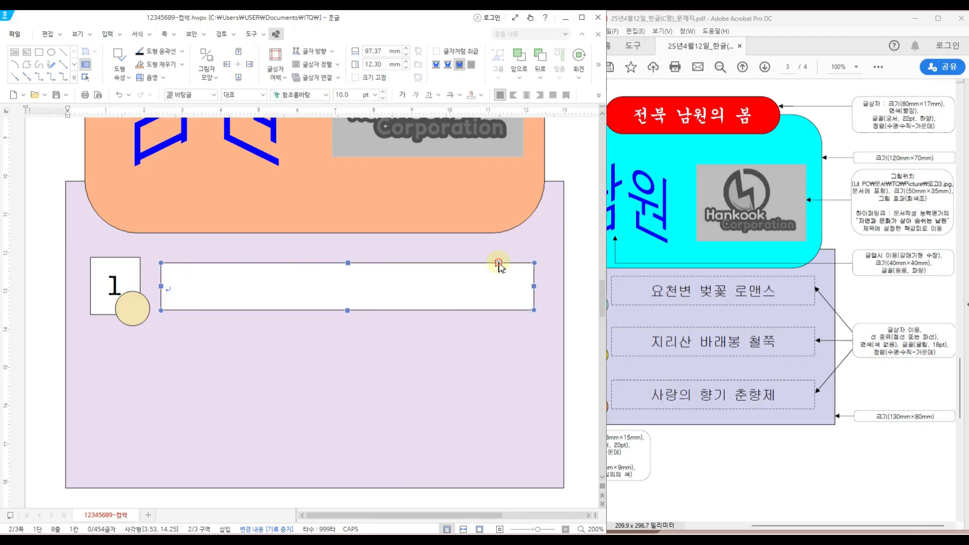
- Give the text box a dashed (파선) outline and no fill colour
double_click(499, 263)
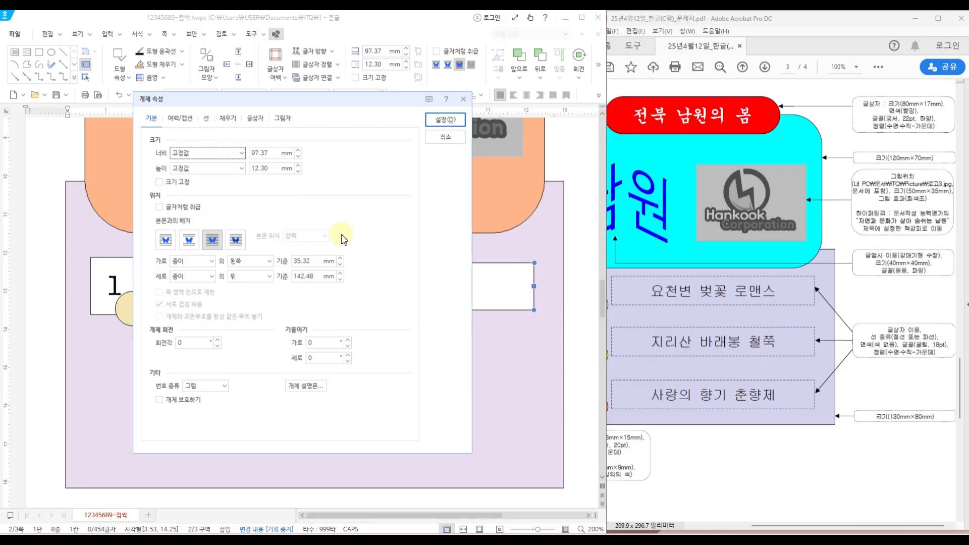
left_click(207, 120)
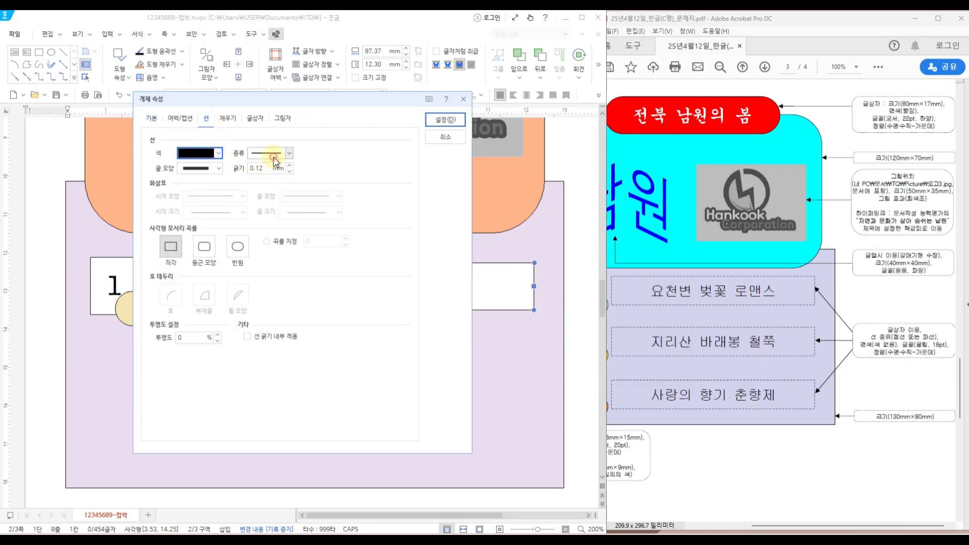
left_click(289, 153)
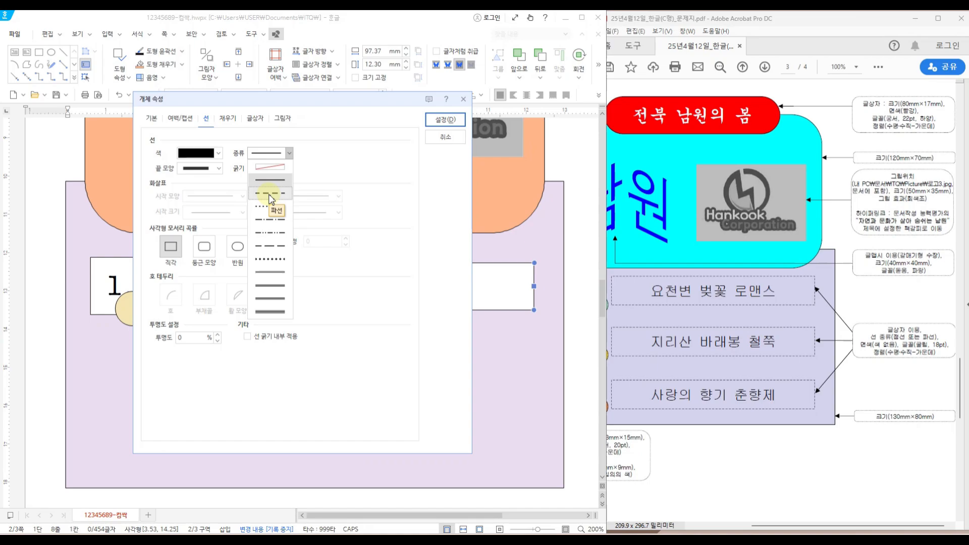
left_click(268, 194)
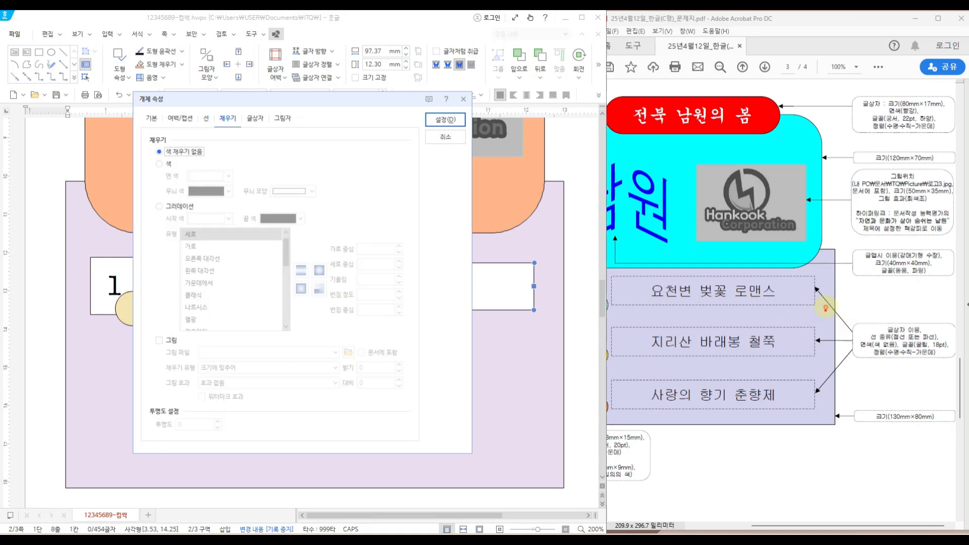
mouse_move(826, 306)
left_mouse_down()
mouse_move(924, 368)
mouse_move(955, 375)
left_mouse_up()
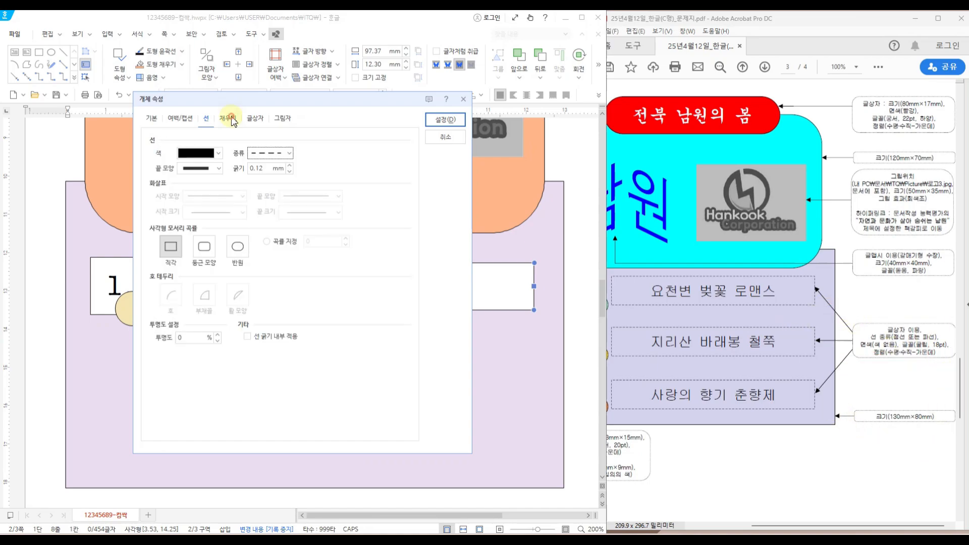
left_click(228, 118)
left_click(159, 151)
left_click_drag(826, 306, 955, 375)
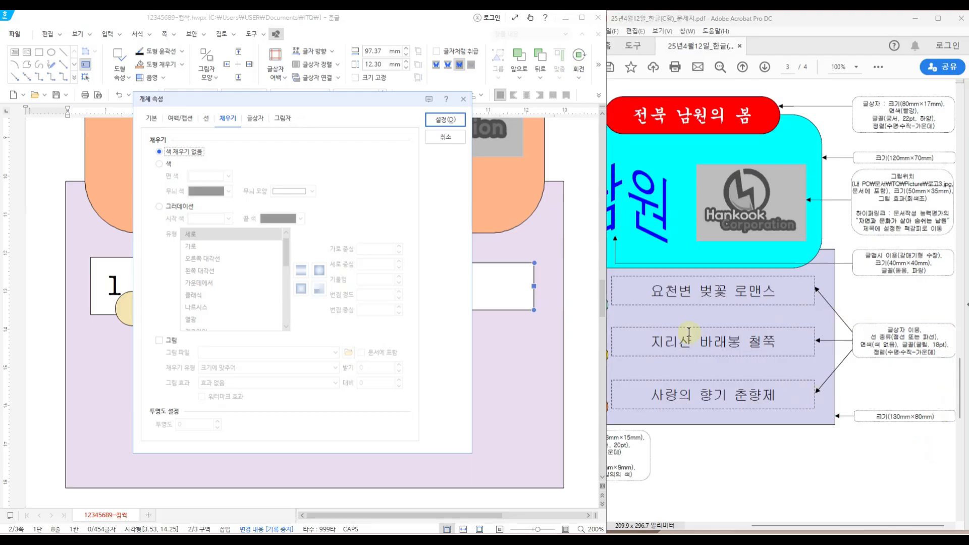
left_click(444, 120)
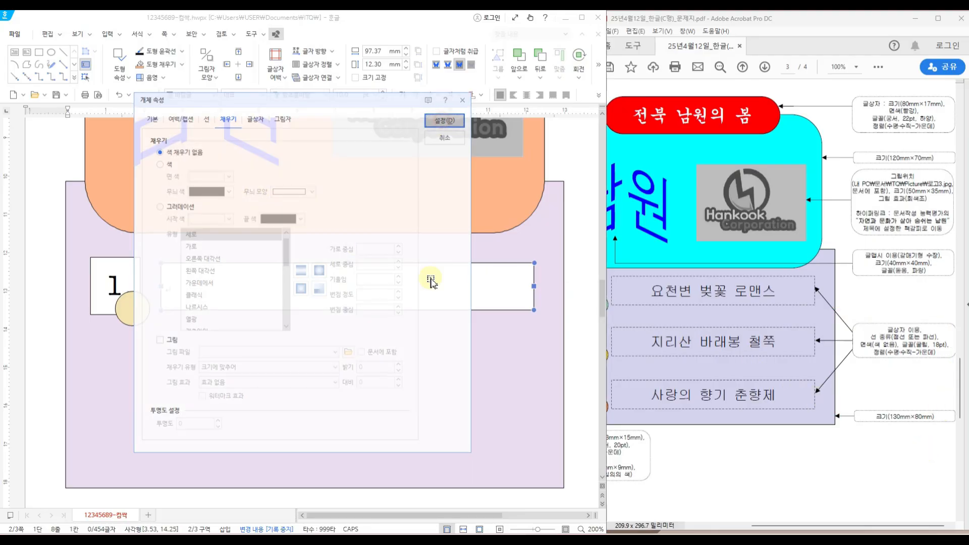
- Enter "요천변 벚꽃 로맨스" in the dashed text box and format it as 굴림, 18 pt, centre-aligned
left_click(196, 285)
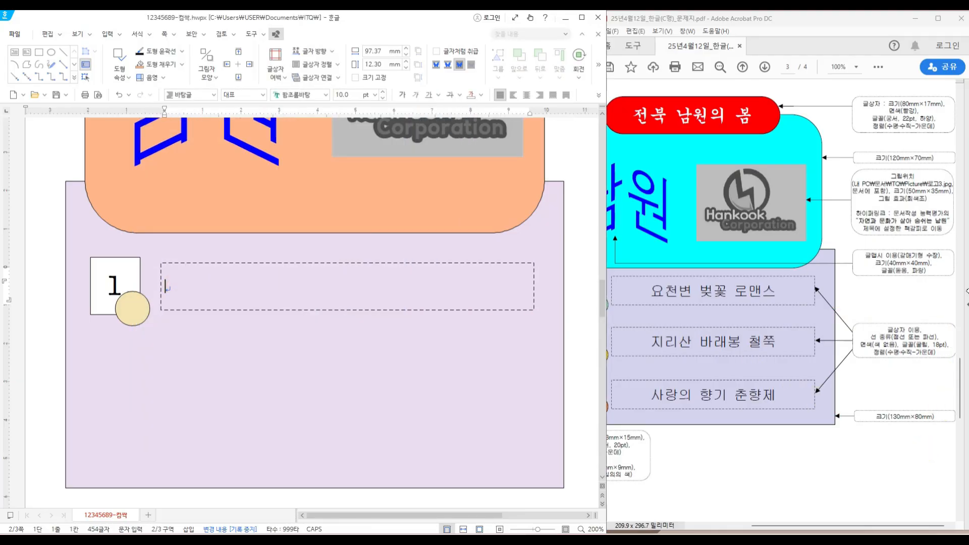
type("요천변 벚꽃 로맨스")
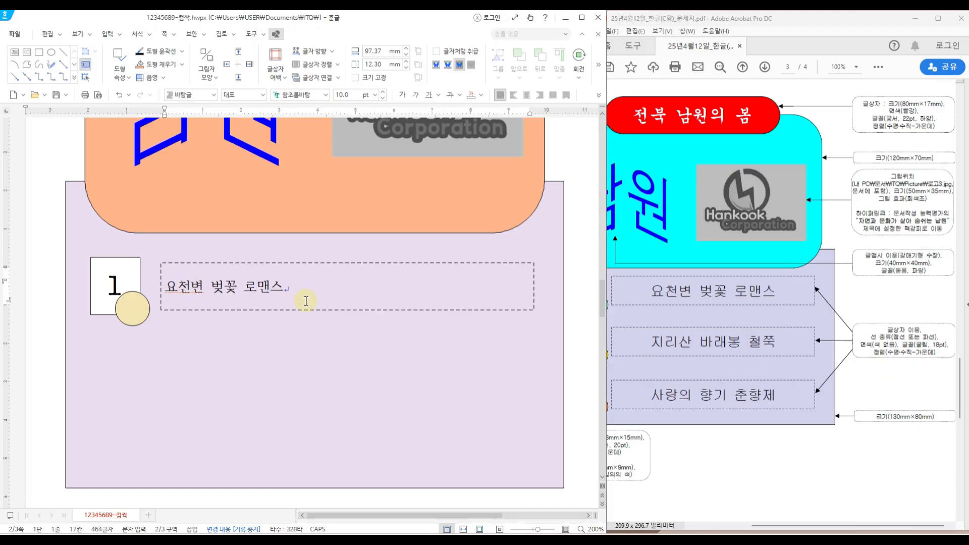
left_click_drag(294, 284, 157, 289)
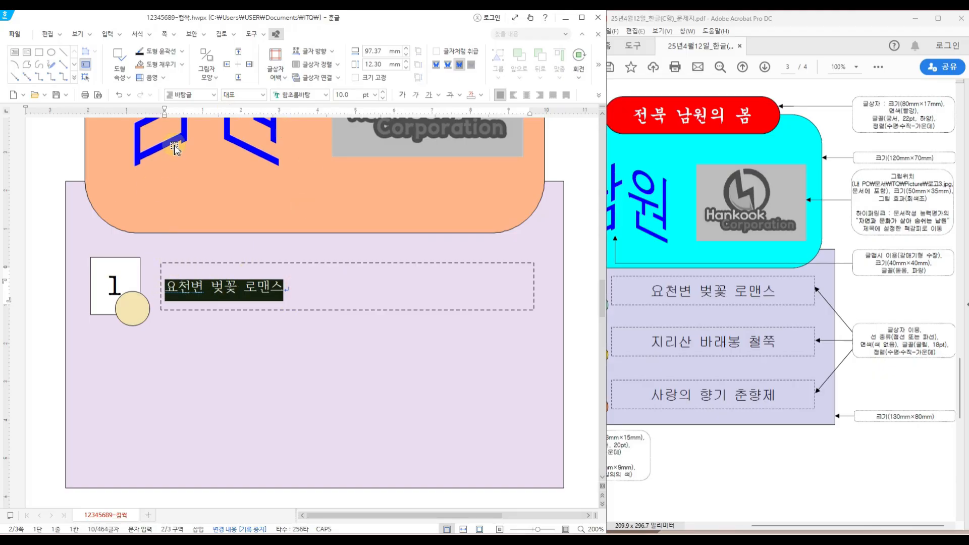
left_click(326, 96)
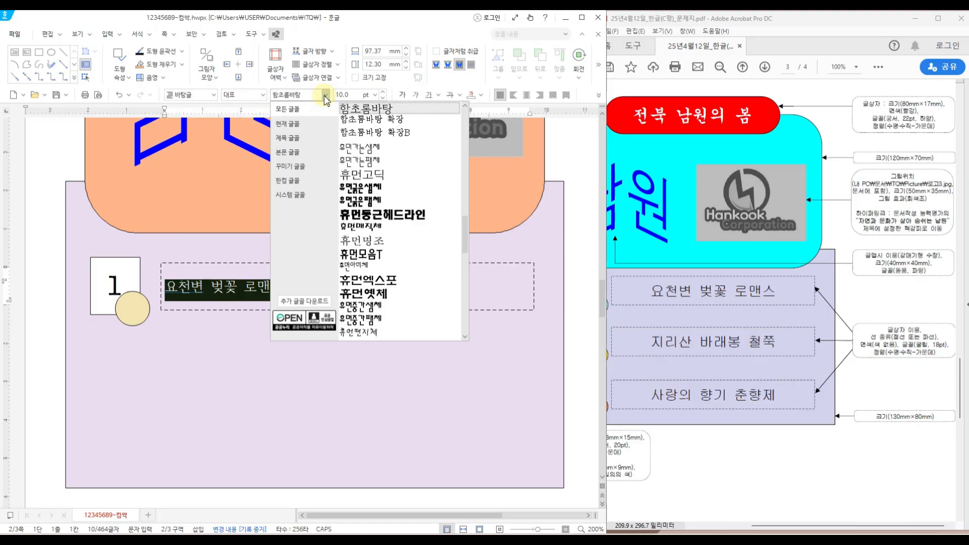
type("굴림")
key("Return")
left_click(375, 94)
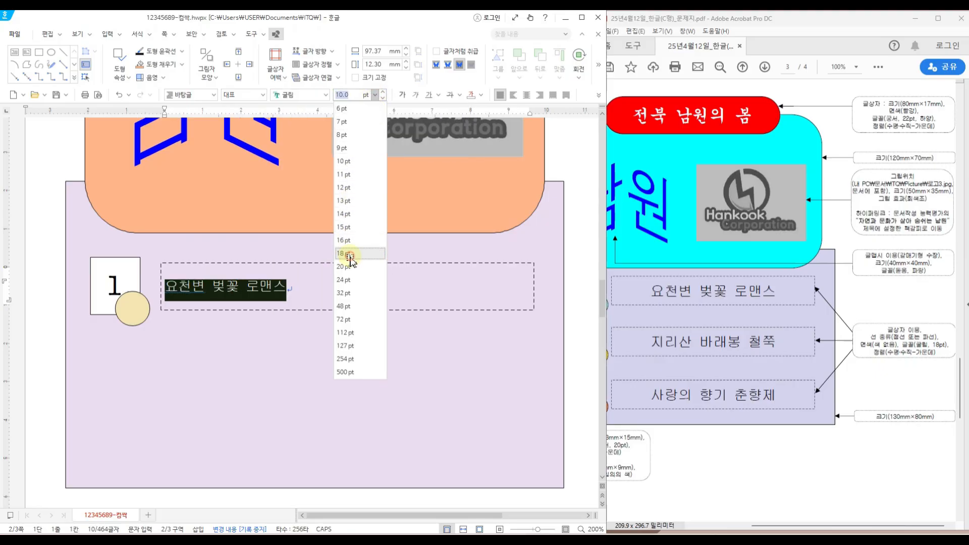
left_click(348, 254)
left_click(527, 95)
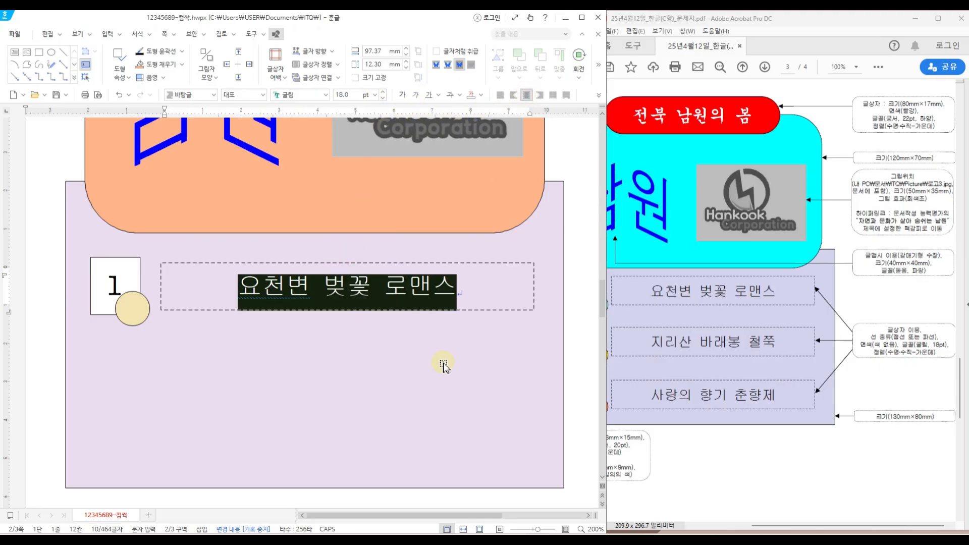
left_click(443, 366)
- Select the numbered rectangle, circle and dashed text box together and copy them twice straight down to form three evenly stacked rows
left_click(24, 263)
left_click(125, 257)
left_click(144, 299, "shift")
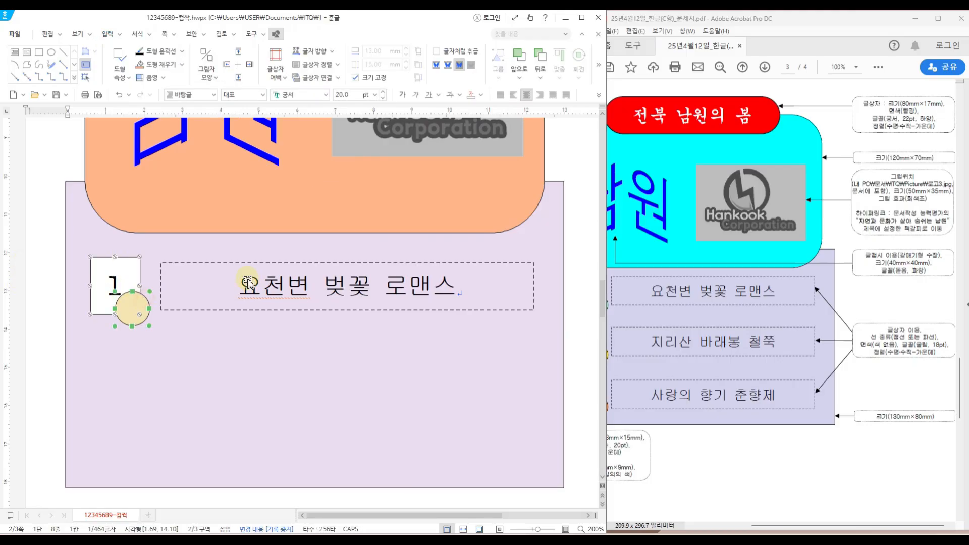
left_click(238, 263, "shift")
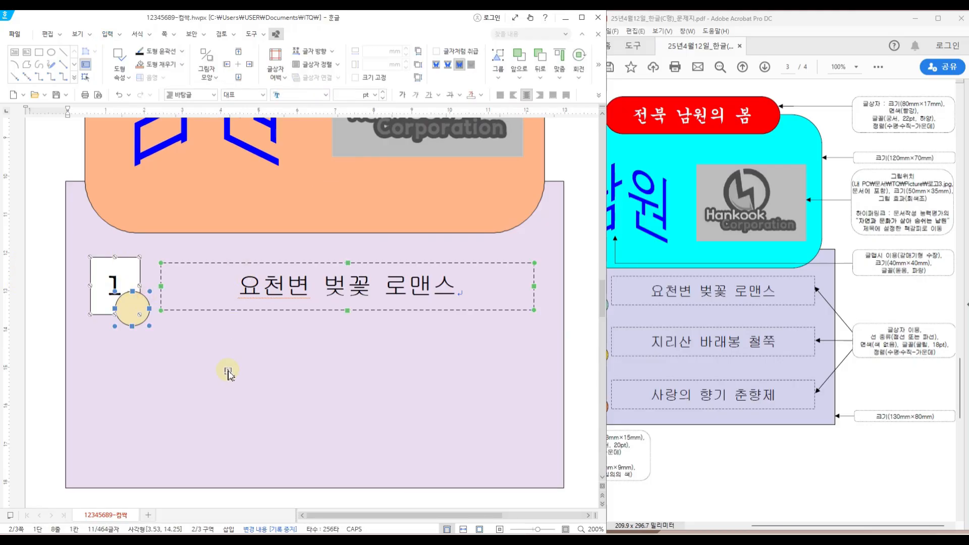
left_click_drag(135, 351, 134, 386)
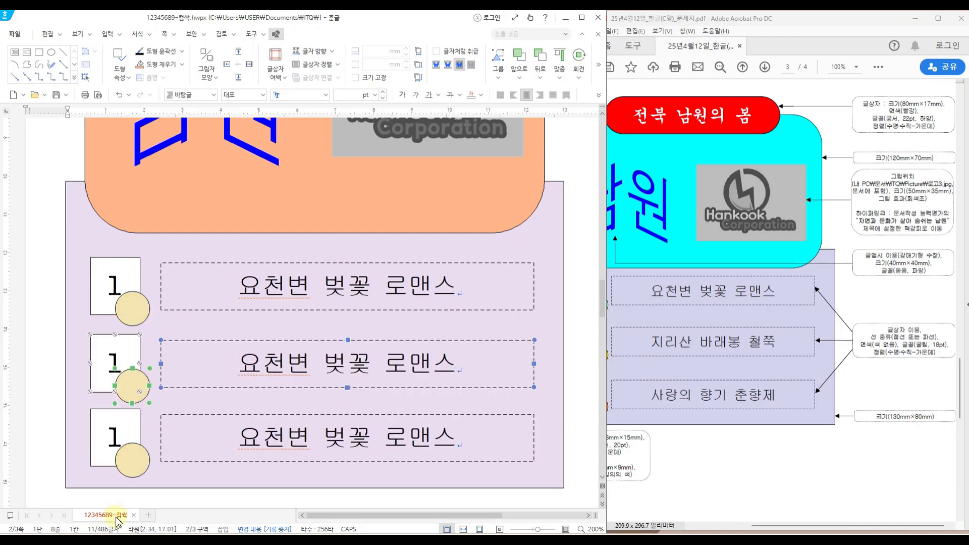
- Following the PDF's differently coloured circles, fill the second row's circle with light green and the third row's circle with light purple
left_click(692, 520)
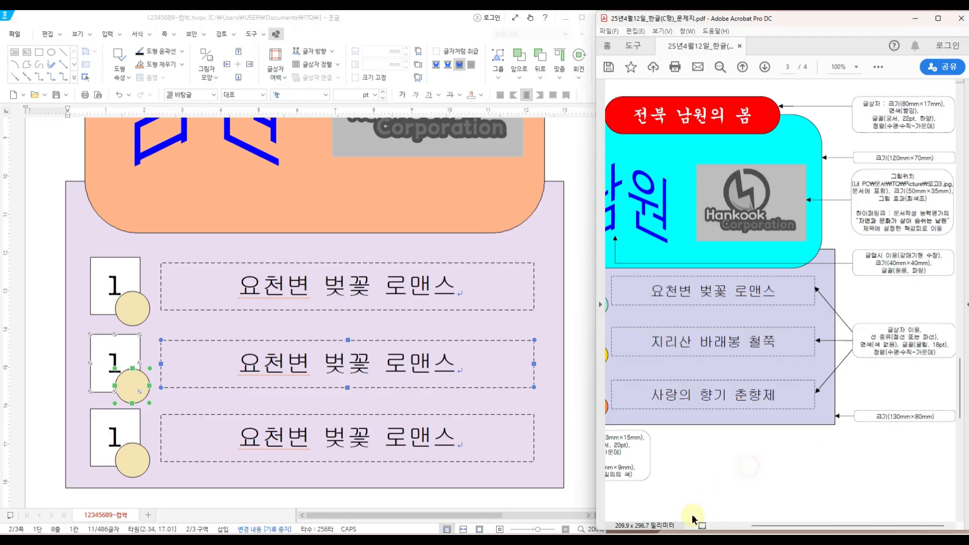
left_click_drag(818, 526, 770, 528)
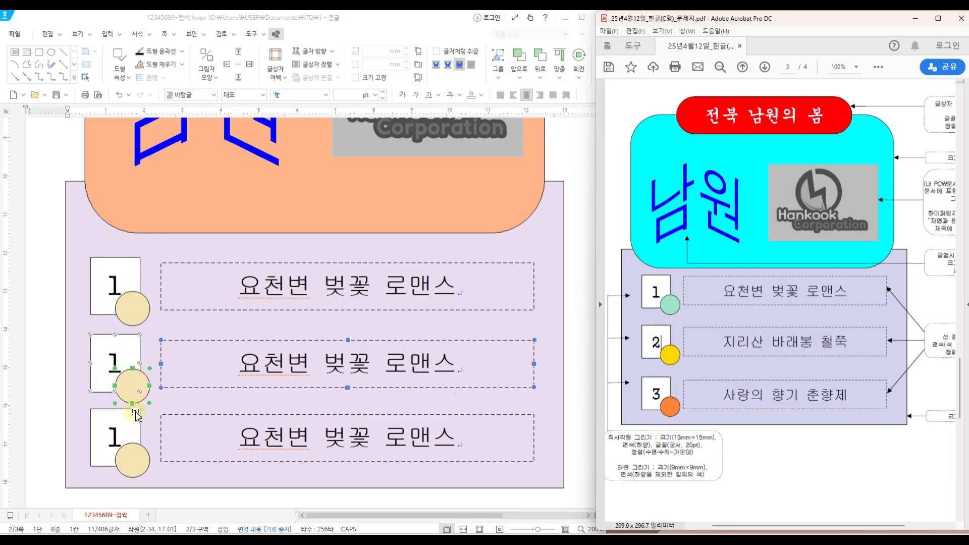
left_click(134, 386)
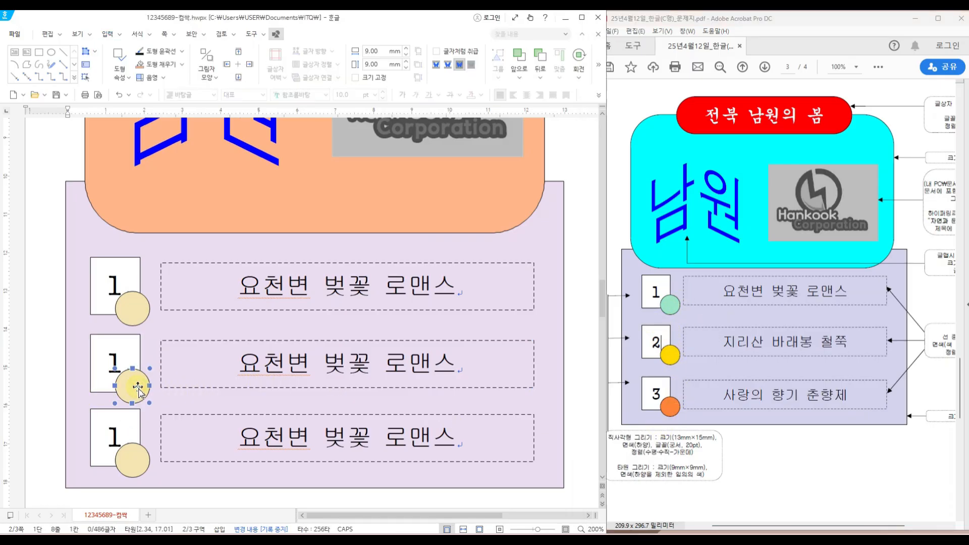
left_click(181, 64)
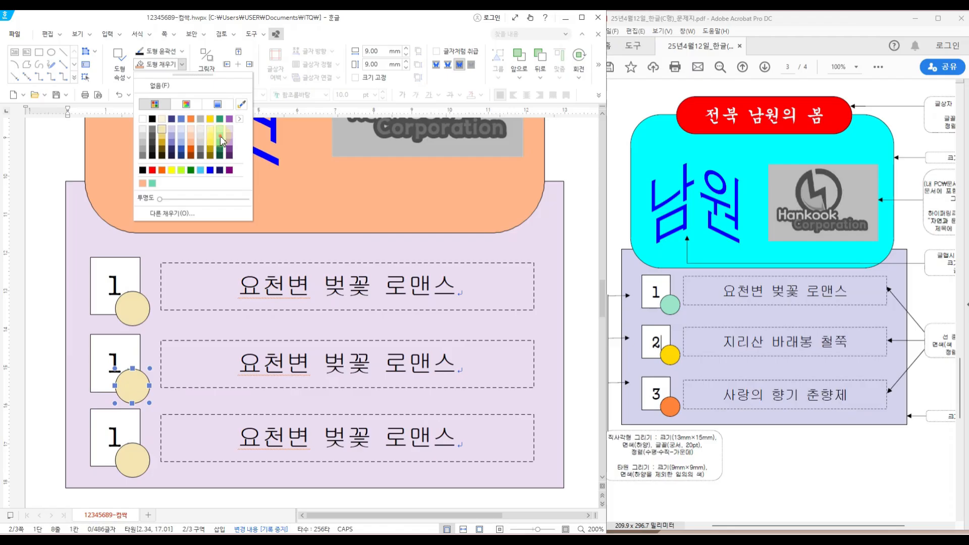
left_click(221, 141)
left_click(142, 453)
left_click(182, 64)
left_click(230, 136)
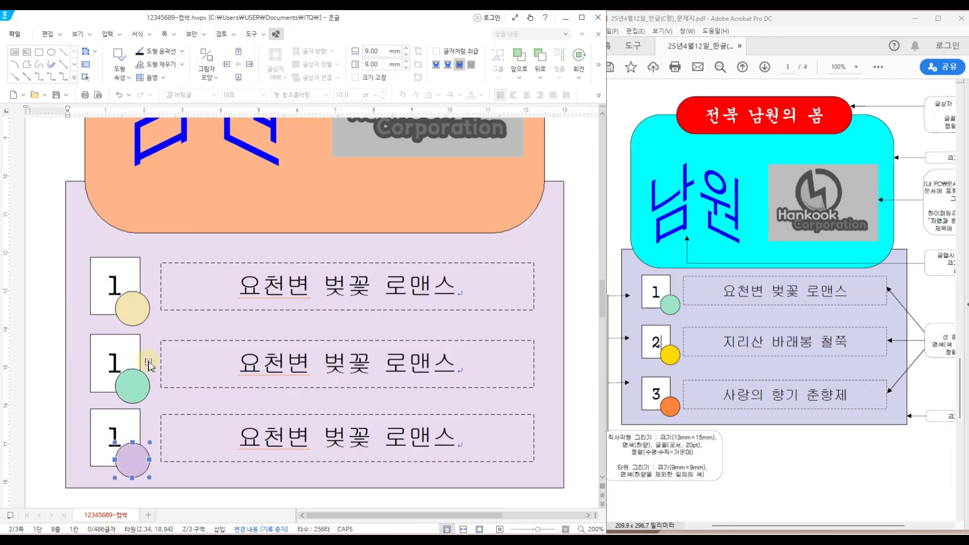
- Change the number in the second row's rectangle to 2 and in the third row's rectangle to 3
left_click(126, 363)
key("BackSpace")
type("2")
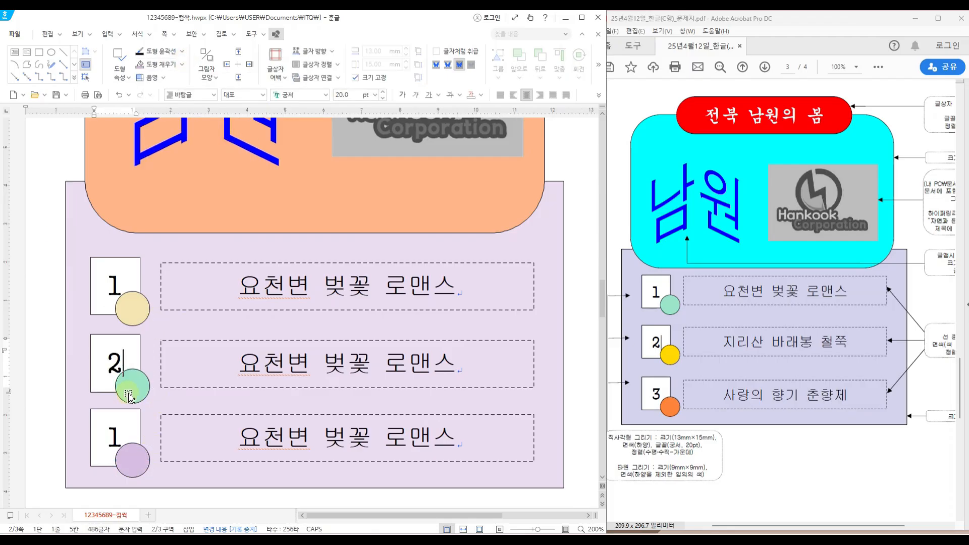
left_click(122, 437)
key("BackSpace")
type("3")
- Replace the second dashed box's text with "지리산 바래봉 철쭉" and the third's with "사랑의 향기 춘향제"
left_click_drag(239, 364, 484, 374)
type("지리산 바래봉 철쭉")
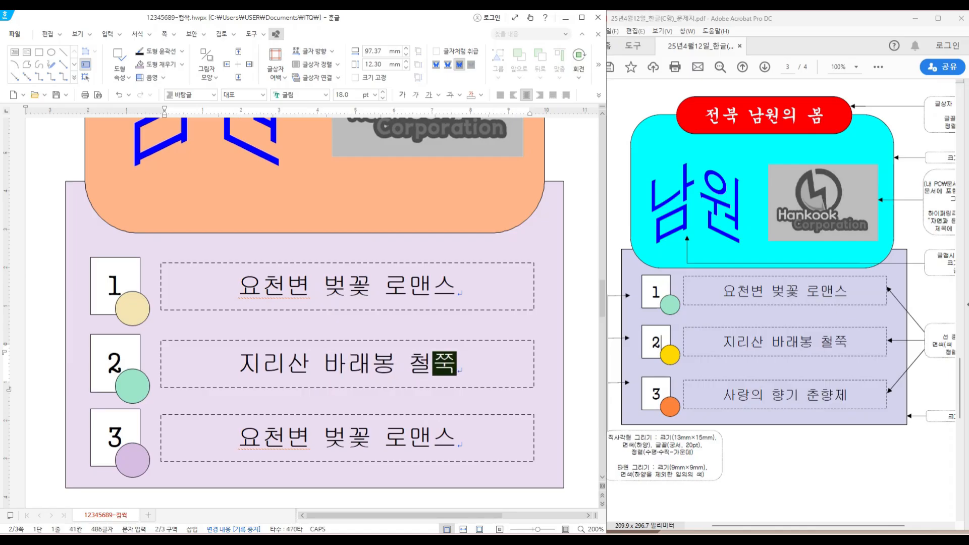
left_click_drag(239, 438, 483, 449)
type("사랑의 향기 춘")
scroll(471, 393, "up", 5)
scroll(471, 392, "down", 5)
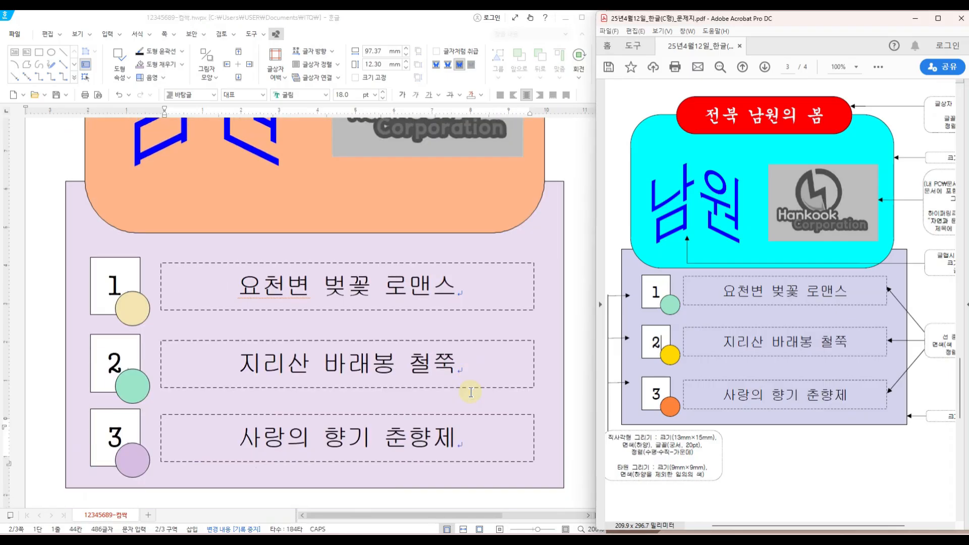
- Save the document and place the cursor on its blank page 3, with the exam PDF showing page 4 beside it
scroll(790, 444, "down", 3)
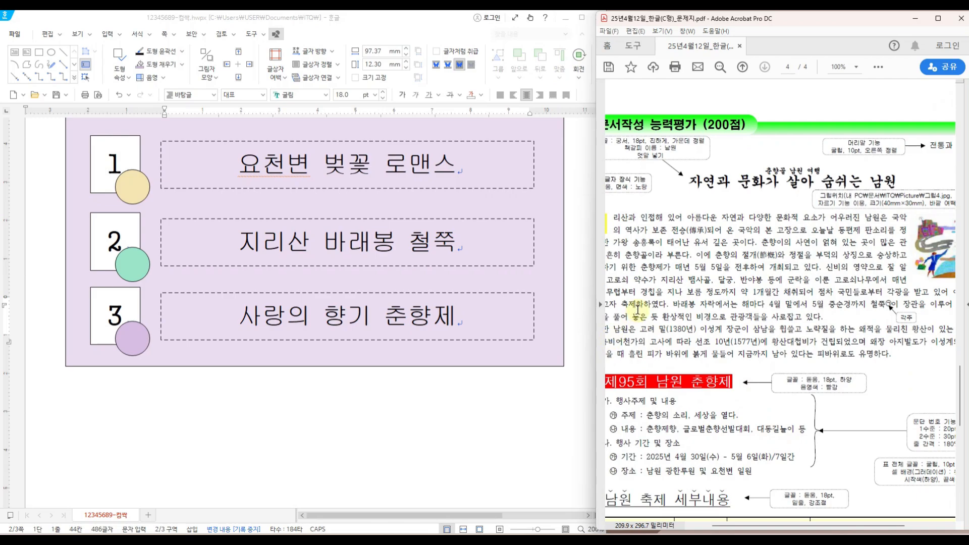
left_click(56, 95)
left_click(699, 228)
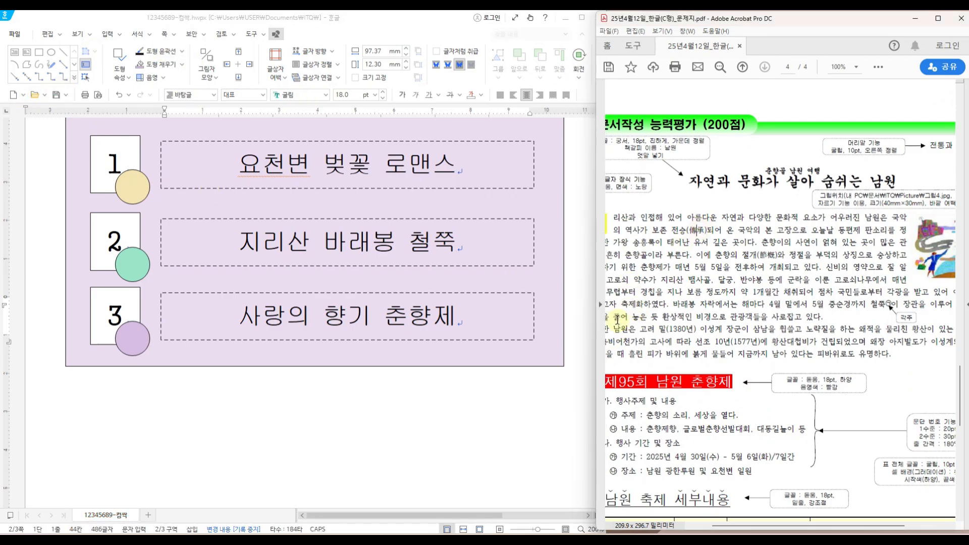
left_click_drag(750, 528, 731, 530)
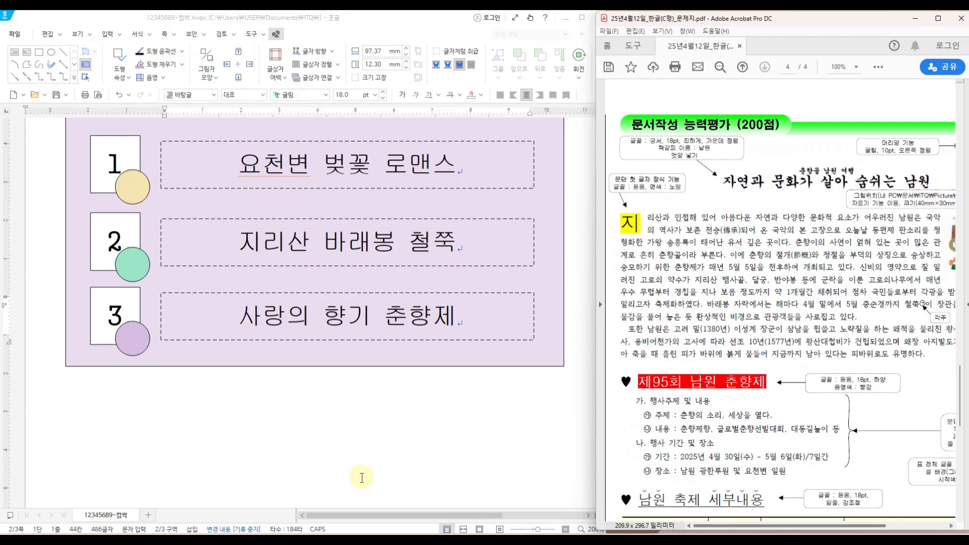
scroll(369, 419, "down", 10)
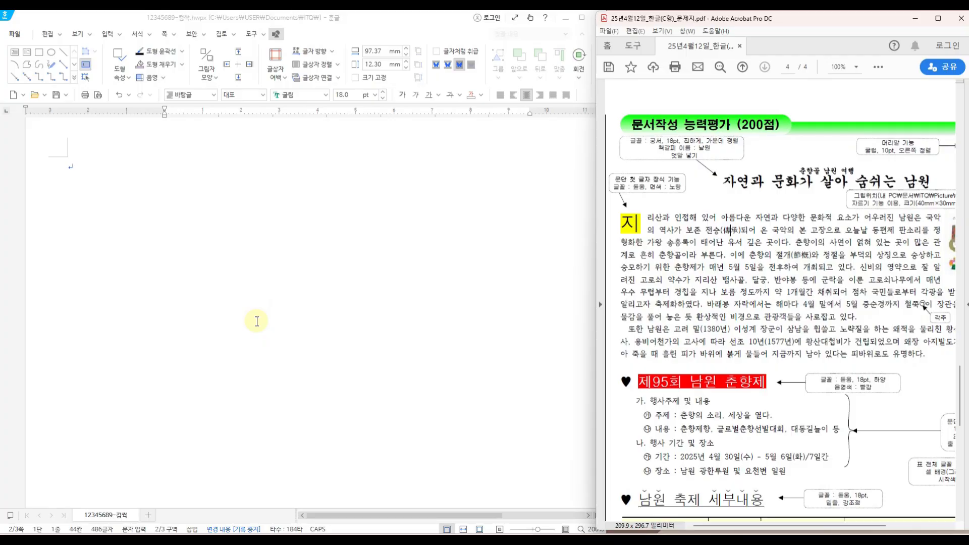
left_click(91, 193)
left_click_drag(597, 277, 421, 277)
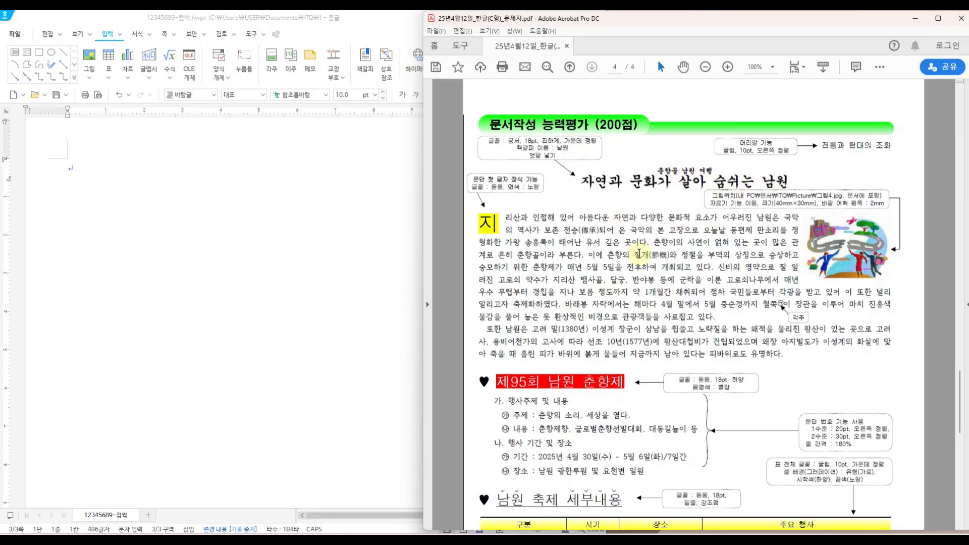
- Examine the PDF's 문서작성 능력평가 page from title and body text down to the table, footnote and page number
scroll(696, 367, "down", 2)
scroll(695, 367, "down", 5)
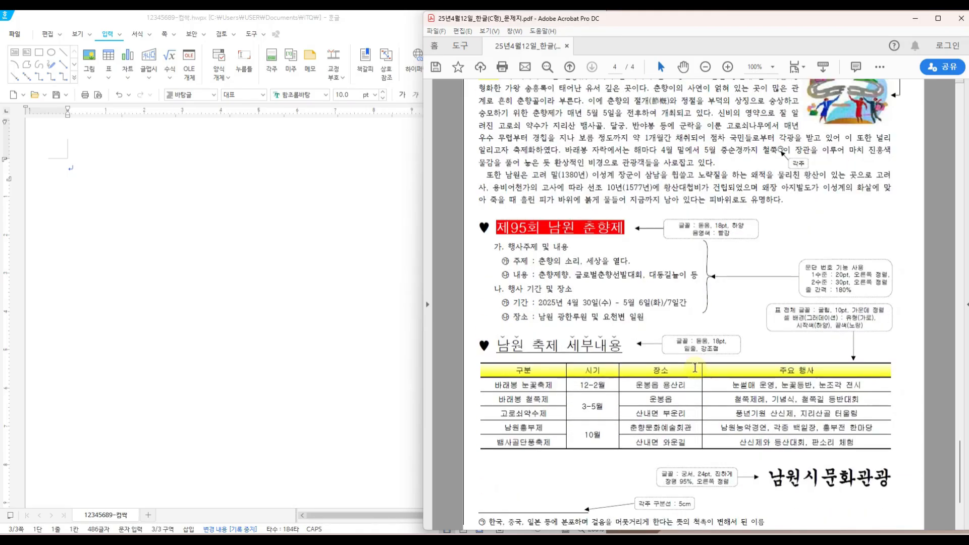
scroll(677, 309, "up", 7)
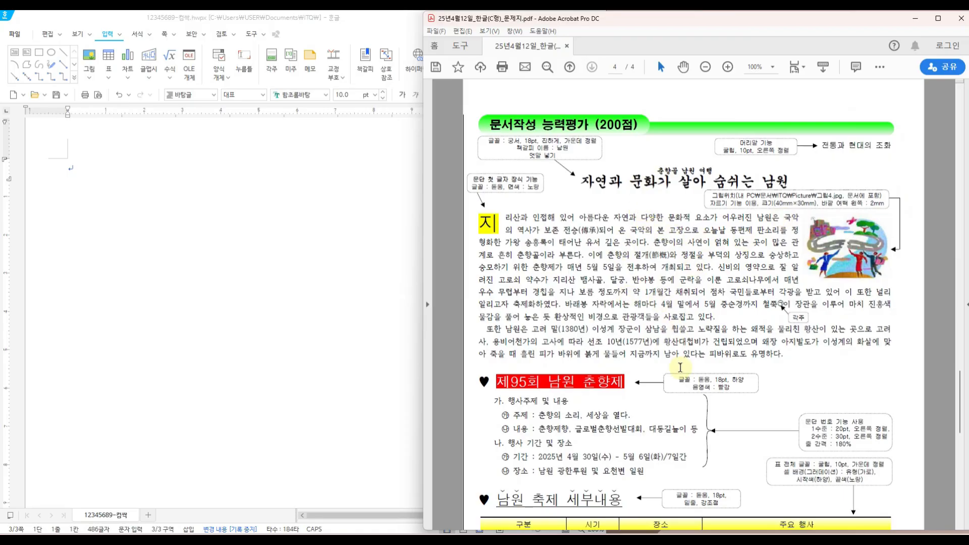
scroll(673, 315, "down", 1)
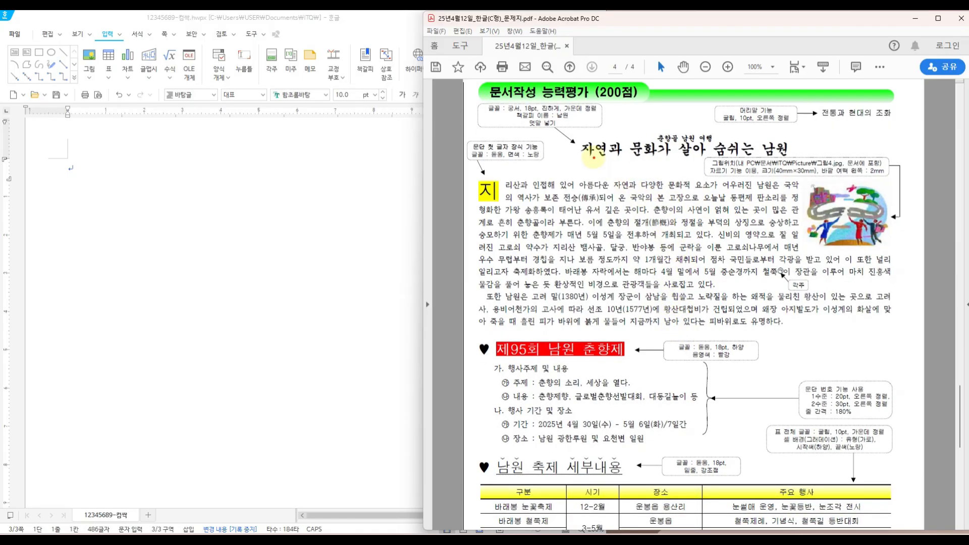
left_click_drag(604, 164, 592, 175)
mouse_move(593, 325)
left_mouse_down()
mouse_move(608, 333)
mouse_move(596, 348)
left_mouse_up()
mouse_move(602, 434)
left_mouse_down()
mouse_move(619, 447)
mouse_move(604, 458)
left_mouse_up()
scroll(746, 437, "down", 5)
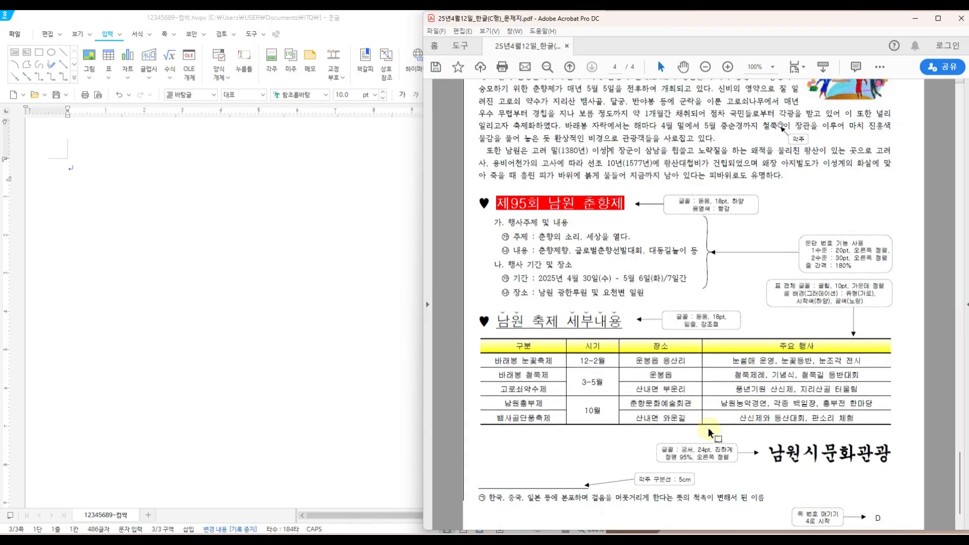
mouse_move(813, 428)
left_mouse_down()
mouse_move(832, 429)
mouse_move(825, 441)
left_mouse_up()
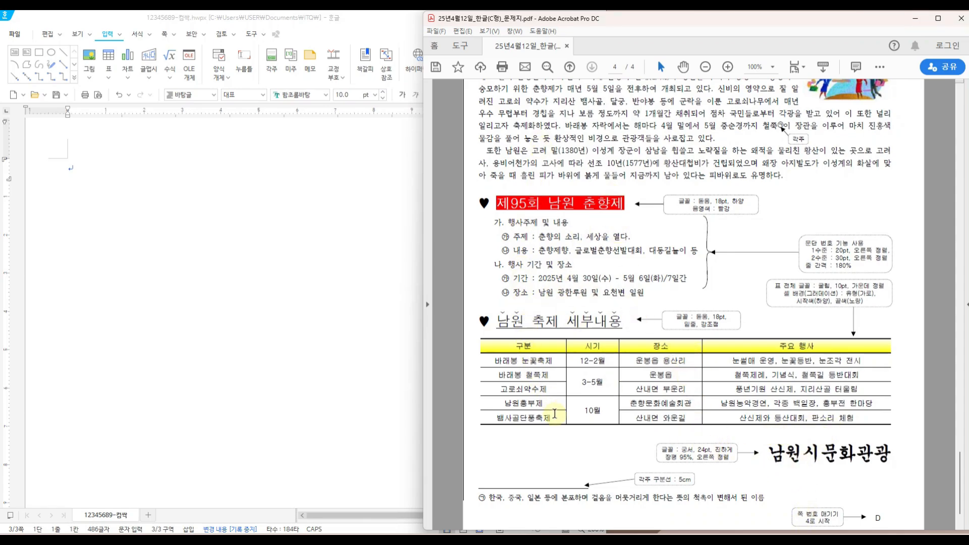
scroll(709, 288, "up", 3)
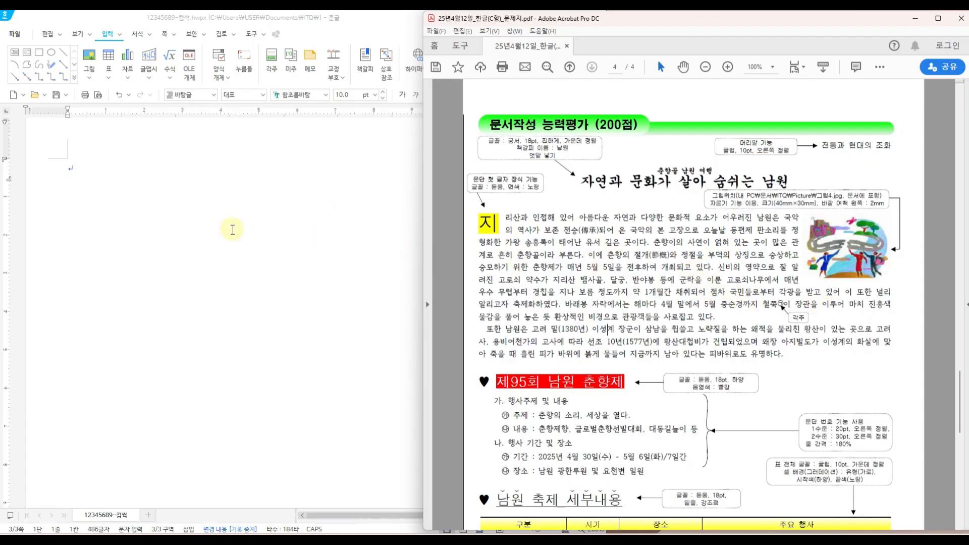
- Enter the title "자연과 문화가 살아 숨쉬는 남원" on page 3 with an empty line beneath it
left_click(141, 207)
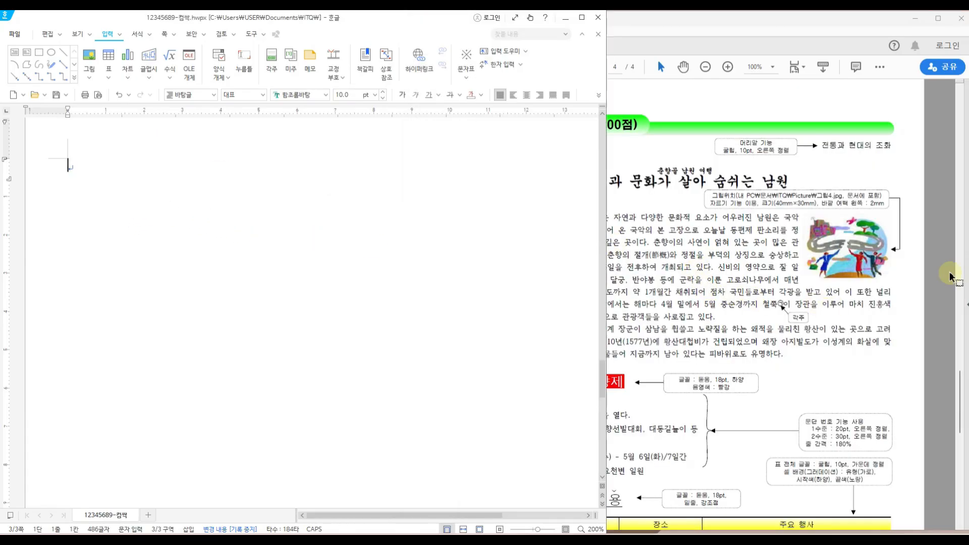
type("자연과 문화가 살아 숨쉬는 남원")
key("Return")
key("Return")
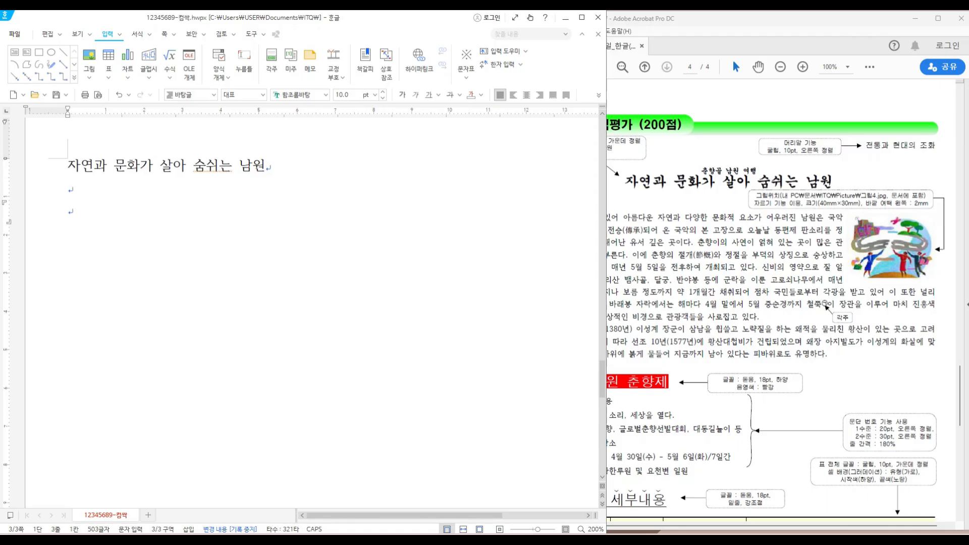
- Begin the body paragraph below the empty line with "지리산과 인접해 있어", following the PDF
left_click(741, 263)
left_click_drag(521, 234, 542, 236)
key("Escape")
left_click(81, 212)
left_click(694, 260)
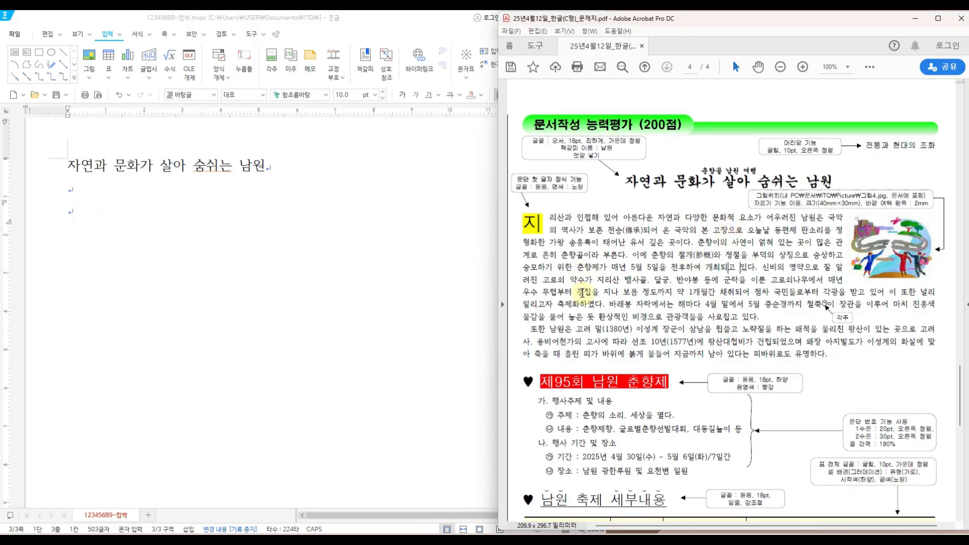
left_click(88, 216)
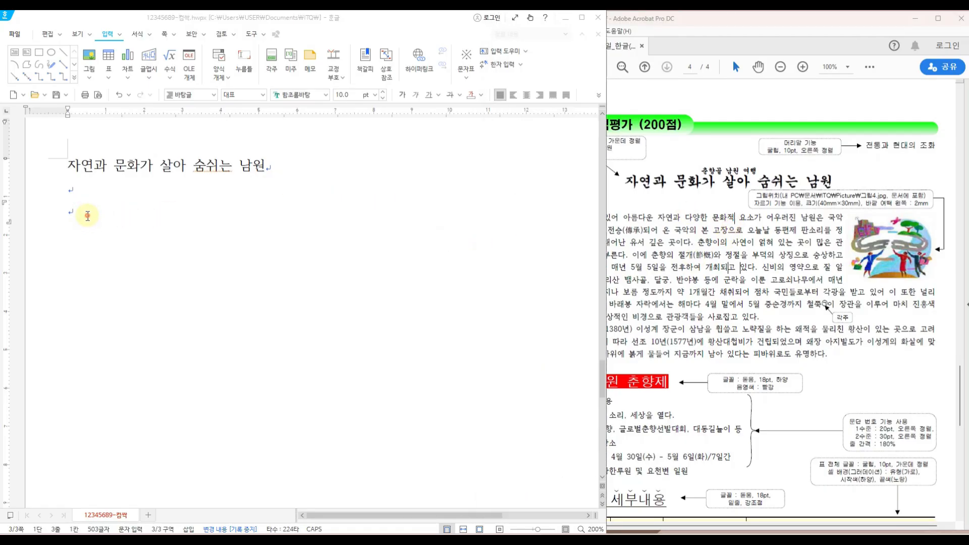
type("지리산과 인저")
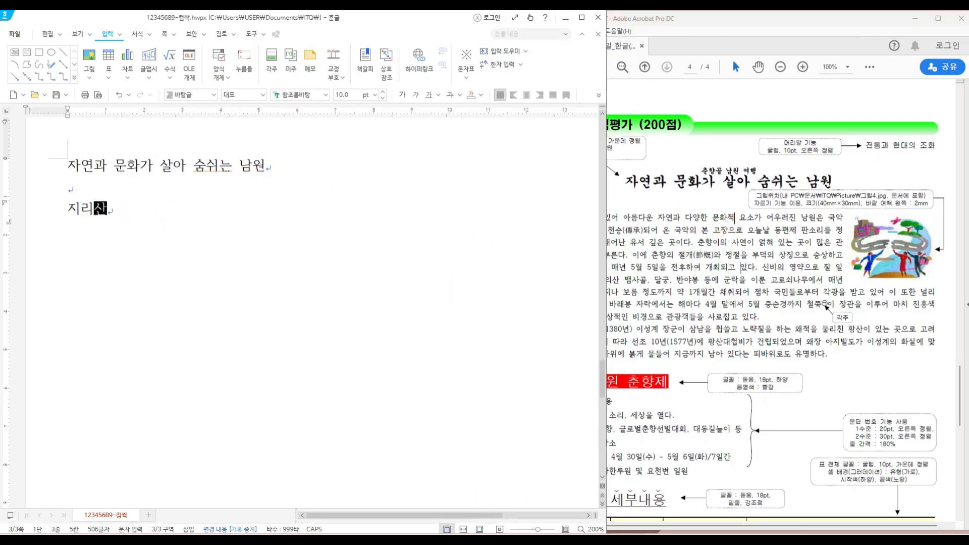
type("접해 있어")
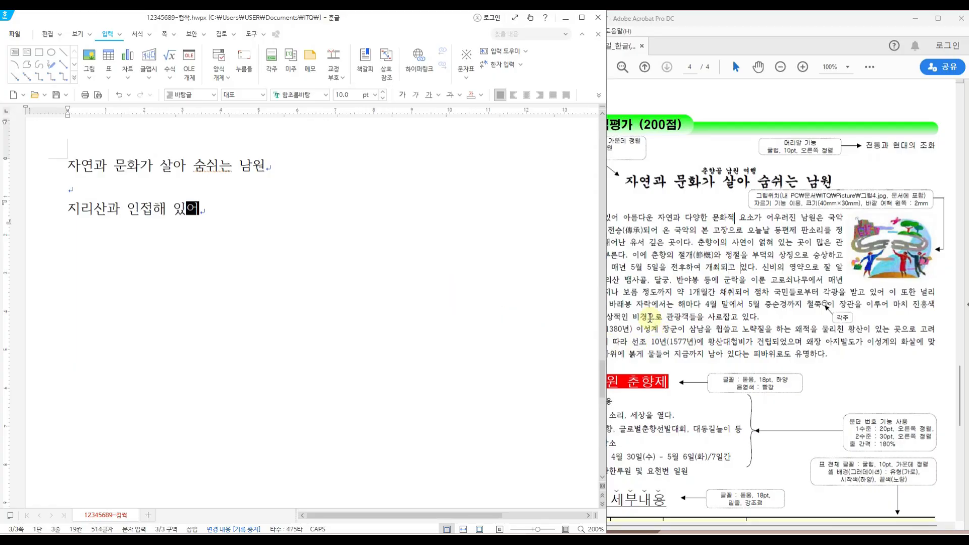
- Add empty lines below the body text and enter the PDF's Hanja word "전승" there in Hangul
left_click(247, 206)
key("Return")
key("Return")
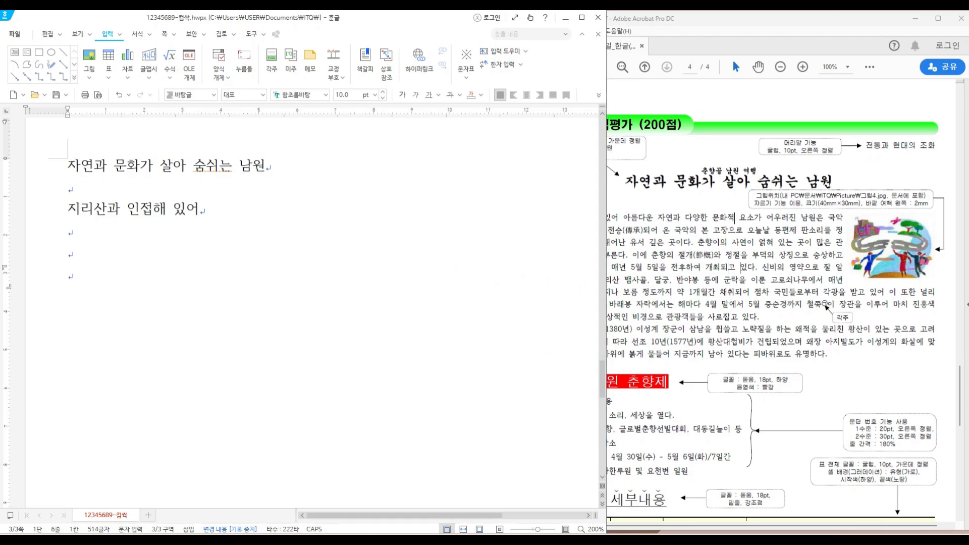
key("Hangul")
left_click(676, 242)
left_click_drag(605, 218, 703, 259)
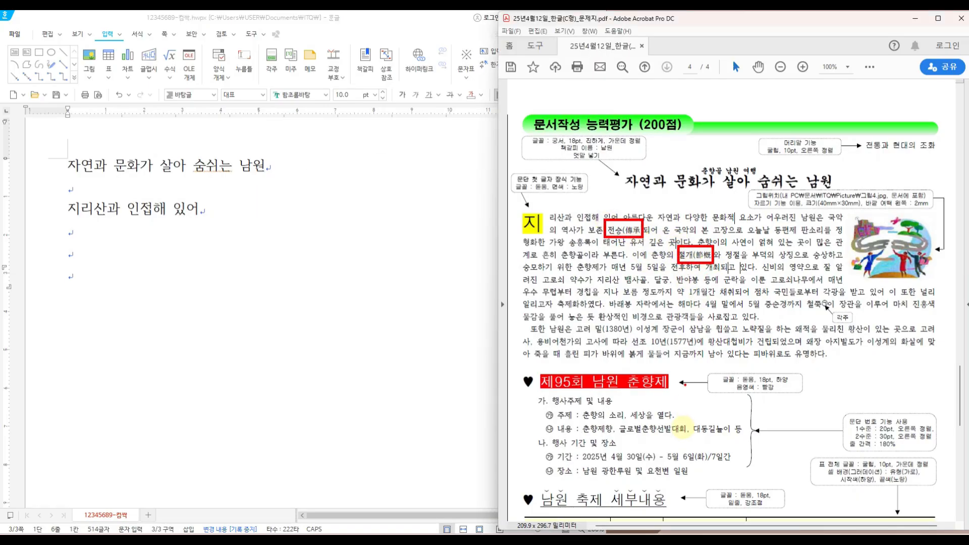
left_click(158, 255)
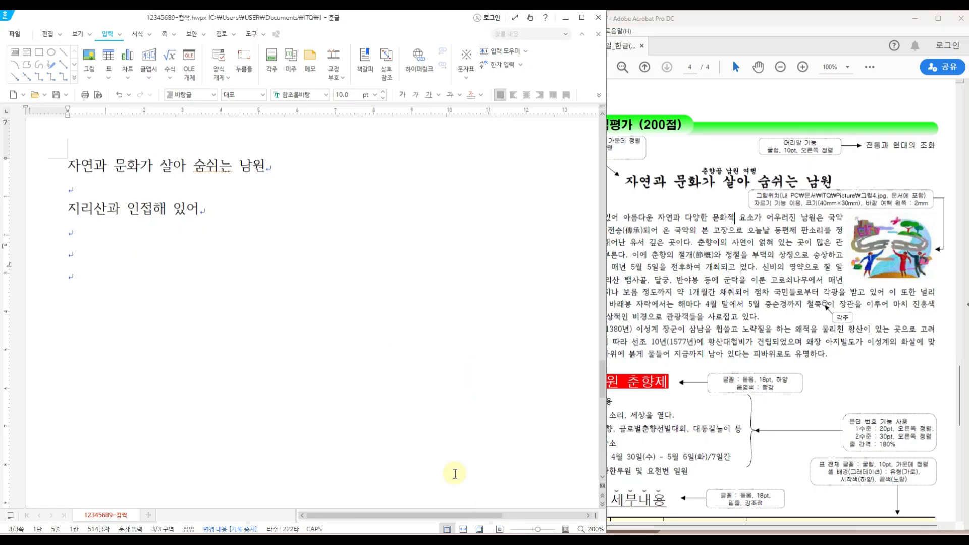
type("전스")
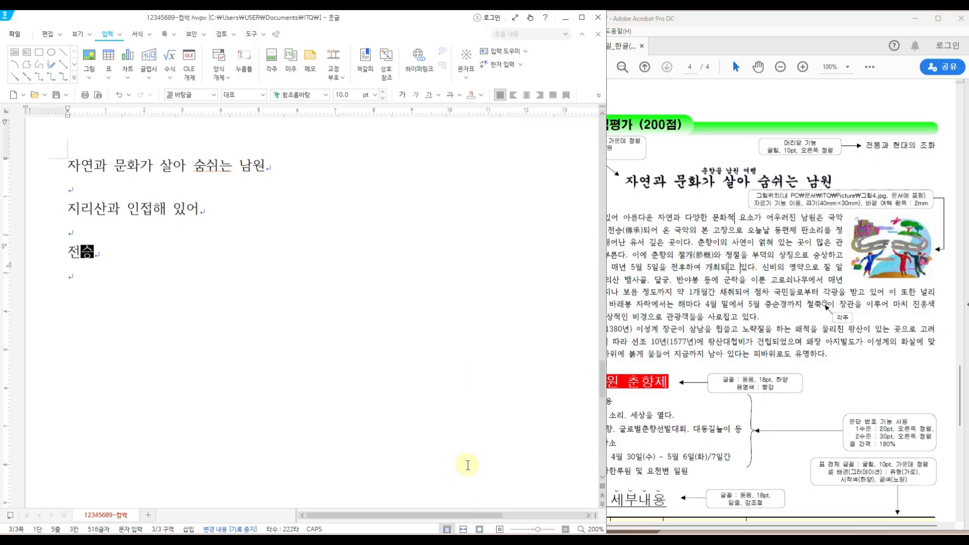
- Convert the word 전승 to the Hanja 傳承 in the 한글(漢字) input format, and delete this practice text
left_click_drag(67, 252, 96, 254)
left_click(96, 254)
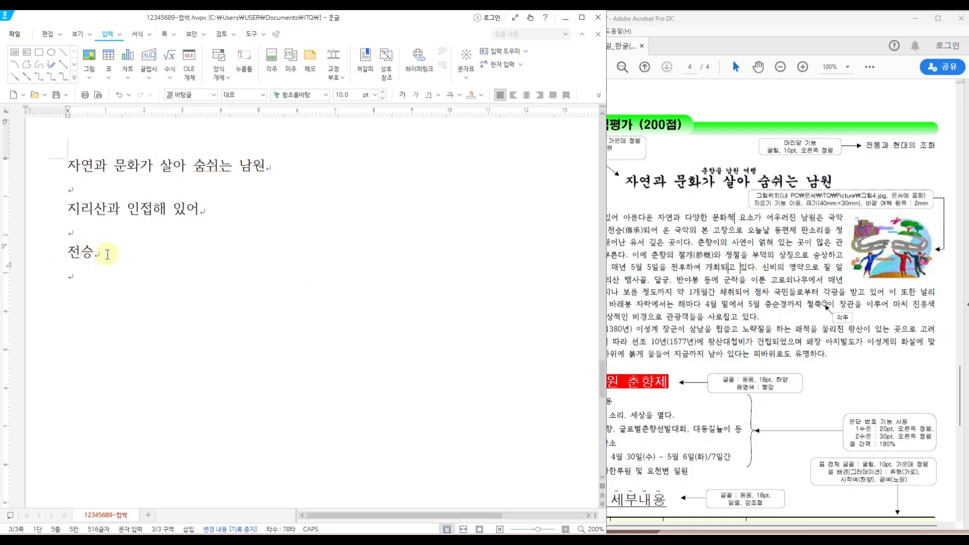
key("F9")
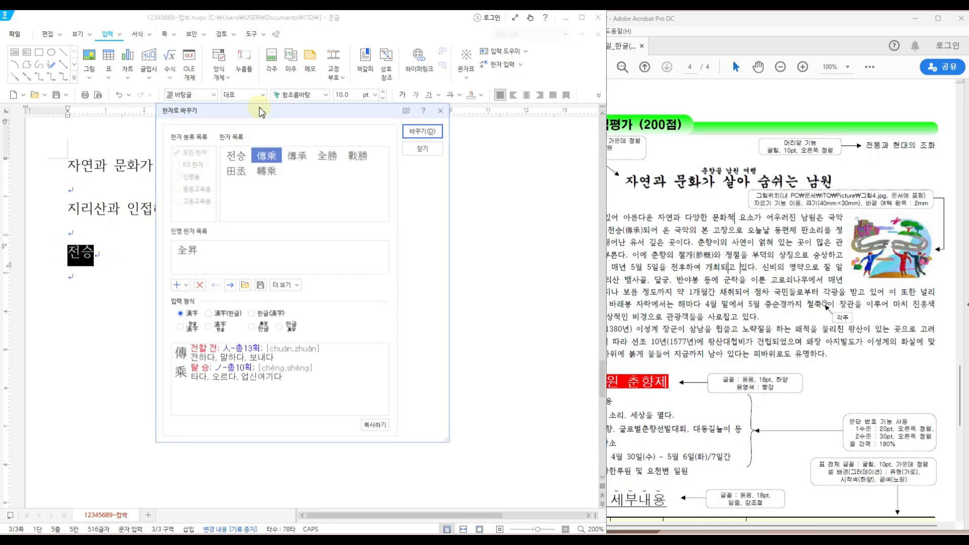
left_click_drag(268, 125, 281, 156)
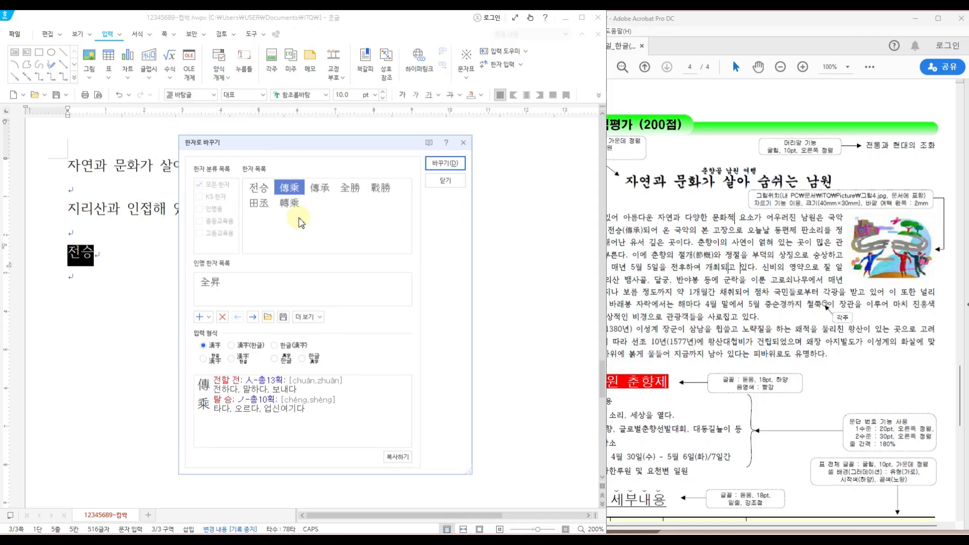
left_click(319, 189)
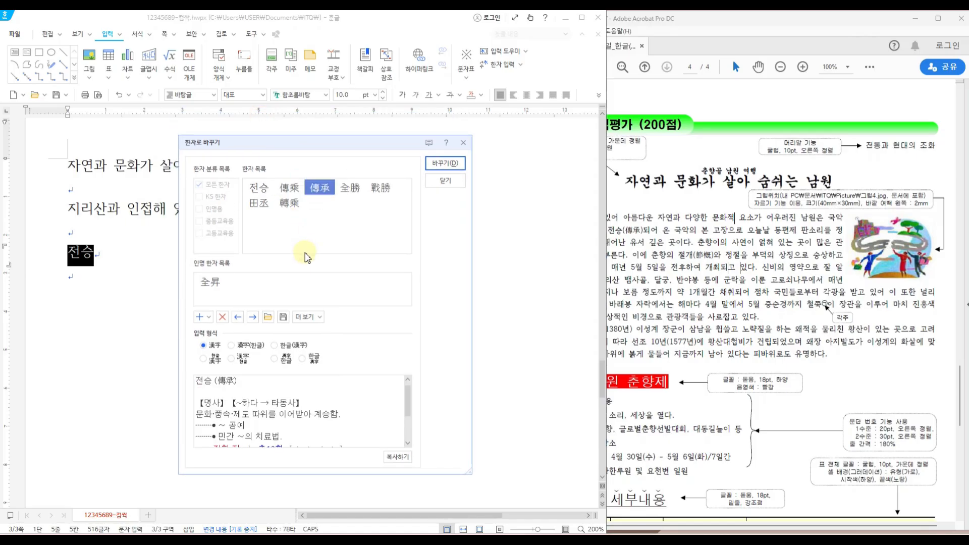
left_click_drag(190, 335, 335, 368)
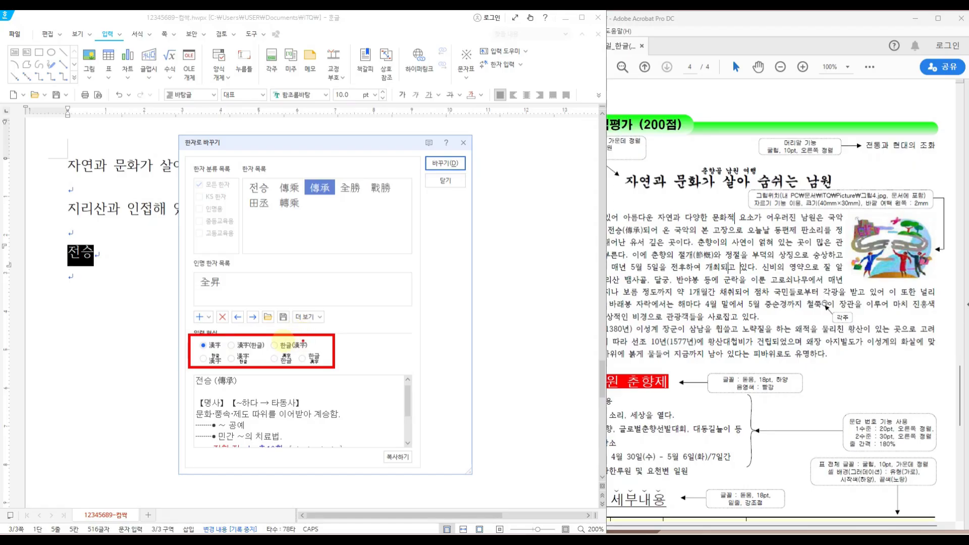
left_click_drag(271, 333, 274, 349)
left_click(274, 345)
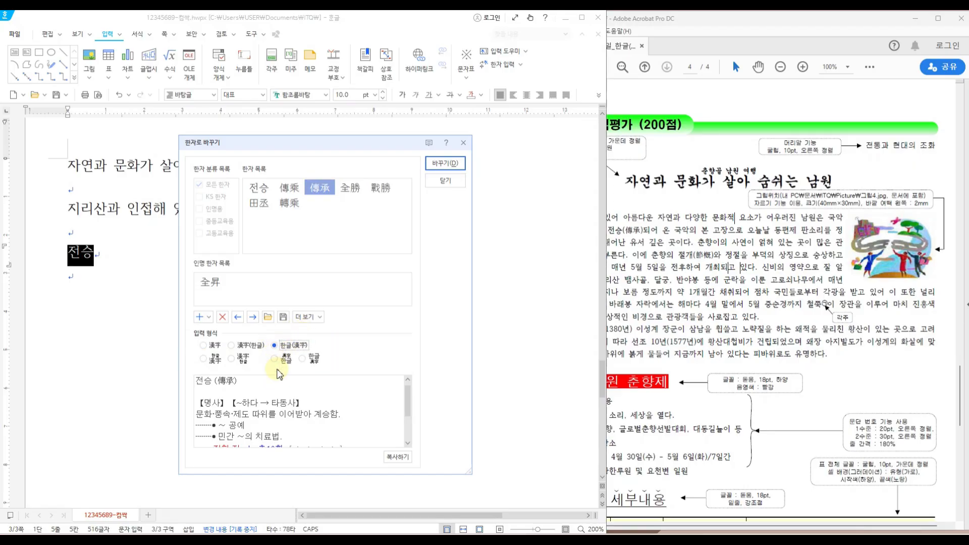
left_click(445, 163)
left_click_drag(134, 254, 48, 257)
key("Delete")
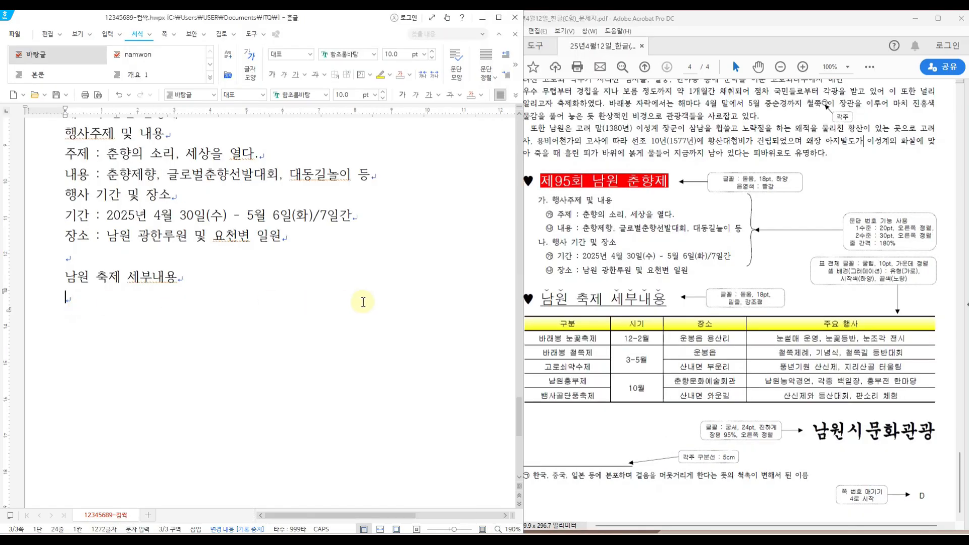
- Leave two empty lines below the "남원 축제 세부내용" heading and enter "남원시문화관광"
key("Return")
key("Return")
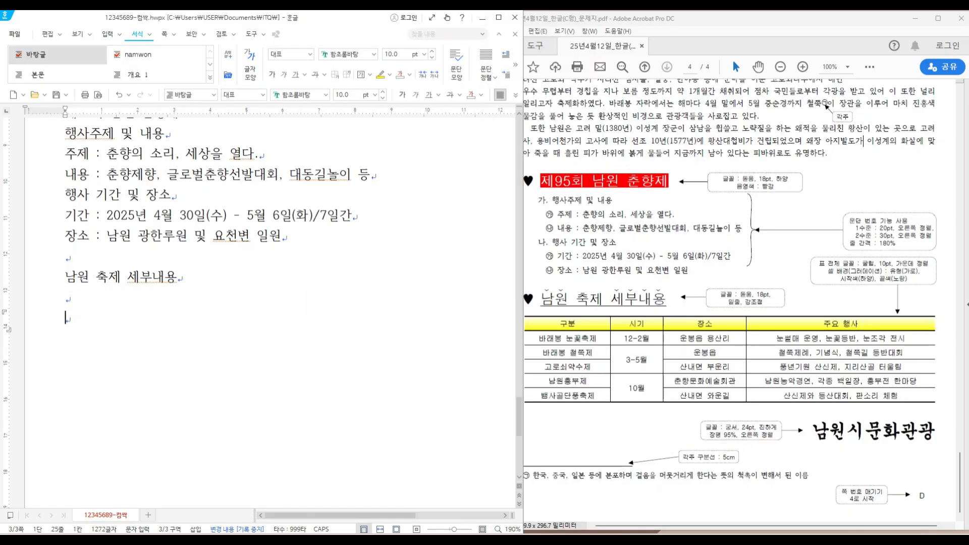
type("남원시문")
type("화관광")
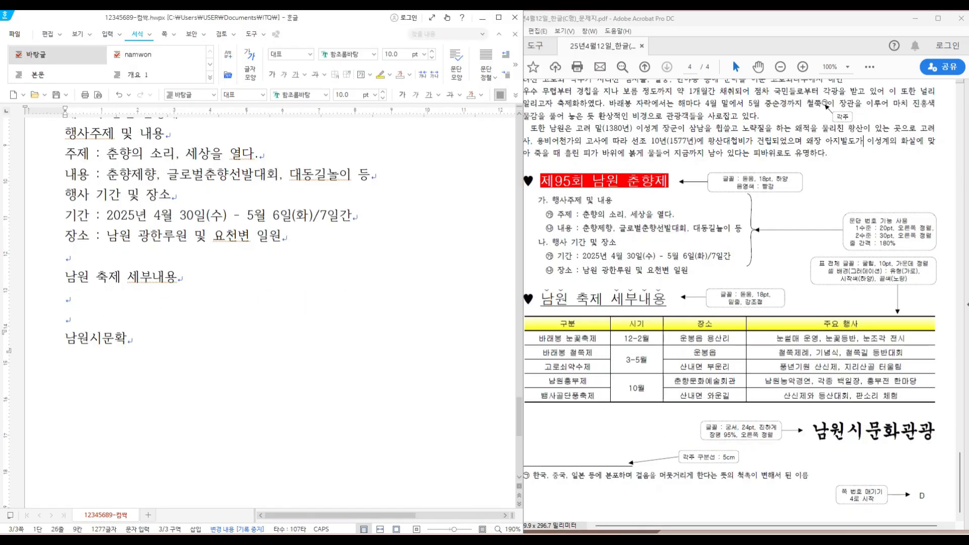
- Insert a table with six rows and four columns on the first empty line below the "남원 축제 세부내용" heading
left_click(73, 301)
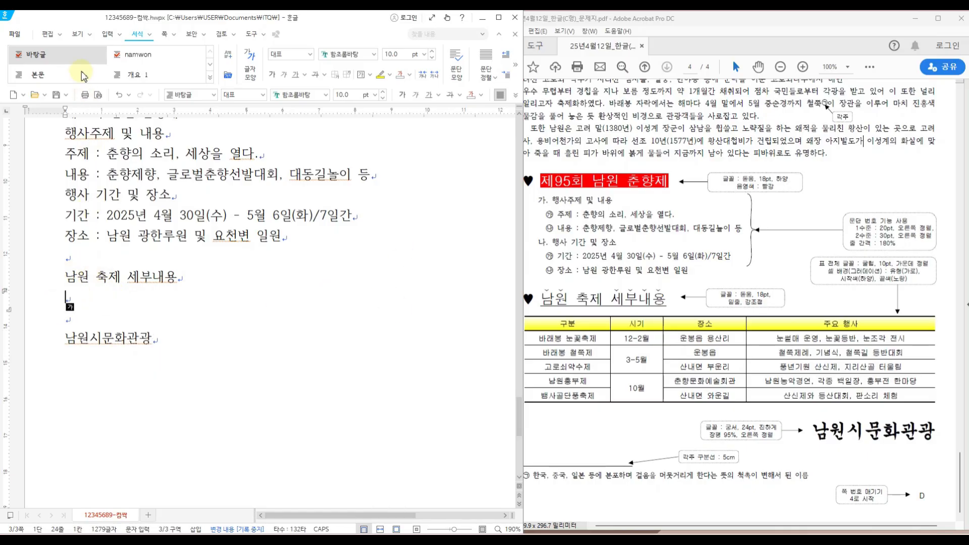
left_click(104, 38)
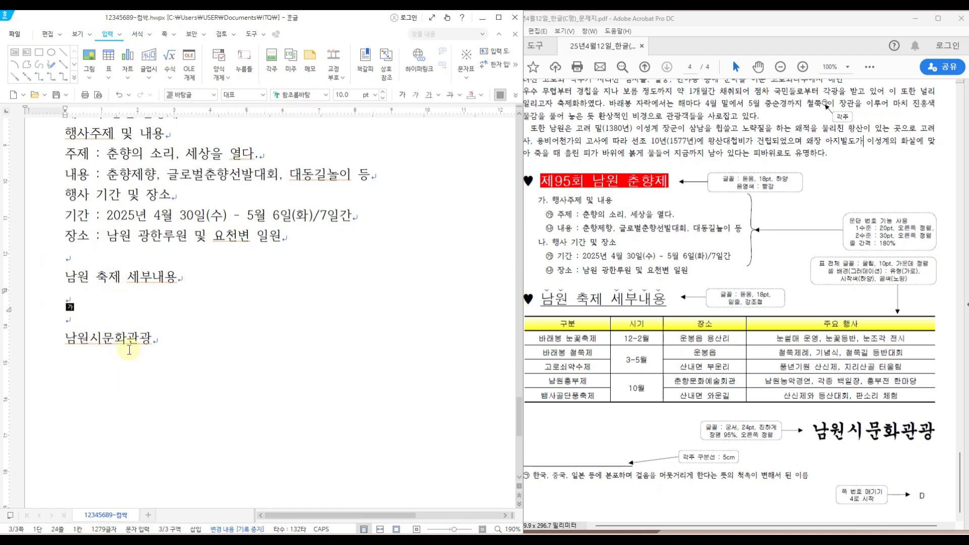
left_click_drag(76, 339, 157, 340)
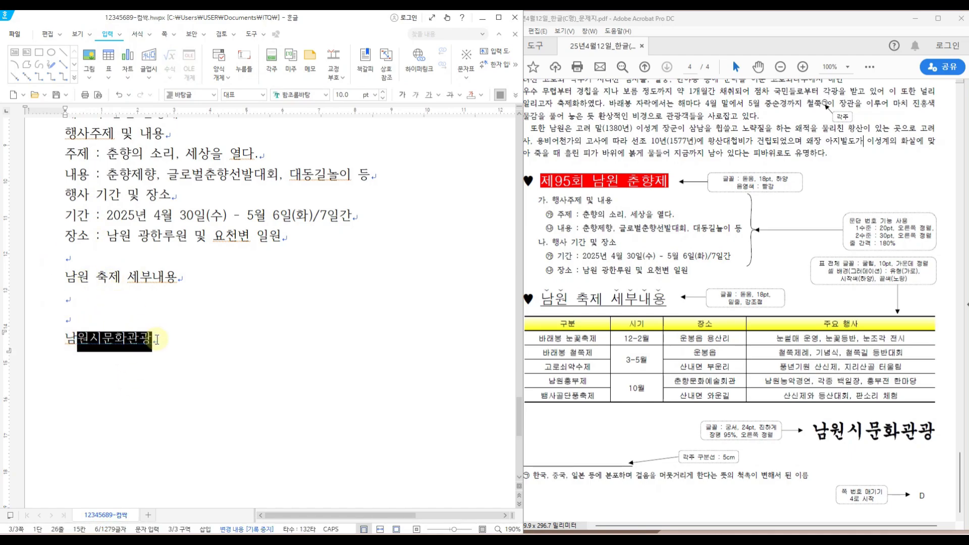
left_click(85, 301)
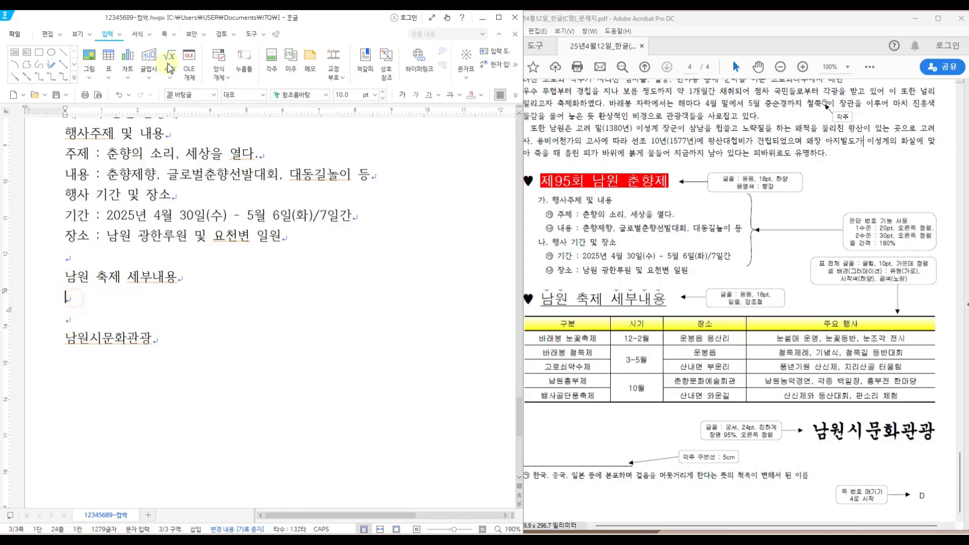
left_click(115, 83)
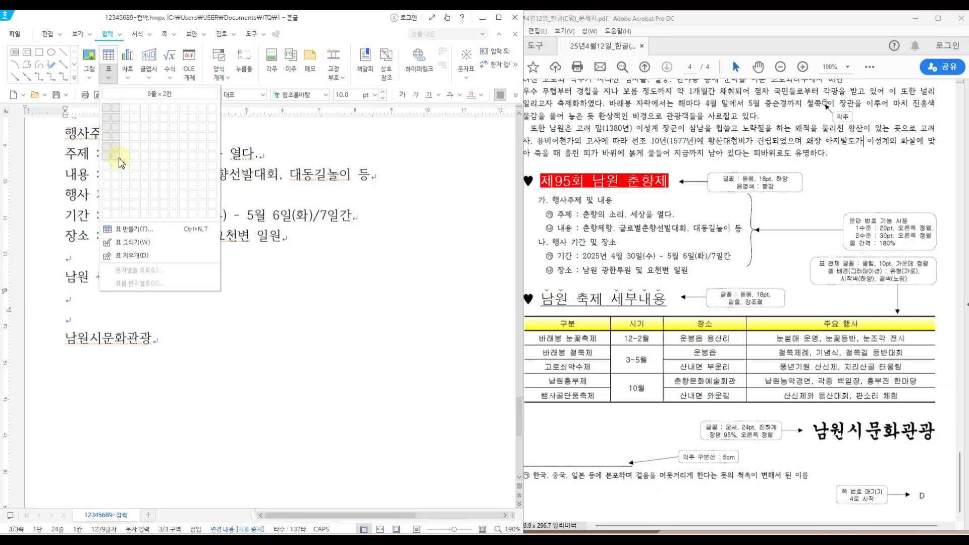
left_click(135, 163)
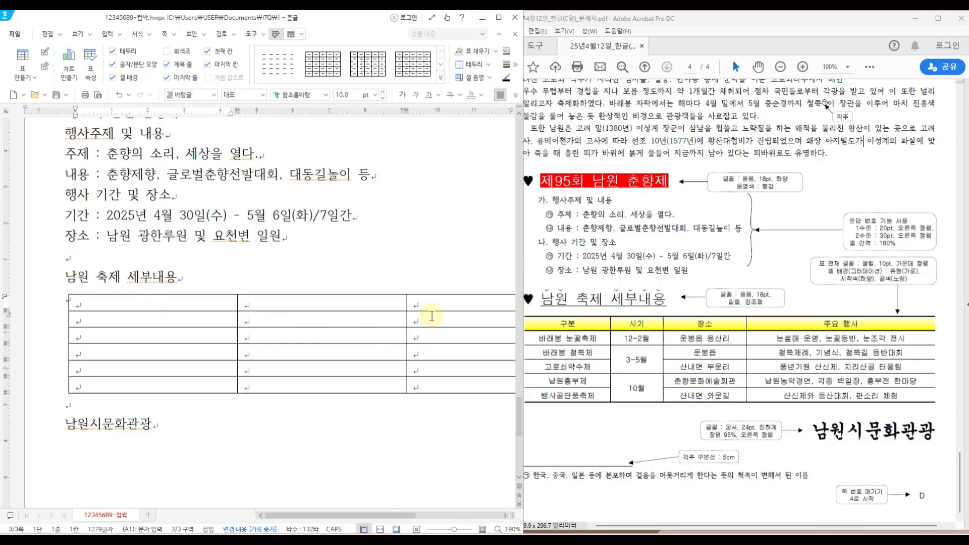
- Select all cells of the new table and increase the height of every row by two increments
key("F5")
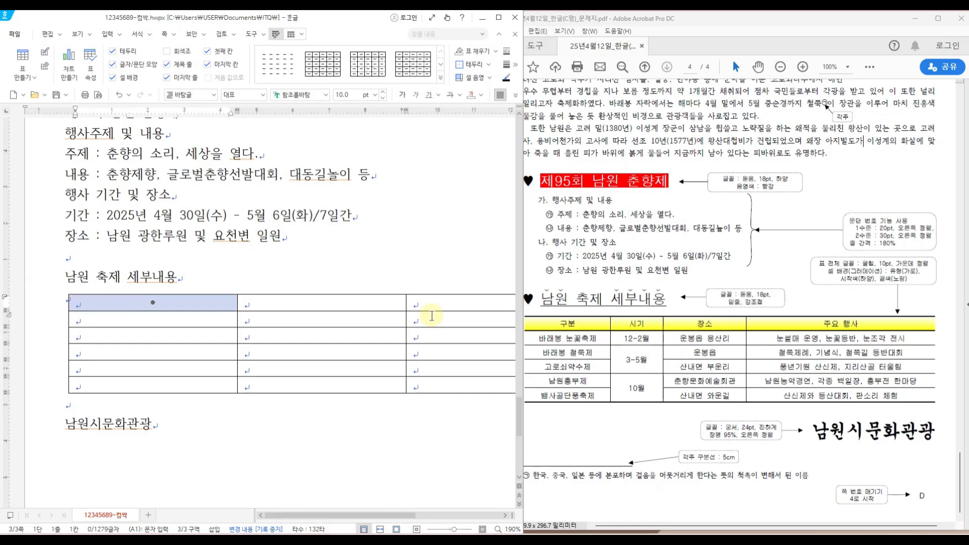
key("F5")
key("F5")
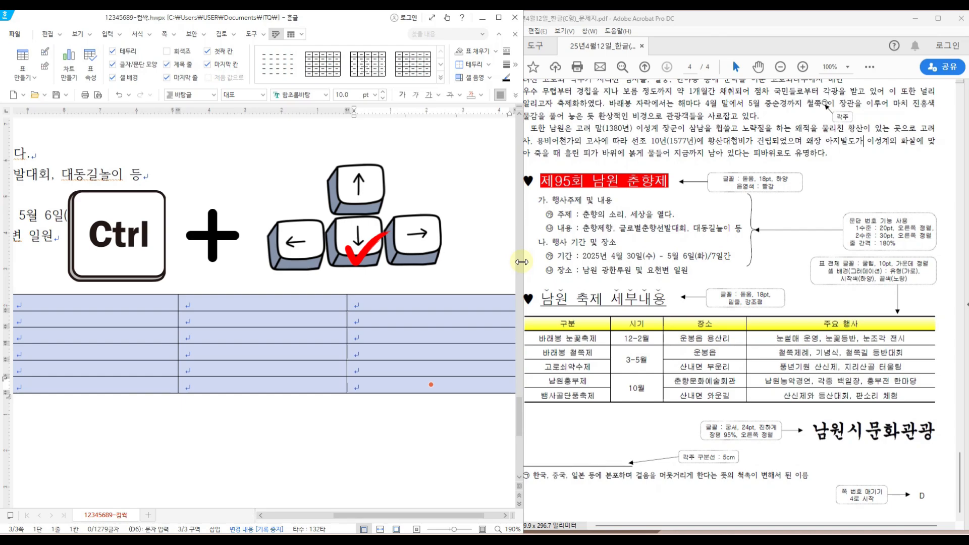
key("ctrl+Down")
key("ctrl+Down")
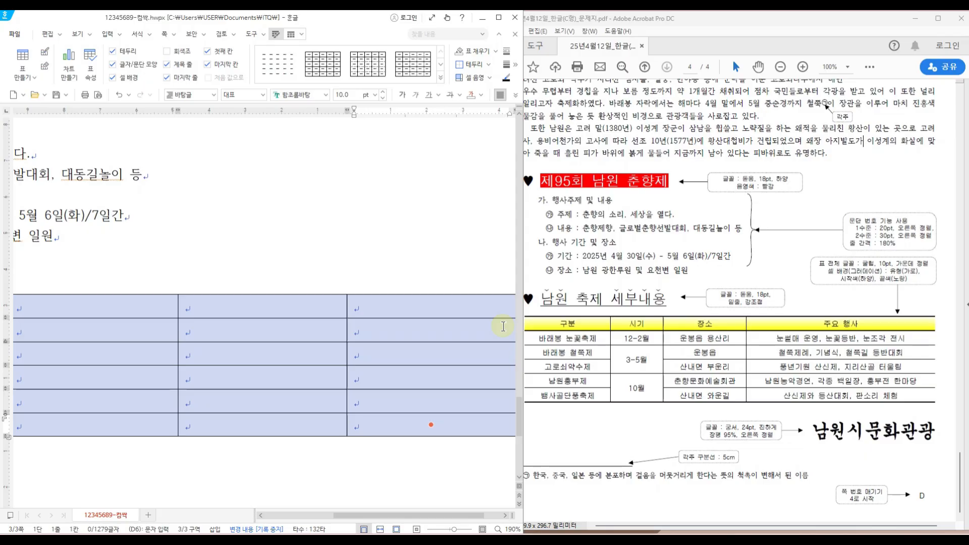
- Set the table's outer top and bottom borders to a thickness of 0.4mm
key("l")
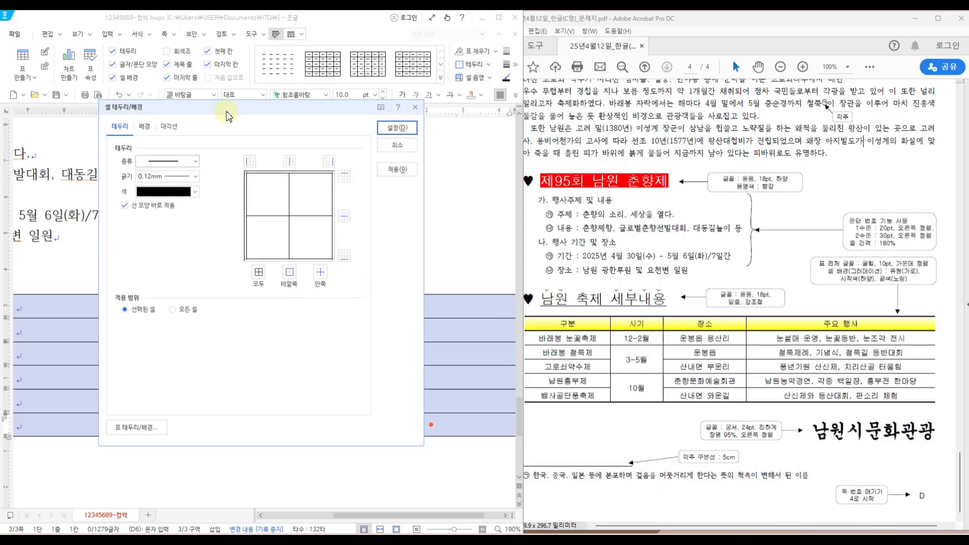
left_click_drag(230, 117, 259, 105)
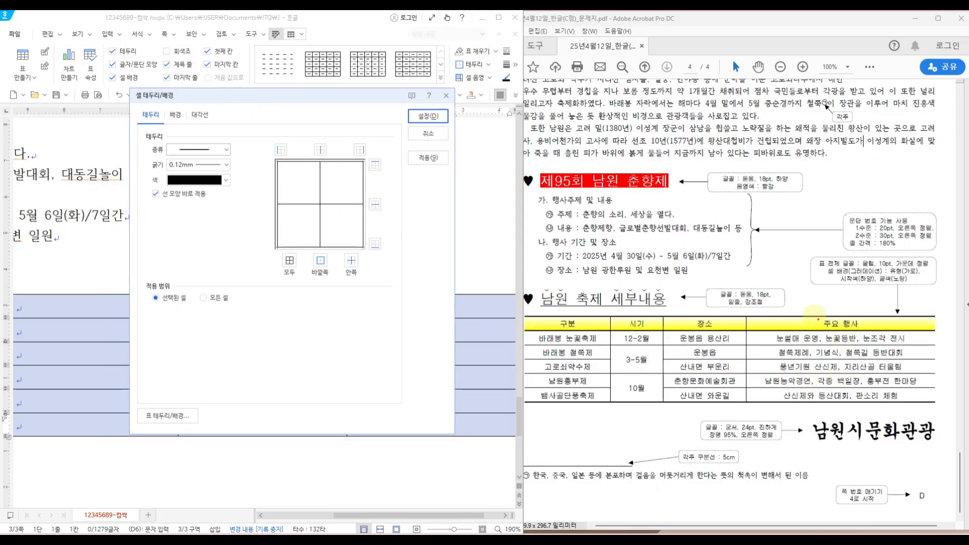
left_click_drag(805, 317, 913, 316)
left_click_drag(815, 406, 899, 406)
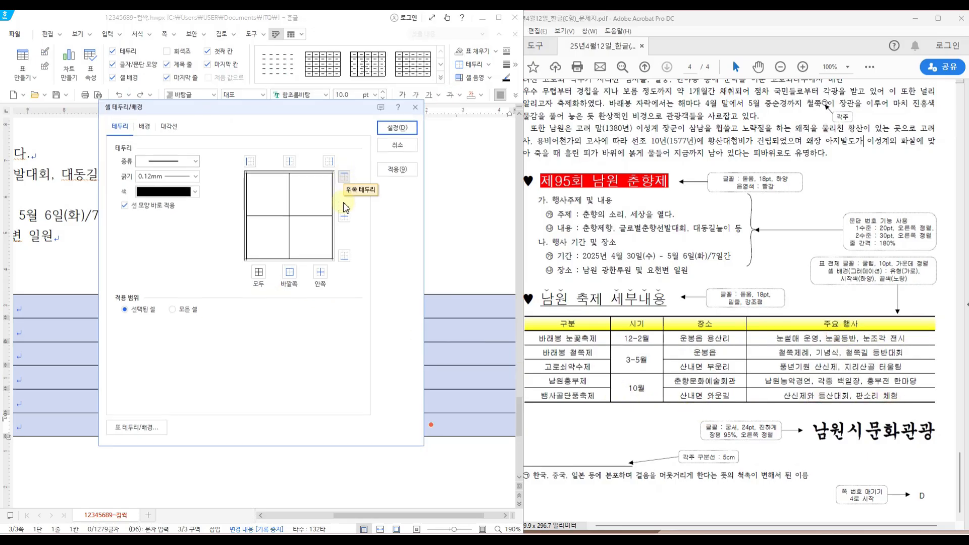
left_click(195, 176)
left_click(192, 273)
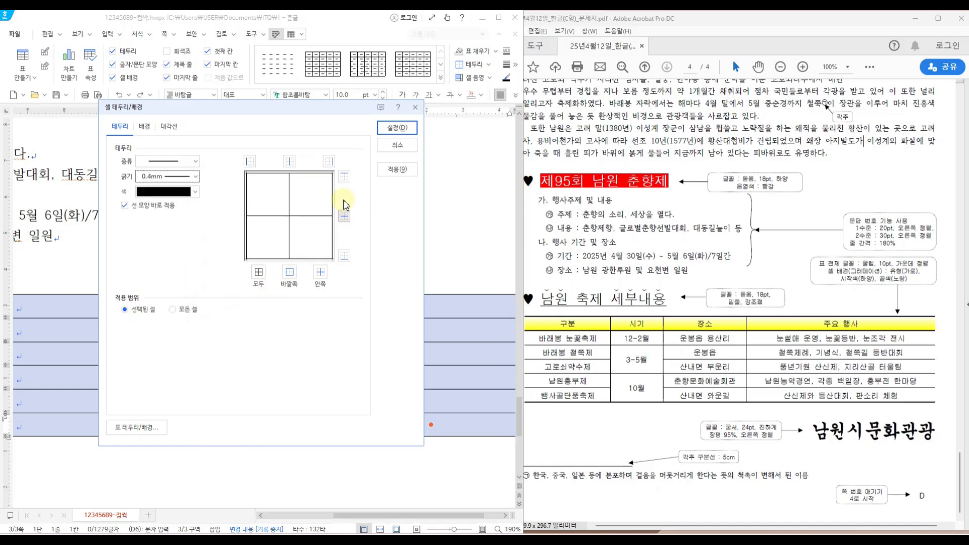
left_click(344, 177)
left_click(344, 255)
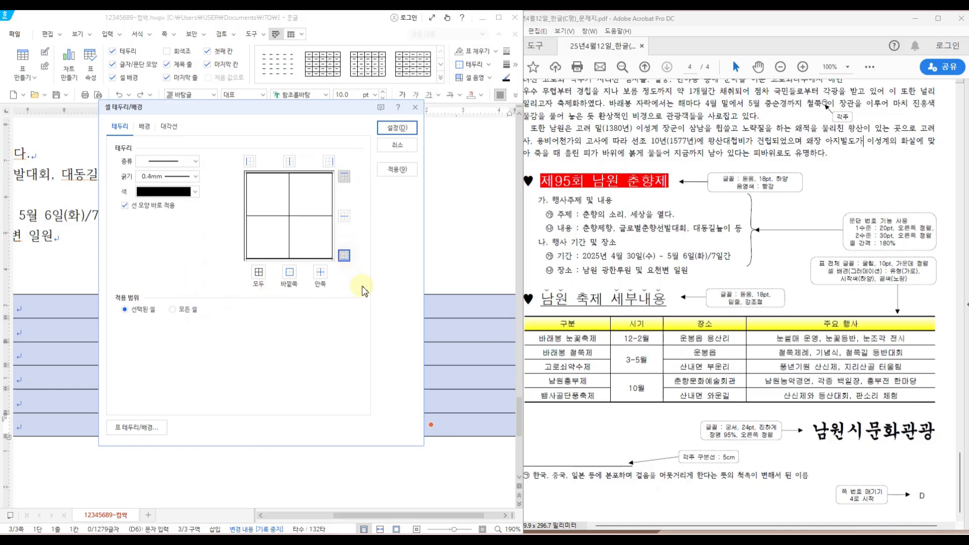
left_click(398, 128)
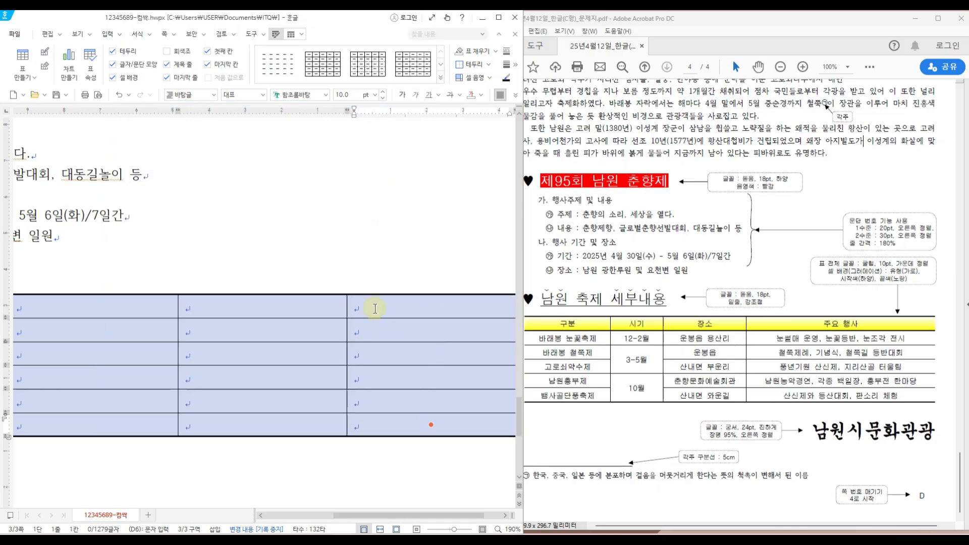
- Set the bottom border of the table's first row to a thickness of 0.4mm
left_click(333, 279)
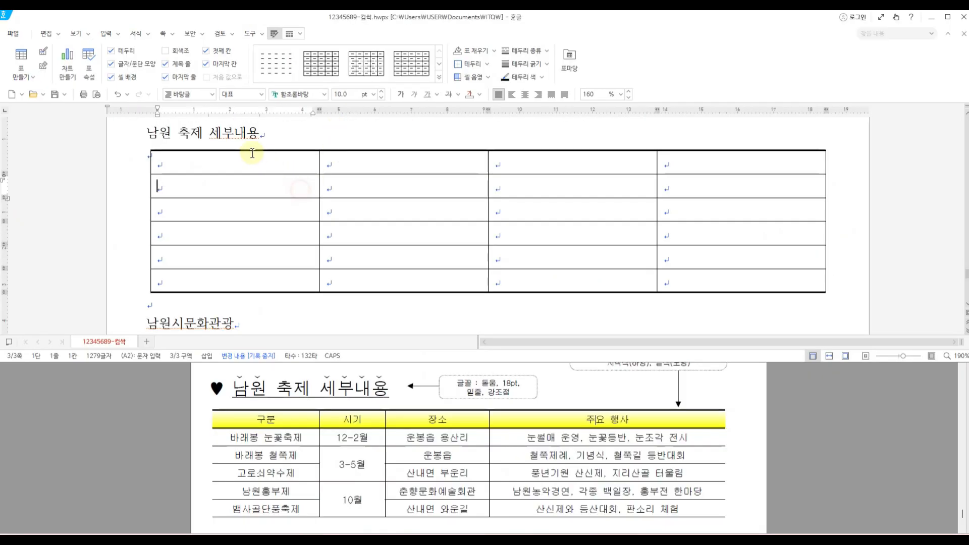
left_click(249, 157)
left_click_drag(341, 159, 701, 165)
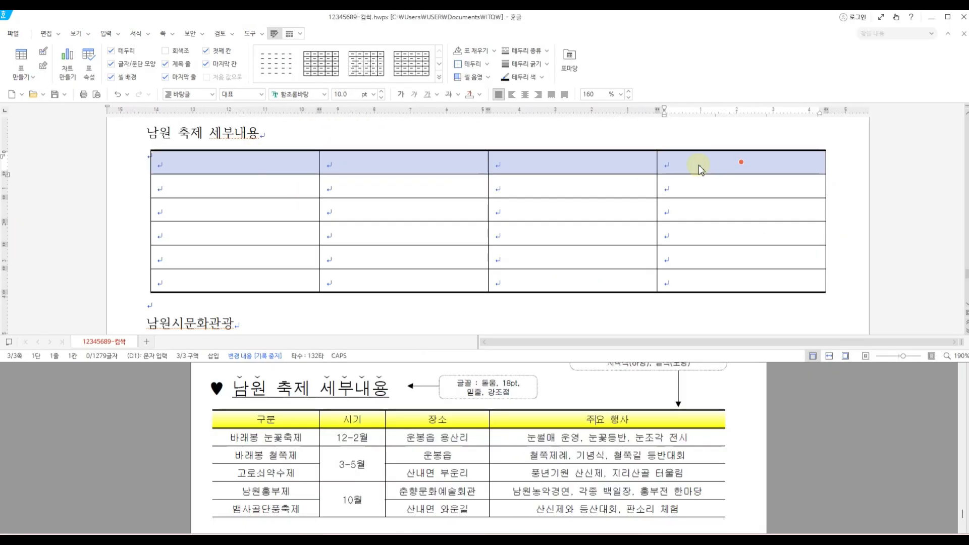
key("l")
left_click(419, 89)
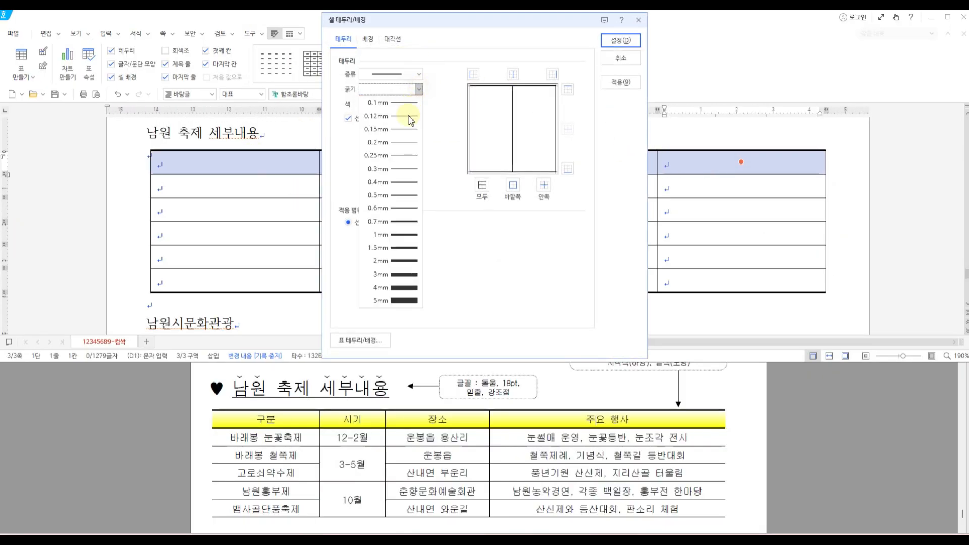
left_click(413, 182)
left_click(568, 170)
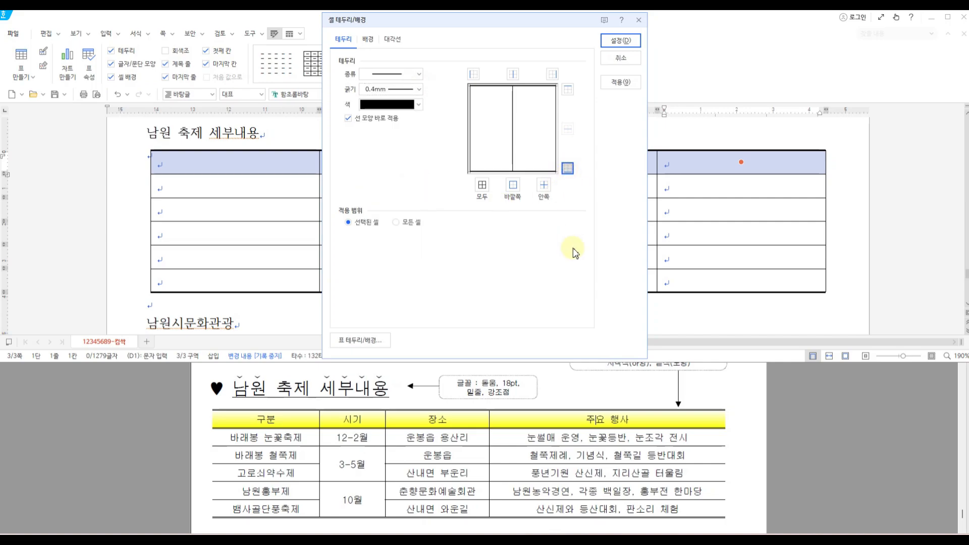
left_click(621, 41)
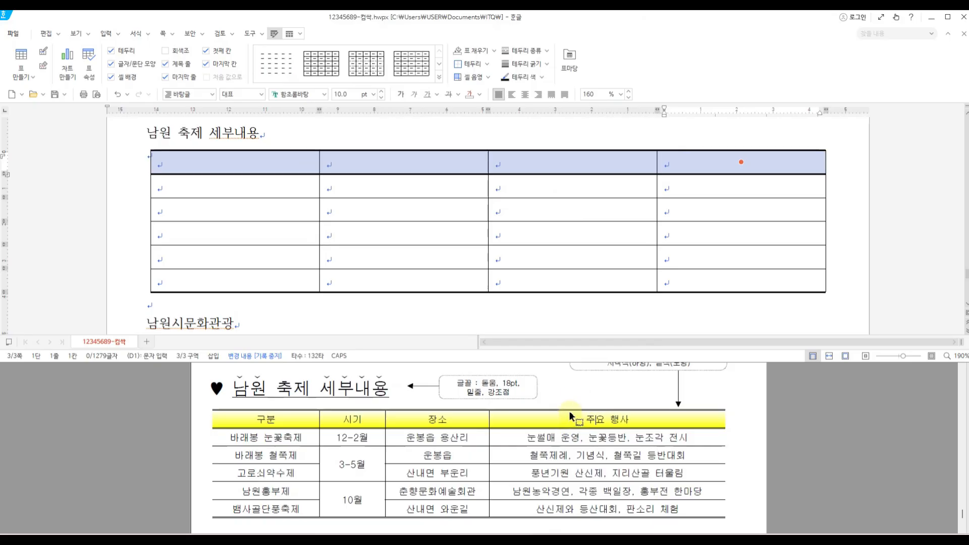
- Choose a gradient (그러데이션) background of type 가로 for the table's first row, following the PDF instruction
key("l")
left_click_drag(430, 27, 691, 41)
left_click(602, 405)
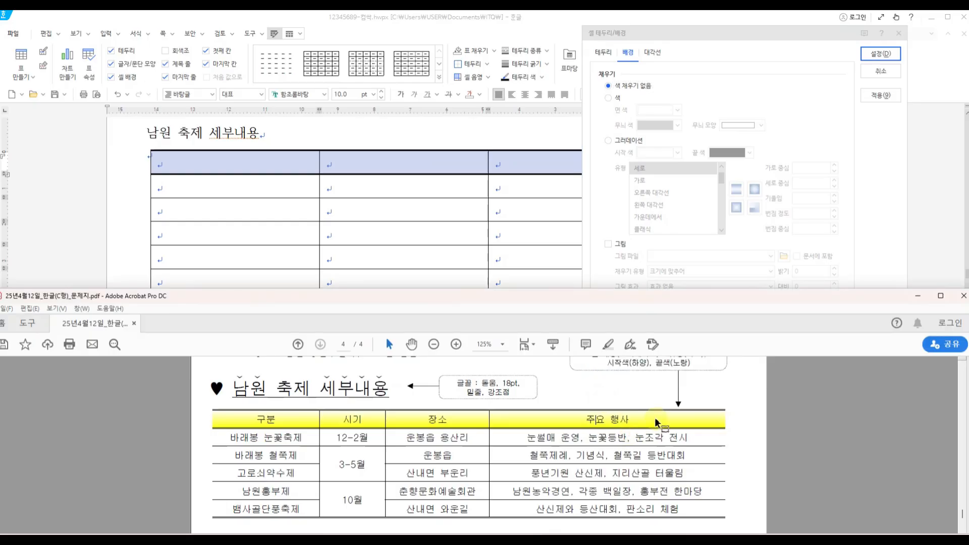
scroll(637, 412, "up", 2)
left_click_drag(584, 380, 709, 407)
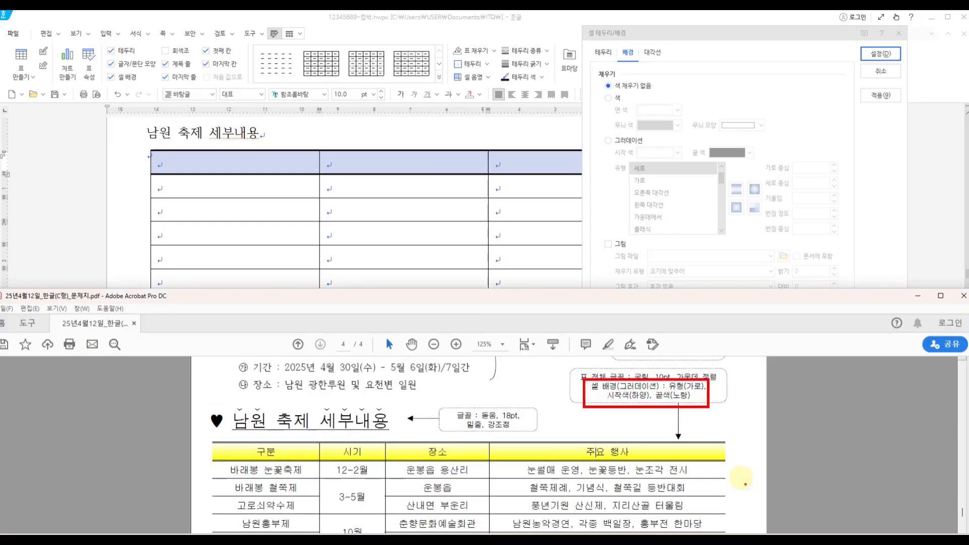
left_click(609, 98)
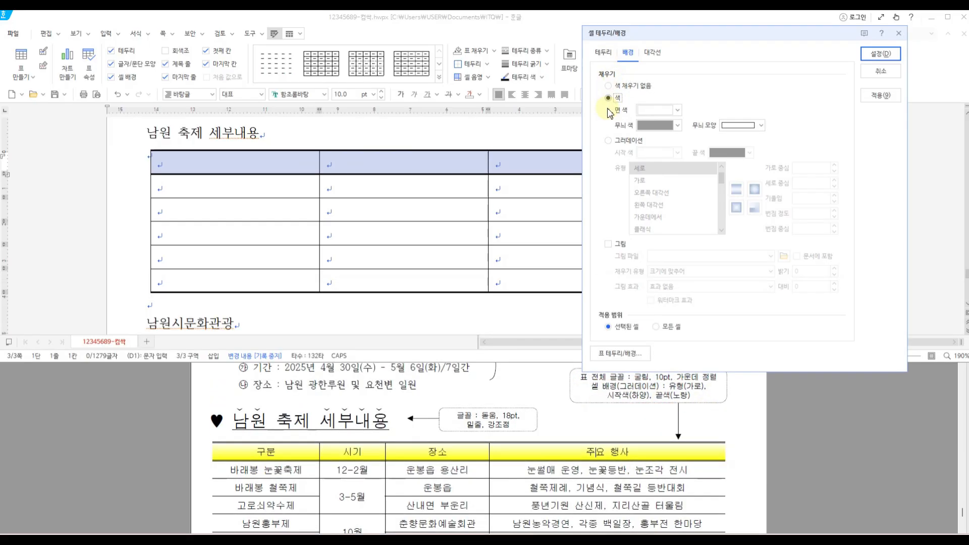
left_click(609, 142)
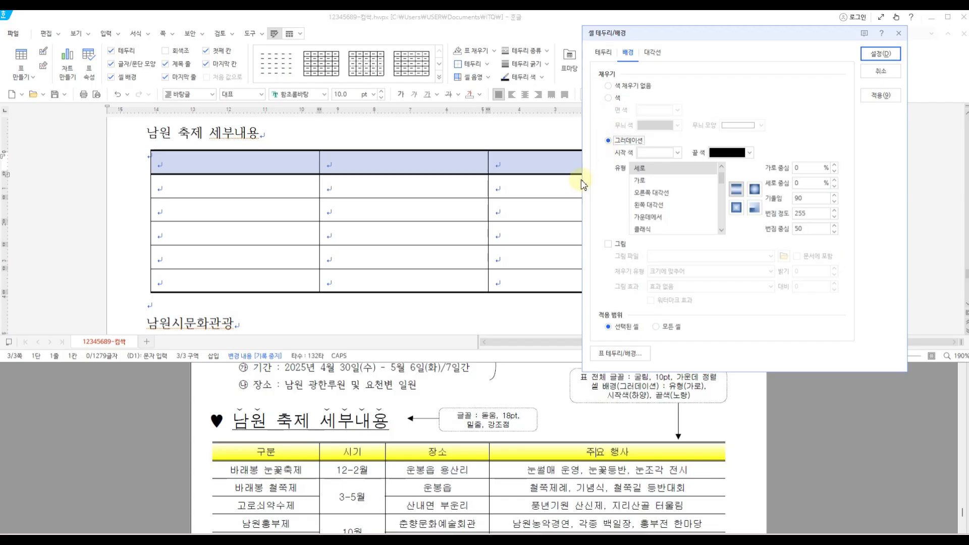
left_click(646, 180)
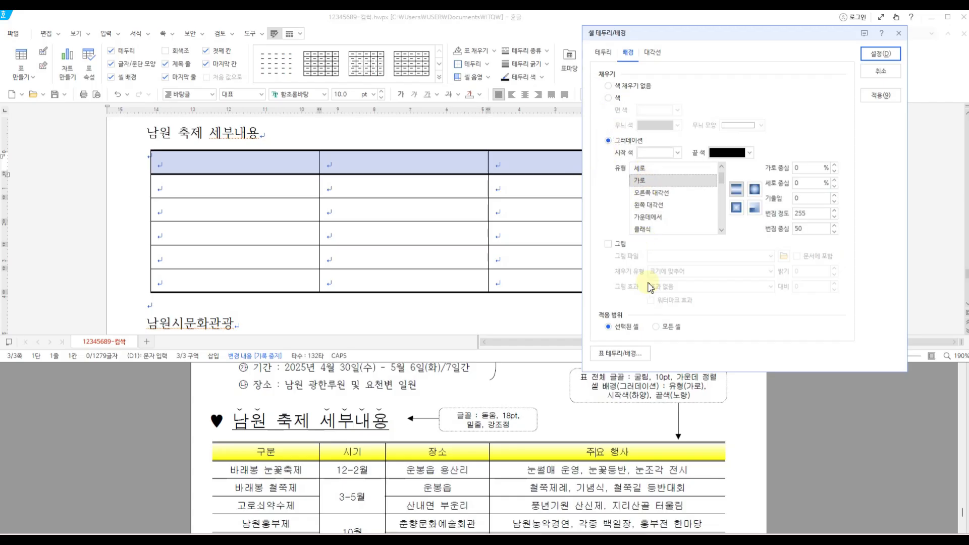
- Set the first row's gradient start color to white and end color to yellow, and apply the fill
left_click(655, 153)
left_click(646, 178)
left_click(727, 153)
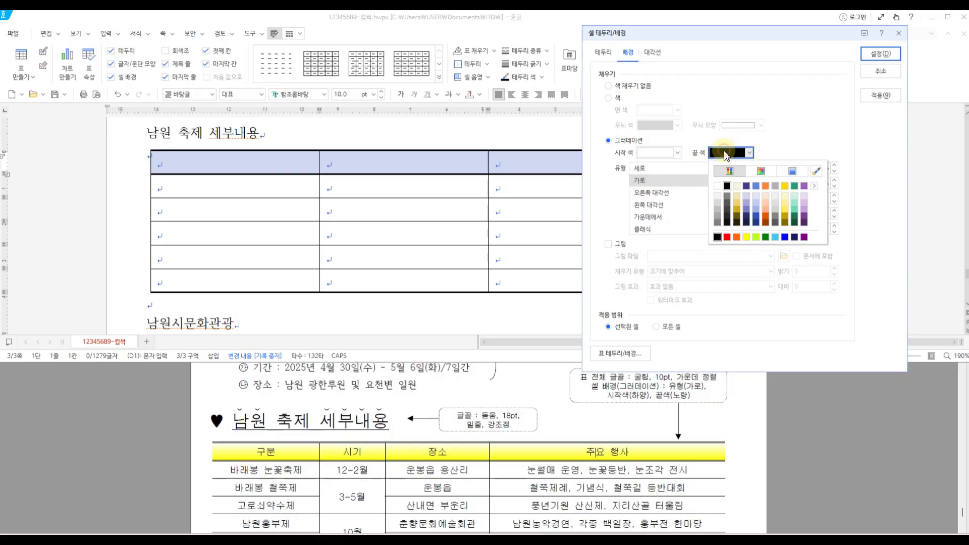
left_click(748, 238)
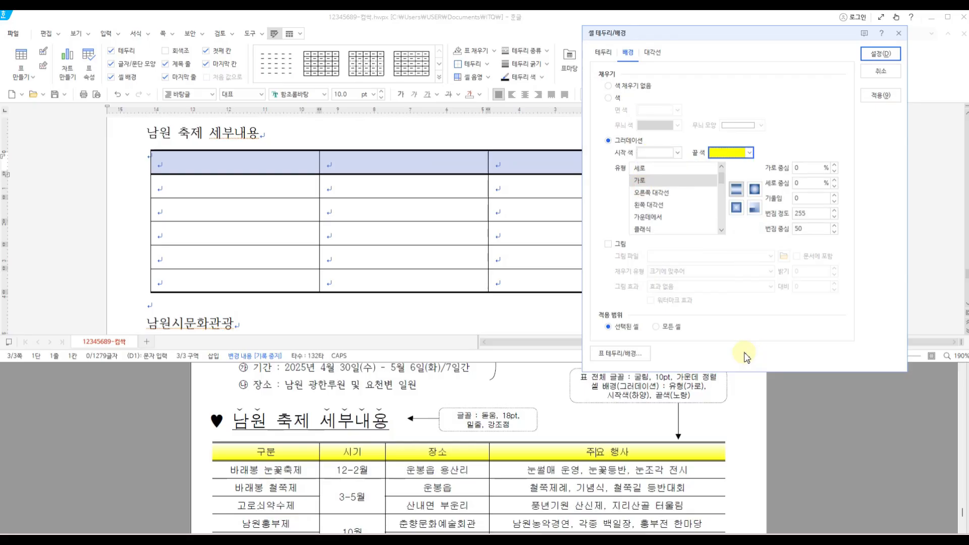
left_click(882, 53)
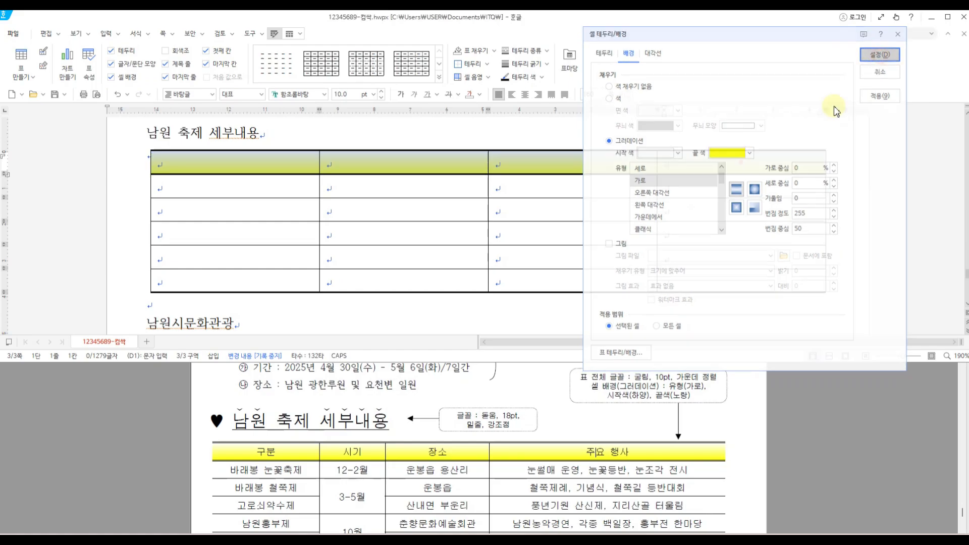
- Set the font of the whole table to 굴림 and center-align the text in all its cells
left_click(244, 151)
left_click(351, 152)
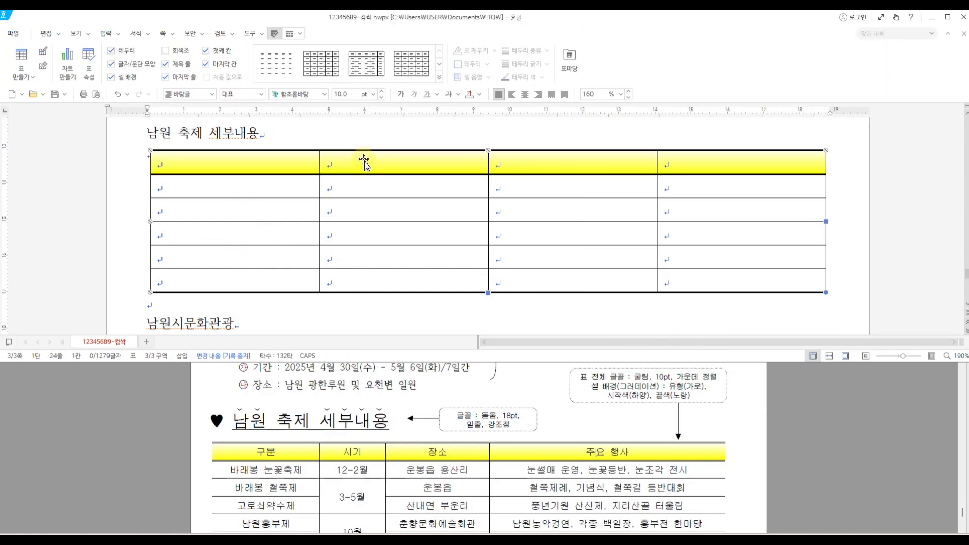
mouse_move(619, 361)
left_mouse_down()
mouse_move(712, 373)
mouse_move(732, 386)
left_mouse_up()
key("Escape")
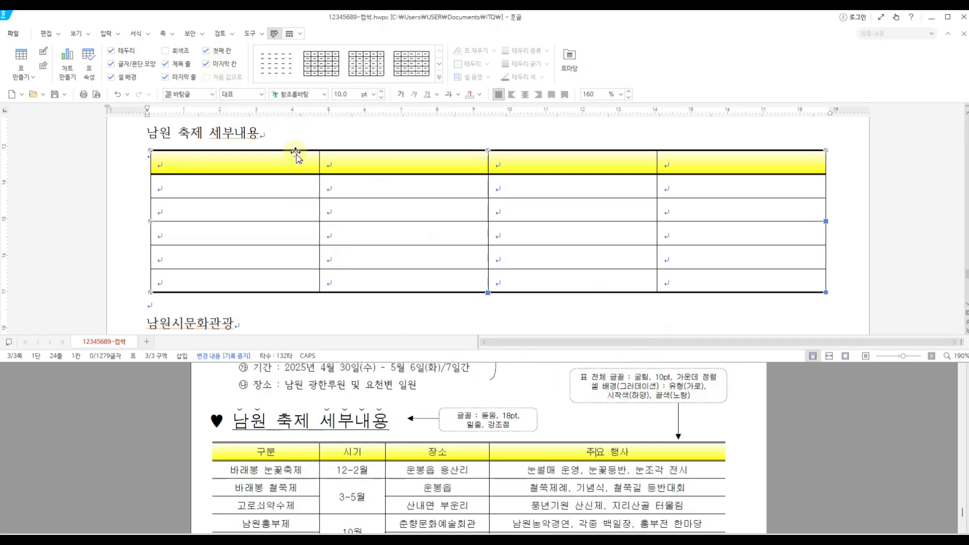
scroll(549, 161, "up", 1)
left_click(549, 160)
left_click(540, 179)
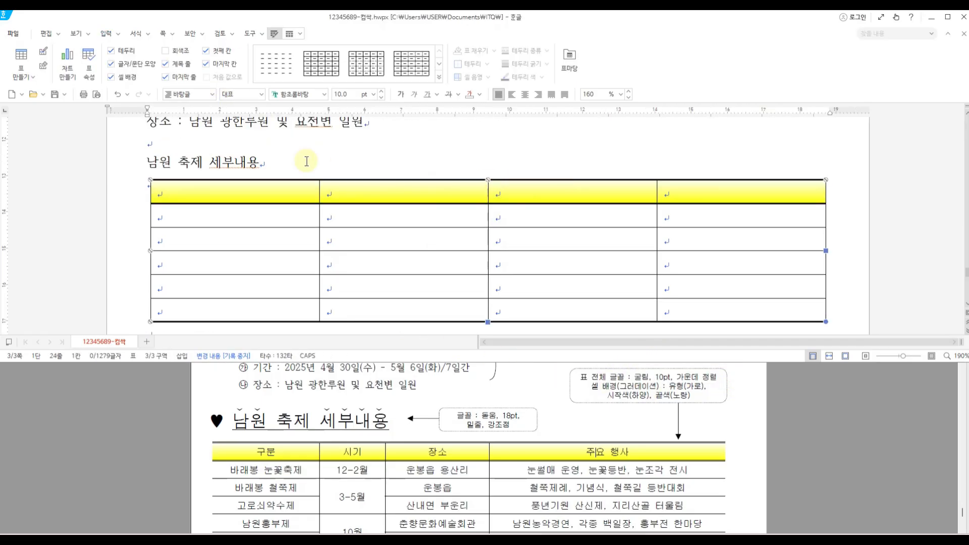
left_click(318, 98)
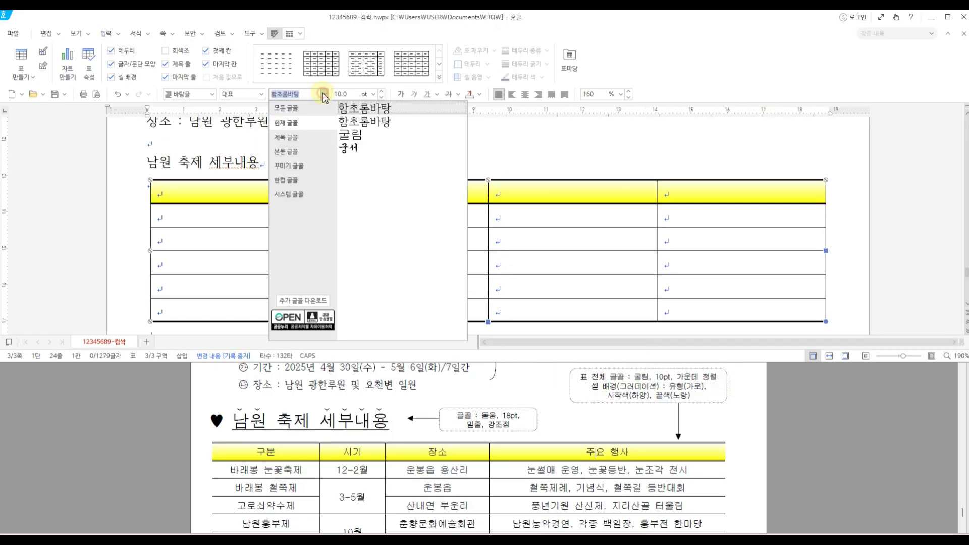
left_click(294, 110)
left_click(372, 156)
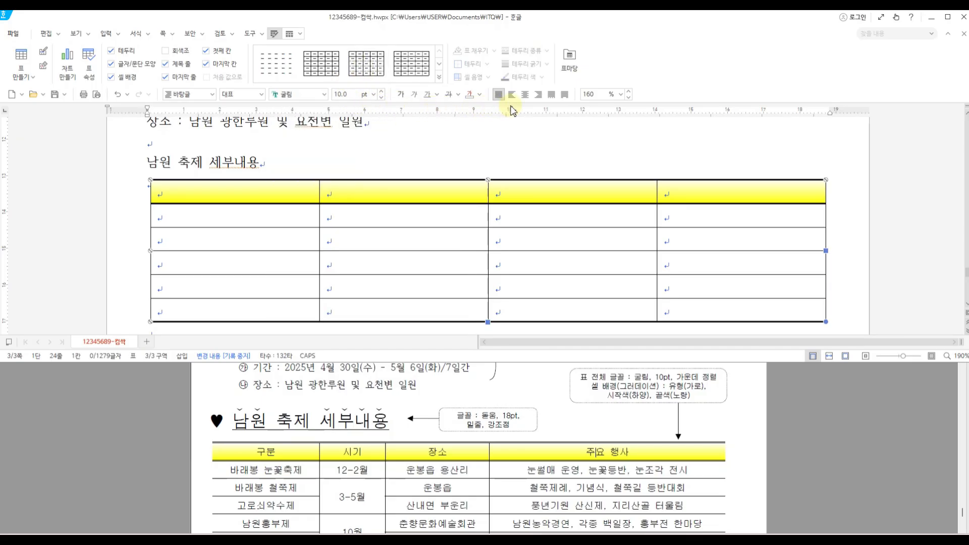
left_click(525, 95)
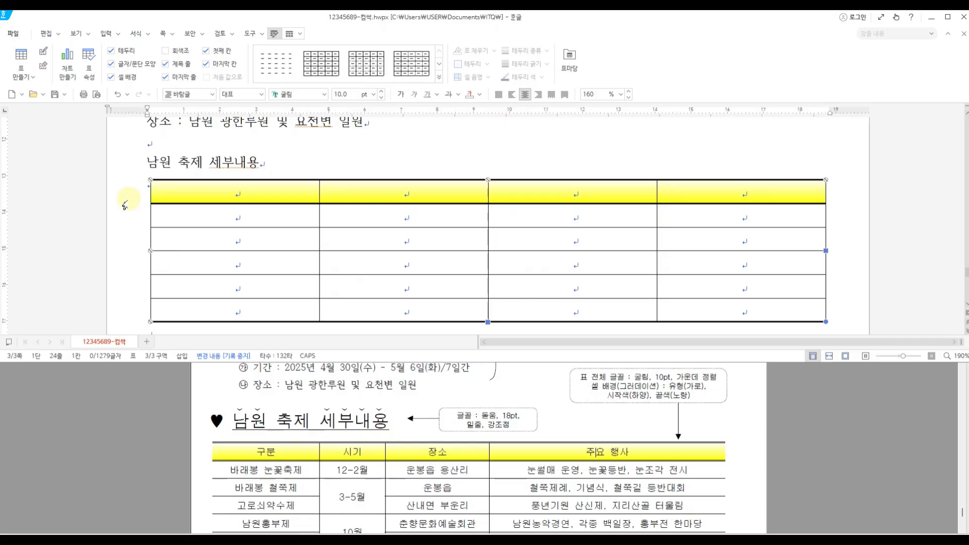
left_click(336, 220)
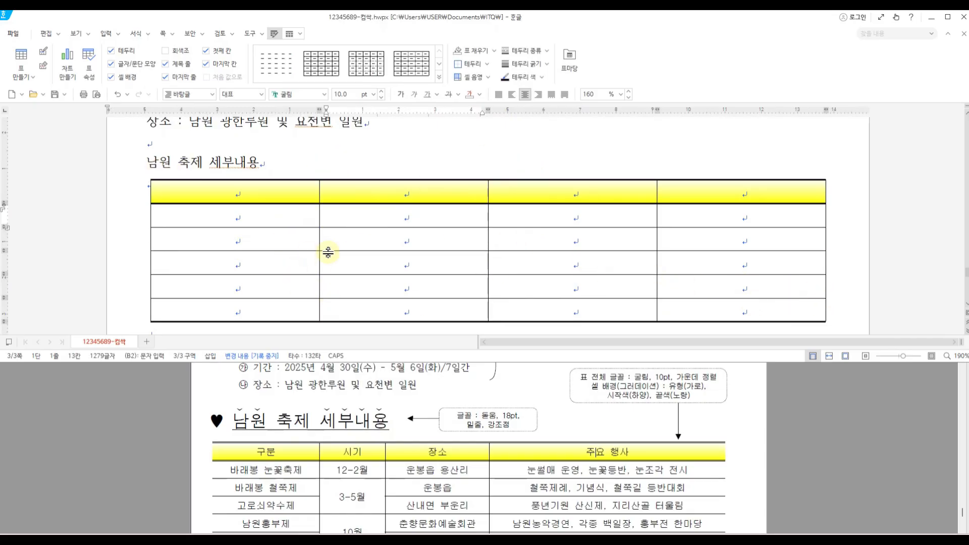
- Narrow the festival table's first three columns and widen the last one to match the PDF table's proportions
scroll(328, 252, "down", 2)
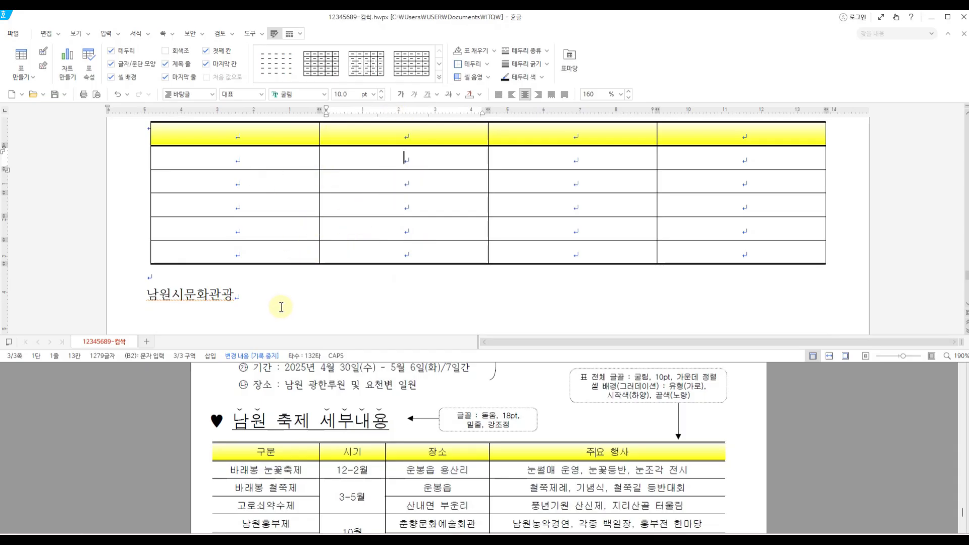
scroll(283, 308, "up", 1)
scroll(408, 204, "down", 2)
scroll(393, 201, "up", 2)
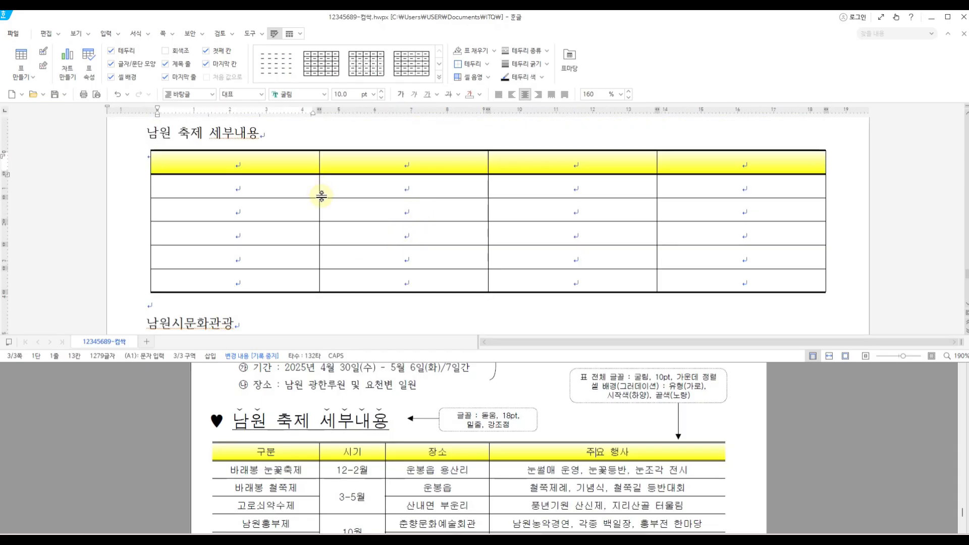
scroll(463, 425, "down", 1)
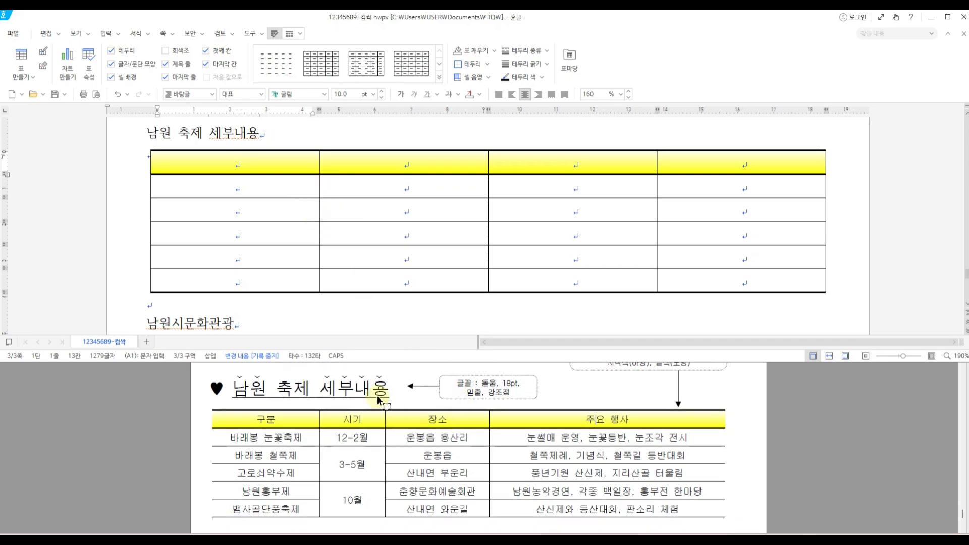
mouse_move(318, 404)
left_mouse_down()
mouse_move(362, 525)
mouse_move(379, 535)
left_mouse_up()
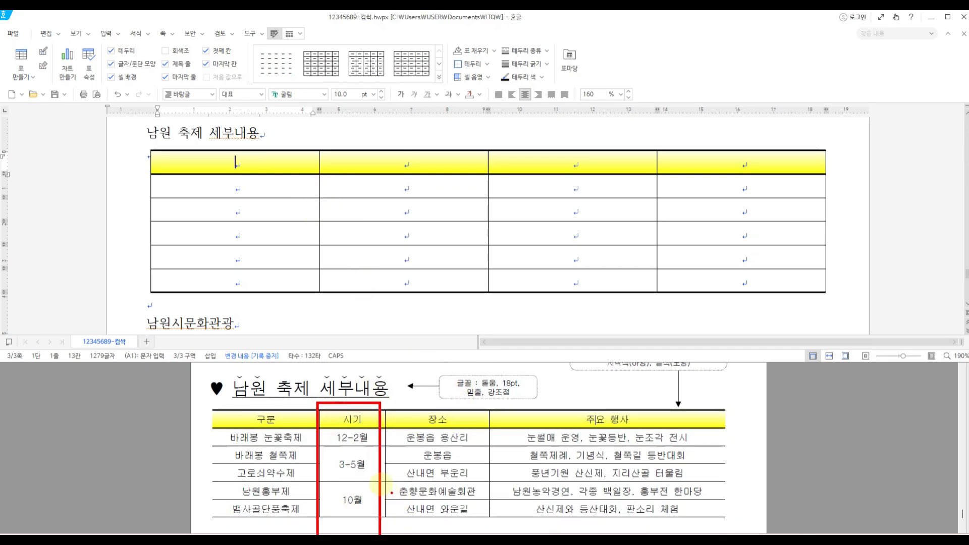
mouse_move(315, 231)
left_mouse_down()
mouse_move(318, 212)
mouse_move(251, 217)
mouse_move(286, 214)
left_mouse_up()
left_click_drag(488, 192, 384, 194)
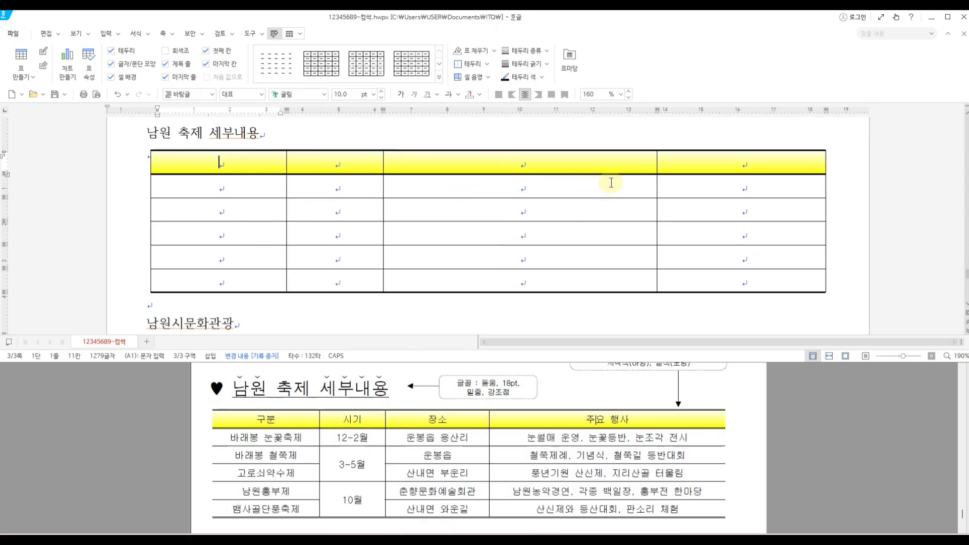
left_click_drag(656, 186, 472, 197)
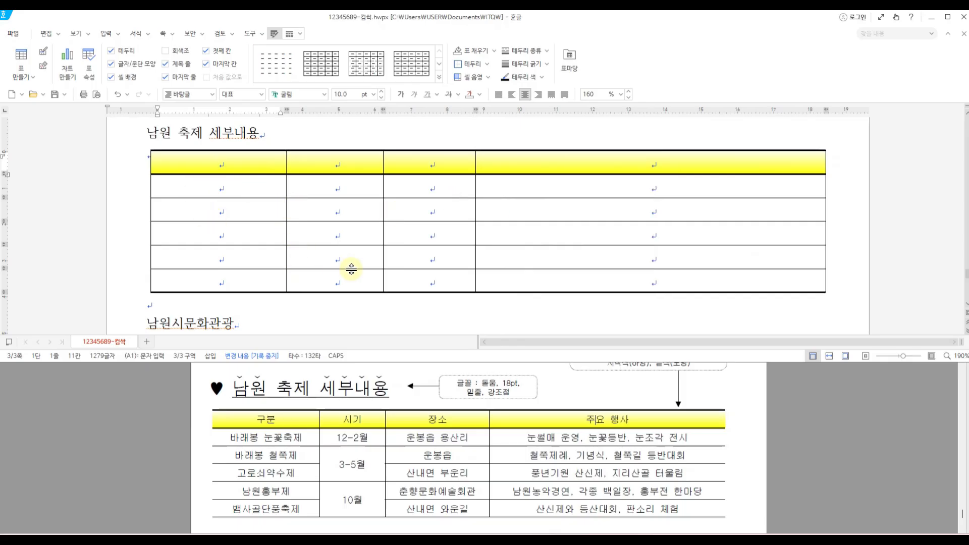
- In the table's second column, merge the third and fourth rows' cells, and likewise the fifth and sixth rows' cells
left_click_drag(319, 445, 385, 482)
key("Escape")
left_click_drag(325, 218, 335, 234)
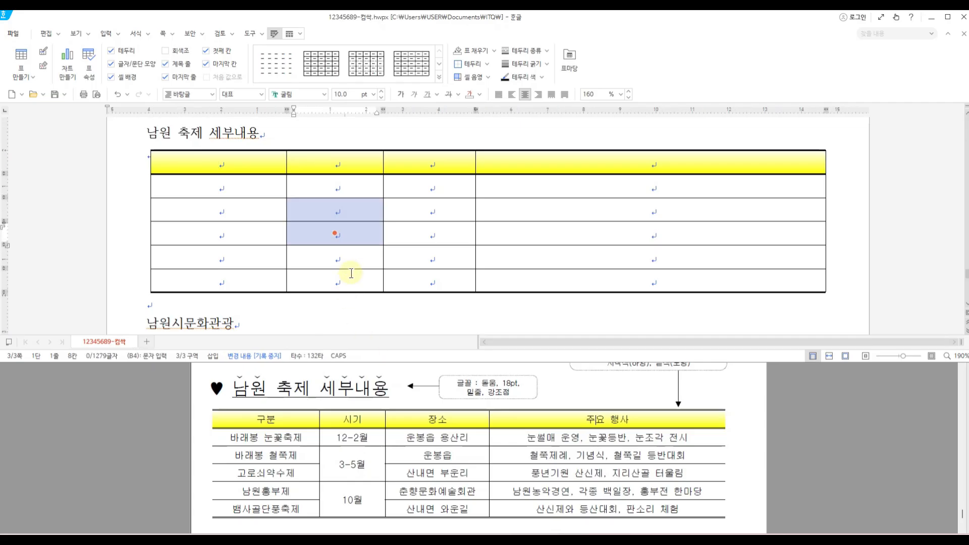
key("m")
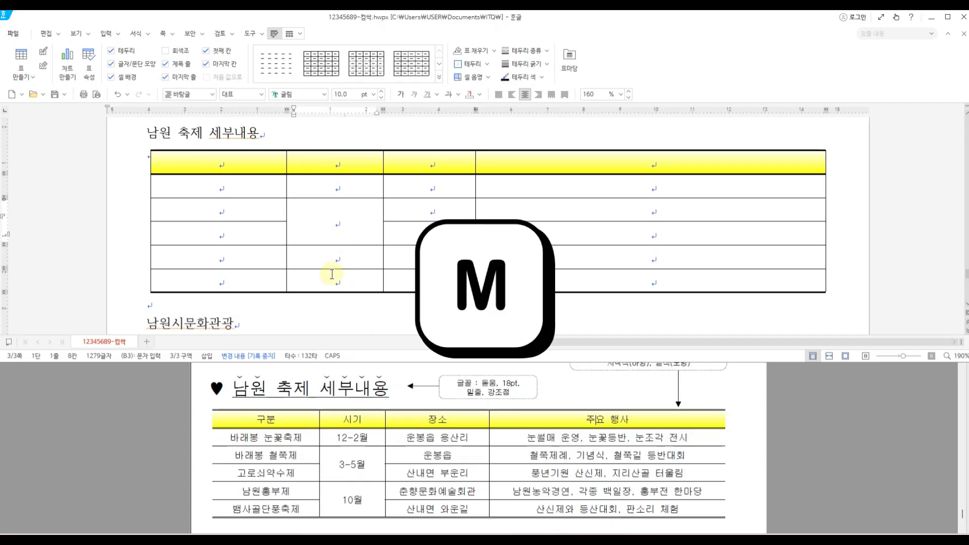
left_click_drag(338, 258, 336, 276)
key("m")
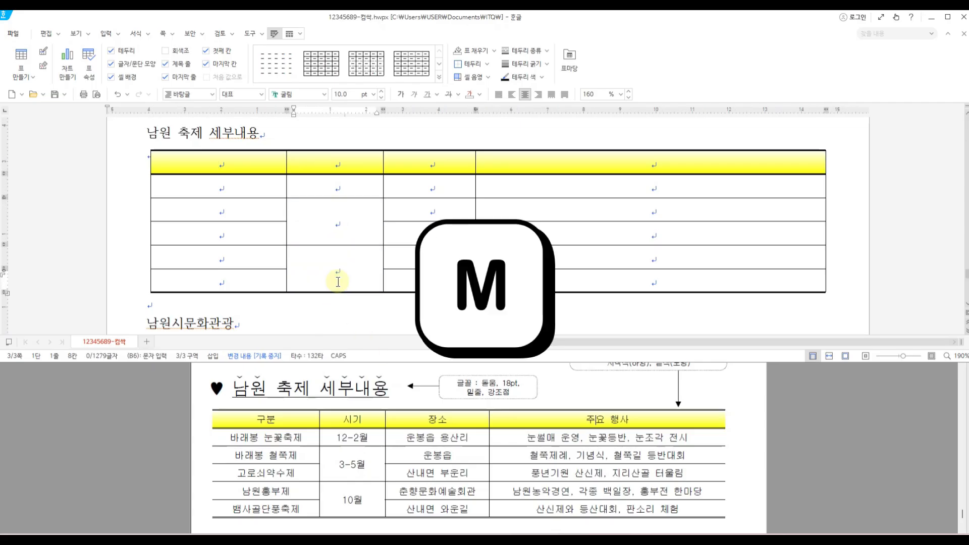
- Narrow the 시기 column and widen the 장소 column so that every place name fits on one line
left_click(596, 420)
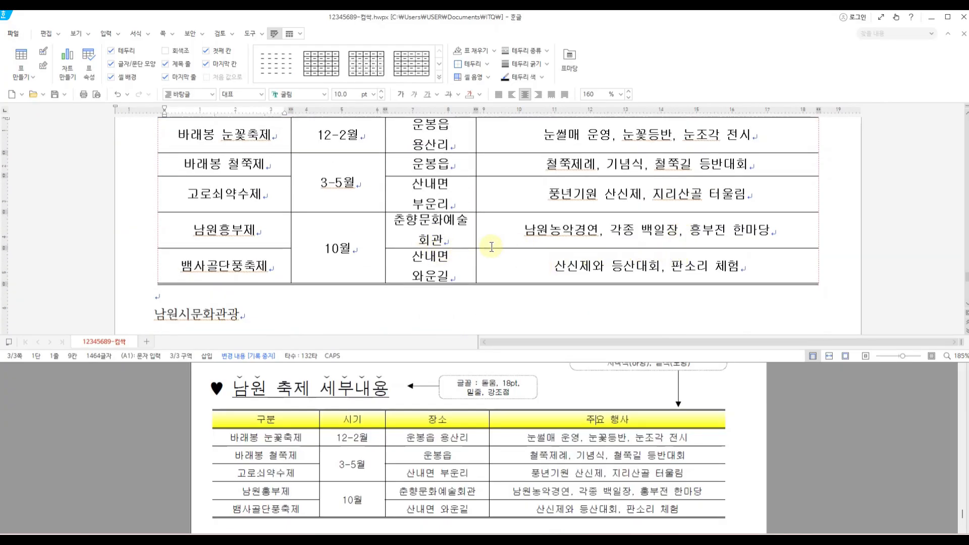
scroll(469, 251, "up", 2)
scroll(463, 232, "down", 2)
scroll(432, 227, "up", 2)
left_click_drag(386, 157, 371, 157)
left_click_drag(475, 164, 494, 204)
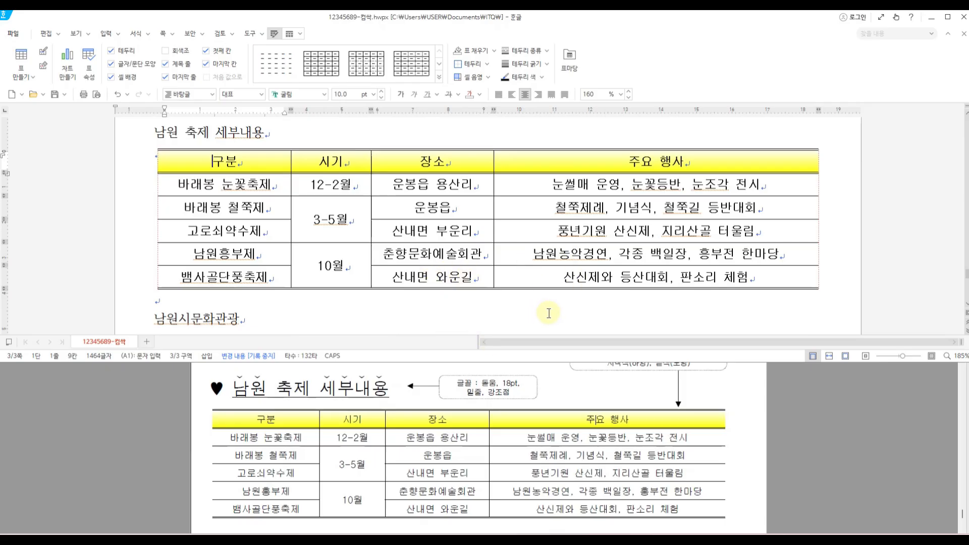
- Examine the PDF's formatting instructions for the page 3 title 자연과 문화가 살아 숨쉬는 남원
scroll(353, 303, "up", 10)
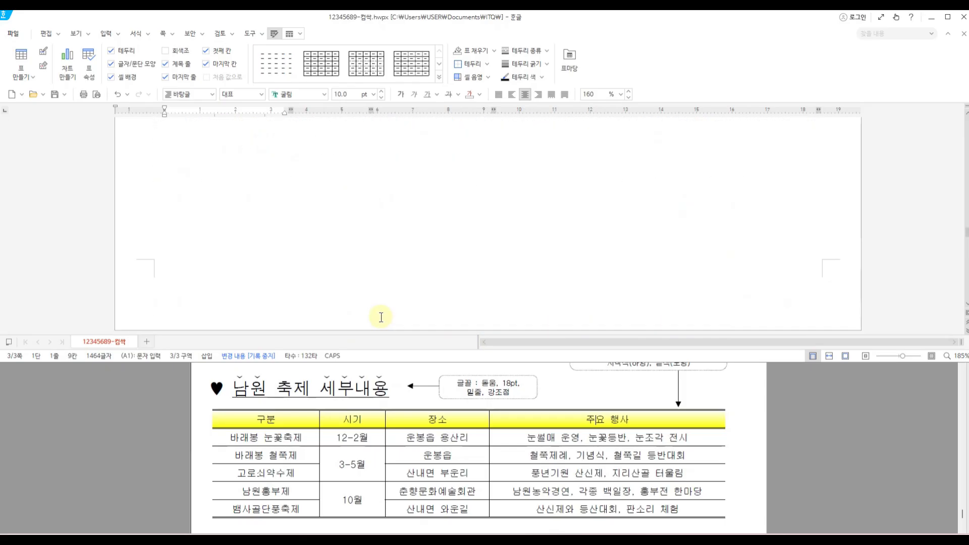
left_click(447, 446)
scroll(464, 443, "up", 10)
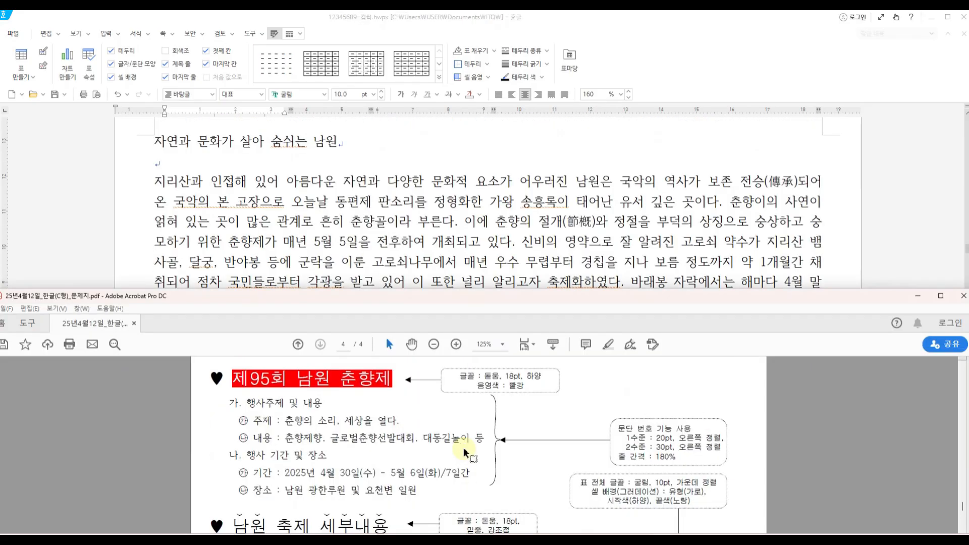
scroll(464, 443, "up", 3)
mouse_move(325, 418)
left_mouse_down()
mouse_move(424, 450)
mouse_move(617, 463)
left_mouse_up()
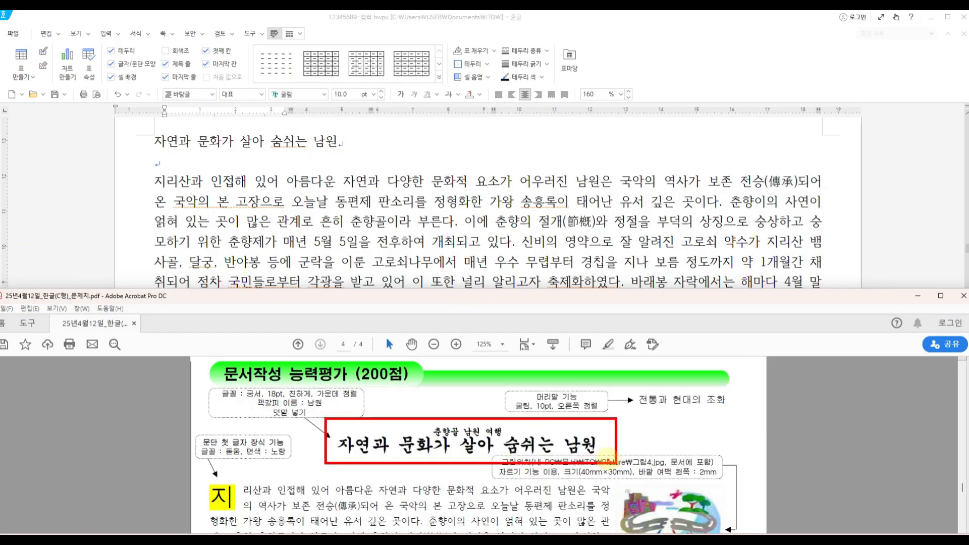
left_click_drag(210, 394, 226, 380)
key("Escape")
scroll(398, 360, "up", 1)
- Format the title 자연과 문화가 살아 숨쉬는 남원 in 궁서, 18pt, bold and center-aligned
left_click_drag(155, 142, 345, 138)
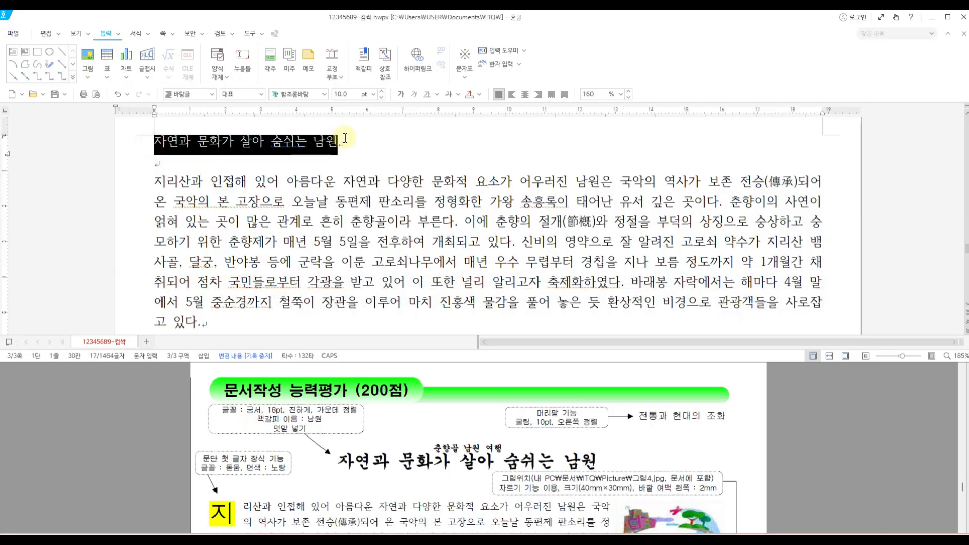
left_click(323, 94)
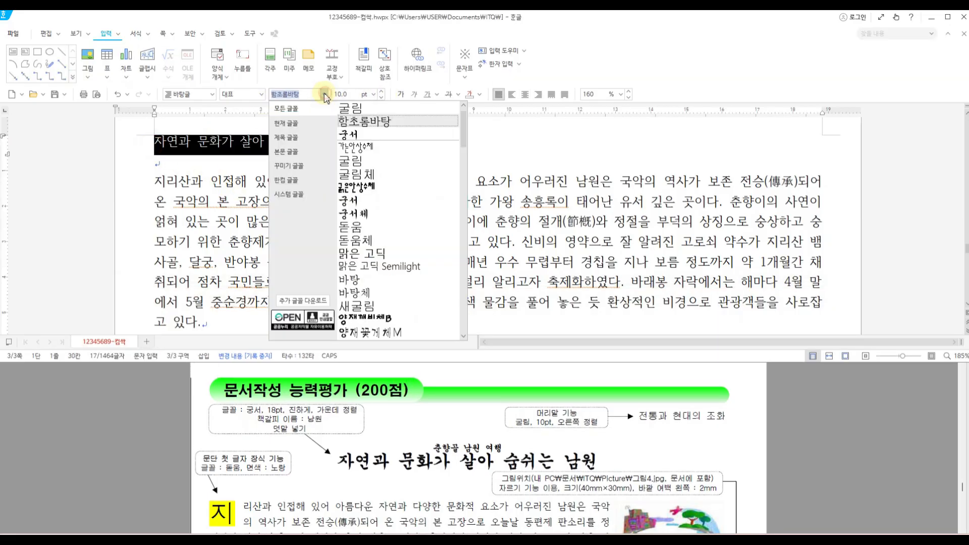
left_click(323, 124)
left_click(374, 95)
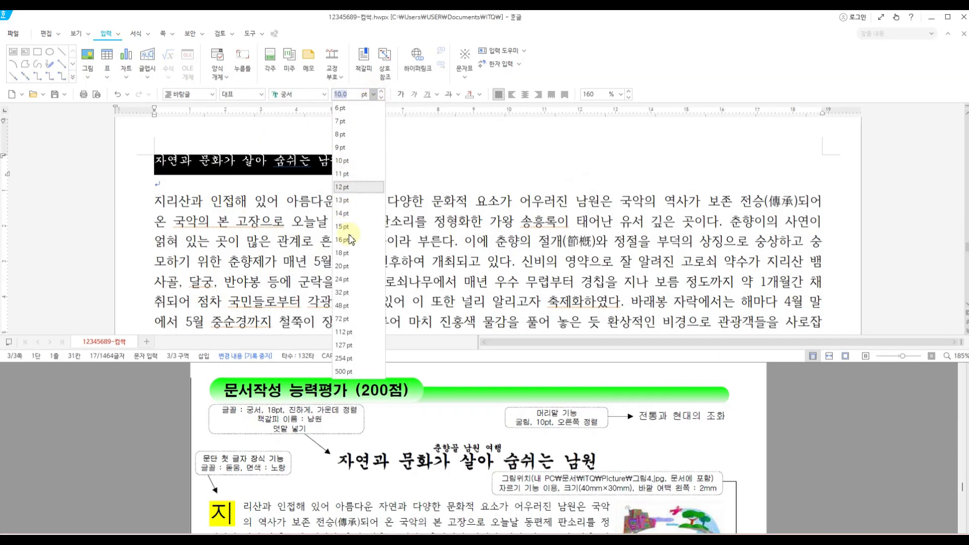
left_click(364, 280)
left_click(524, 95)
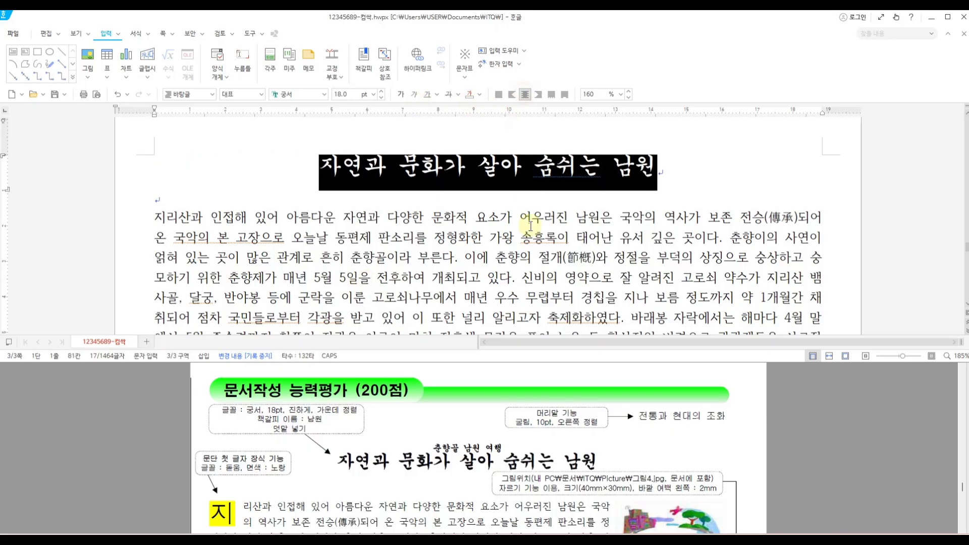
key("ctrl+b")
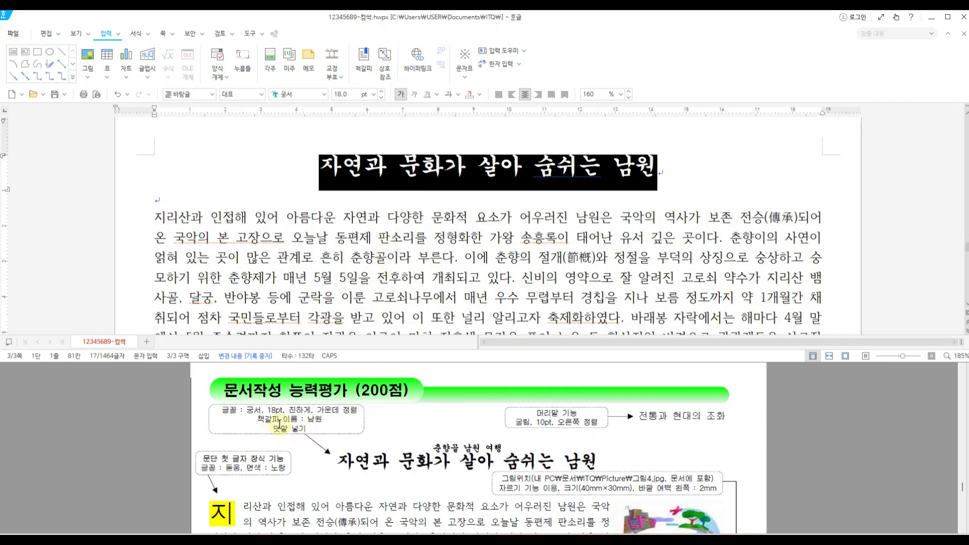
- Insert a bookmark (책갈피) named 남원 at the page 3 title
left_click(363, 58)
left_click_drag(429, 82, 142, 113)
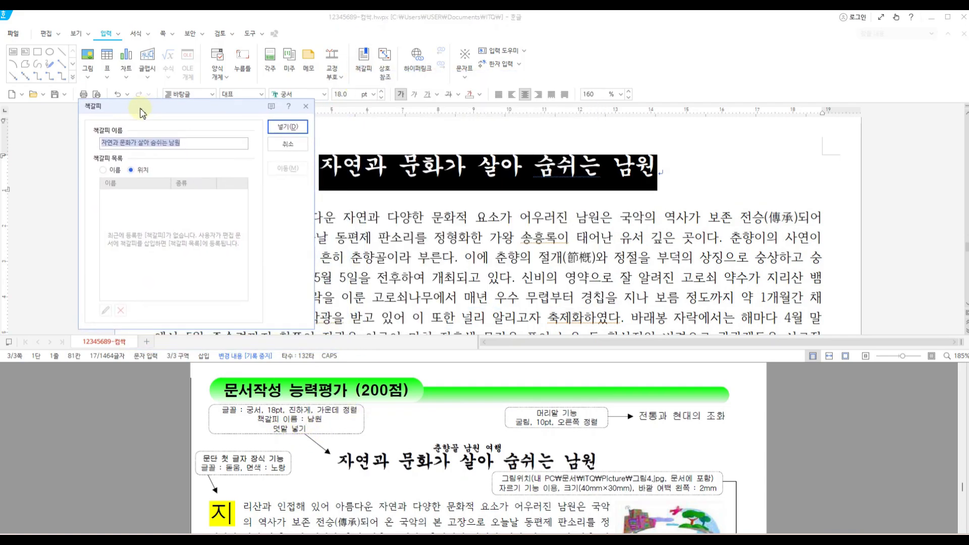
type("나")
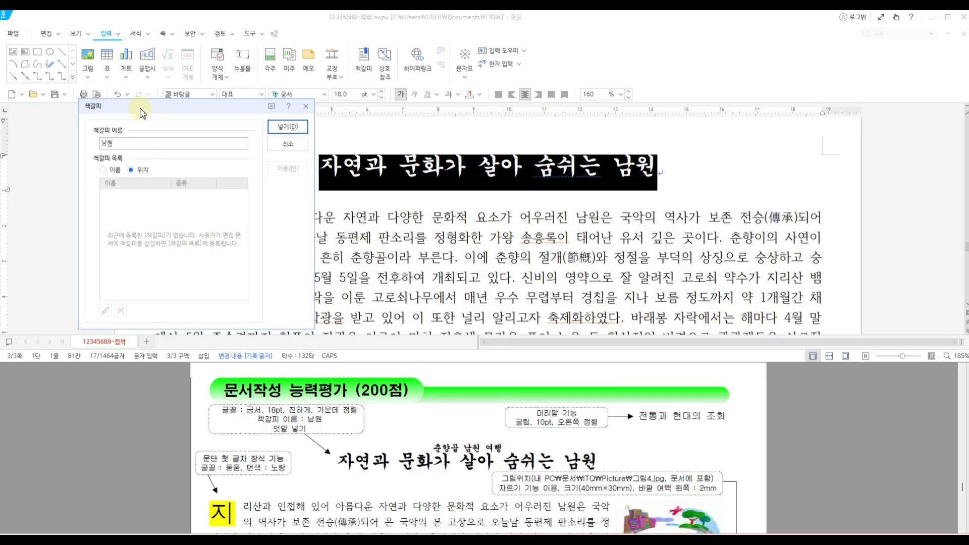
left_click(288, 127)
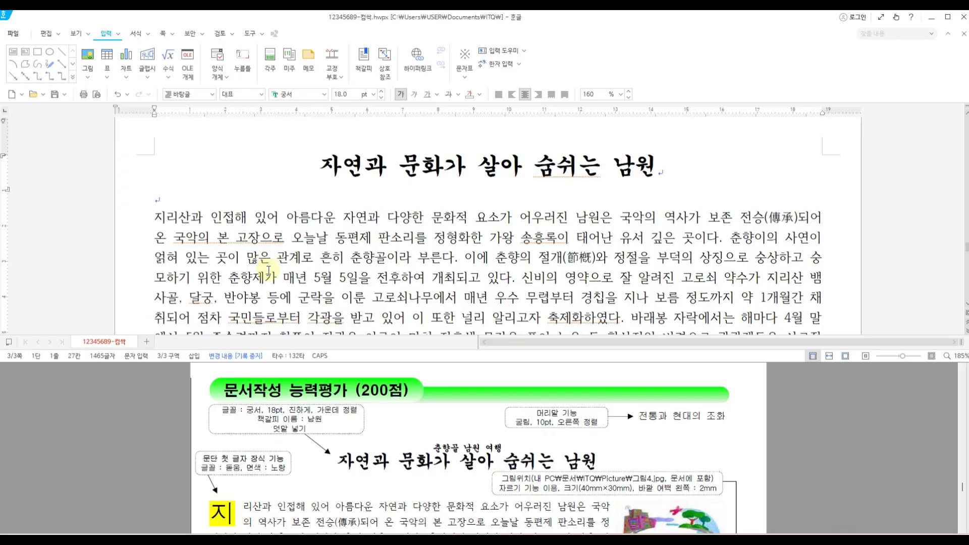
- Add the ruby text (덧말) 춘향골 남원 여행 above the whole page 3 title
left_click_drag(320, 167, 655, 174)
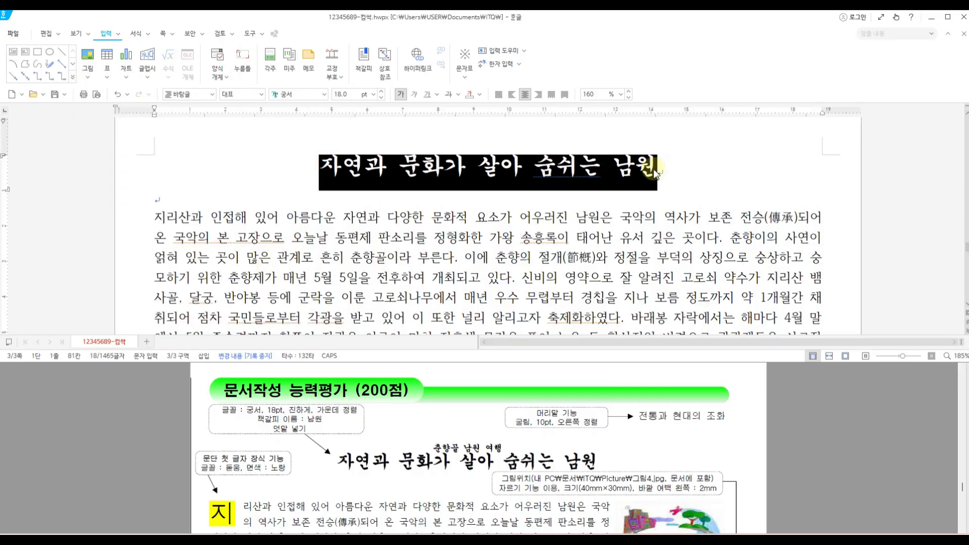
left_click(118, 34)
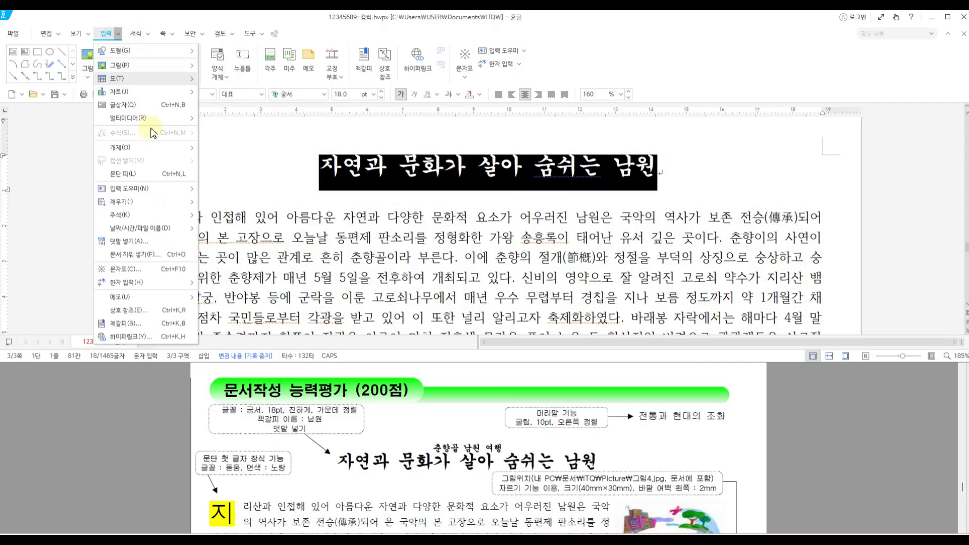
left_click(129, 241)
left_click_drag(470, 129, 474, 207)
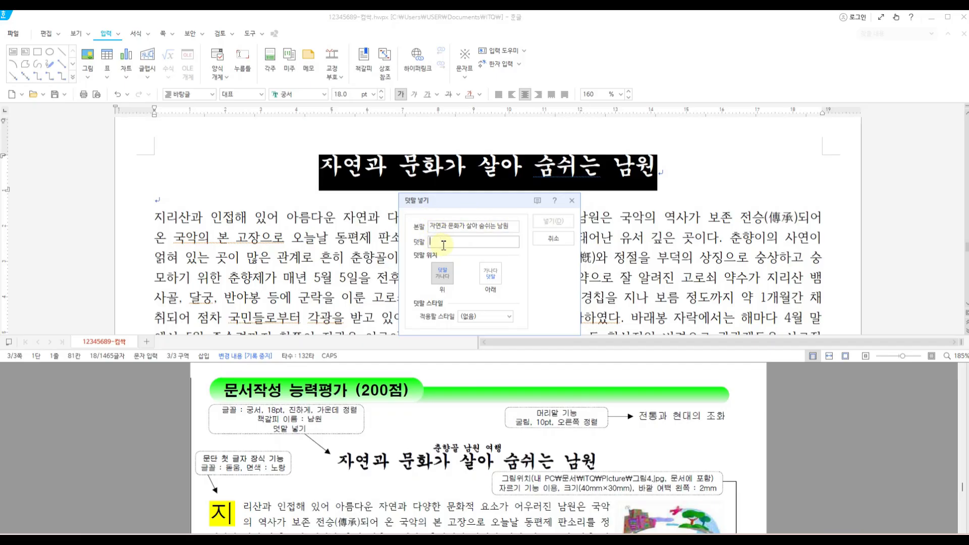
type("춘향골 남원 여행")
left_click(570, 217)
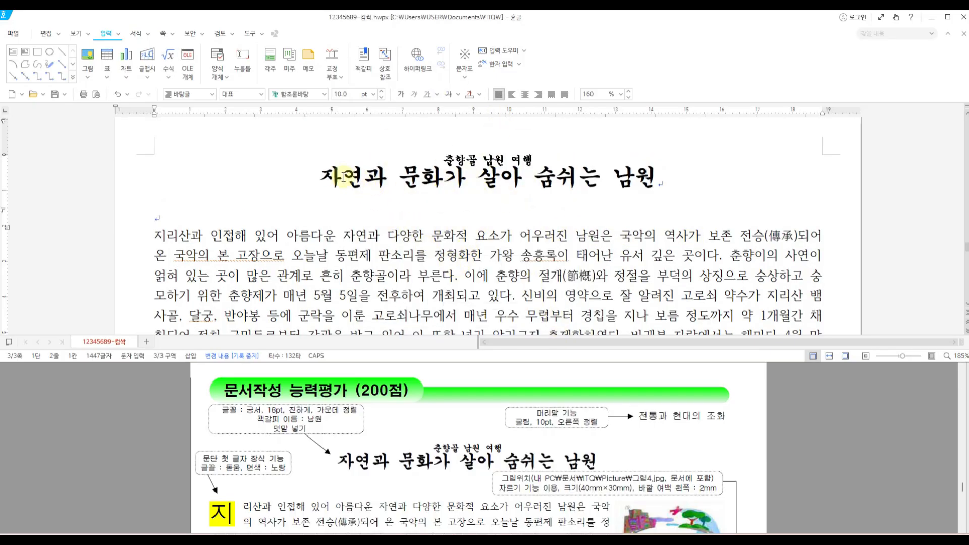
- Examine the PDF's hyperlink instruction for the logo picture and the title bookmark it refers to
left_click(323, 177)
scroll(448, 463, "up", 10)
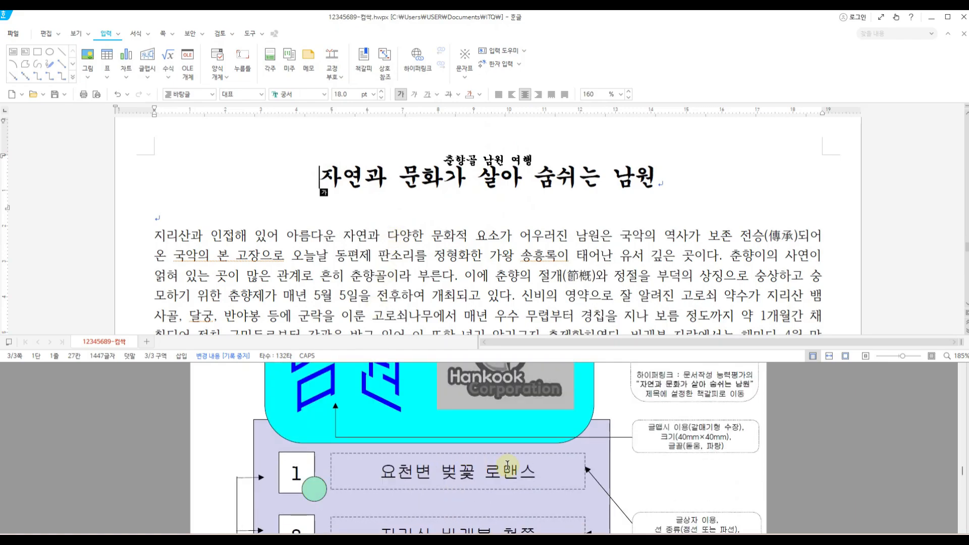
scroll(445, 454, "up", 2)
left_click_drag(624, 422, 768, 462)
mouse_move(700, 456)
left_mouse_down()
mouse_move(755, 459)
mouse_move(704, 438)
mouse_move(699, 457)
left_mouse_up()
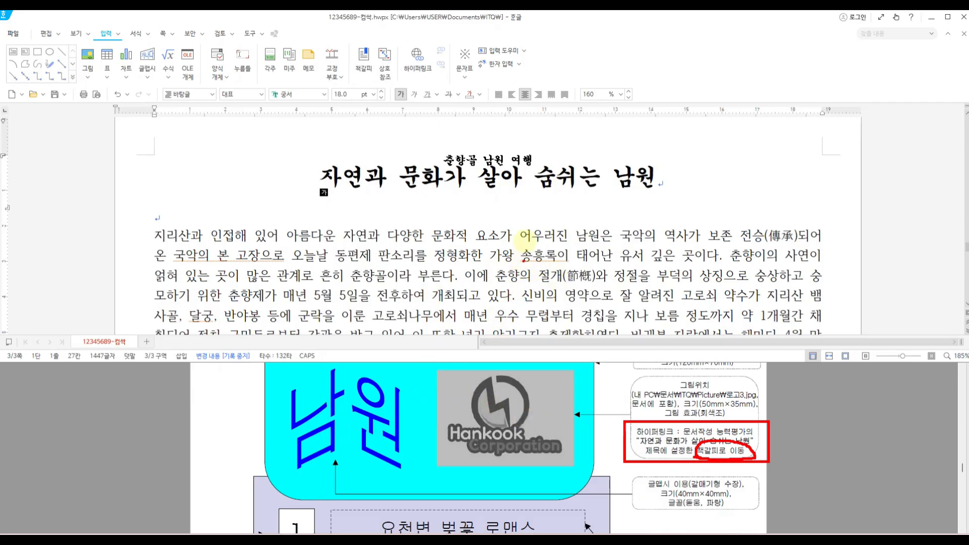
key("Escape")
- Add a hyperlink to the Hankook Corporation logo picture on page 2, targeting the 남원 bookmark in the current document
left_click(544, 242)
scroll(547, 250, "up", 12)
scroll(514, 231, "down", 1)
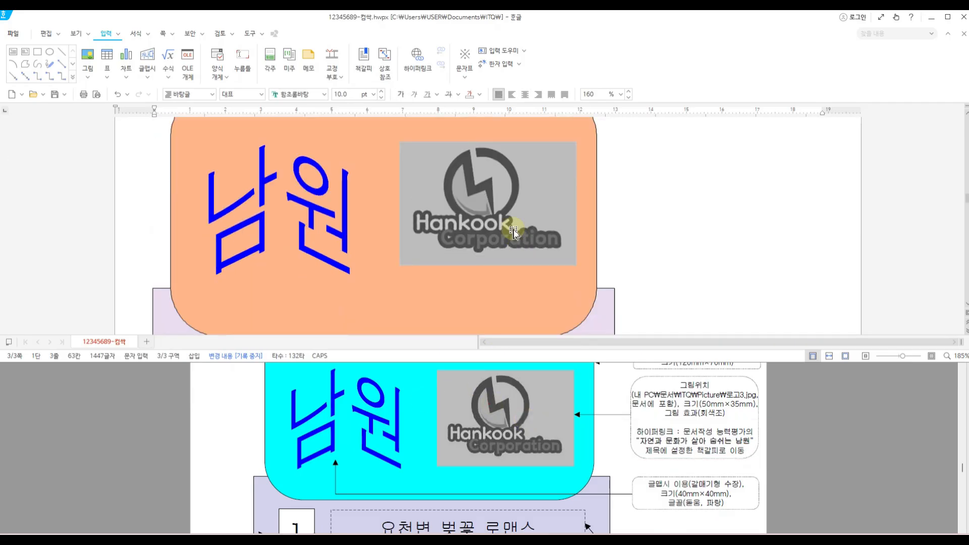
left_click(513, 231)
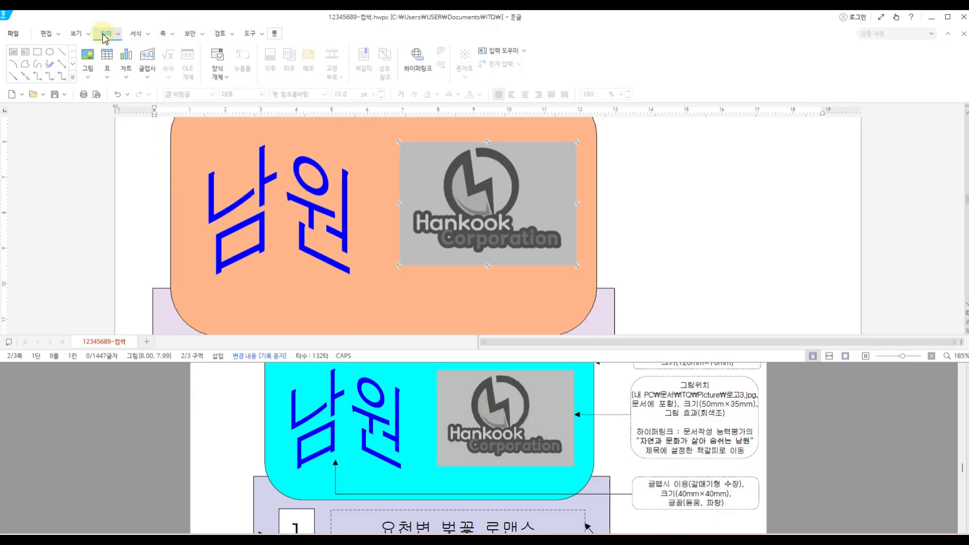
left_click(417, 58)
left_click_drag(488, 49, 747, 61)
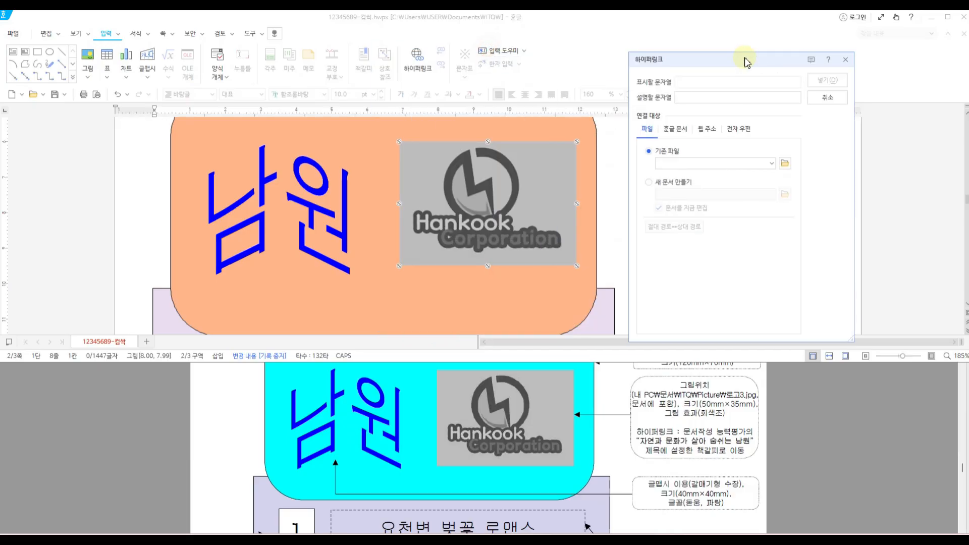
left_click_drag(746, 62, 736, 64)
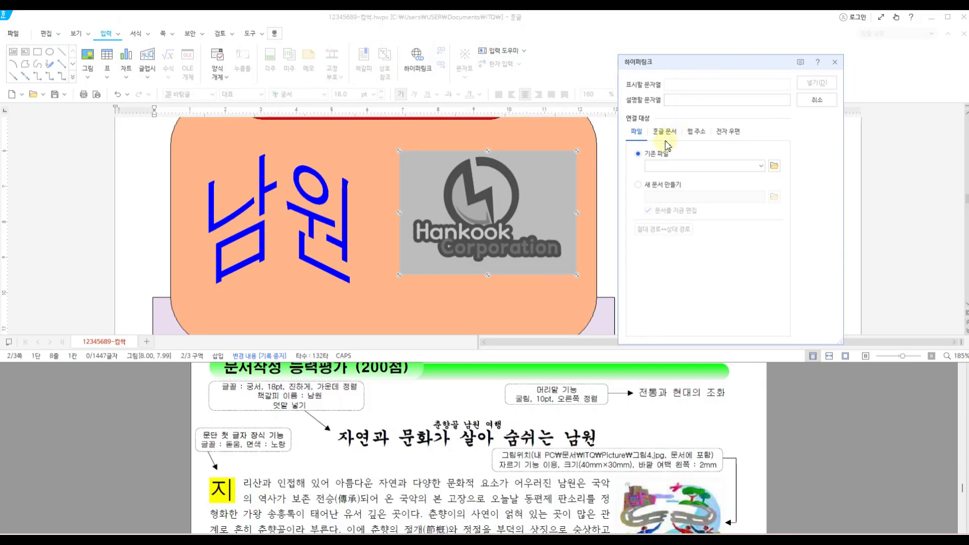
key("ctrl+2")
left_click_drag(645, 120, 682, 141)
key("Escape")
left_click(666, 132)
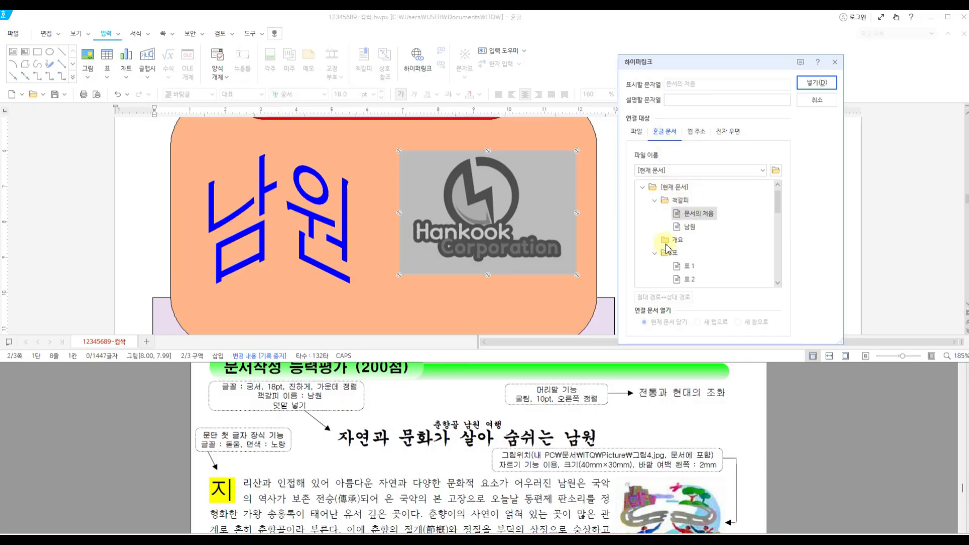
left_click(690, 227)
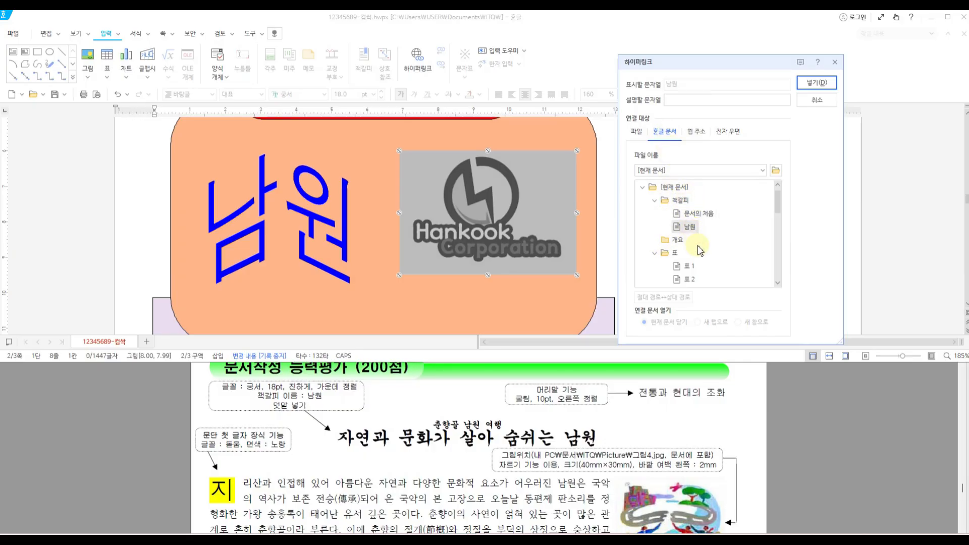
left_click(815, 84)
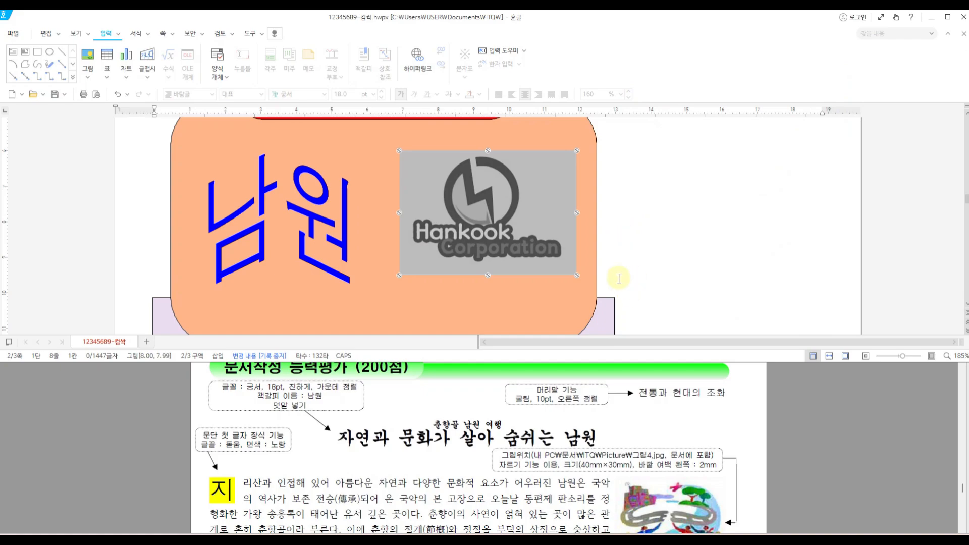
- Create a header (머리말) on page 3 for both page sides (양쪽) containing the text 전통과 현대의 조화
scroll(616, 272, "down", 15)
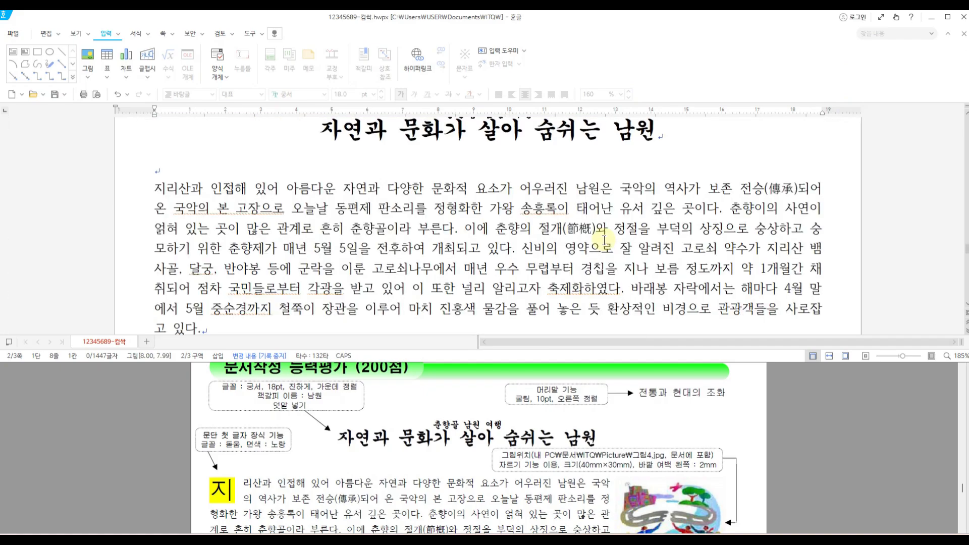
left_click(591, 424)
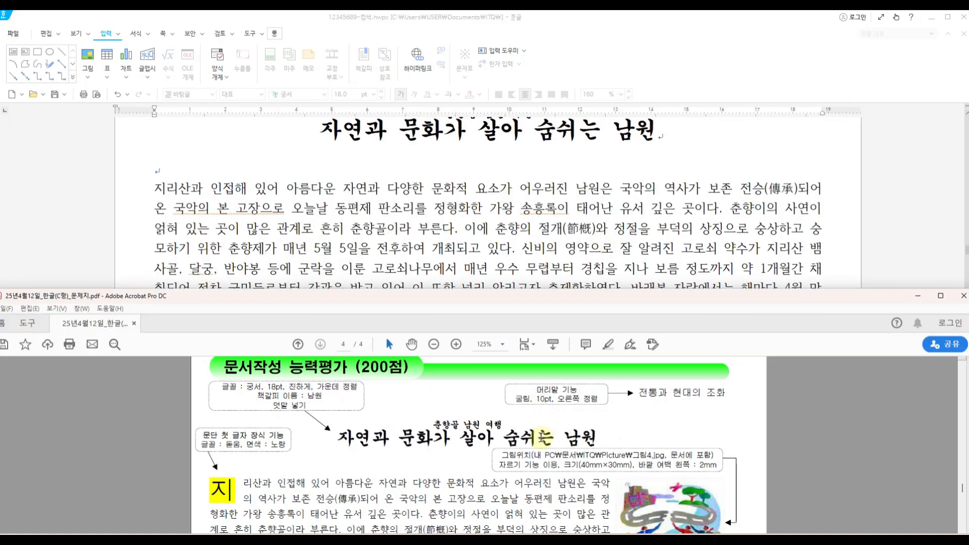
left_click_drag(505, 374, 761, 409)
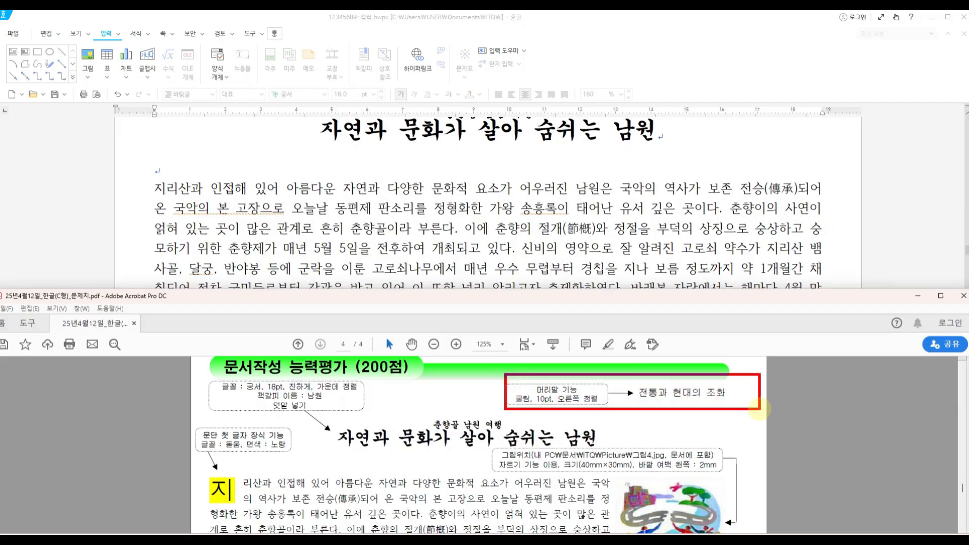
left_click(335, 223)
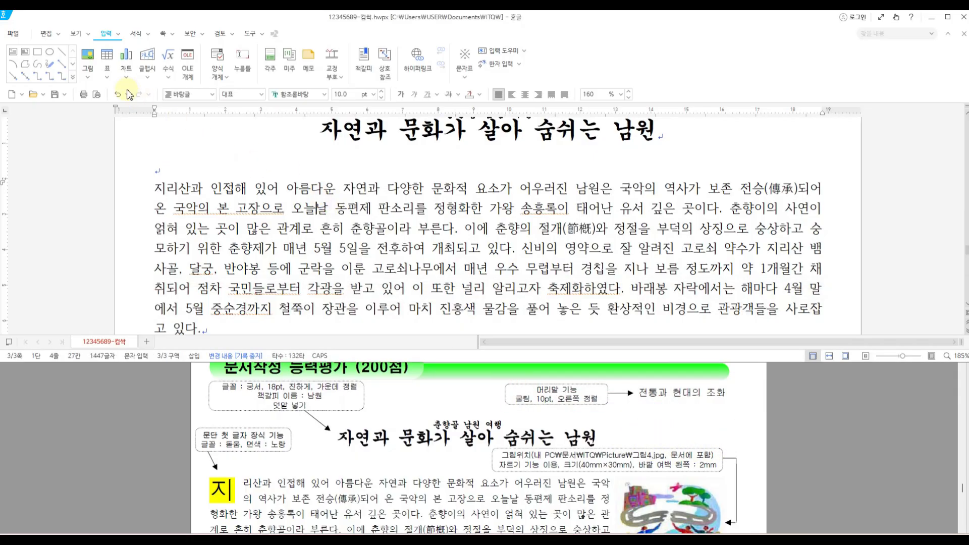
left_click(162, 33)
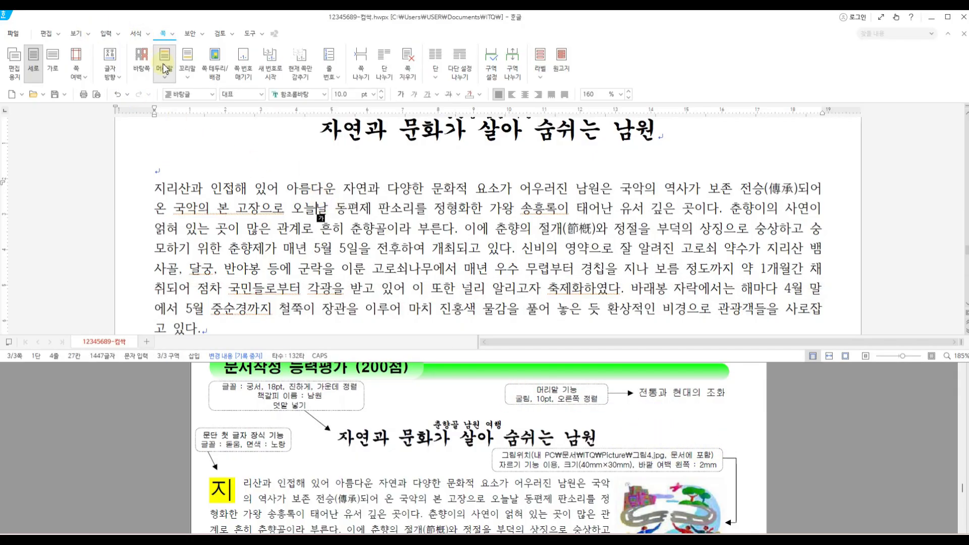
left_click(165, 78)
left_click(194, 119)
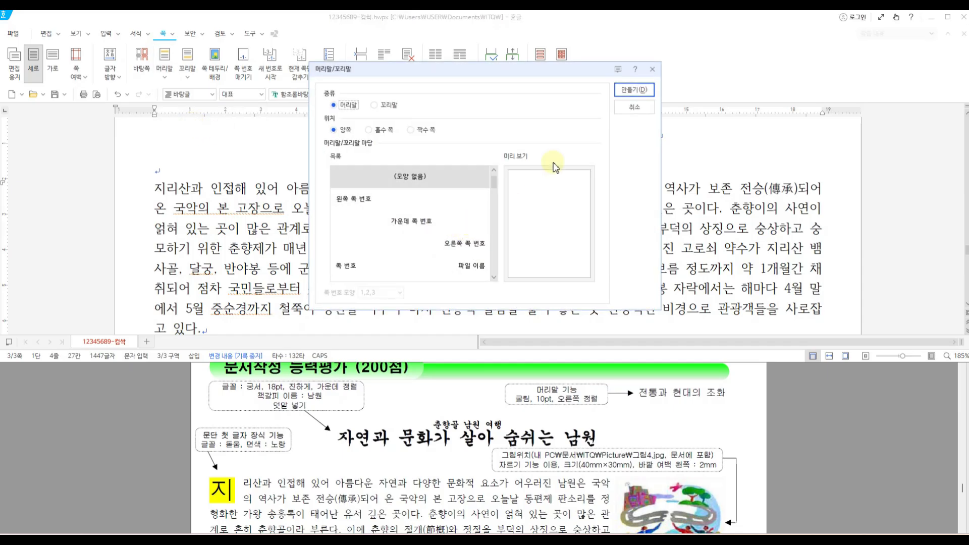
left_click(632, 89)
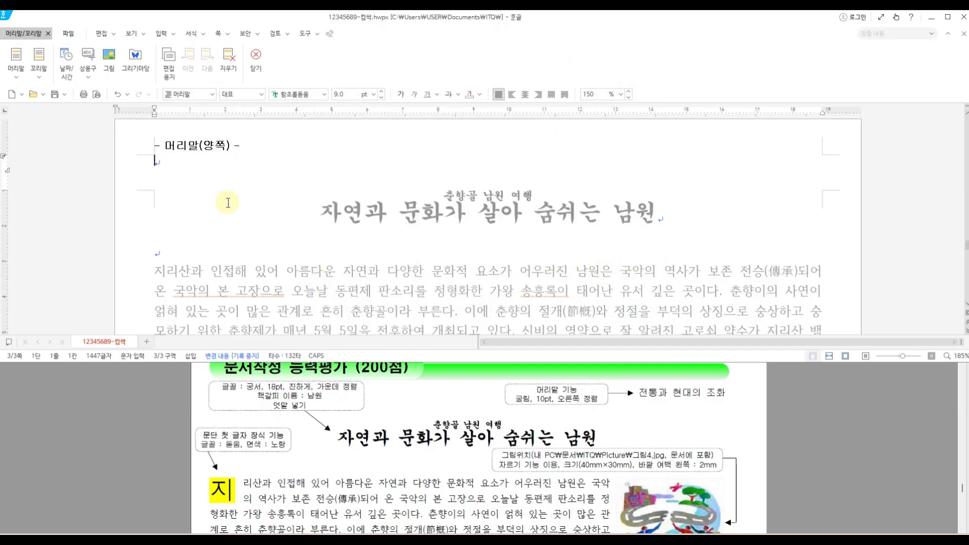
type("전통과 현댕")
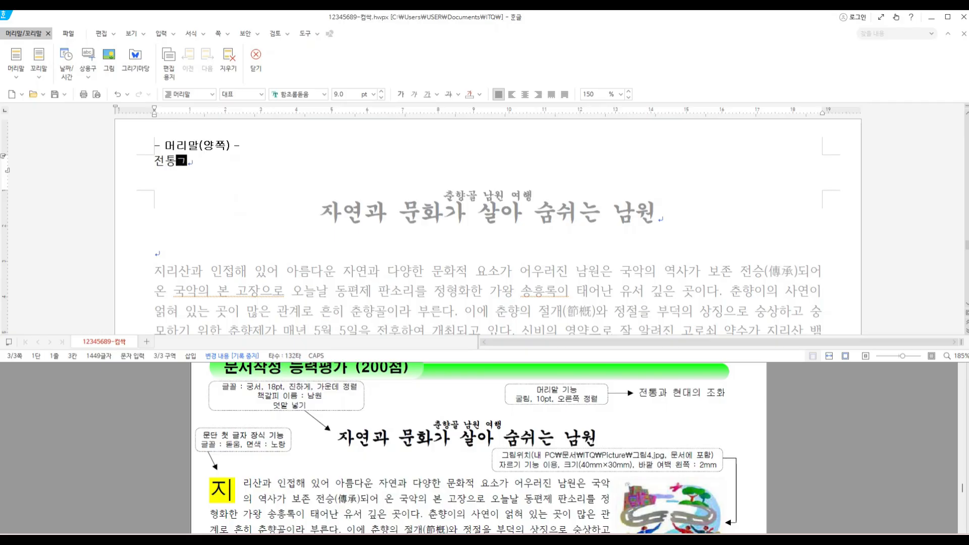
type("이 조화")
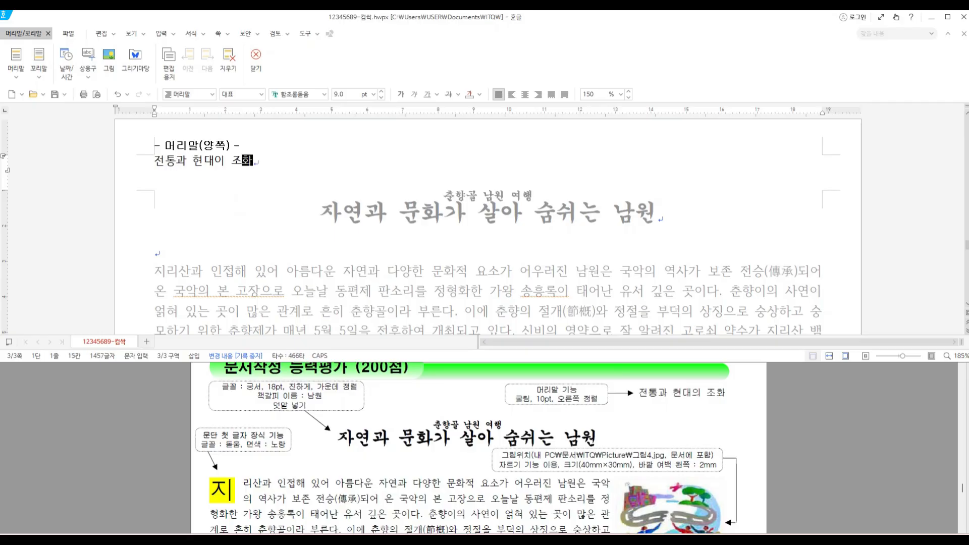
- Right-align the header text 전통과 현대의 조화 and format it in 굴림 at 10 pt
left_click(537, 95)
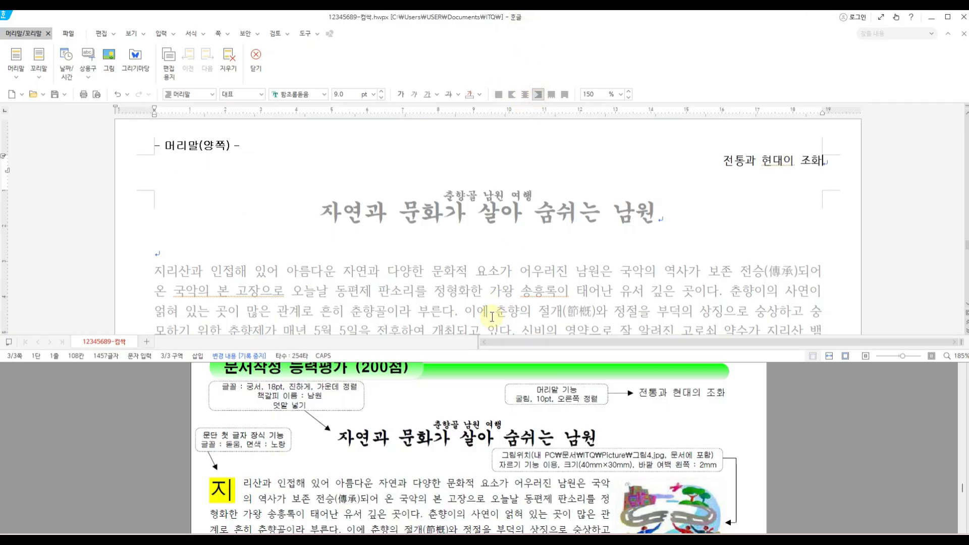
triple_click(844, 161)
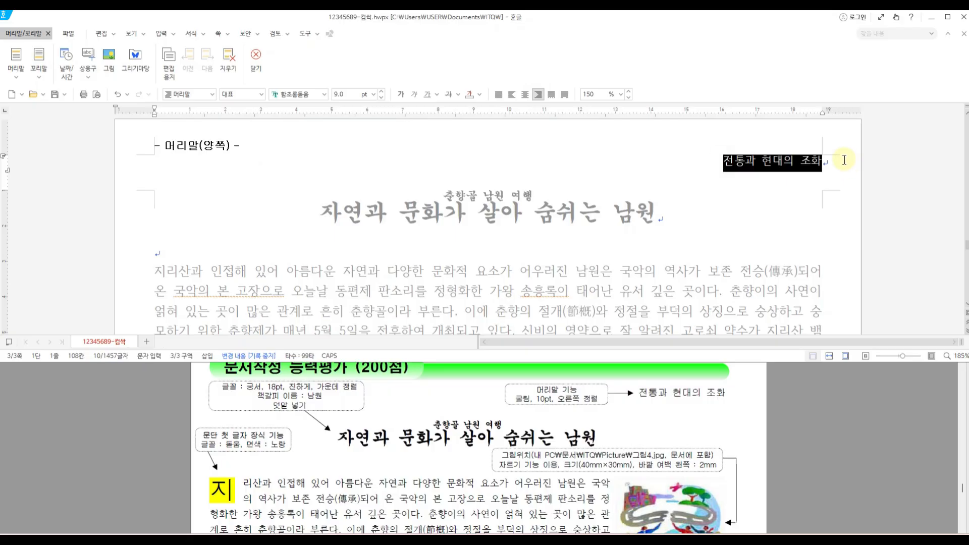
left_click(326, 94)
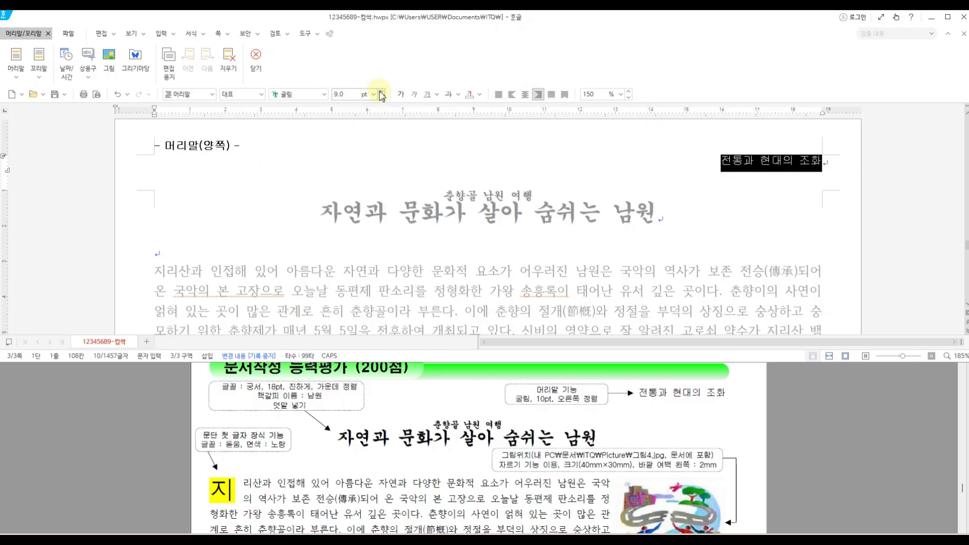
left_click(380, 92)
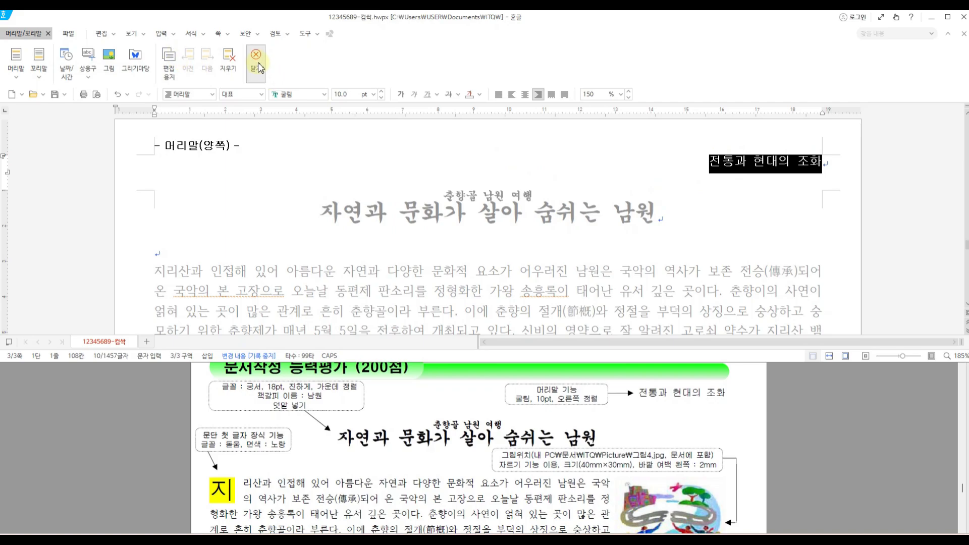
- Leave the header and decorate the first body paragraph's initial letter 지 as a two-line drop cap in 돋움 with a yellow fill
left_click(386, 245)
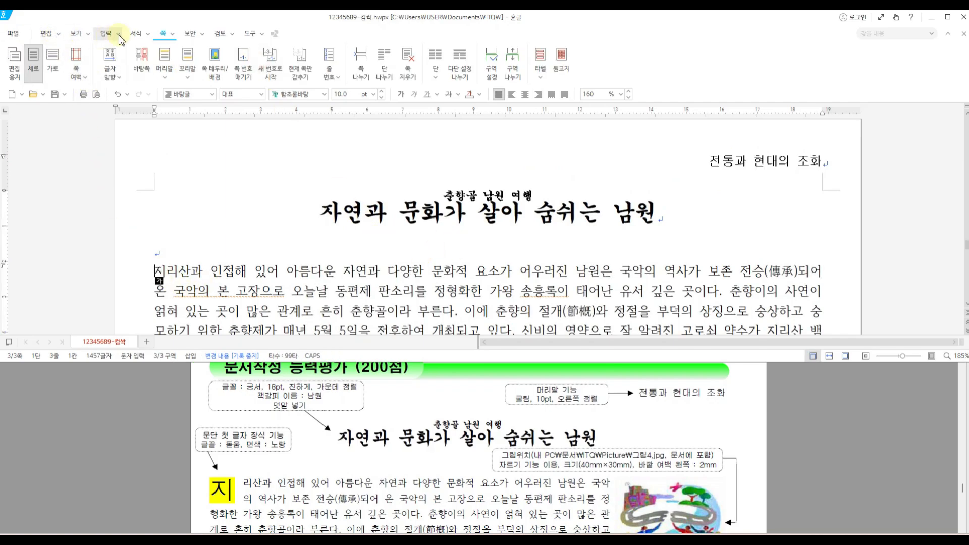
left_click(135, 35)
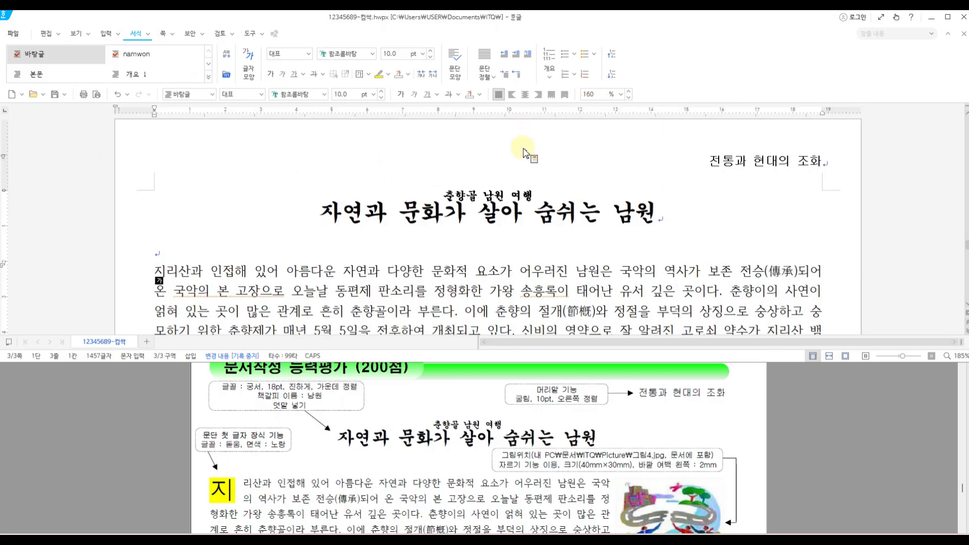
left_click_drag(520, 43, 539, 65)
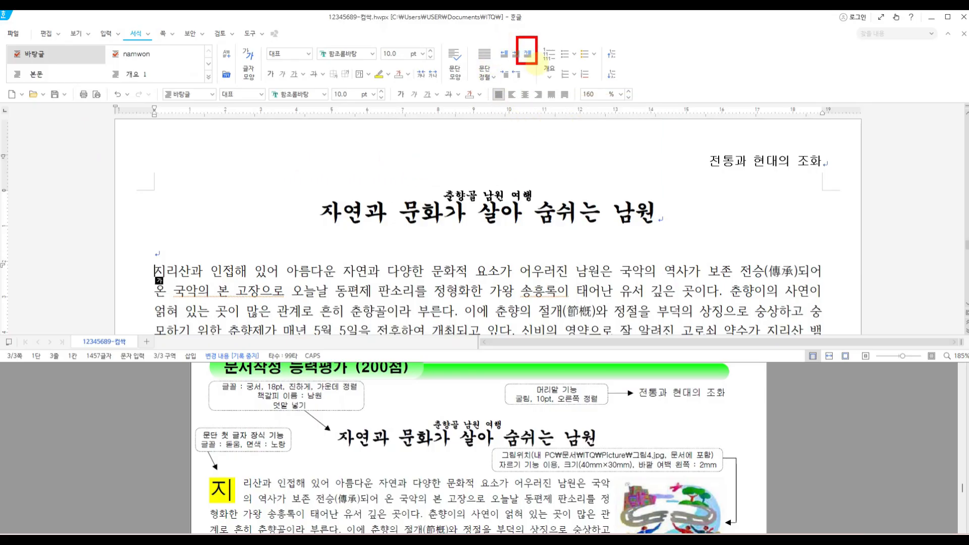
left_click(528, 55)
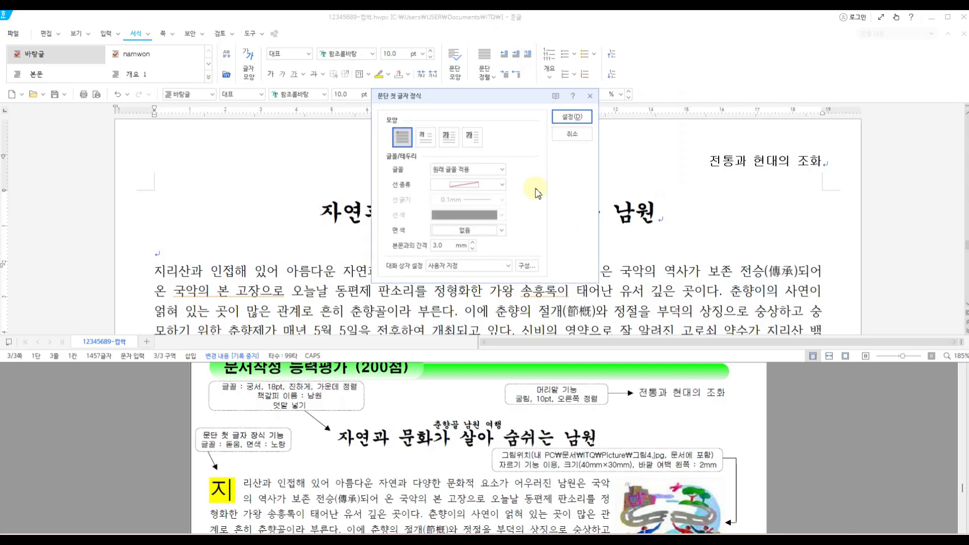
left_click_drag(464, 100, 537, 97)
left_click(498, 135)
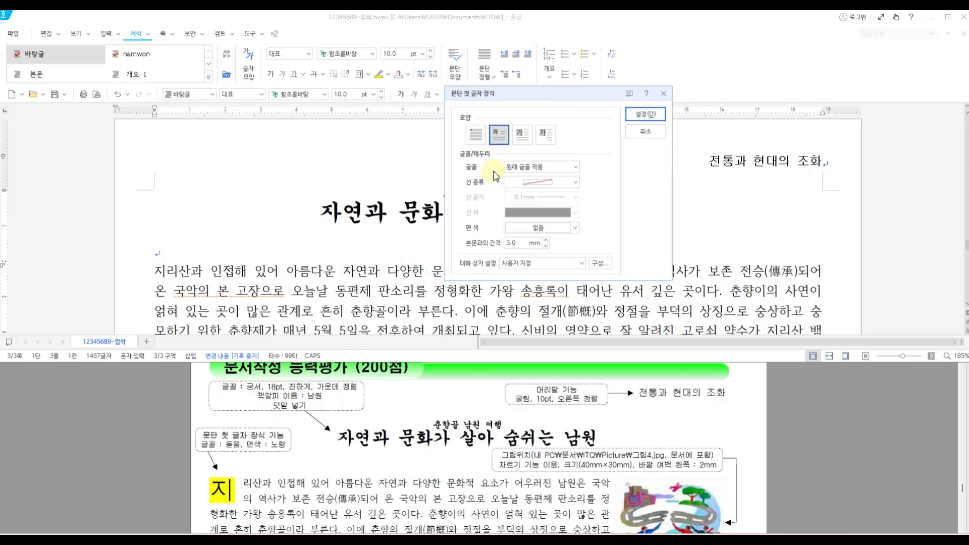
left_click(574, 166)
left_click(535, 278)
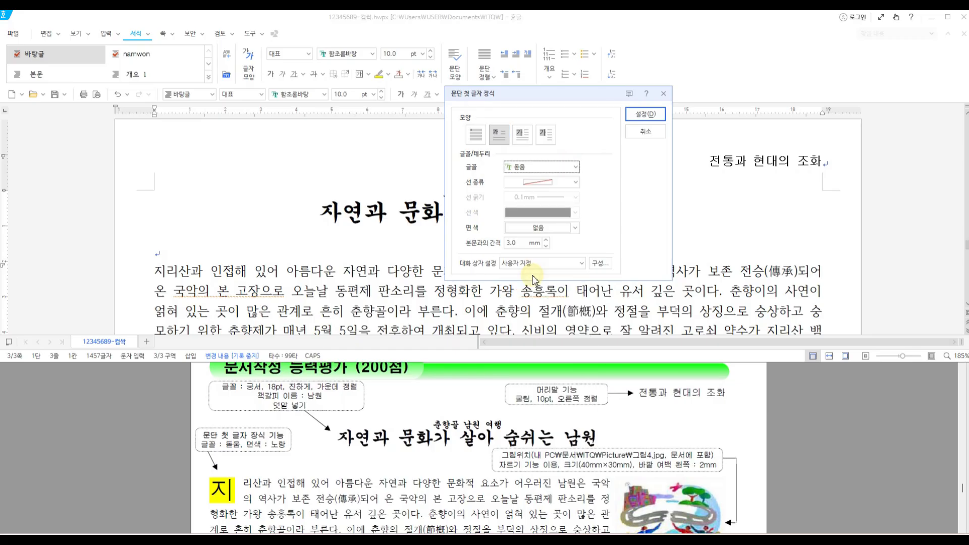
left_click(575, 228)
left_click(545, 336)
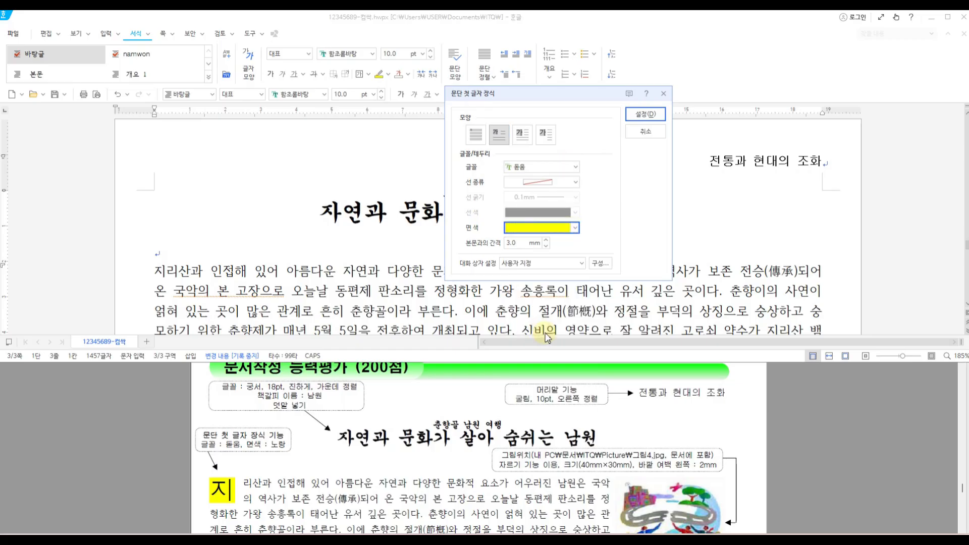
left_click(645, 114)
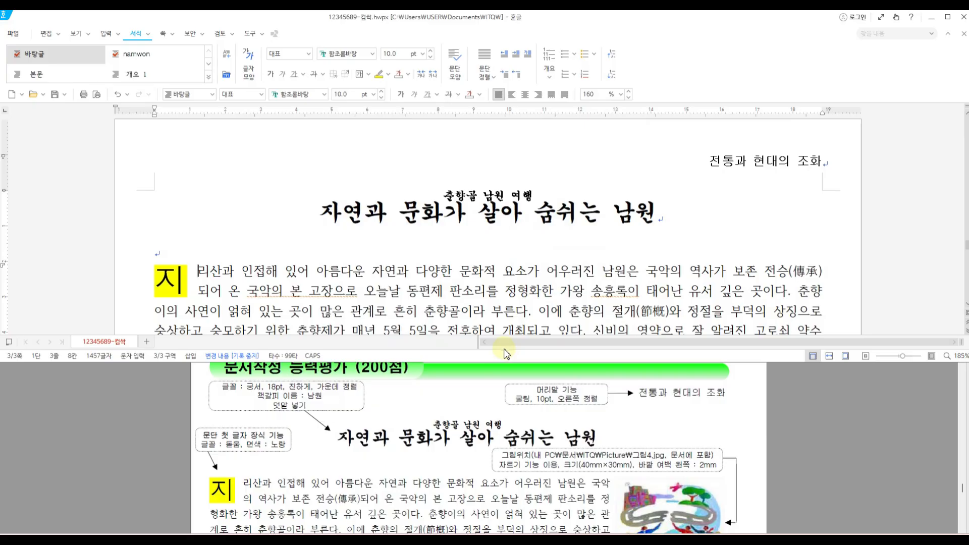
- Examine the PDF's picture instruction and the footnote mark at 철쭉 in the body text
scroll(625, 277, "down", 3)
left_click(453, 483)
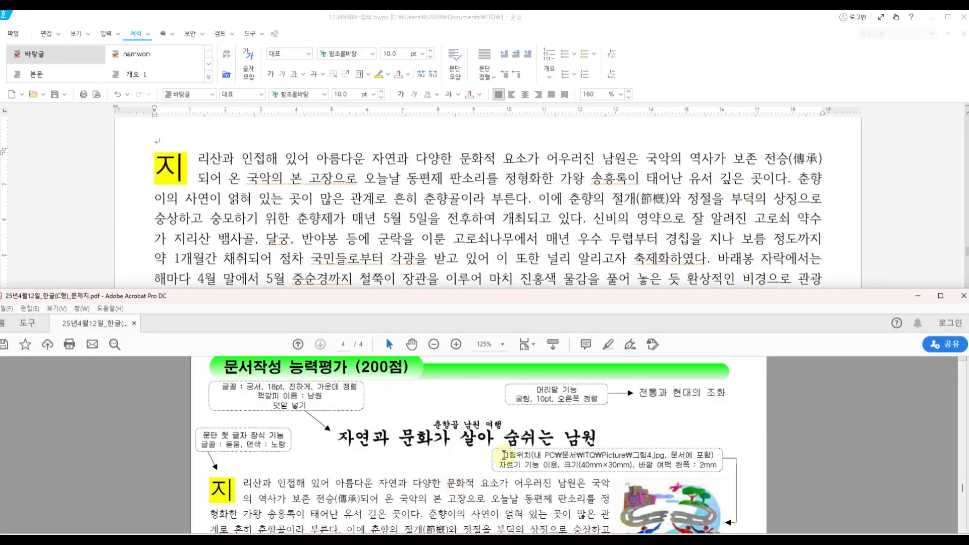
scroll(501, 455, "down", 2)
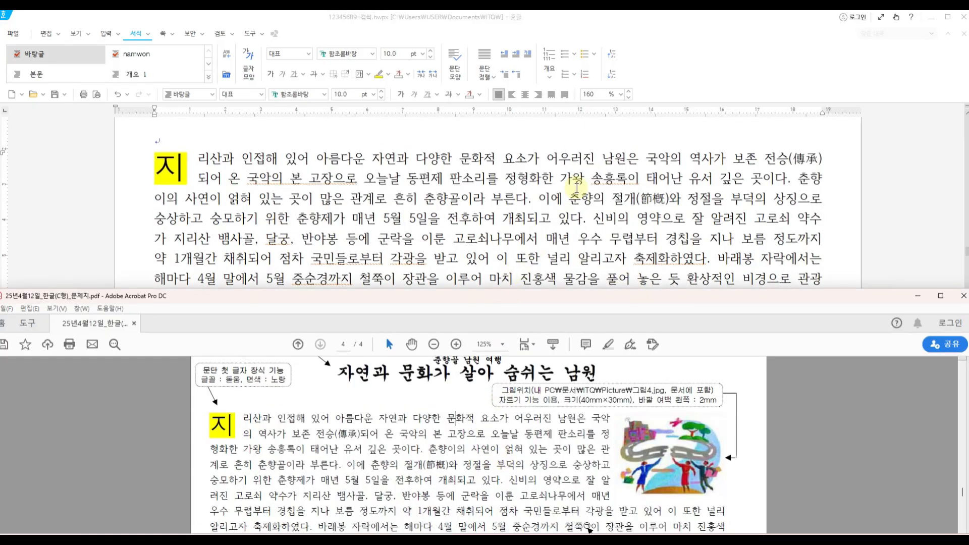
scroll(577, 188, "down", 3)
scroll(583, 225, "up", 3)
scroll(582, 226, "down", 2)
scroll(581, 226, "down", 3)
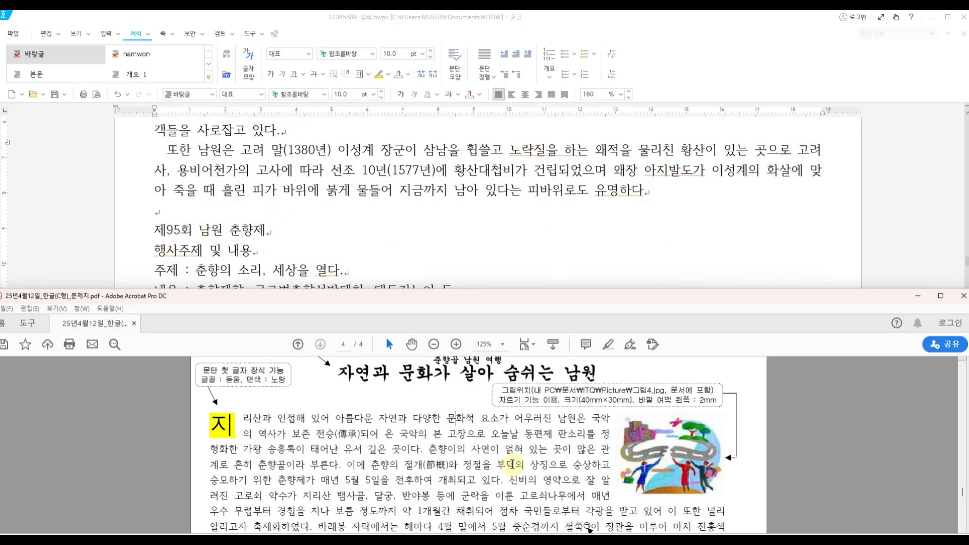
scroll(513, 464, "down", 4)
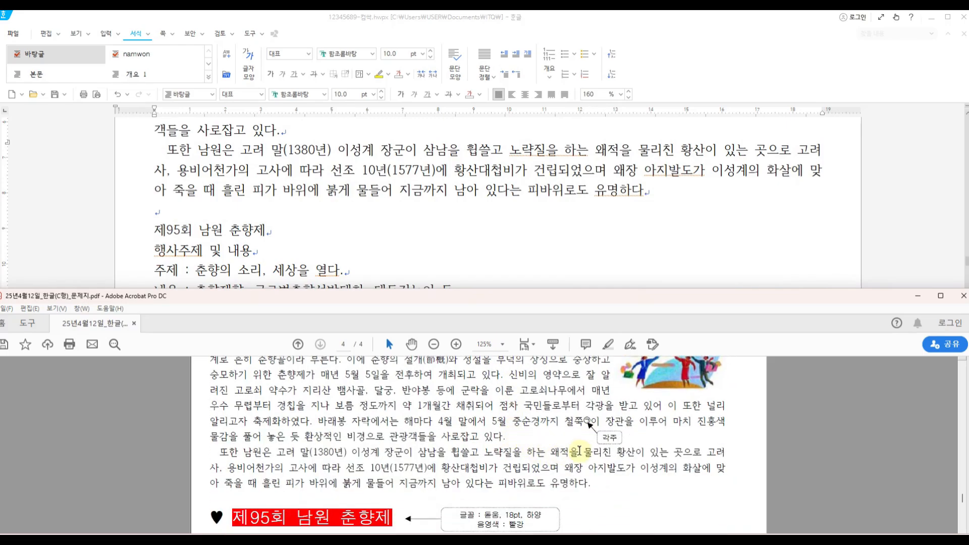
left_click_drag(562, 410, 634, 450)
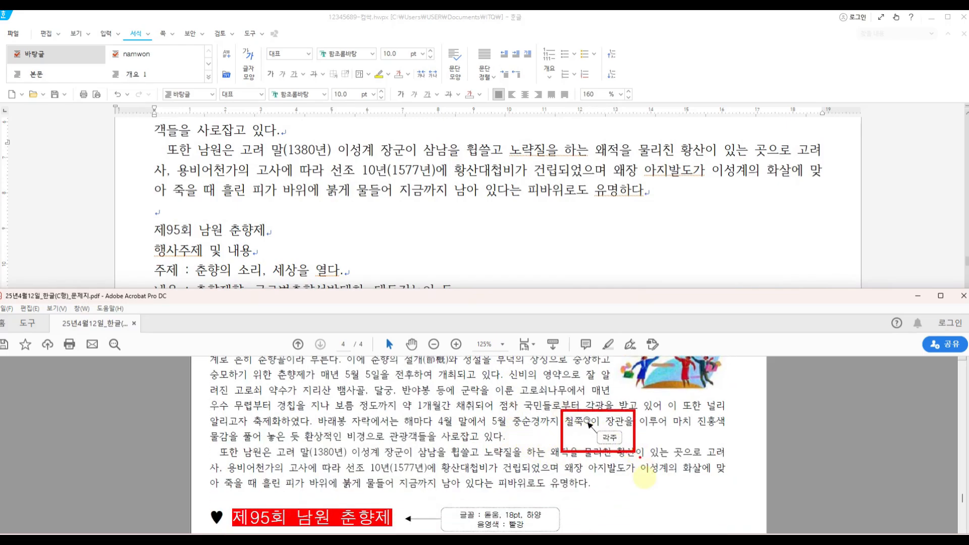
- Insert a footnote (각주) after 철쭉 reading 한국, 중국, 일본 등에 분포하며 걸음을 머뭇거리게 한다는 뜻의 척촉이 변해서 된 이름
scroll(559, 244, "up", 3)
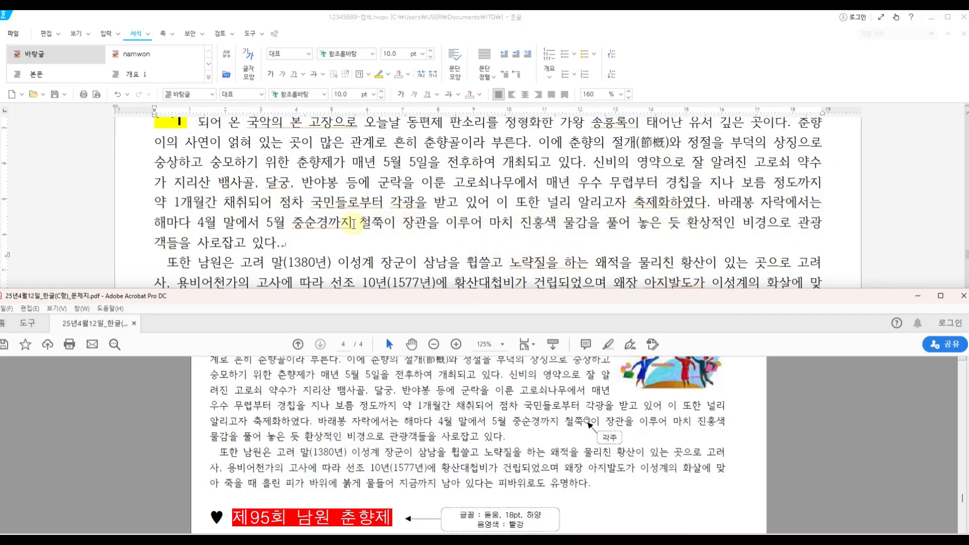
left_click_drag(360, 223, 385, 224)
key("F12")
left_click(385, 225)
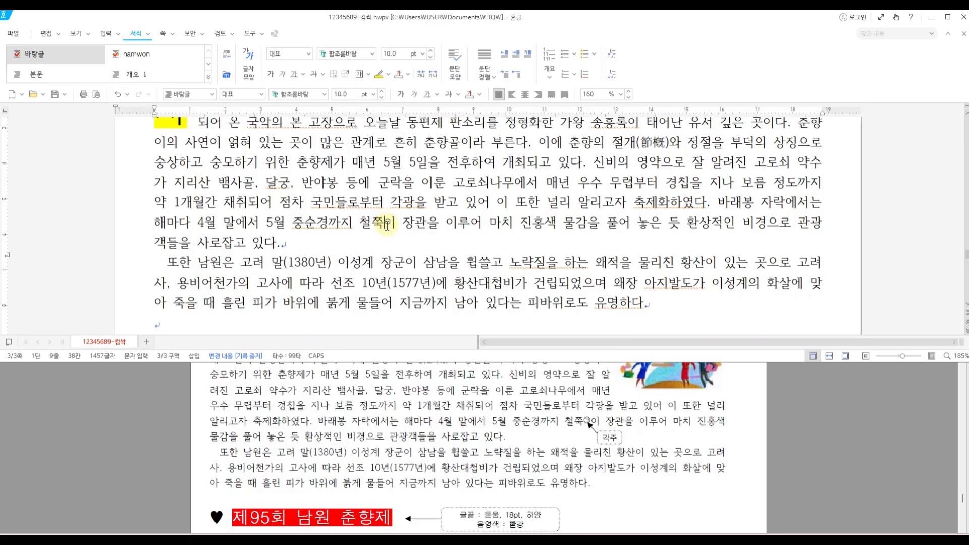
left_click(109, 34)
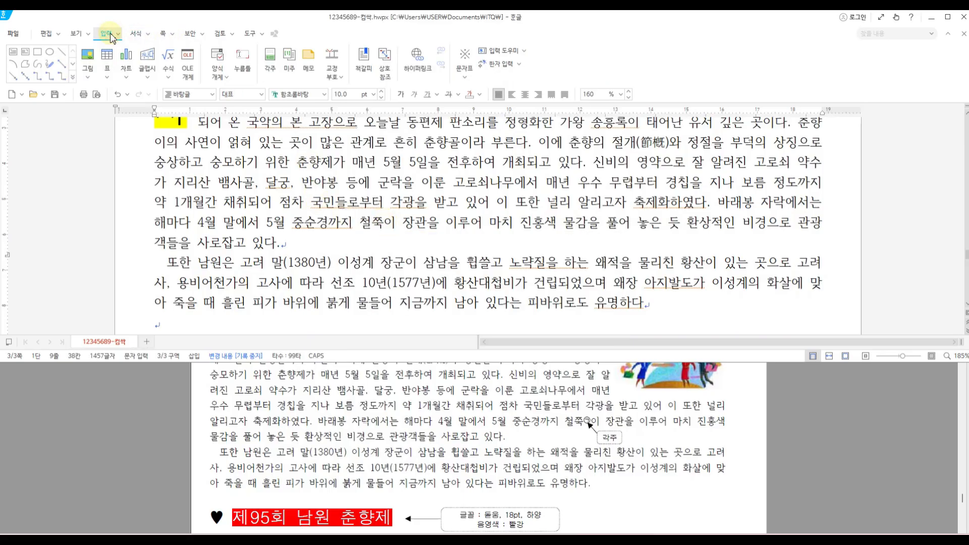
left_click(270, 61)
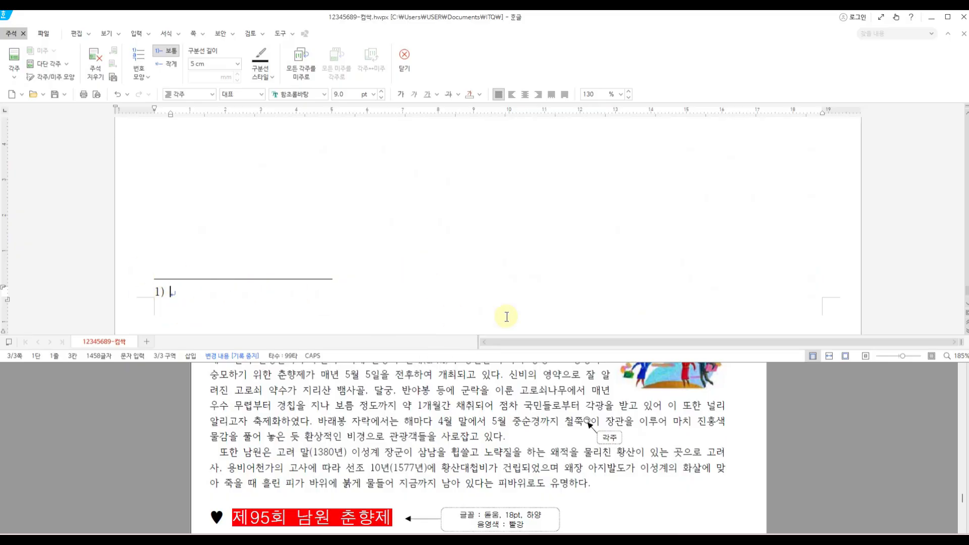
scroll(663, 454, "down", 8)
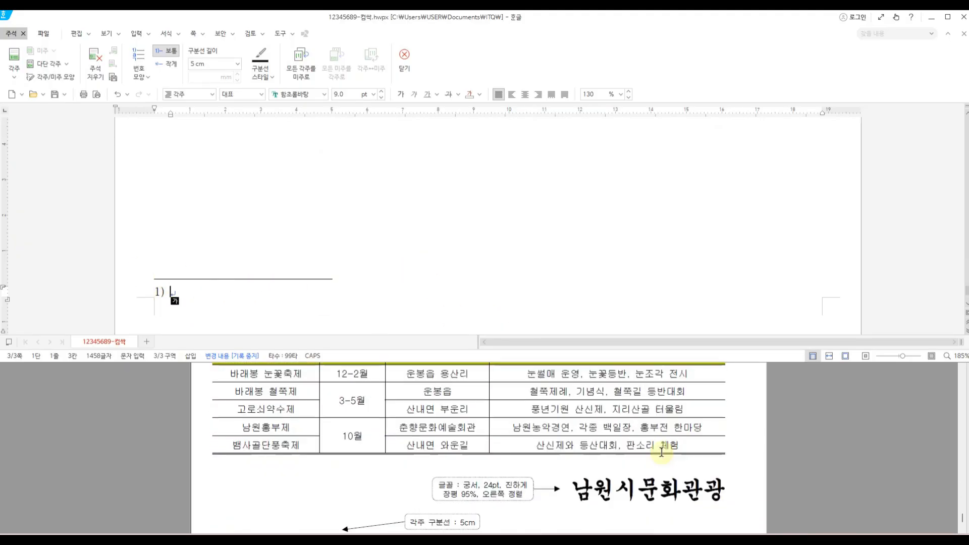
type("한국, 중국, 일본 등에 분포하며 걸음을 머뭇거리게 한다는 뜻의 척촉이 변해서 된 이름")
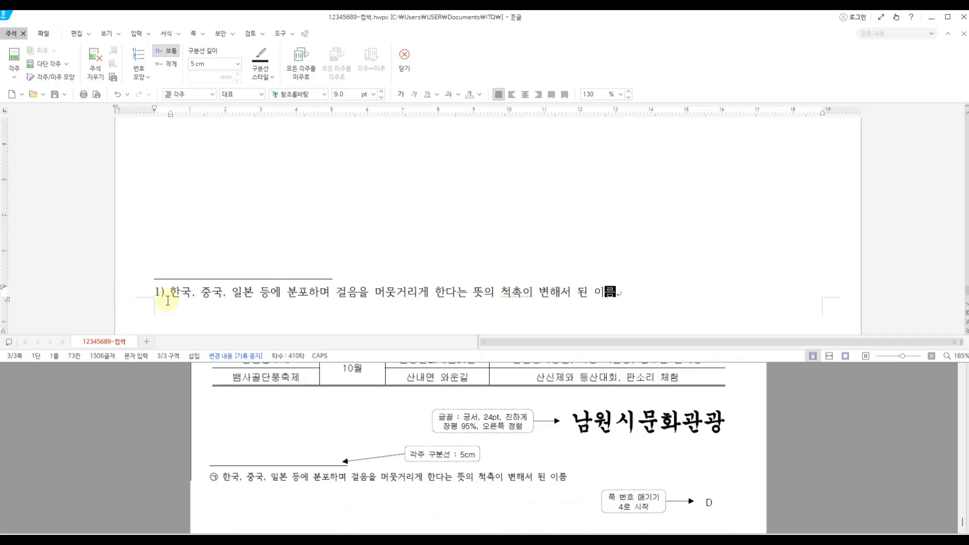
- Change the footnote's number format (번호 모양) to the circled consonants ㉠,㉡,㉢
left_click(51, 77)
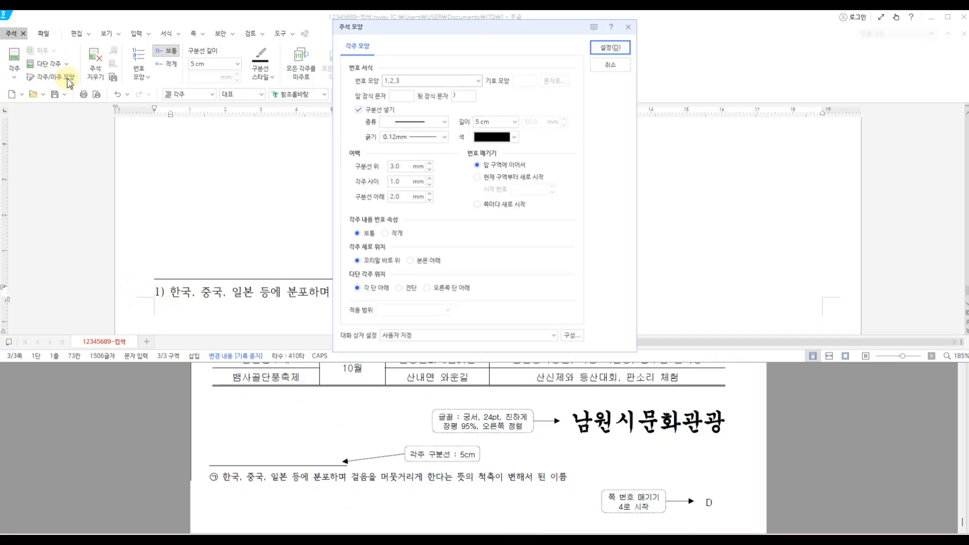
left_click(478, 80)
left_click(416, 257)
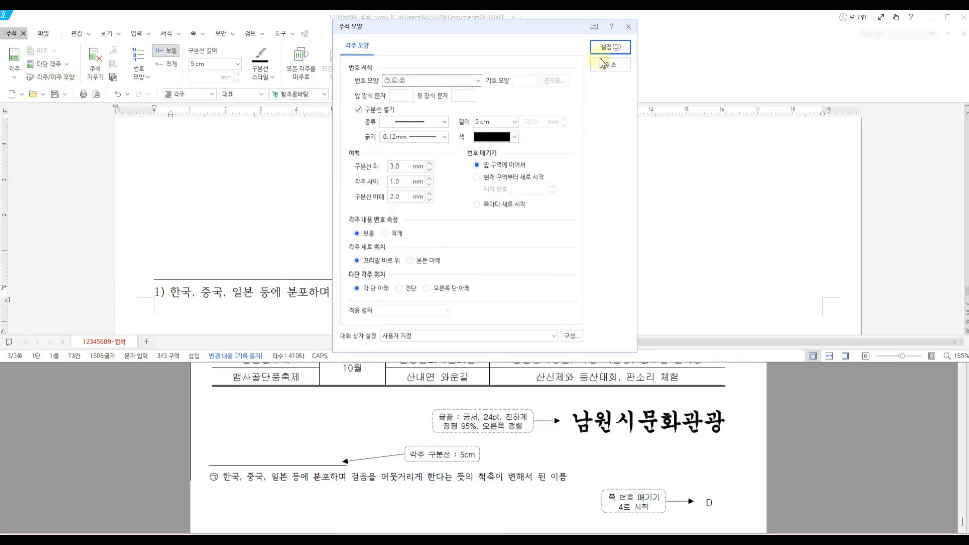
left_click(614, 46)
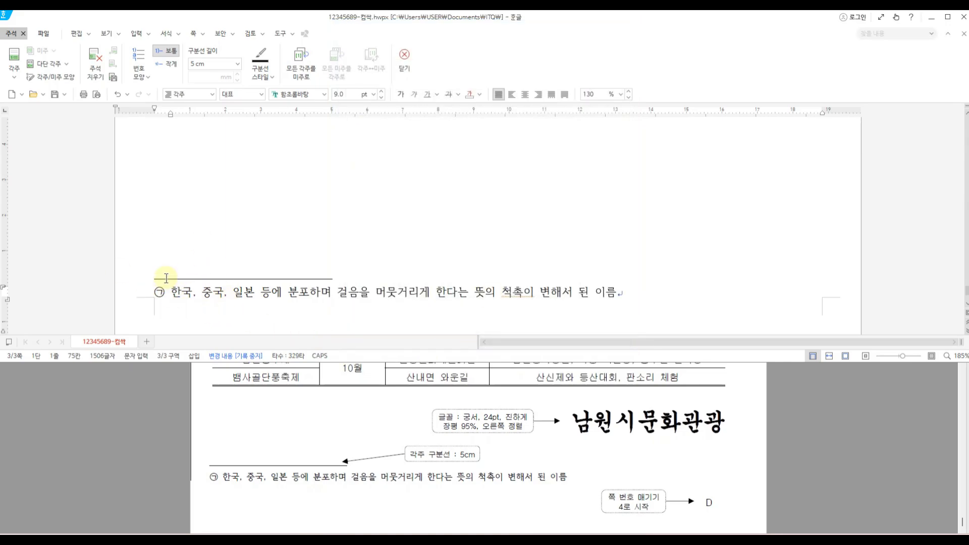
- Leave the footnote and insert 그림4 from the ITQ Picture folder into the first body paragraph, about 34 × 44 mm
key("shift+Escape")
left_click_drag(350, 188, 396, 214)
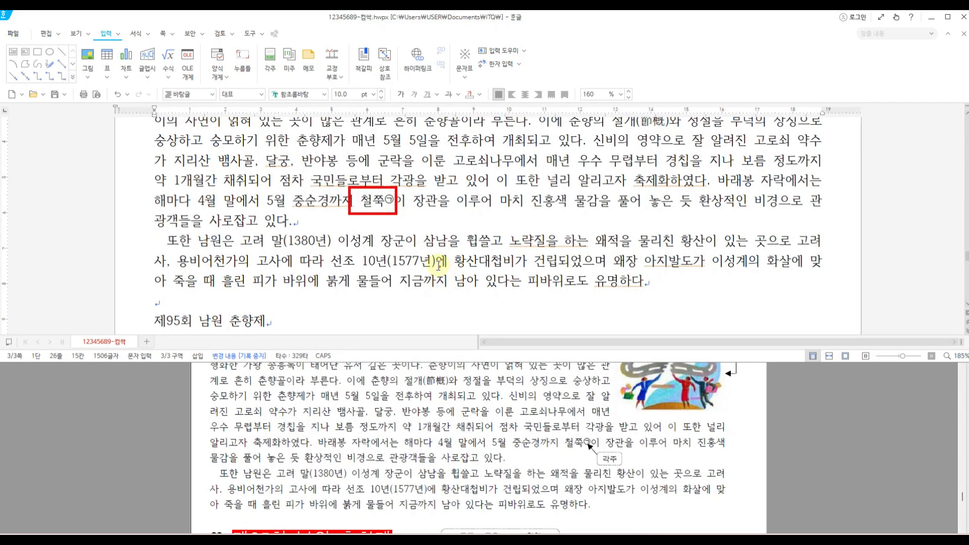
scroll(515, 263, "up", 3)
scroll(515, 264, "down", 1)
left_click(87, 76)
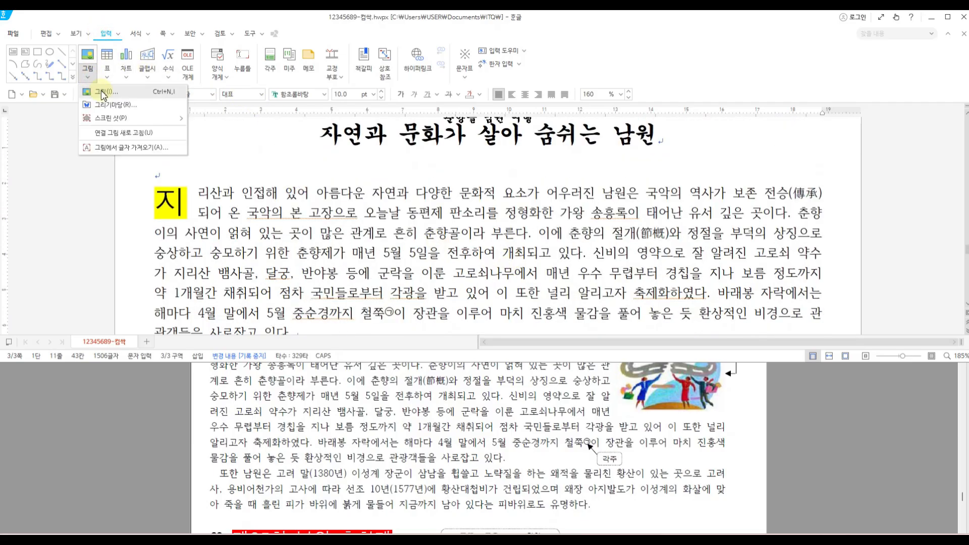
left_click(103, 93)
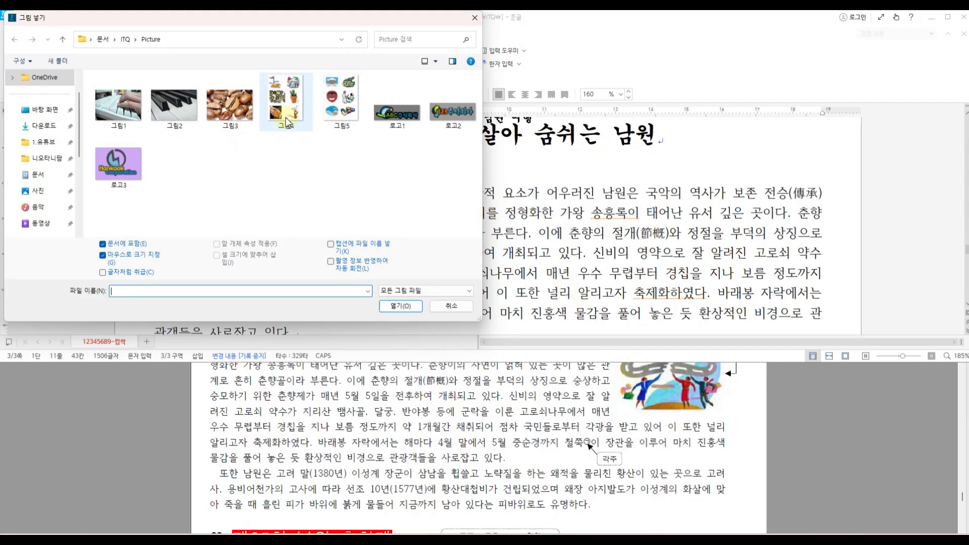
double_click(341, 104)
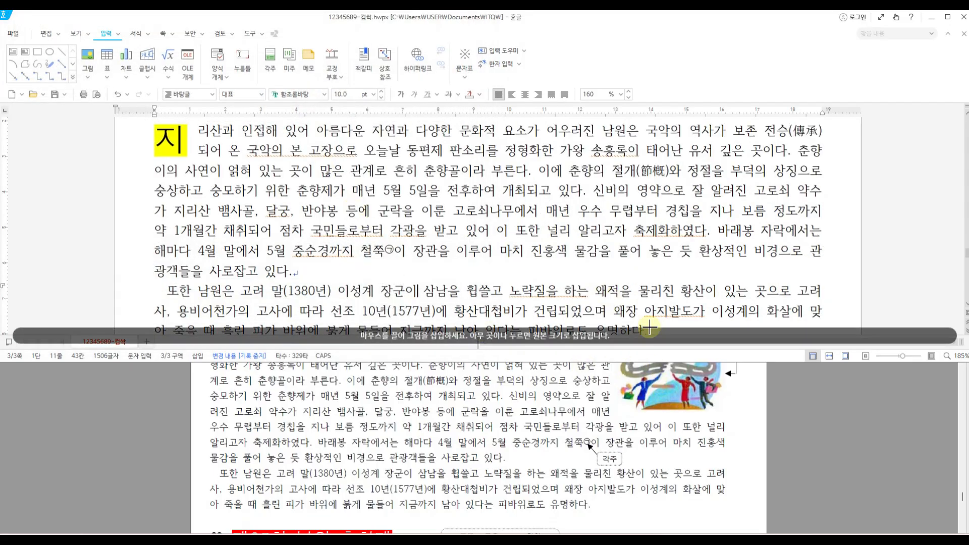
left_click_drag(508, 162, 626, 209)
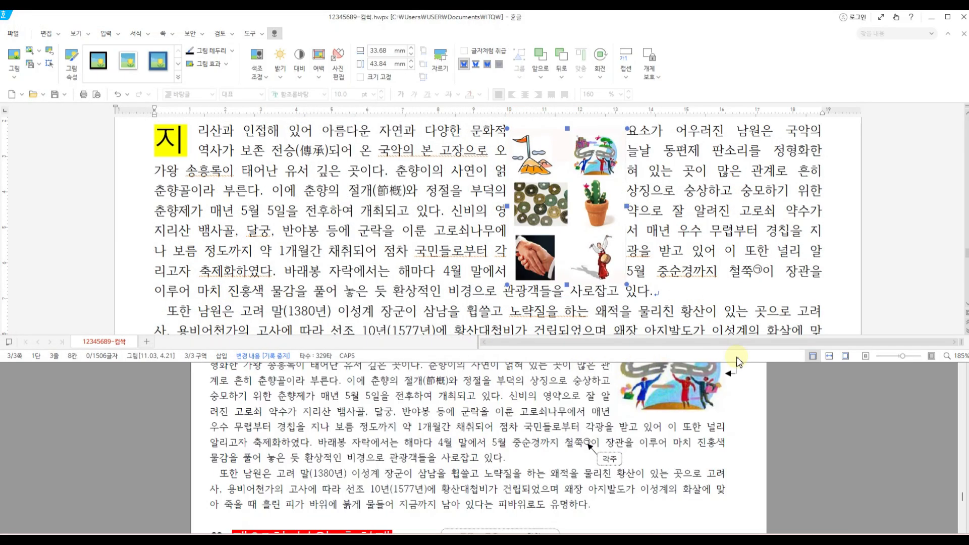
- Crop the picture to its road-and-people illustration, about 15 × 14 mm, and move it near the body text's right margin
left_click(440, 60)
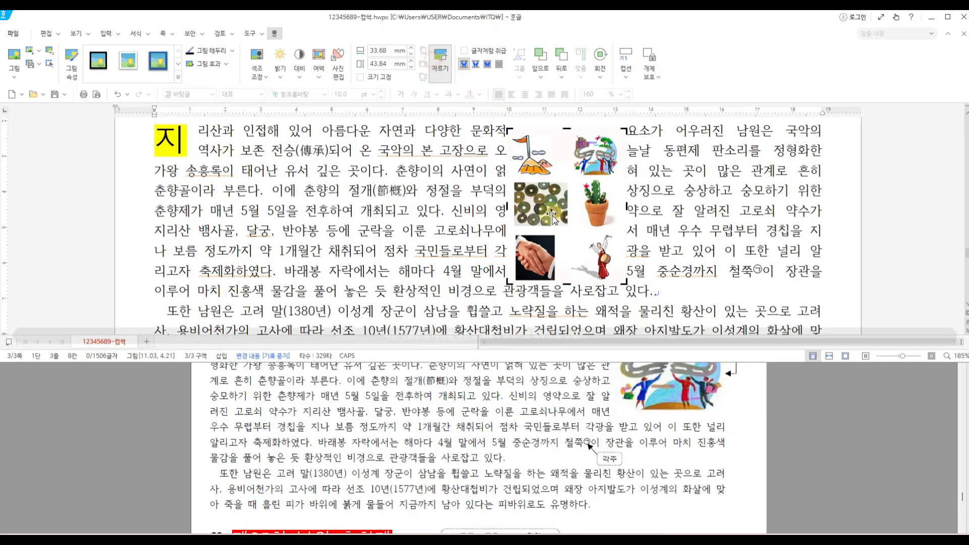
left_click_drag(509, 279, 571, 179)
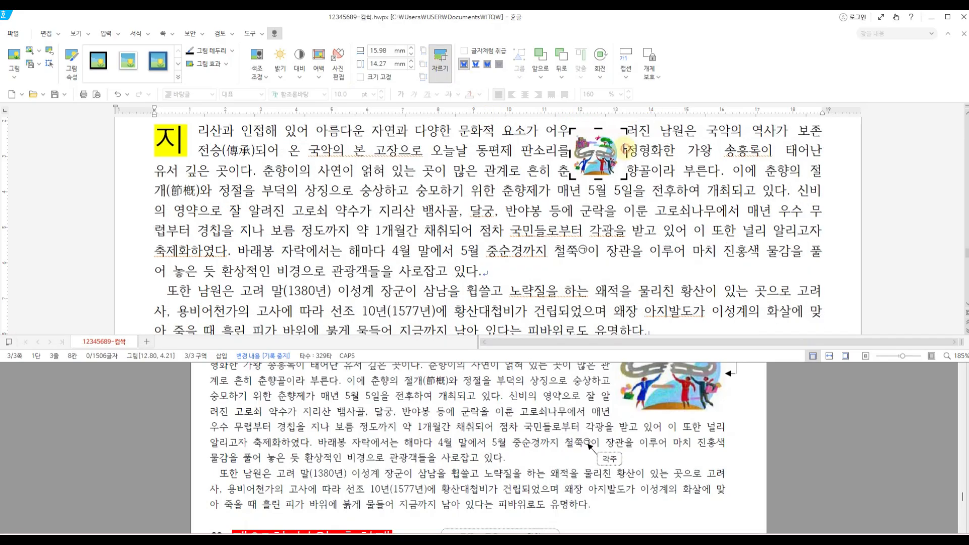
left_click_drag(625, 150, 621, 150)
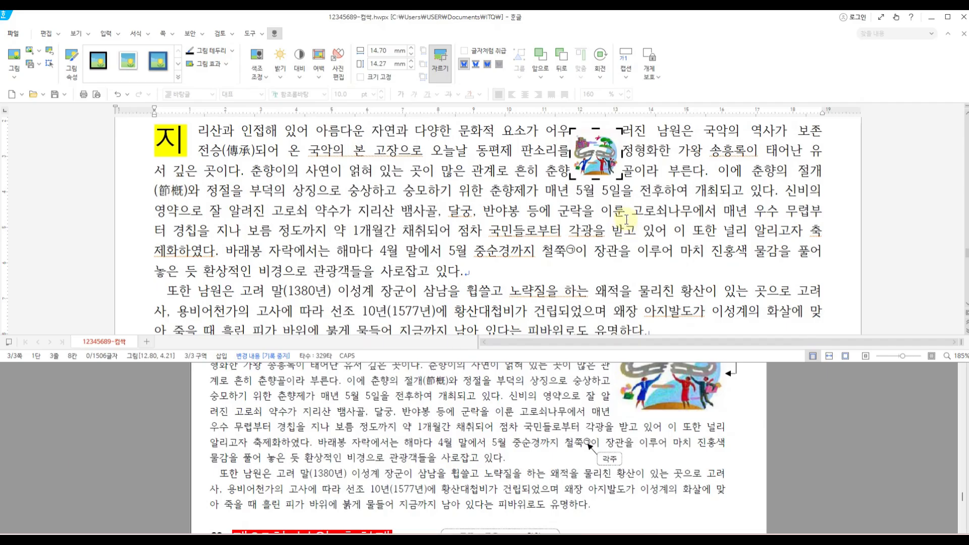
double_click(662, 180)
left_click_drag(600, 153, 755, 173)
- Following the PDF's picture instruction, set the picture's width to 40 mm, height to 30 mm and left outer margin to 2 mm
left_click(734, 461)
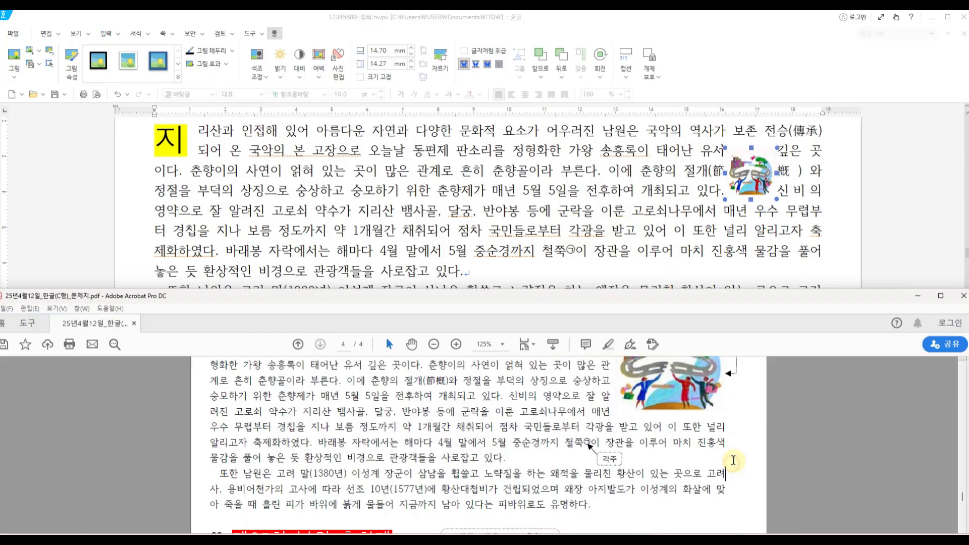
scroll(732, 458, "up", 3)
left_click_drag(494, 394, 729, 423)
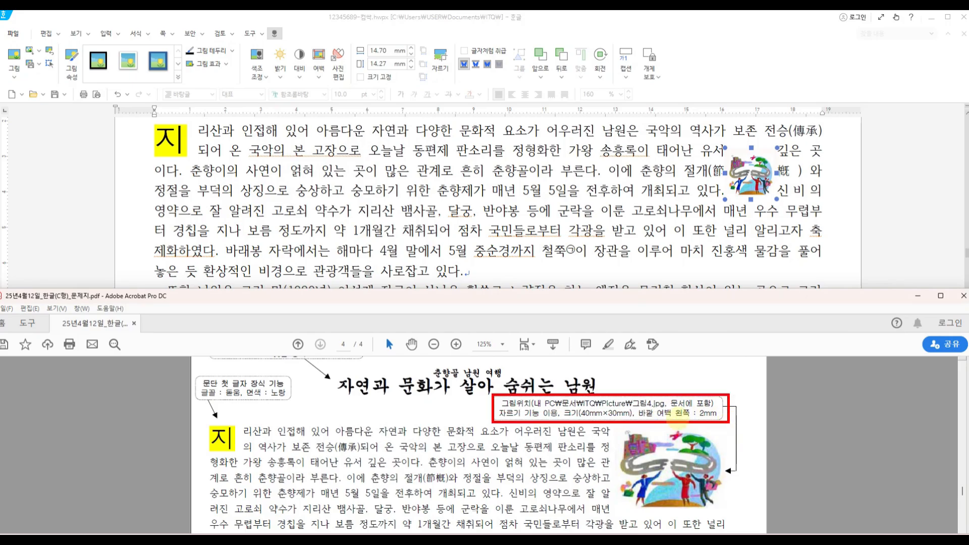
double_click(749, 182)
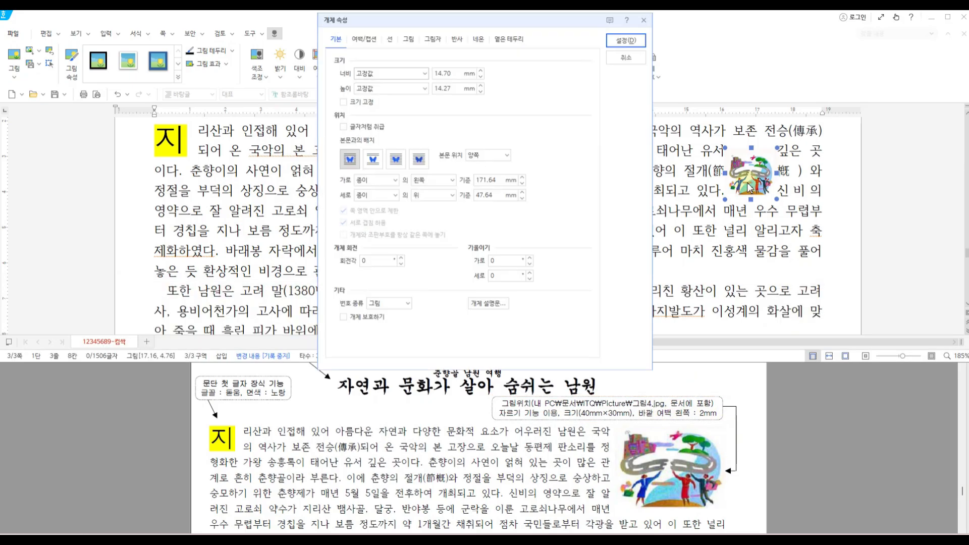
double_click(442, 71)
type("40")
key("Tab")
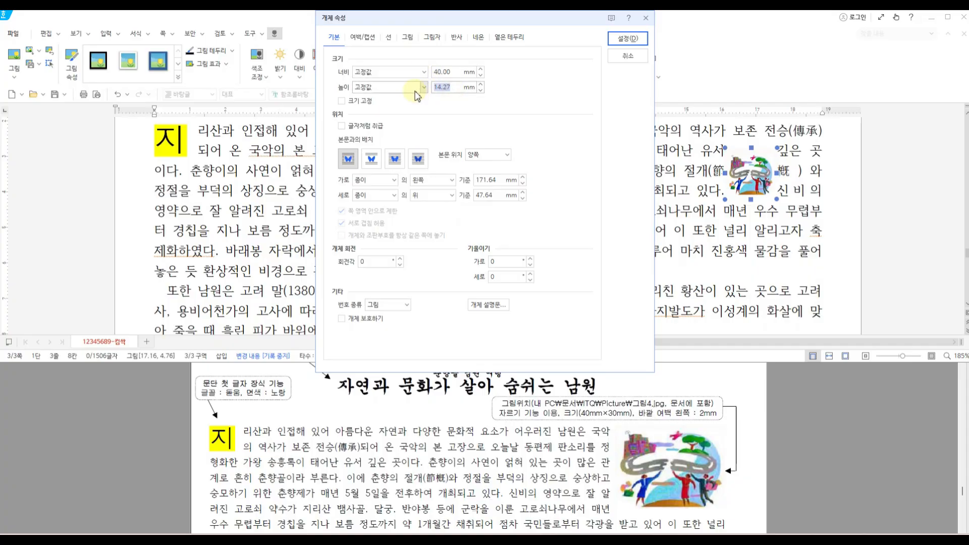
left_click(368, 38)
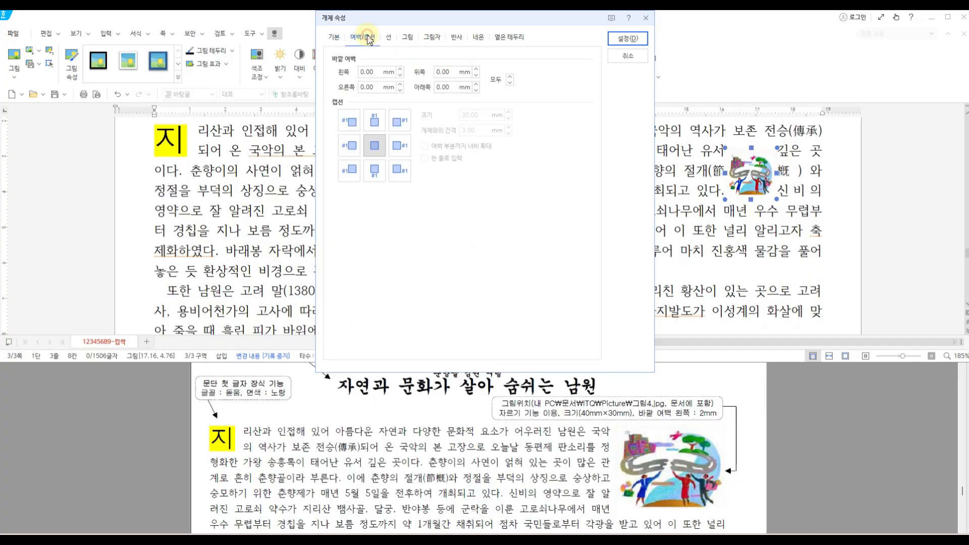
left_click(346, 76)
type("2")
left_click(628, 38)
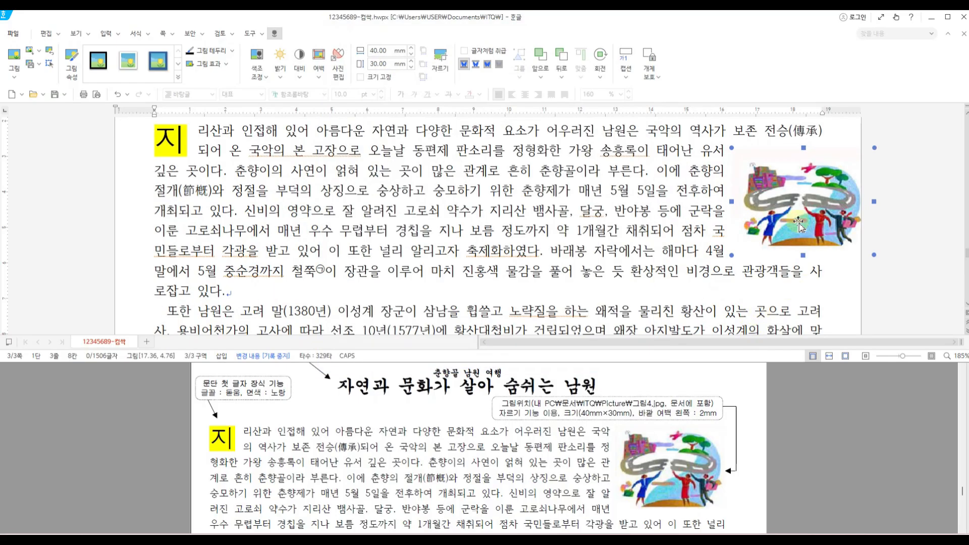
- Align the picture with the right margin at the paragraph's first line and compare the line endings with the PDF
left_click_drag(778, 193, 777, 187)
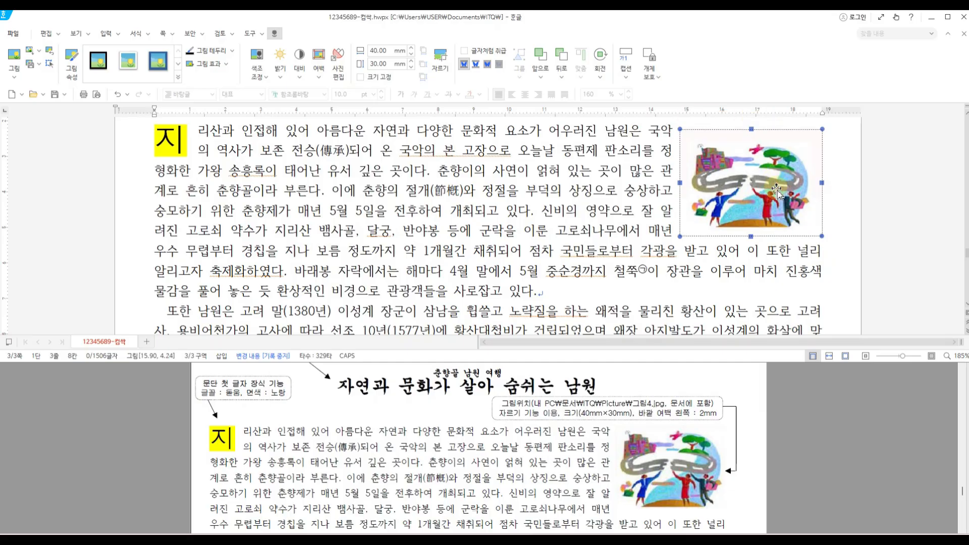
scroll(678, 424, "down", 2)
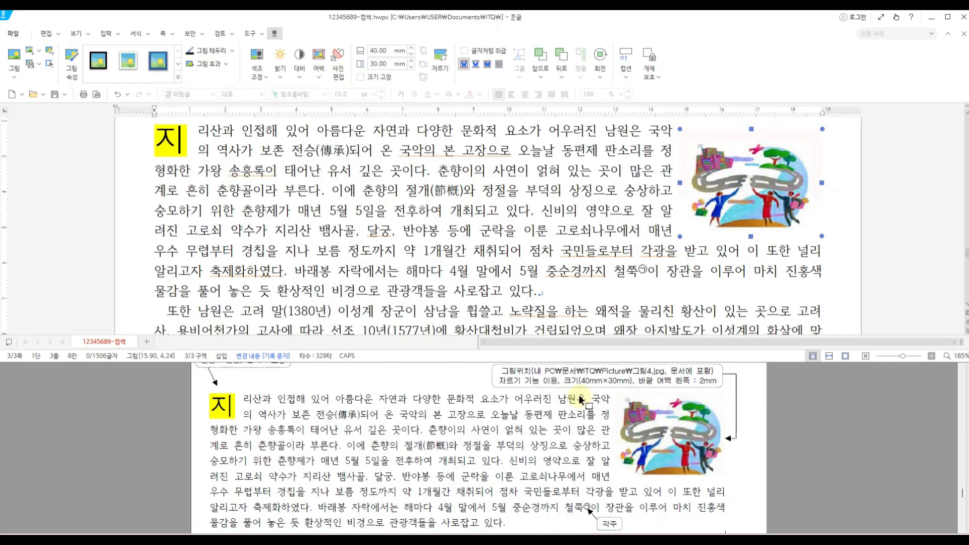
left_click_drag(593, 390, 617, 483)
left_click_drag(650, 121, 675, 251)
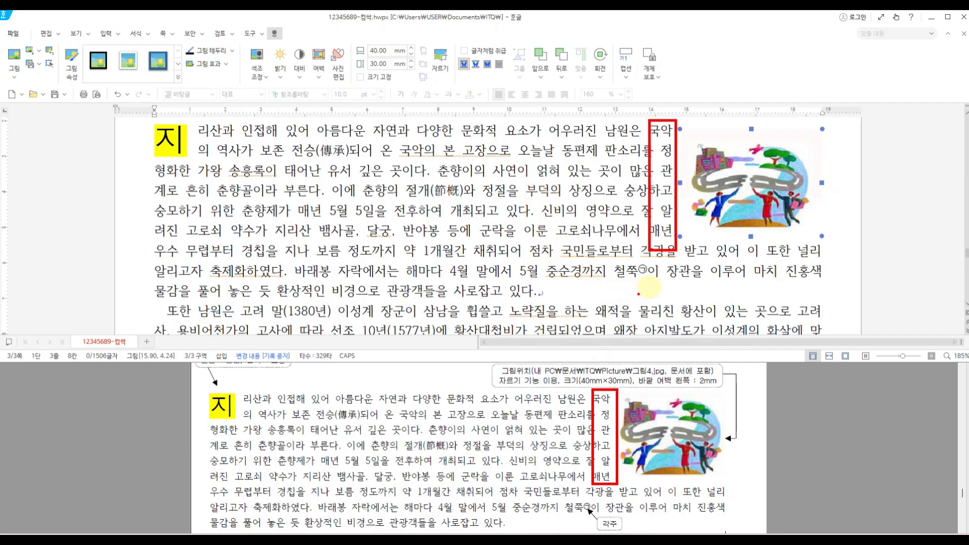
left_click_drag(818, 275, 827, 331)
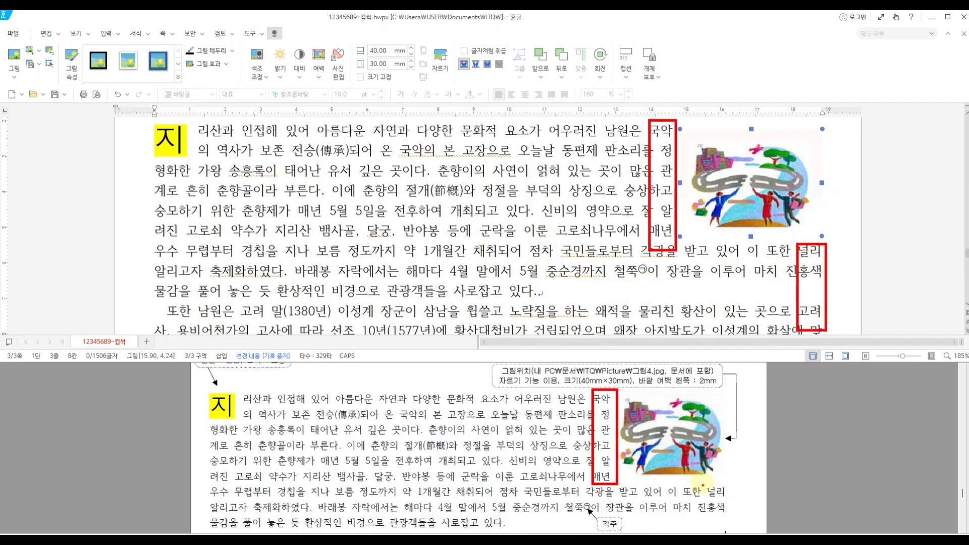
left_click_drag(702, 485, 726, 517)
key("Escape")
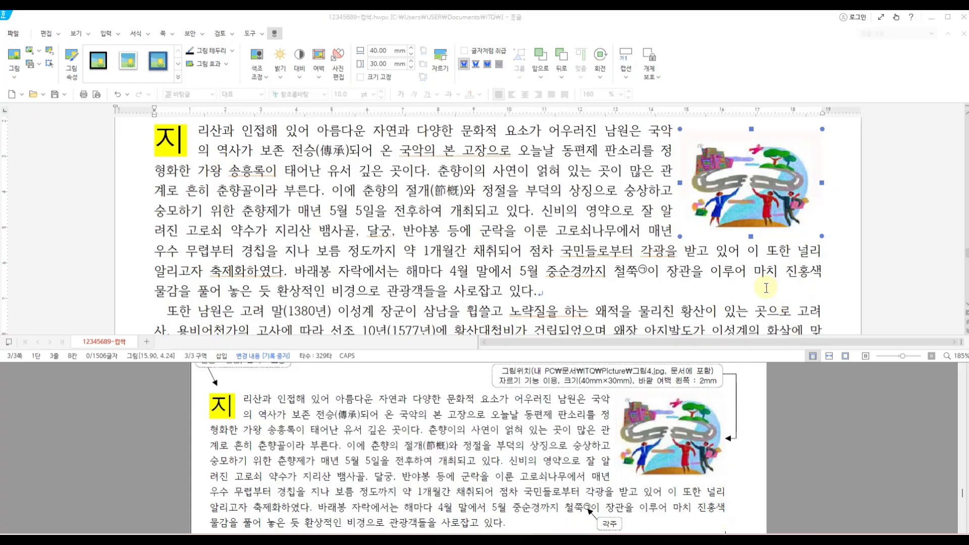
- Place the insertion point before the heading 제95회 남원 춘향제
left_click(773, 279)
scroll(776, 280, "down", 1)
scroll(776, 281, "down", 2)
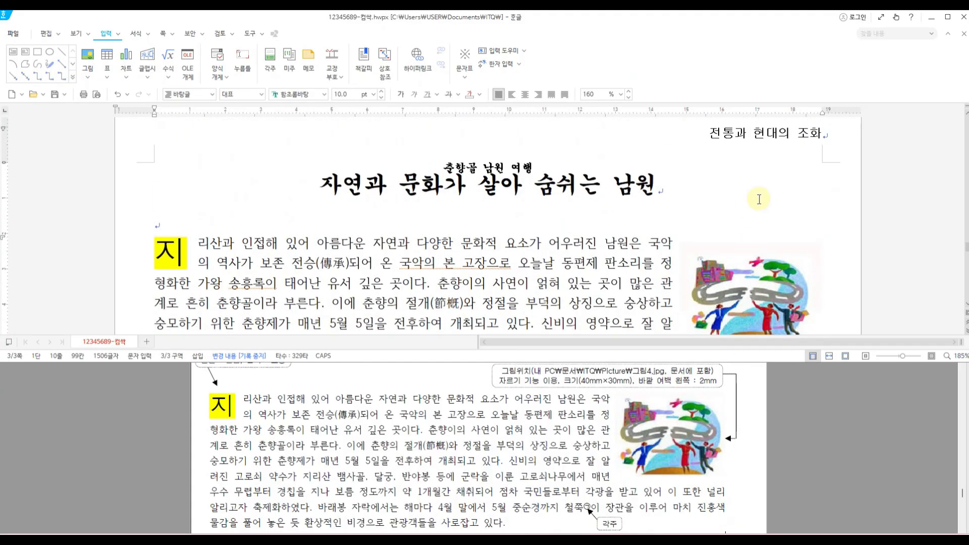
scroll(731, 272, "down", 1)
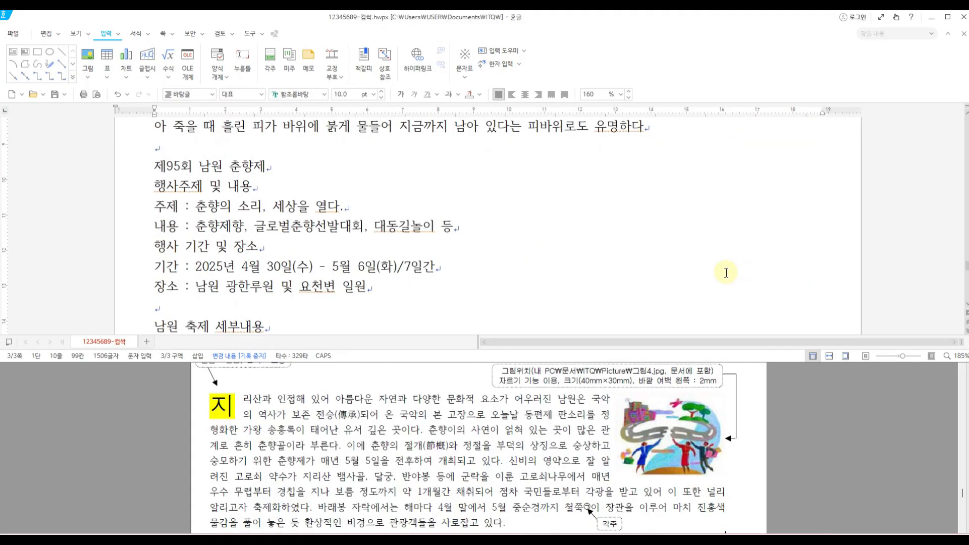
scroll(459, 463, "down", 3)
left_click(152, 179)
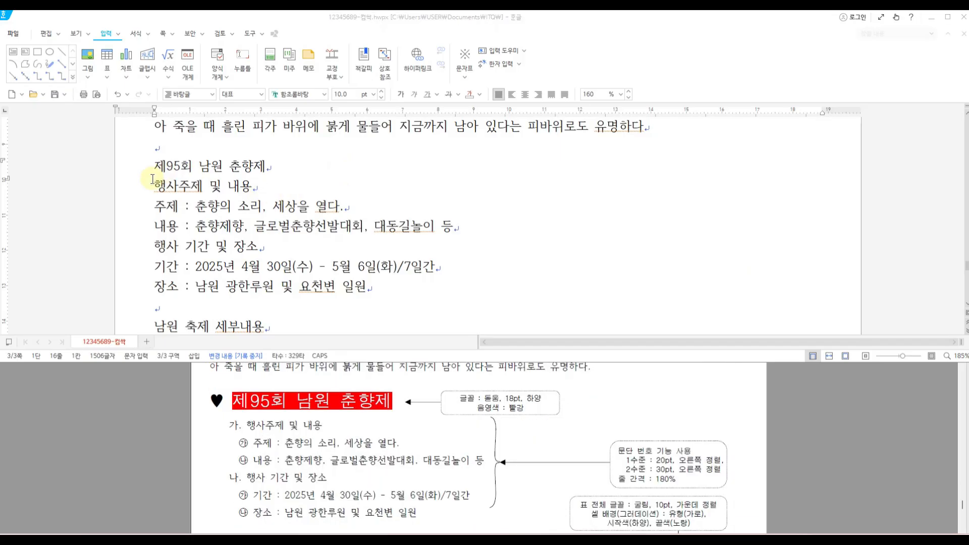
left_click(157, 162)
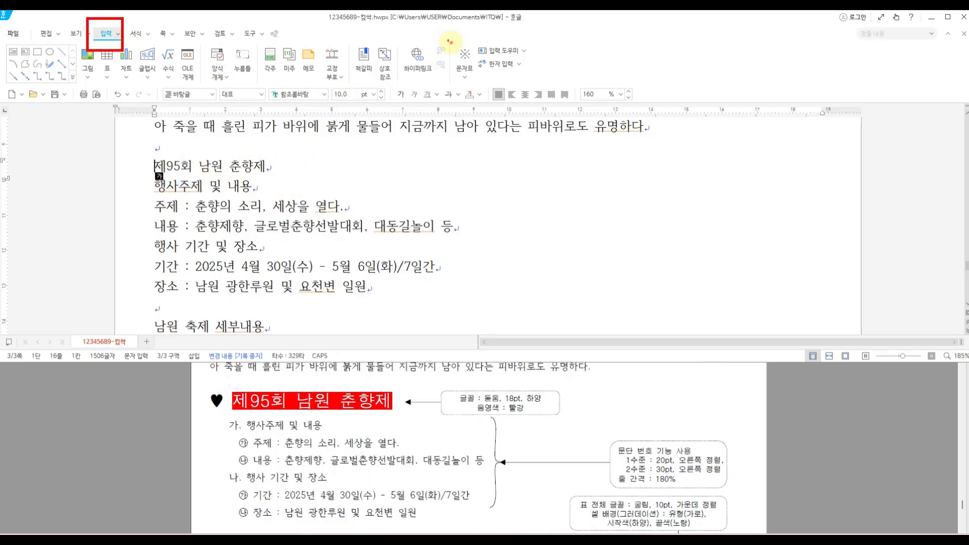
left_click(465, 76)
left_click(481, 115)
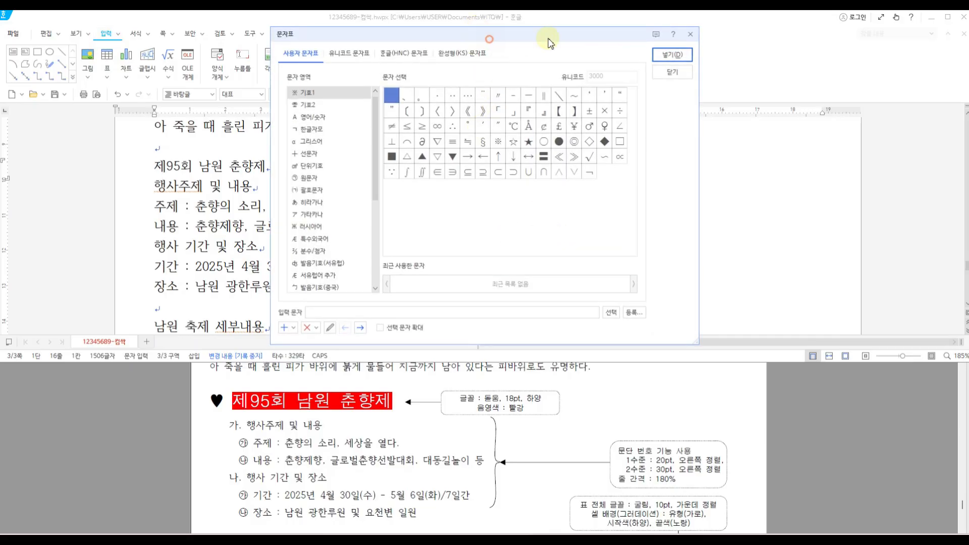
left_click_drag(549, 43, 678, 98)
left_click(805, 133)
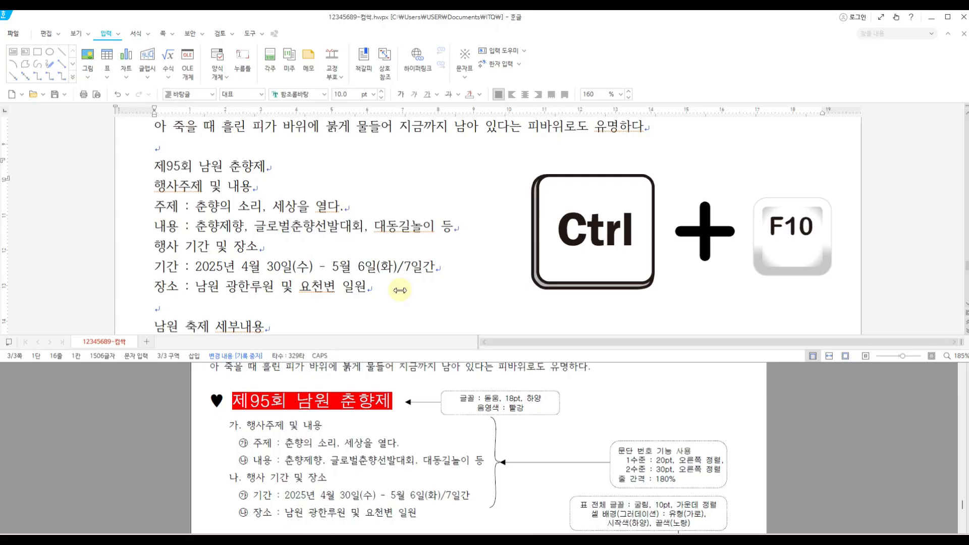
- Insert the ♥ symbol from the 기호2 set of the character map (문자표), followed by a space, before 제95회 남원 춘향제
key("ctrl+F10")
left_click_drag(651, 93, 714, 67)
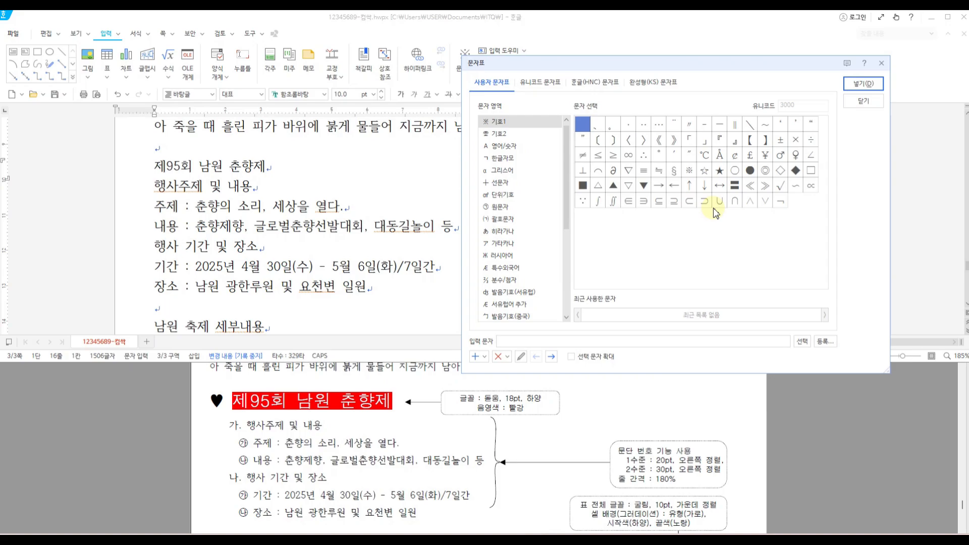
scroll(714, 212, "down", 2)
left_click(781, 140)
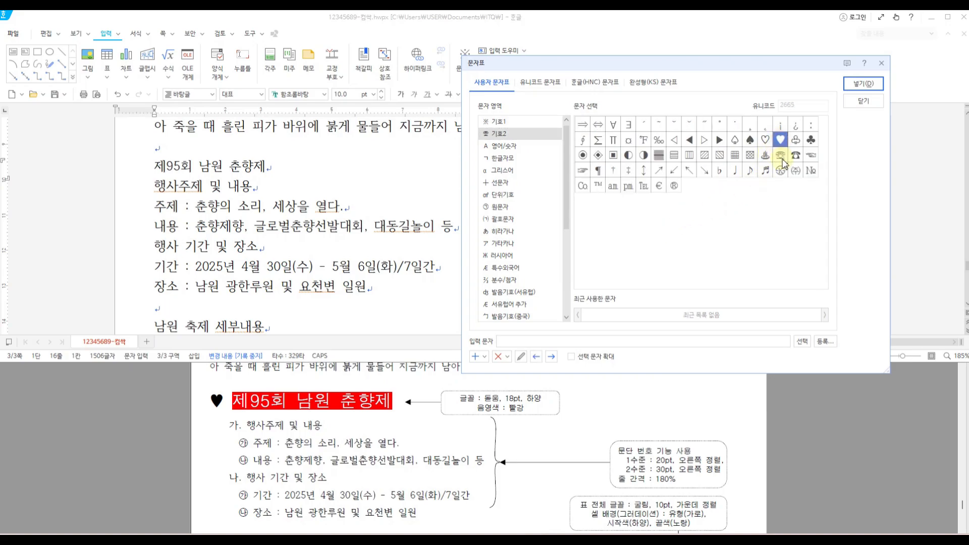
left_click(855, 87)
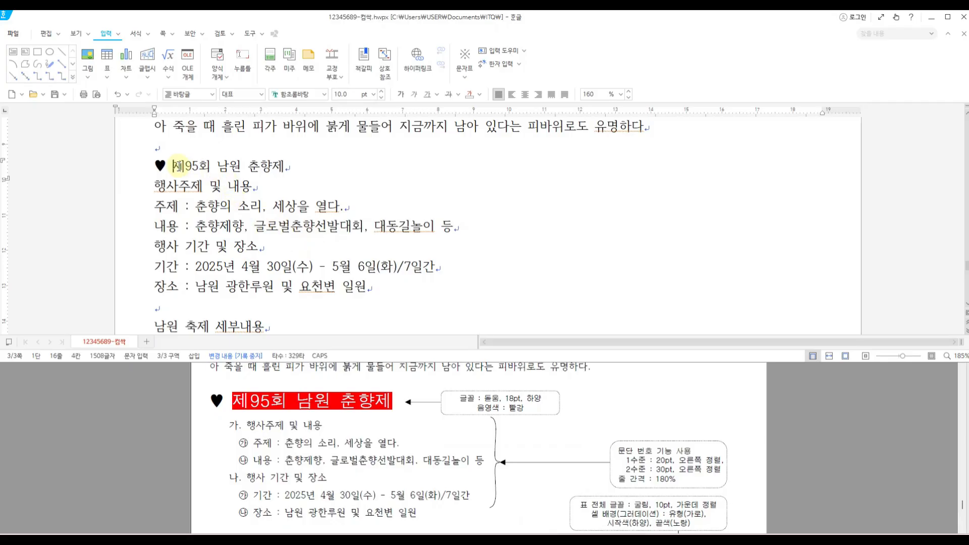
- Copy the ♥ symbol with its space and paste it before the heading 남원 축제 세부내용
left_click_drag(167, 166, 155, 167)
key("ctrl+c")
scroll(244, 250, "down", 1)
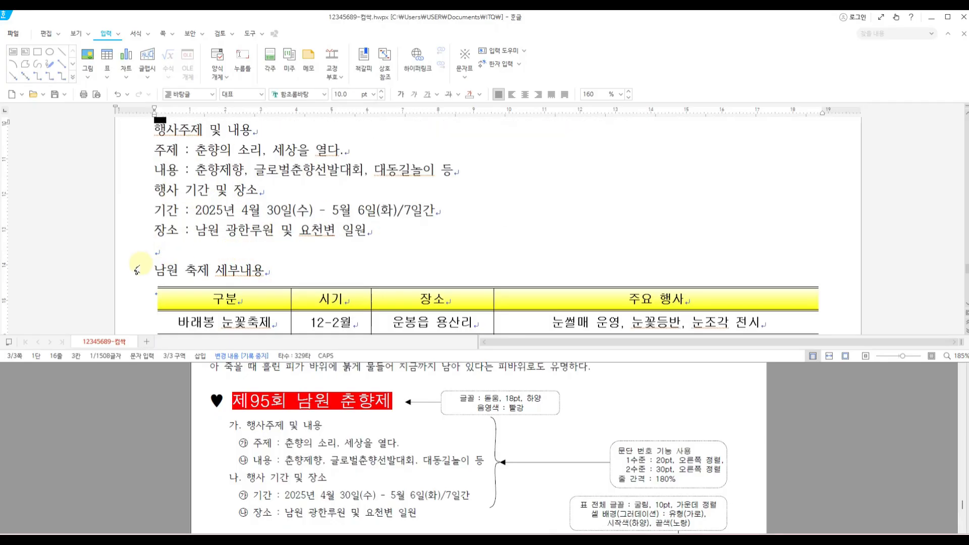
left_click(158, 270)
key("ctrl+v")
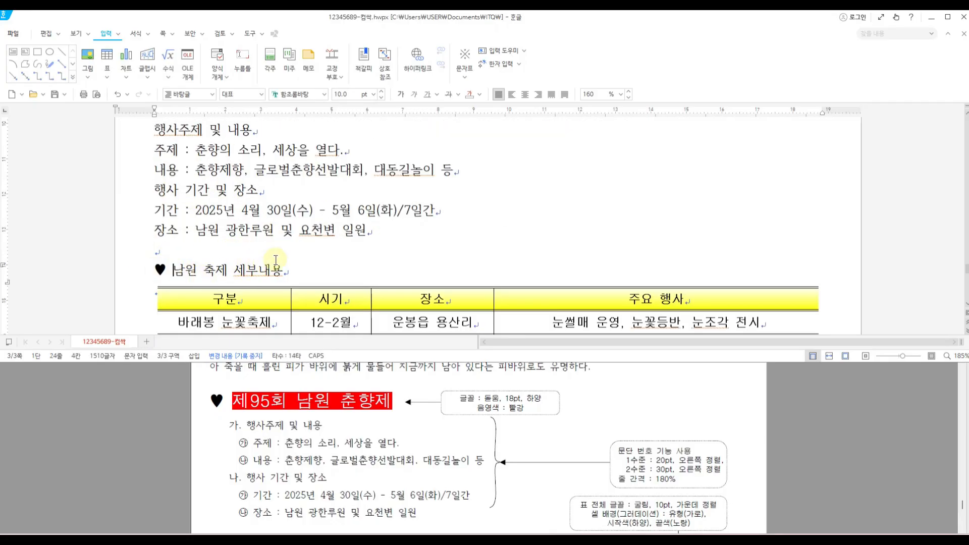
- Select the whole heading ♥ 제95회 남원 춘향제 and set its font to 돋움 at 18 pt
scroll(294, 247, "up", 2)
left_click_drag(154, 222, 284, 220)
right_click(255, 222)
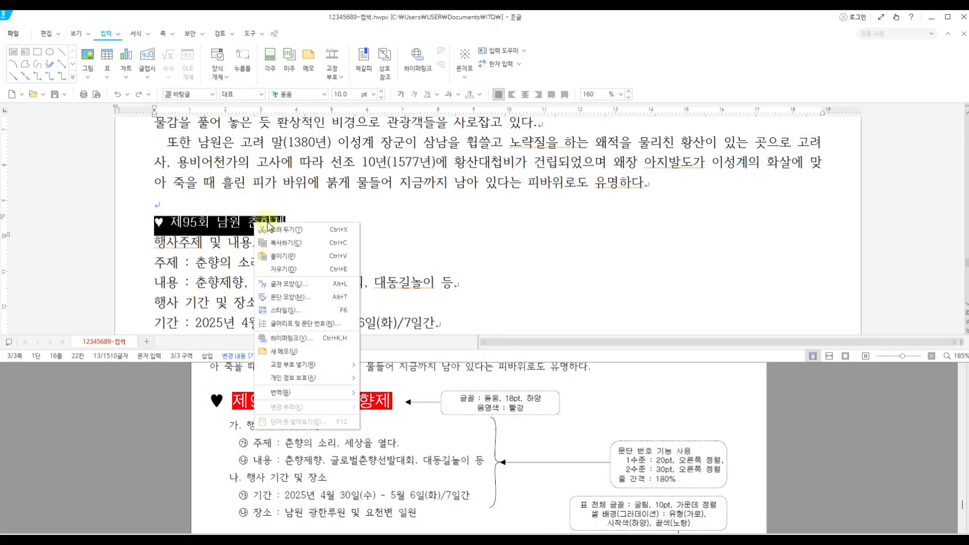
left_click(291, 284)
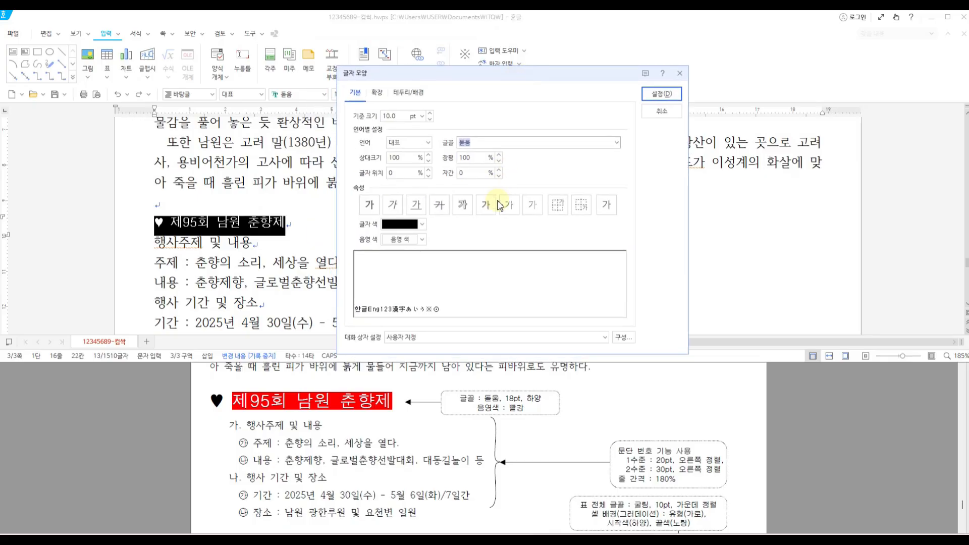
left_click(615, 148)
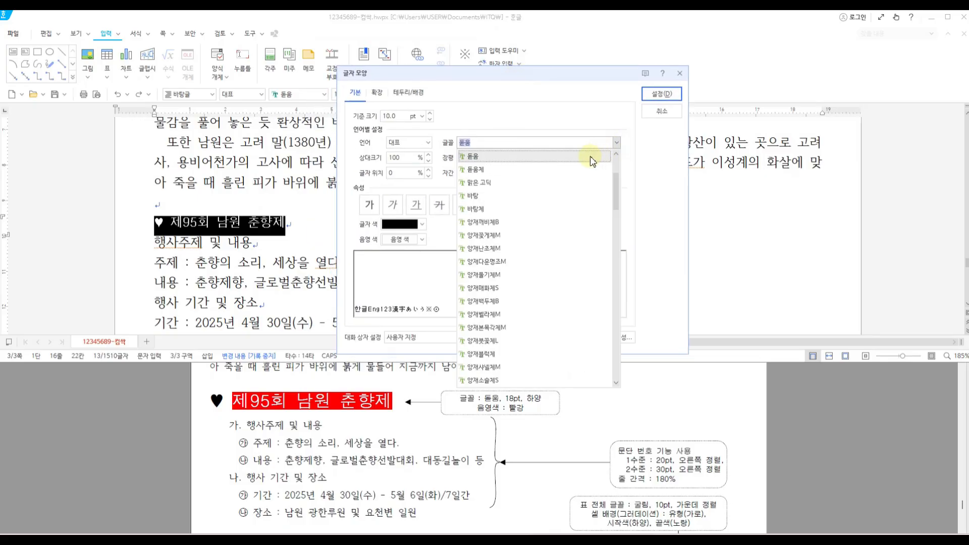
left_click(592, 154)
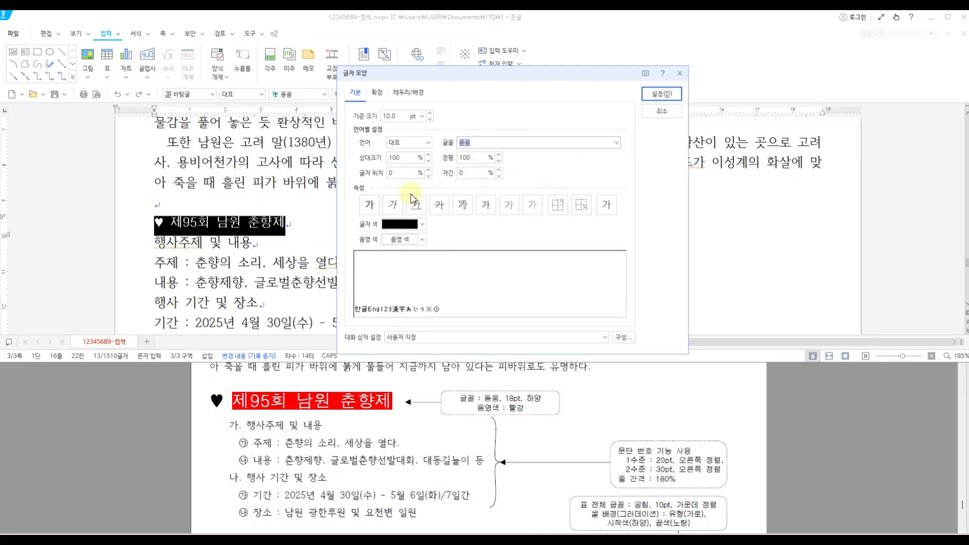
left_click(422, 116)
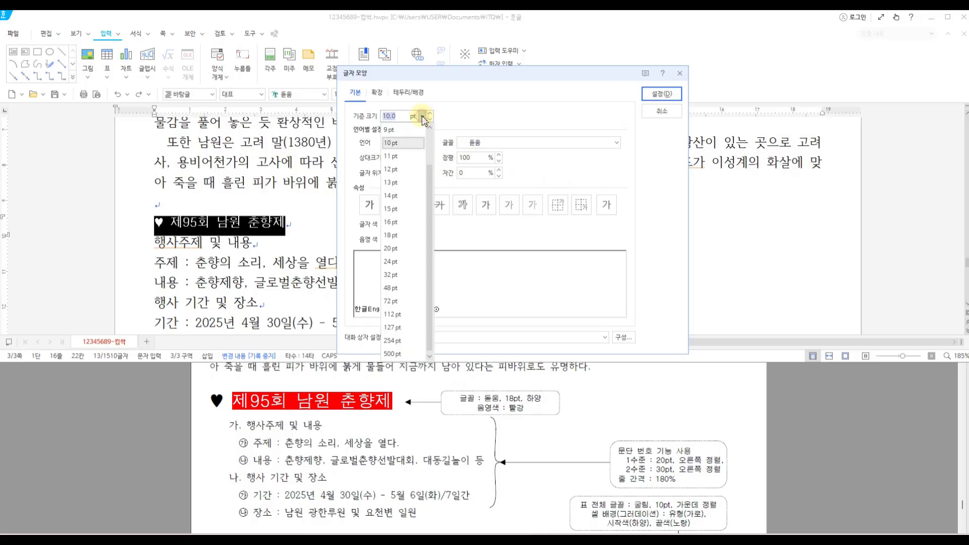
left_click(402, 235)
- Give the heading ♥ 제95회 남원 춘향제 white text with red shading and apply the character formatting
left_click(423, 225)
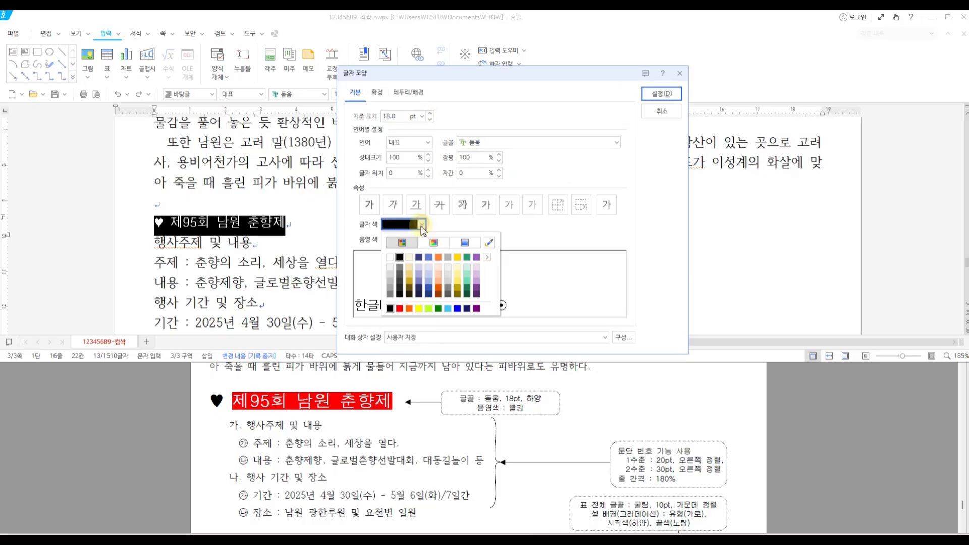
left_click(390, 258)
left_click(422, 239)
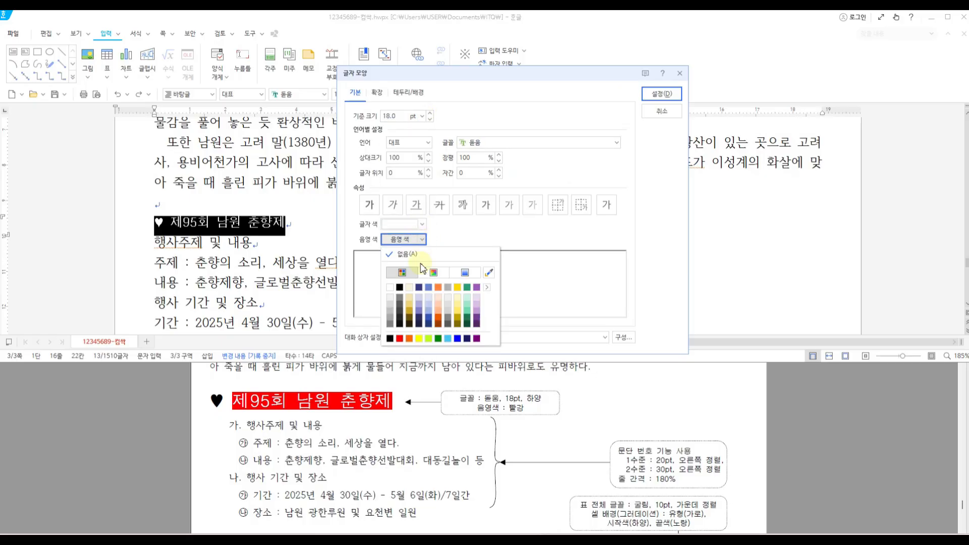
left_click(400, 339)
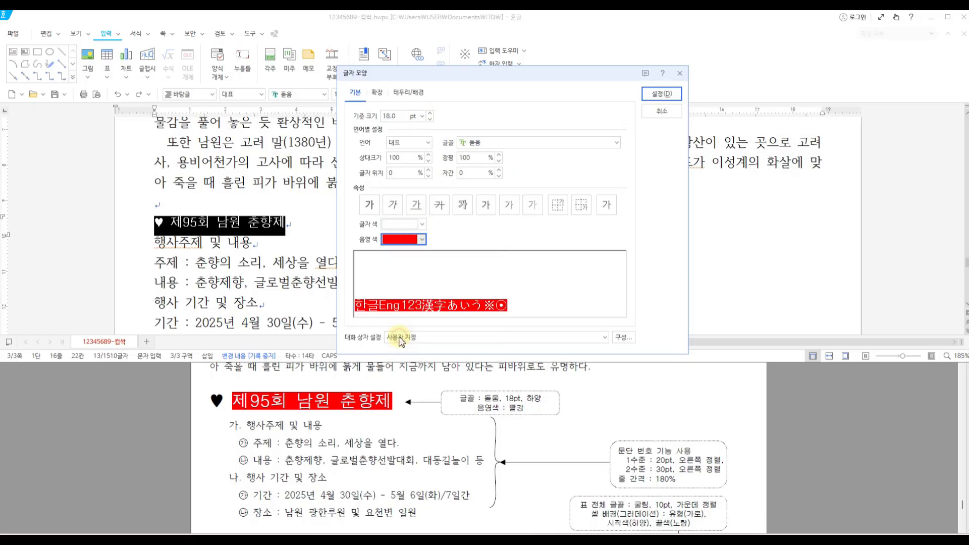
left_click(666, 95)
left_click(427, 261)
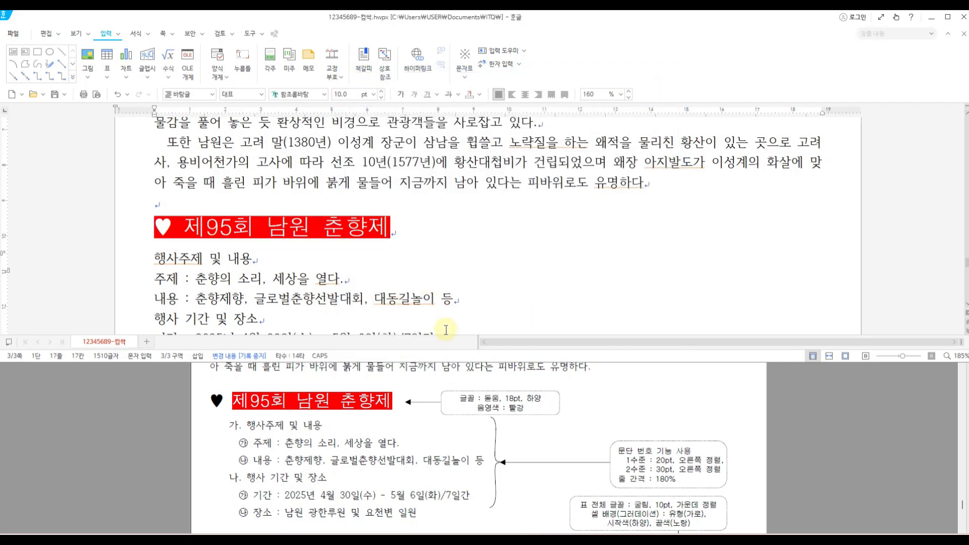
- Set the heading ♥ 남원 축제 세부내용 to 18 pt 돋움 with an underline
scroll(446, 330, "down", 2)
left_click(152, 283)
right_click(262, 289)
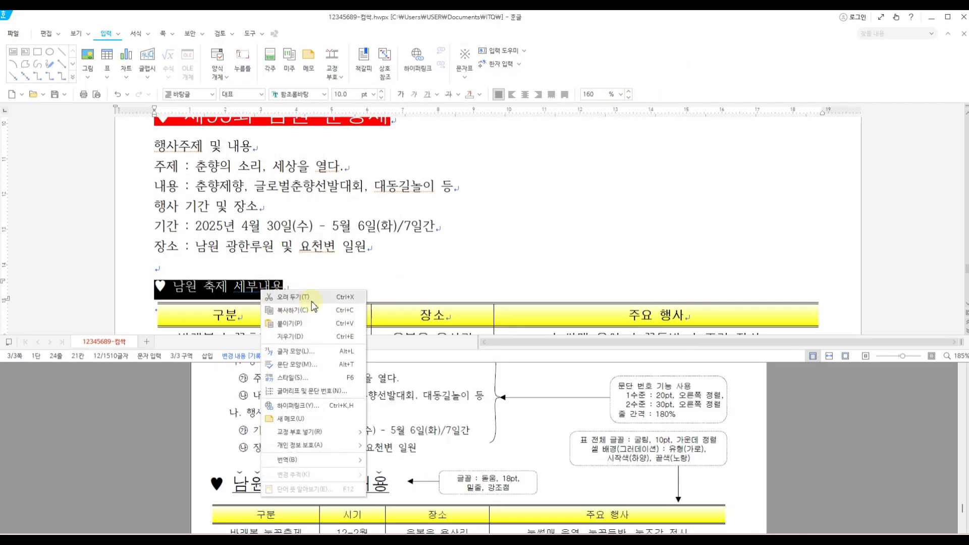
left_click(343, 351)
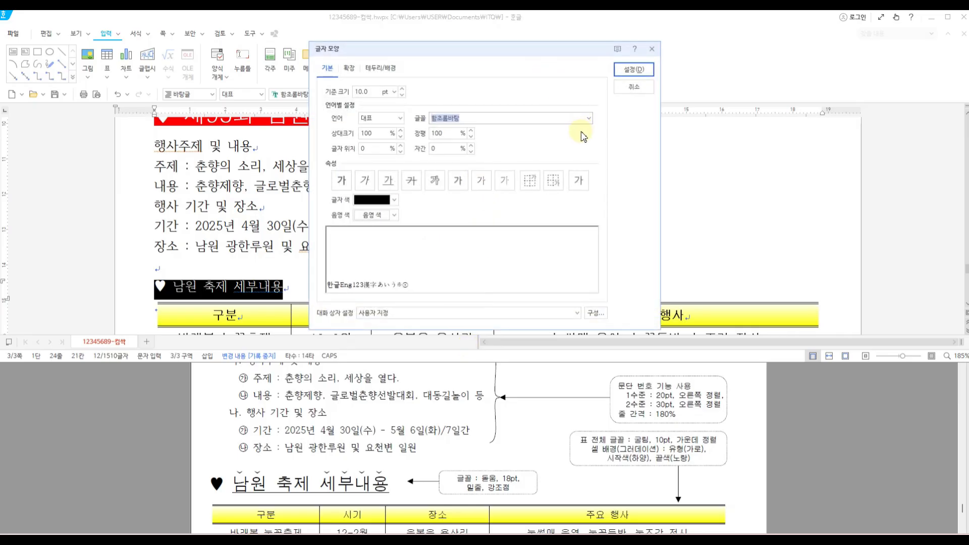
left_click(394, 91)
left_click(371, 211)
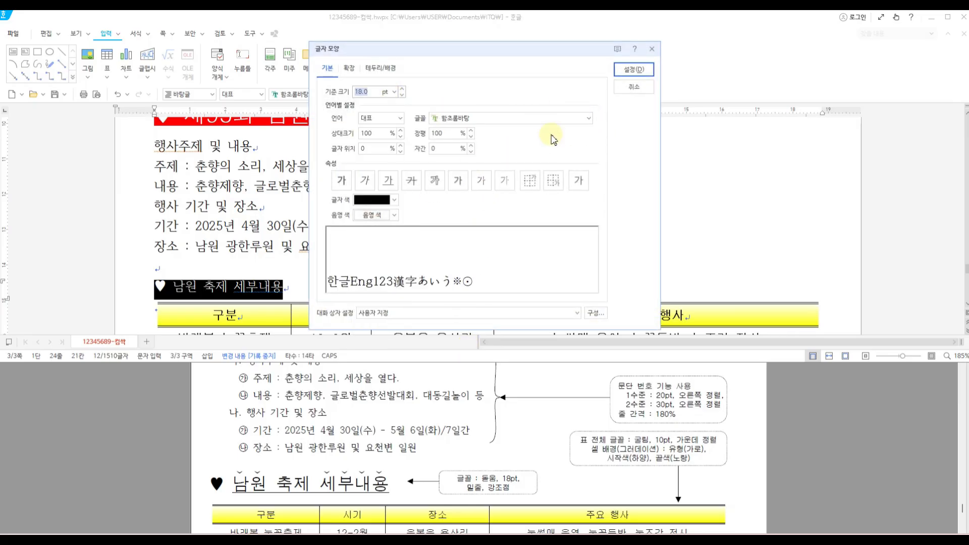
left_click(588, 119)
scroll(563, 134, "up", 10)
left_click(563, 134)
left_click(387, 180)
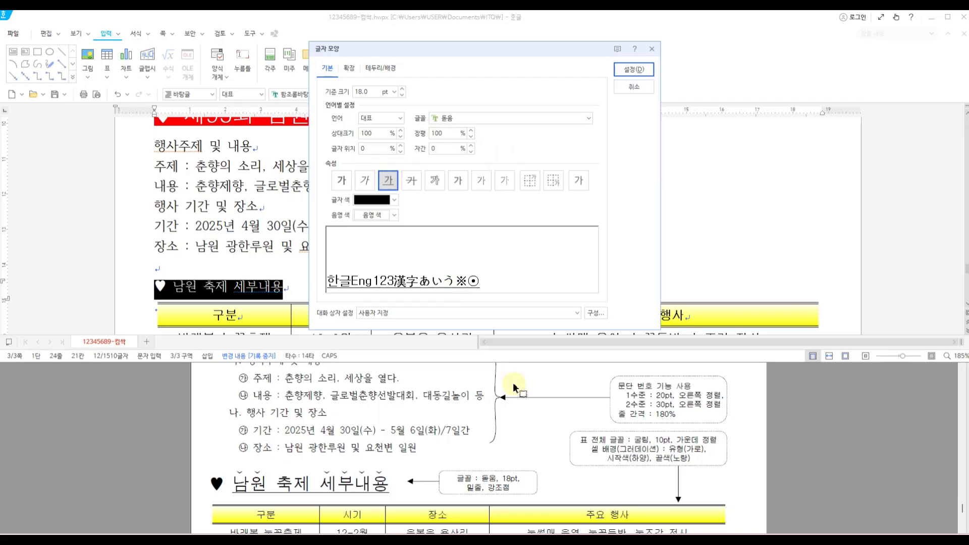
- Add the ˇ-shaped emphasis mark (강조점) above the characters of ♥ 남원 축제 세부내용 and apply the formatting
left_click_drag(447, 465, 532, 497)
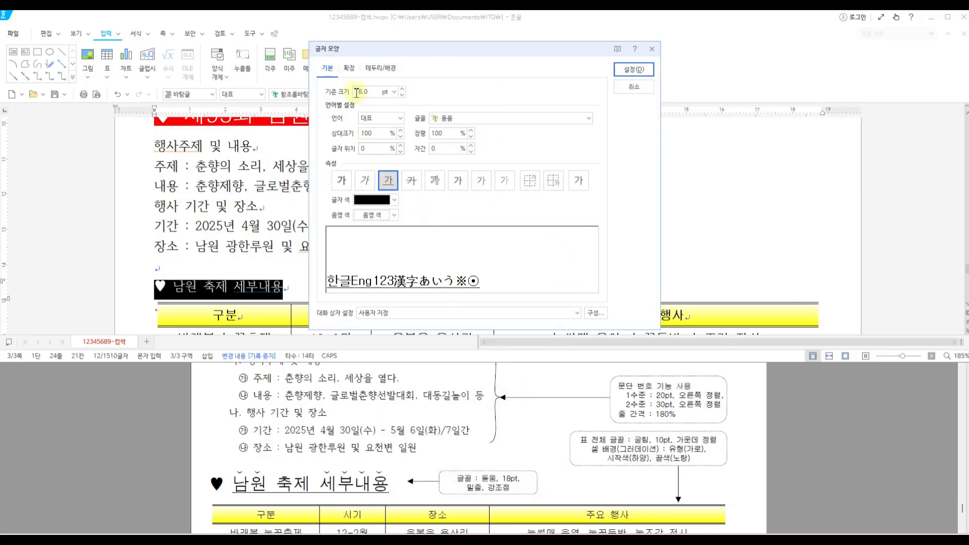
left_click(348, 69)
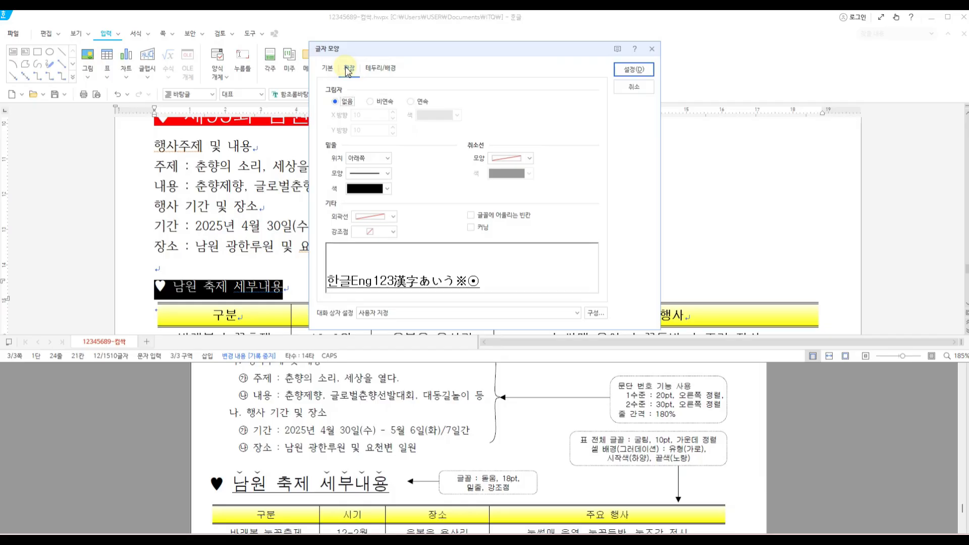
left_click(393, 232)
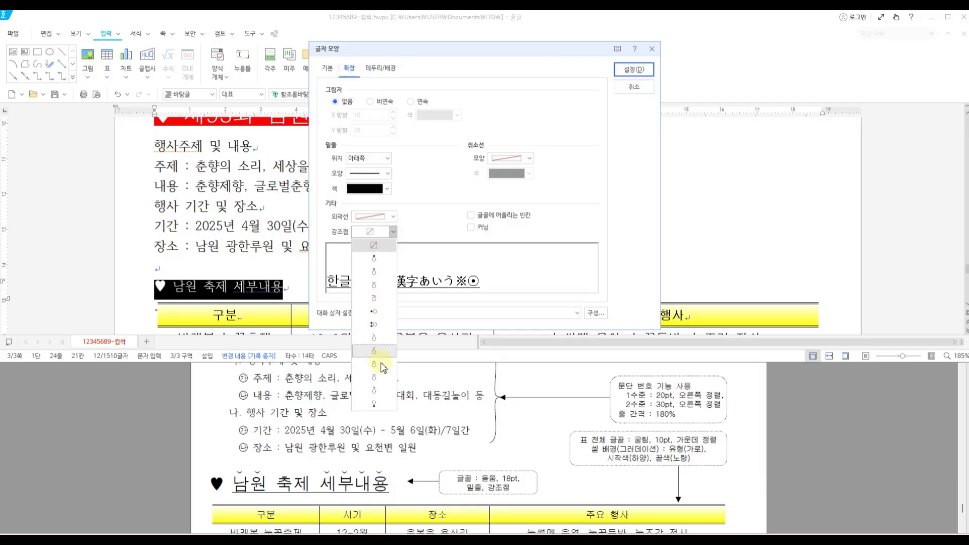
left_click(384, 289)
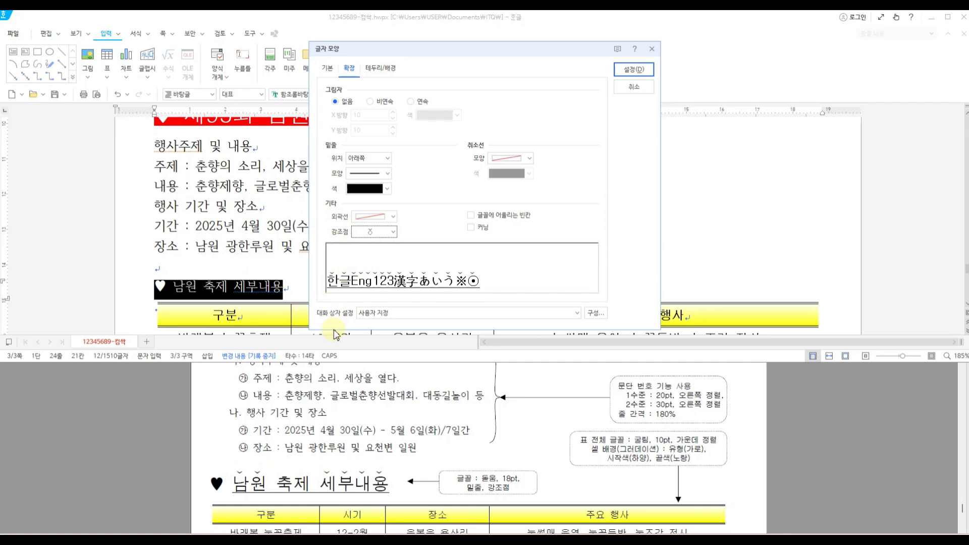
left_click(634, 69)
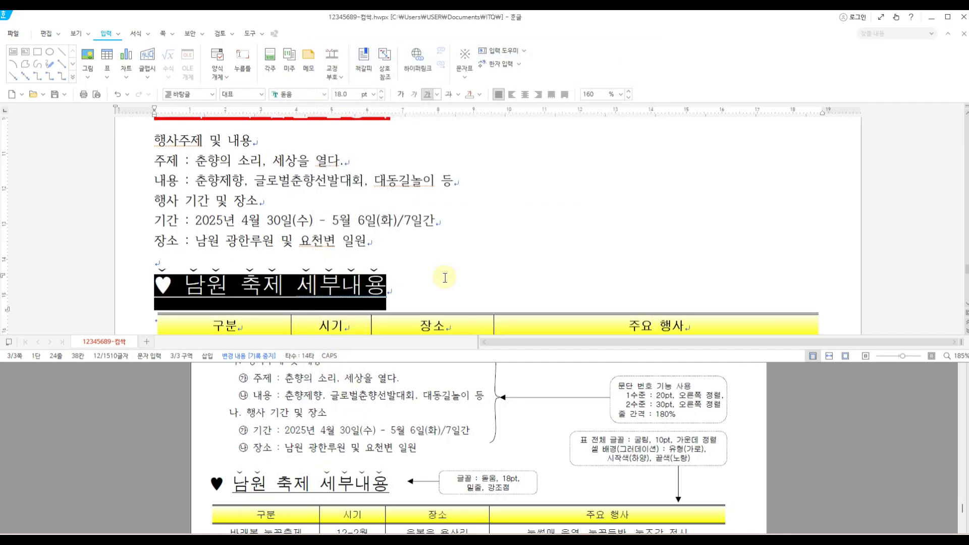
- Remove the emphasis mark from the word 축제 in the heading 남원 축제 세부내용
left_click(285, 289)
double_click(259, 288)
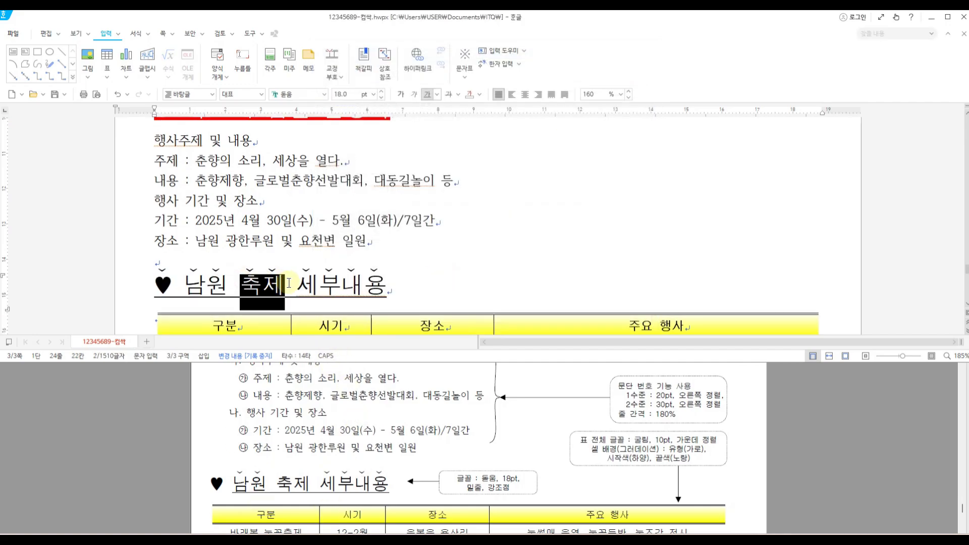
right_click(286, 297)
left_click(296, 349)
left_click(349, 67)
left_click(393, 234)
left_click(385, 251)
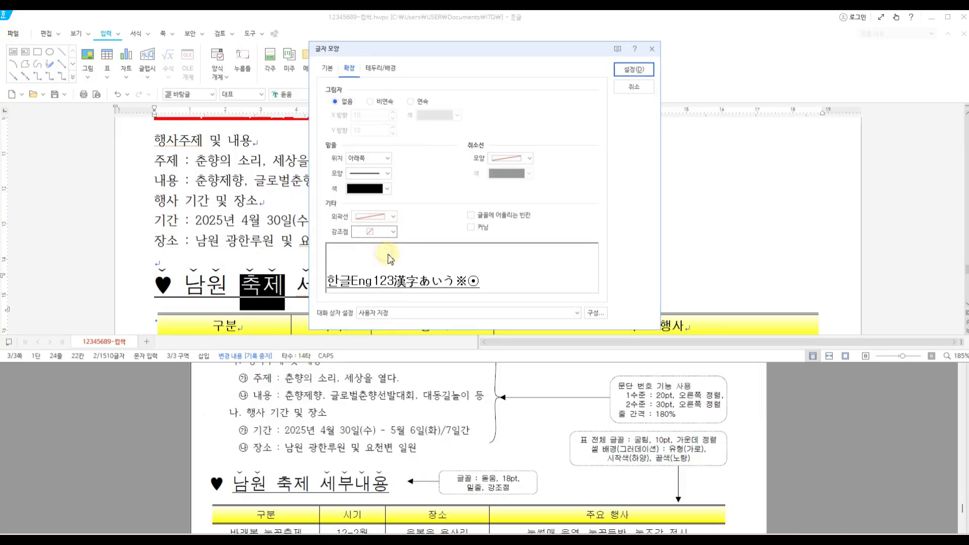
left_click(633, 69)
left_click(630, 233)
- Select the six lines from 행사주제 및 내용 to 장소 and open custom paragraph numbering based on the 1. 가. 1) 가) style
scroll(417, 303, "up", 2)
scroll(415, 298, "down", 2)
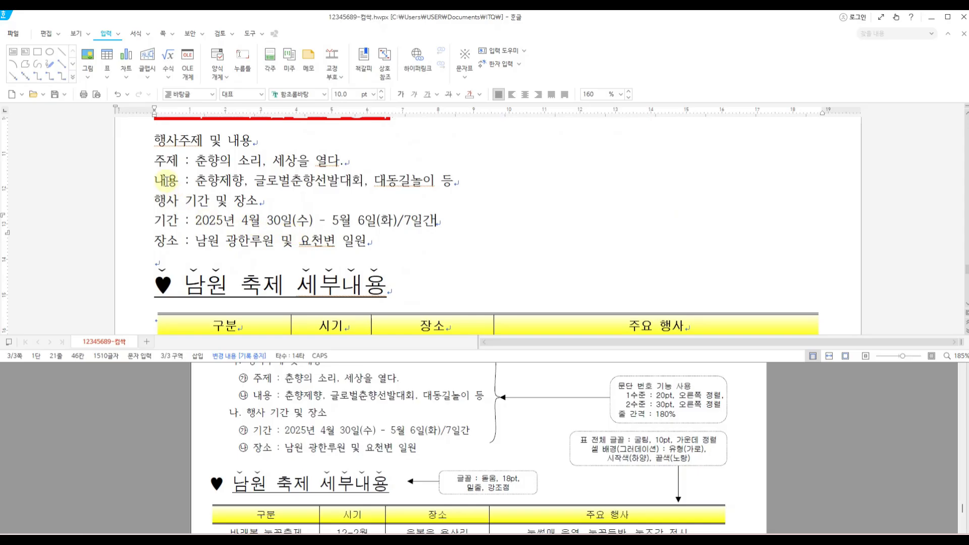
left_click(178, 168)
left_click_drag(154, 139, 374, 243)
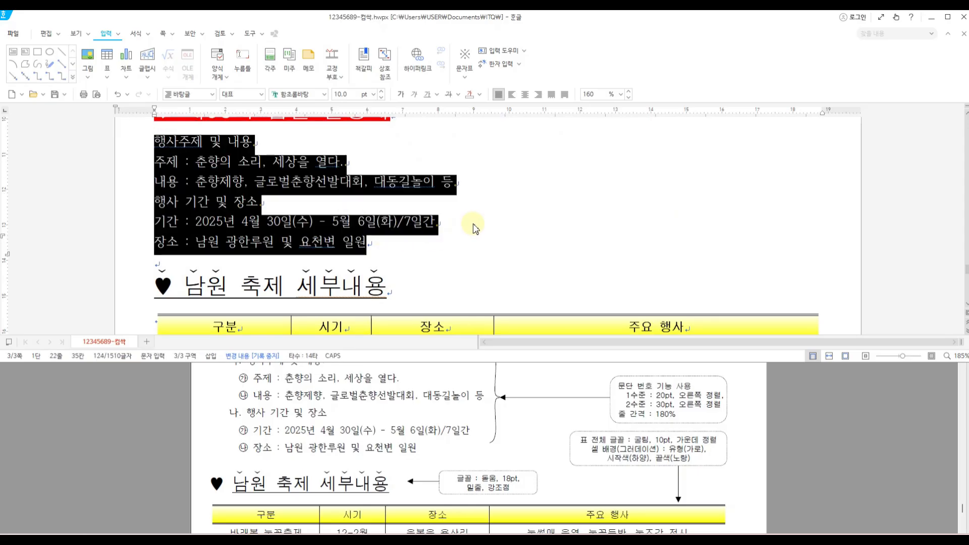
left_click(136, 34)
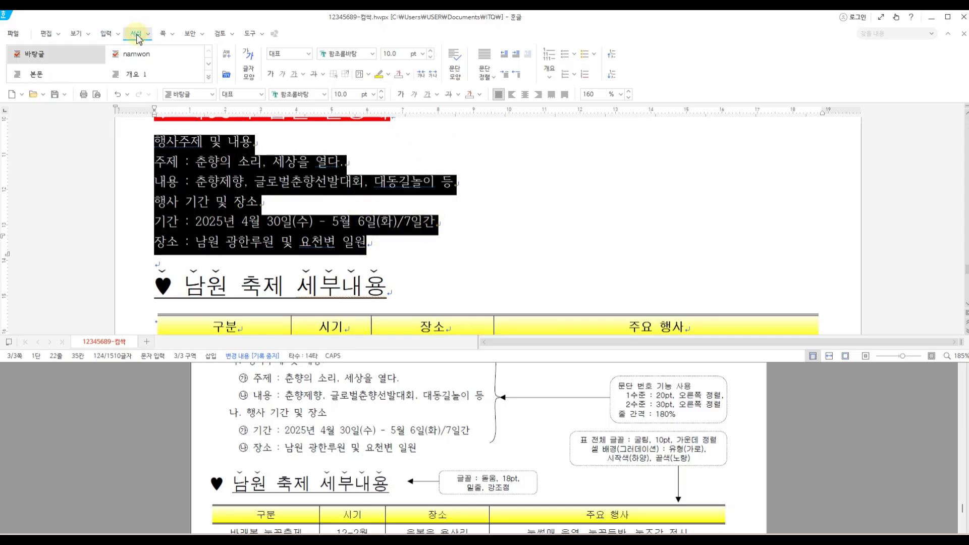
left_click(575, 76)
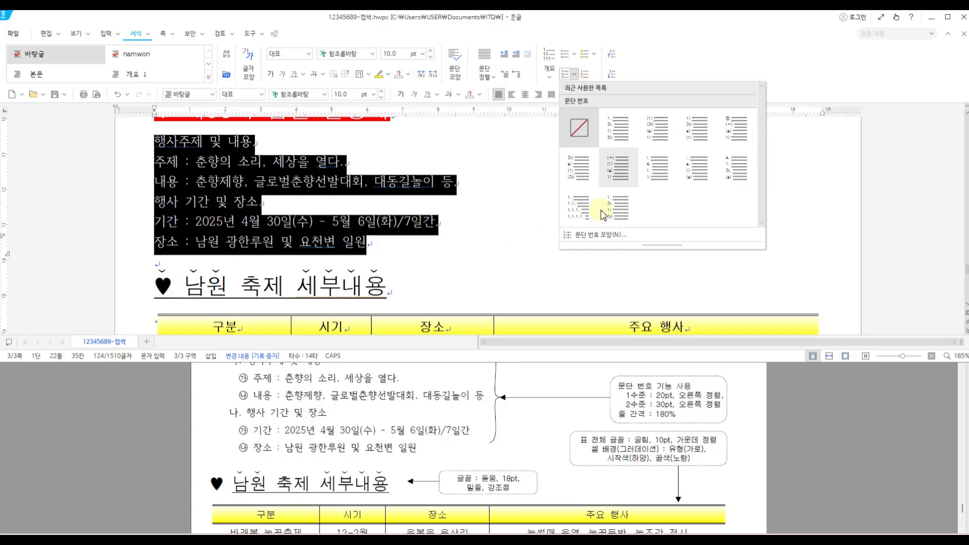
left_click(606, 239)
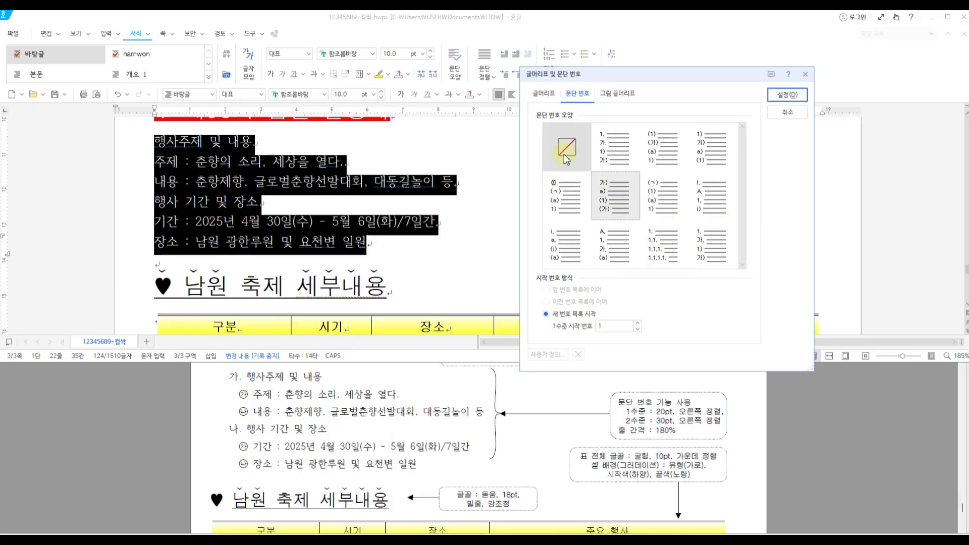
left_click(615, 147)
left_click(548, 354)
left_click_drag(654, 96, 652, 85)
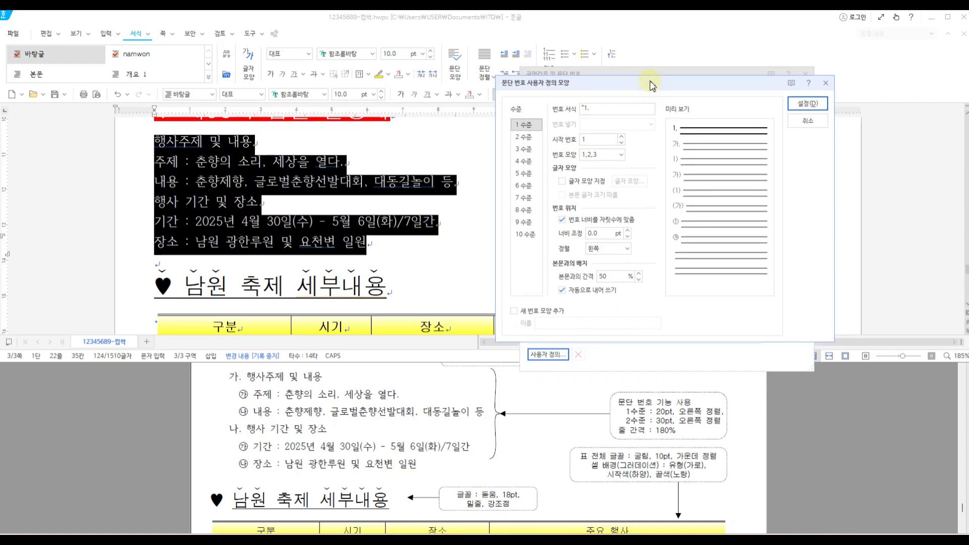
- Configure level 1 of the custom numbering with the 가,나,다 number shape, a 20 pt width adjustment and right alignment
left_click(588, 108)
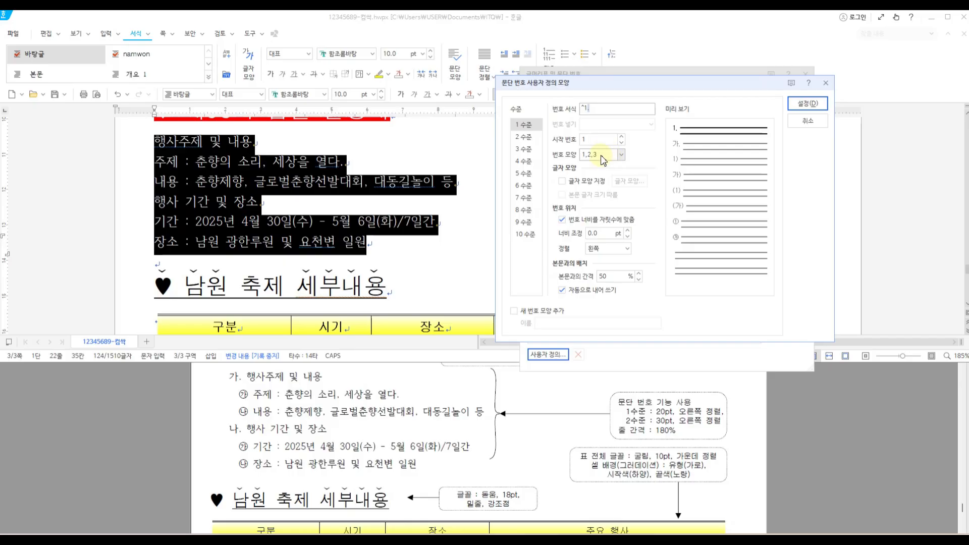
left_click(622, 155)
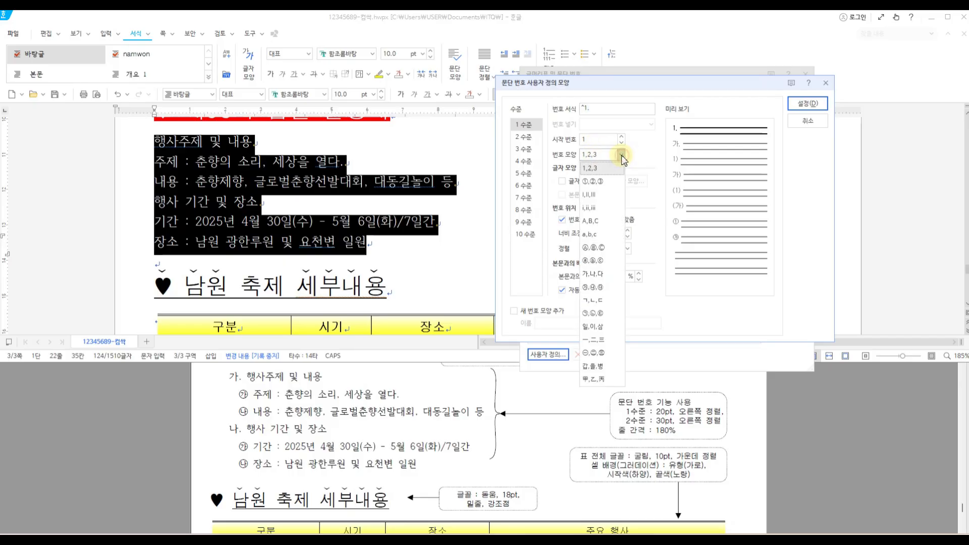
left_click(600, 274)
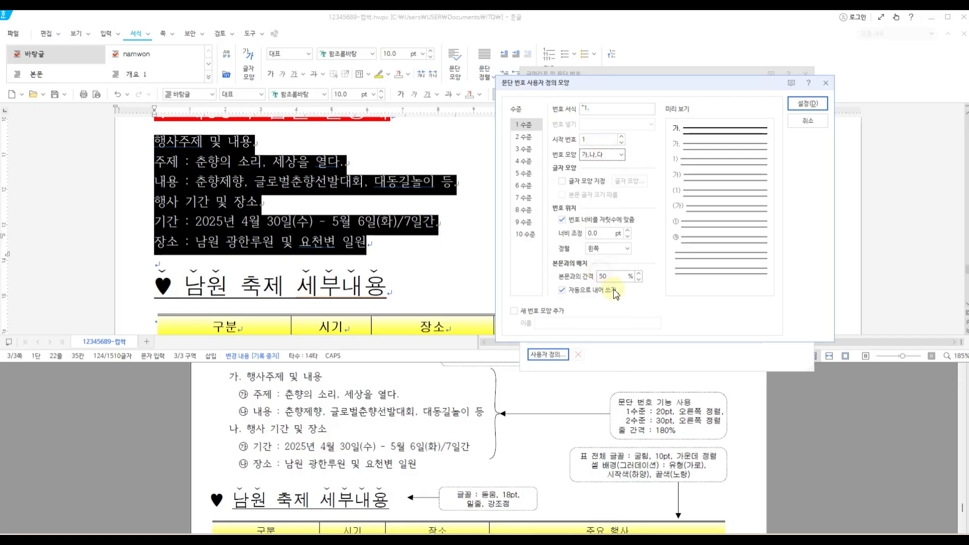
left_click_drag(605, 387, 731, 443)
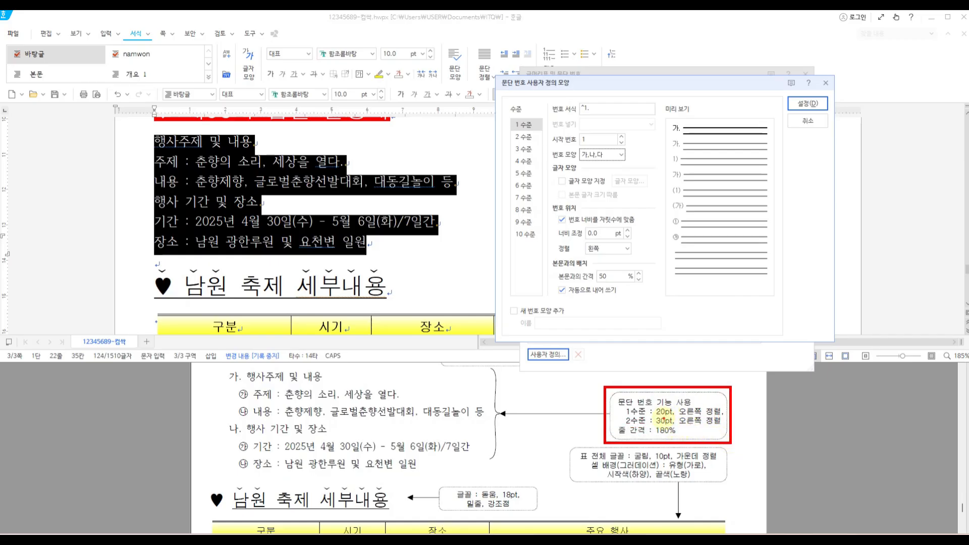
left_click(599, 234)
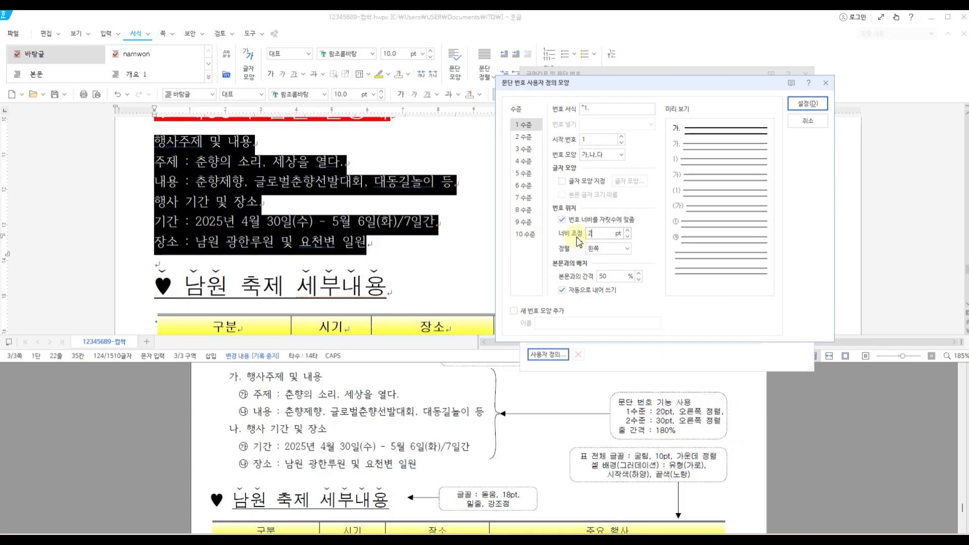
type("20")
left_click(621, 248)
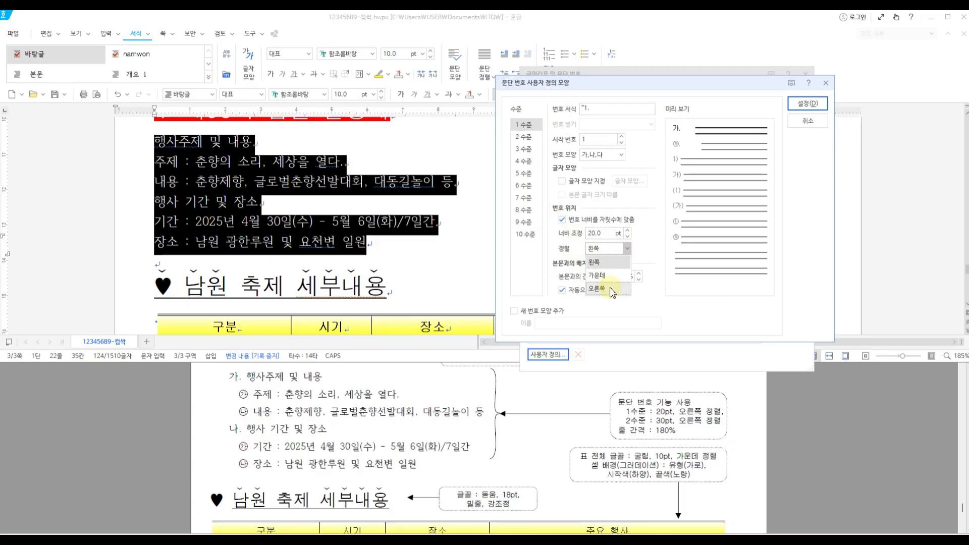
left_click(613, 290)
- Configure level 2 of the custom numbering with the ㉮,㉯,㉰ number shape, a 30 pt width adjustment and right alignment
left_click(524, 137)
left_click(621, 155)
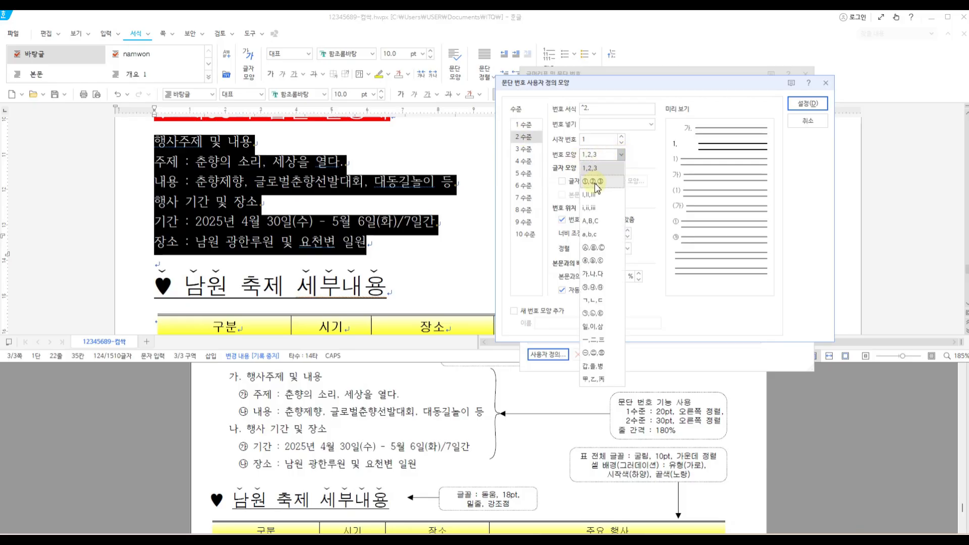
left_click(605, 287)
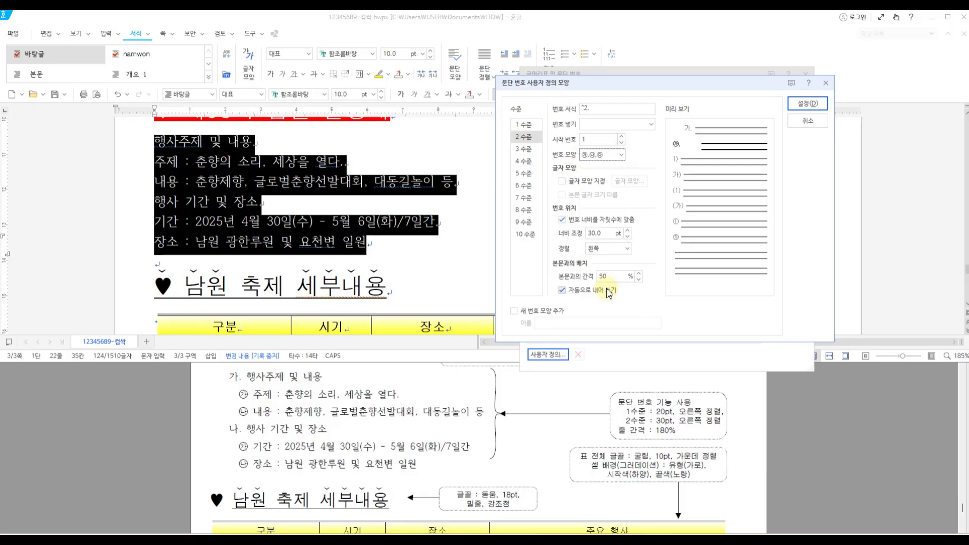
left_click(626, 249)
left_click(617, 289)
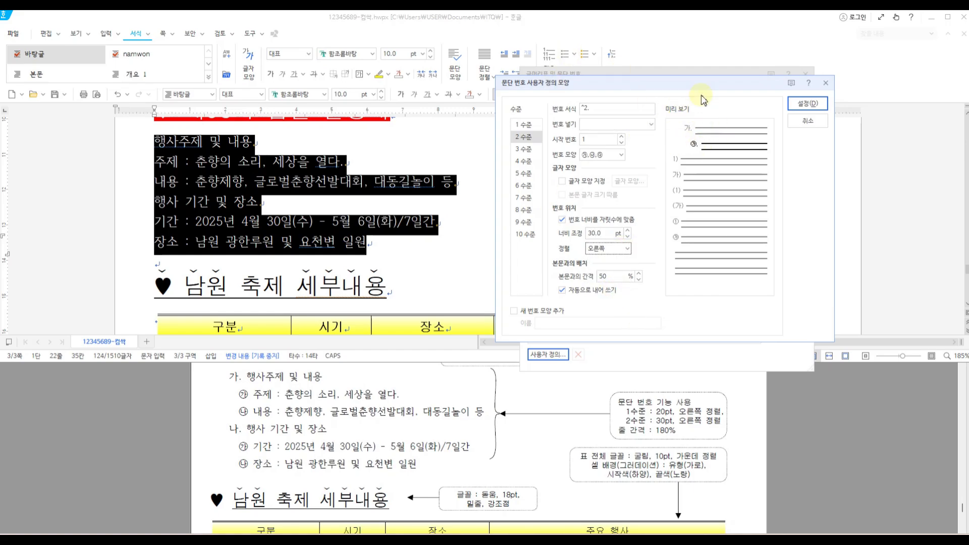
- Remove the trailing period from the level 2 number format, leaving ^2, and apply the custom numbering to the selected lines
left_click_drag(230, 385, 256, 422)
key("Escape")
left_click(603, 106)
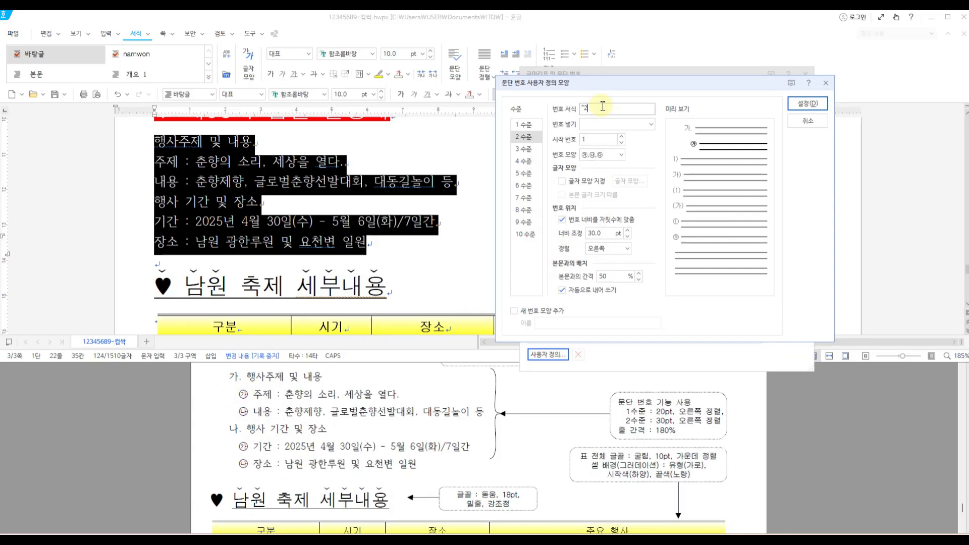
left_click(795, 106)
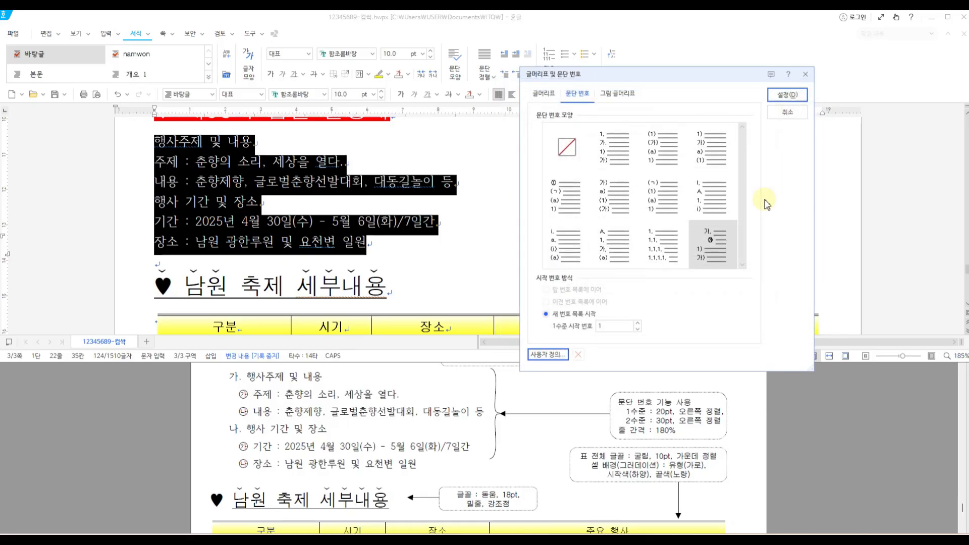
left_click(790, 94)
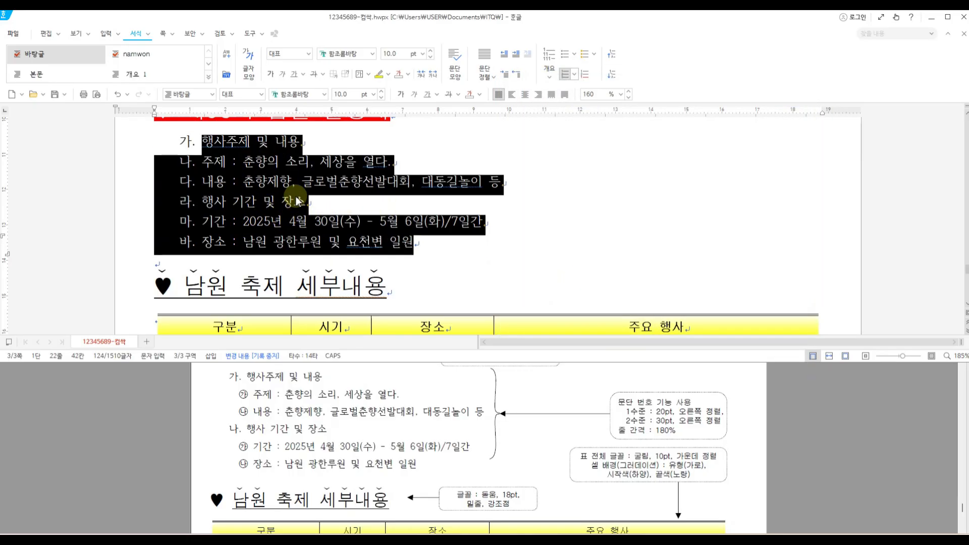
- Demote the 주제 and 내용 lines and the 기간 and 장소 lines to level 2 of the numbering
left_click(291, 168)
left_click_drag(298, 161, 314, 184)
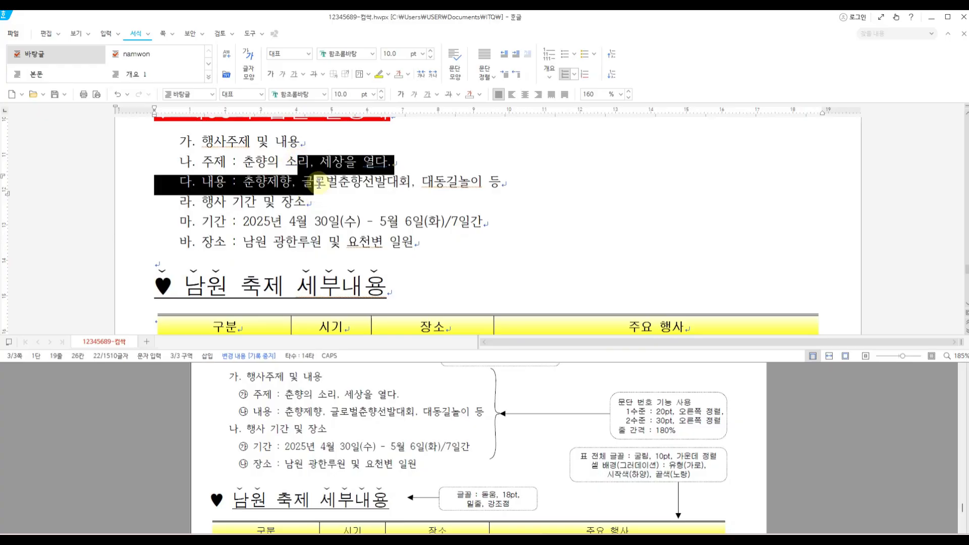
left_click(613, 75)
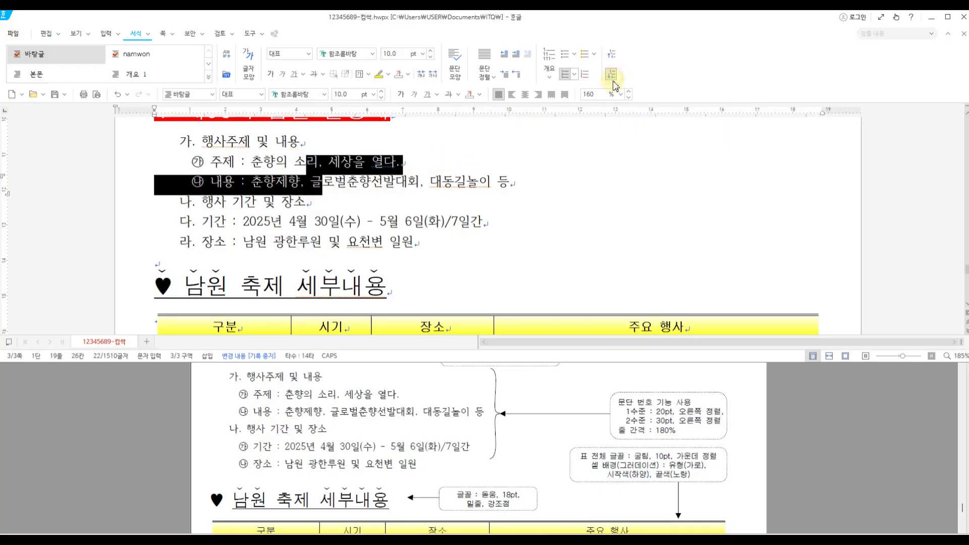
left_click_drag(329, 222, 363, 242)
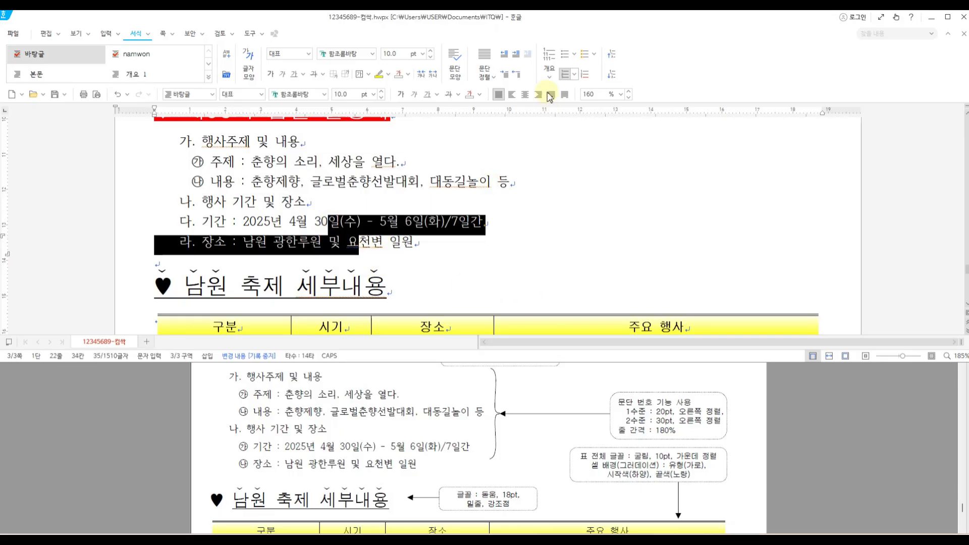
left_click(613, 75)
left_click(417, 269)
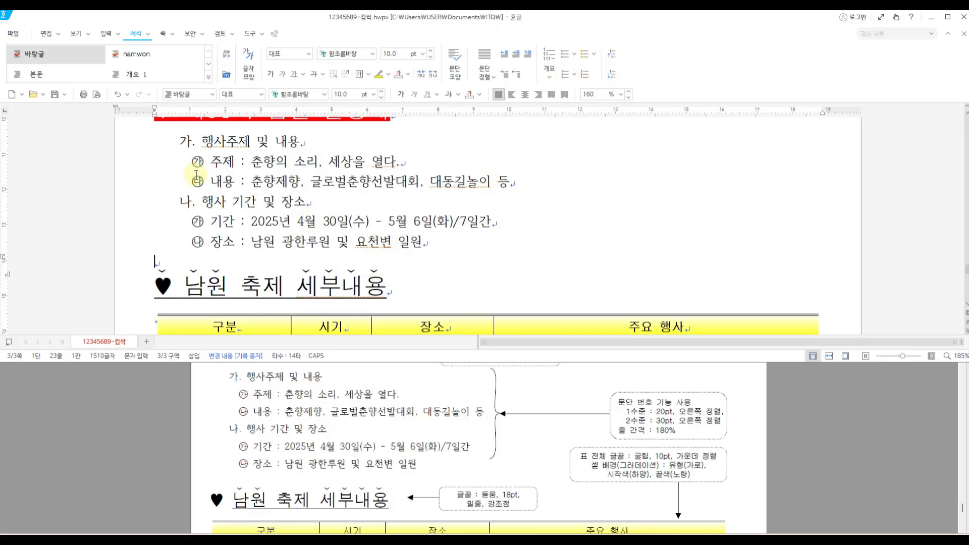
- Set the line spacing of the numbered lines from 행사주제 및 내용 onward to 180%
left_click_drag(202, 142, 437, 238)
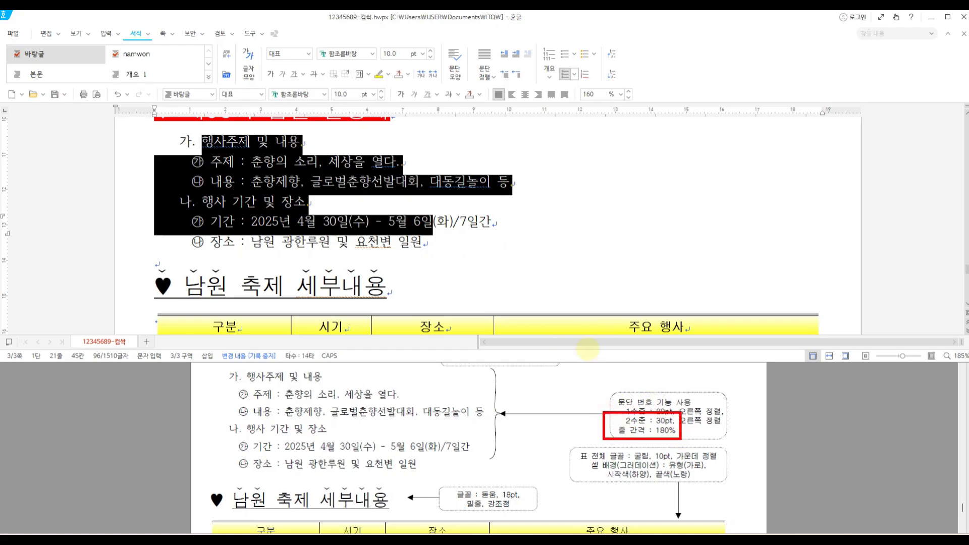
left_click(621, 94)
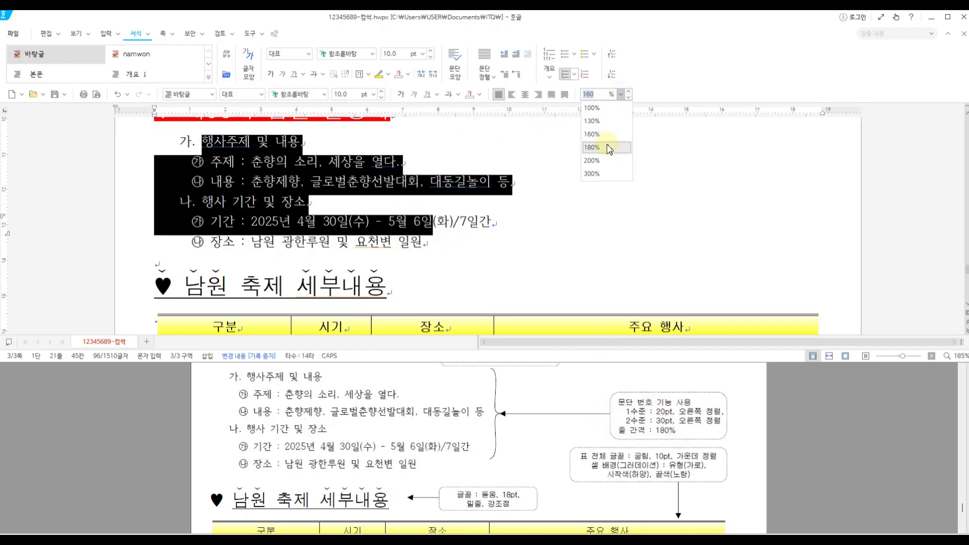
left_click(613, 147)
left_click(520, 280)
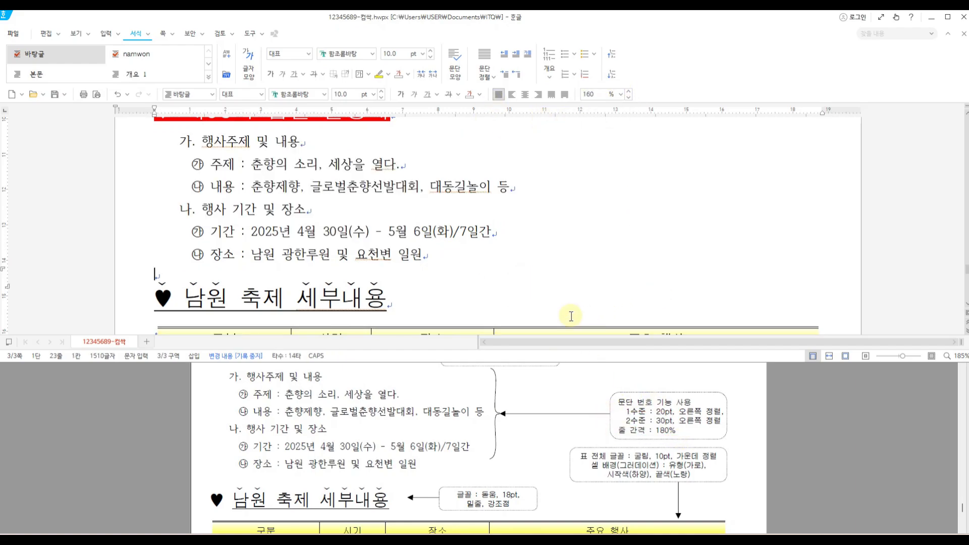
- Select the closing line 남원시문화관광 below the table and set its base character size to 24 pt
scroll(553, 436, "down", 2)
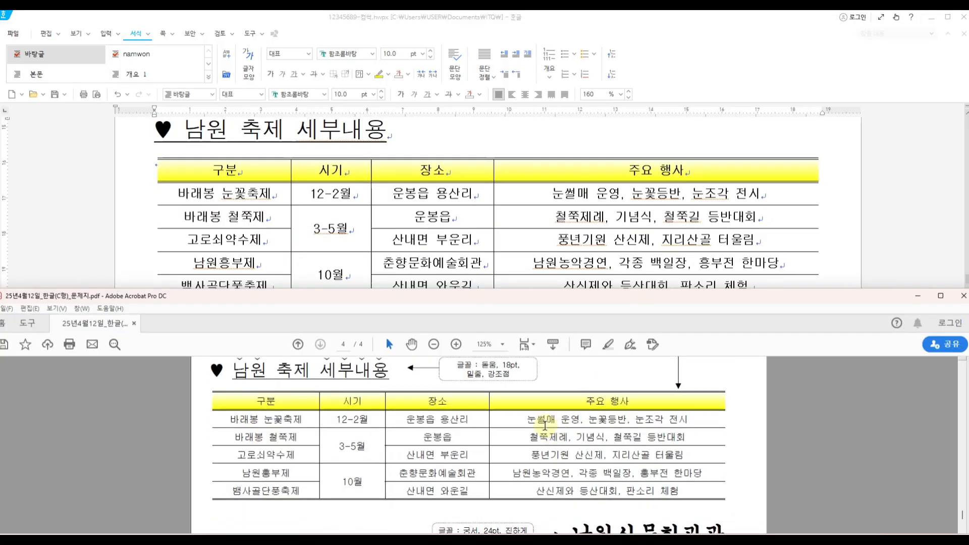
scroll(545, 425, "down", 4)
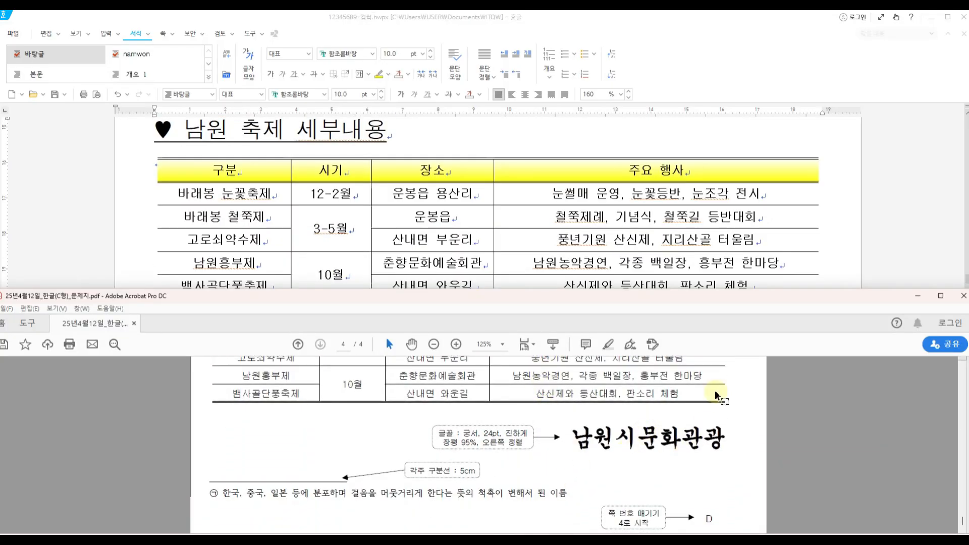
scroll(782, 208, "down", 4)
scroll(783, 207, "up", 2)
left_click(245, 187)
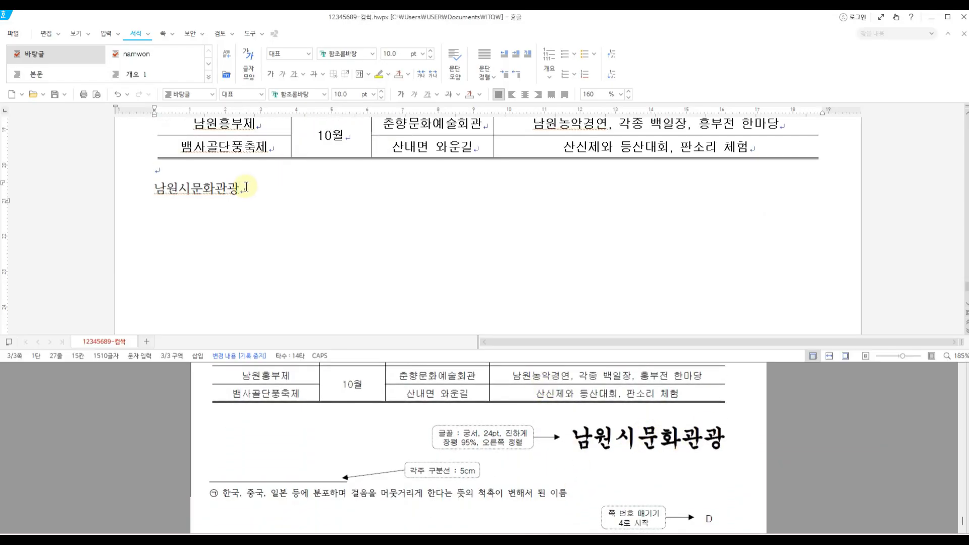
key("shift+Home")
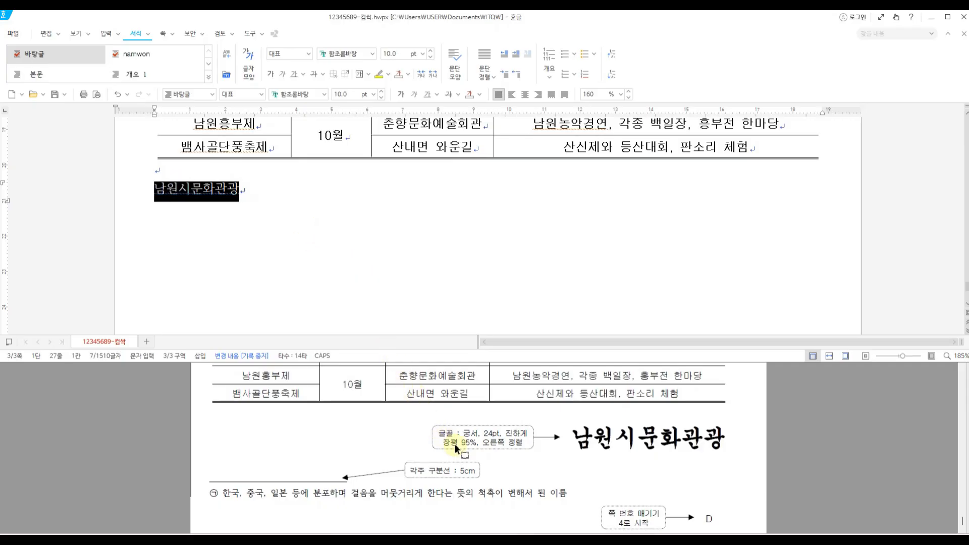
left_click_drag(431, 421, 540, 452)
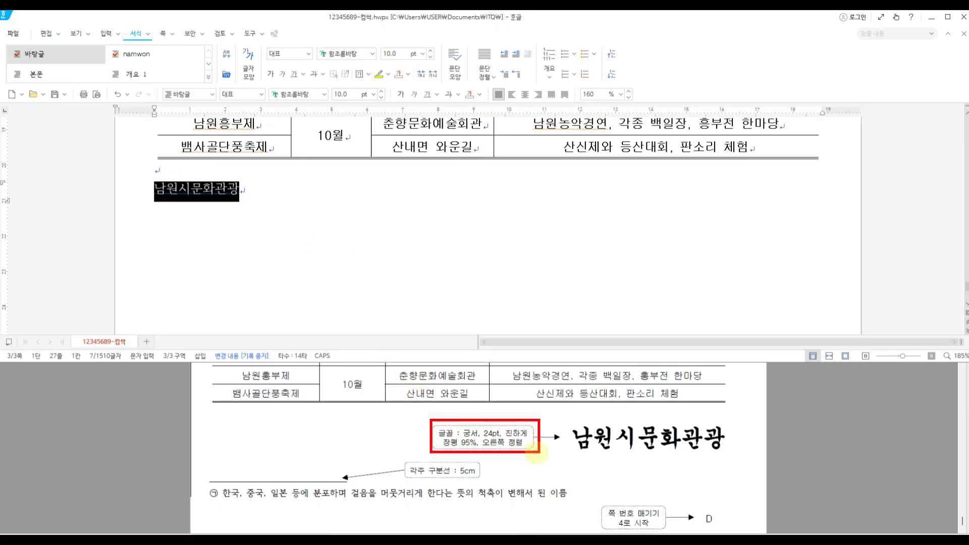
right_click(225, 188)
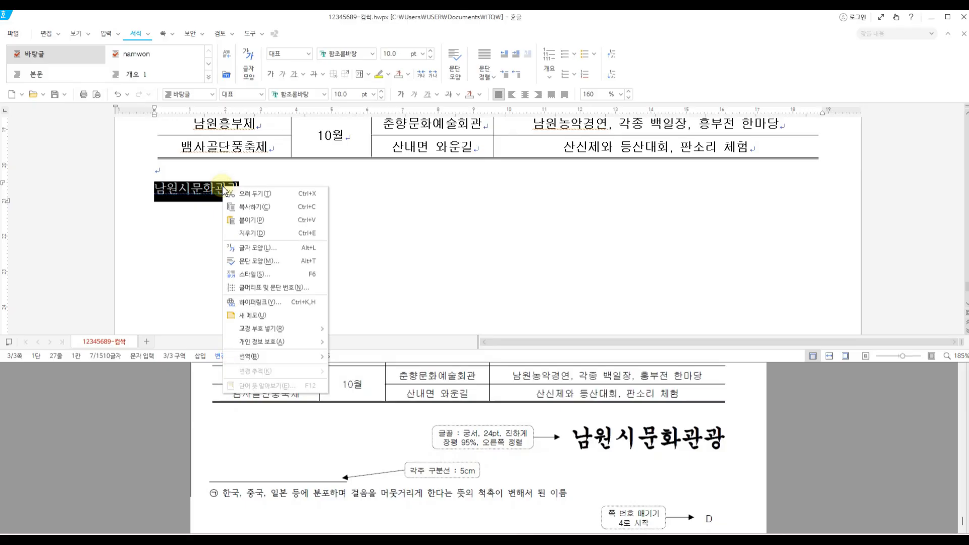
left_click(306, 248)
left_click(327, 68)
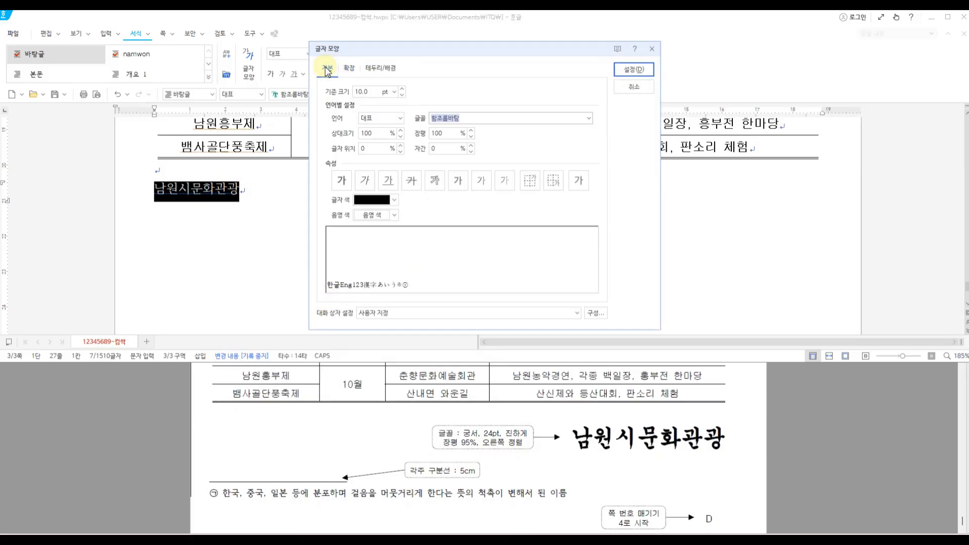
left_click(369, 91)
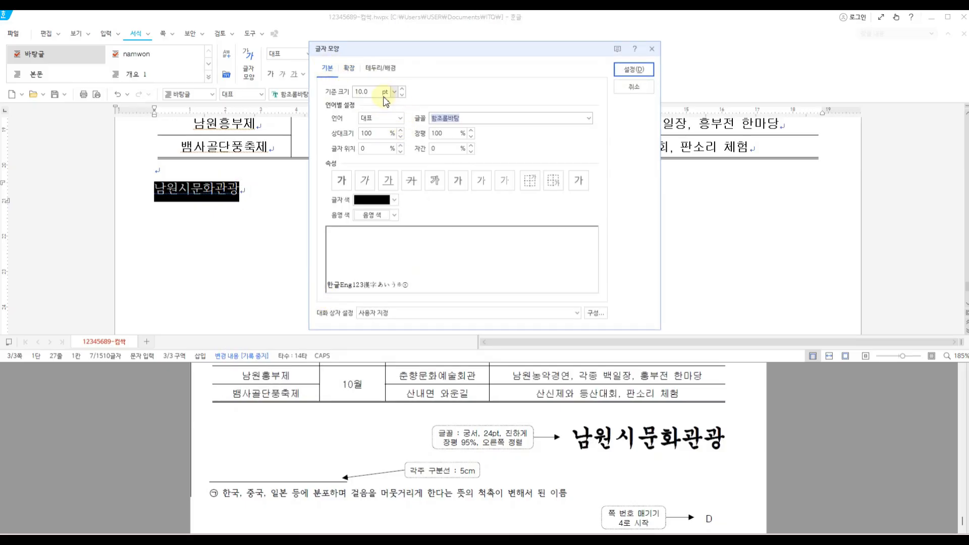
type("24")
- Format the closing line 남원시문화관광 in bold 궁서 with 95% character width and right-align it
left_click(589, 118)
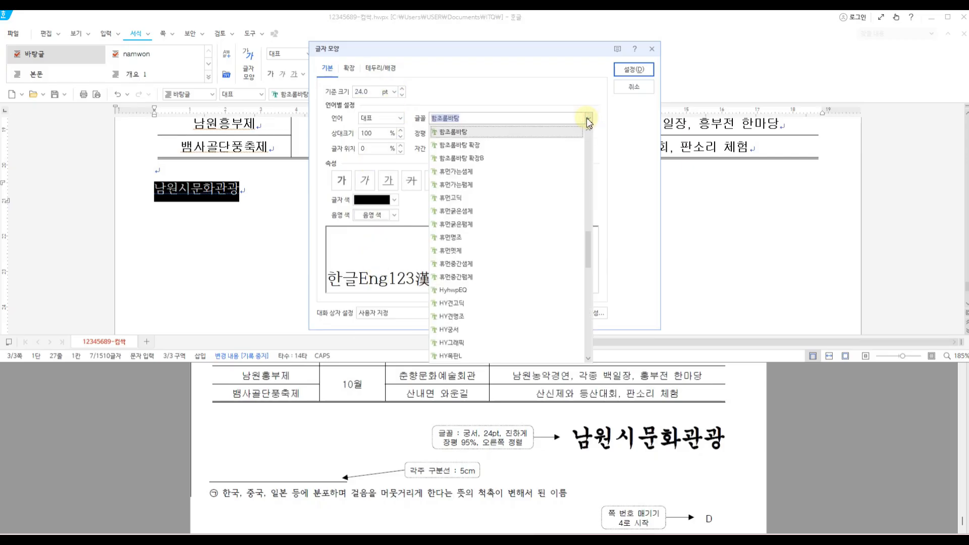
left_click(521, 143)
left_click(345, 181)
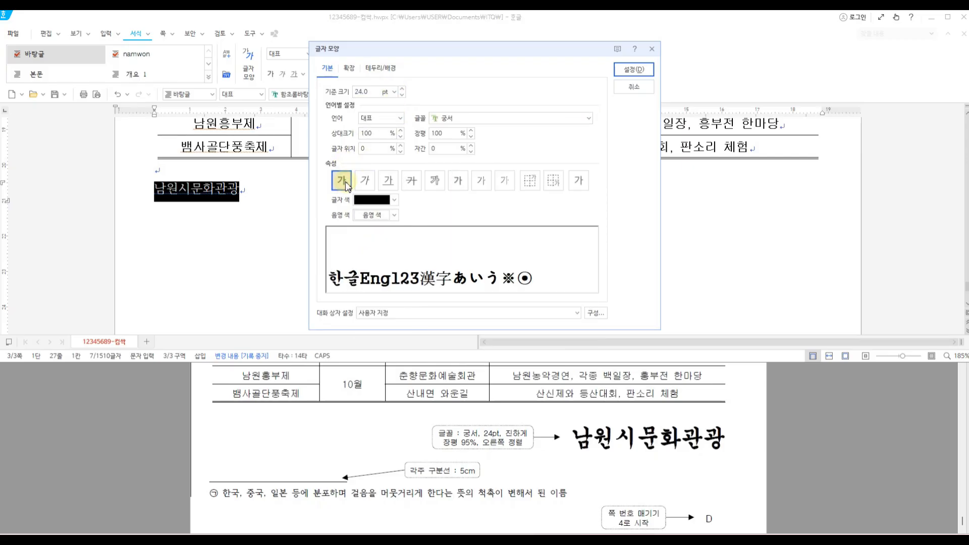
left_click(445, 133)
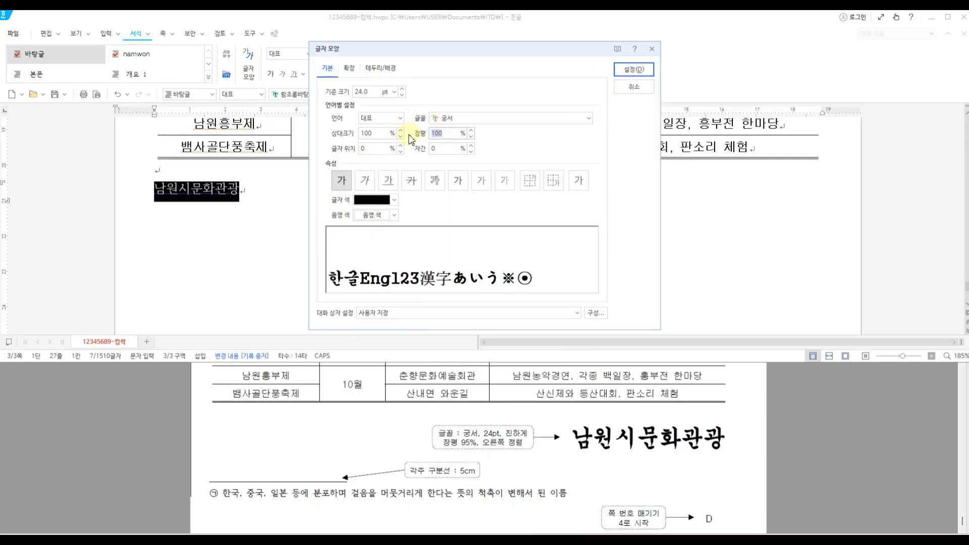
type("95")
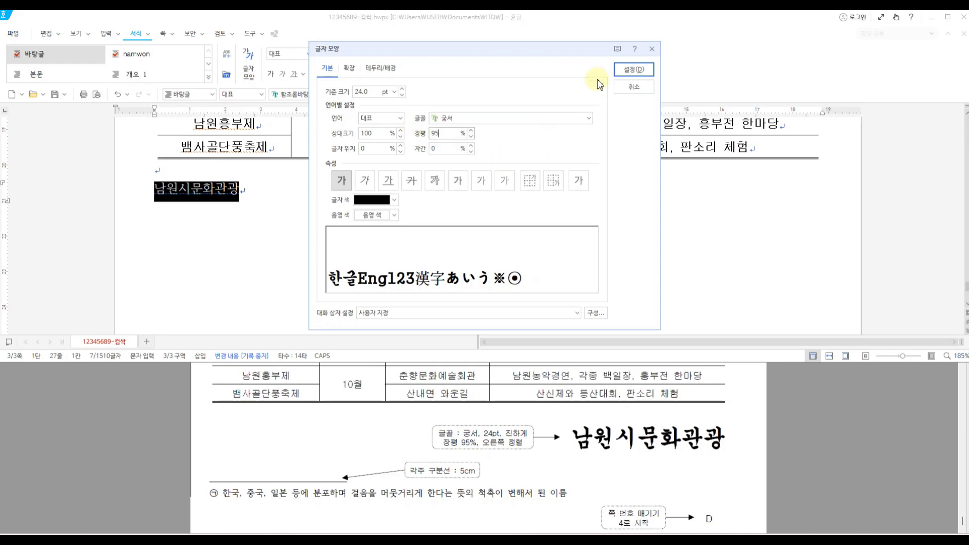
left_click(634, 70)
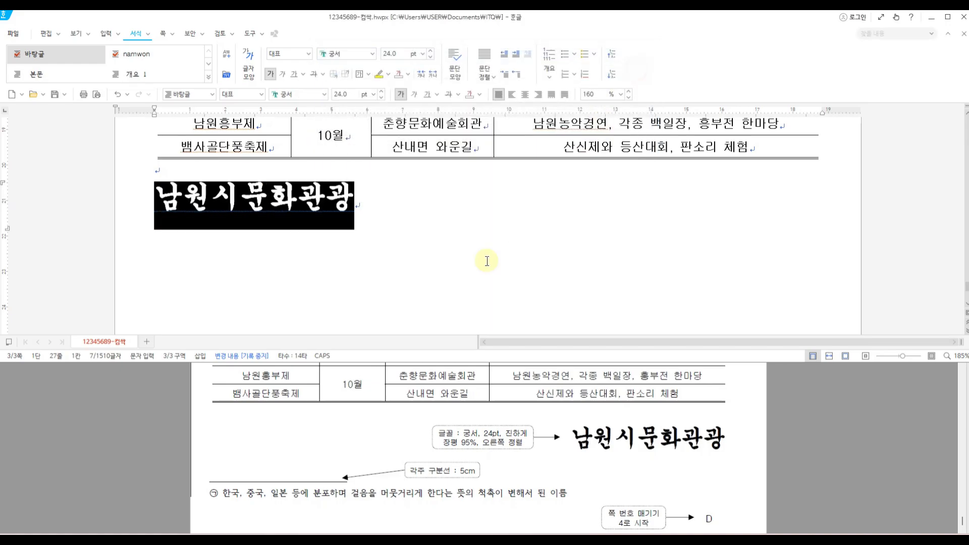
left_click(538, 95)
left_click(593, 224)
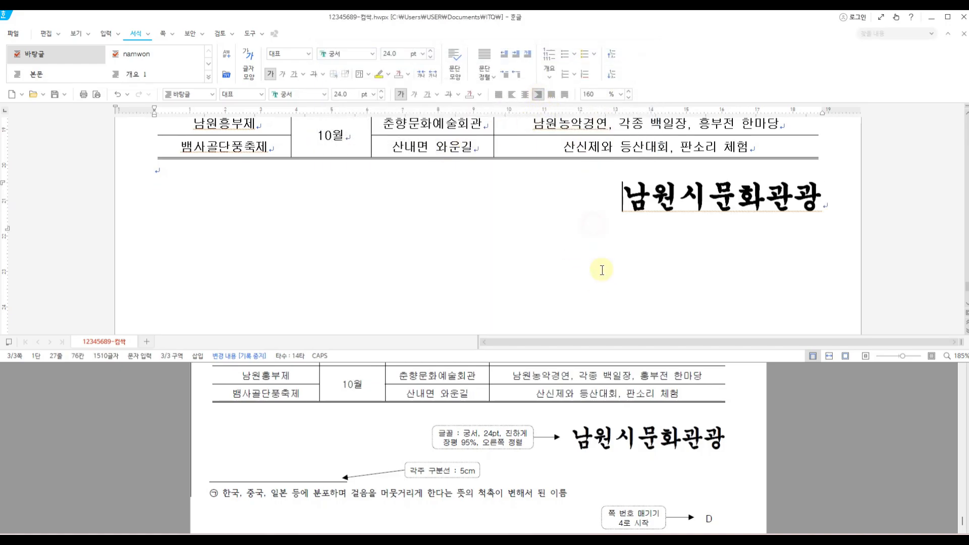
- Insert a page number at the page's lower right with the A,B,C shape, no dashes and start number 4
scroll(604, 270, "down", 3)
scroll(696, 494, "down", 1)
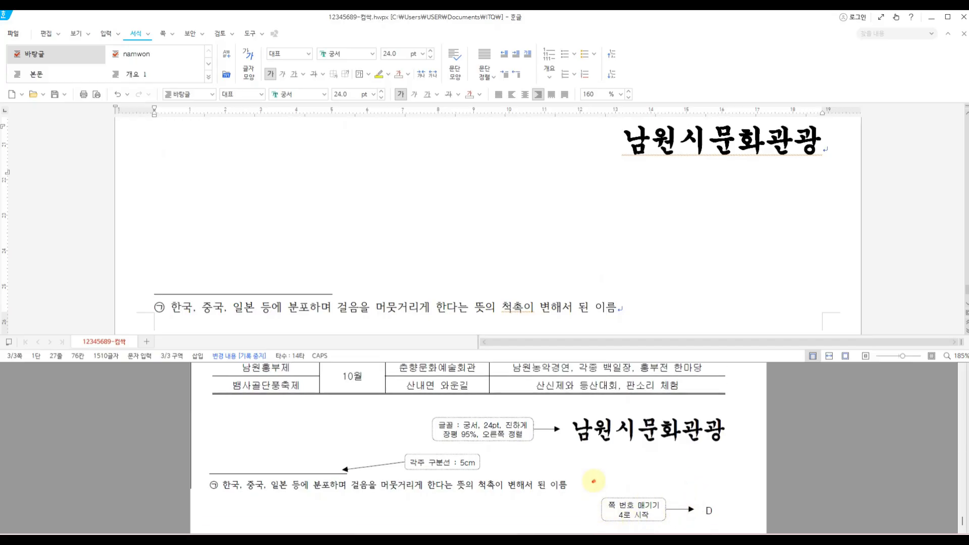
mouse_move(709, 514)
left_mouse_down()
mouse_move(698, 500)
mouse_move(708, 524)
left_mouse_up()
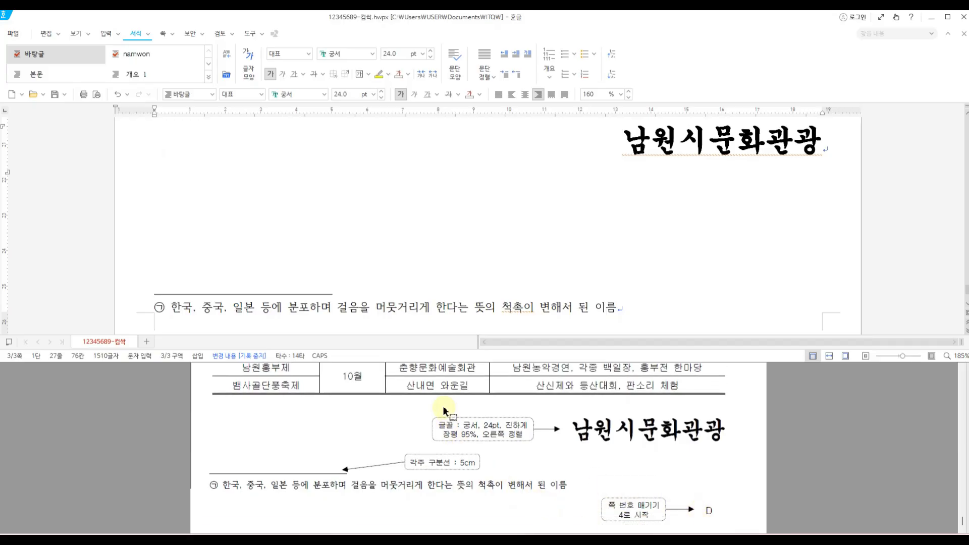
left_click(164, 33)
left_click(242, 60)
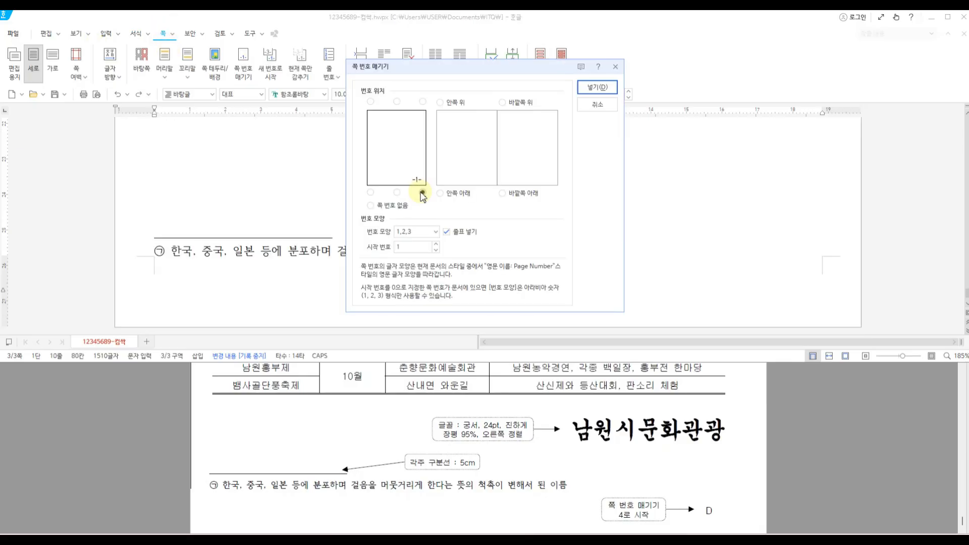
left_click(436, 232)
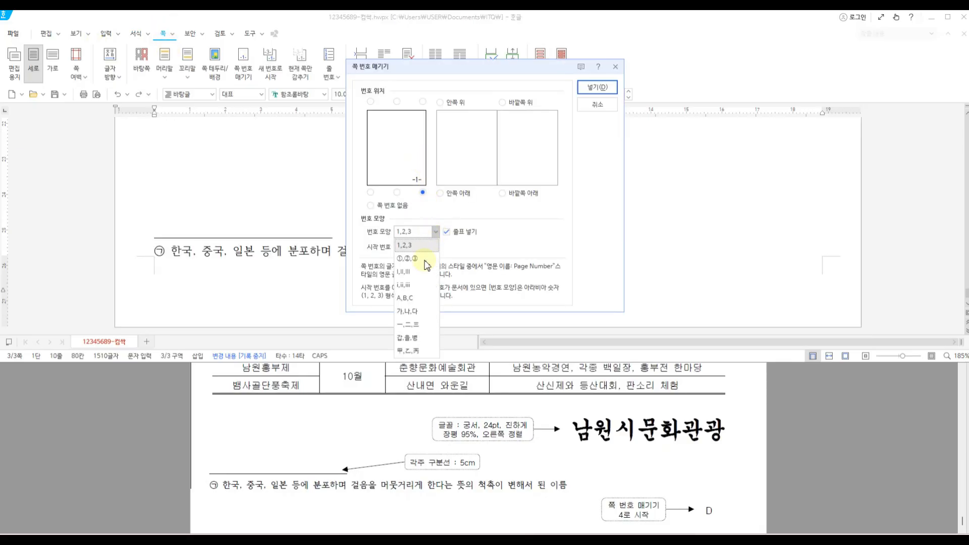
left_click(406, 298)
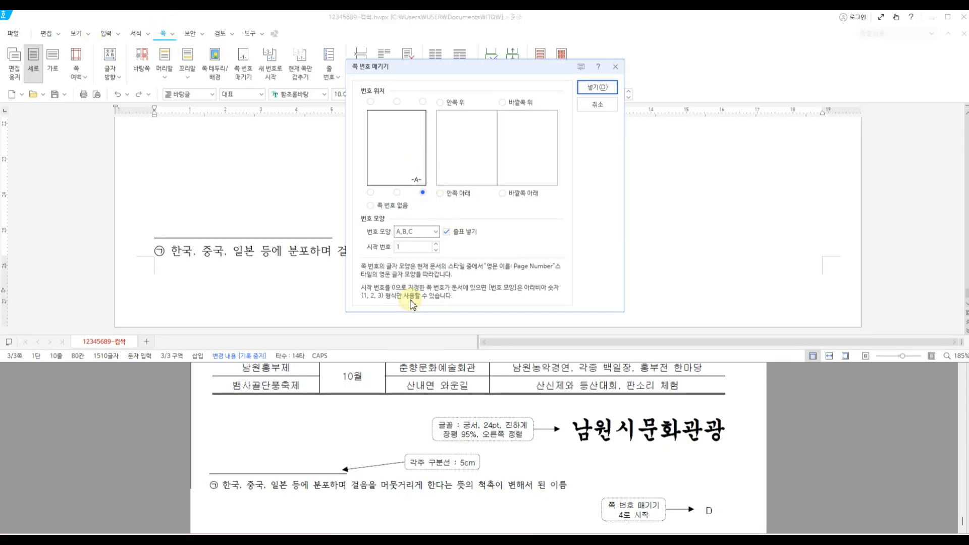
left_click(446, 232)
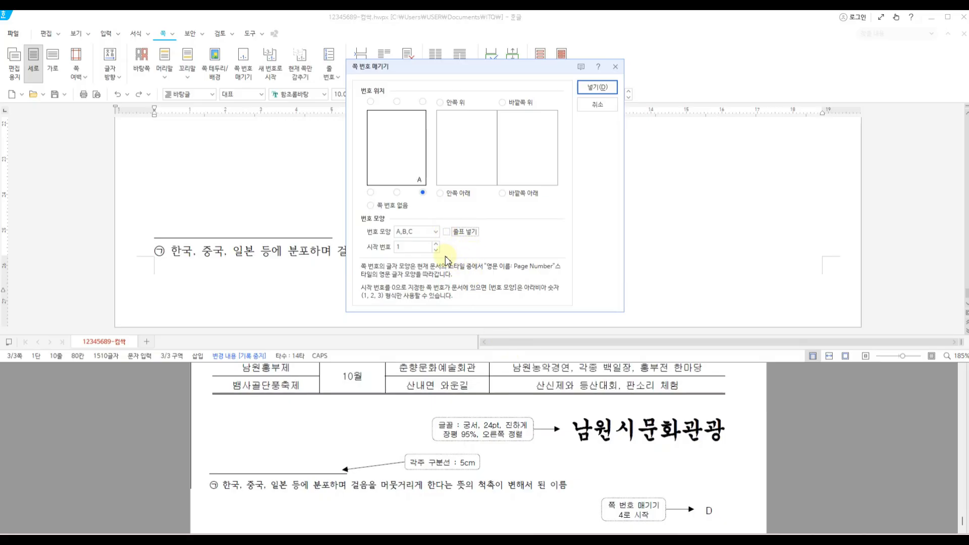
double_click(410, 247)
type("4")
left_click(598, 87)
scroll(692, 288, "down", 10)
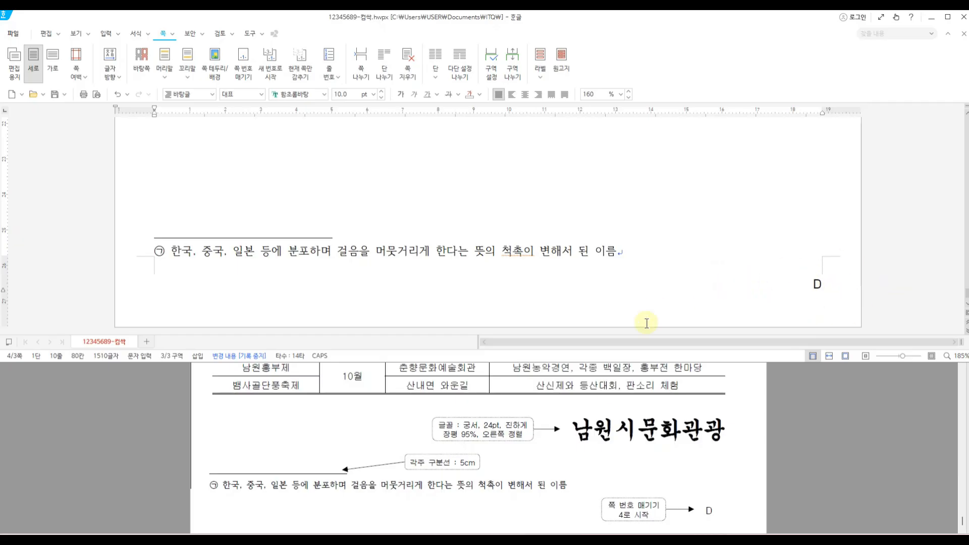
- Review the finished document from page 3 back to page 1 alongside the exam PDF, checking the problem numbers, drawing objects and visitor table
scroll(647, 323, "up", 20)
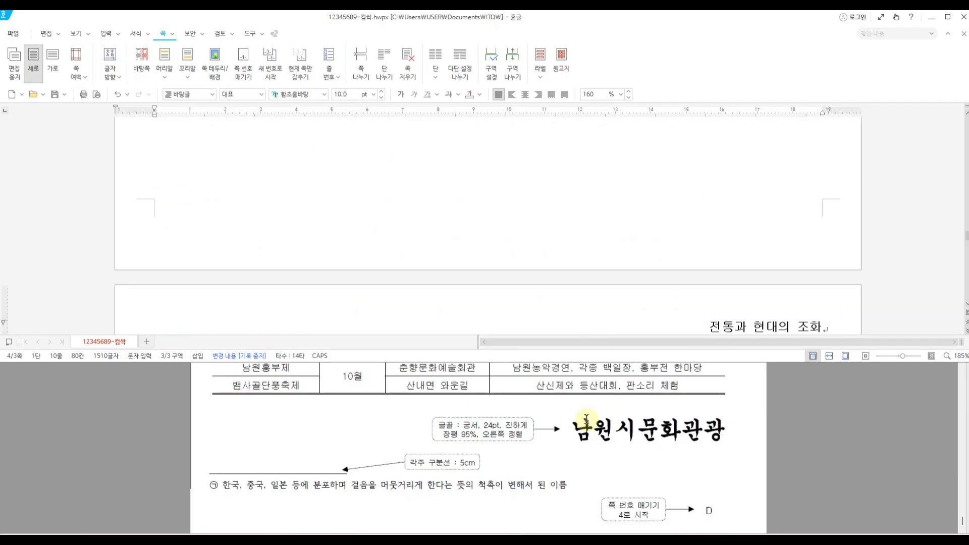
scroll(600, 281, "down", 5)
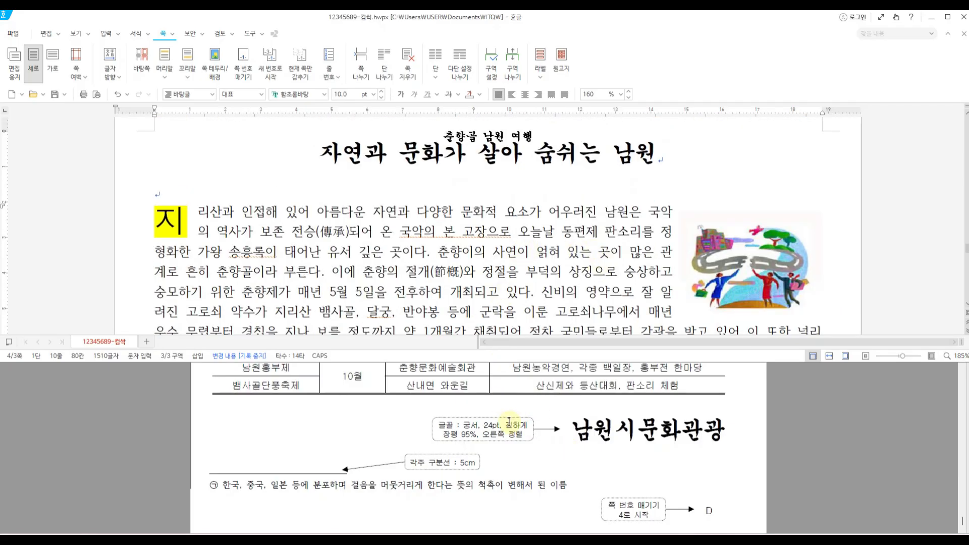
left_click(567, 449)
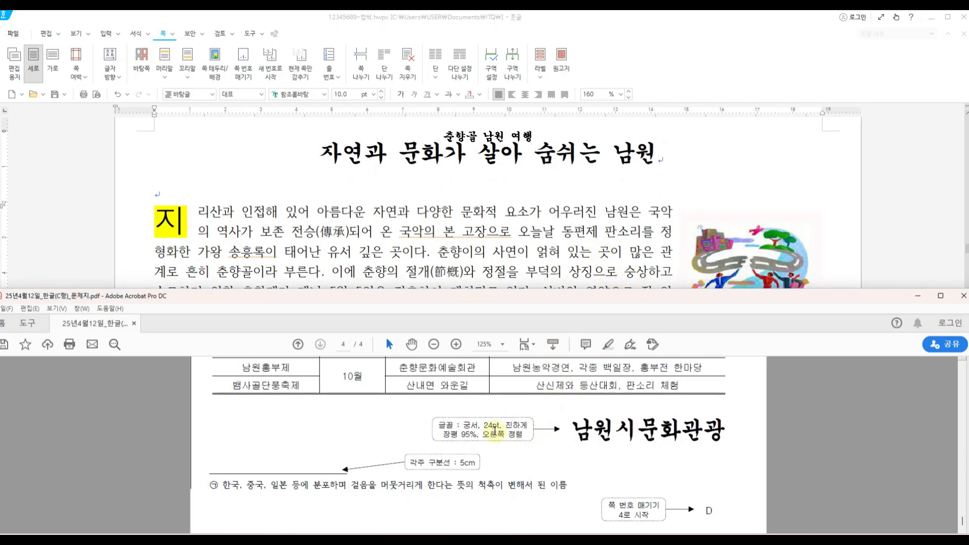
scroll(540, 444, "up", 10)
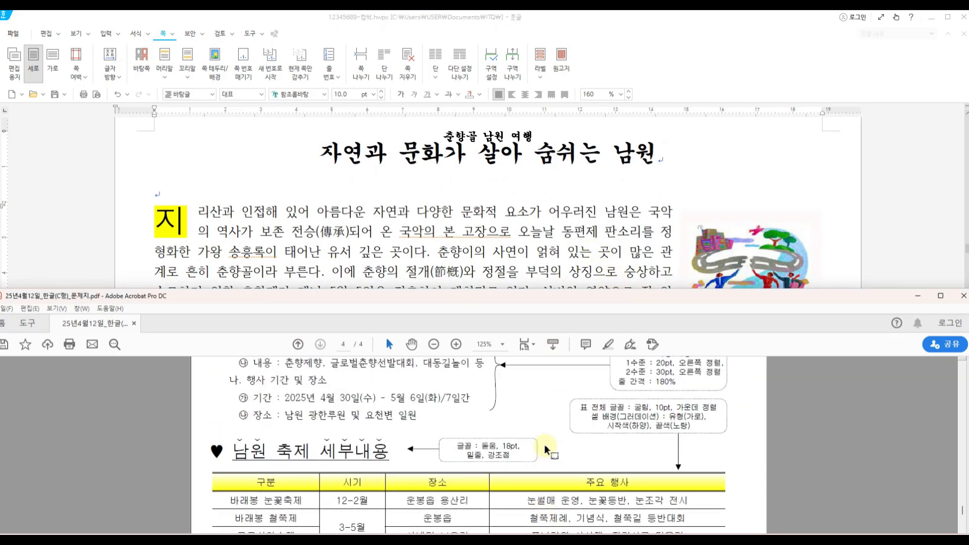
scroll(546, 449, "up", 8)
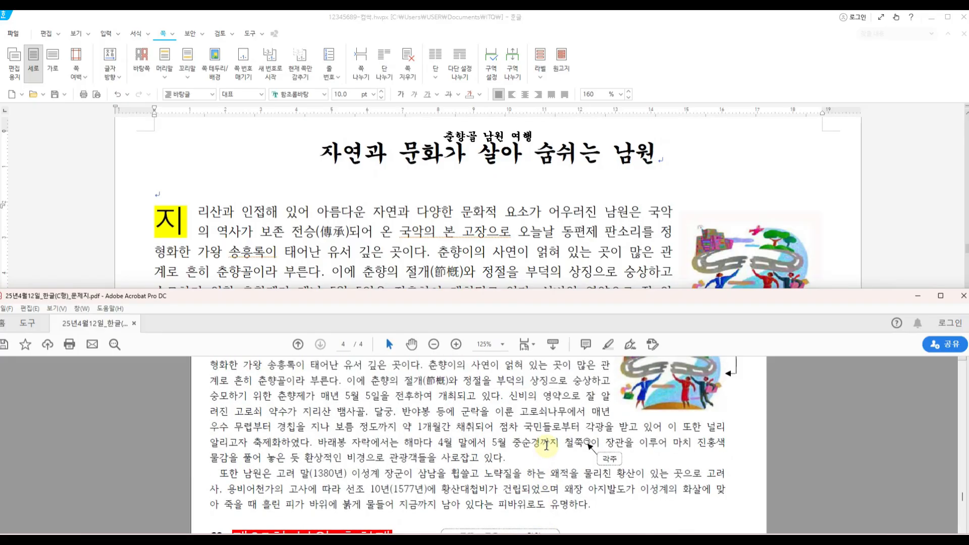
left_click(542, 236)
scroll(545, 237, "up", 10)
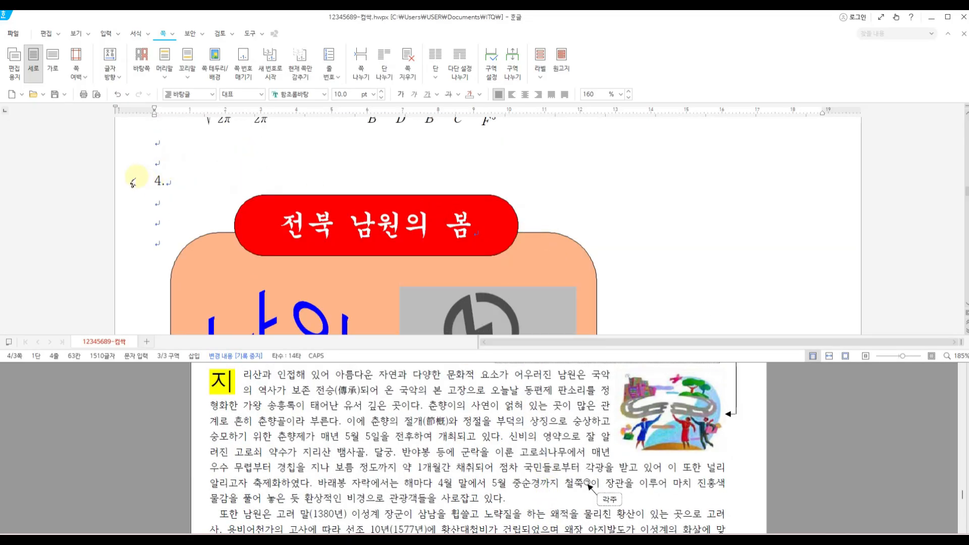
mouse_move(142, 170)
left_mouse_down()
mouse_move(179, 194)
mouse_move(191, 221)
mouse_move(211, 199)
left_mouse_up()
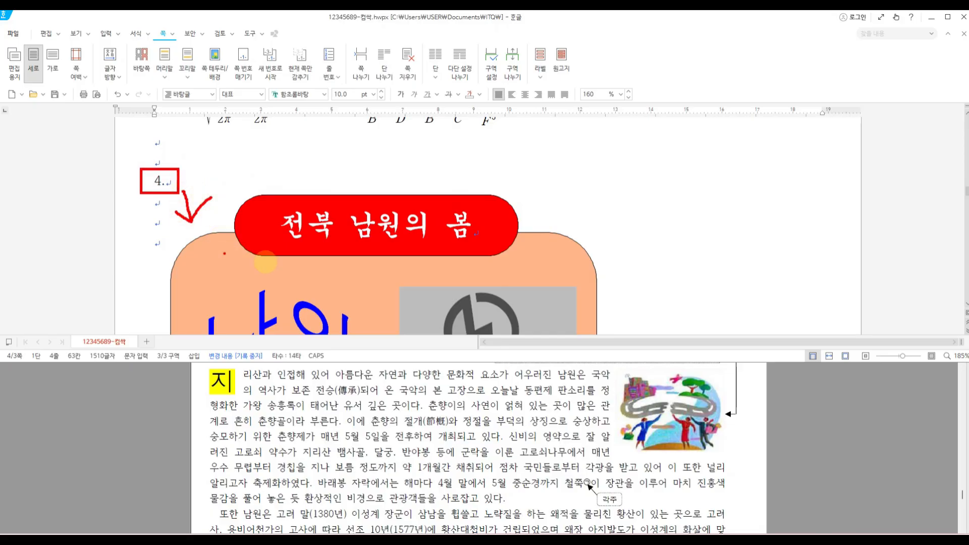
key("Escape")
scroll(399, 262, "up", 15)
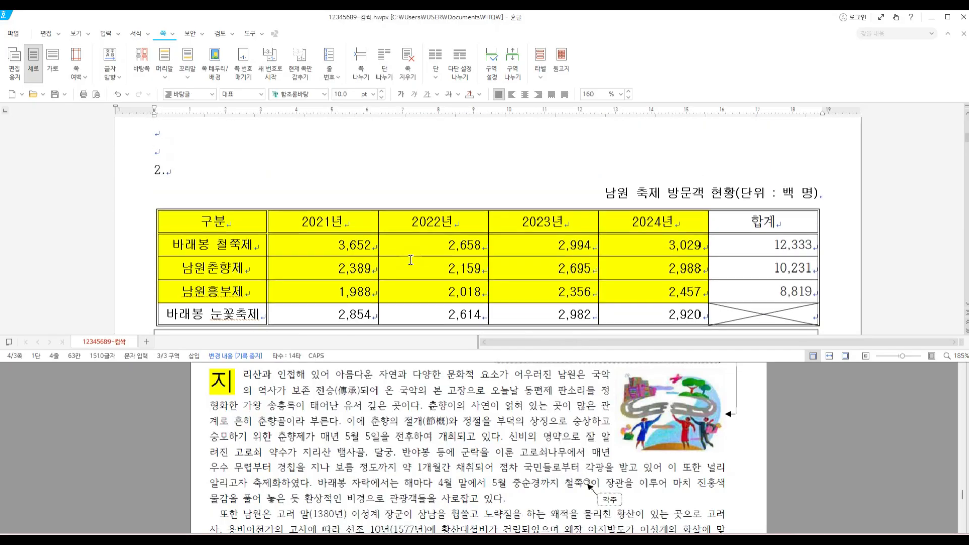
left_click_drag(592, 139, 857, 179)
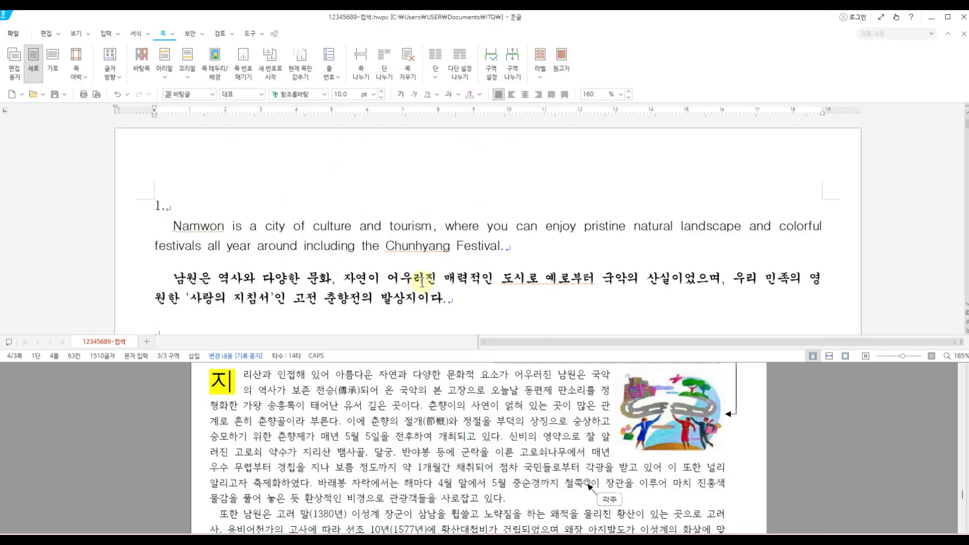
- Save the completed exam document under its existing file name
left_click(55, 94)
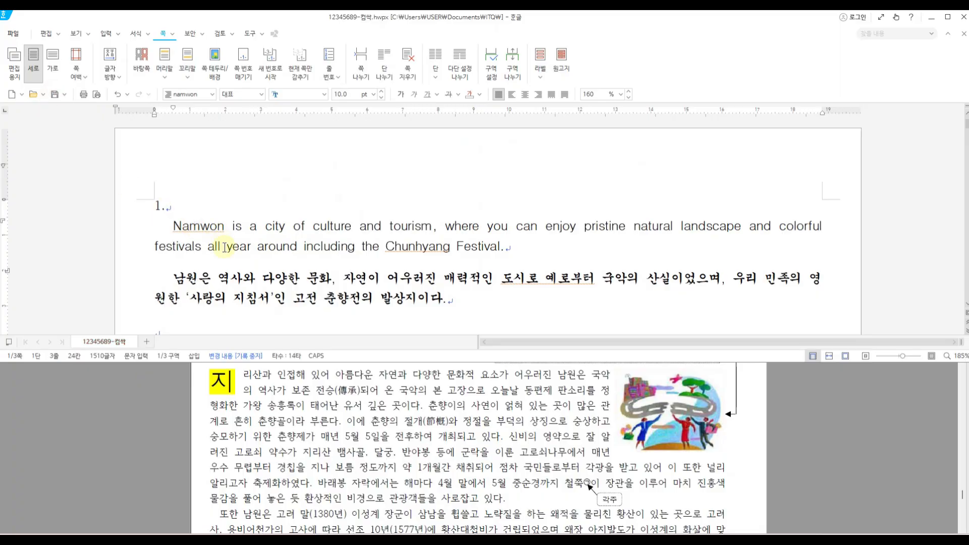
scroll(510, 308, "down", 5)
scroll(510, 308, "up", 3)
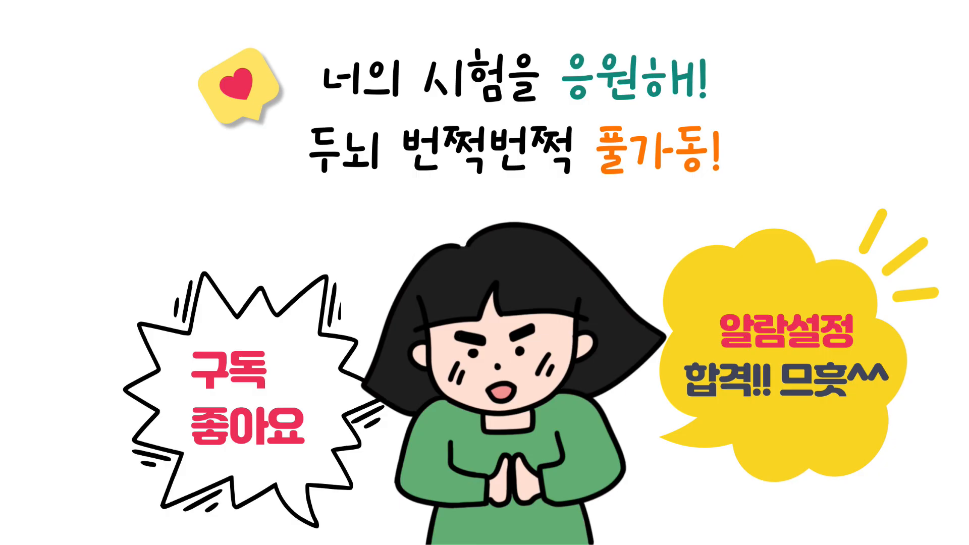